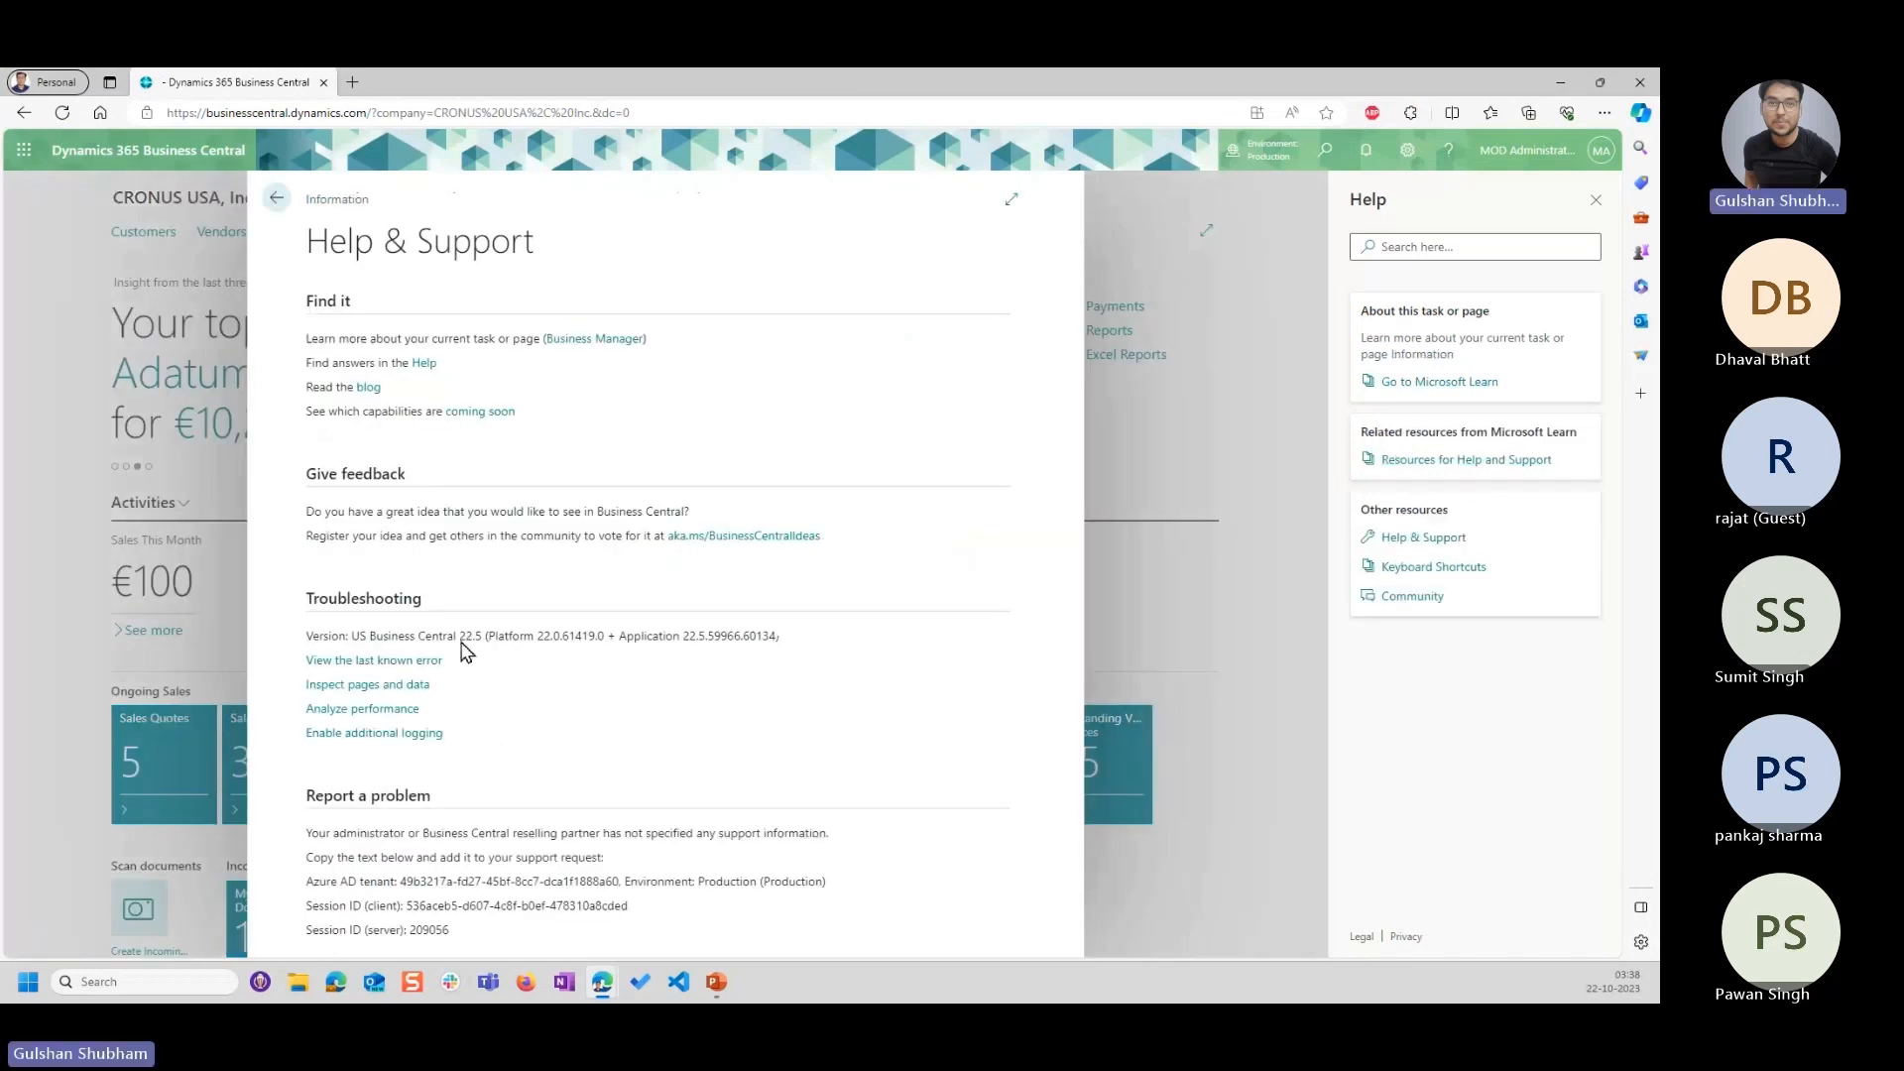
Highlight the Business Central version number under Troubleshooting and close the Help & Support page with its help pane.
left_click_drag(460, 640, 484, 650)
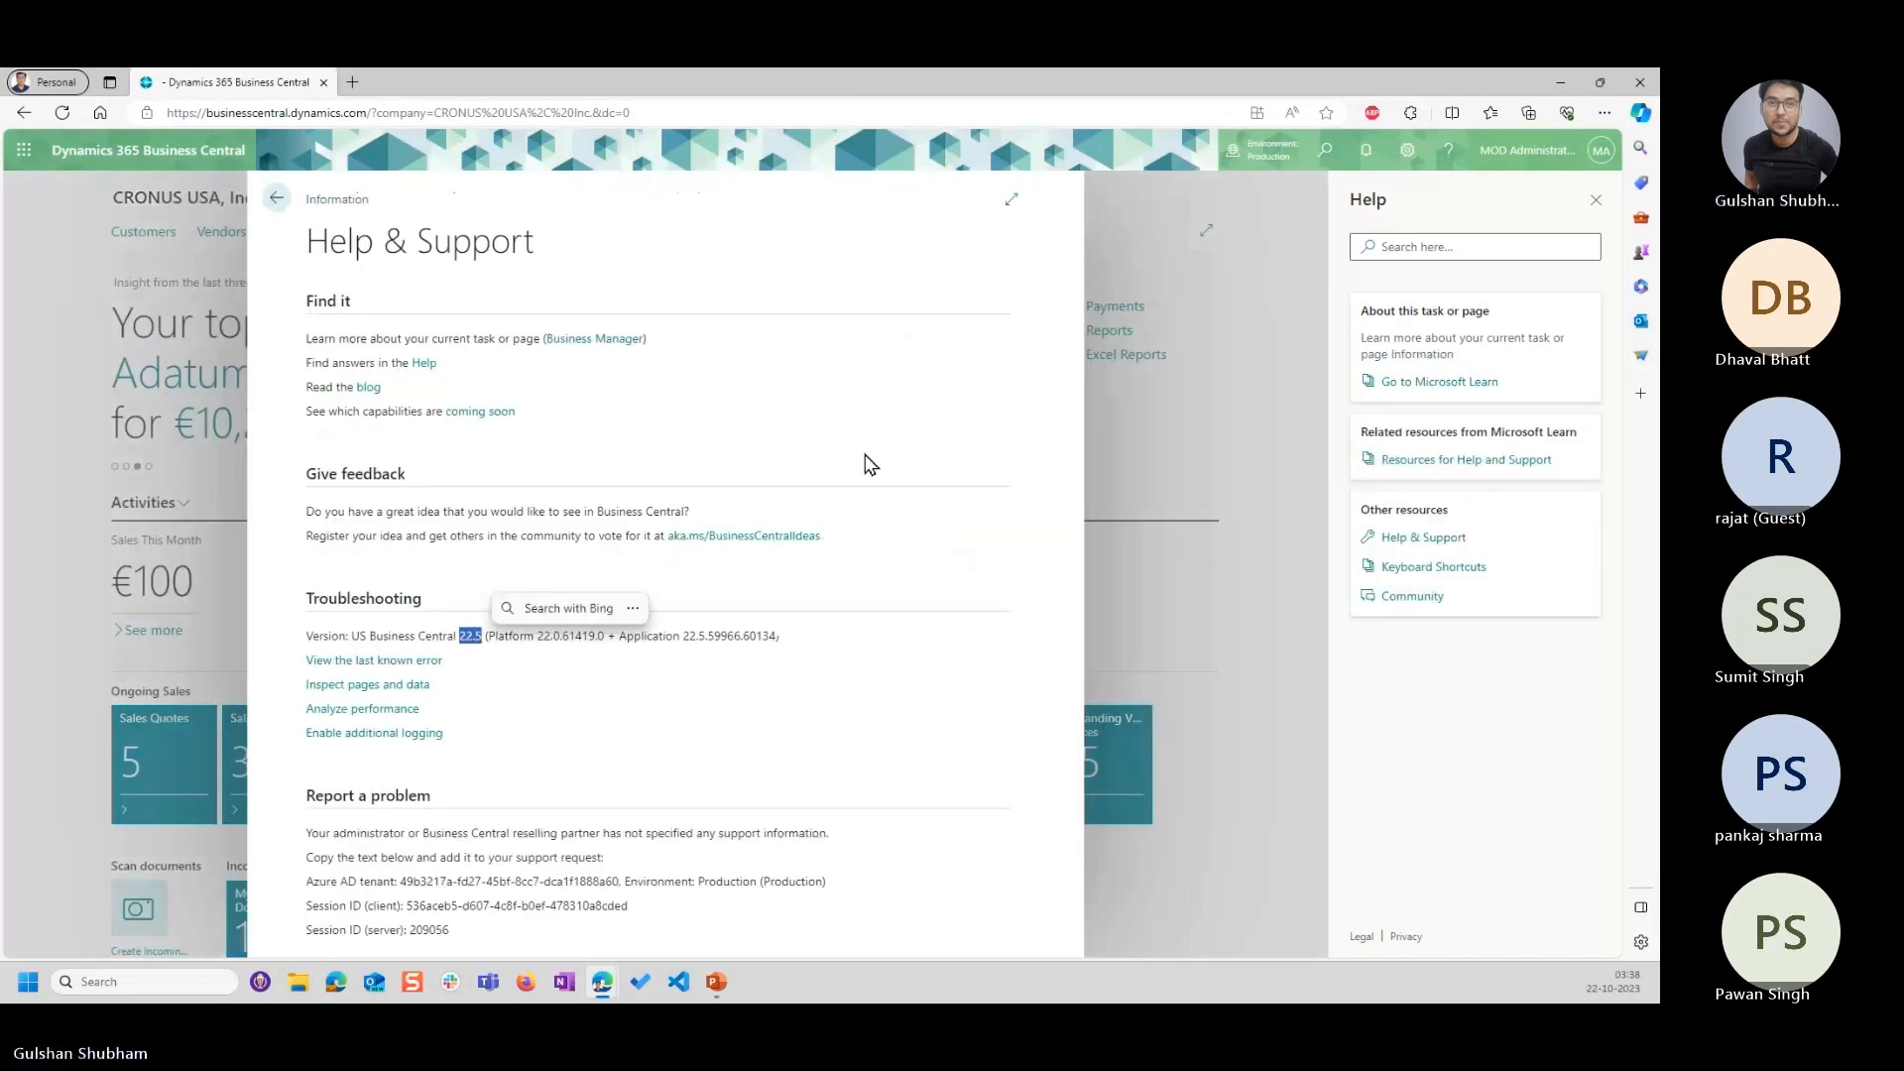
left_click(1595, 199)
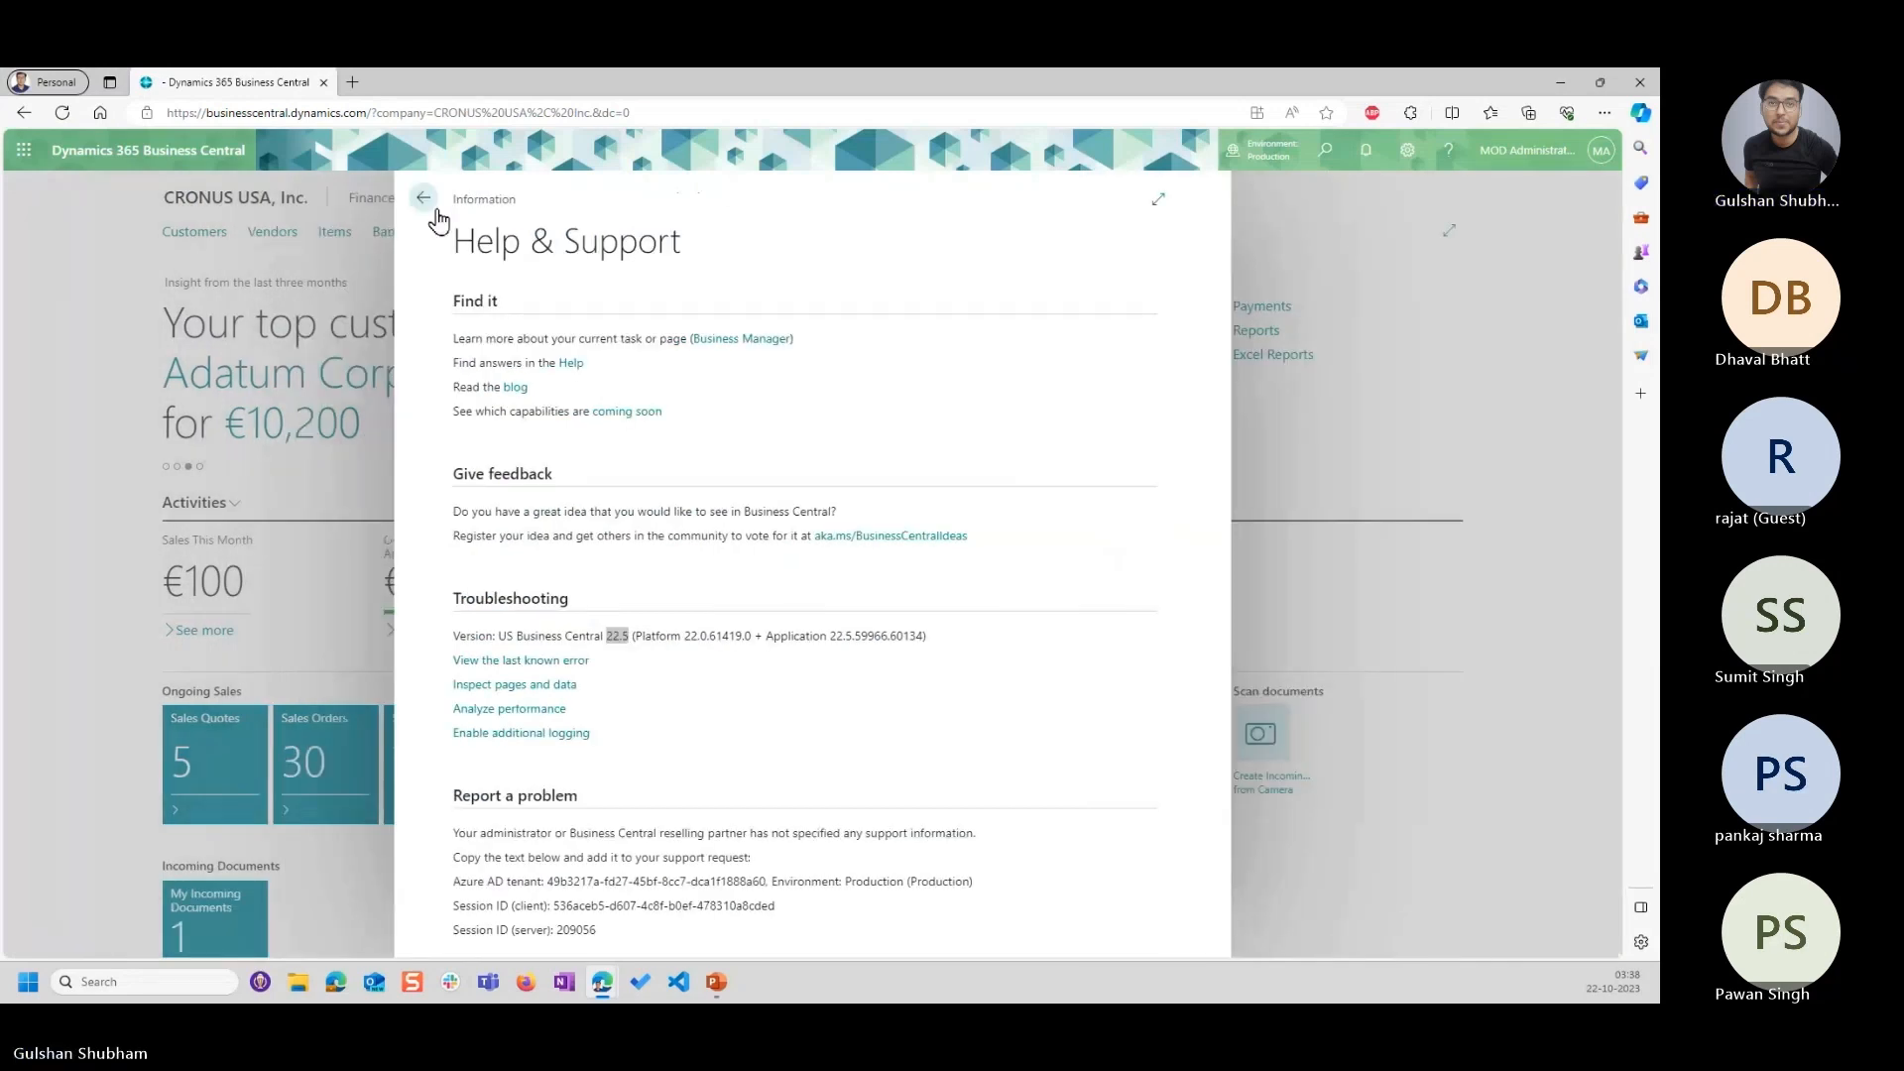
left_click(424, 206)
Open the customer list of CRONUS USA, Inc. and view its Prices & Discounts options.
left_click(598, 197)
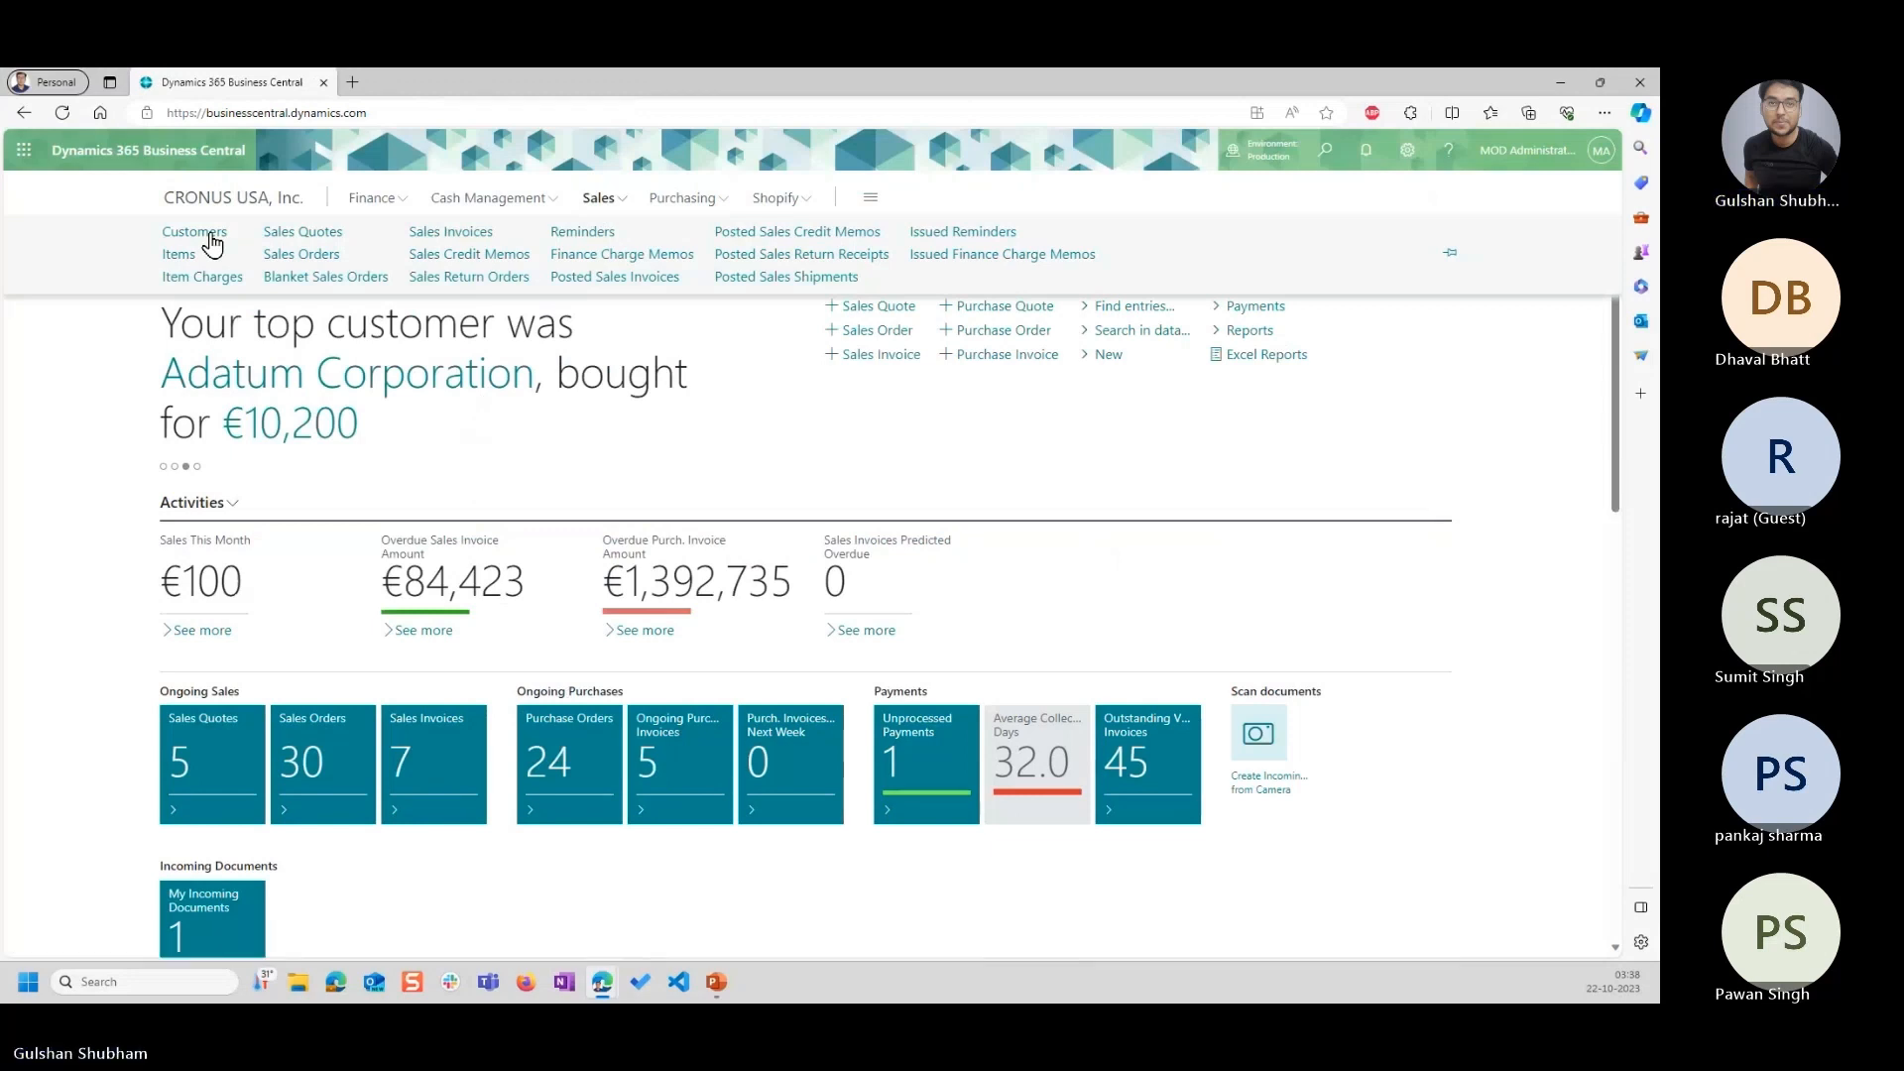
left_click(211, 242)
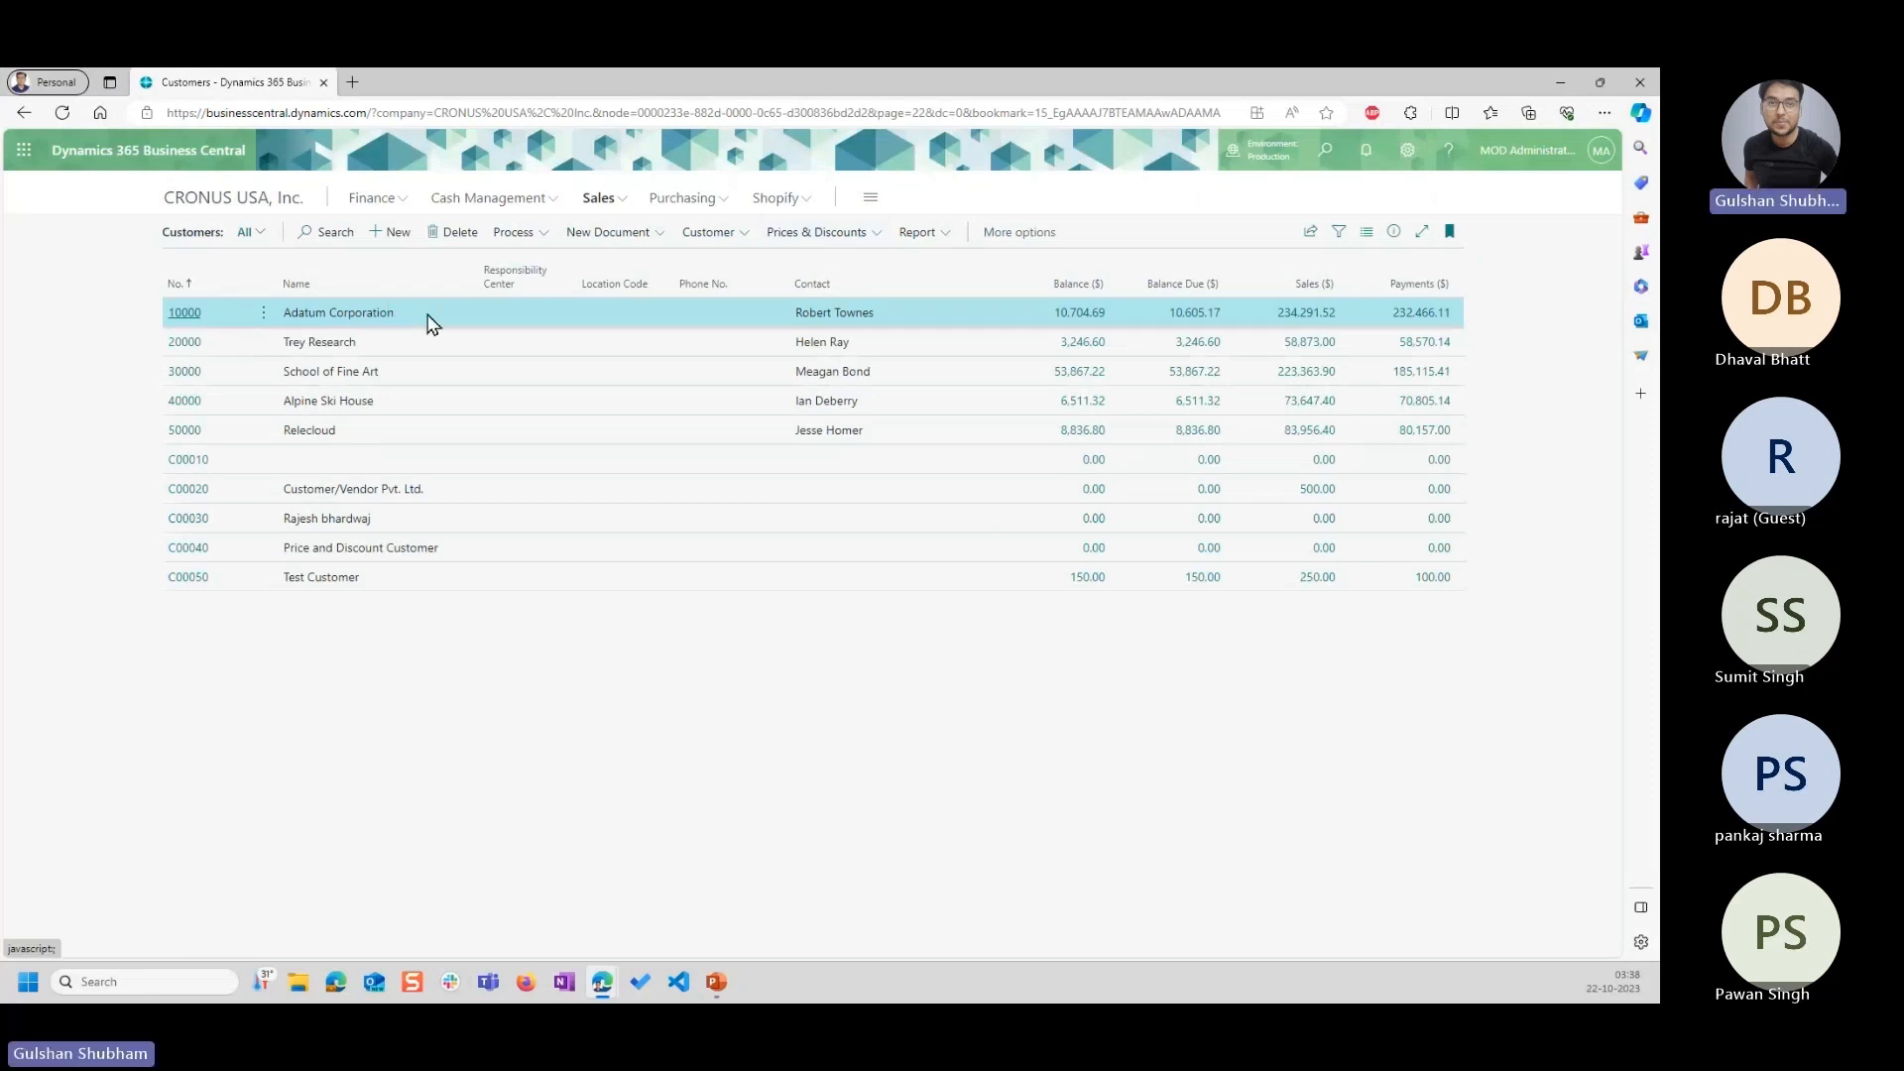
left_click(838, 238)
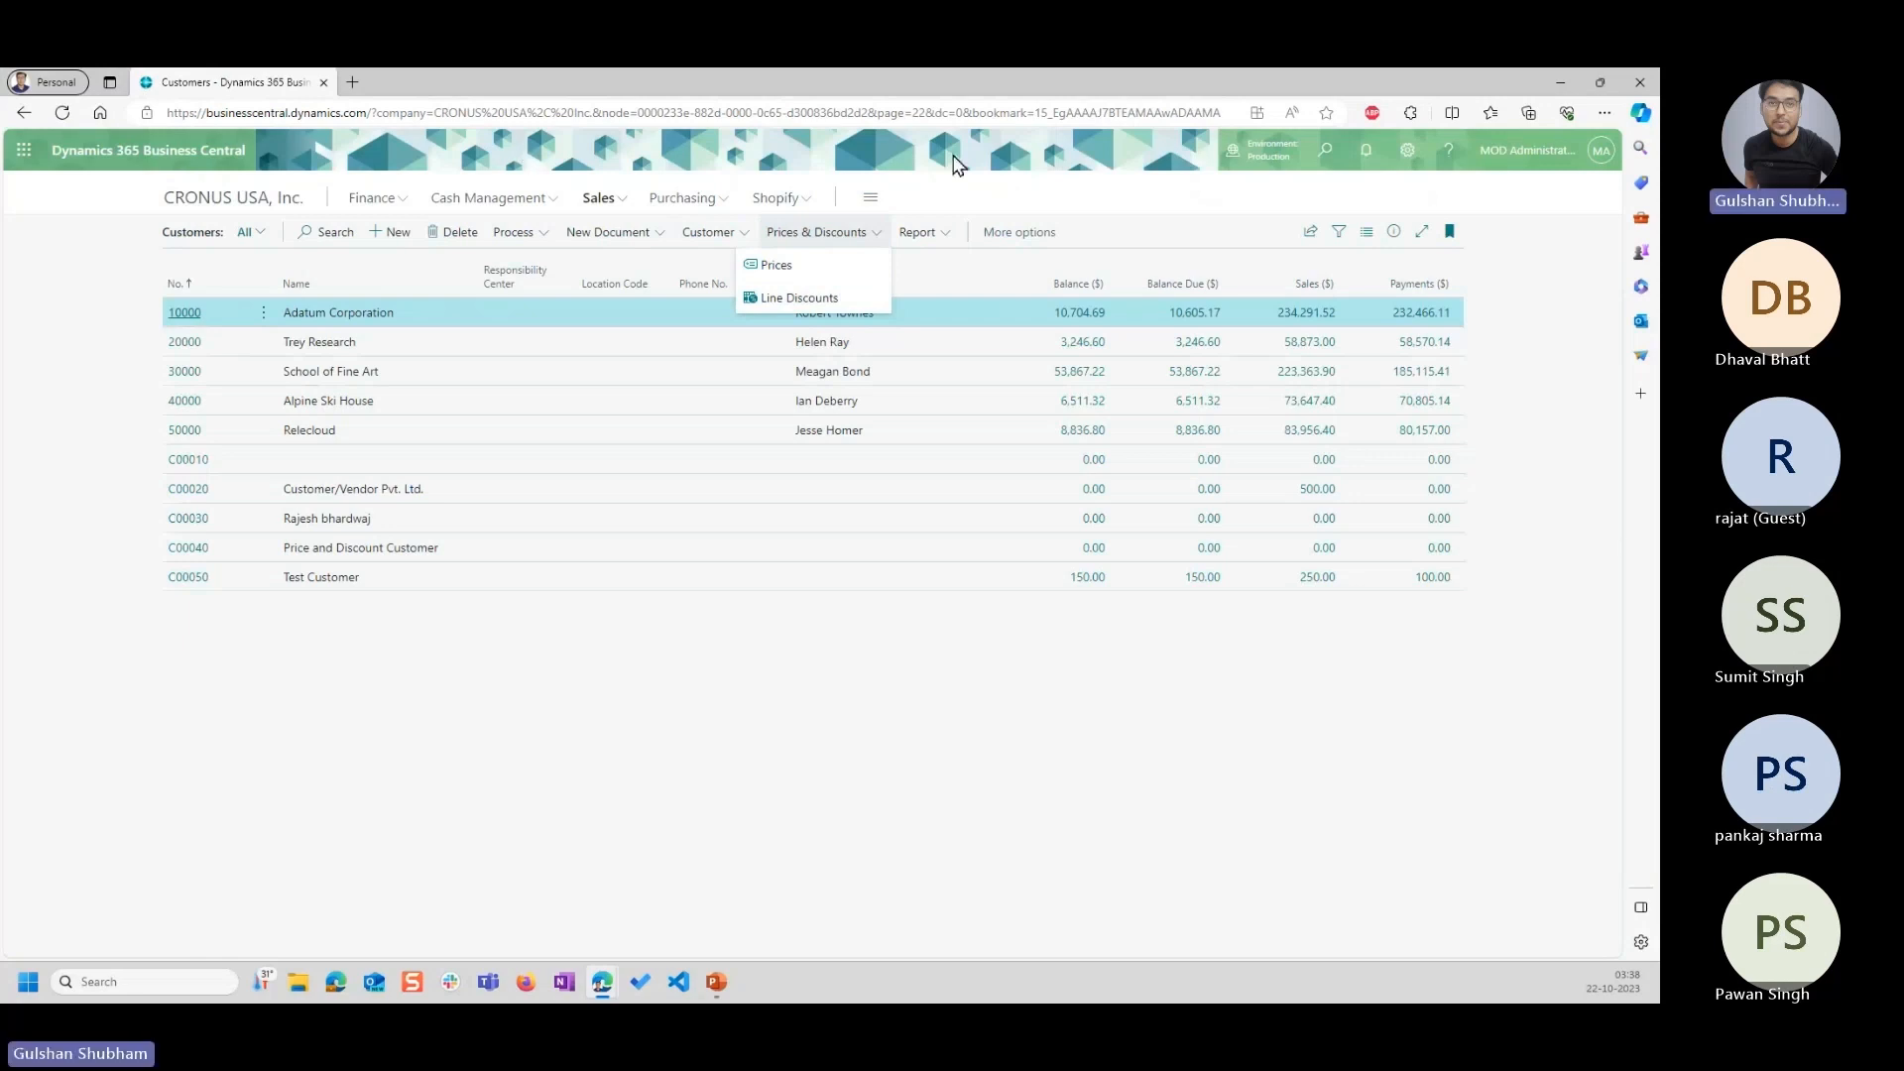
left_click(1098, 214)
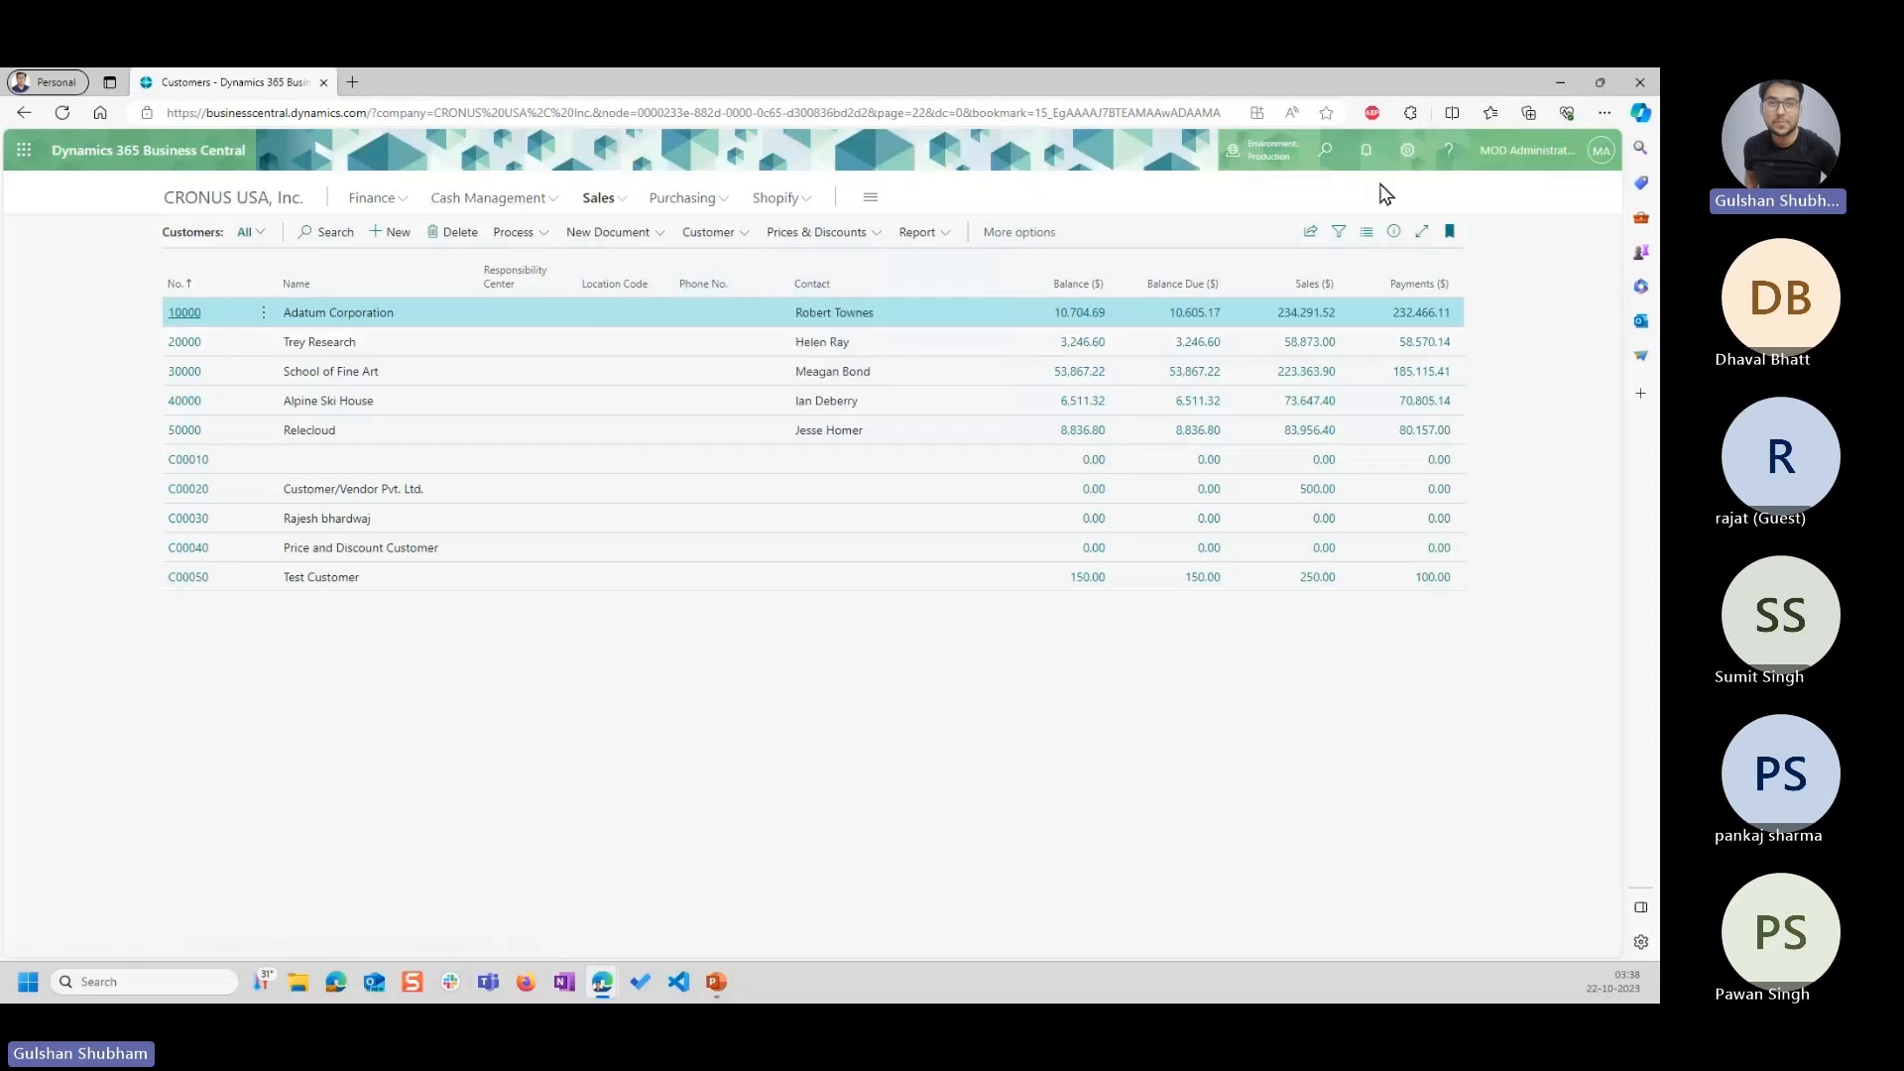
Open Testing Company from the Sandbox_US environment in a new browser tab, signing in with the administrator account.
left_click(1407, 151)
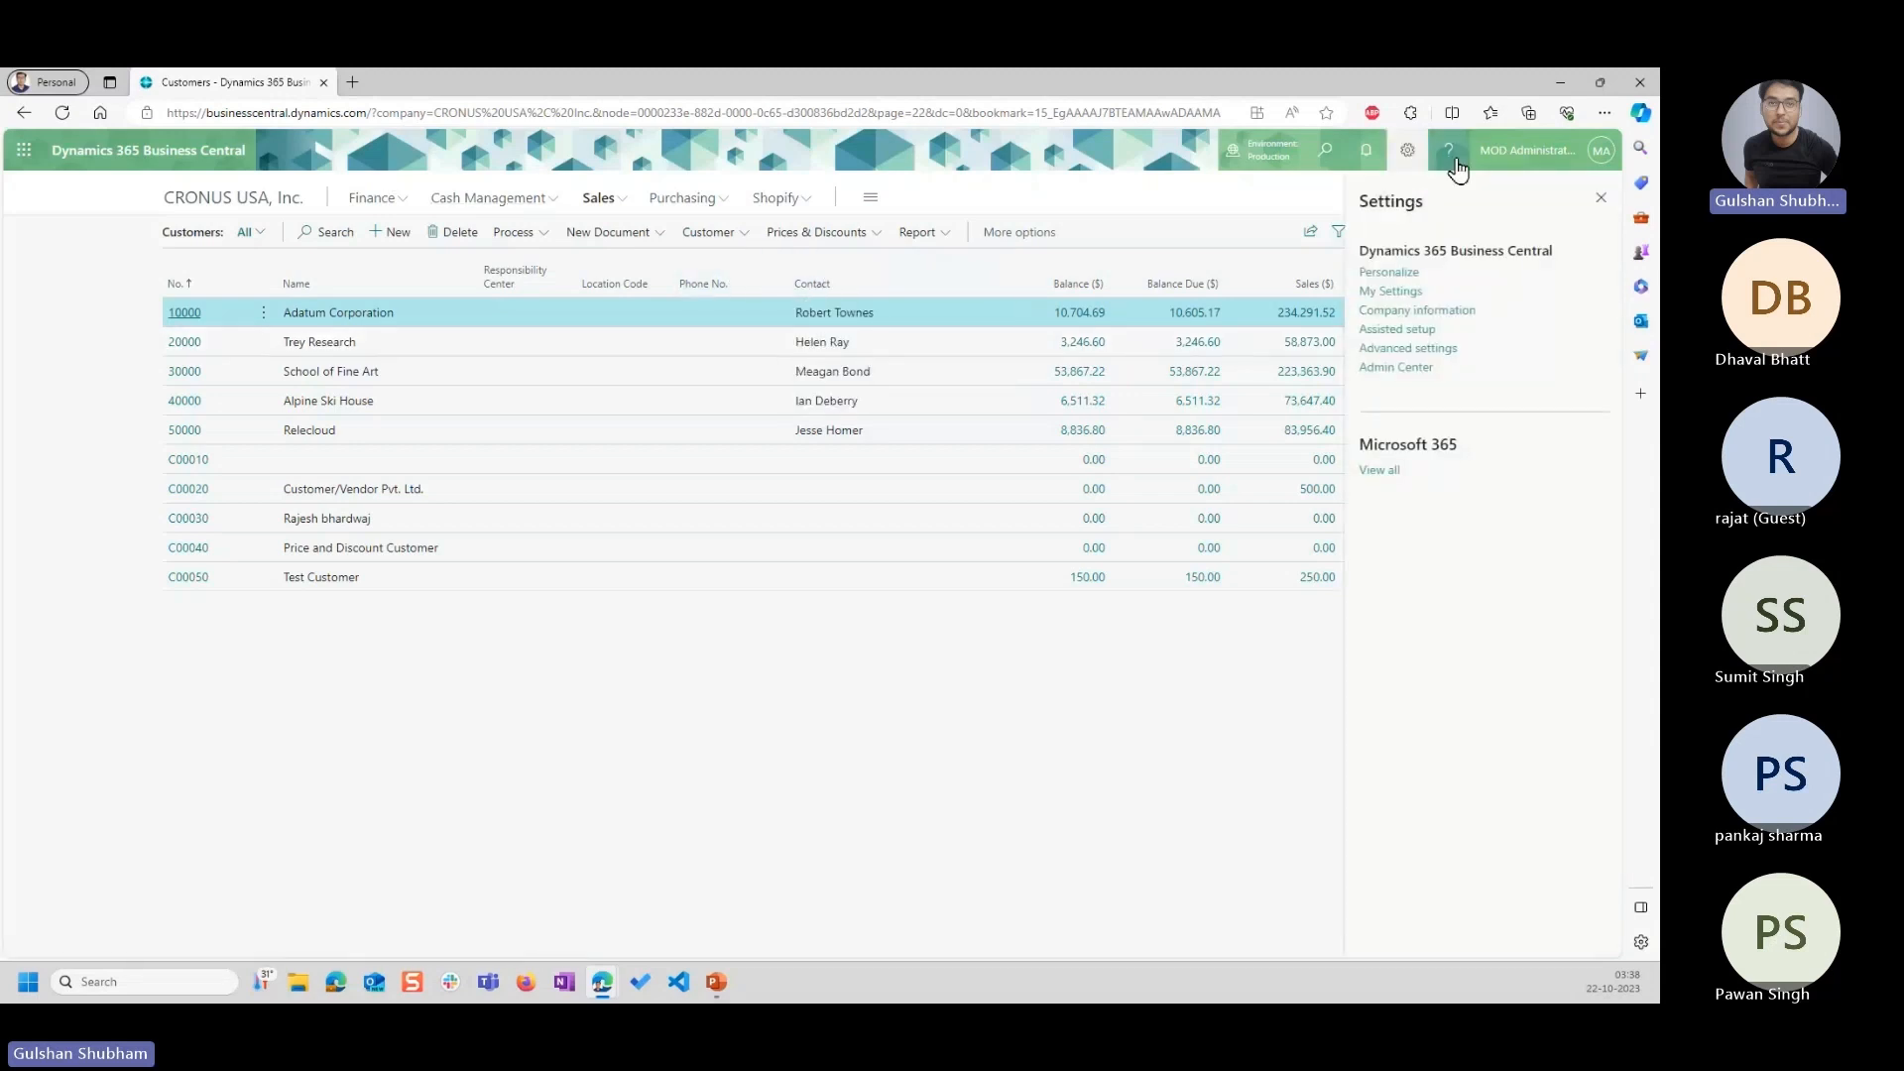
left_click(1305, 164)
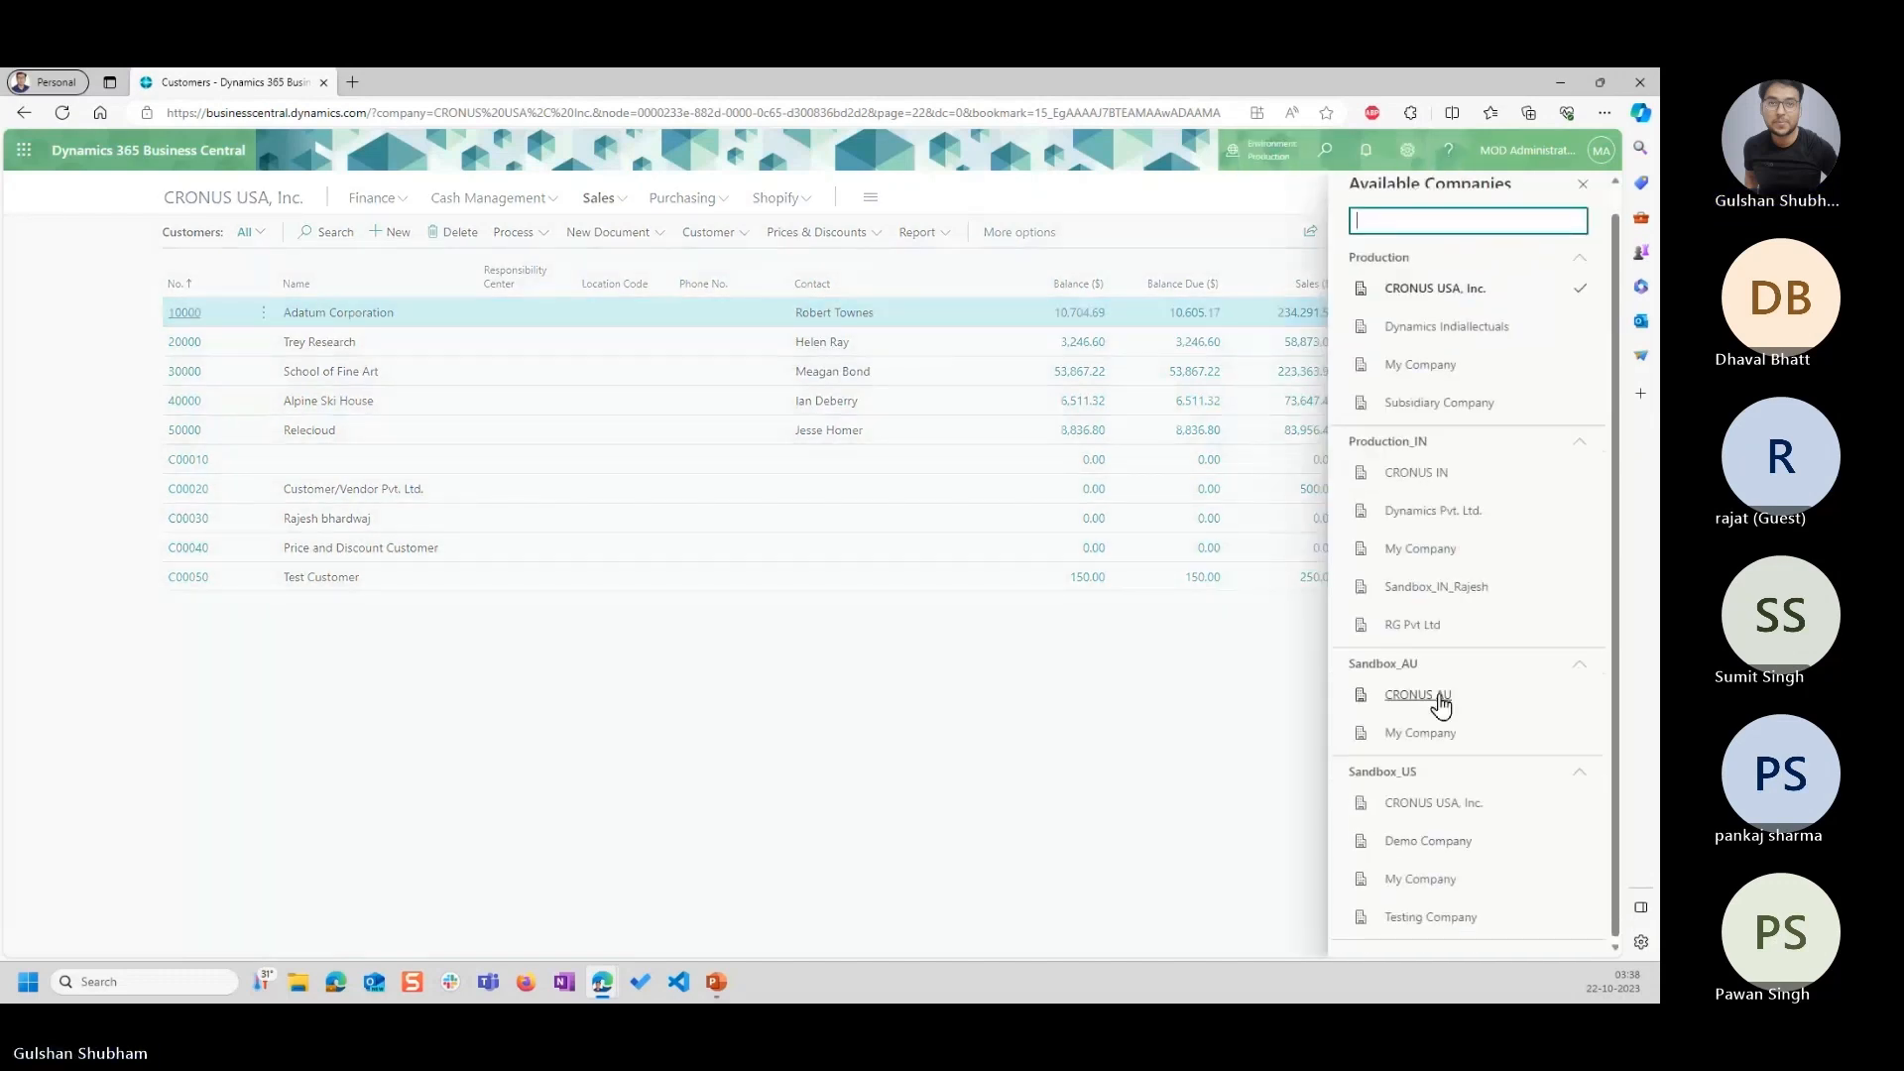
left_click(1444, 914)
left_click(1574, 911)
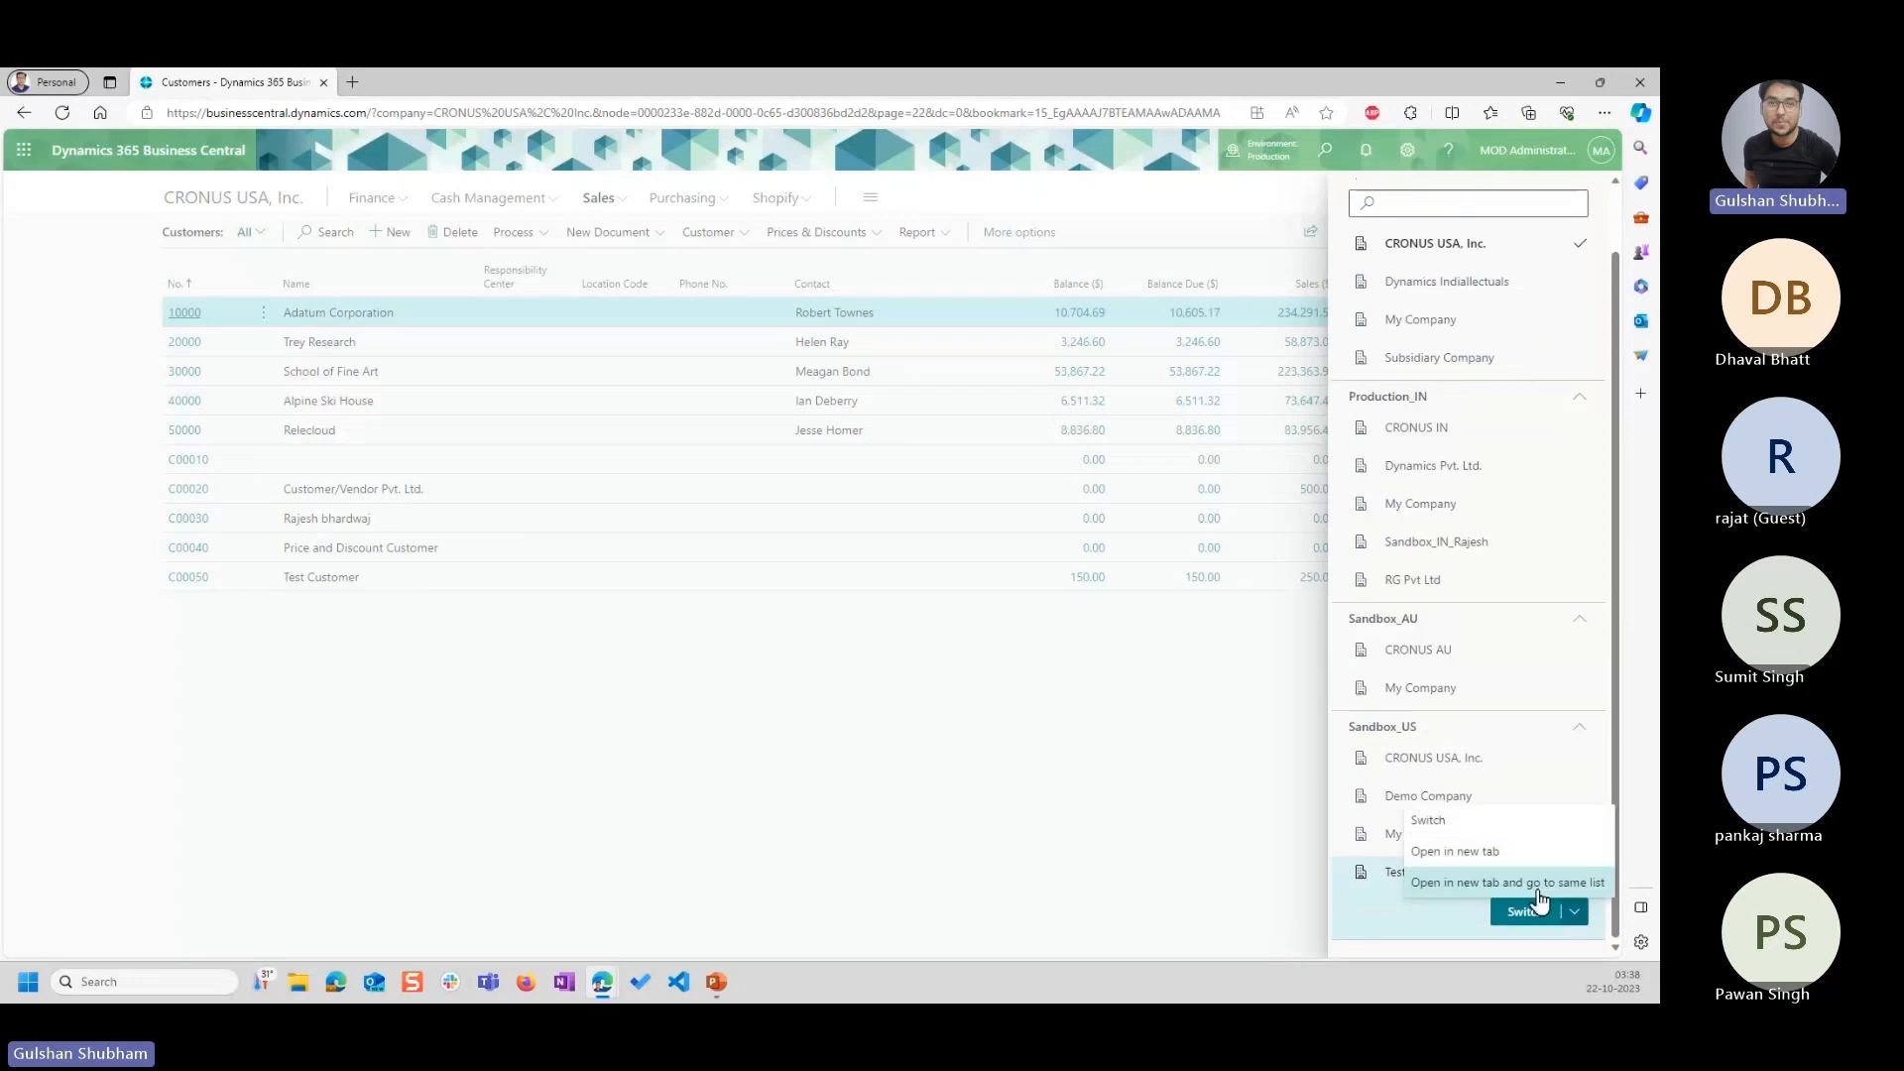
left_click(1480, 859)
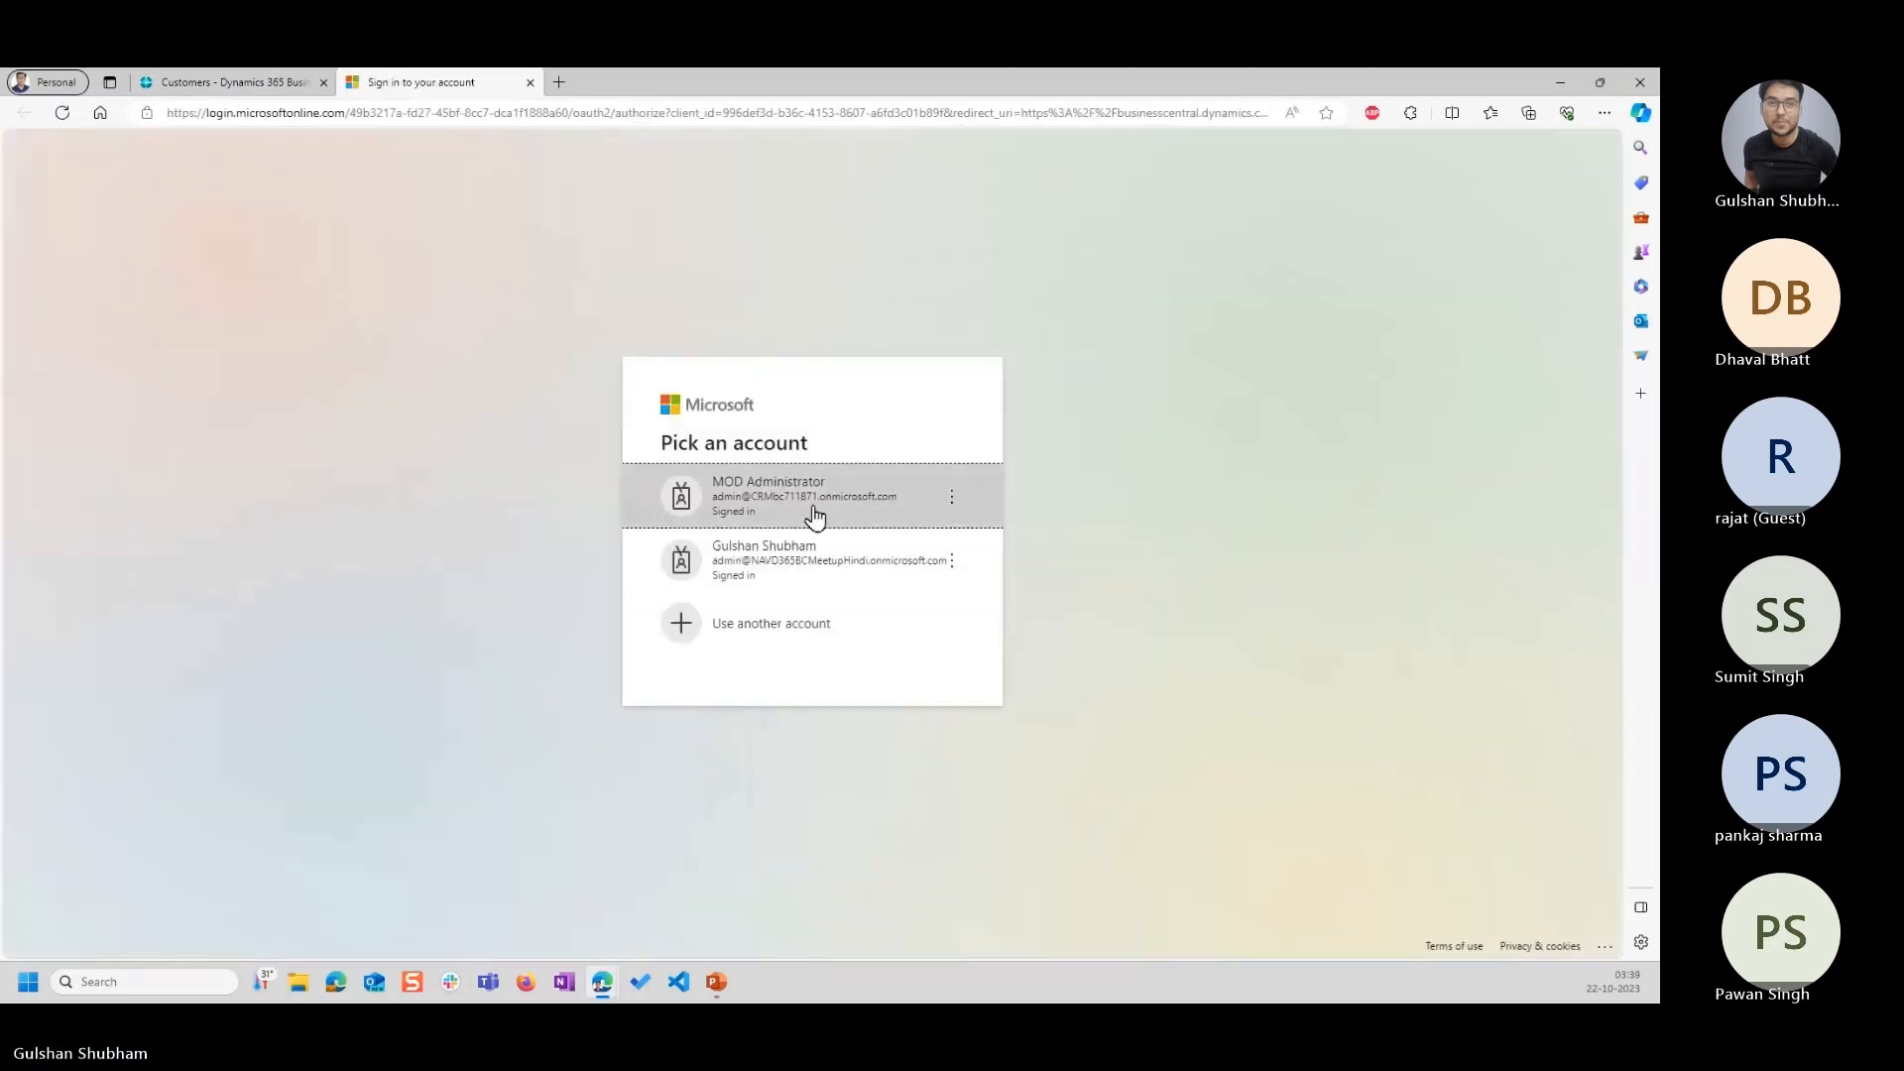
left_click(814, 516)
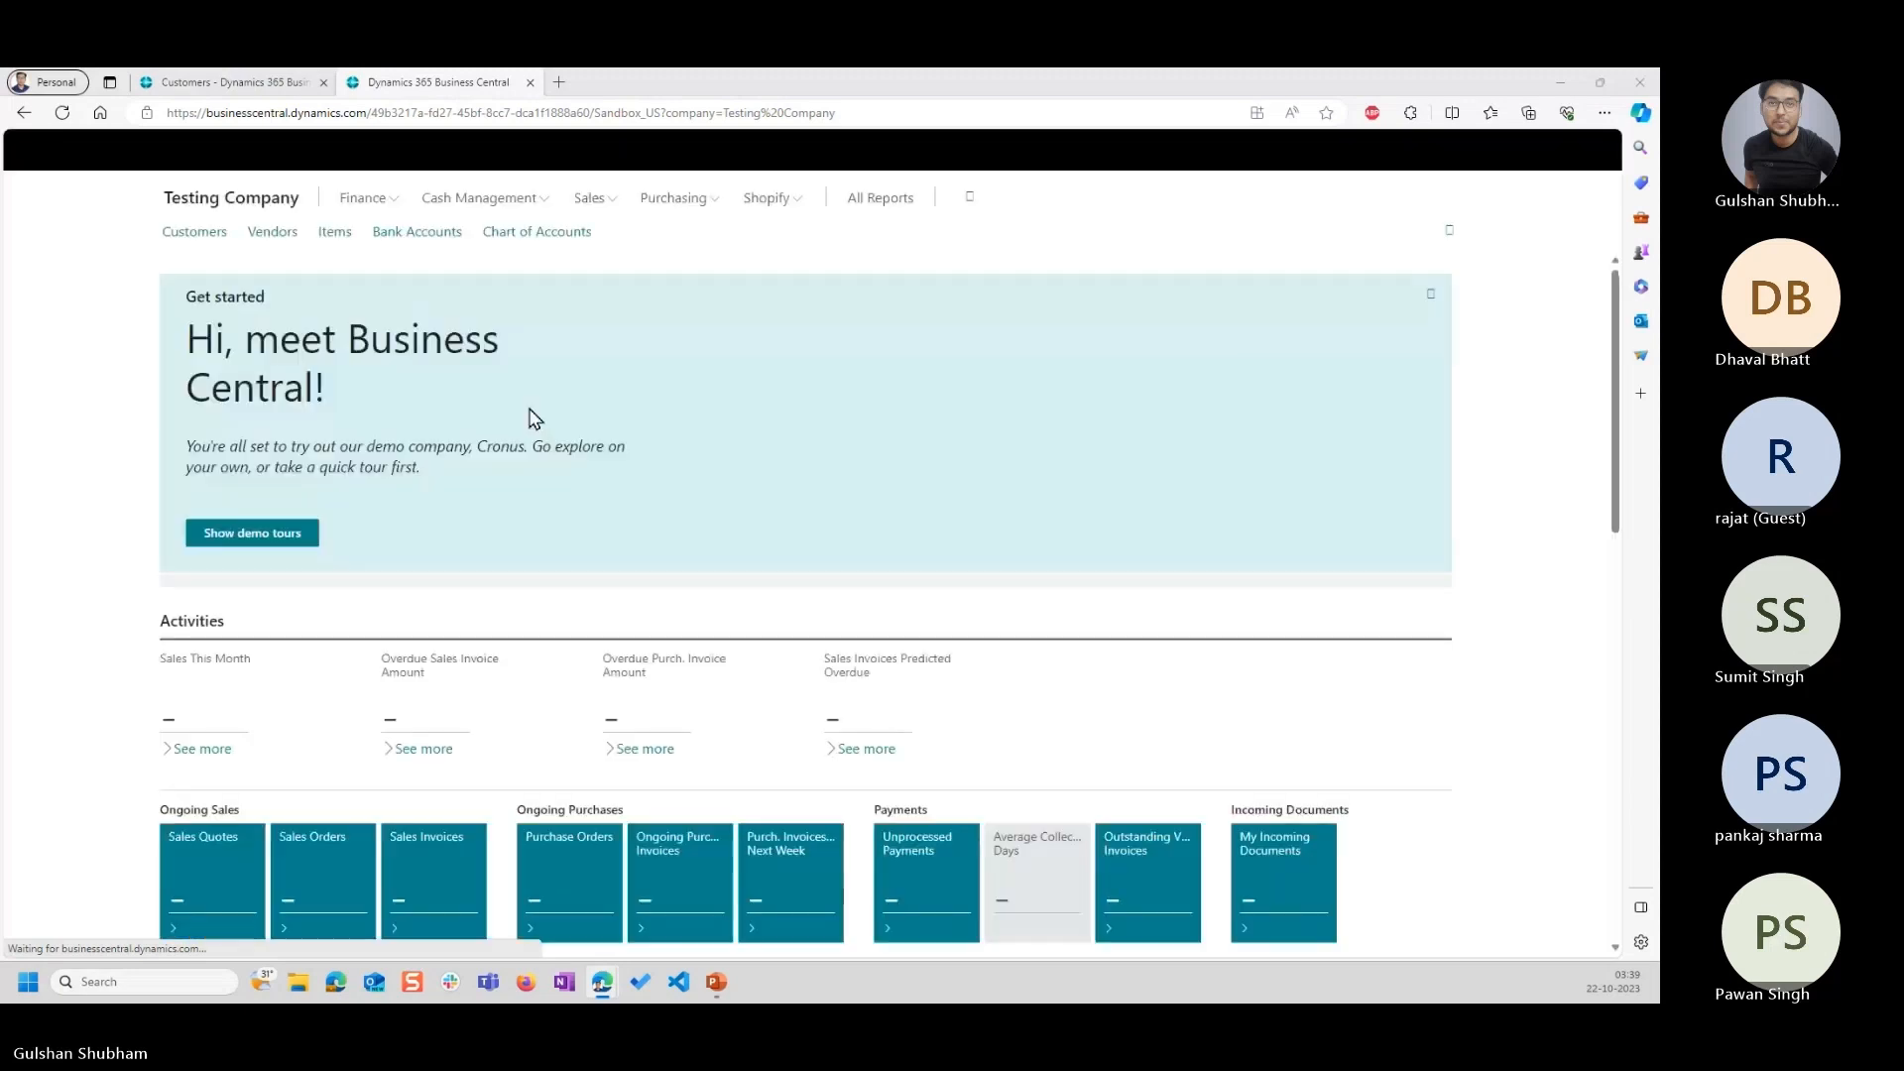
Open Testing Company's customer list and view the Prices & Discounts options offered there.
left_click(592, 198)
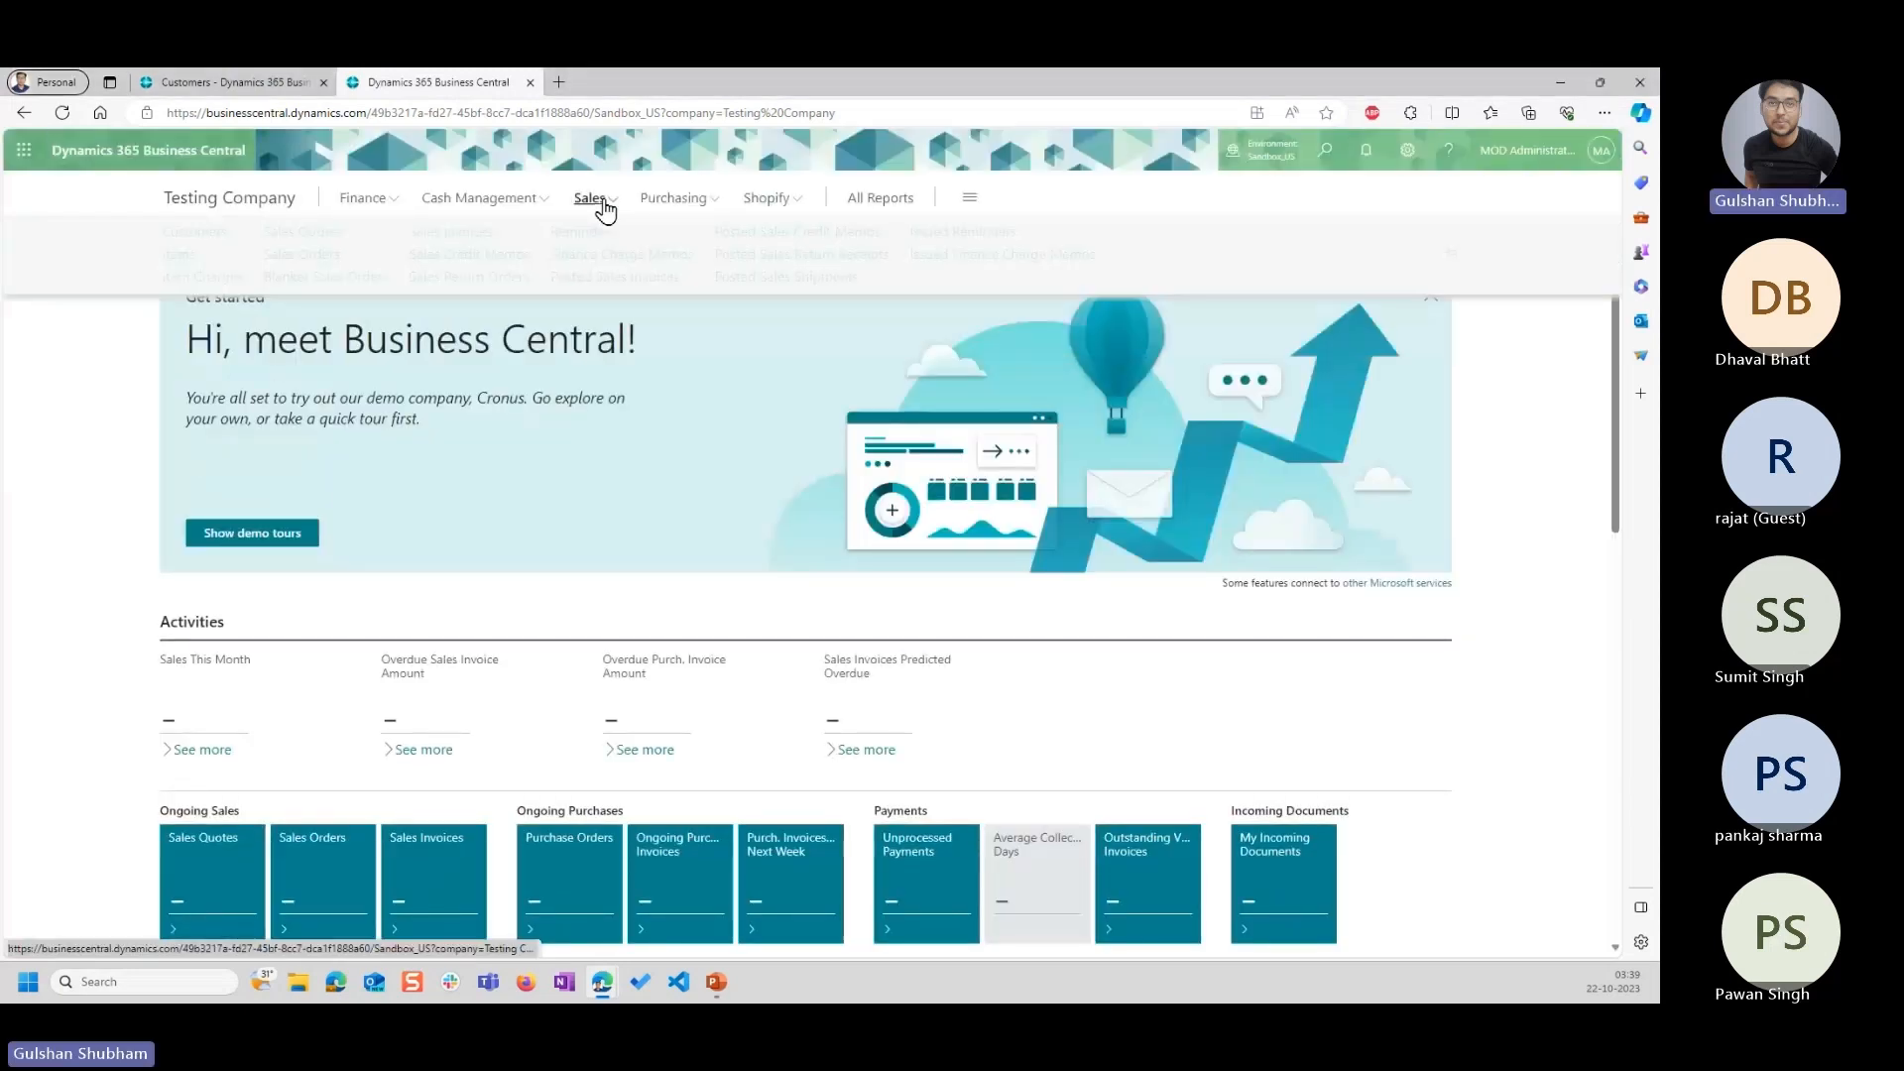
left_click(198, 234)
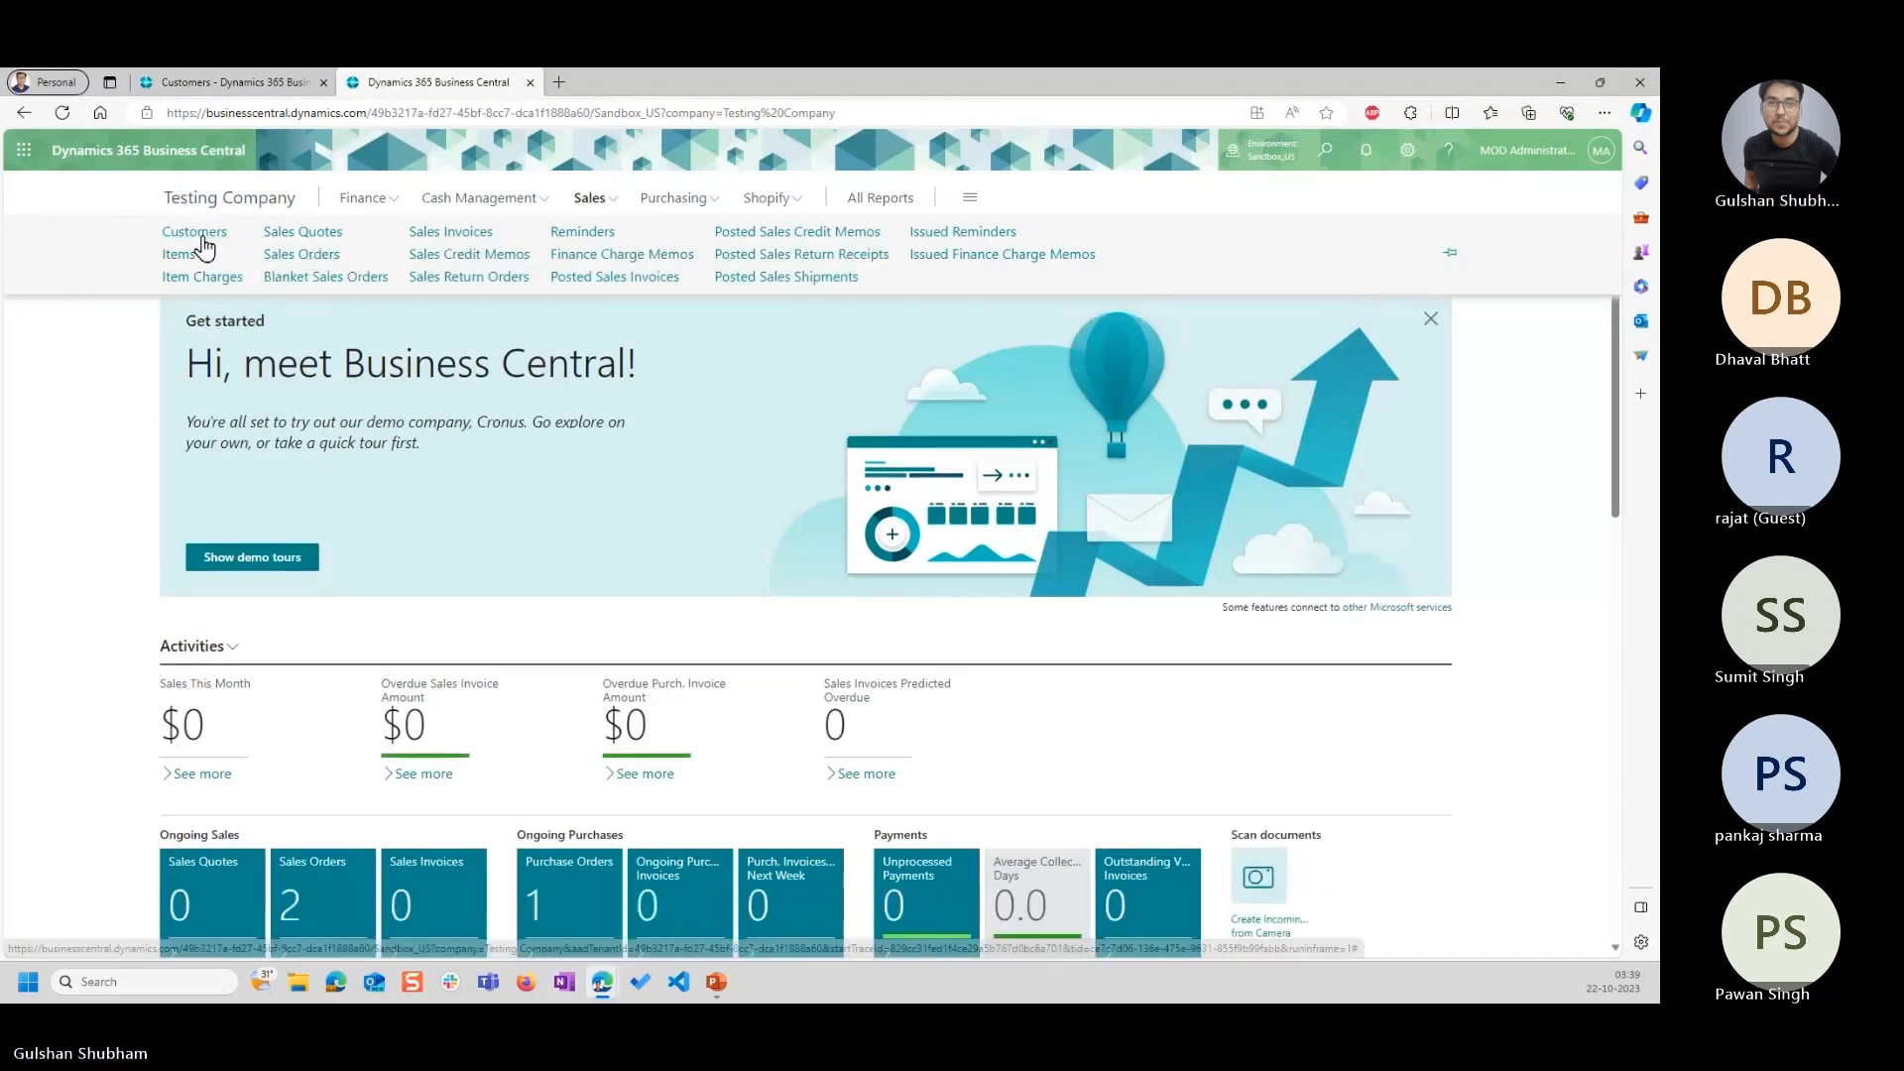
left_click(207, 234)
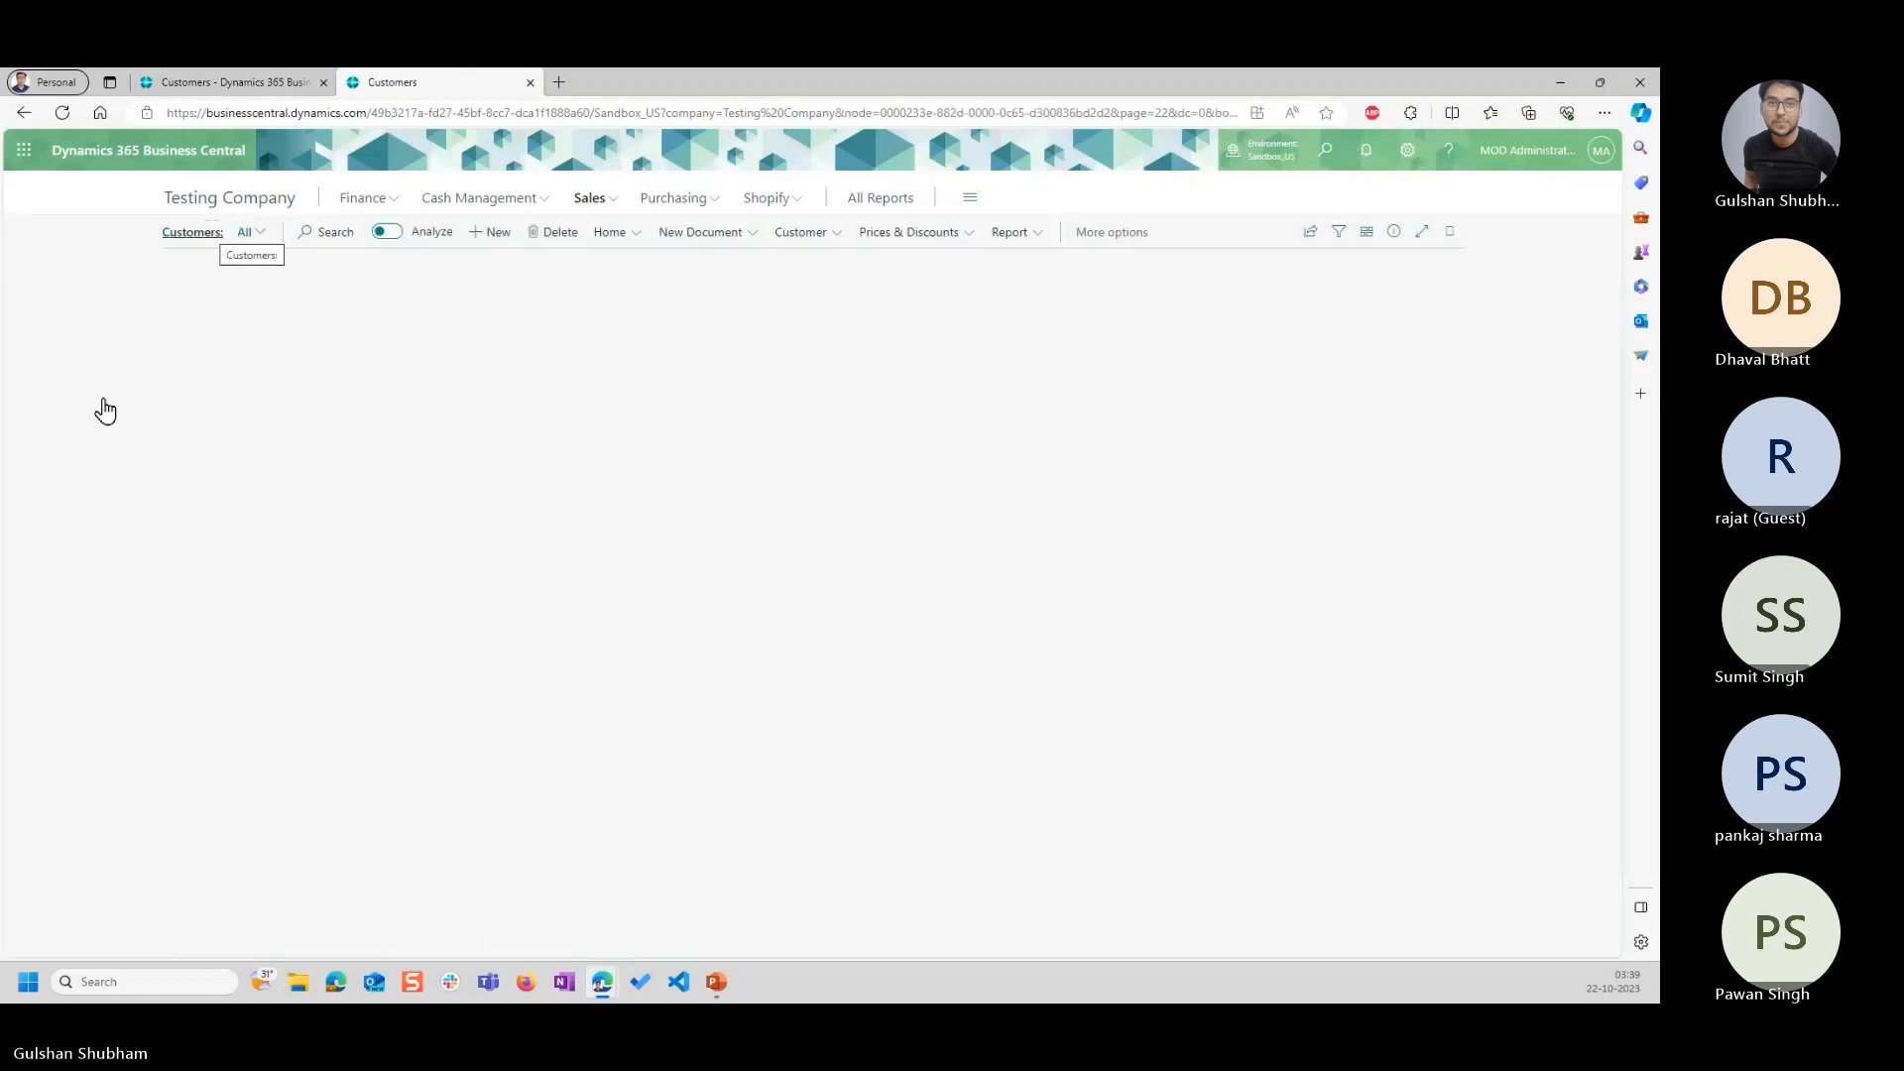
left_click(929, 236)
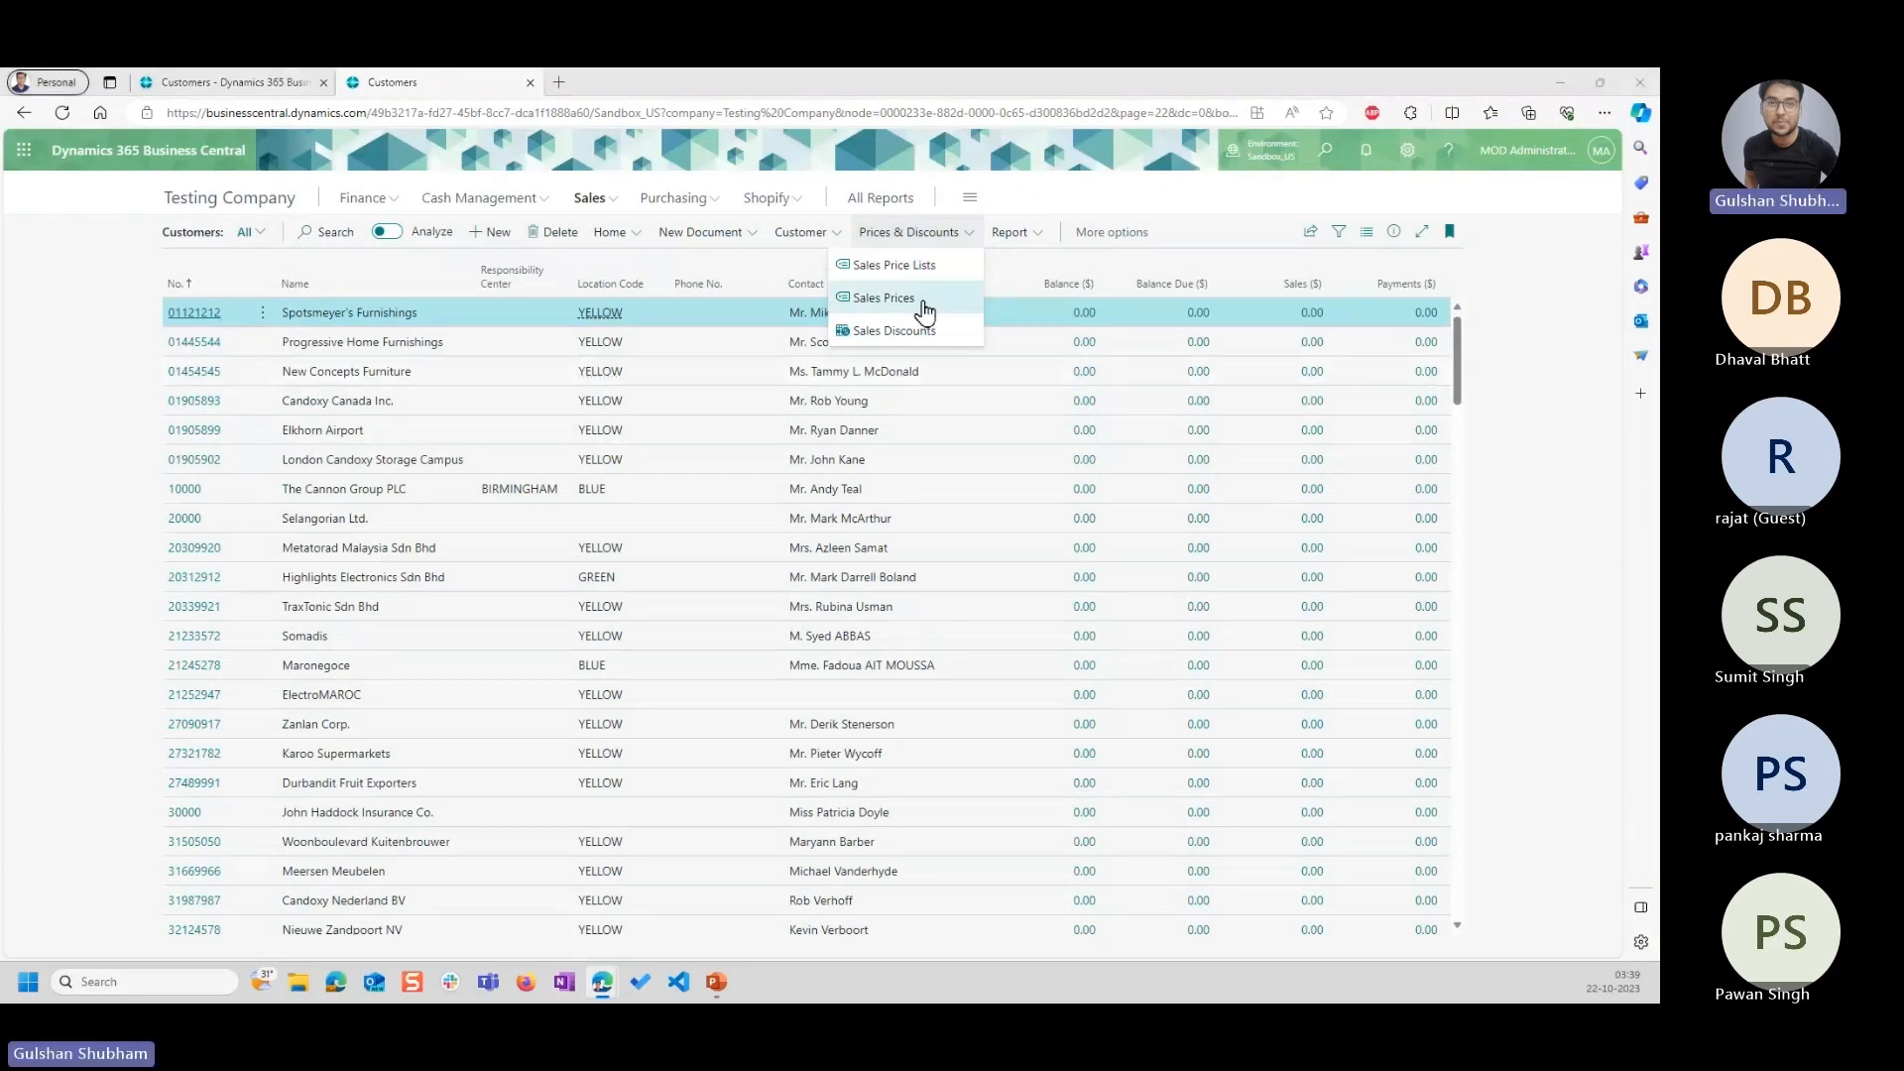
Compare the Prices & Discounts options of both companies and check the New Pricing Experience slide in PowerPoint.
left_click(262, 74)
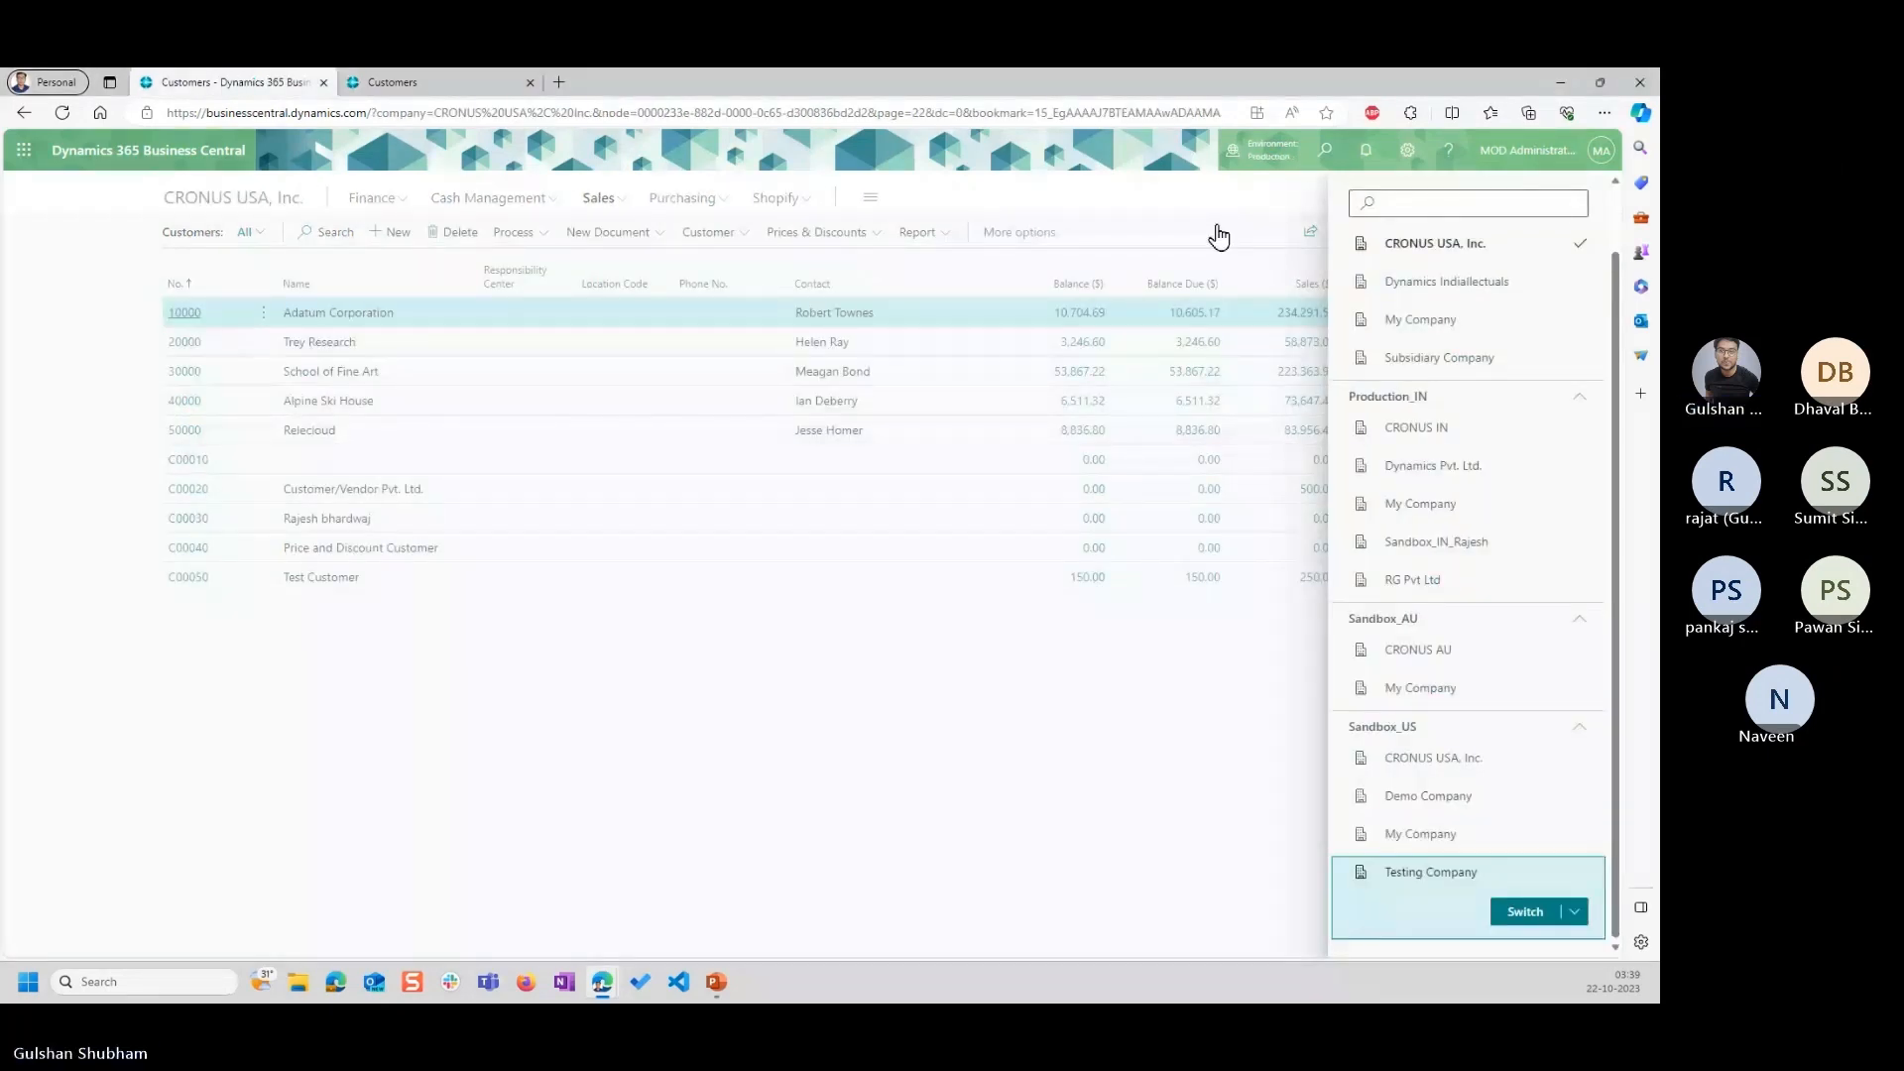
left_click(815, 238)
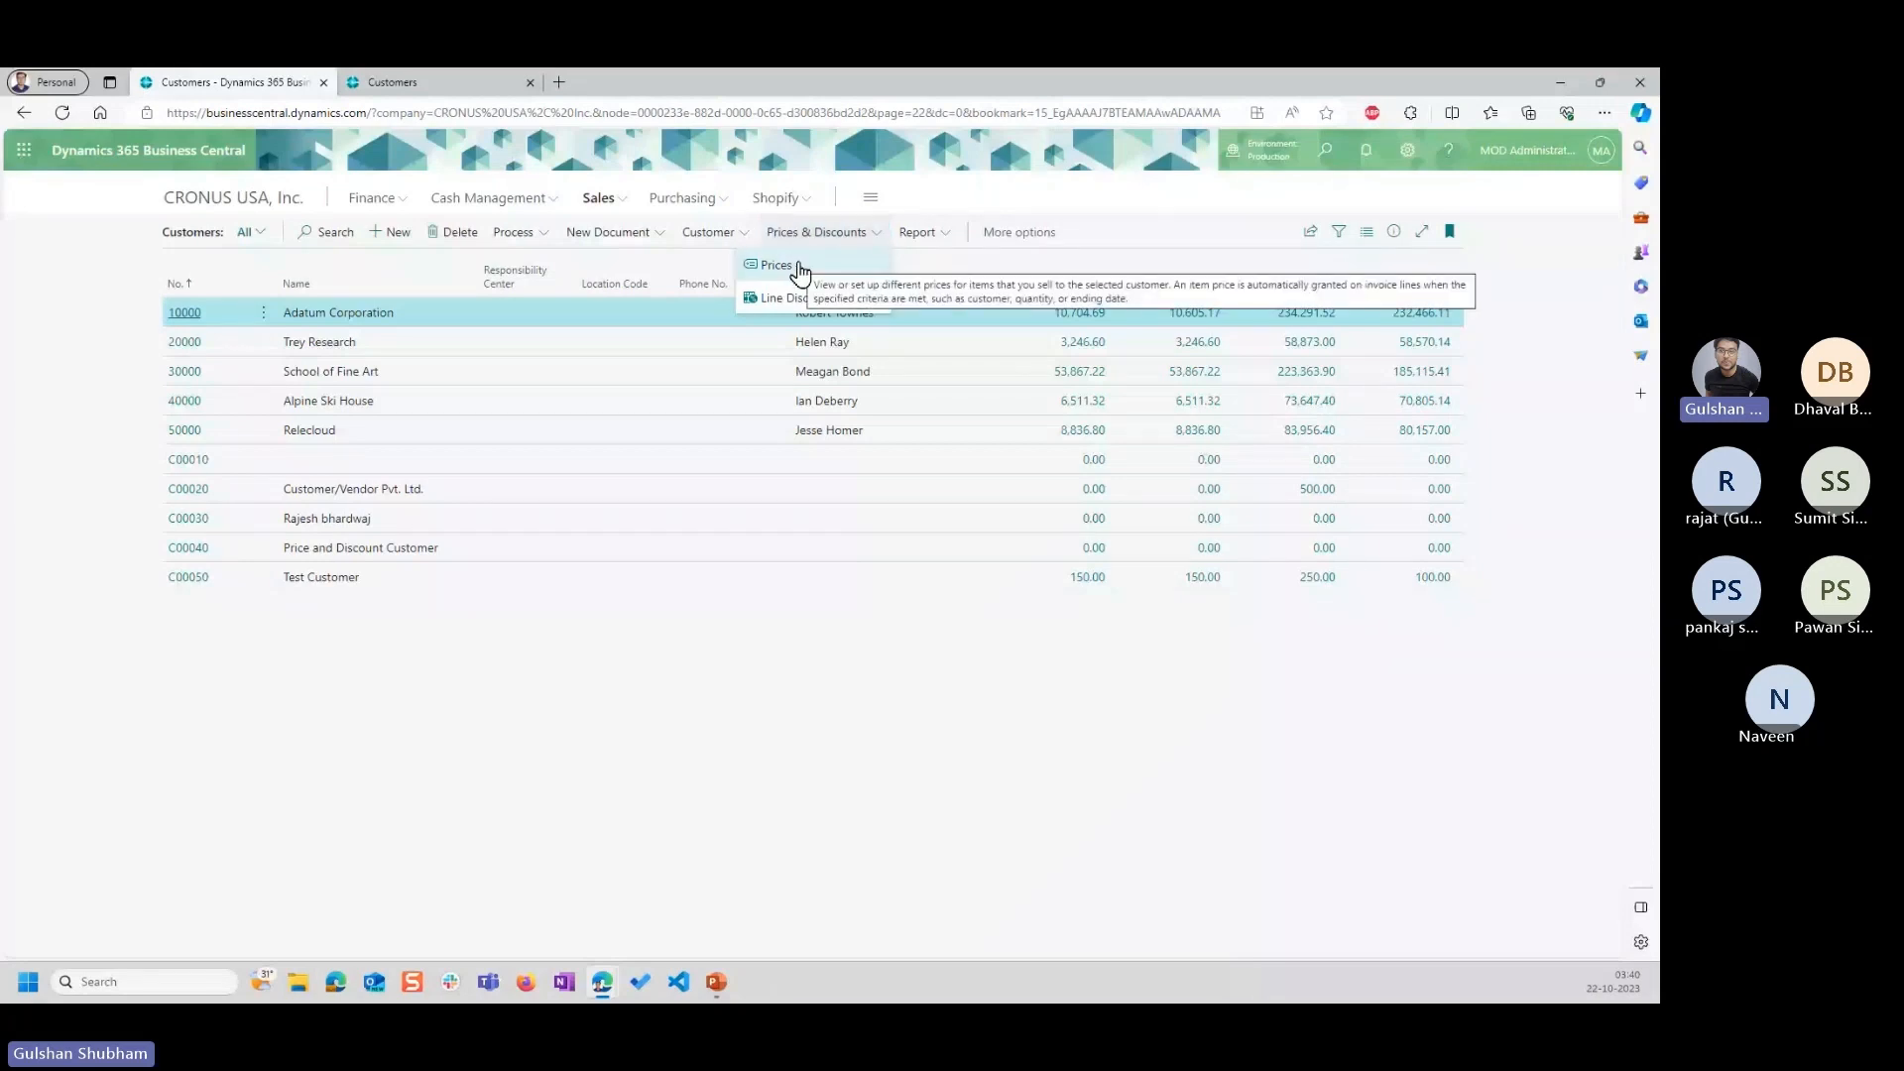
left_click(452, 81)
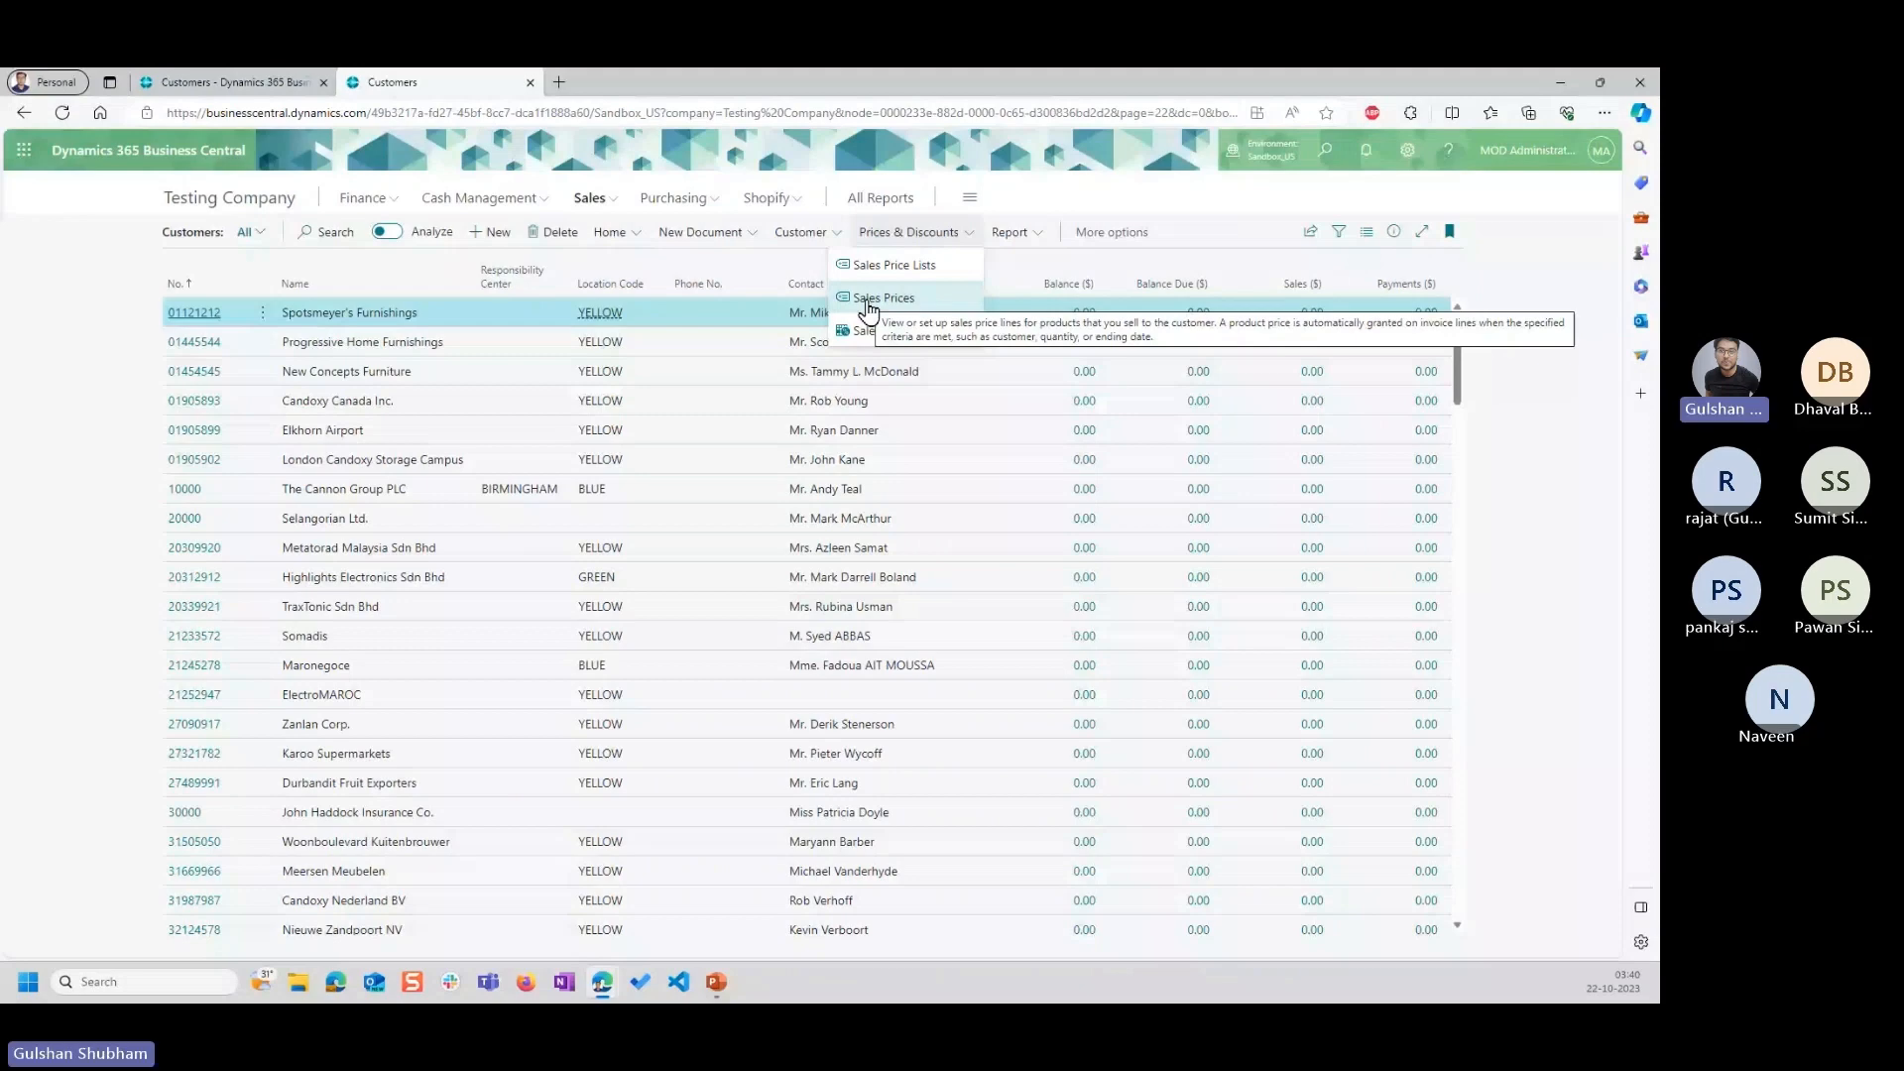
left_click(715, 982)
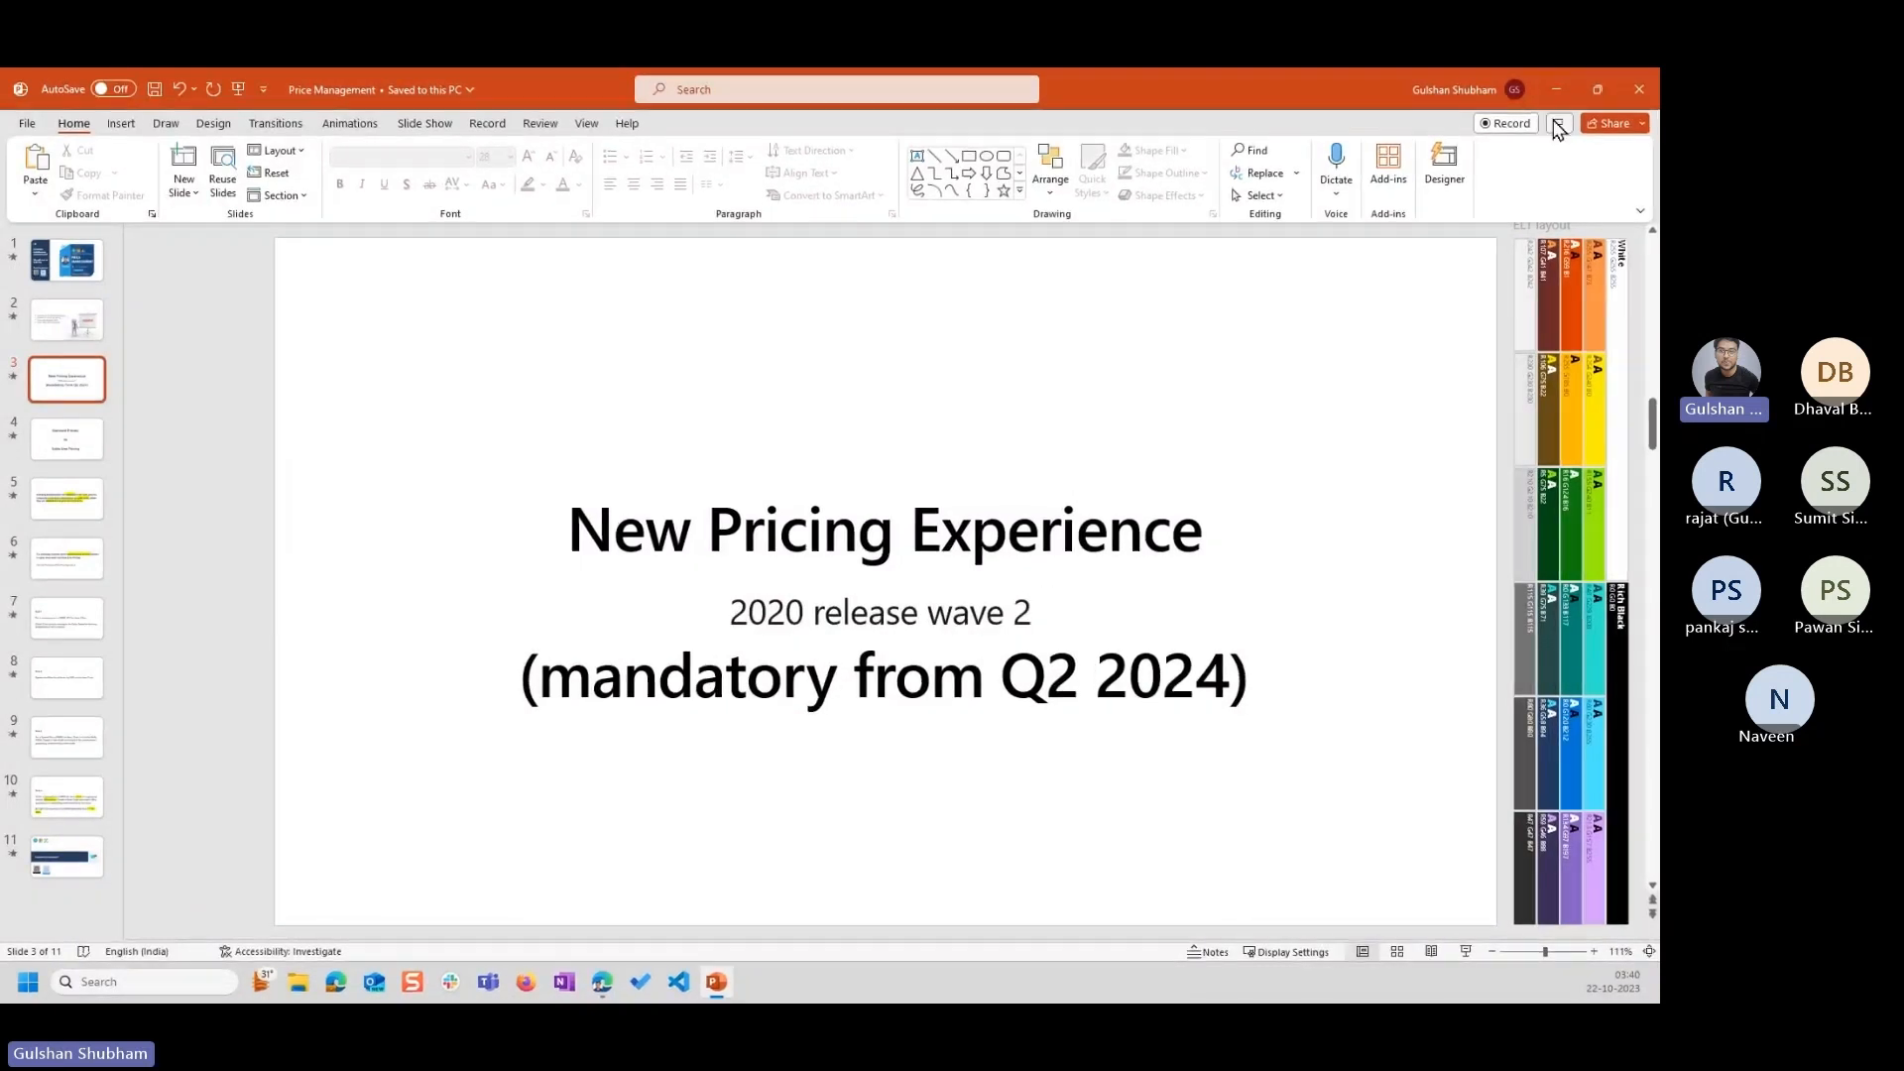
left_click(1556, 89)
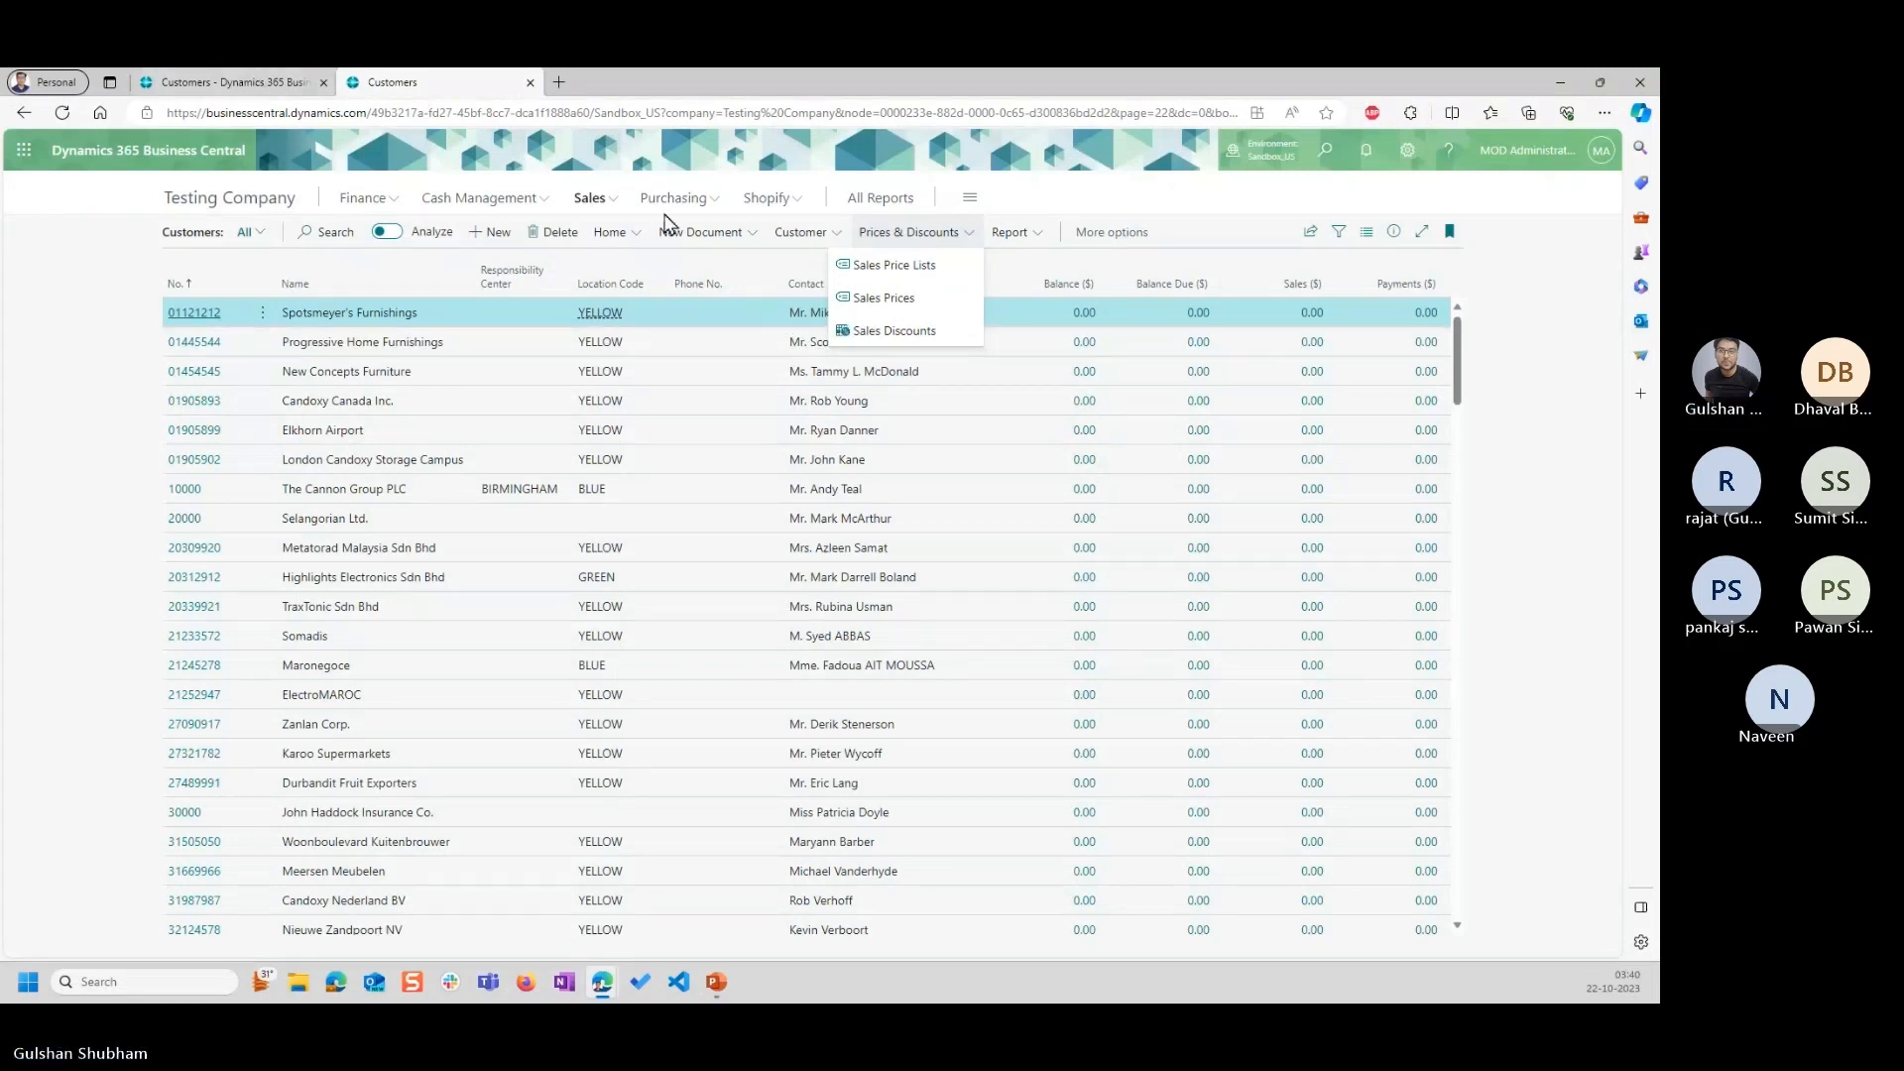
Return to the CRONUS USA, Inc. customer list and open the Feature Management page by searching for "featu mana".
left_click(250, 77)
left_click(1122, 215)
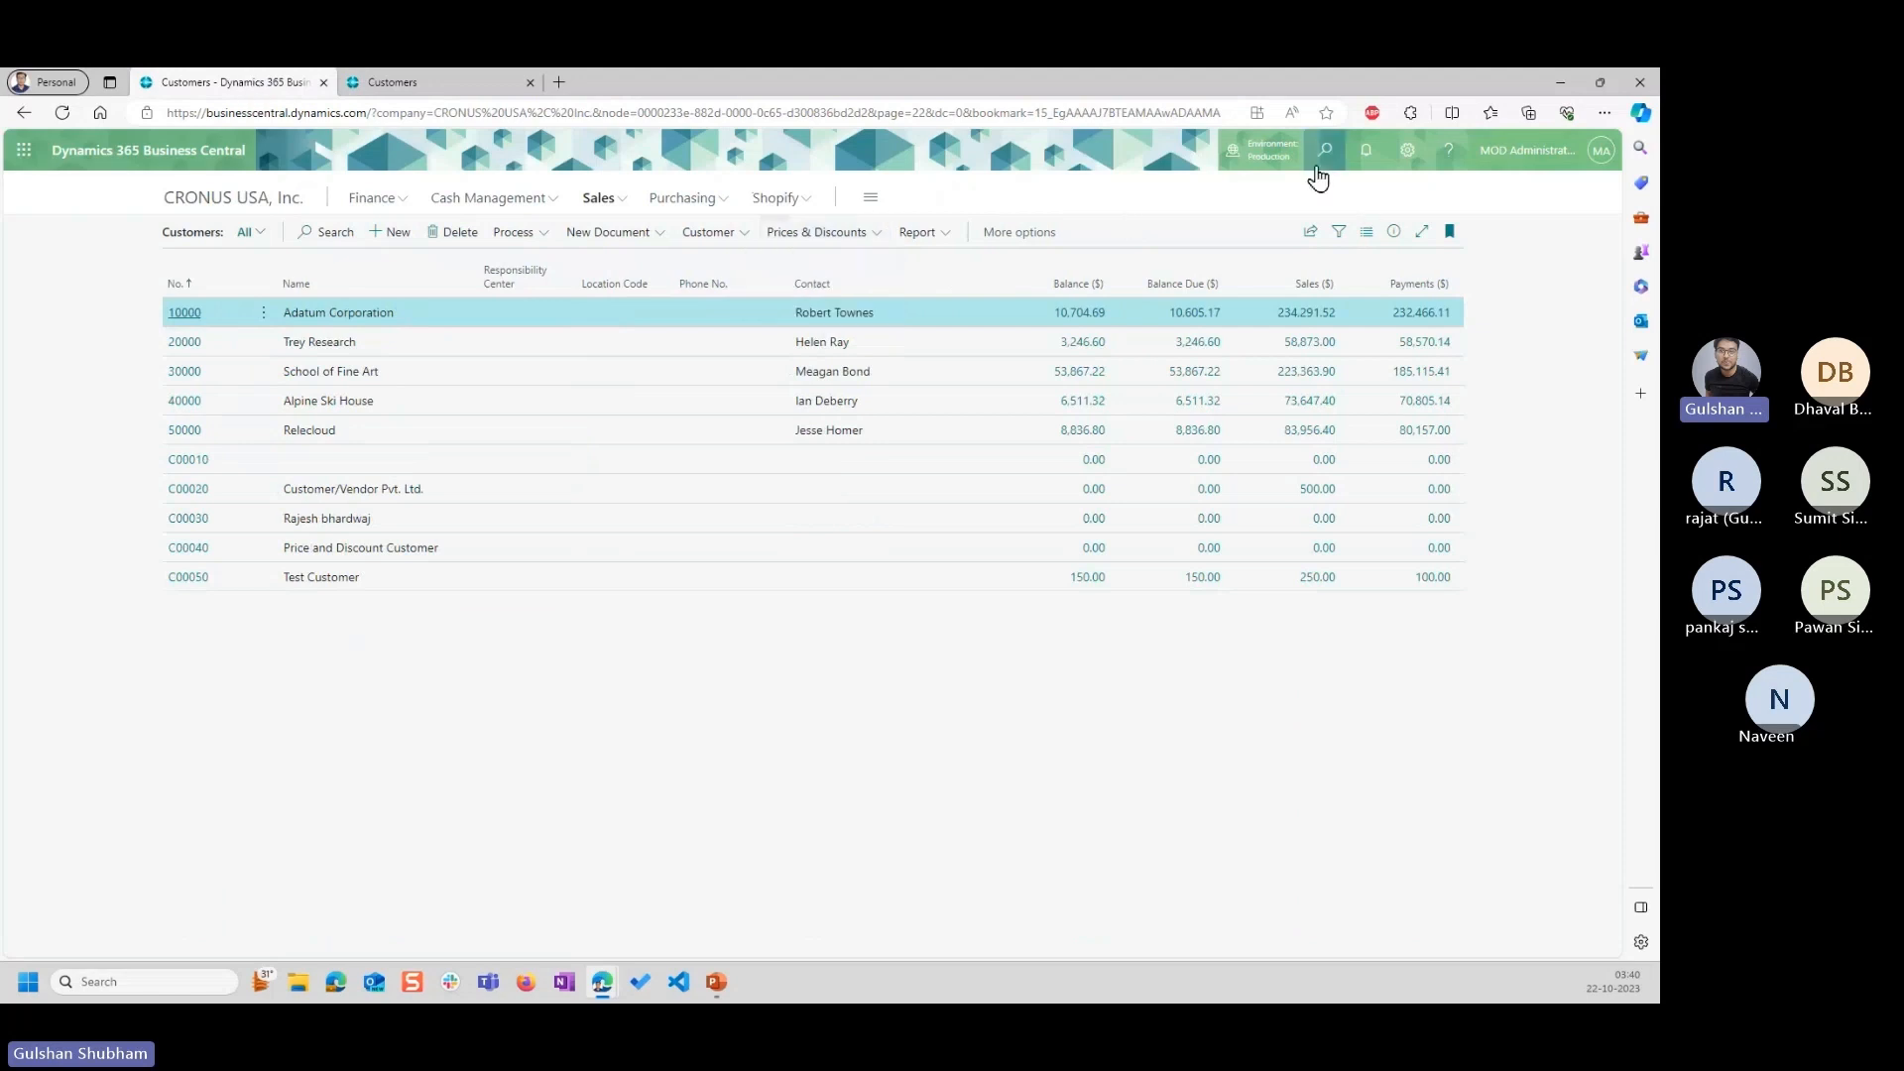
left_click(1324, 150)
type("featu")
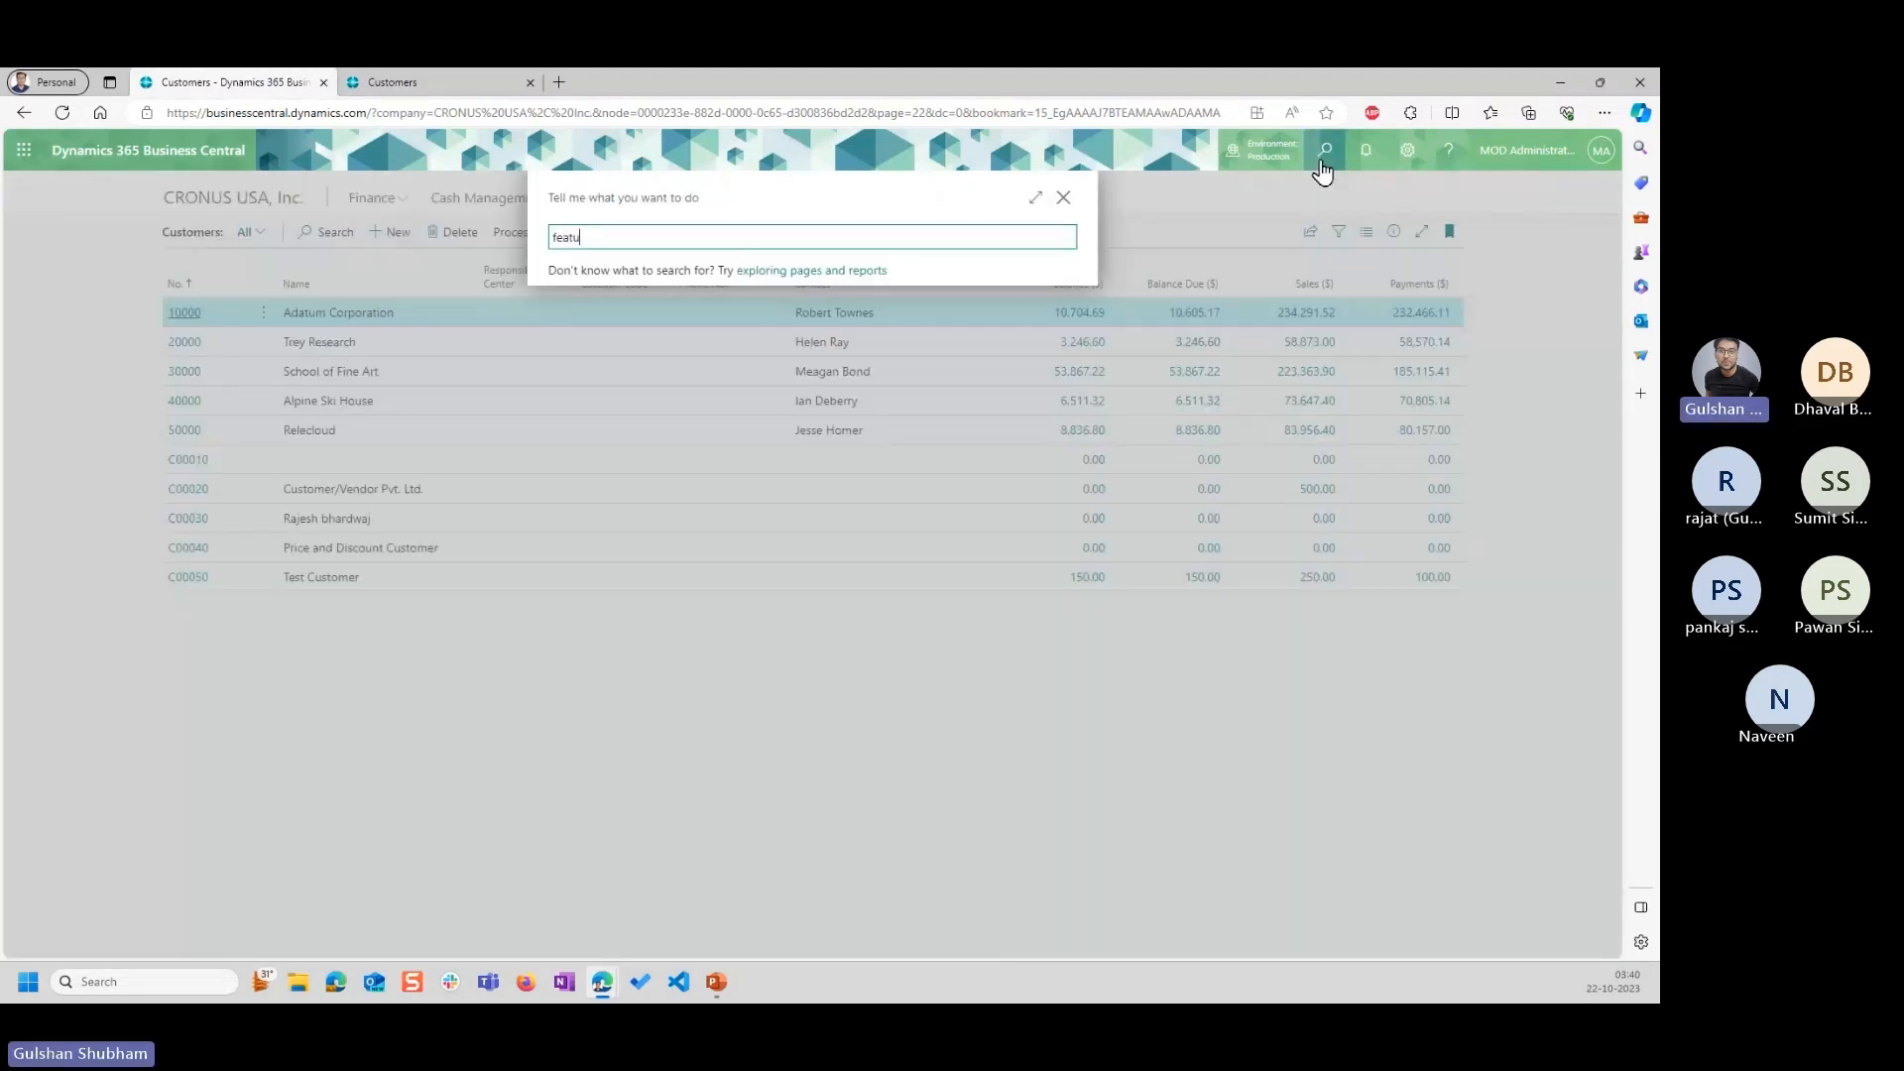
type(" mana")
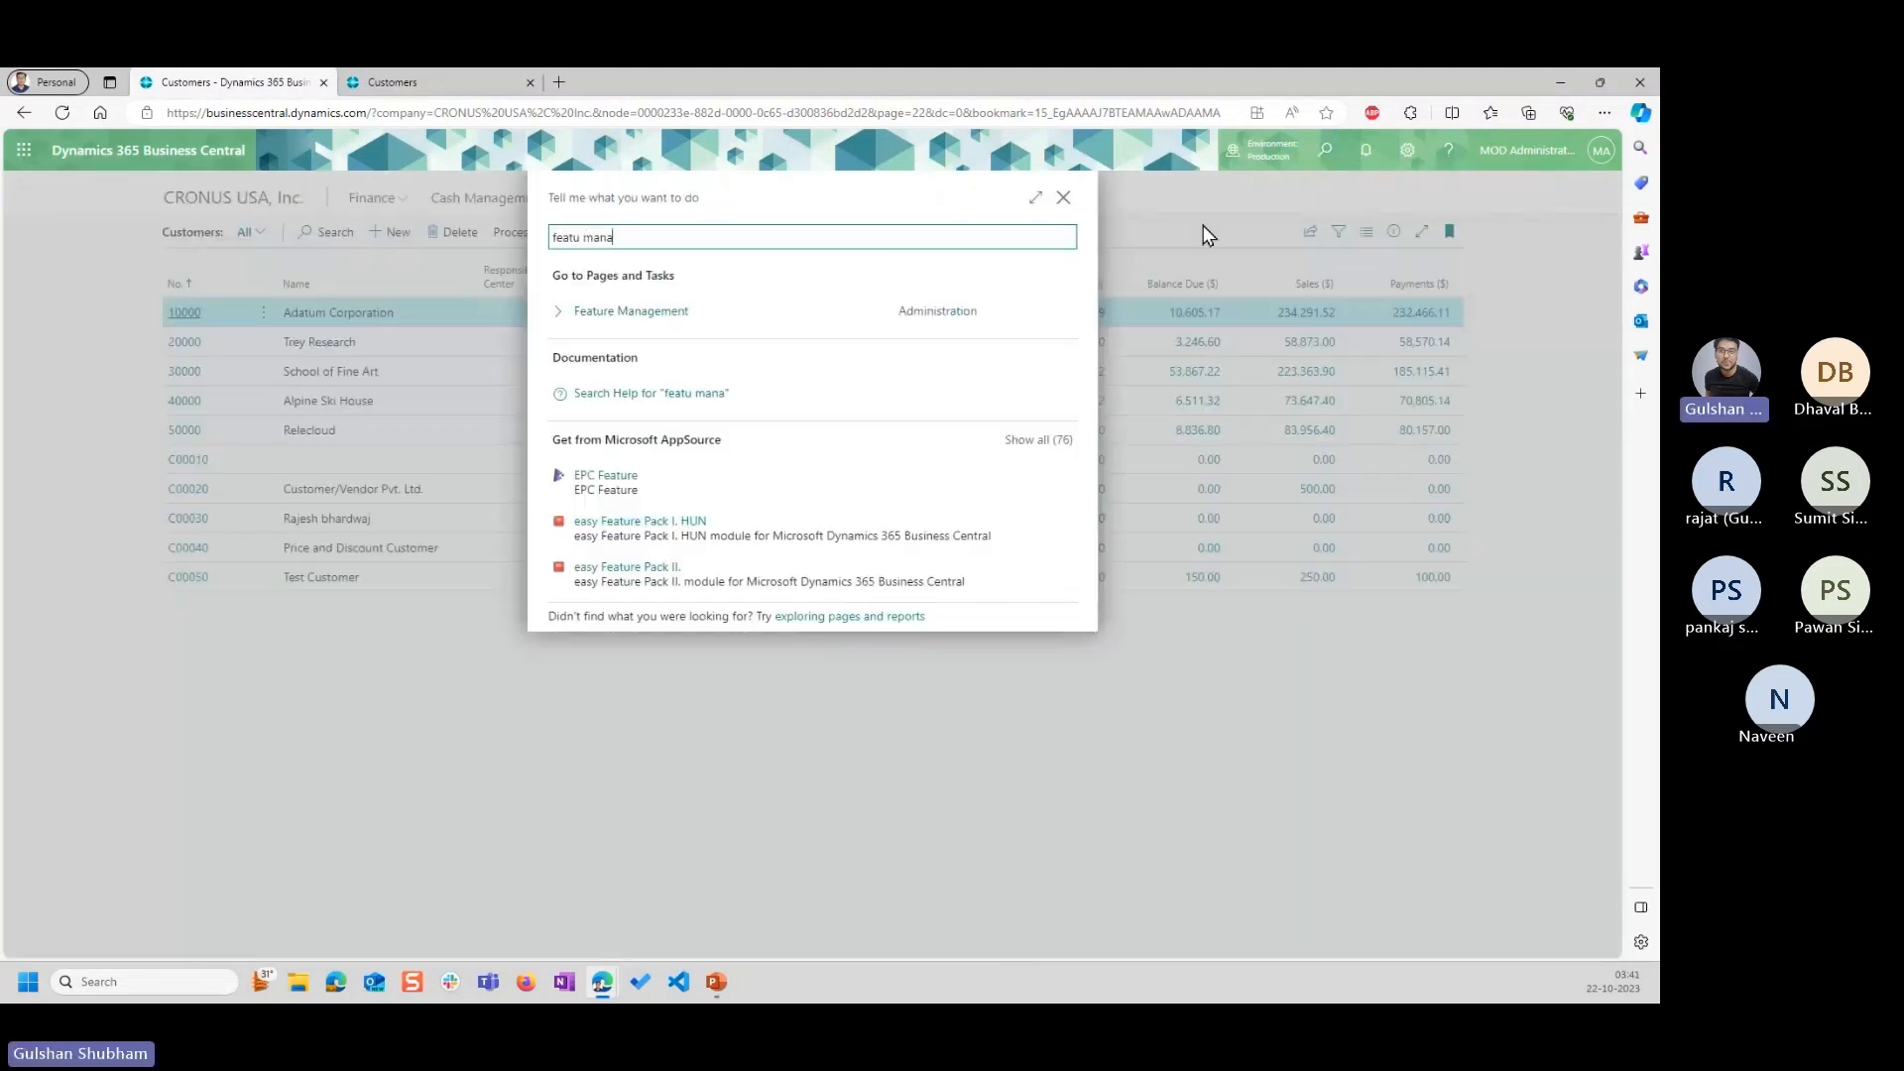
left_click(636, 313)
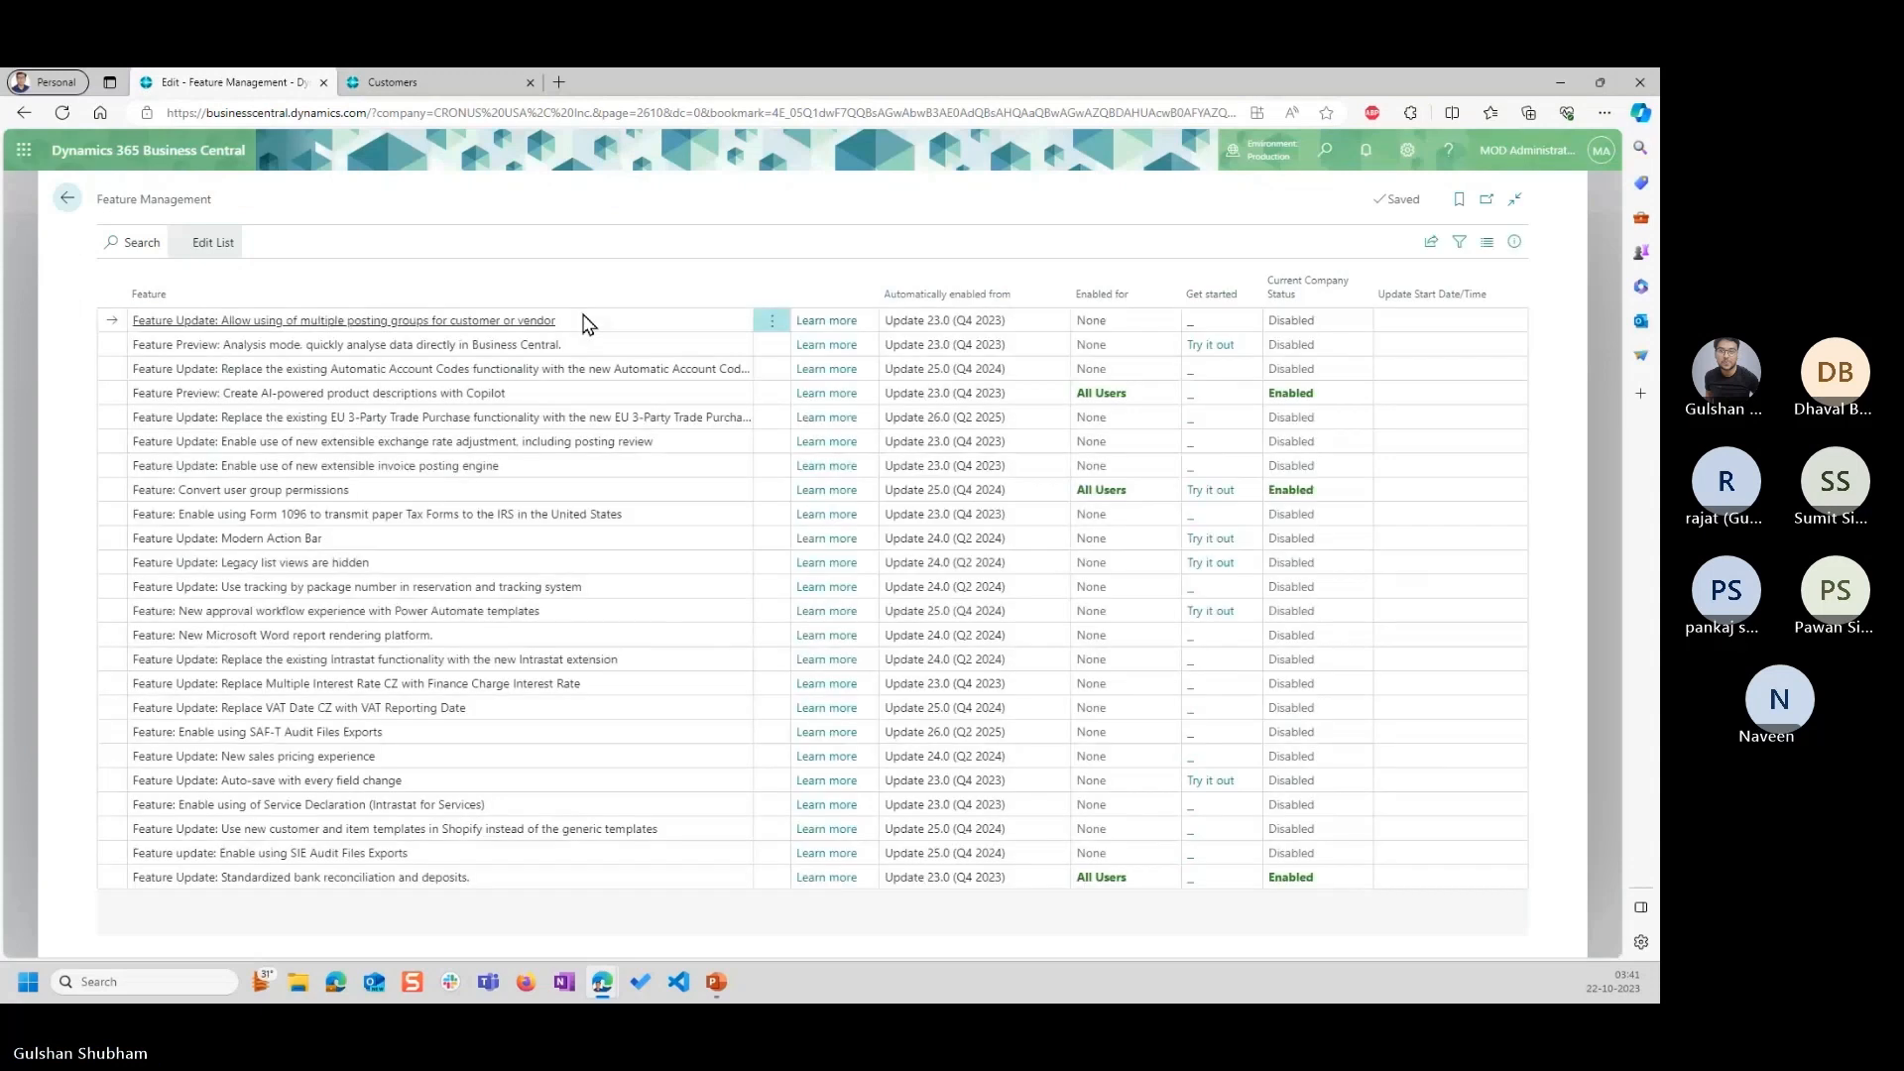
Search the feature list for "new sal" to check the status of the New sales pricing experience feature.
left_click(120, 244)
type("ne")
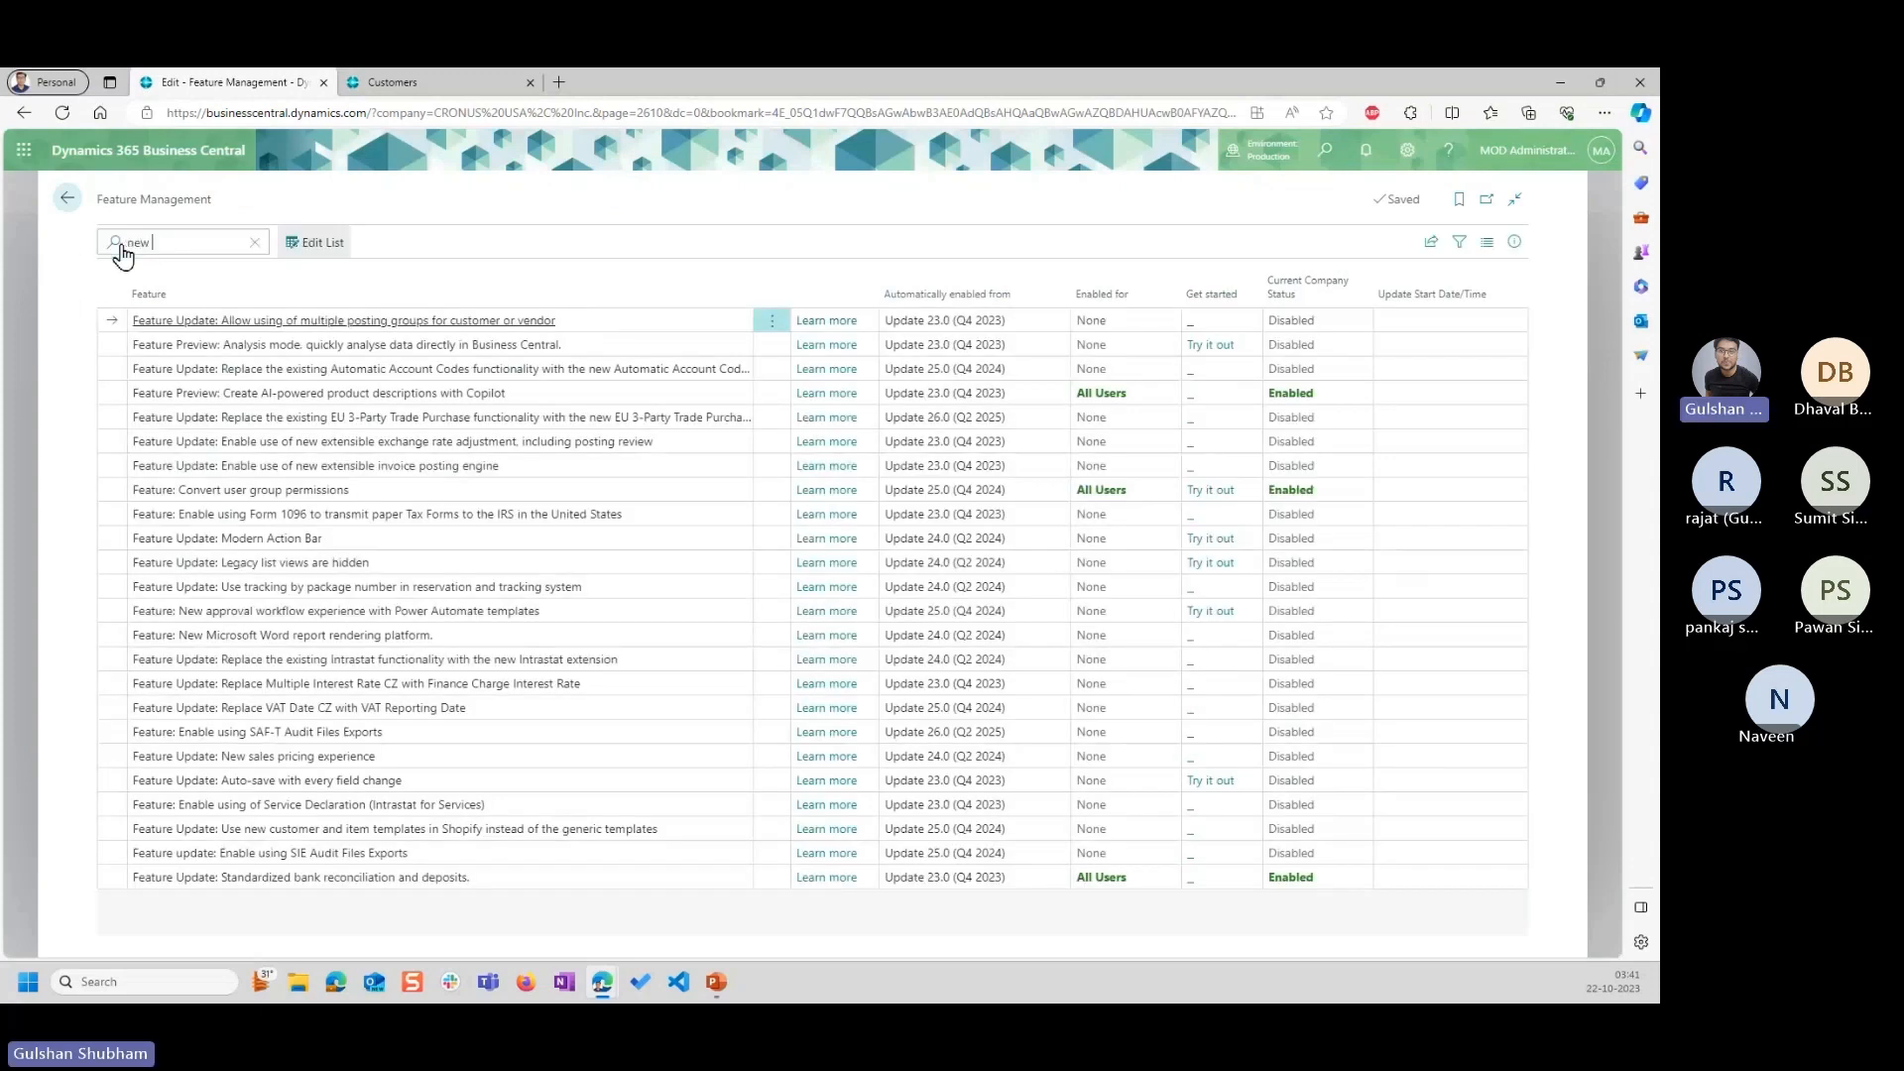
type("w ")
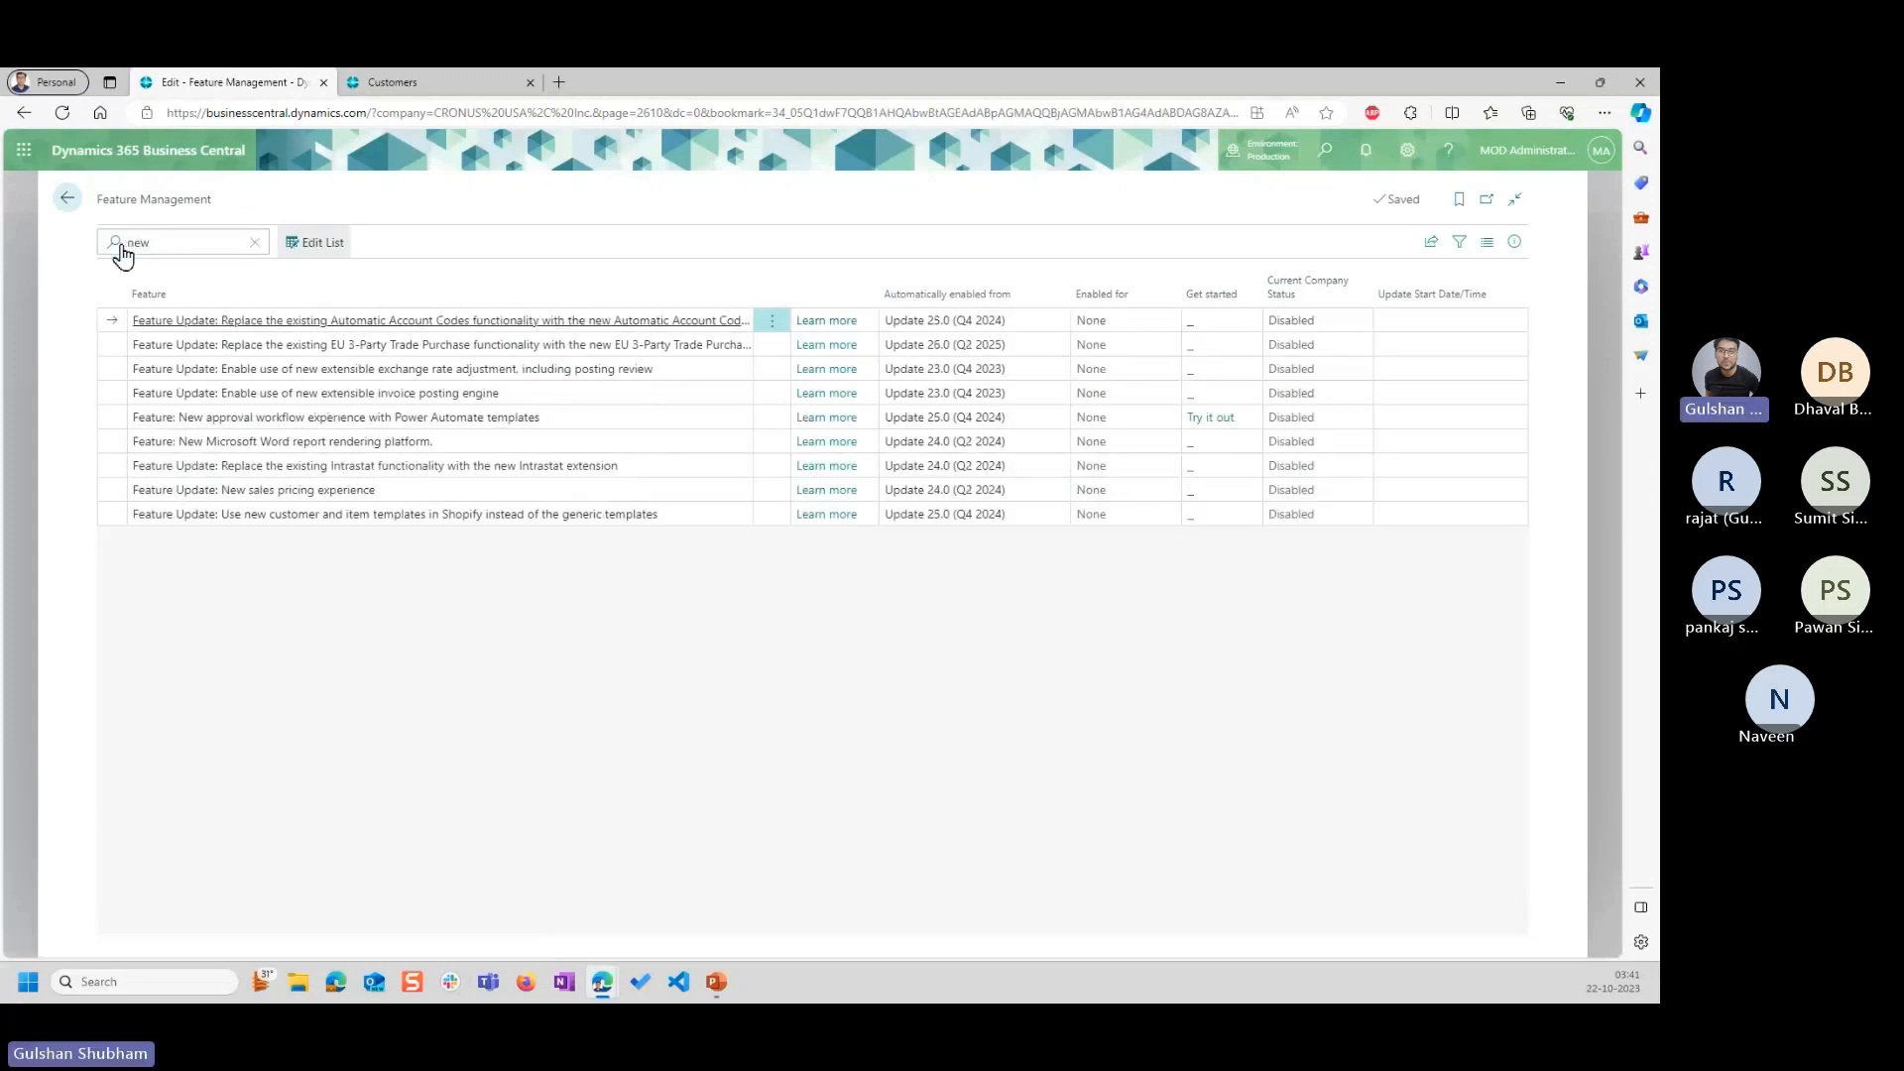
type("sal")
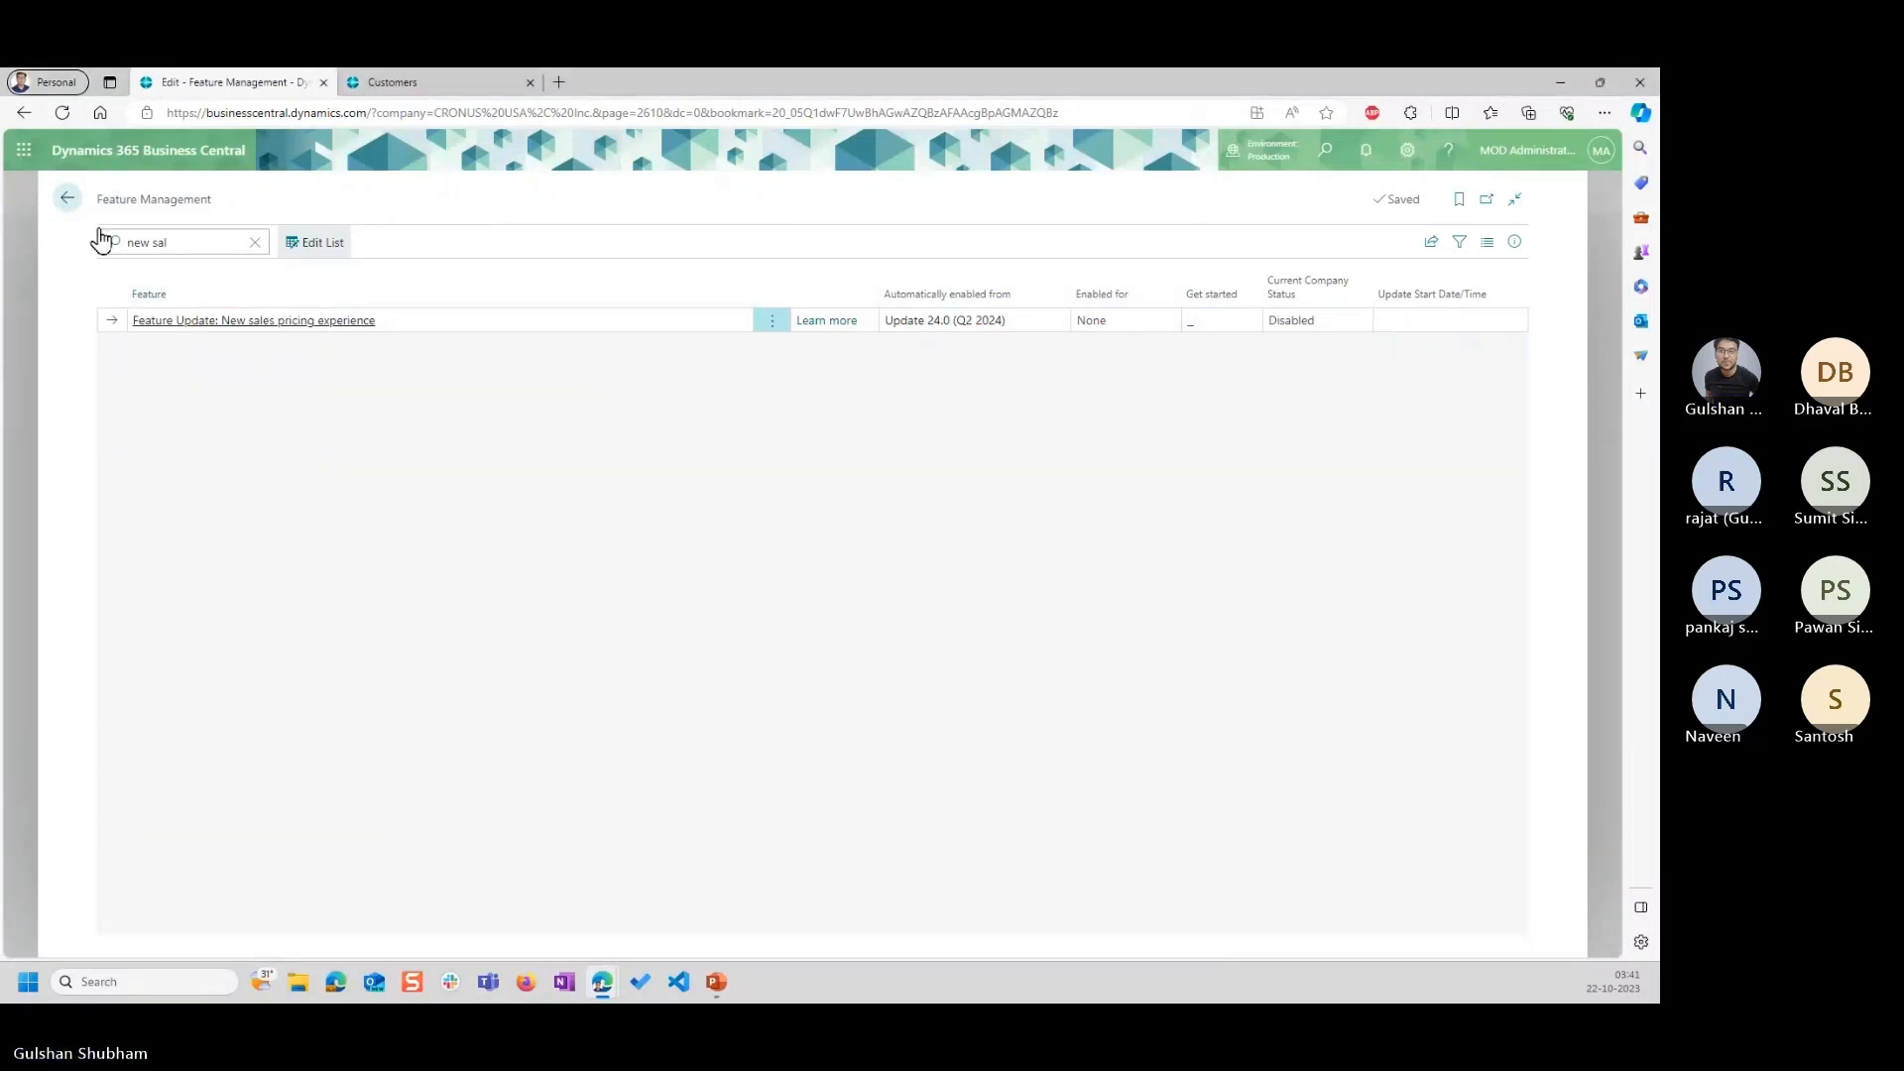
Close the Feature Management page and the browser tab showing Testing Company.
left_click(69, 201)
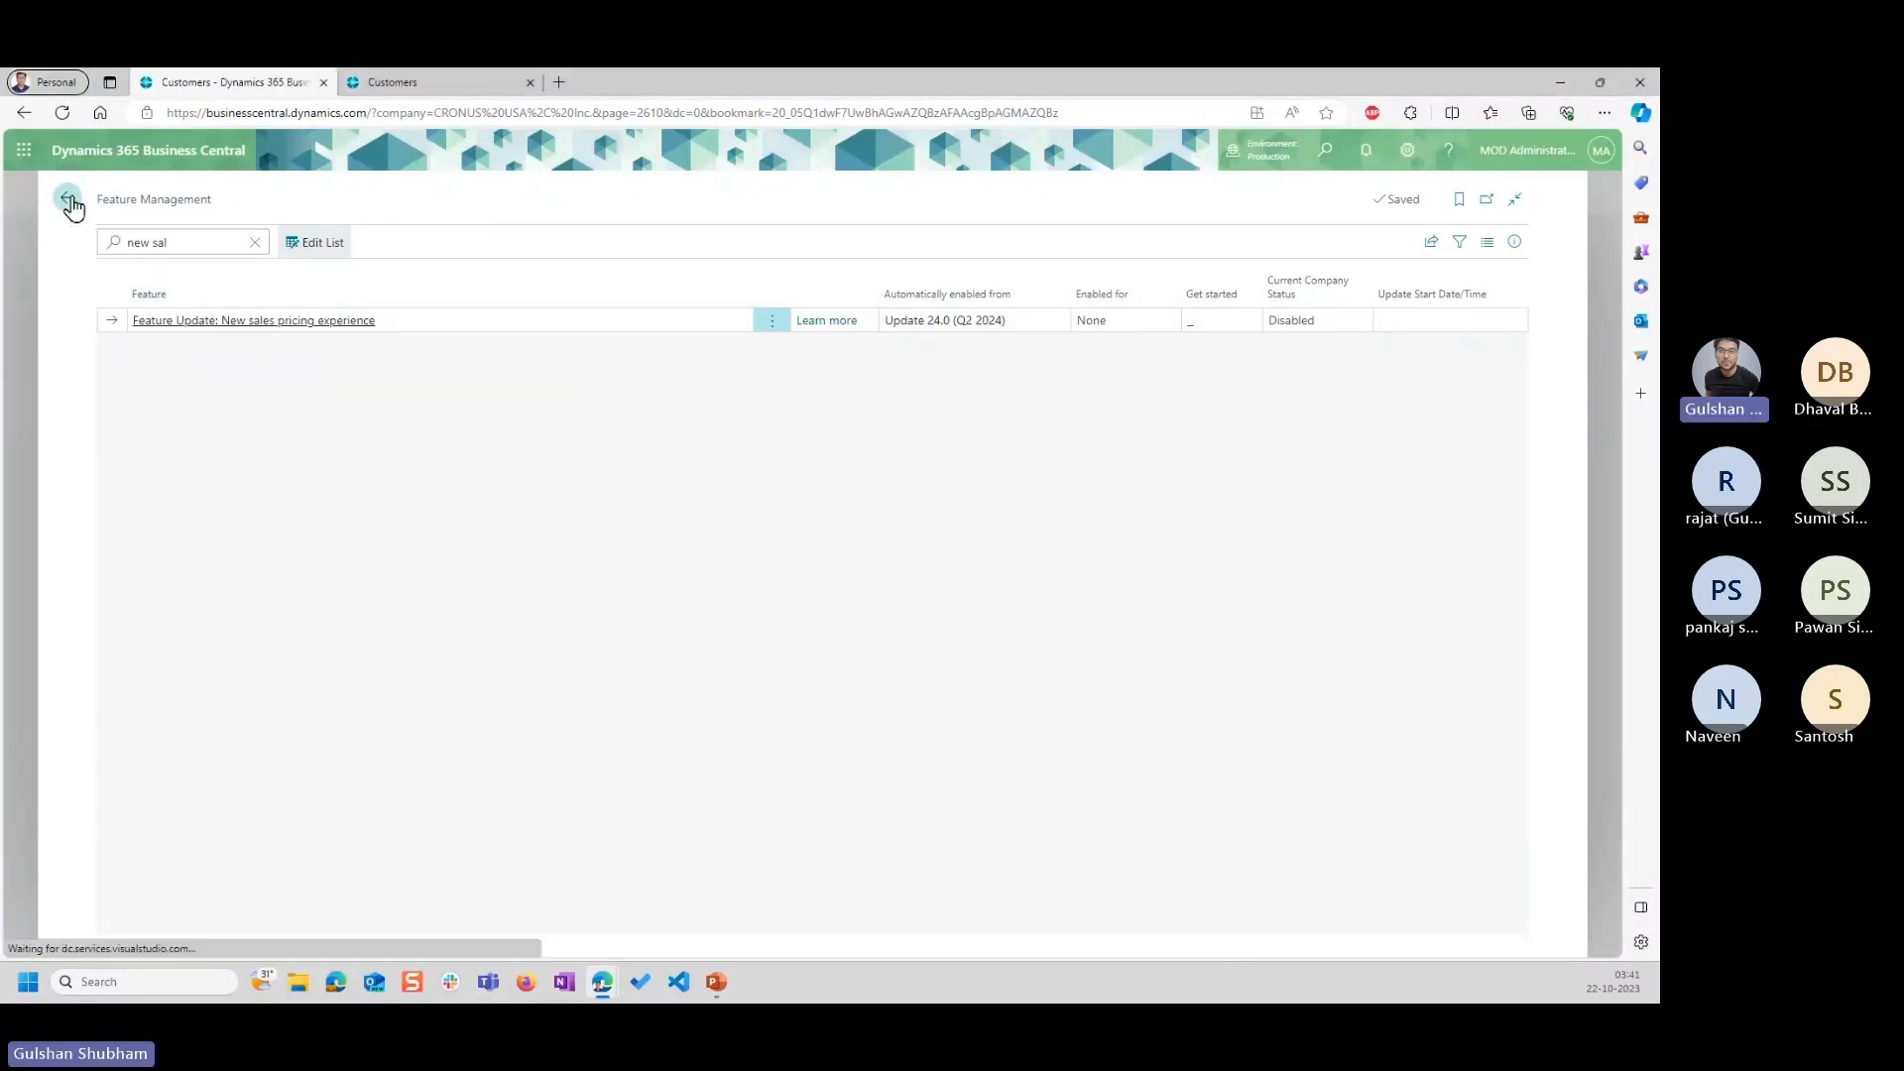
left_click(464, 82)
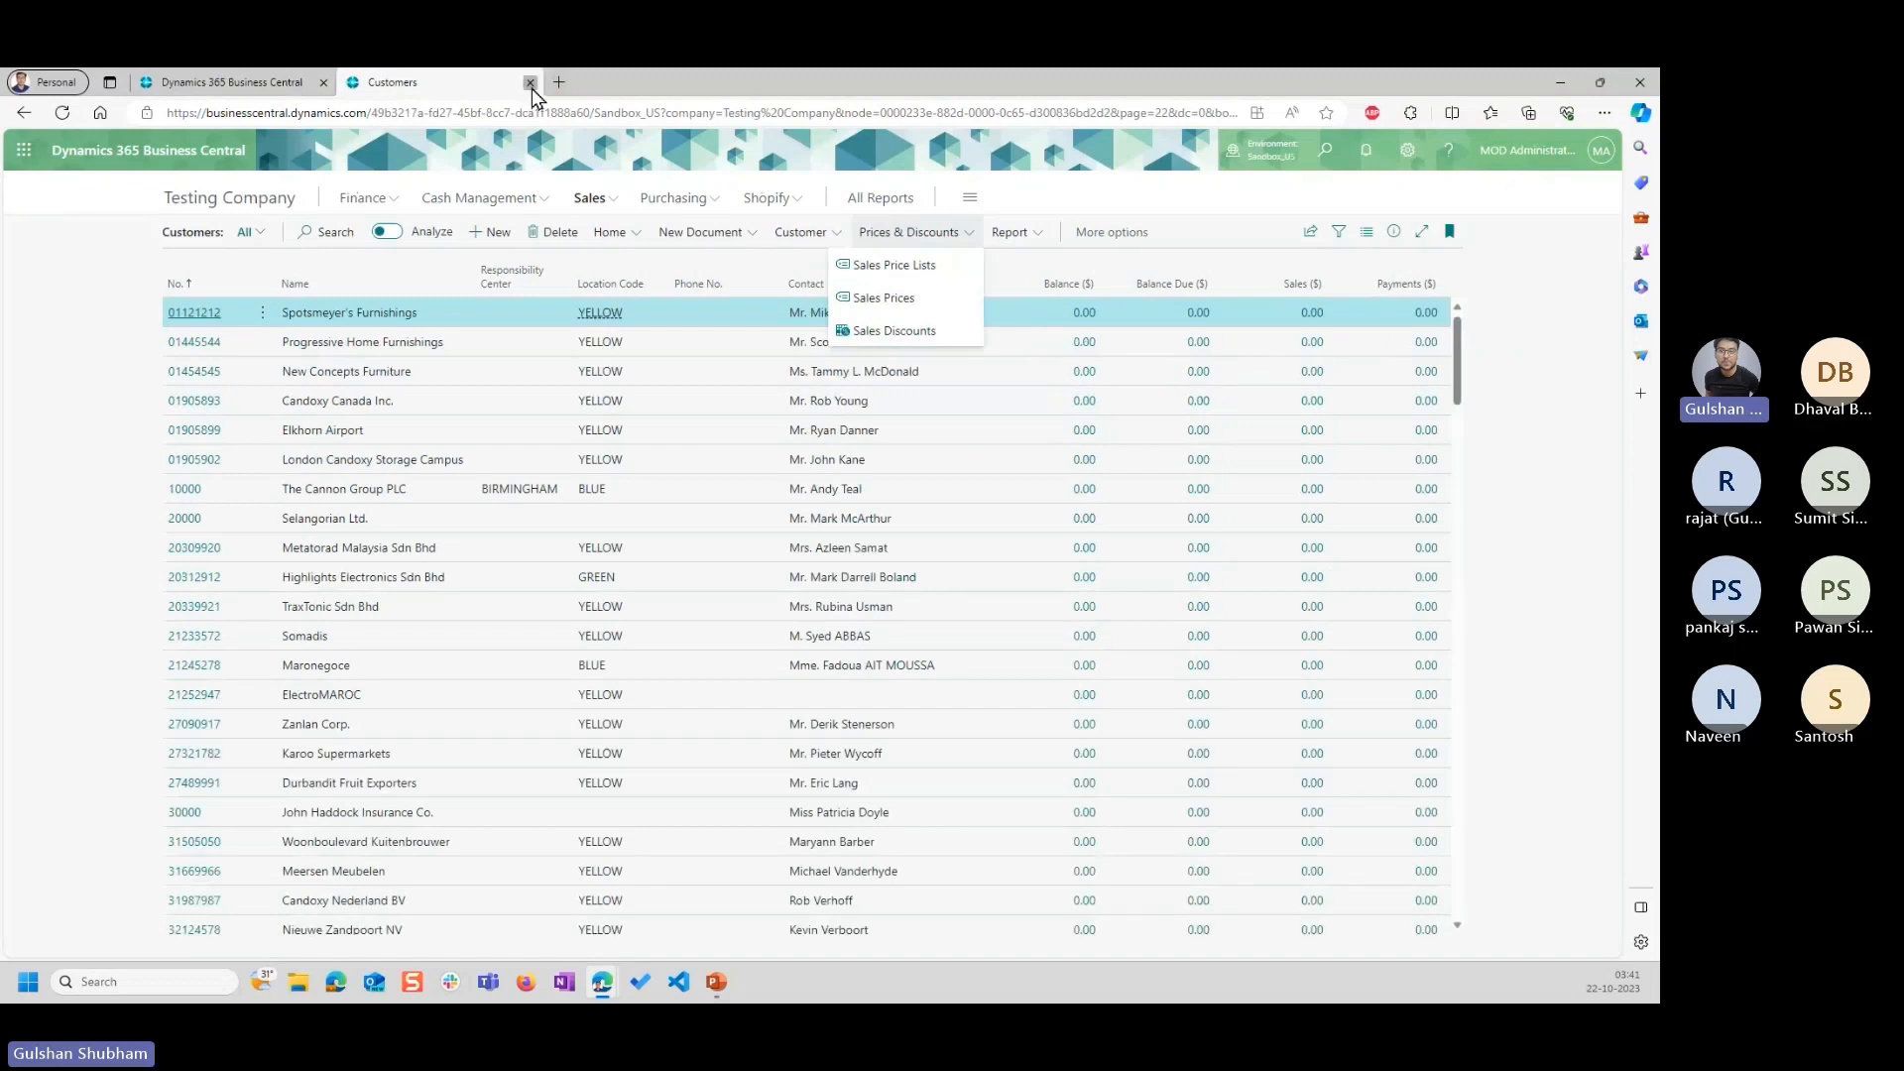
left_click(530, 83)
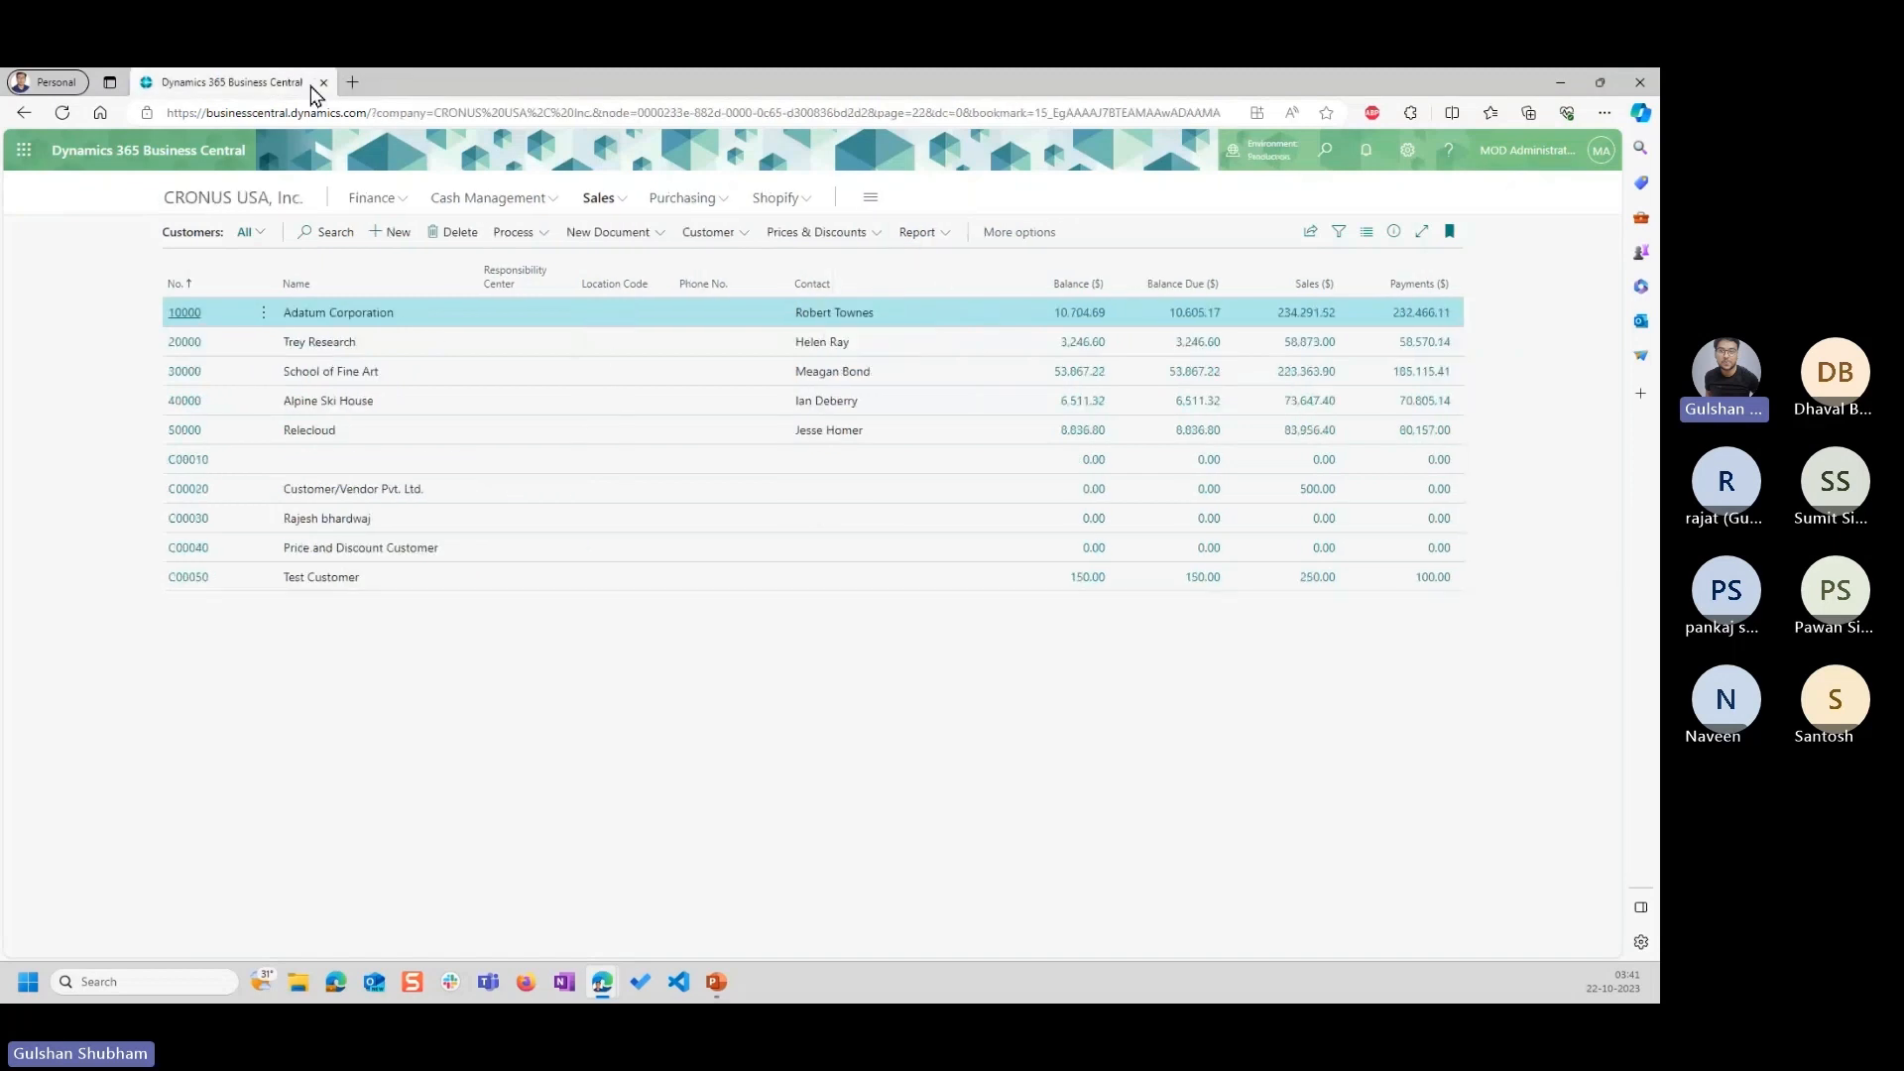
Switch to PowerPoint and start the slide show from slide 4, Standard Pricing Vs Sales Line Pricing.
left_click(716, 983)
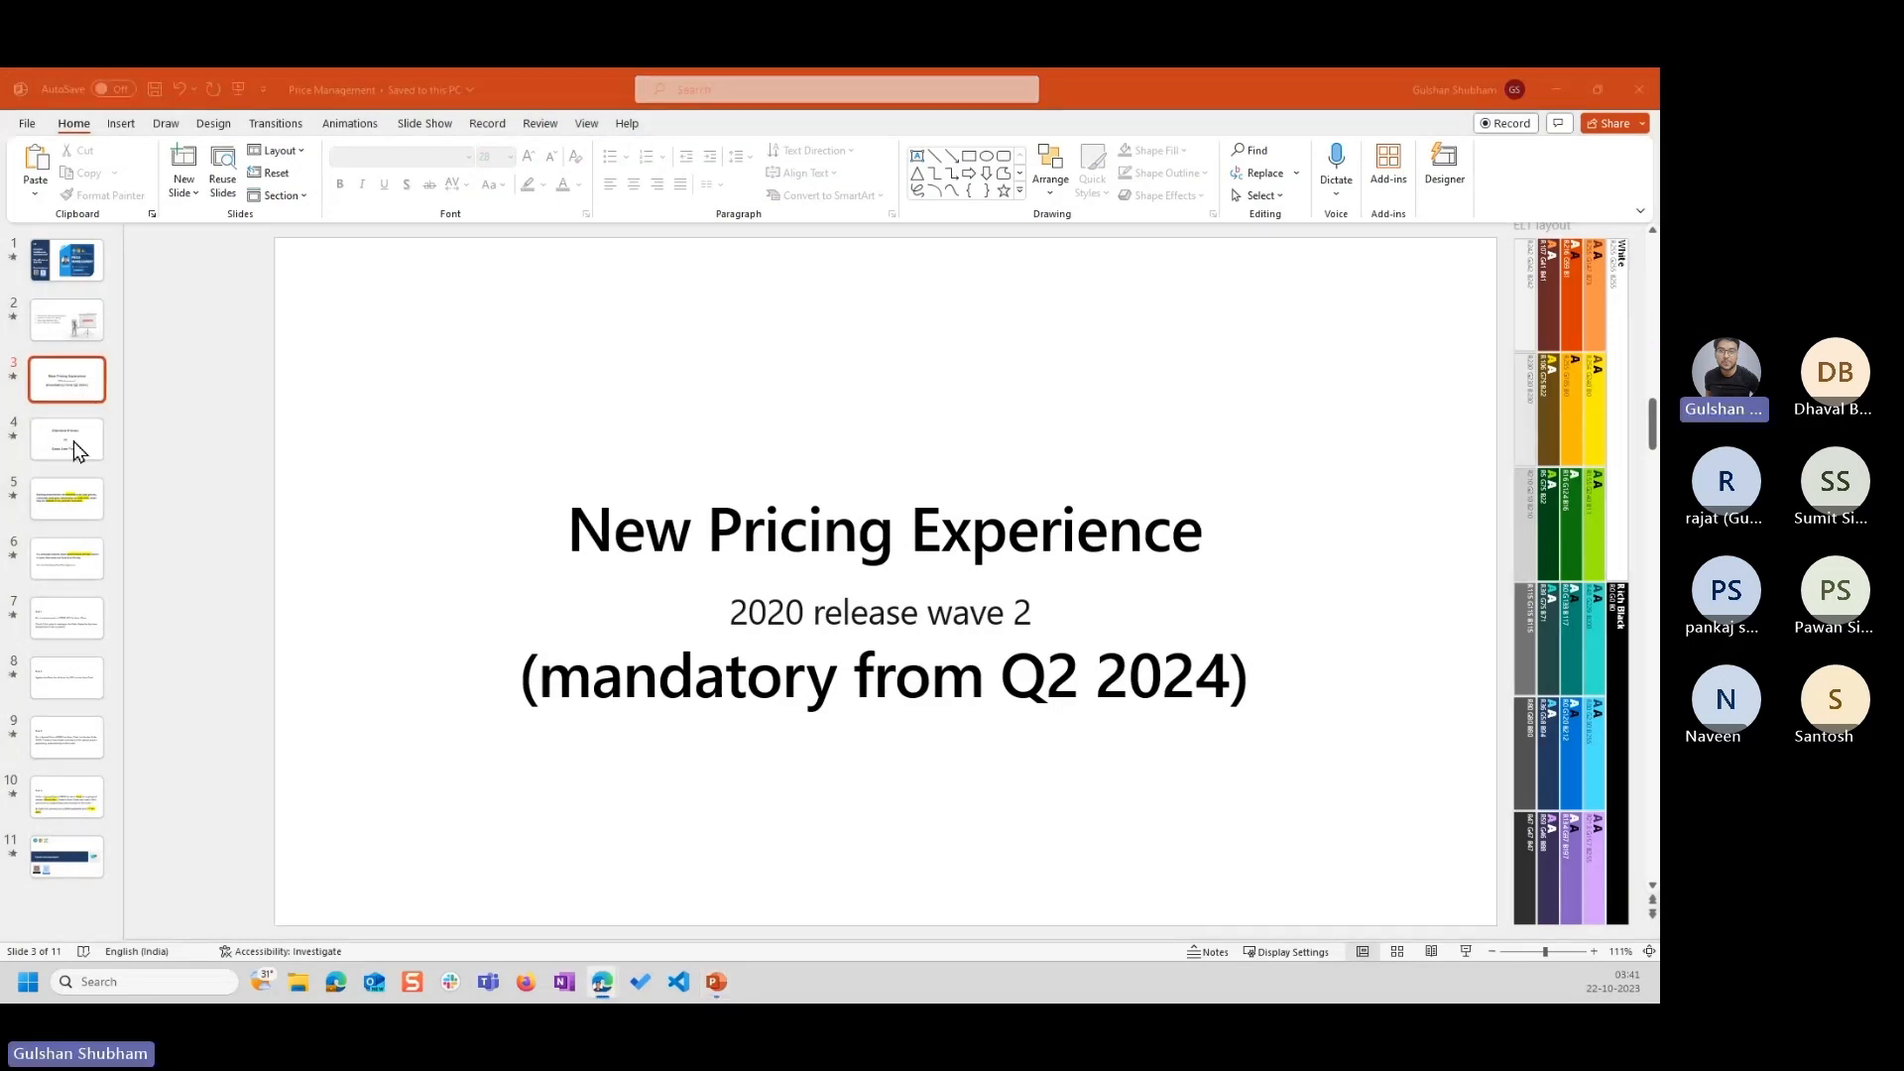
left_click(74, 442)
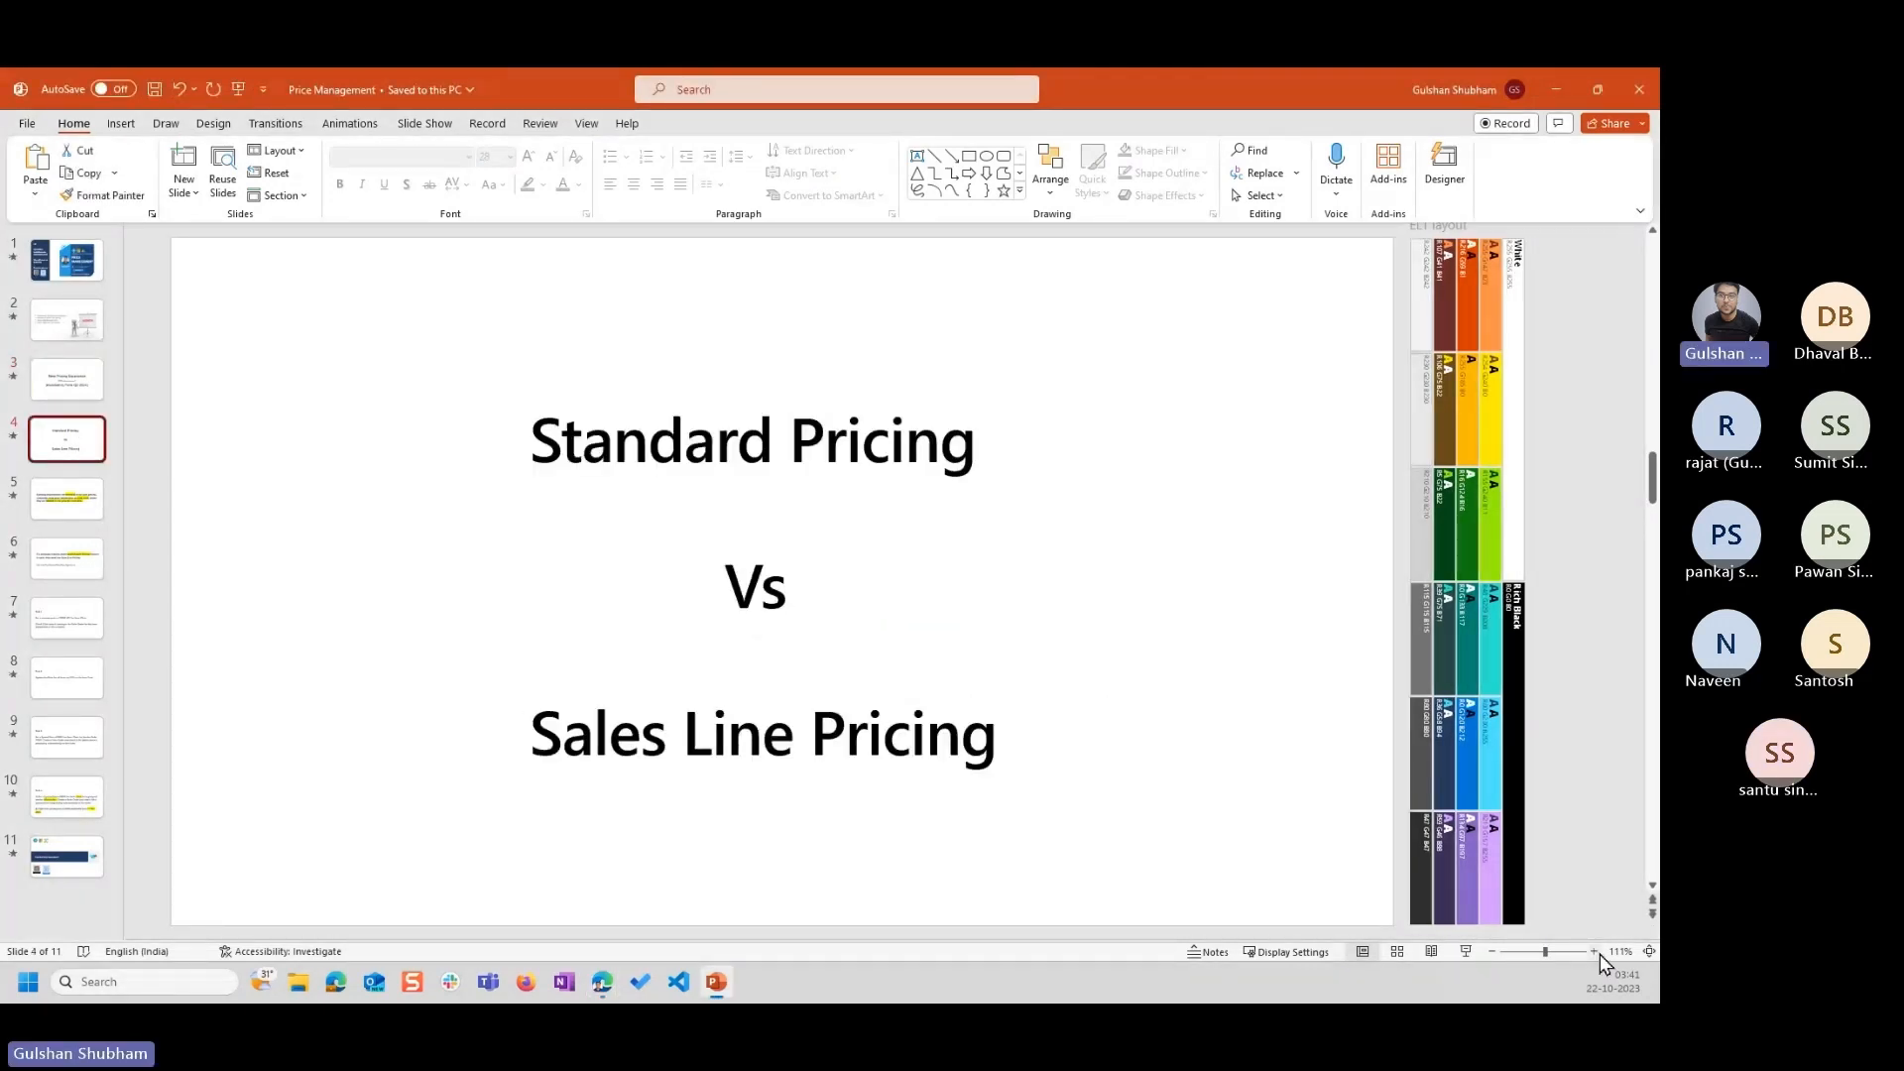
left_click(1465, 951)
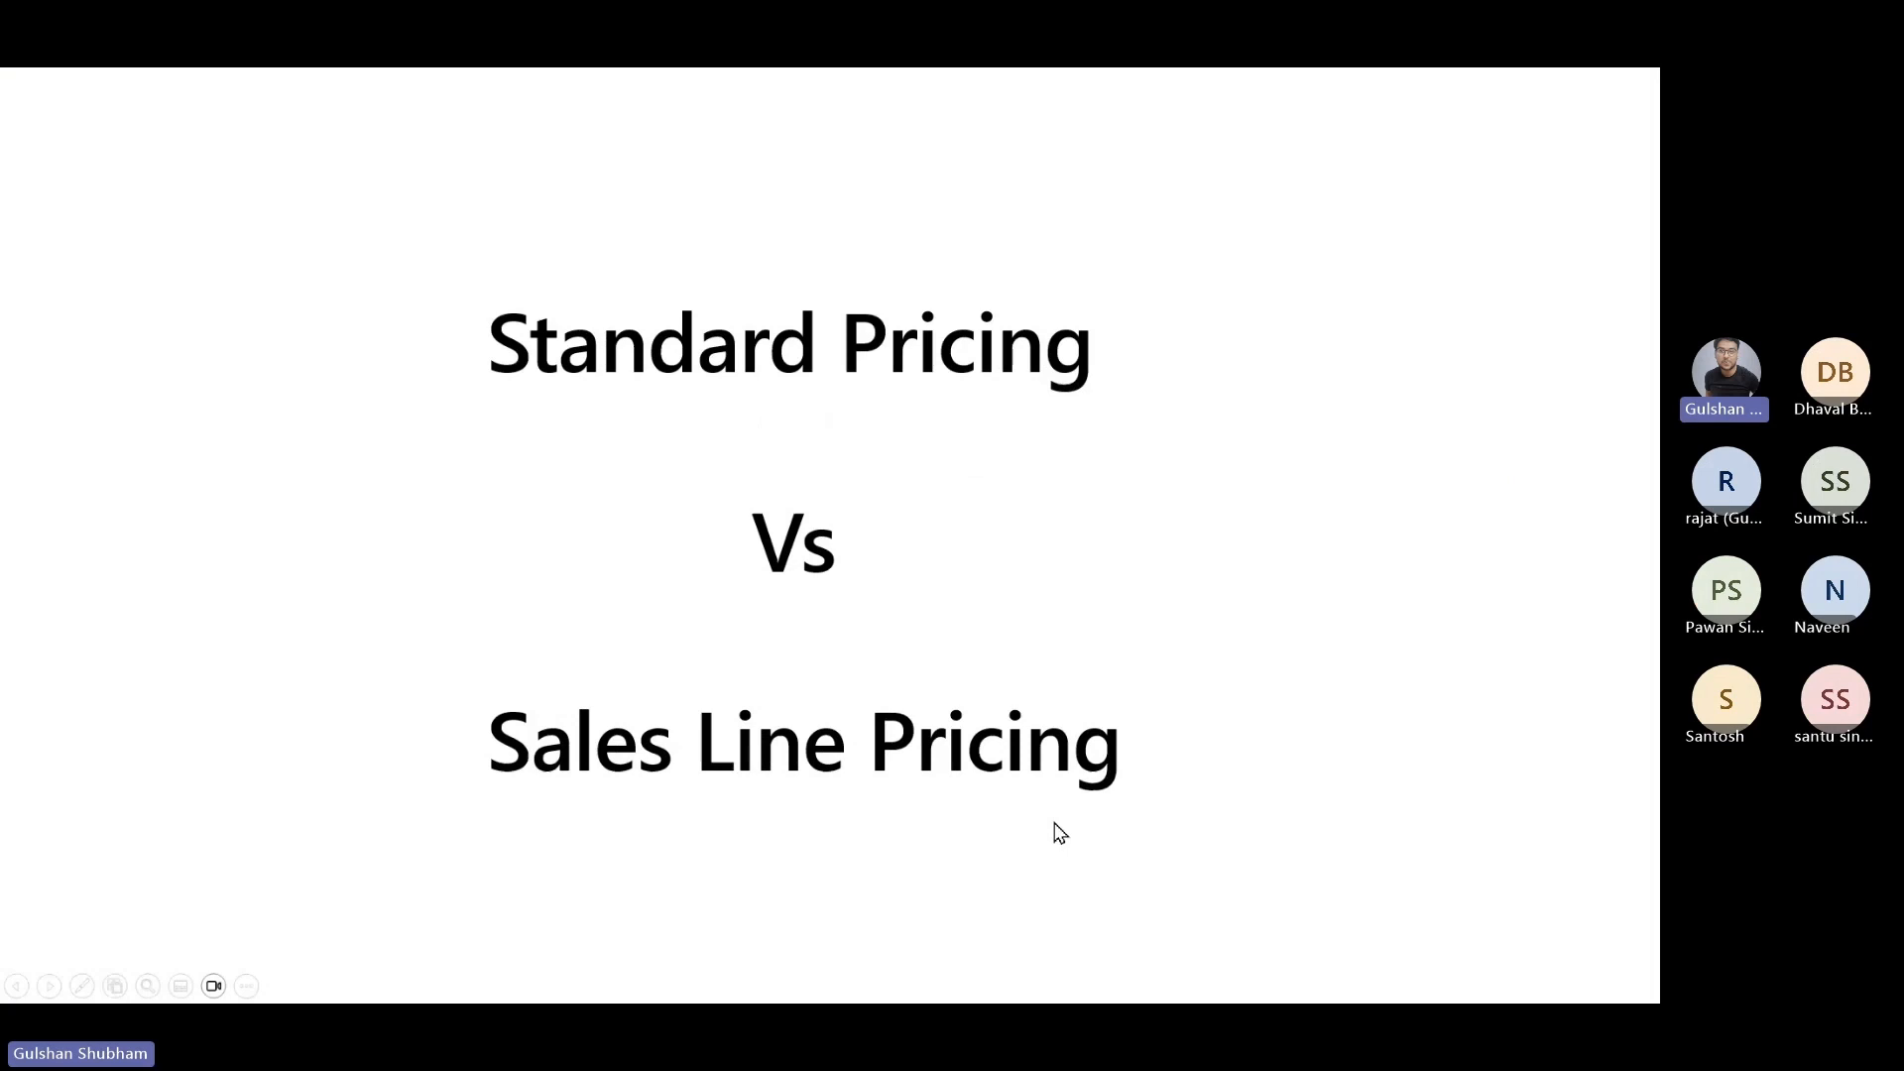
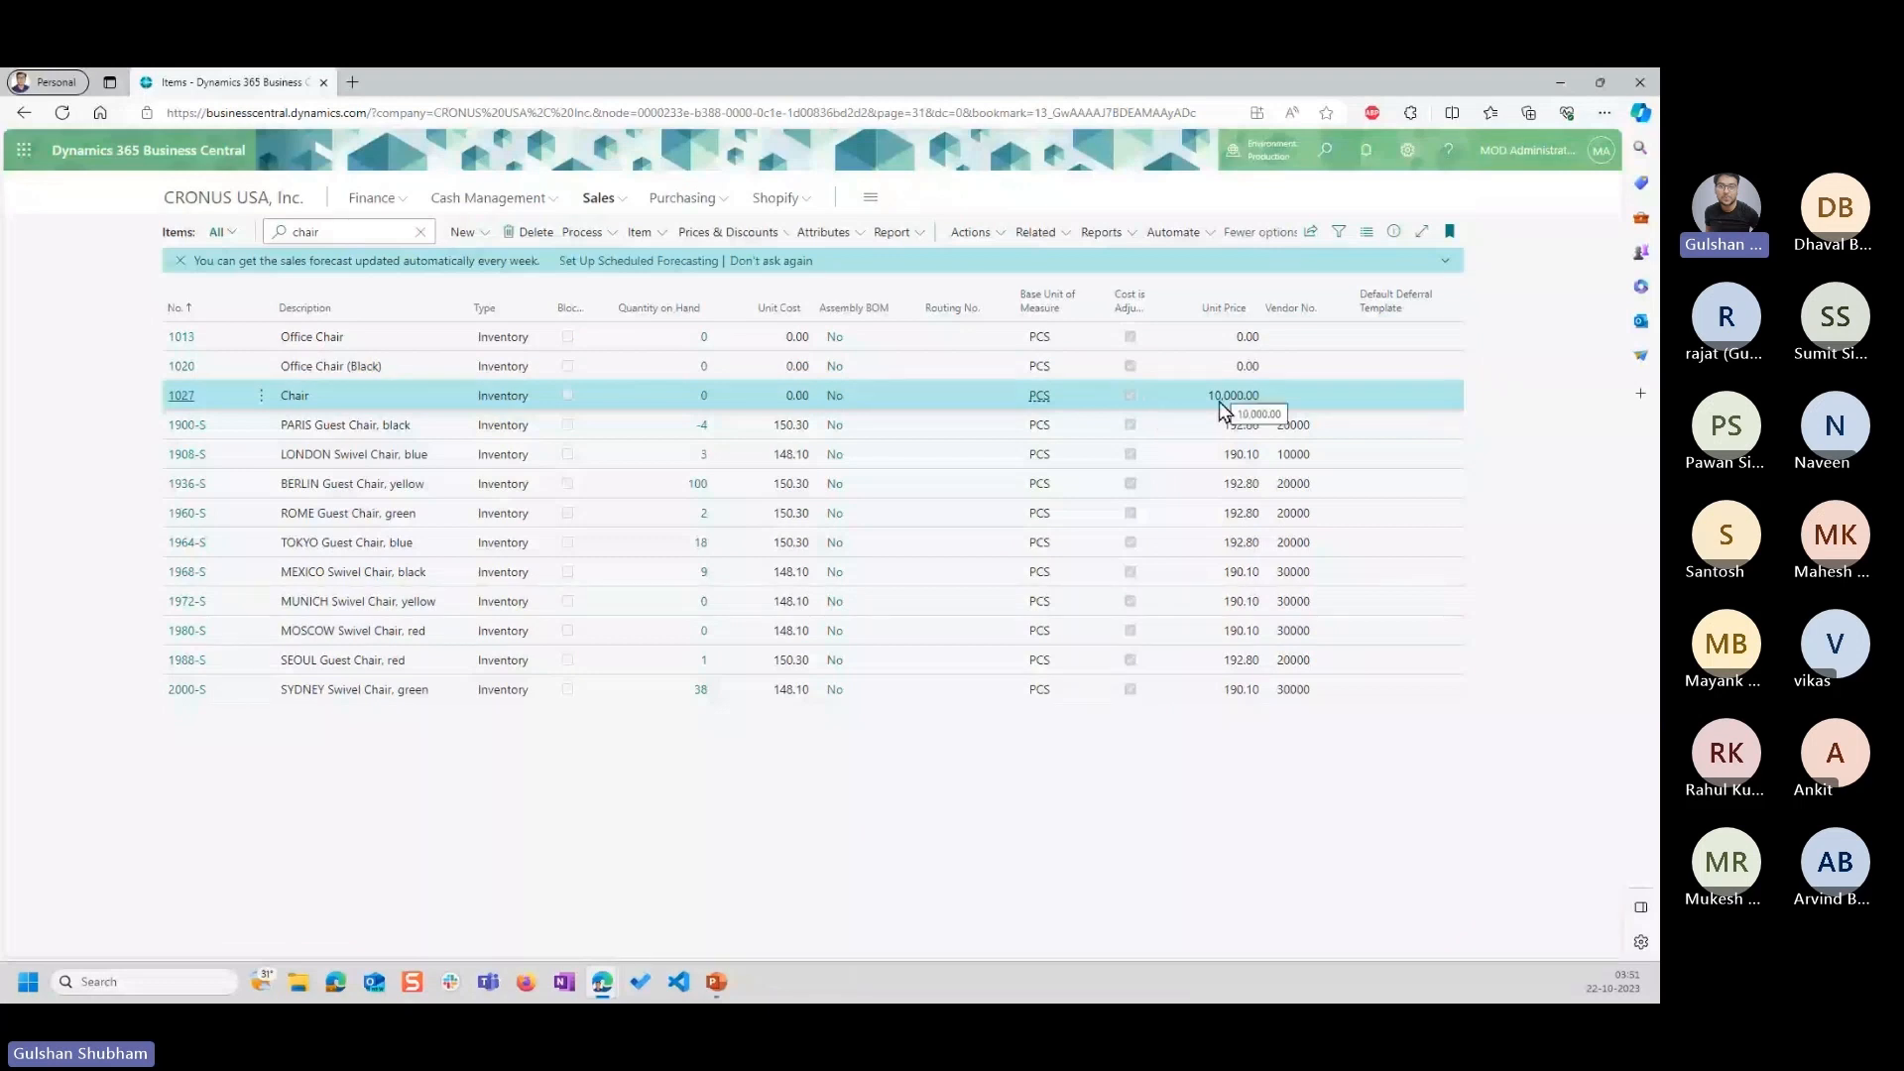
Dismiss the sales forecast notification and open Adjust Item Cost/Price with the item filter on No. 1027, Chair.
left_click(180, 260)
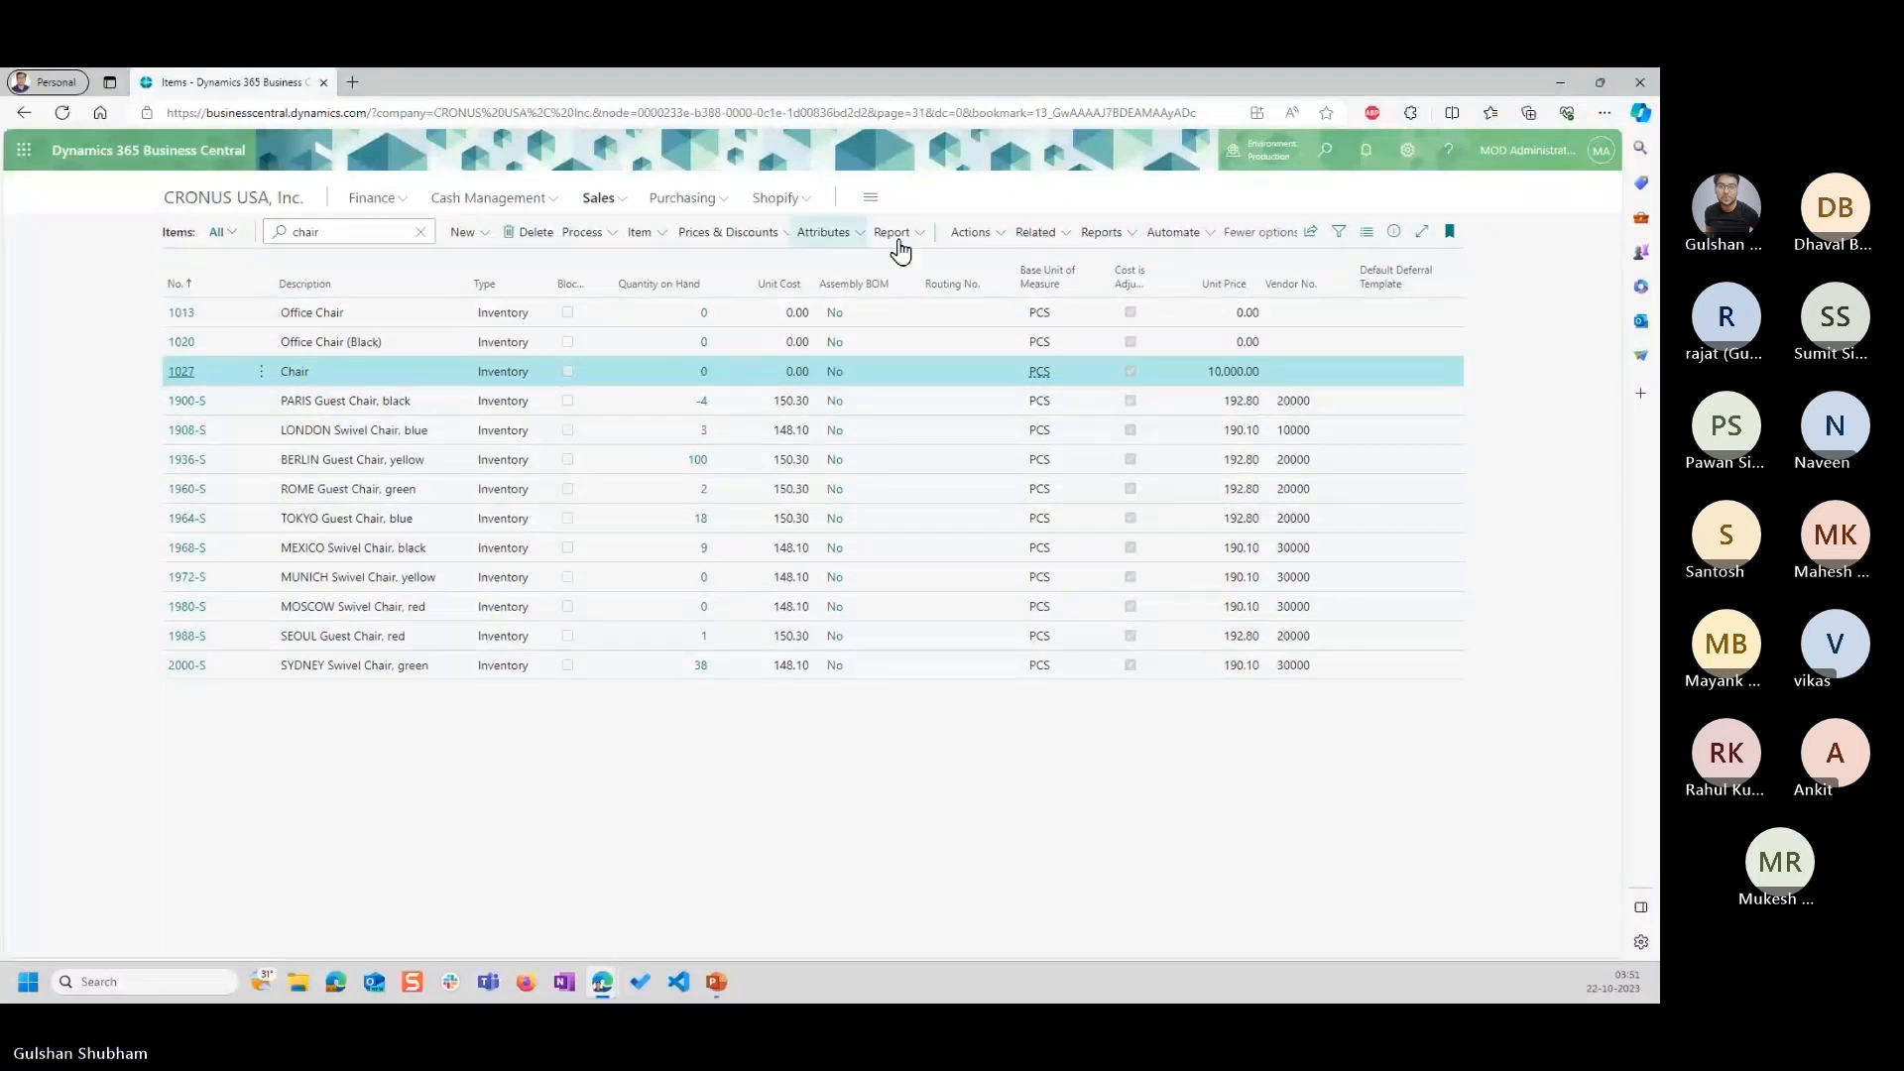
left_click(967, 234)
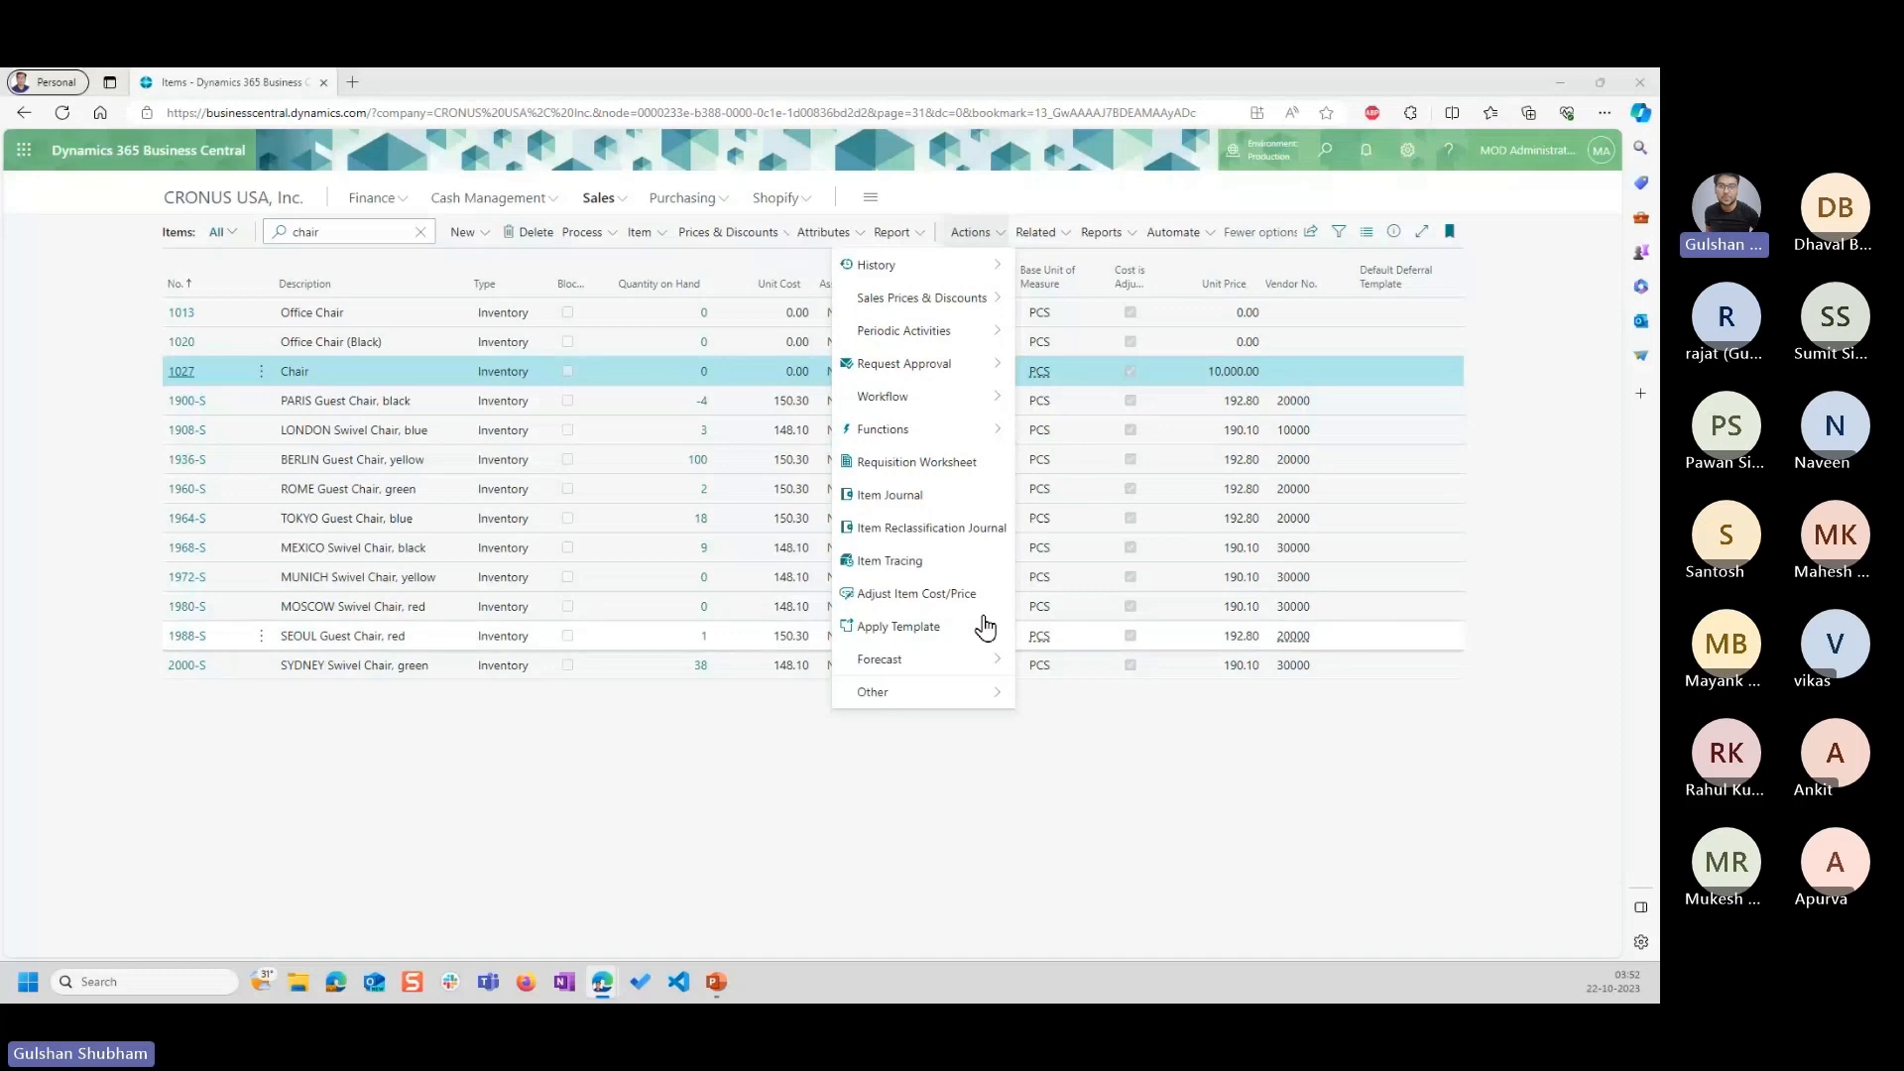
left_click(920, 599)
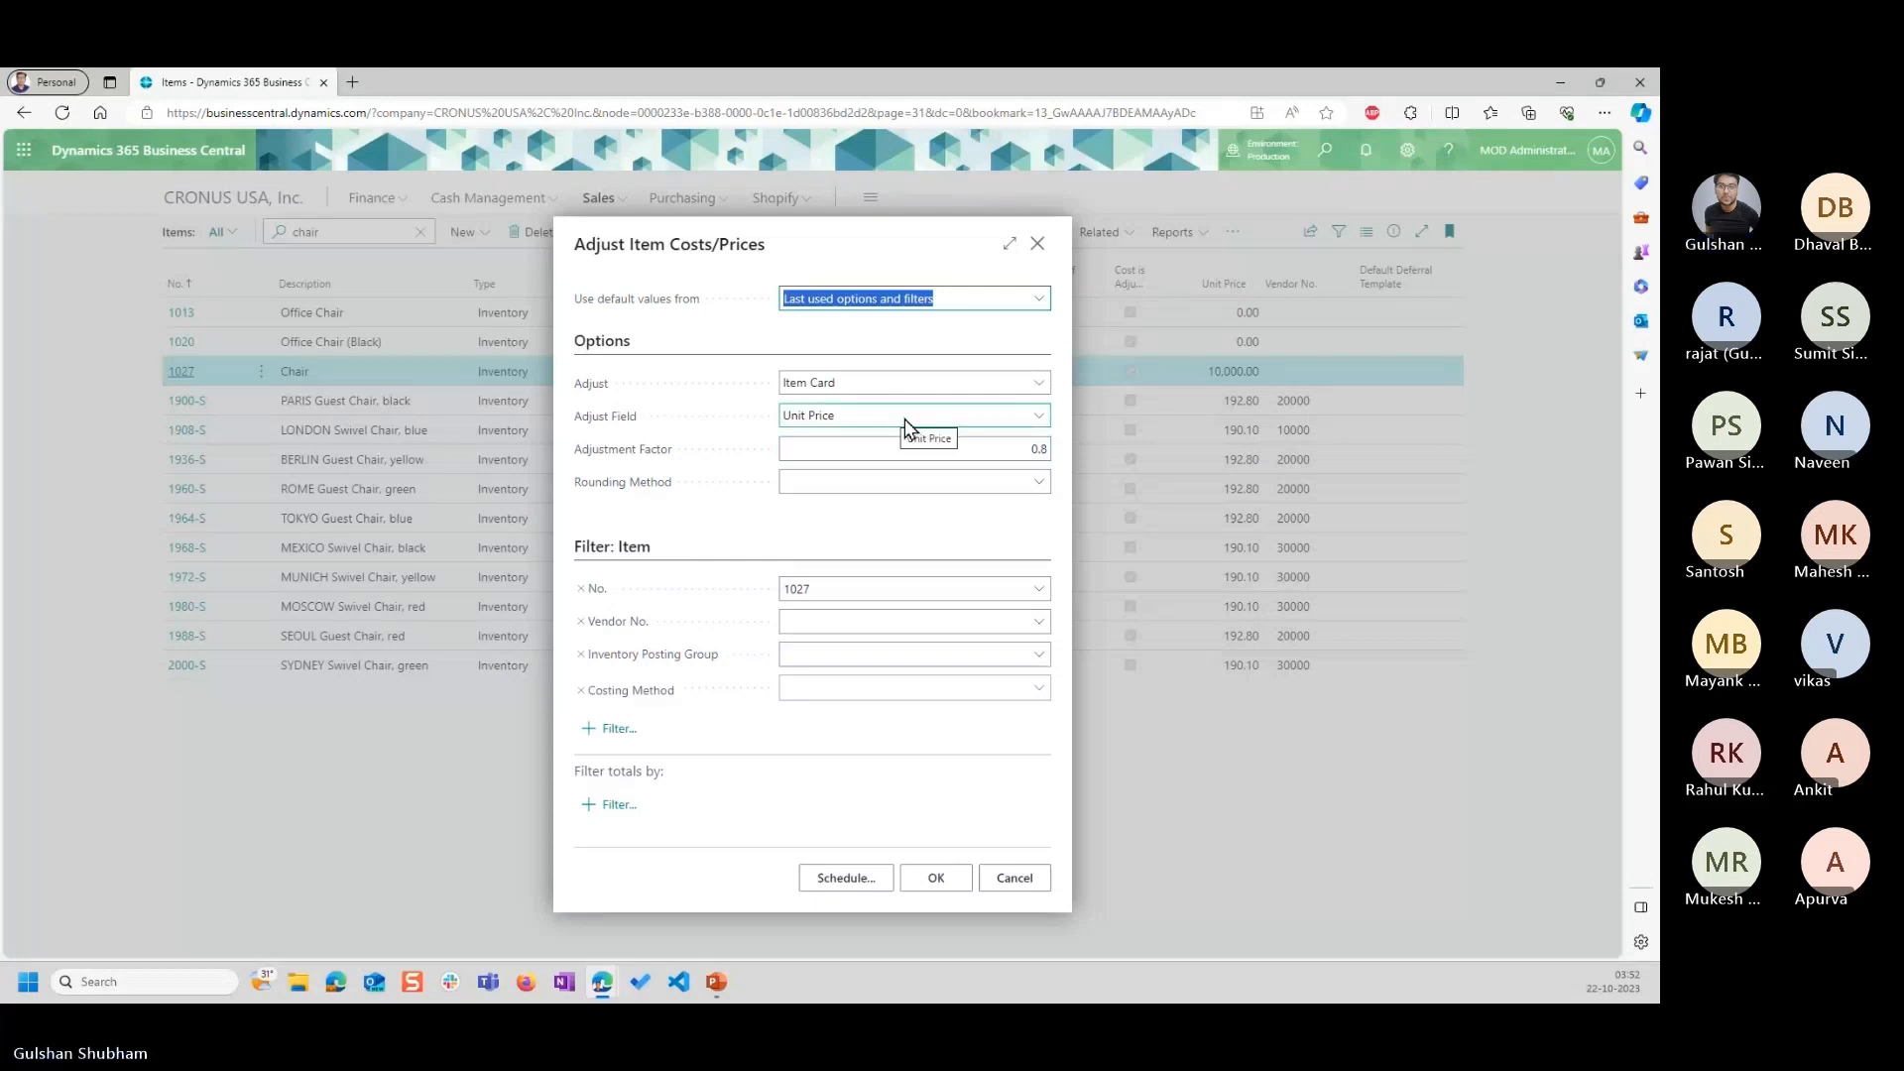
left_click(867, 592)
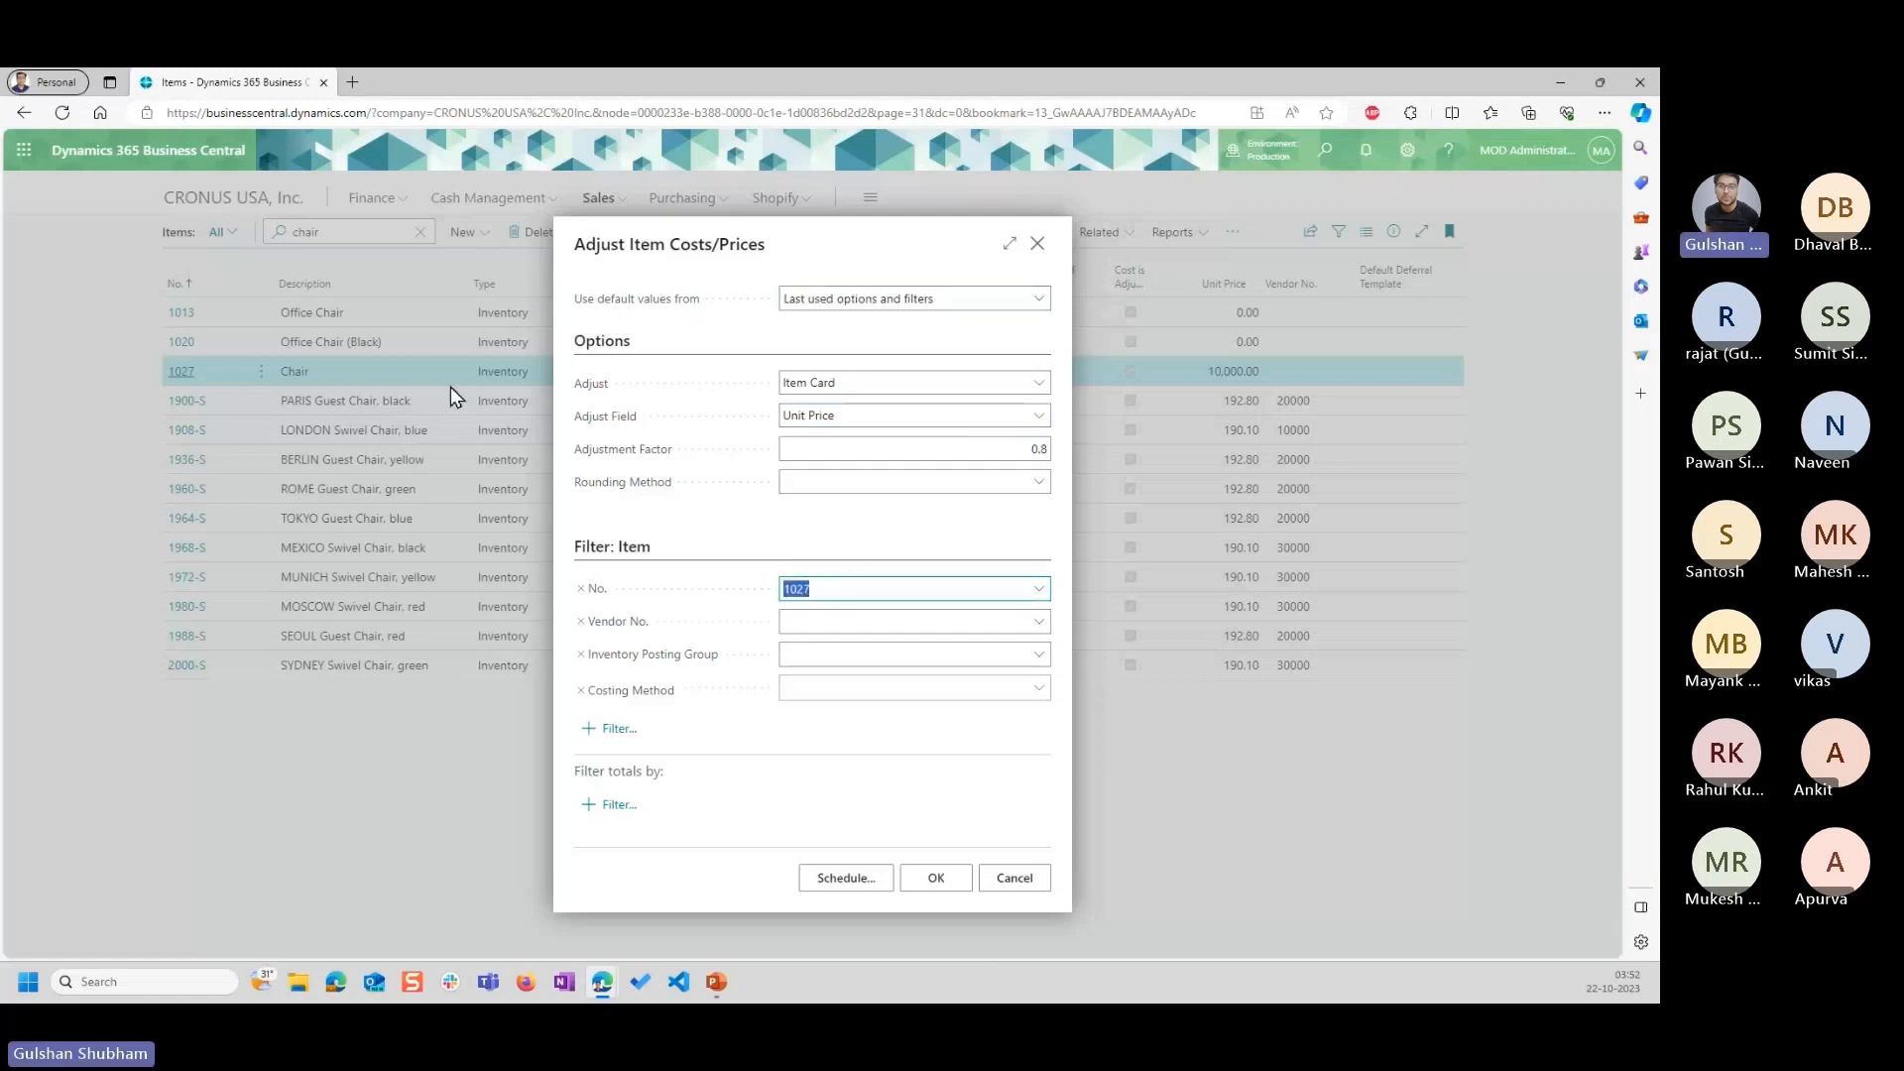
left_click(1039, 590)
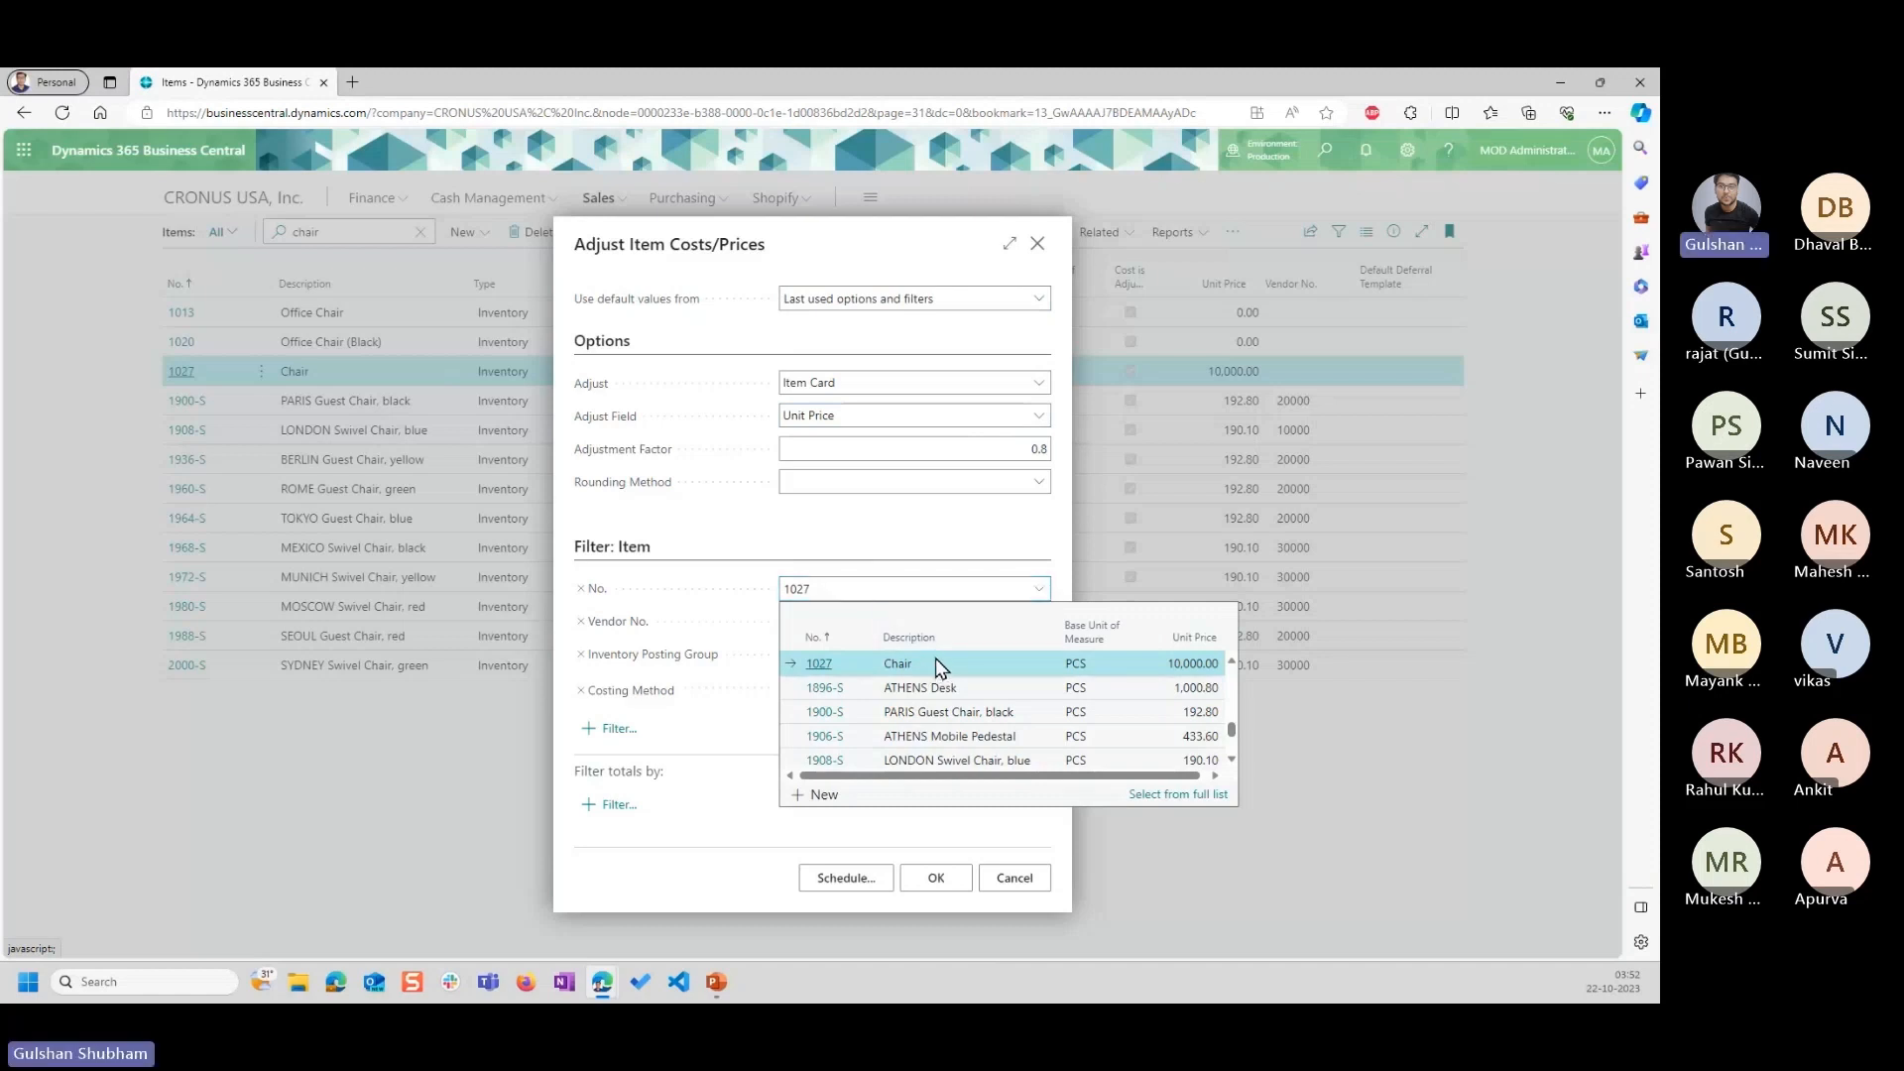
left_click_drag(849, 592, 760, 544)
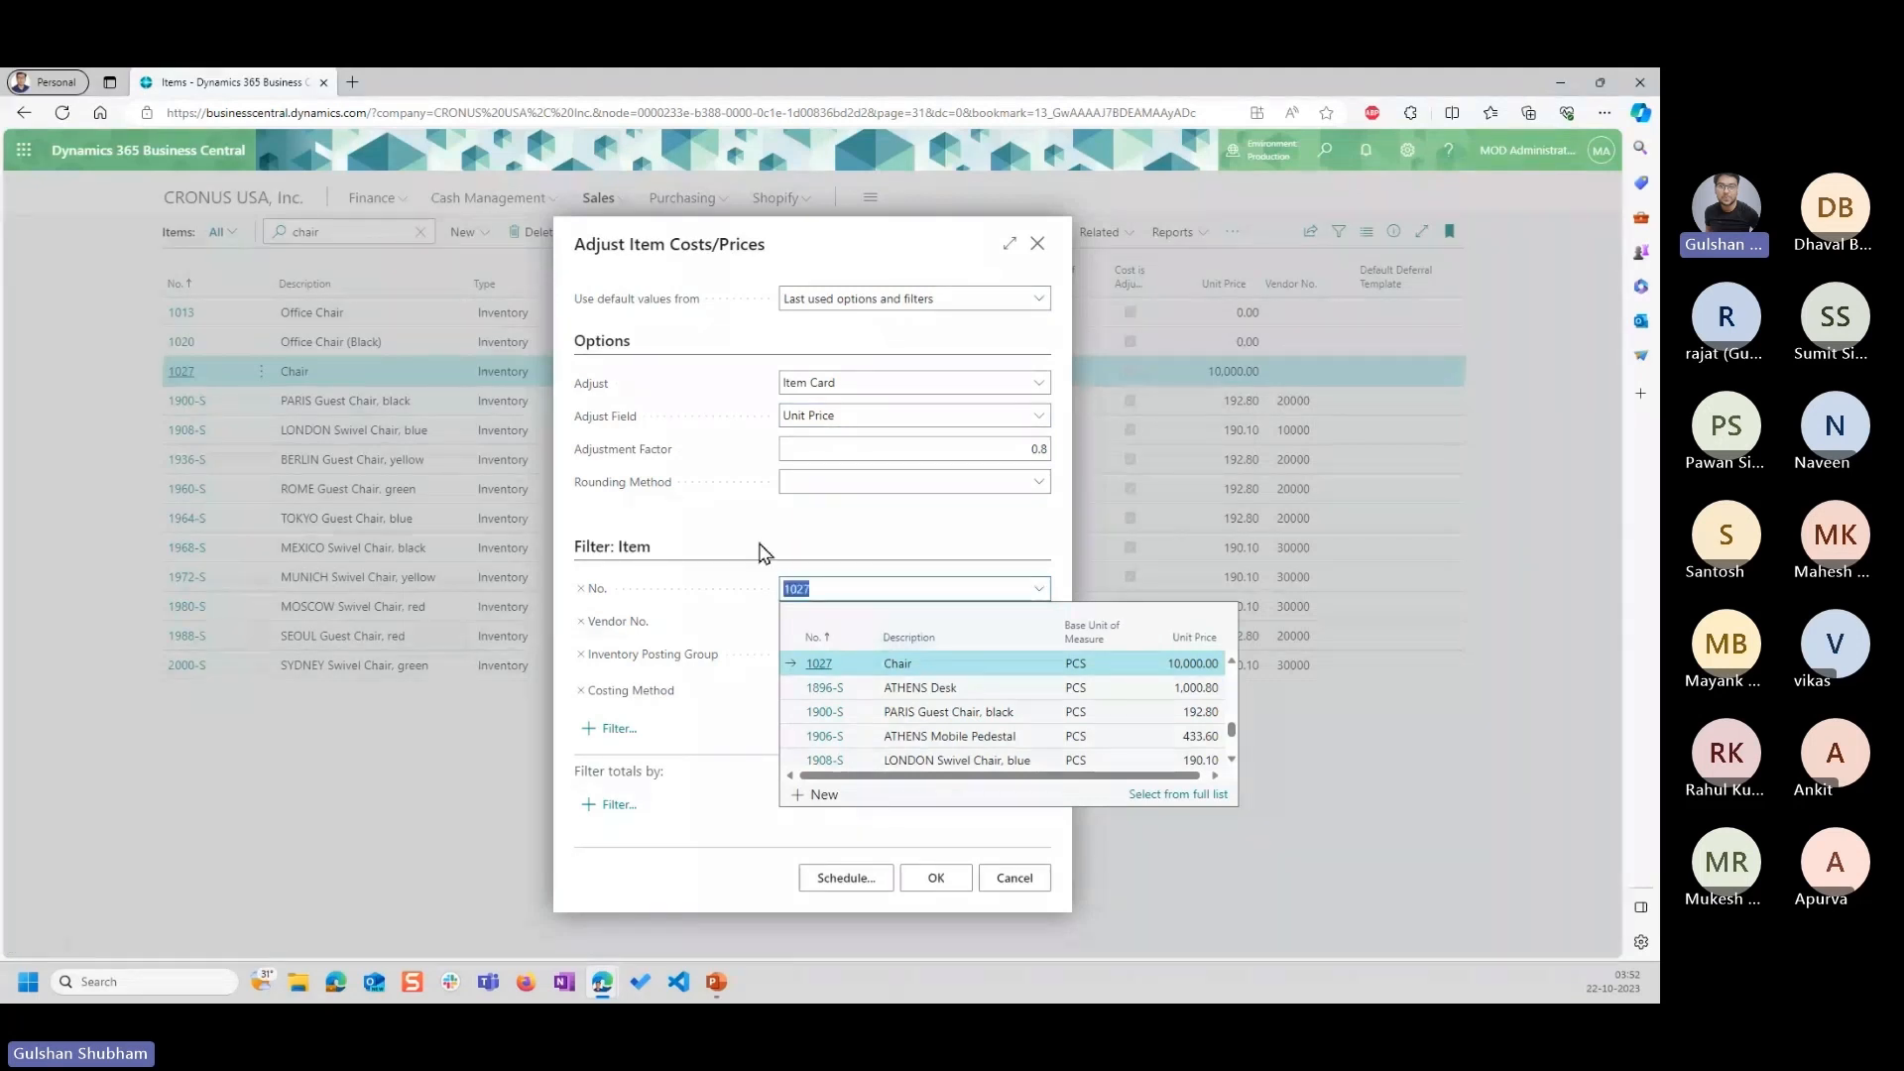
left_click(861, 590)
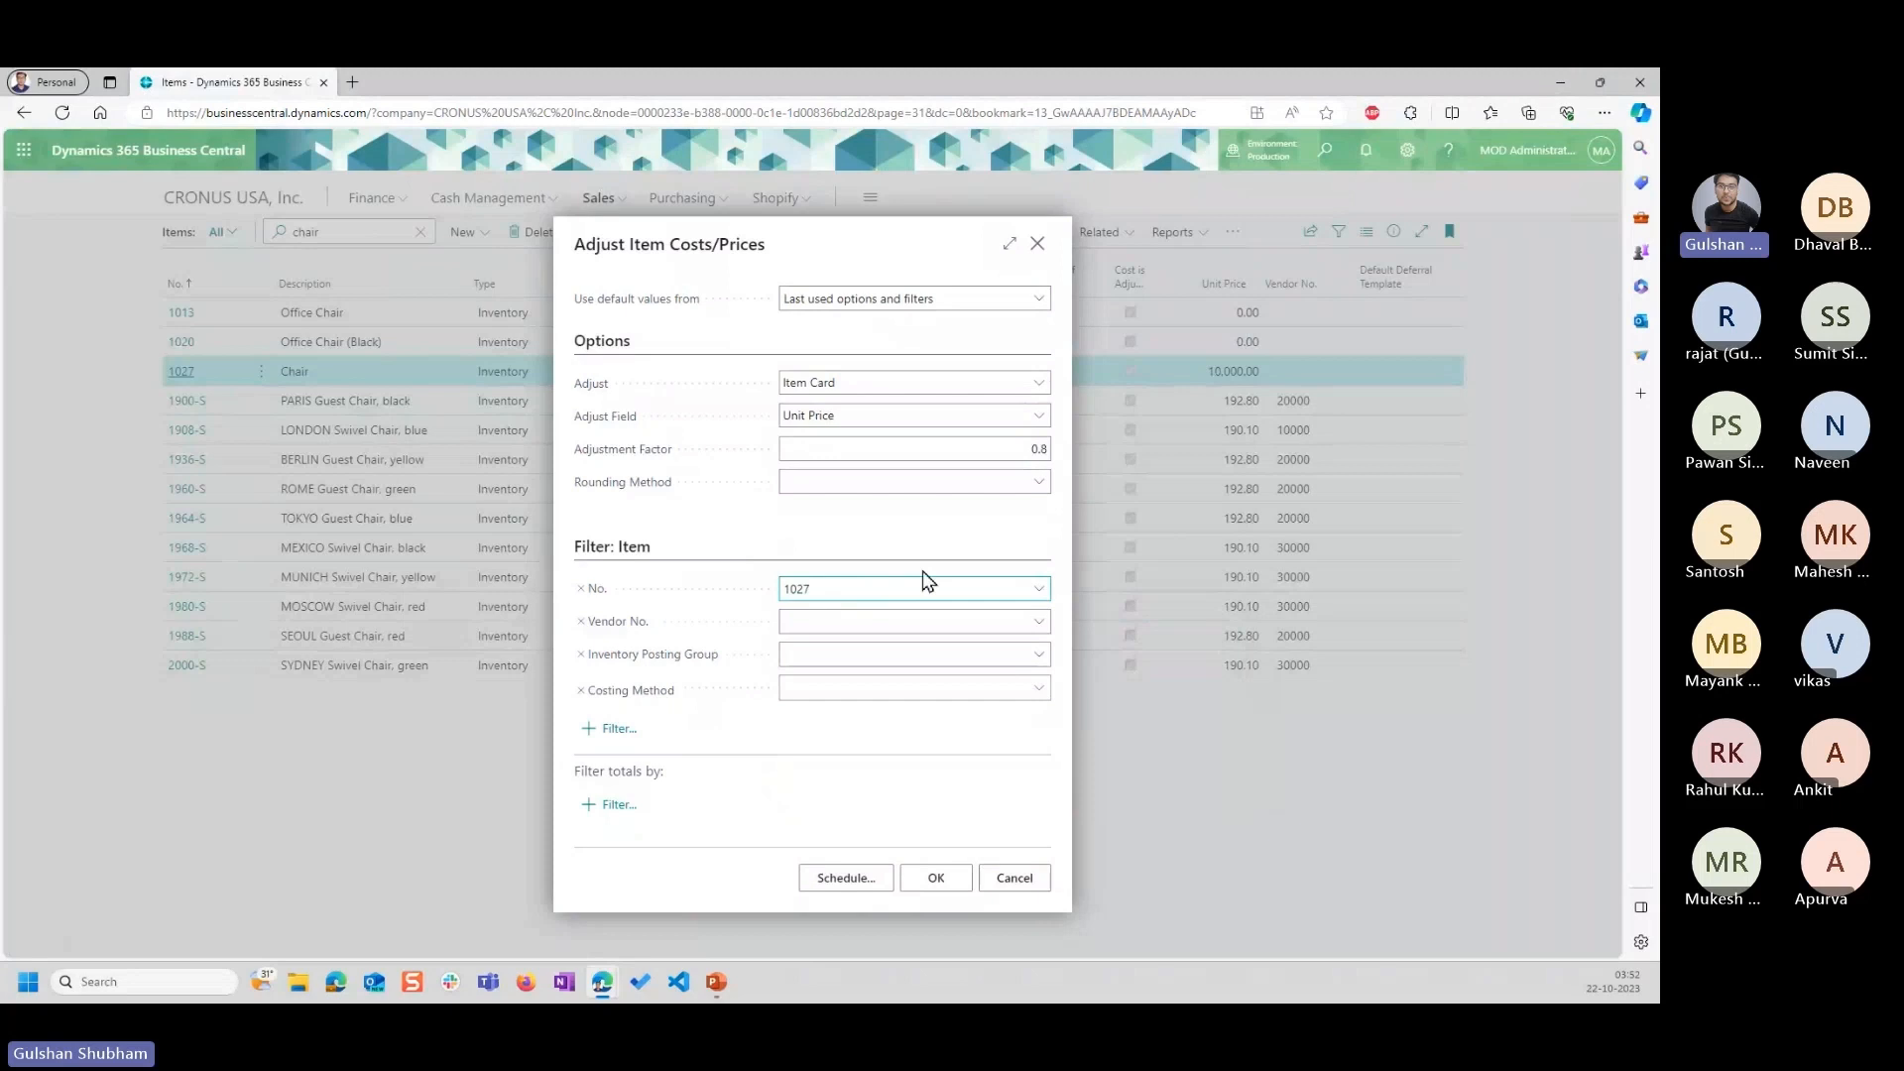
Set the adjustment factor to 1.2 and run the Unit Price adjustment on the item card of item 1027.
left_click(931, 486)
left_click(969, 445)
key("BackSpace")
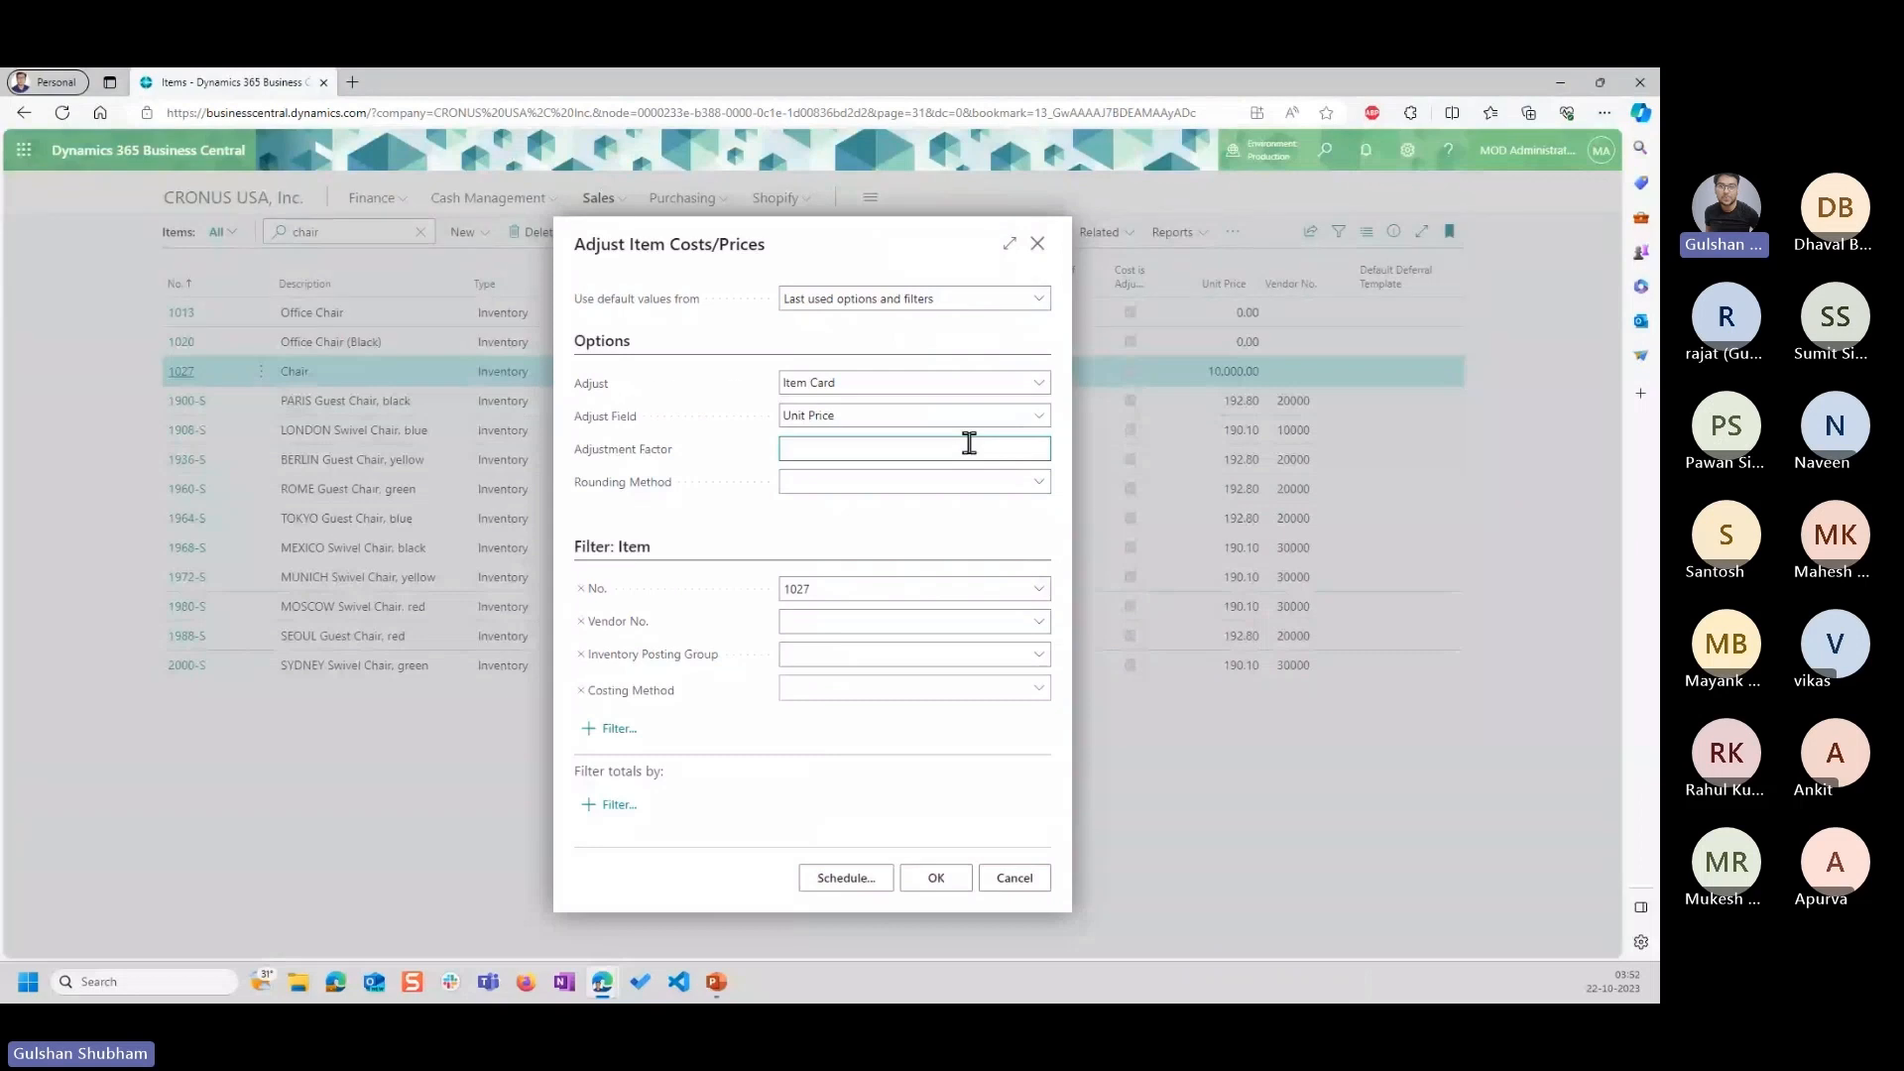
type("1.2")
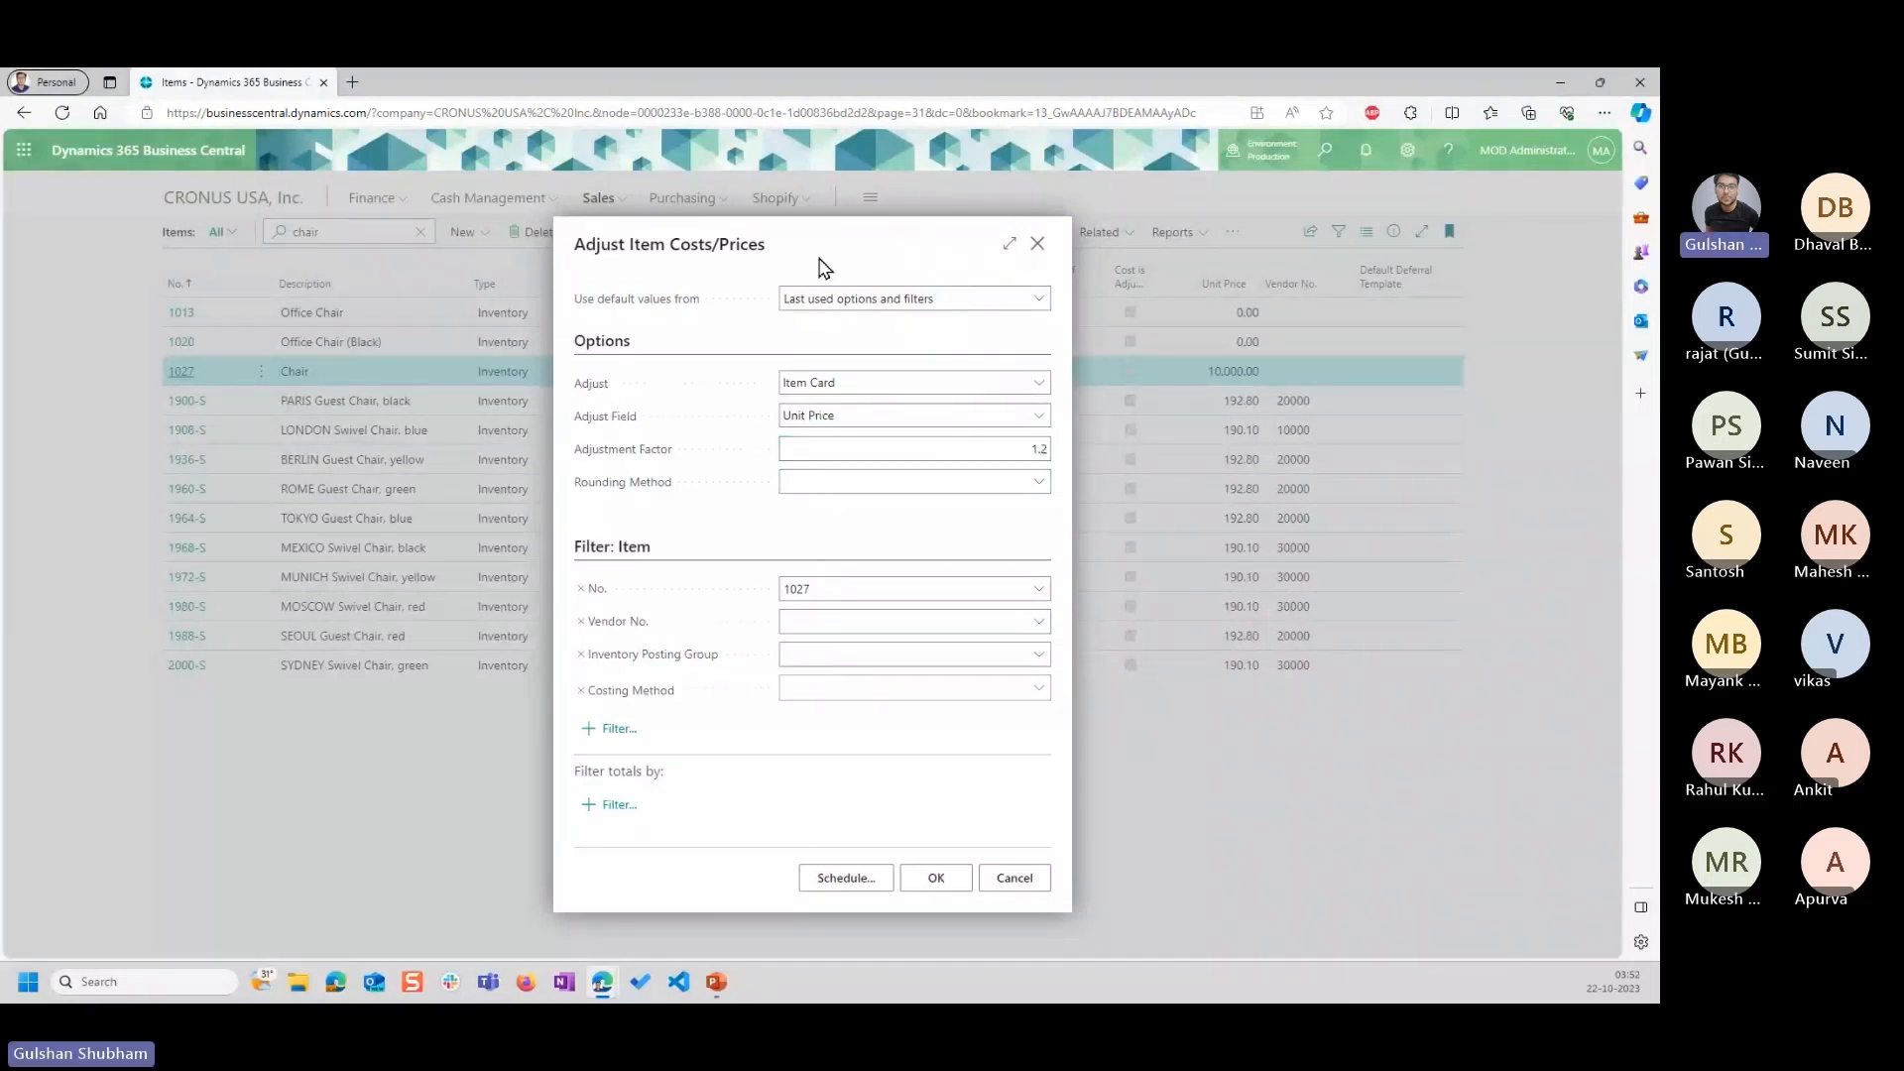
left_click(926, 483)
left_click(802, 615)
left_click(871, 588)
left_click(614, 729)
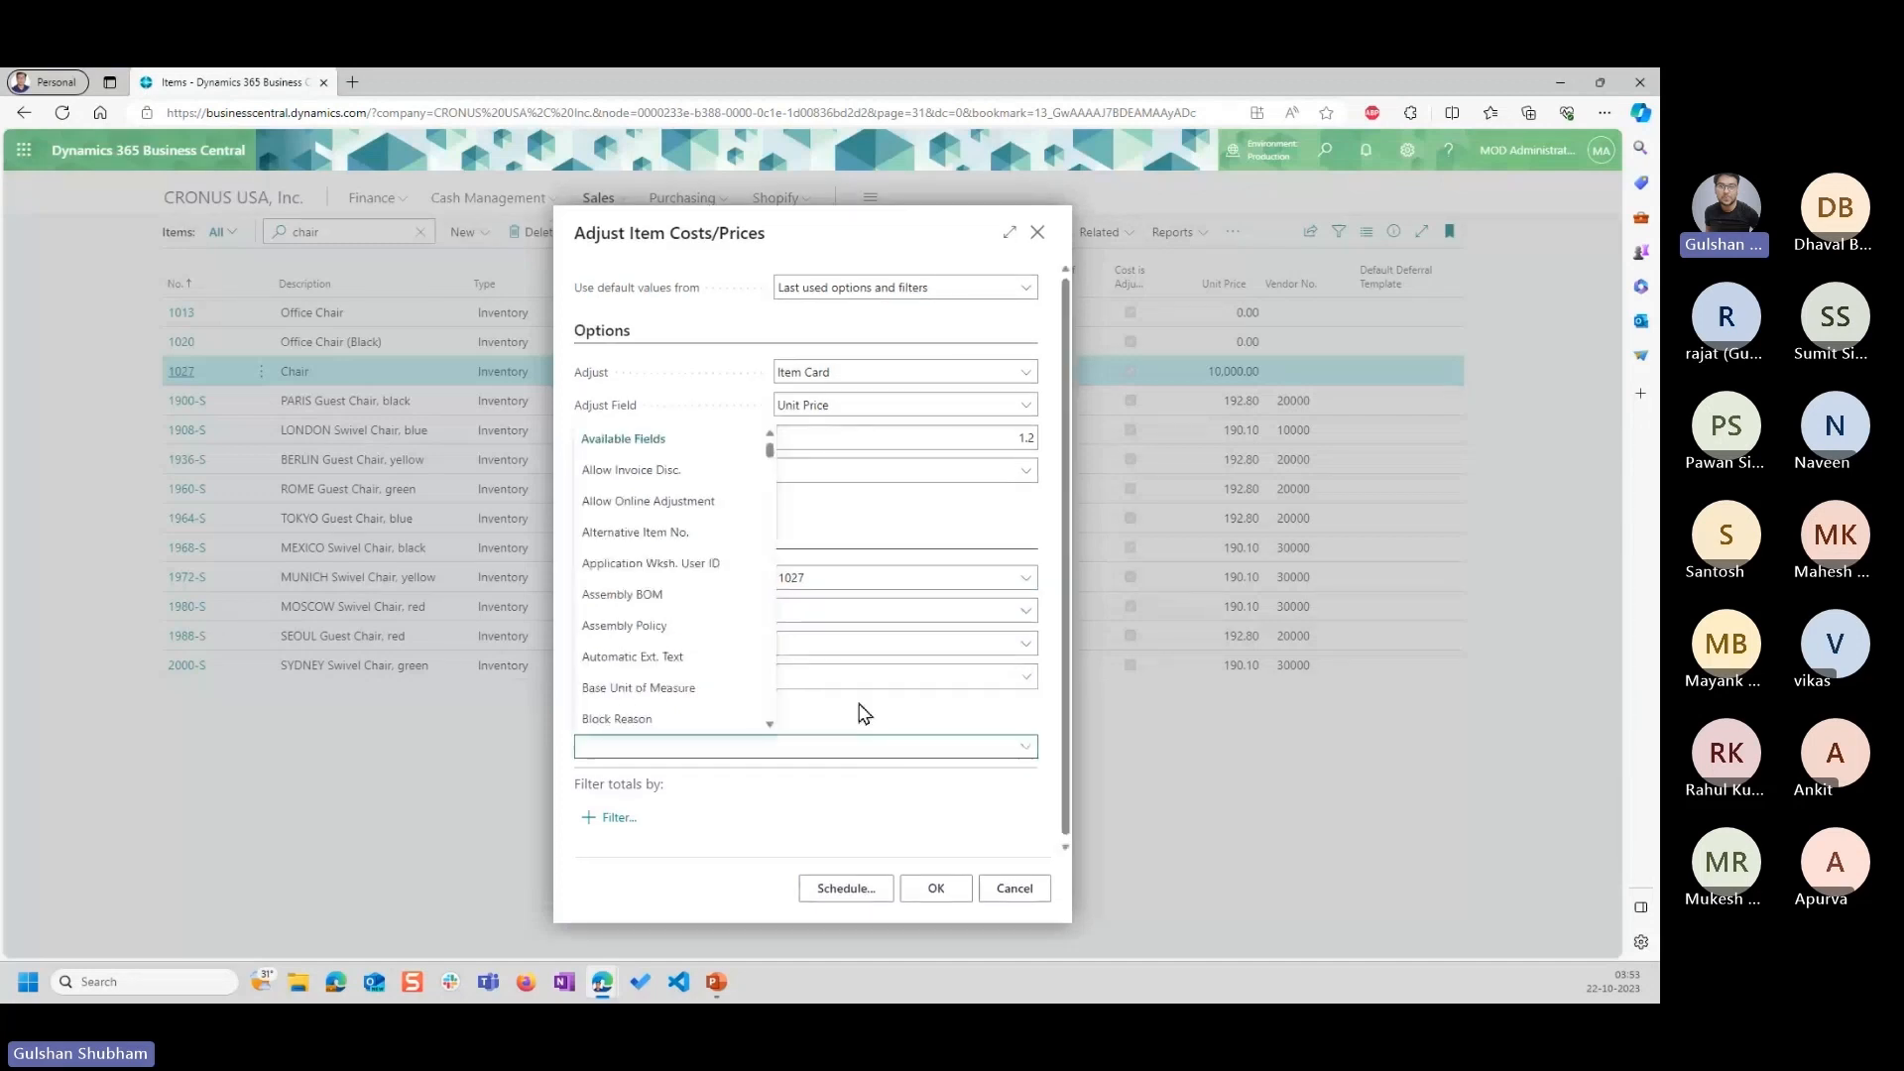
left_click(865, 720)
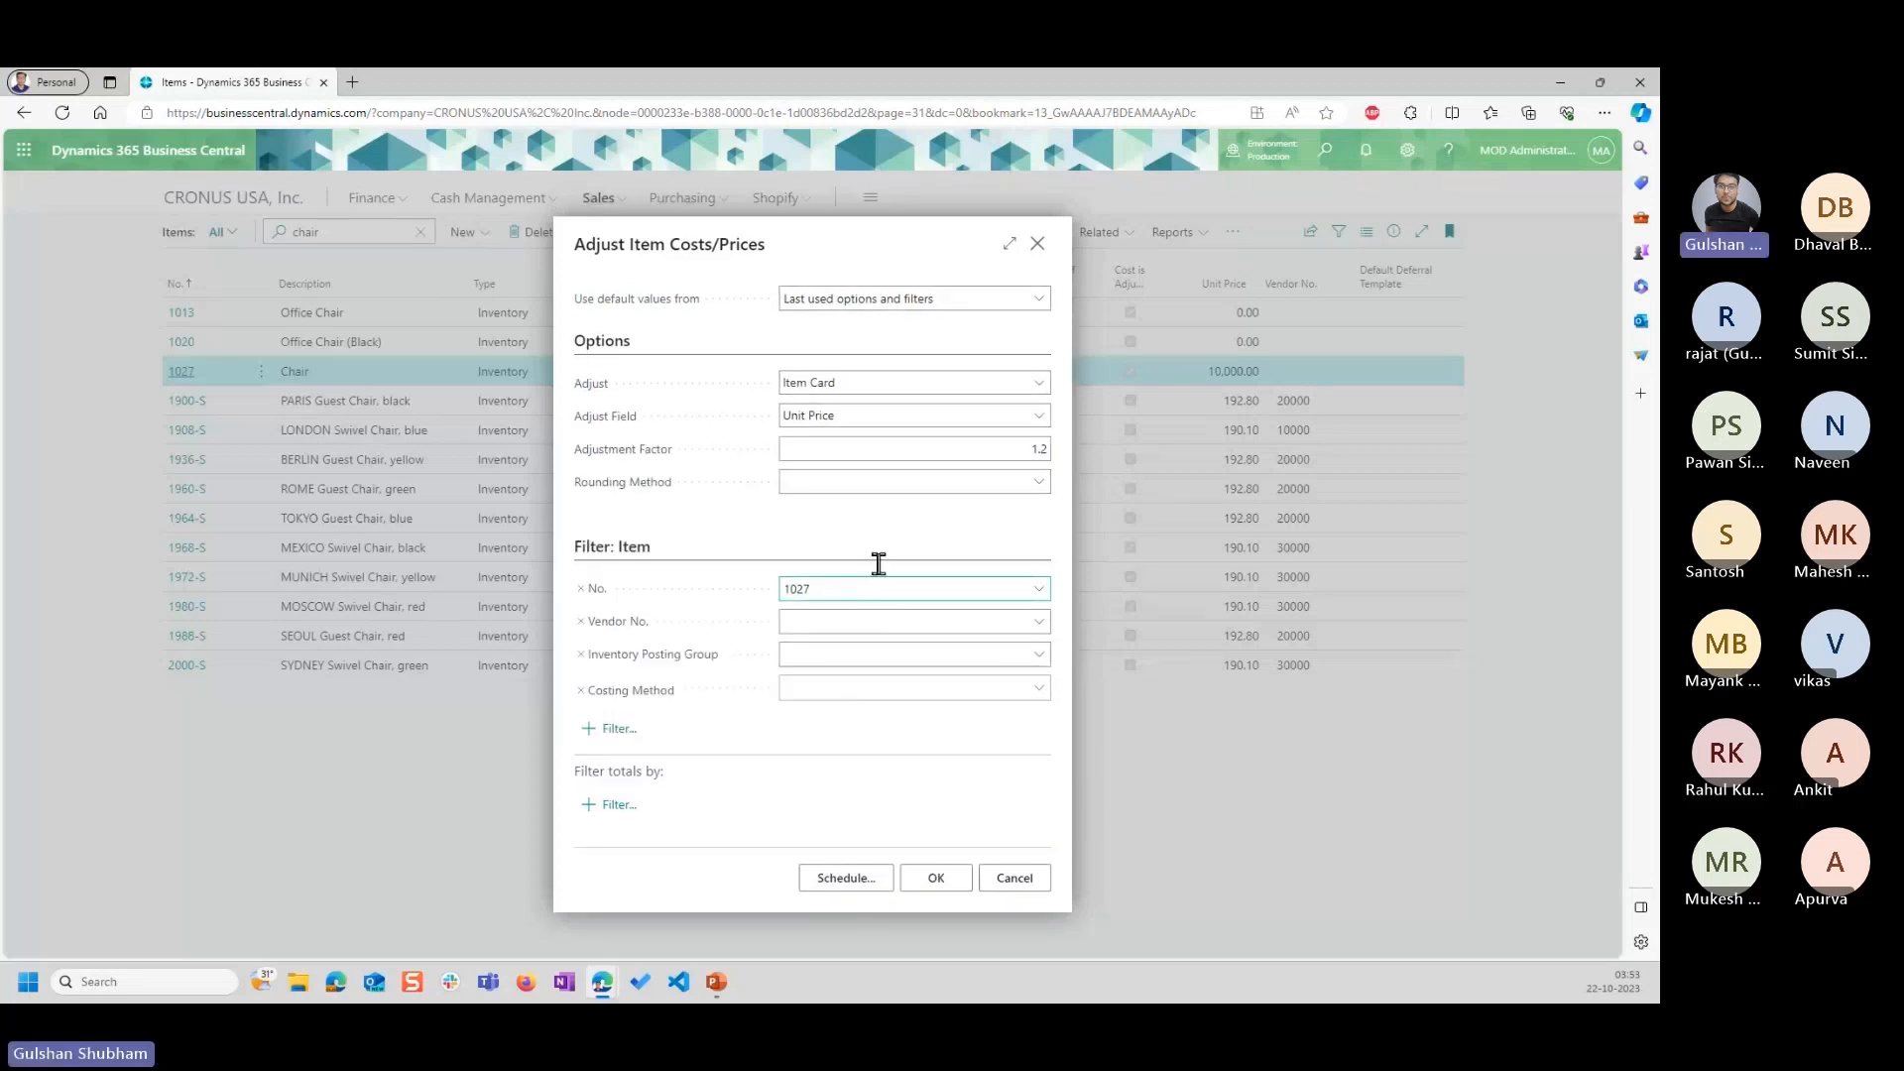
left_click(935, 881)
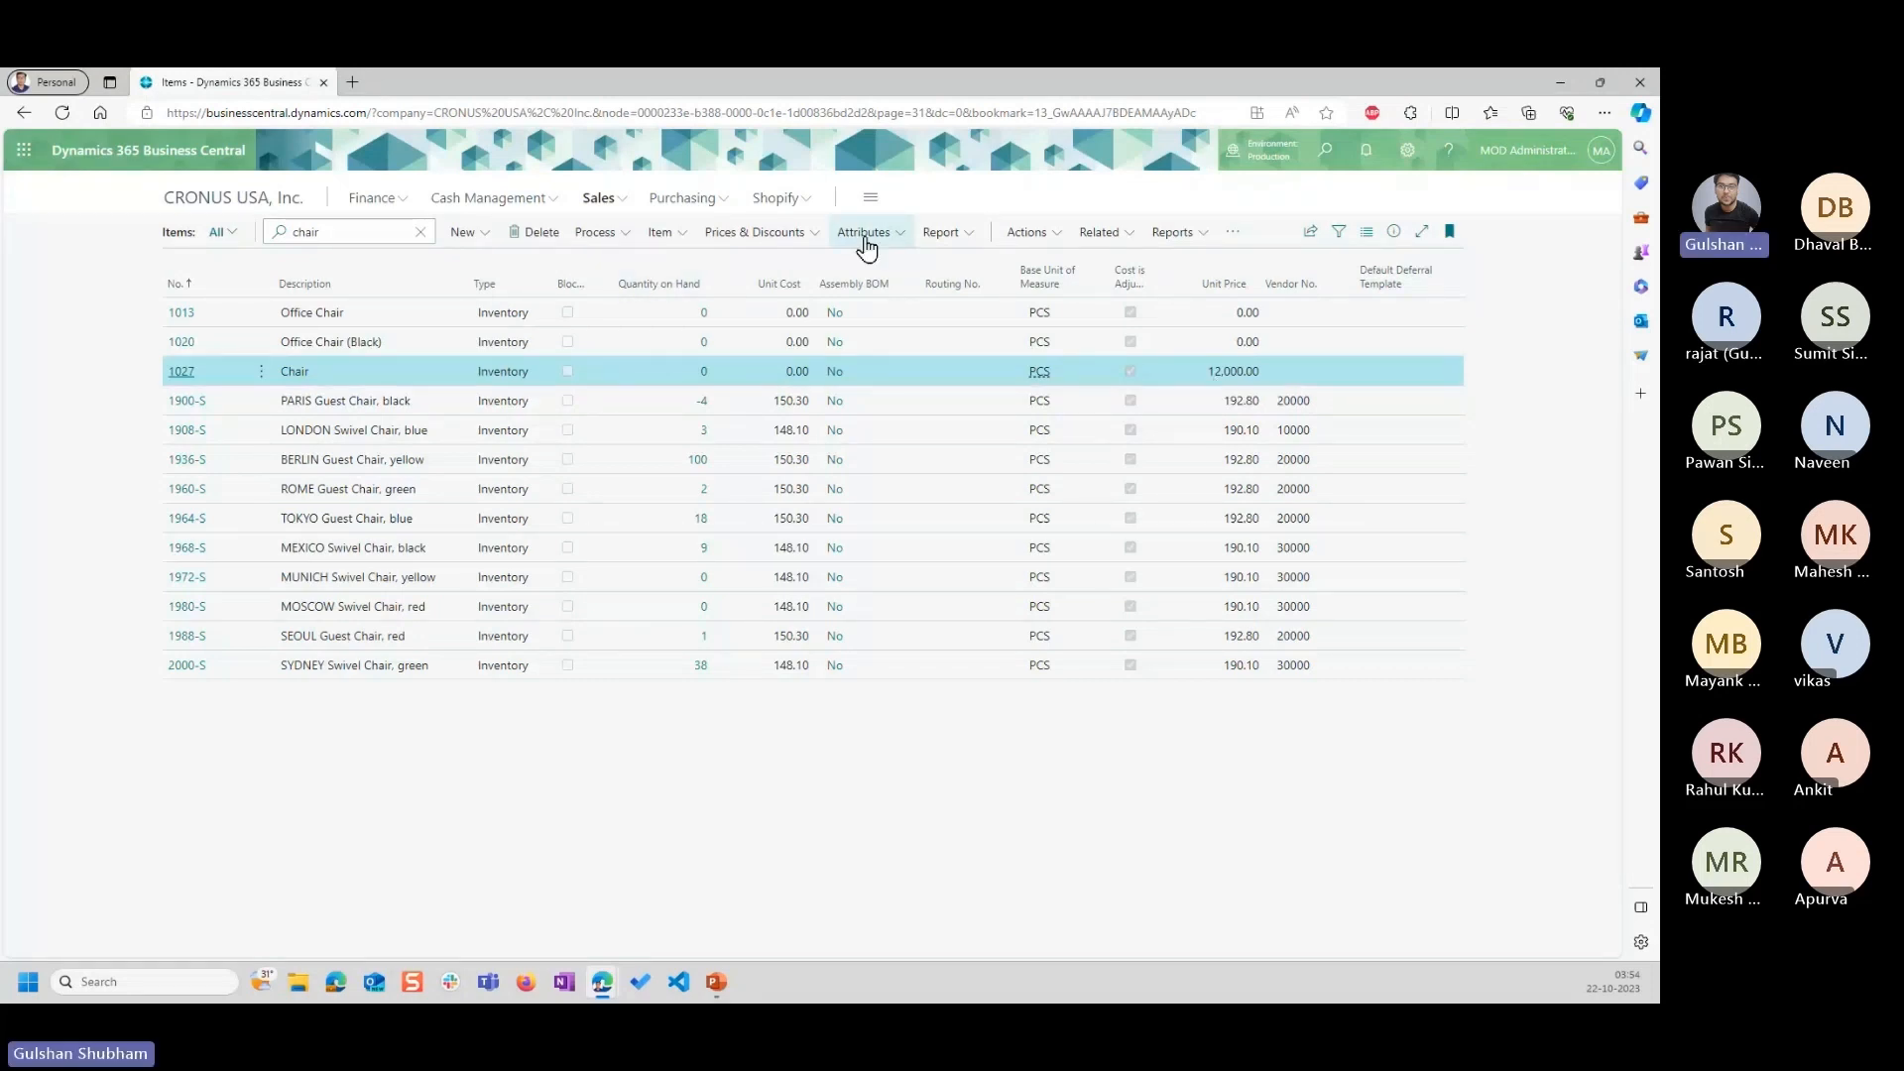
Reset the unit price on the item card of item 1027 to 10,000 and return to the item list.
left_click(188, 375)
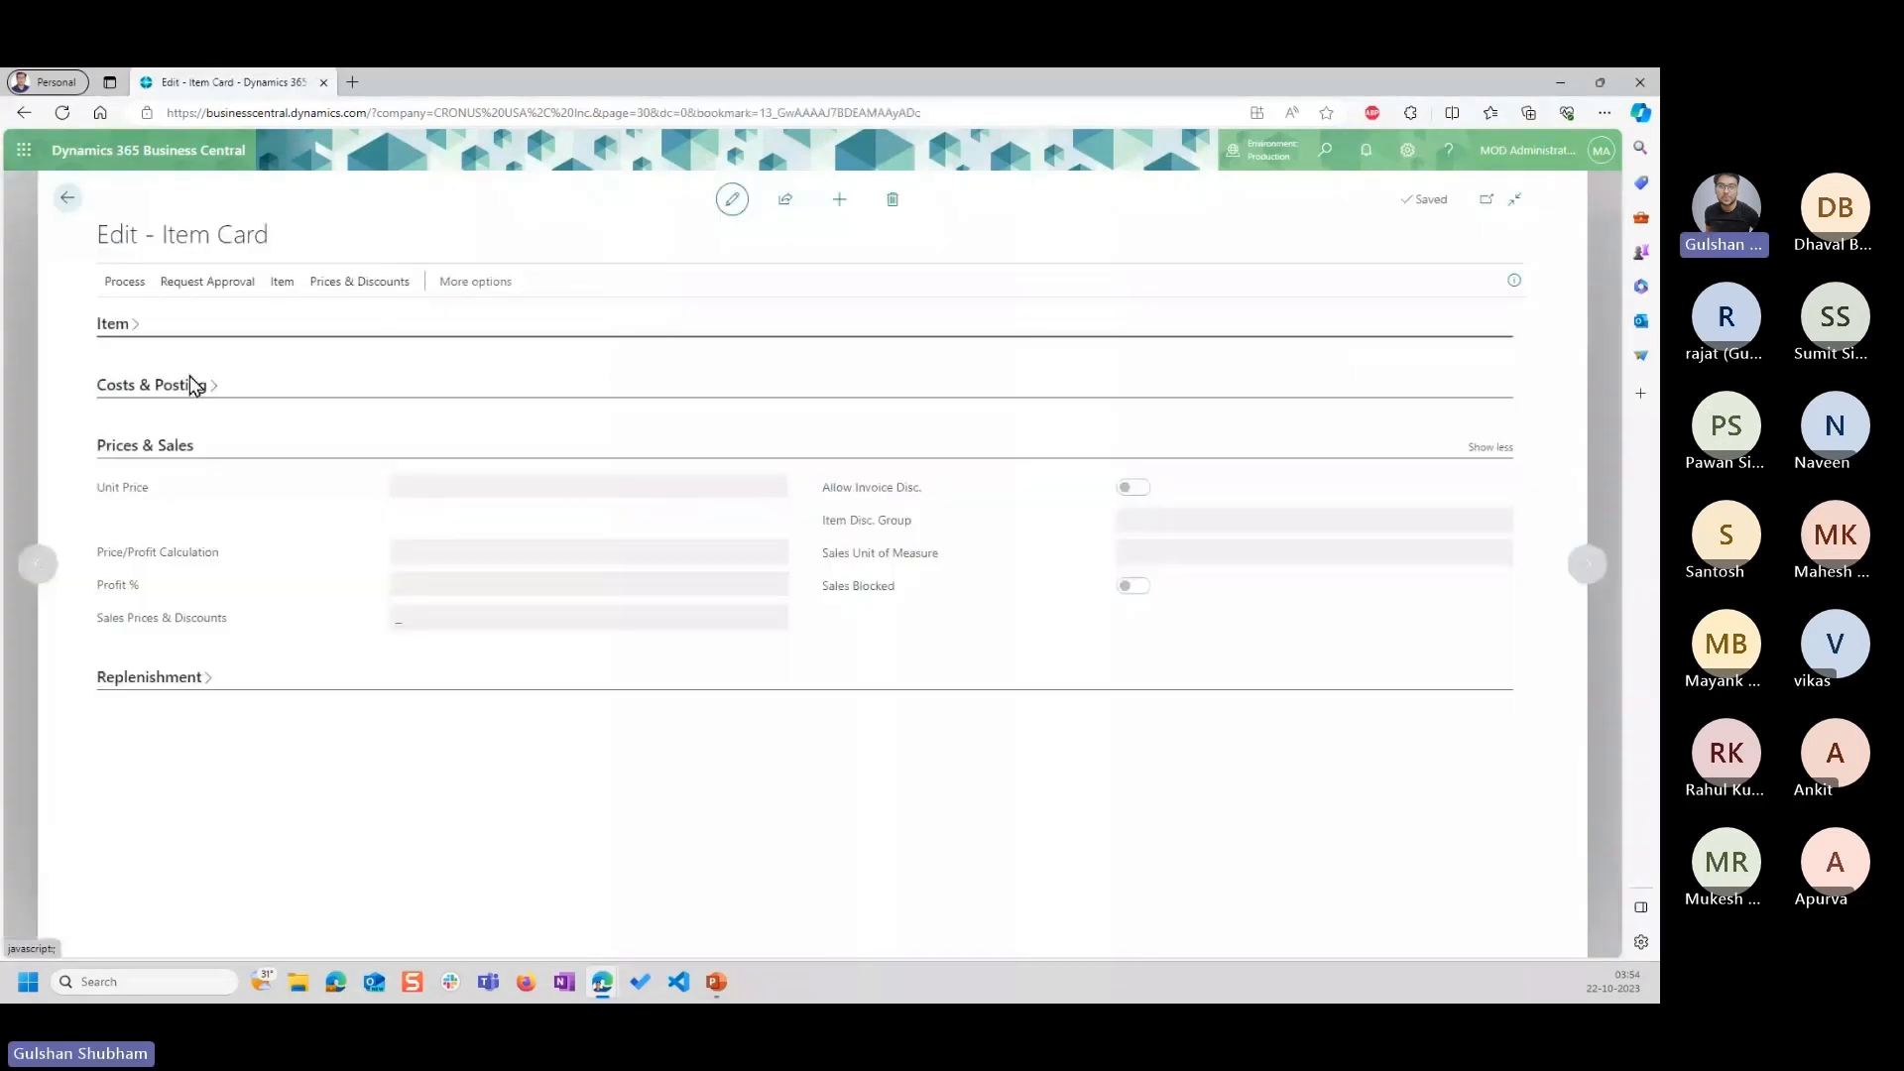
left_click(682, 545)
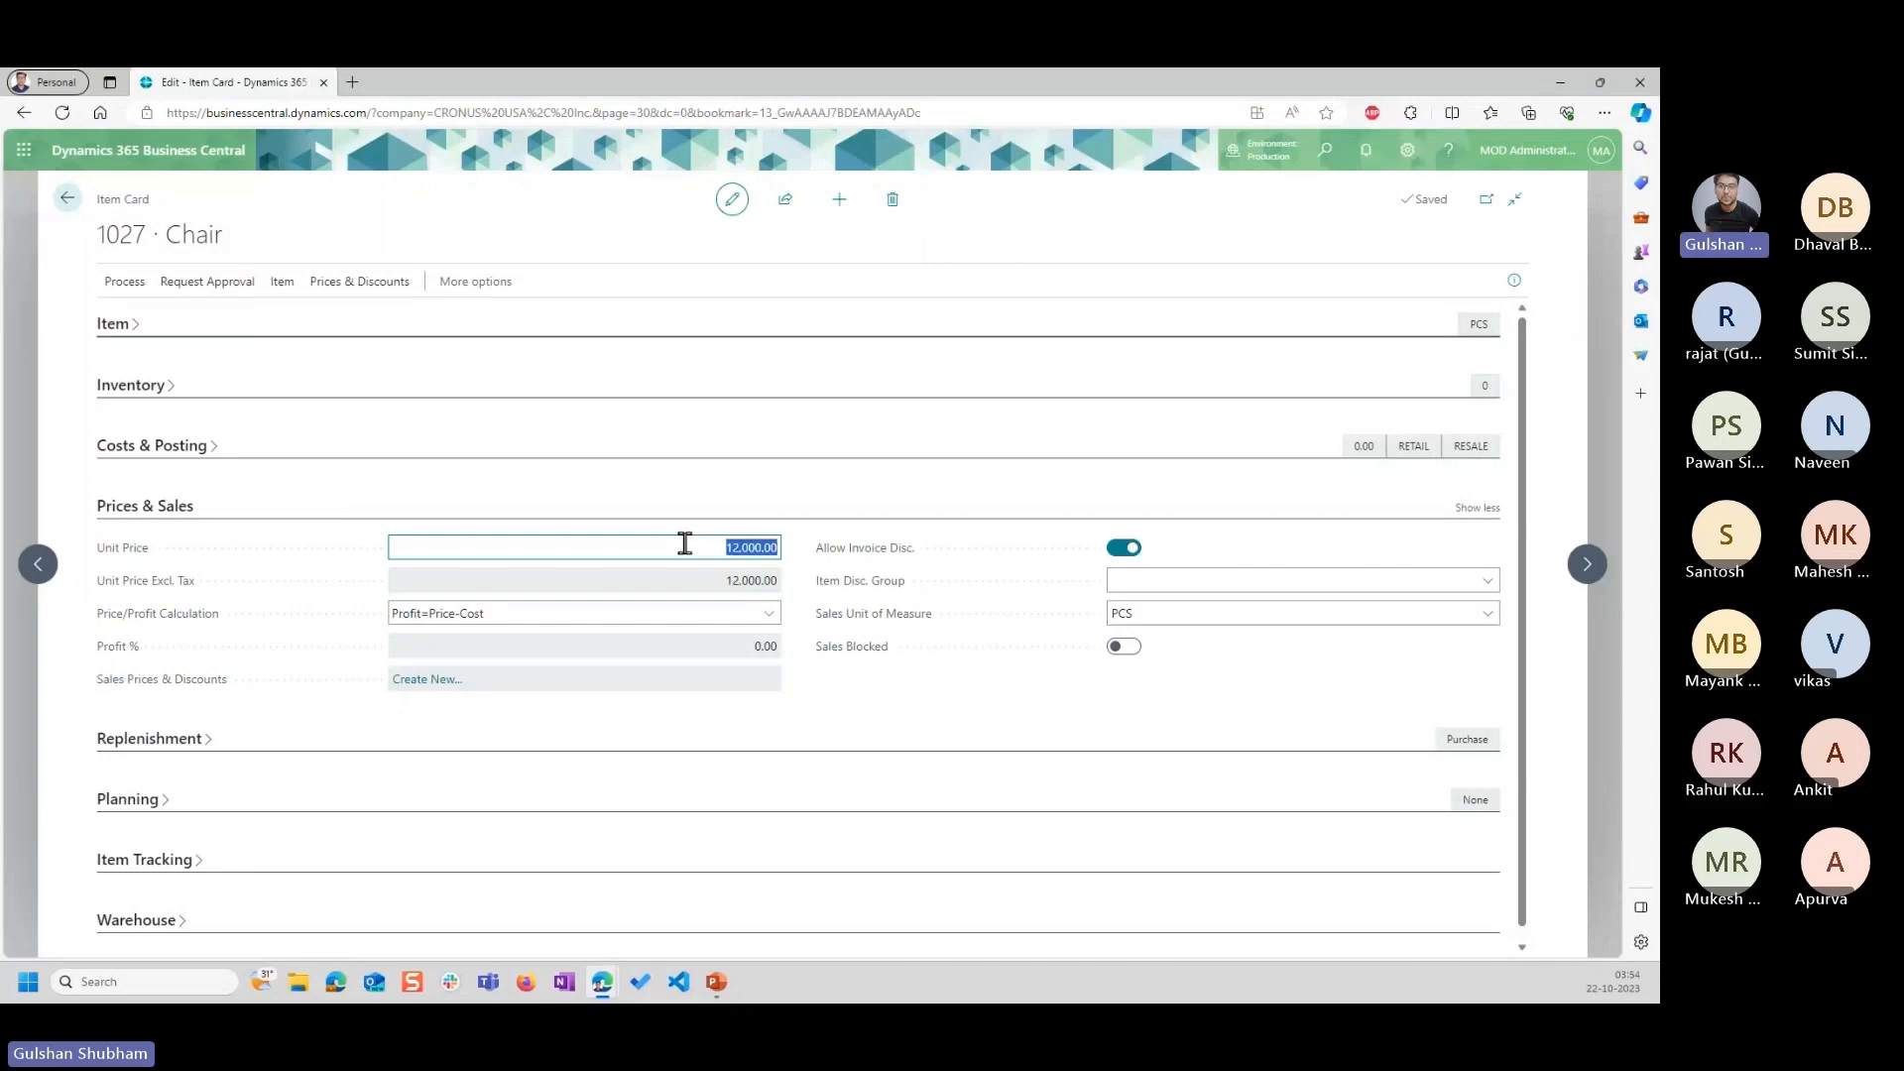
type("10000")
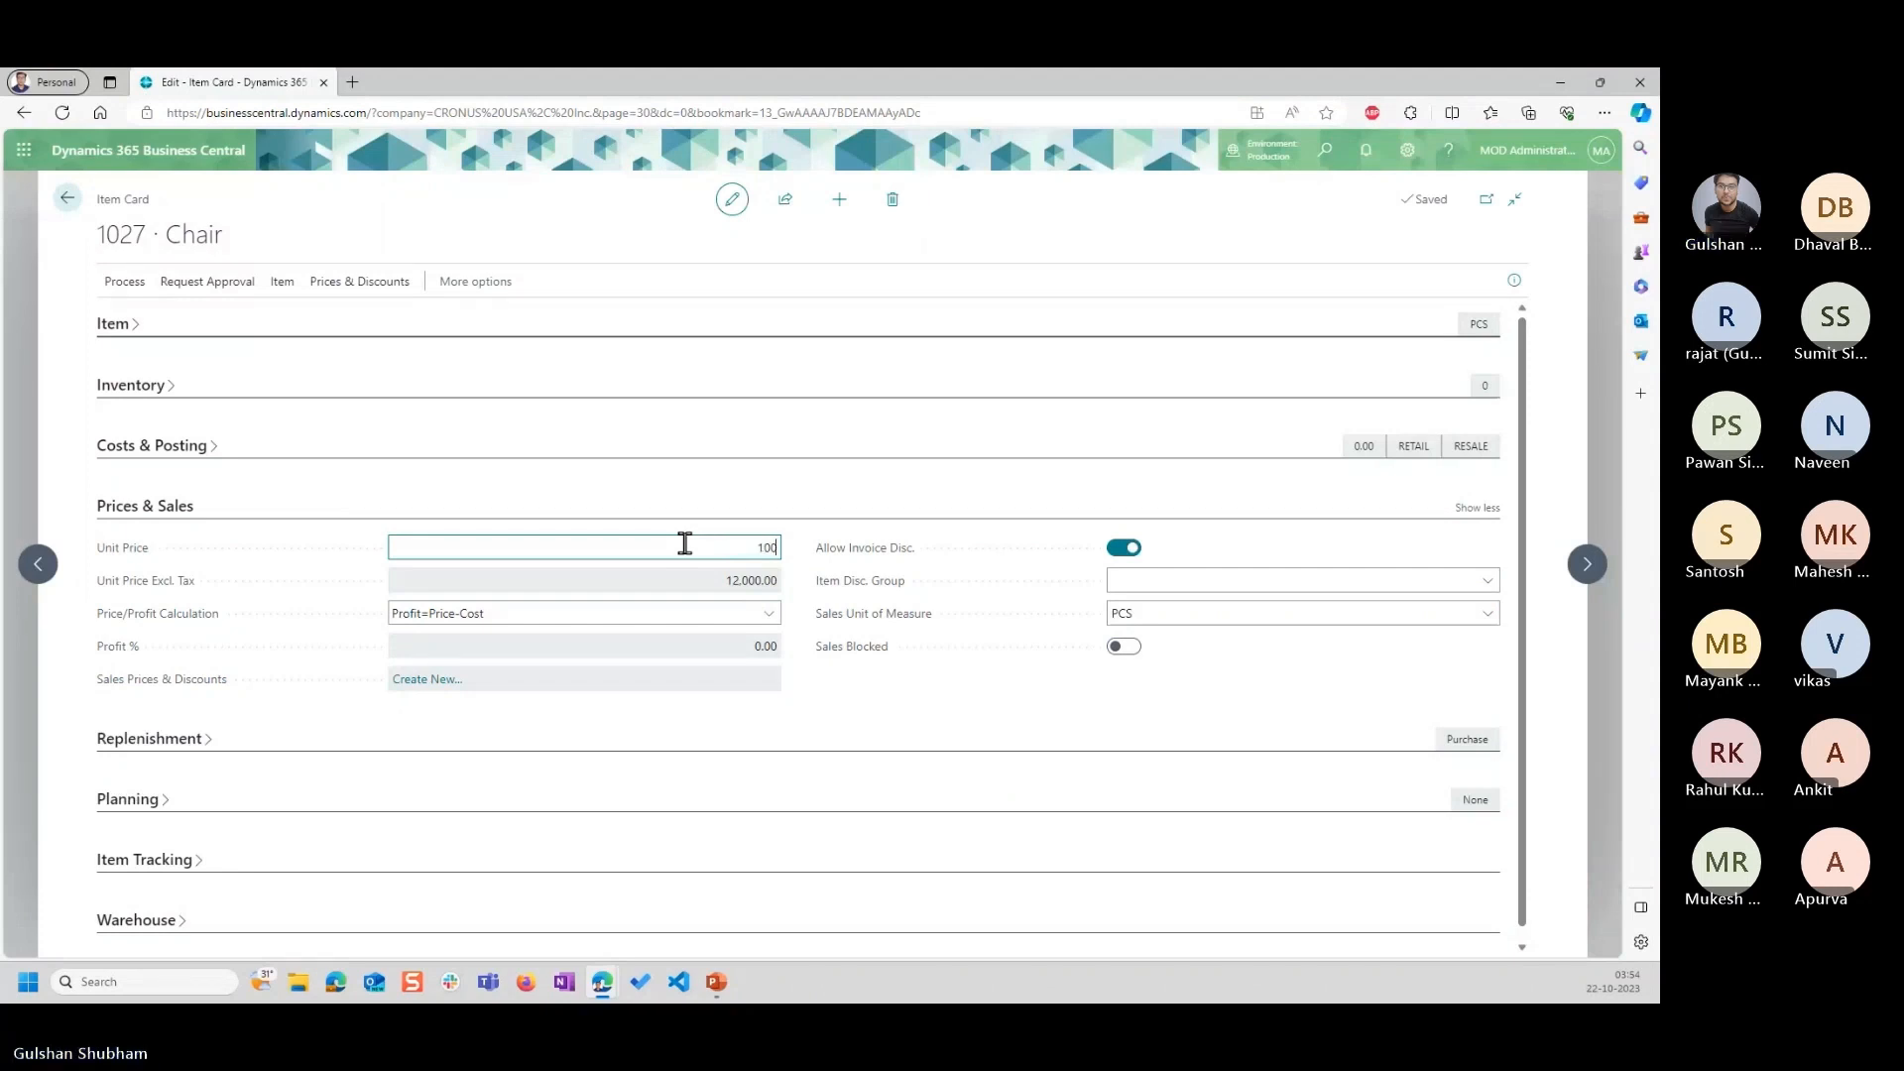
key("Tab")
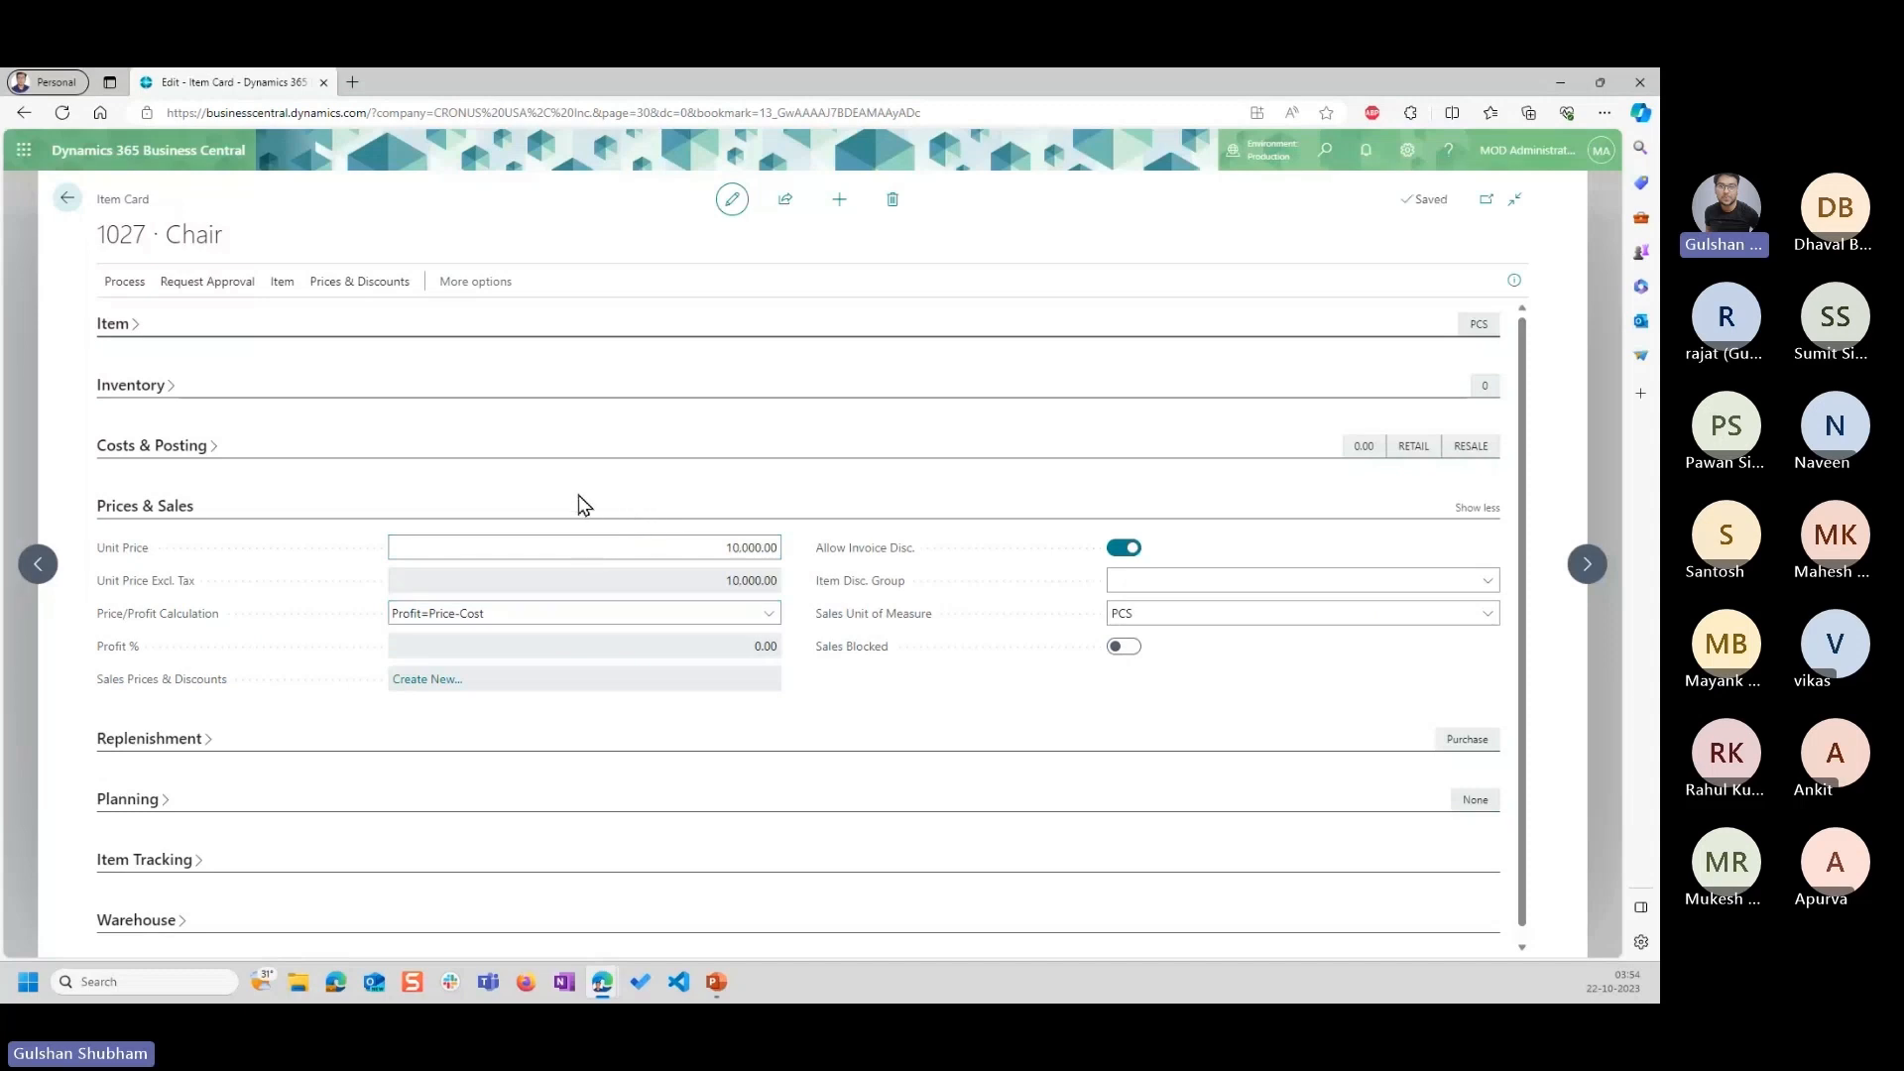
left_click(66, 203)
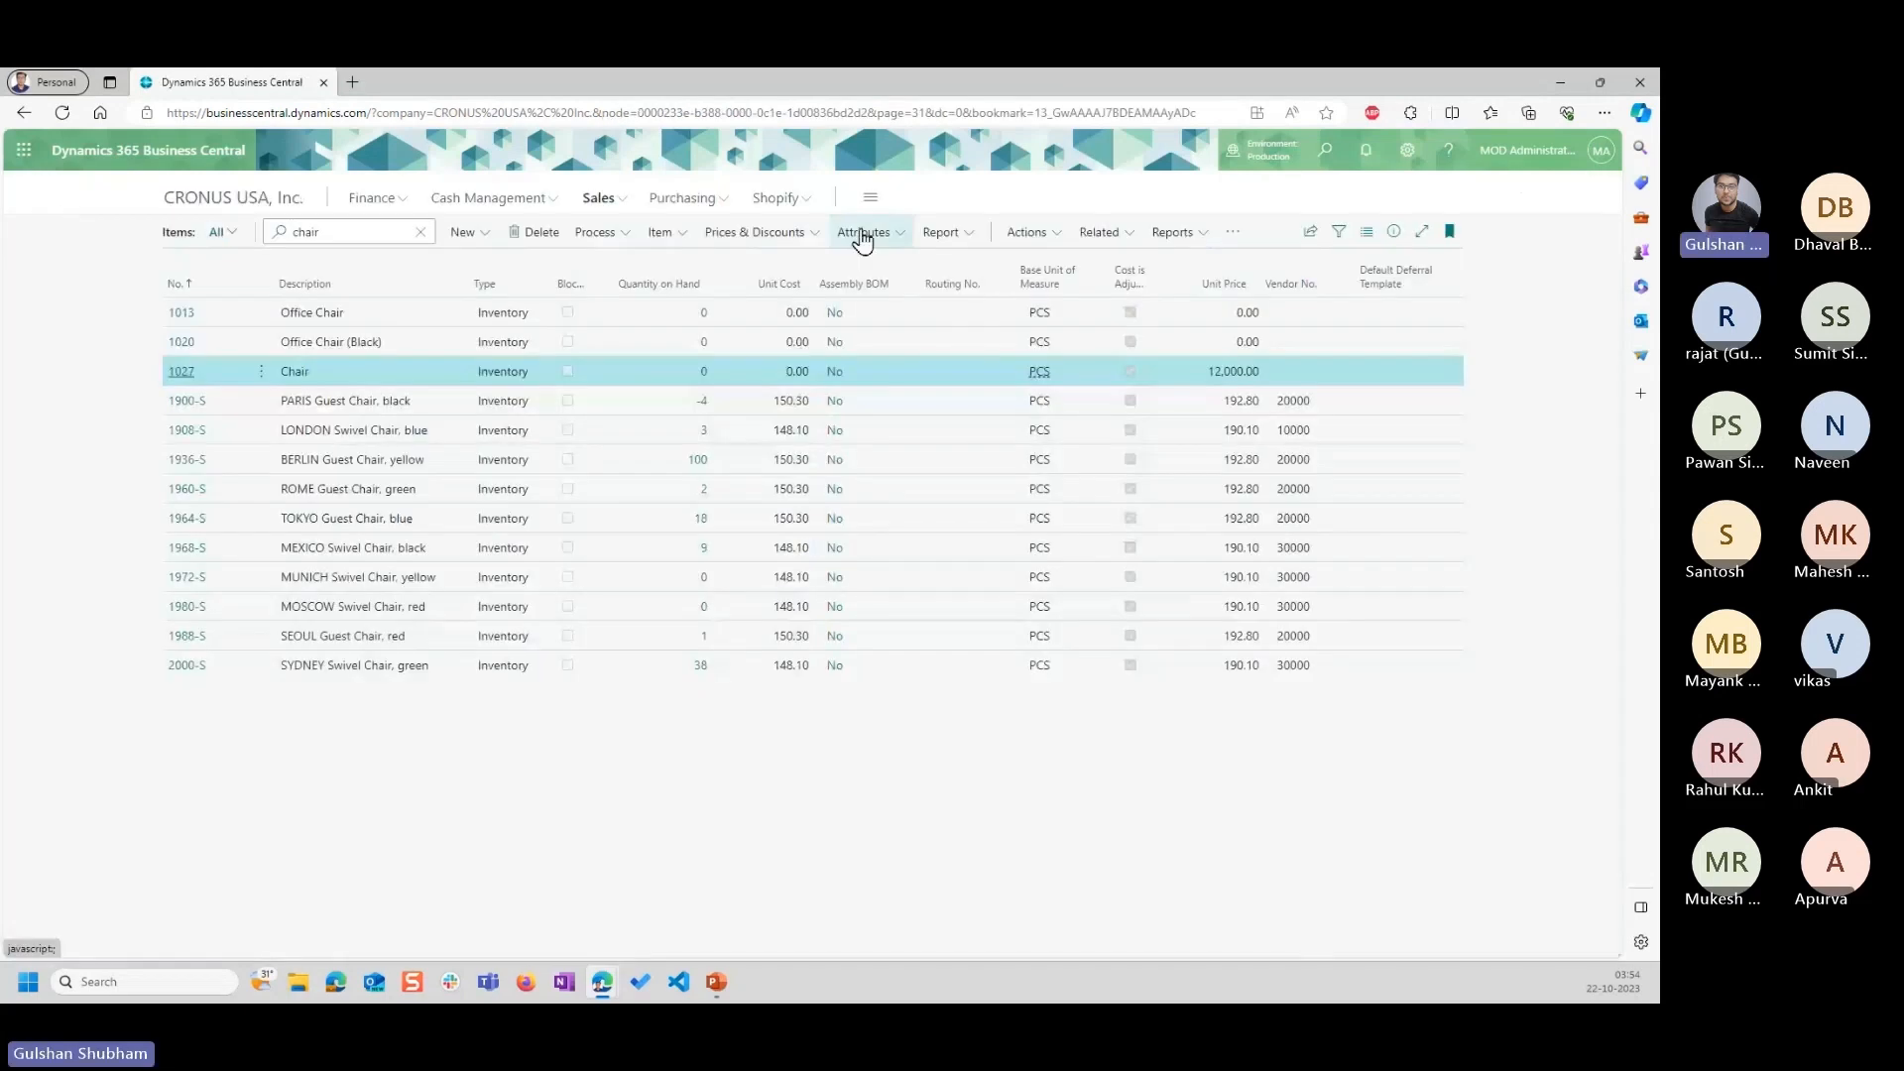
left_click(1012, 236)
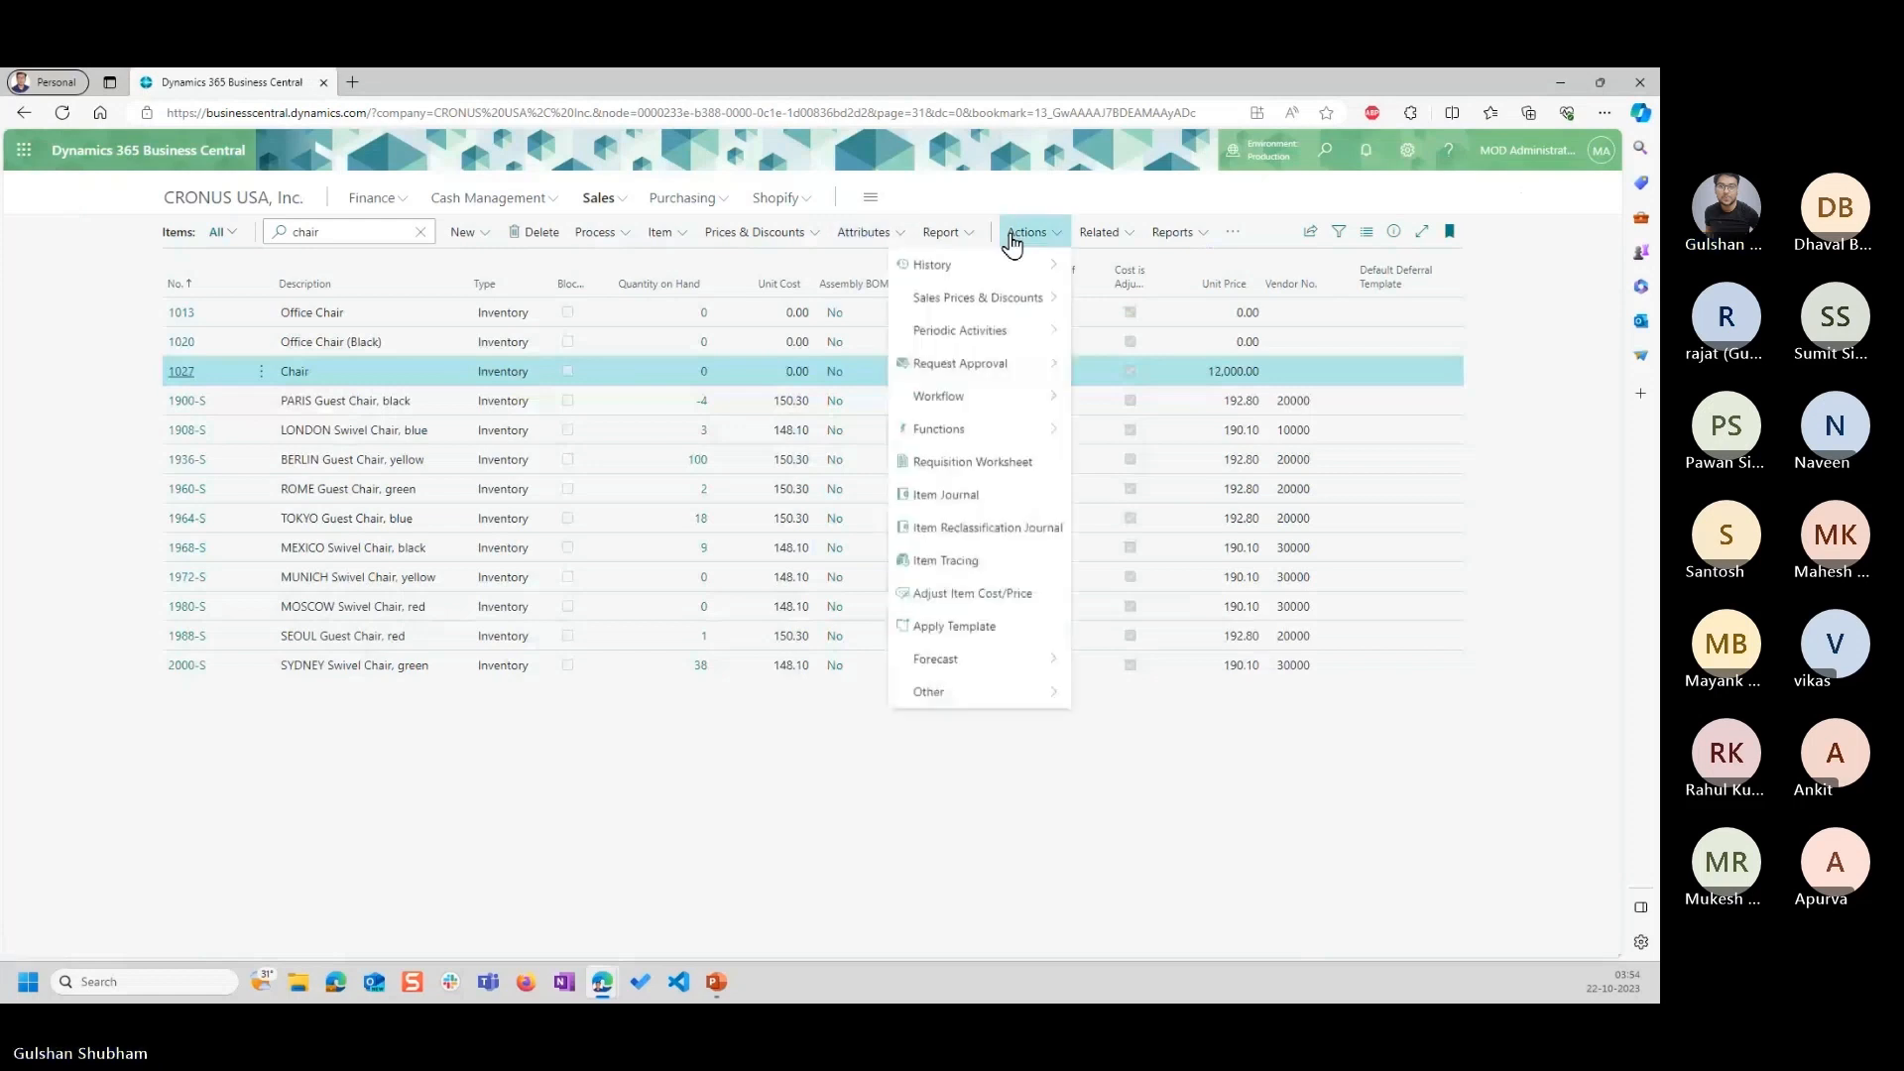
left_click(972, 593)
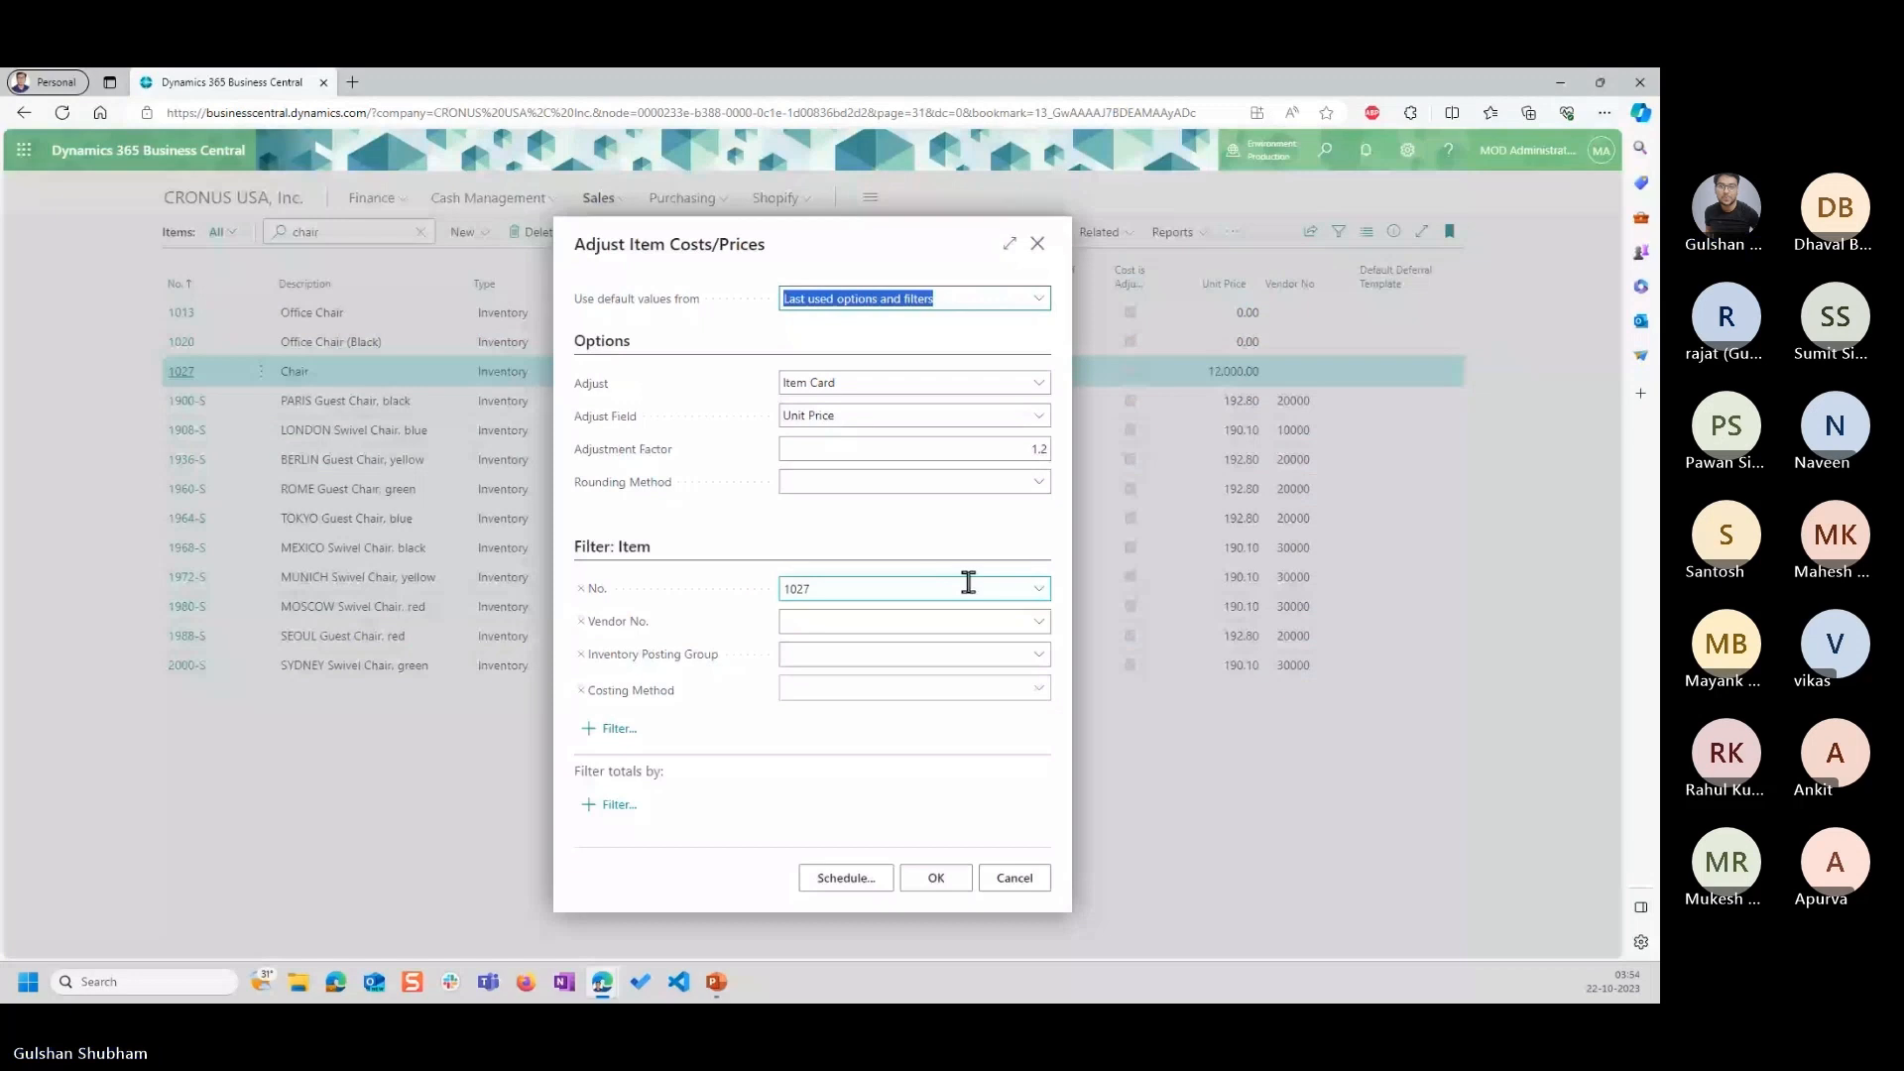
left_click(1039, 245)
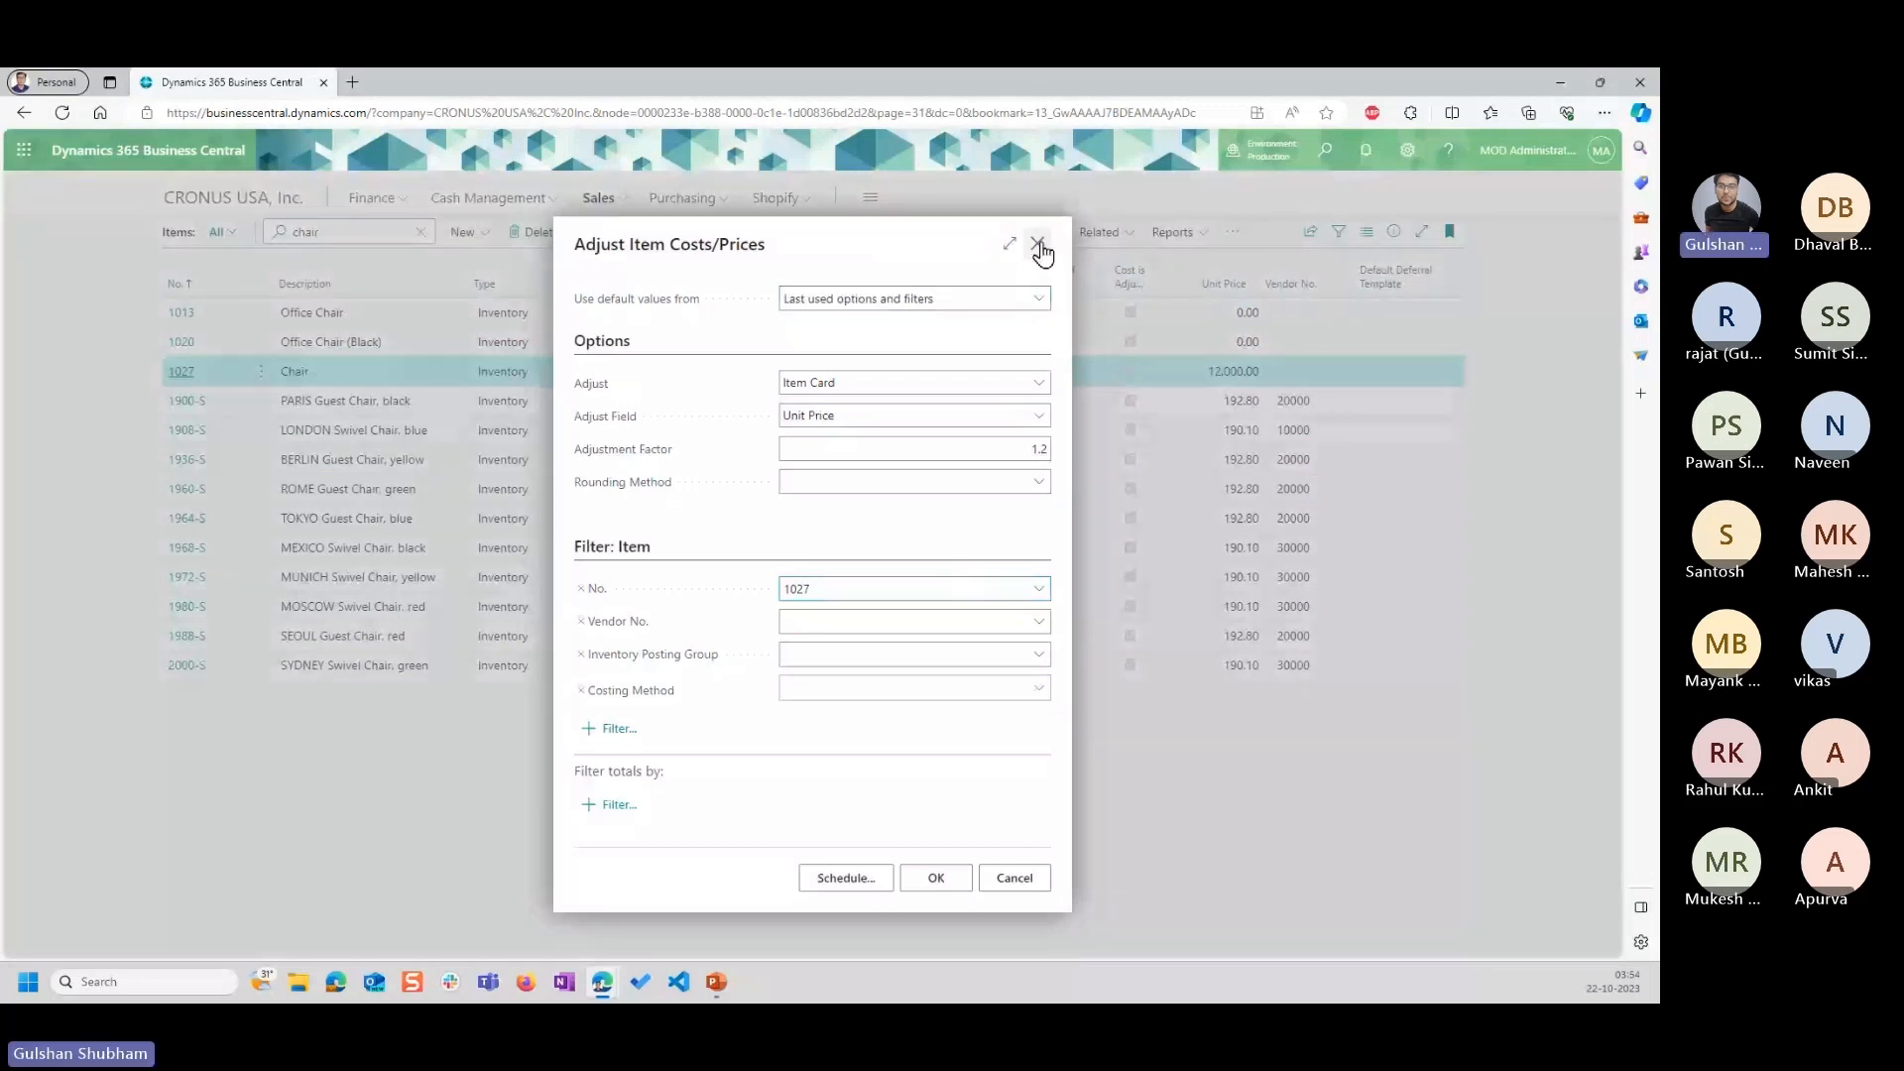
left_click(1038, 246)
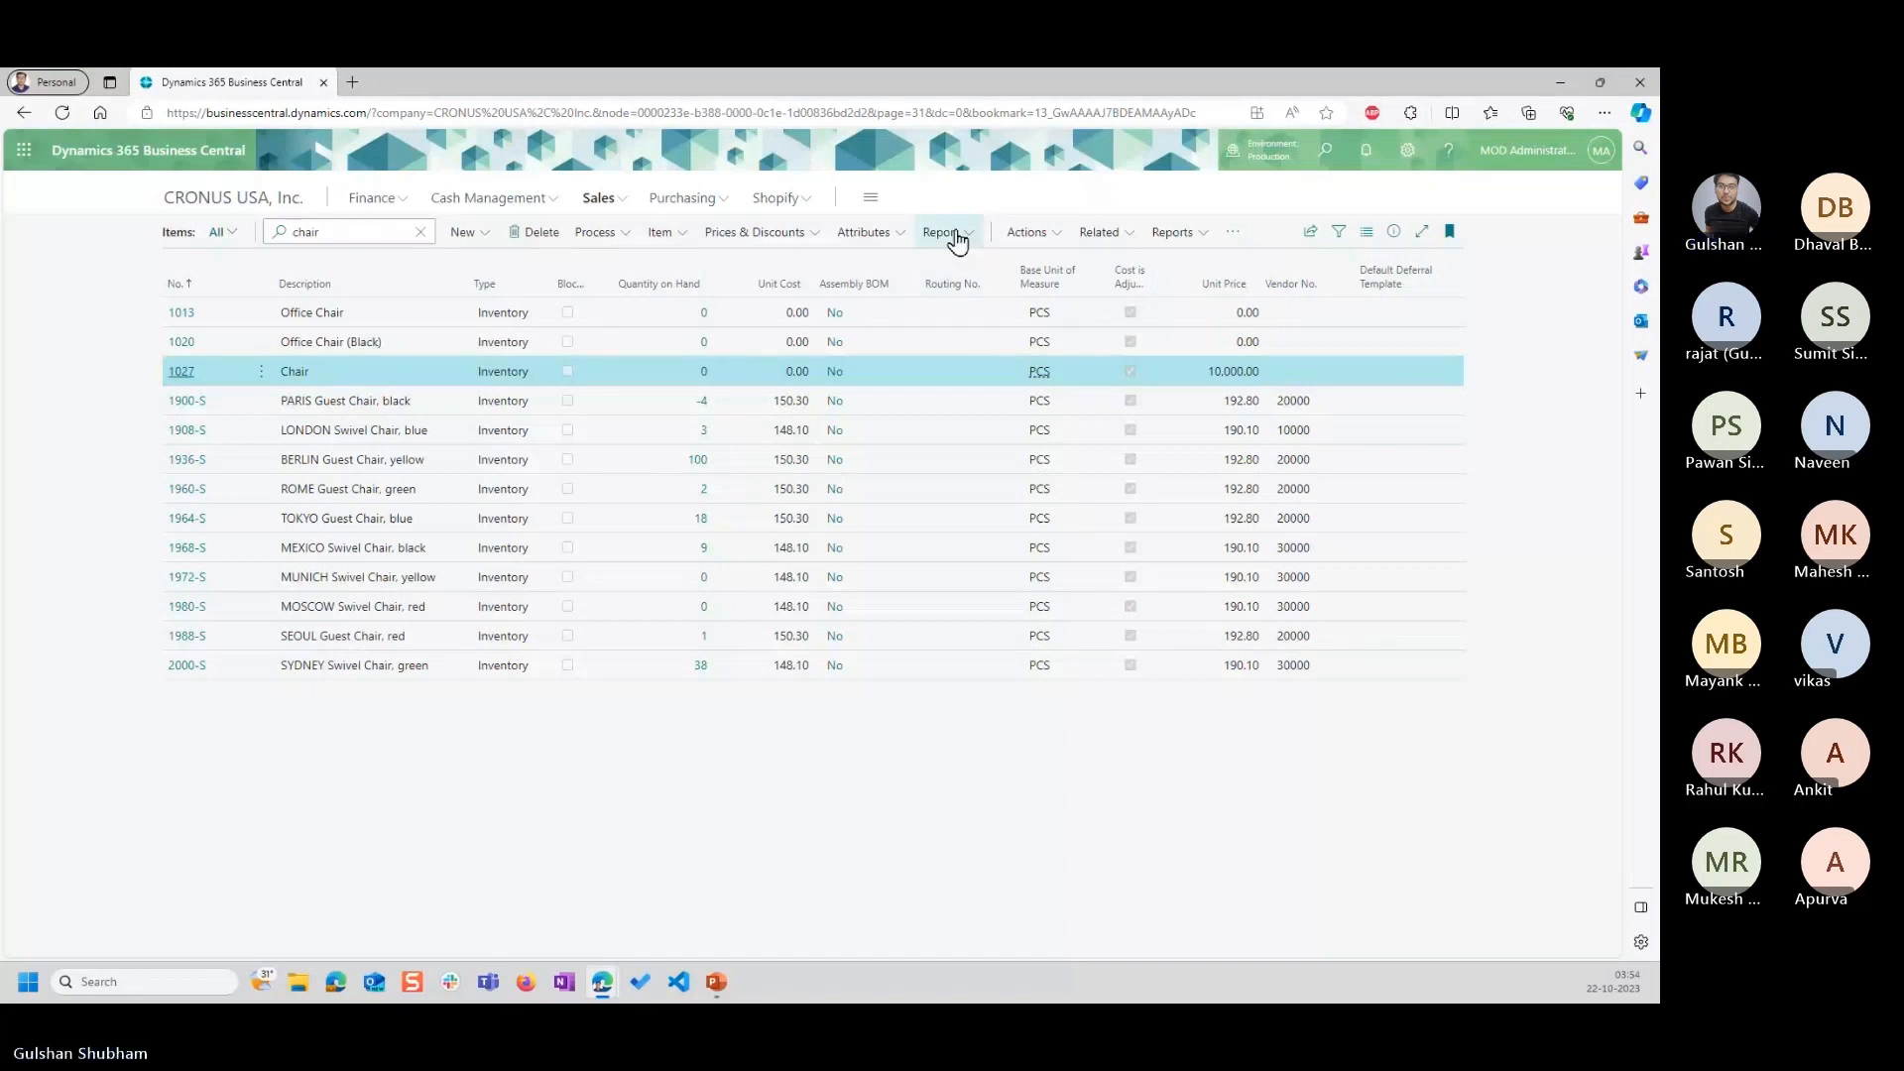
Adjust the unit price of item 1027 with Adjust Item Cost/Price, using an adjustment factor of 0.8.
left_click(1026, 232)
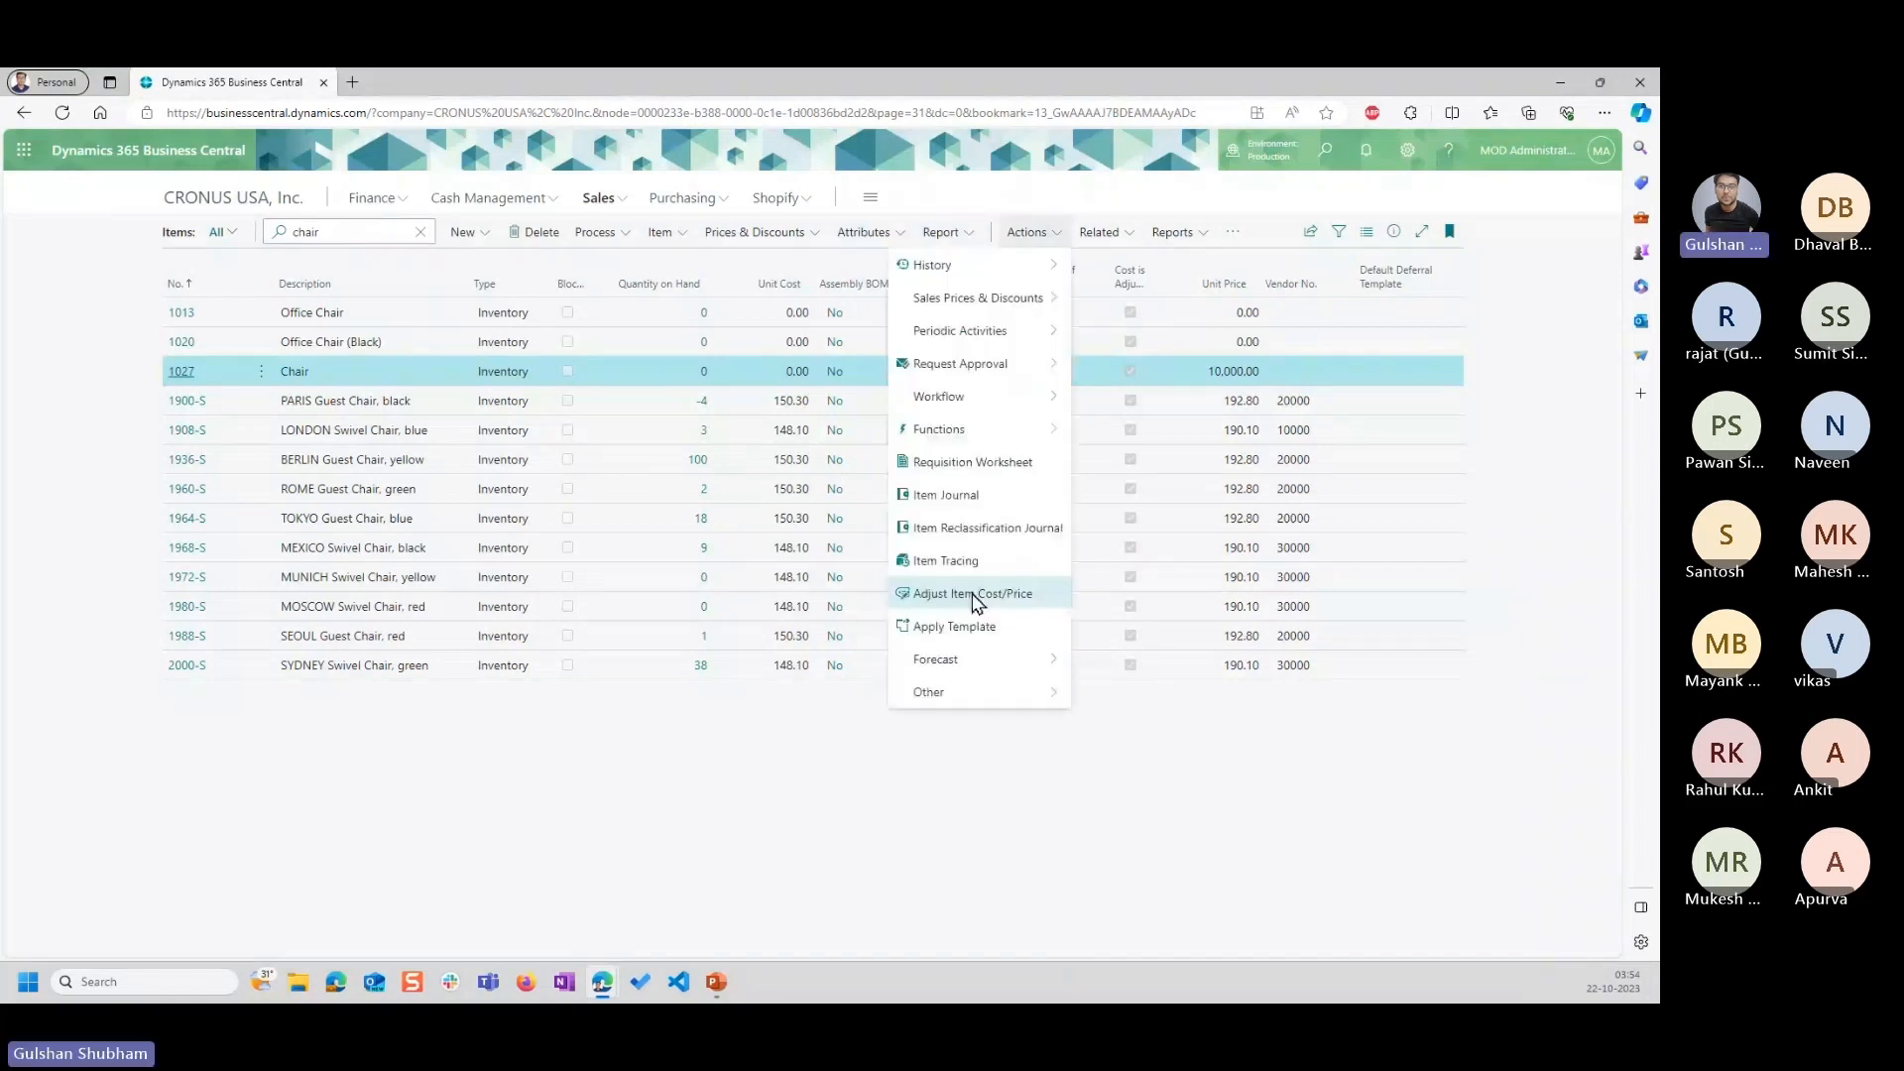
left_click(976, 595)
left_click(1005, 448)
type("0")
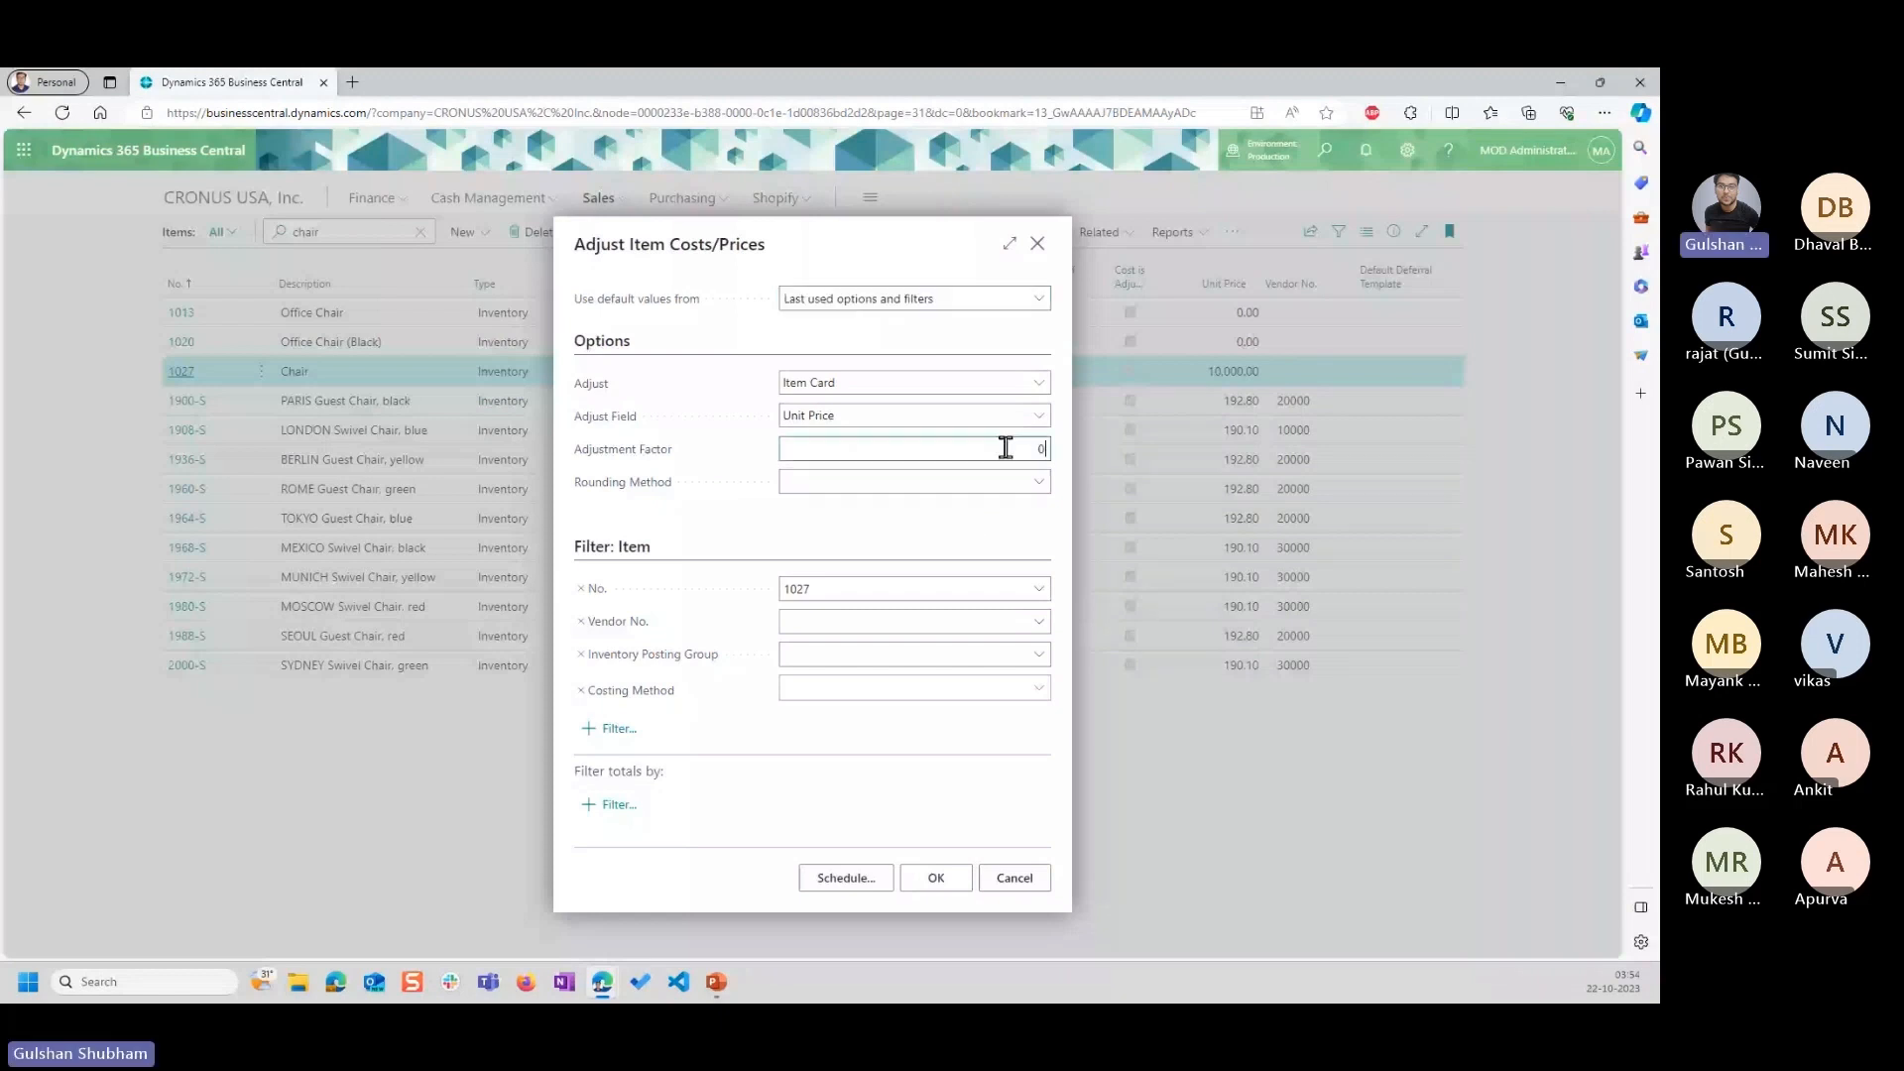
type(".8")
key("Return")
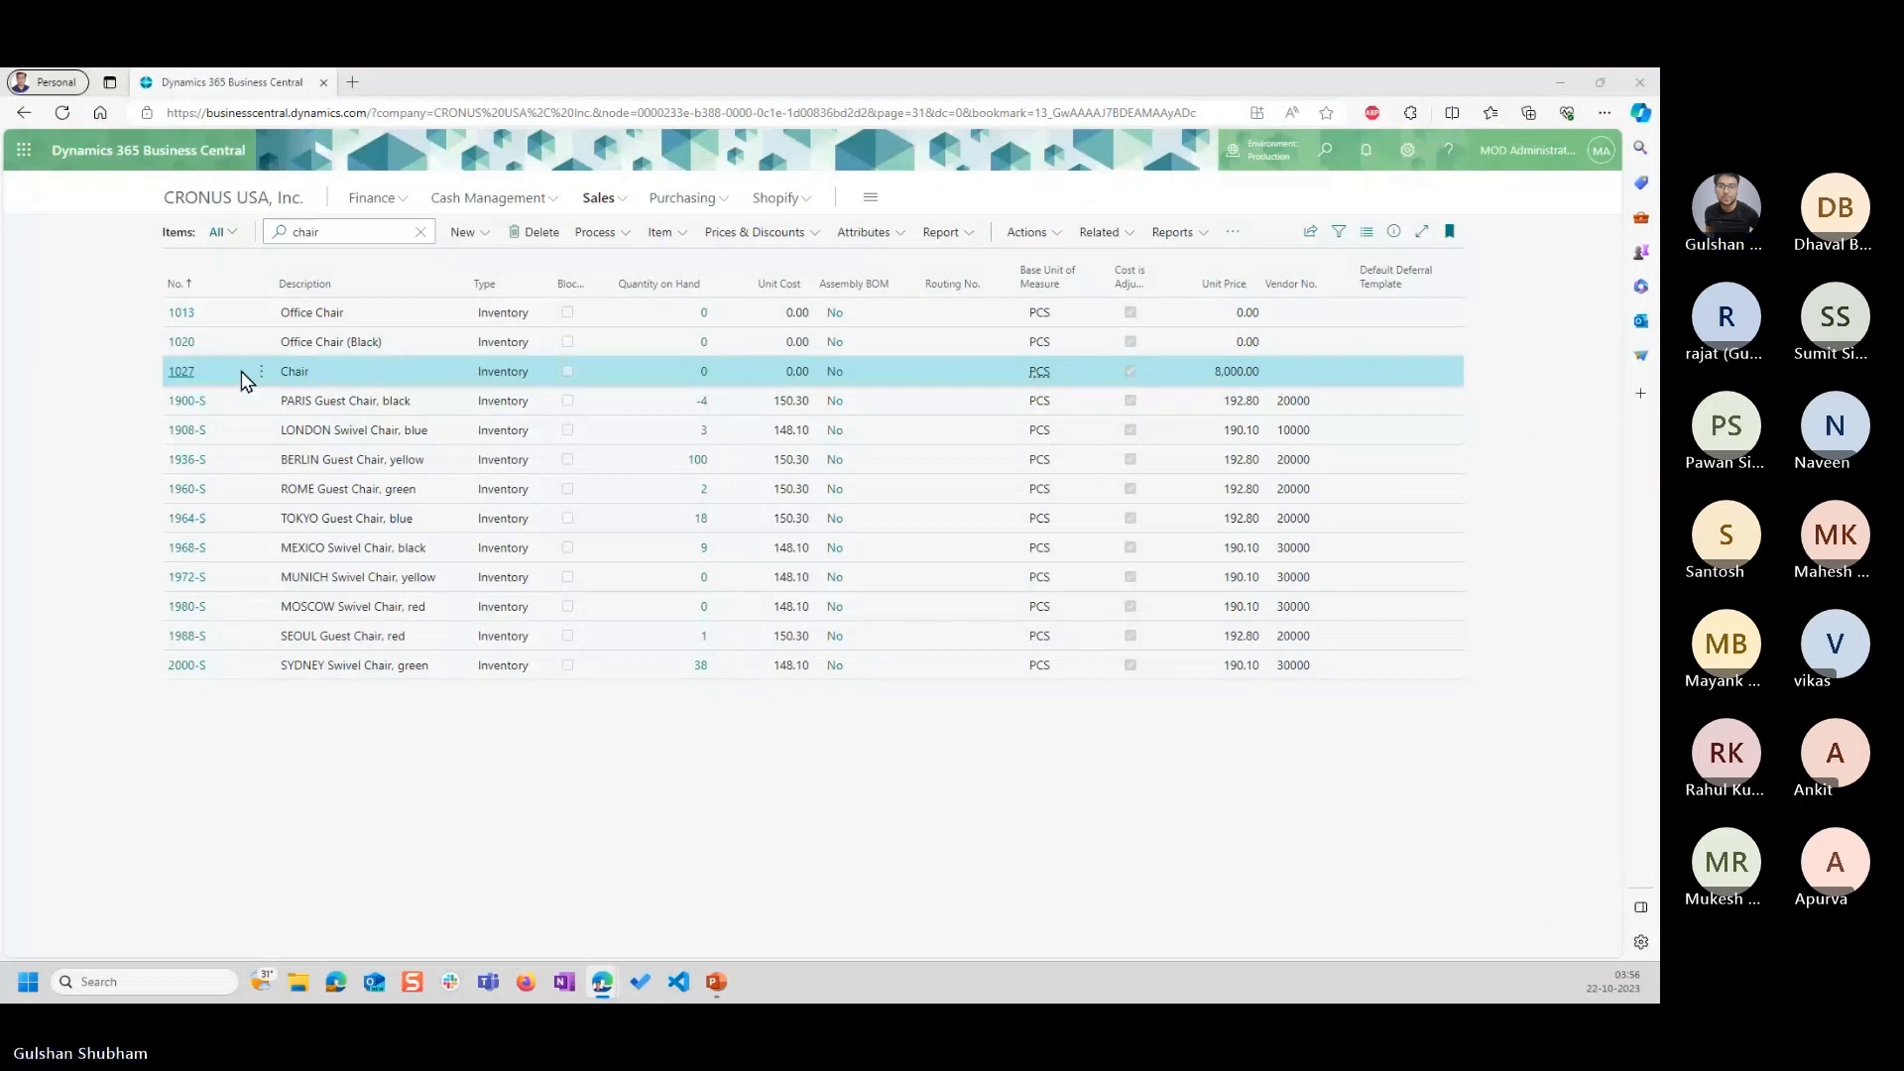
Open the item card of the Chair, item 1027, and set its unit price back to 10,000.
left_click(184, 373)
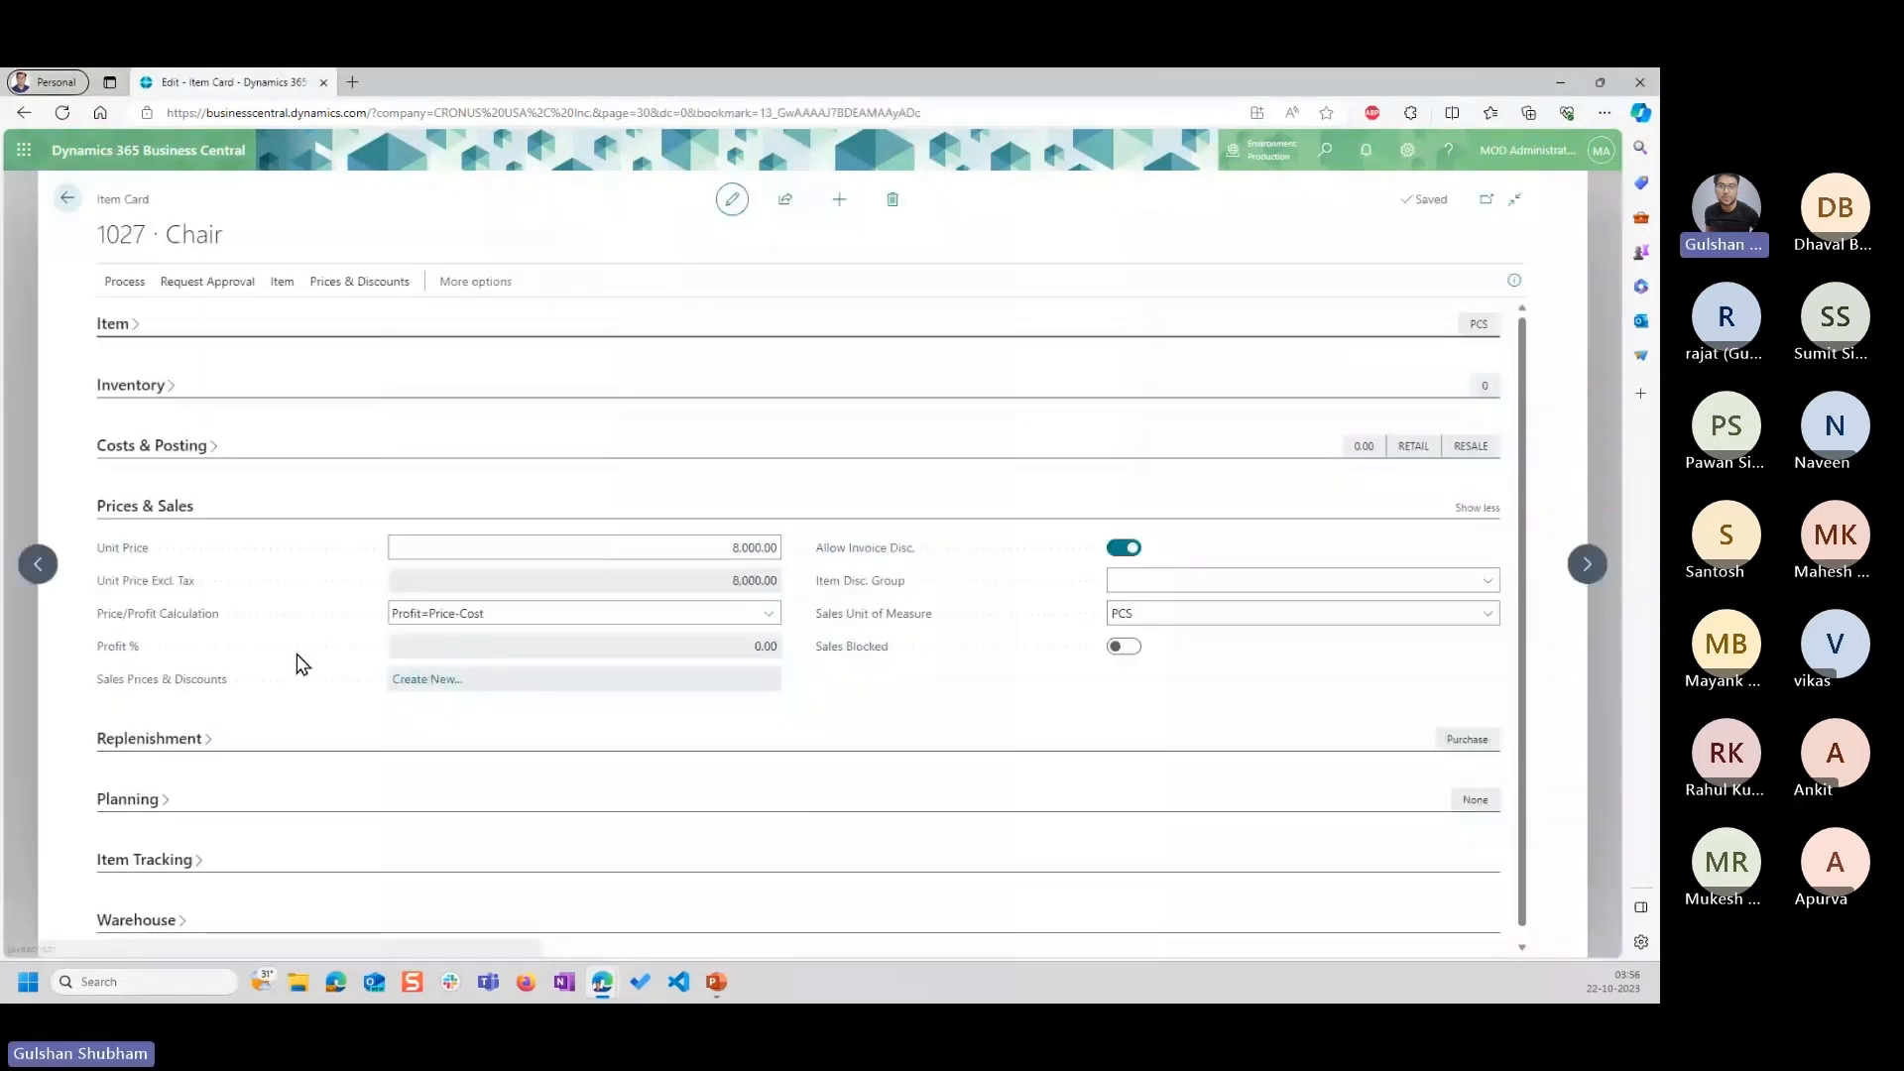
left_click(715, 550)
type("10,")
type("00")
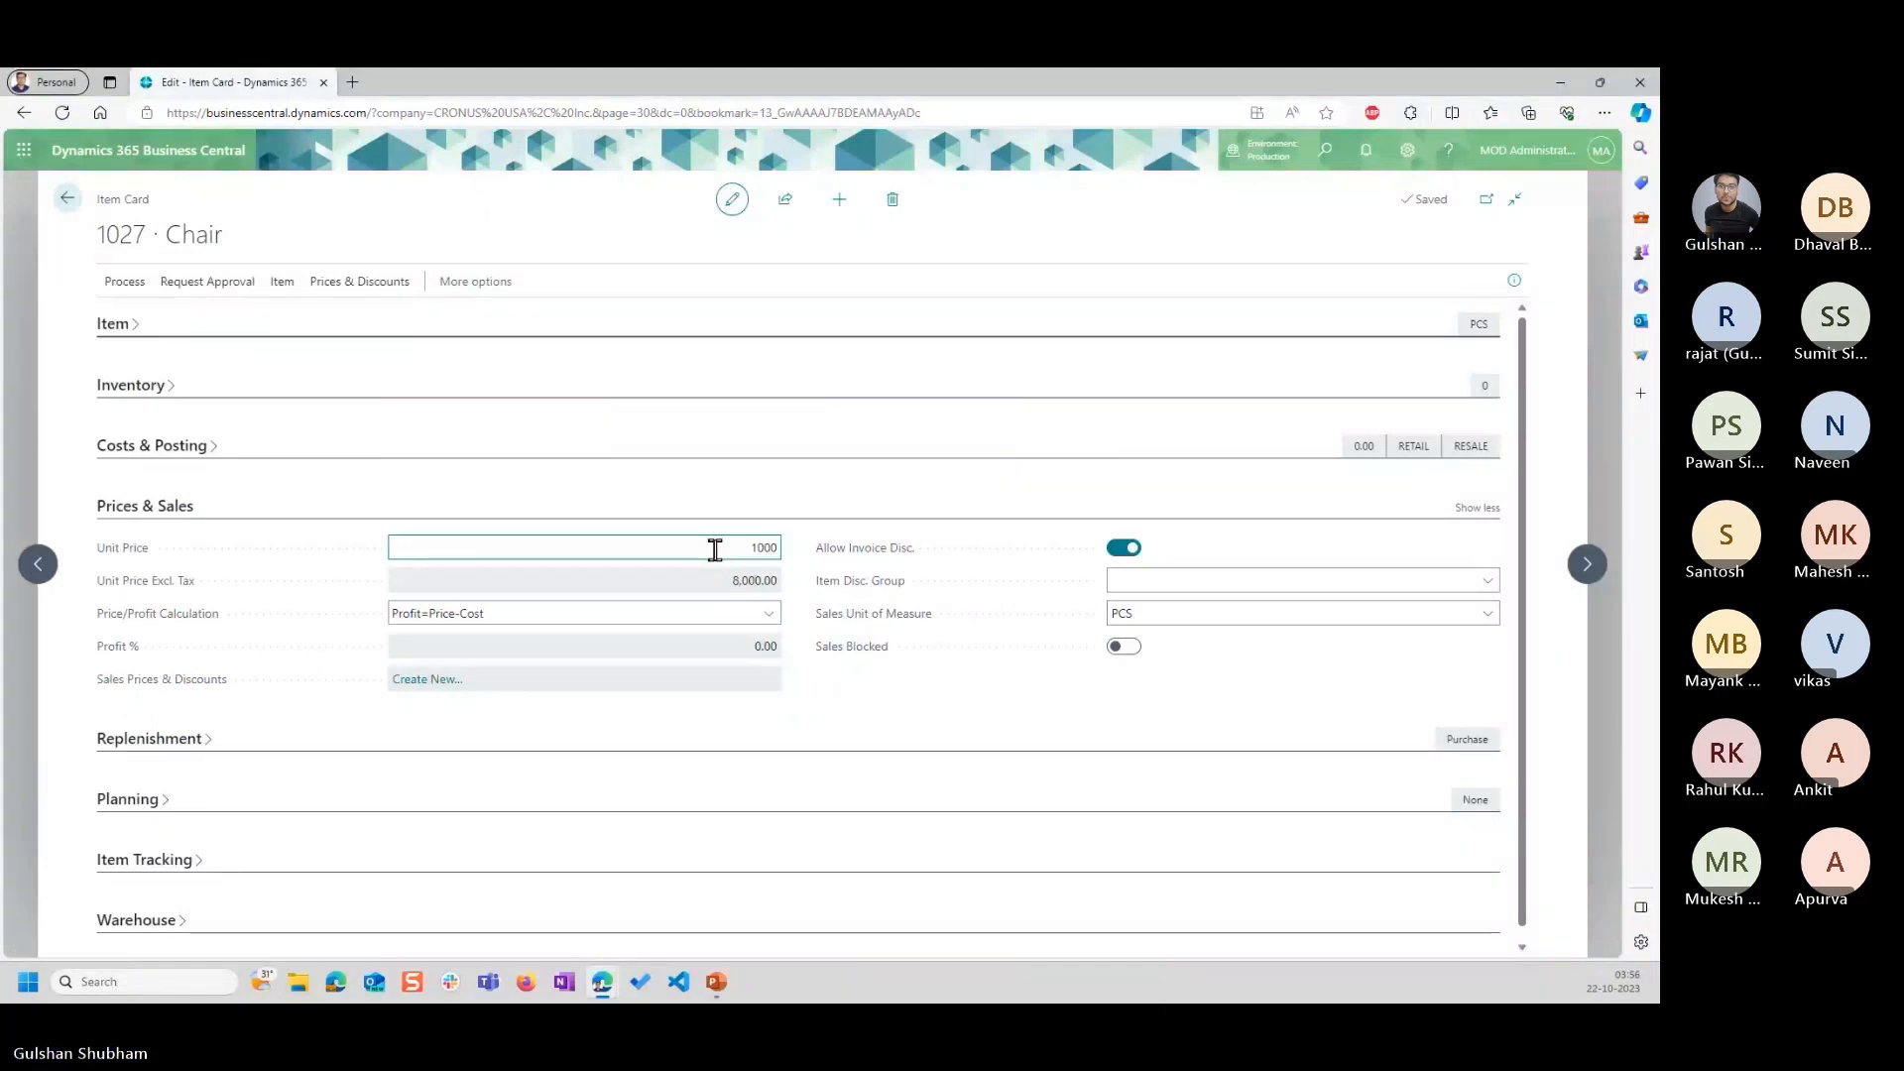
type("0")
key("Tab")
left_click(573, 481)
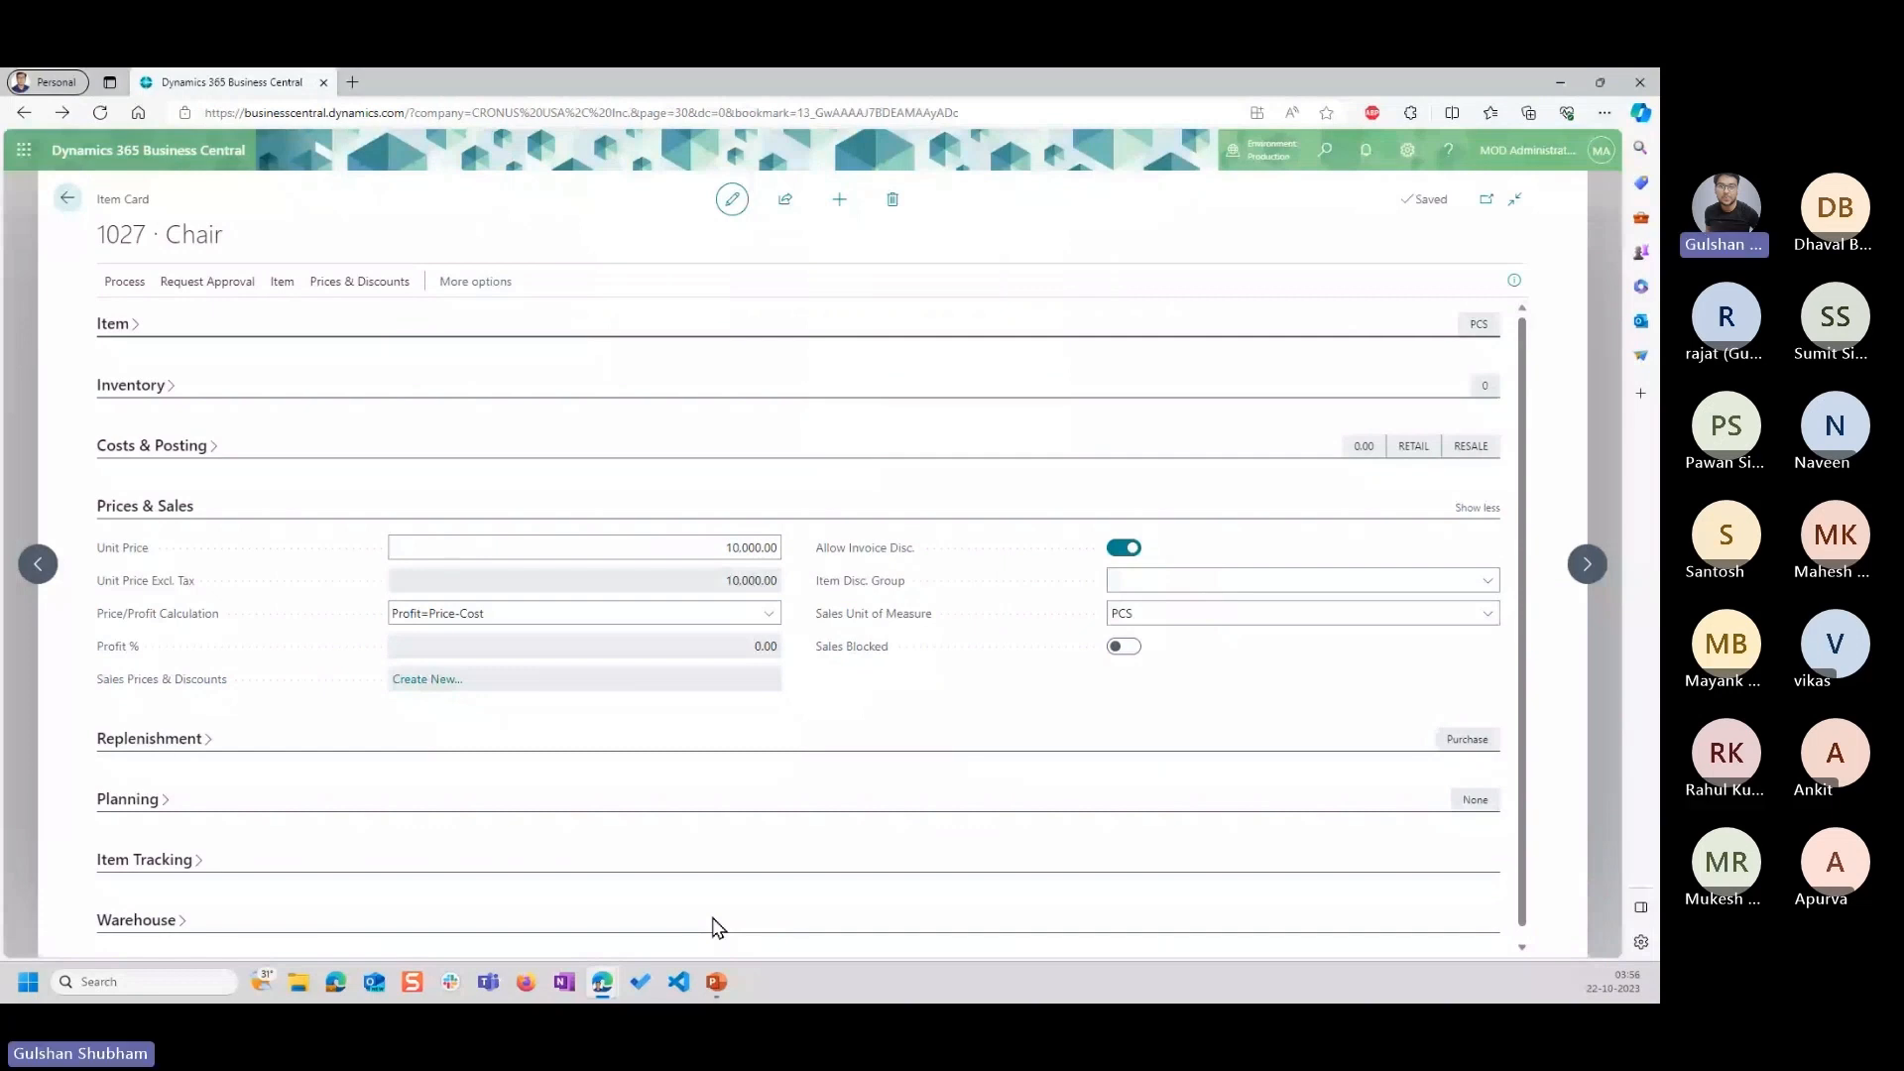
Switch to PowerPoint, view slide 5 about storing one price per item on item cards, and return to slide 4.
left_click(716, 981)
left_click(602, 438)
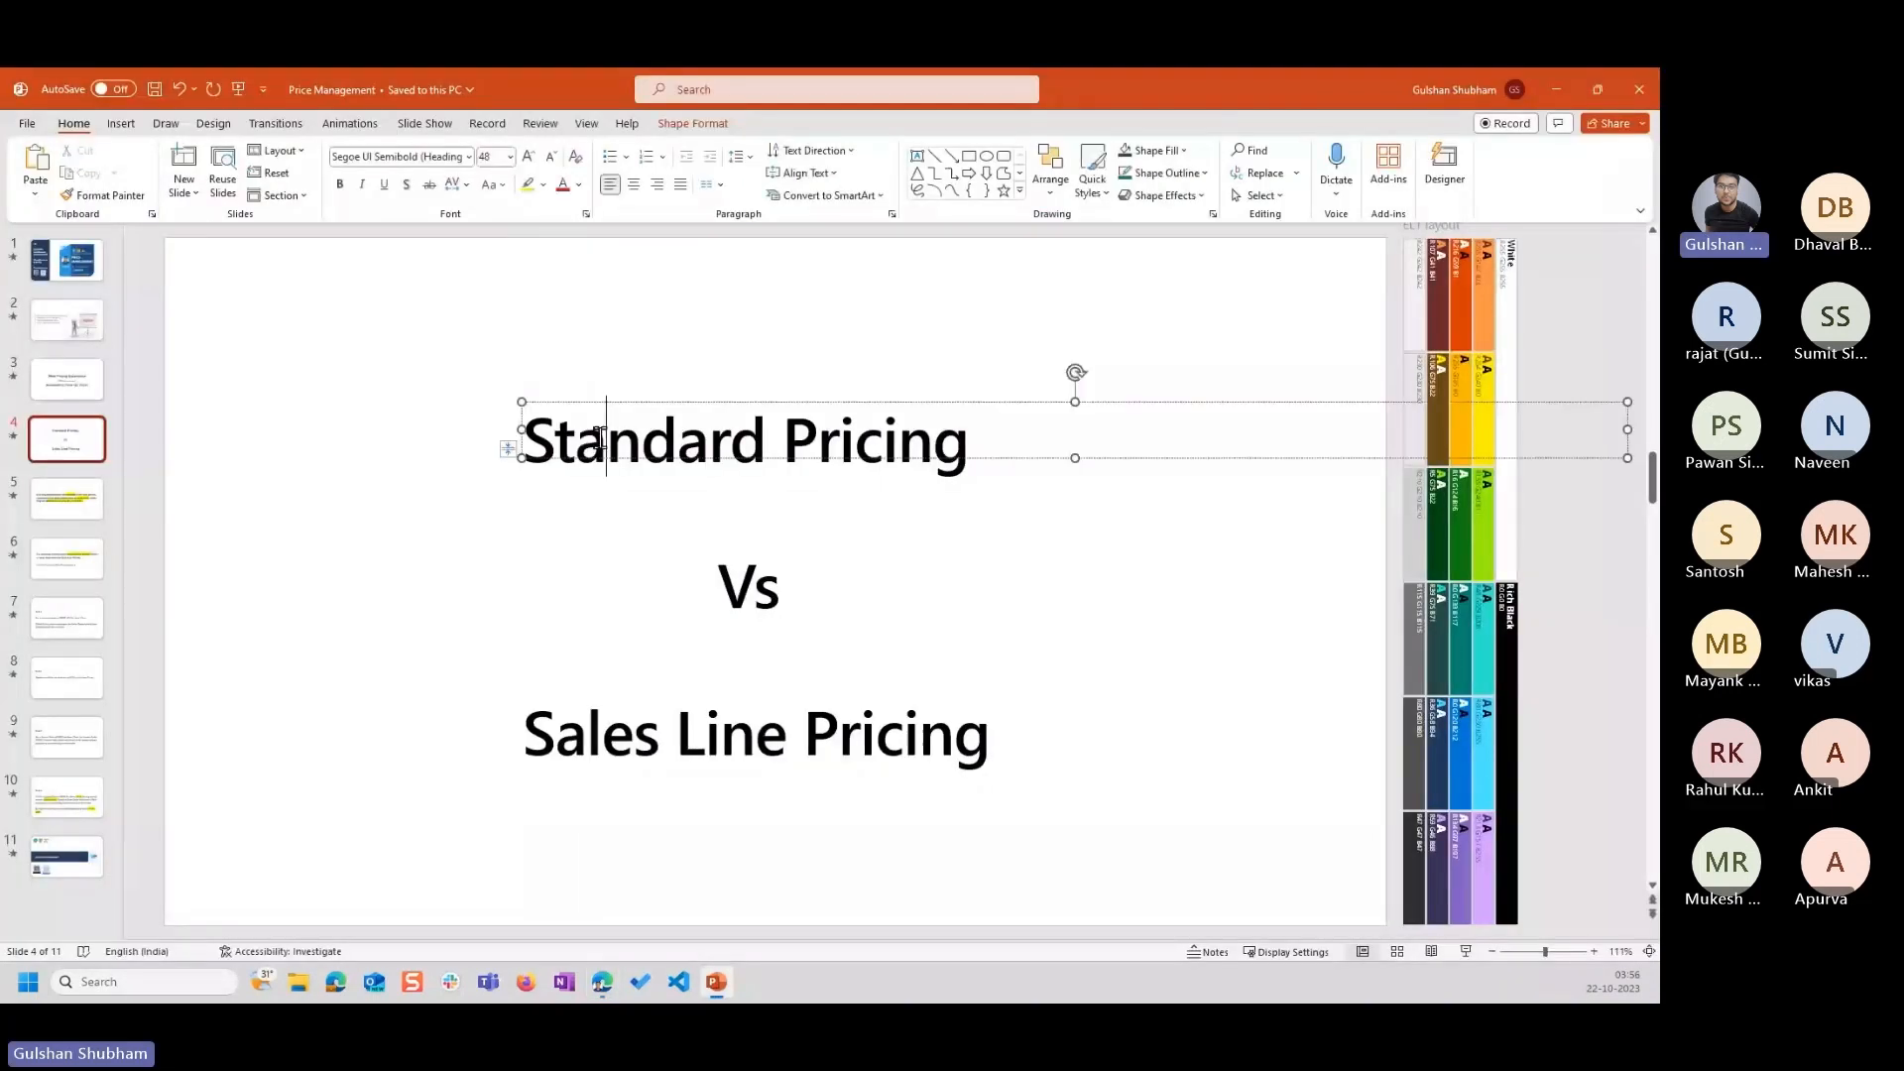
left_click(79, 498)
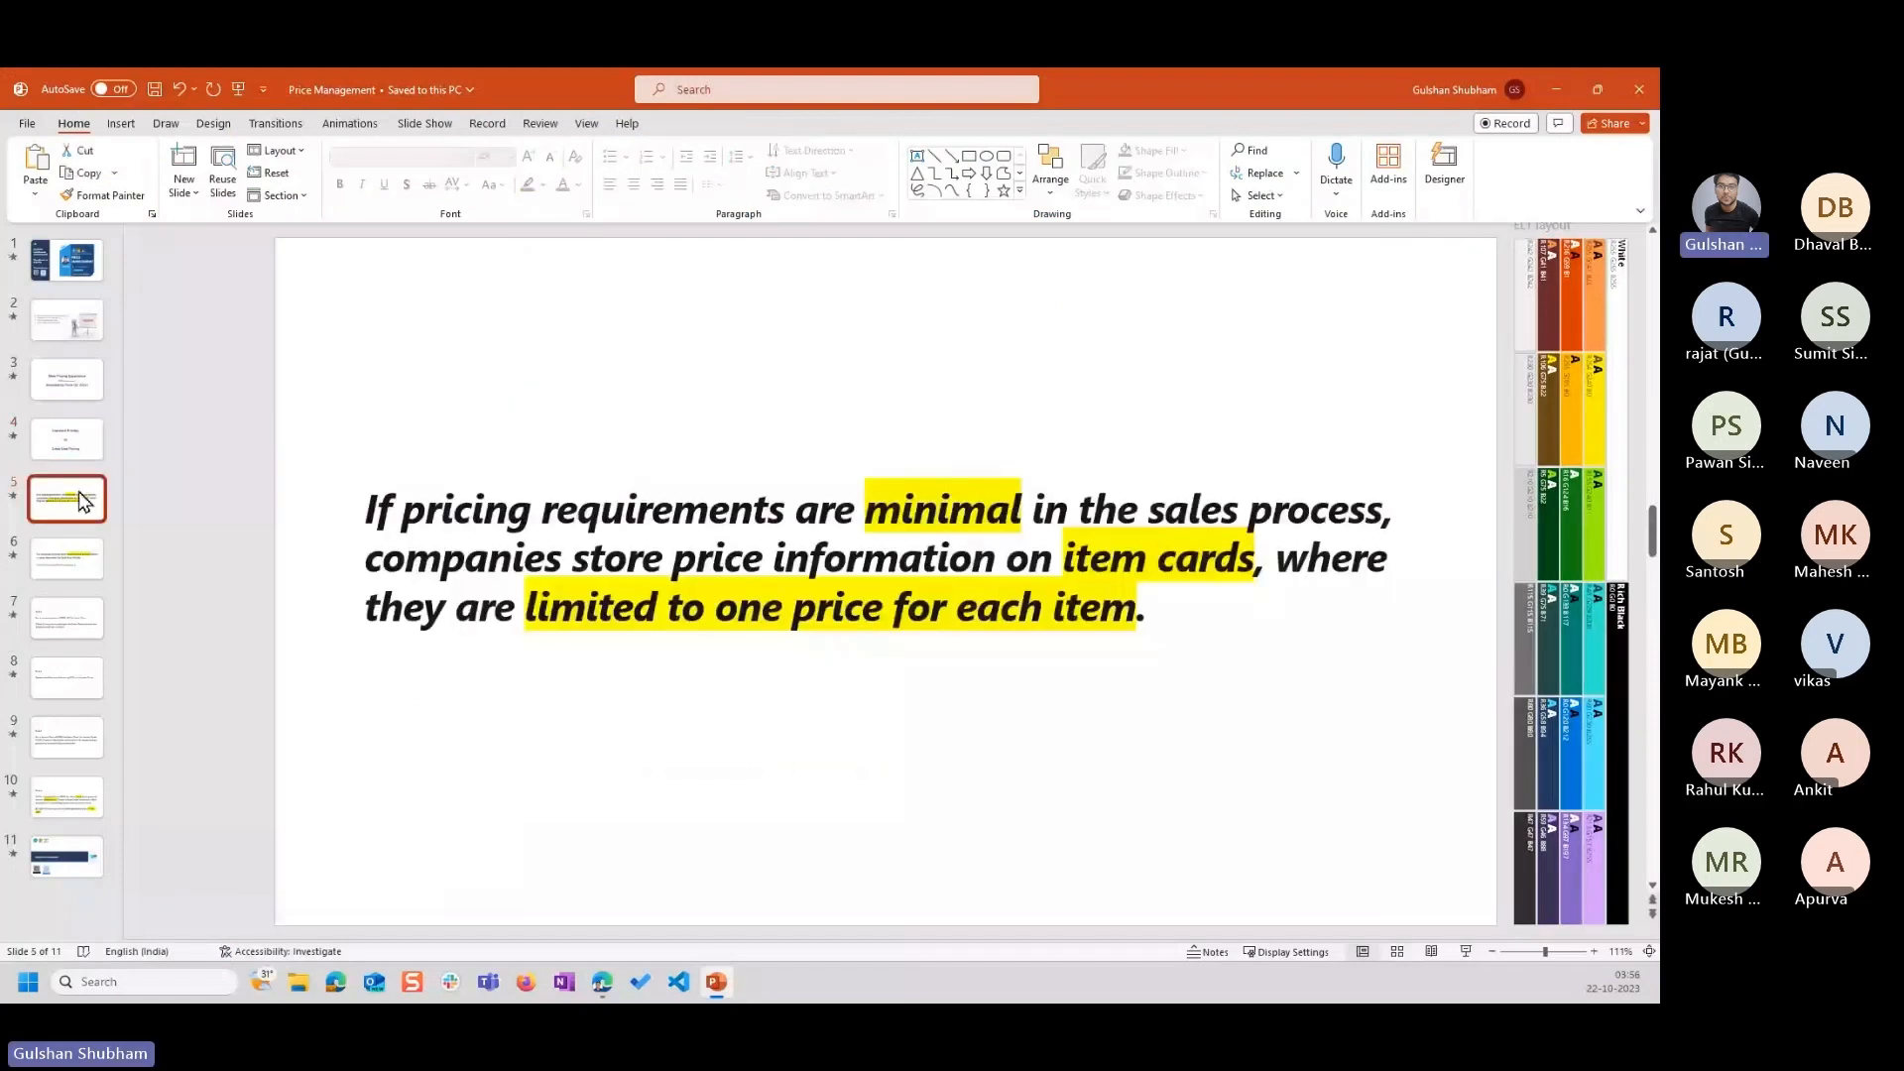
left_click(66, 438)
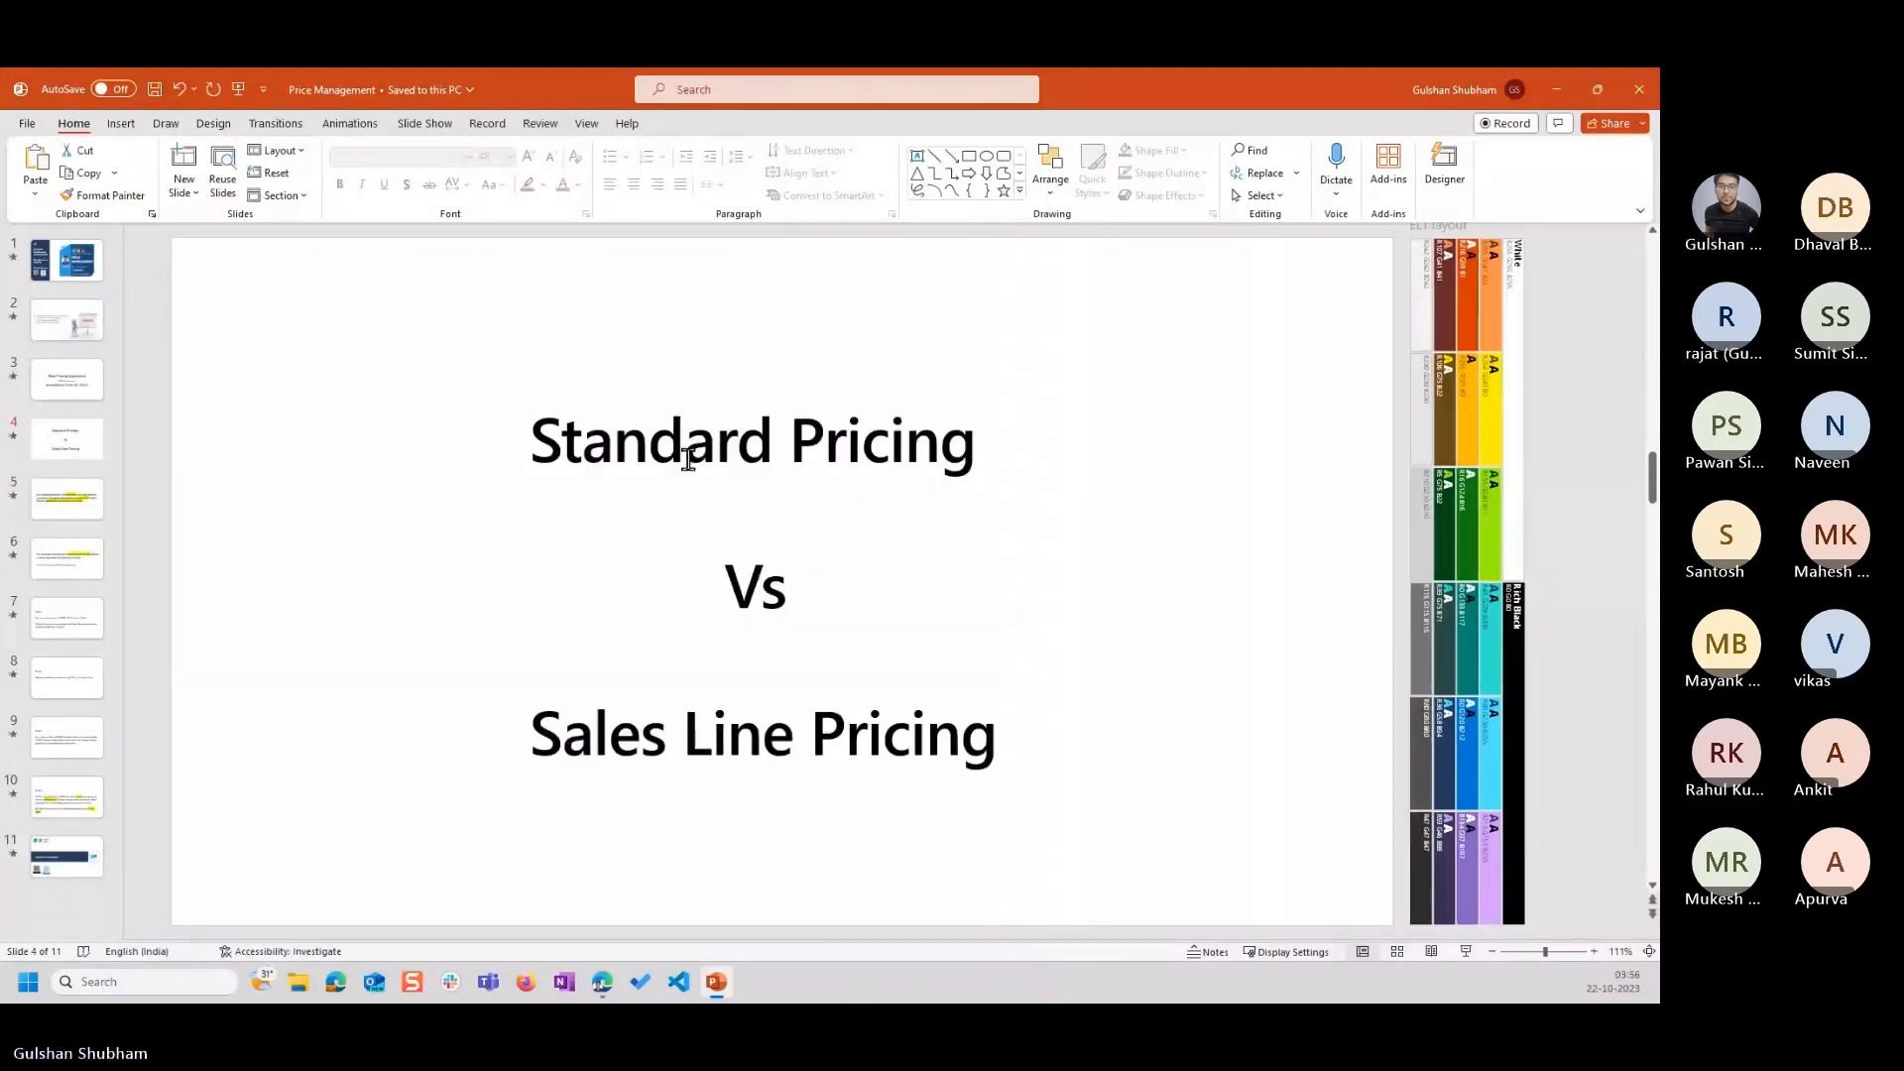
left_click(689, 458)
left_click(663, 436)
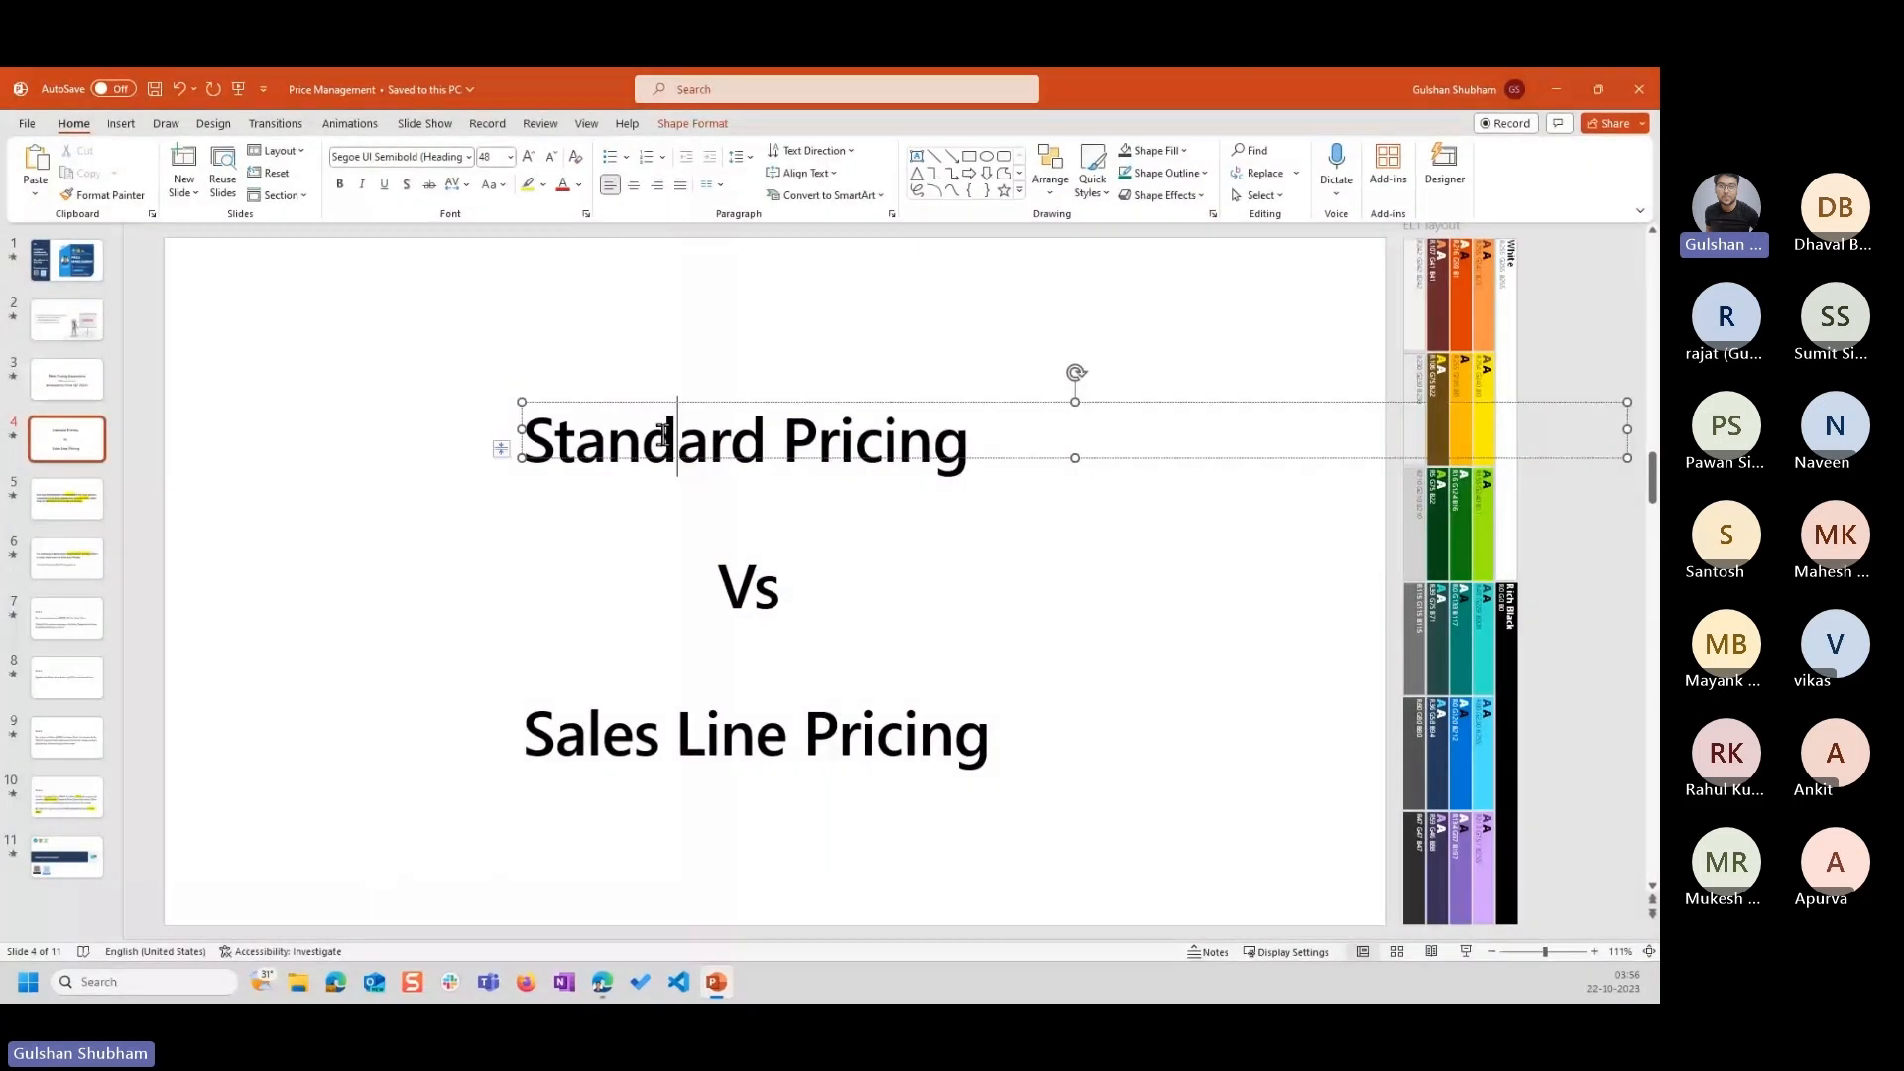
key("ctrl+a")
left_click(963, 443)
left_click(765, 442)
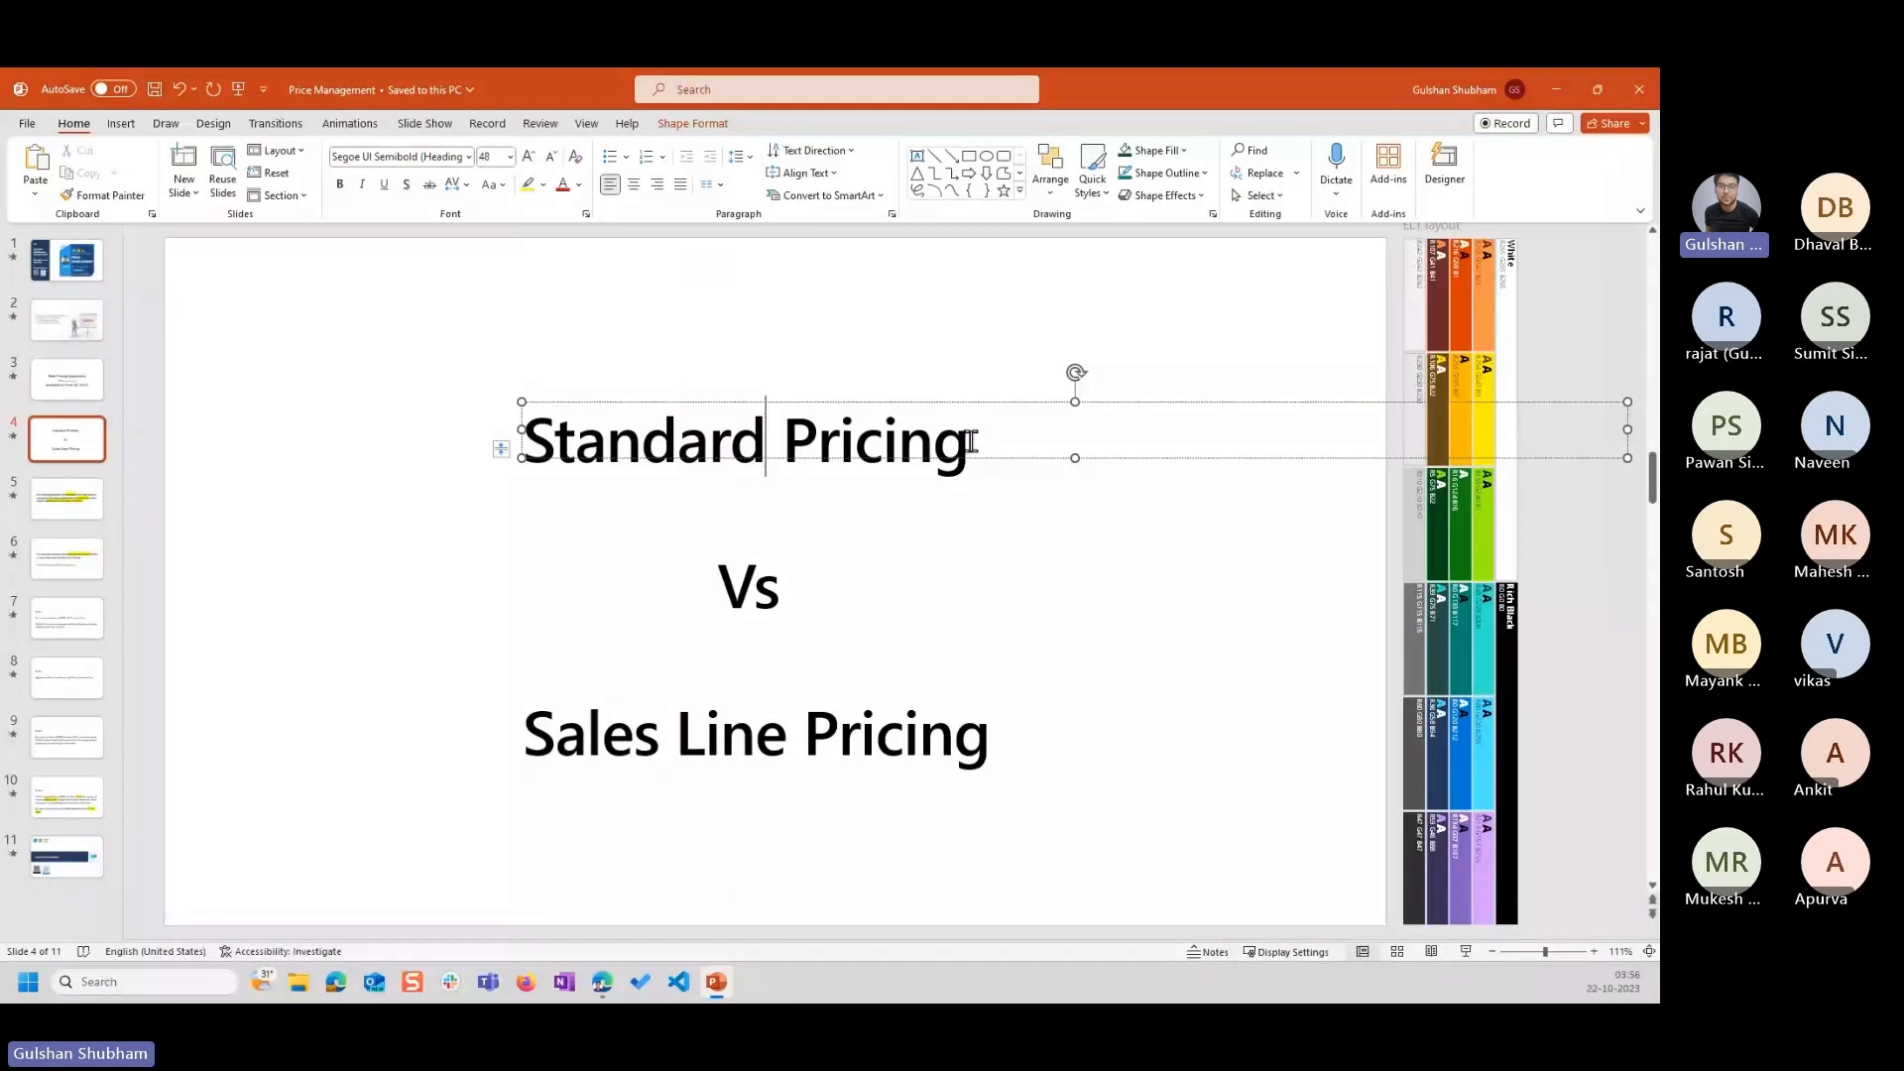
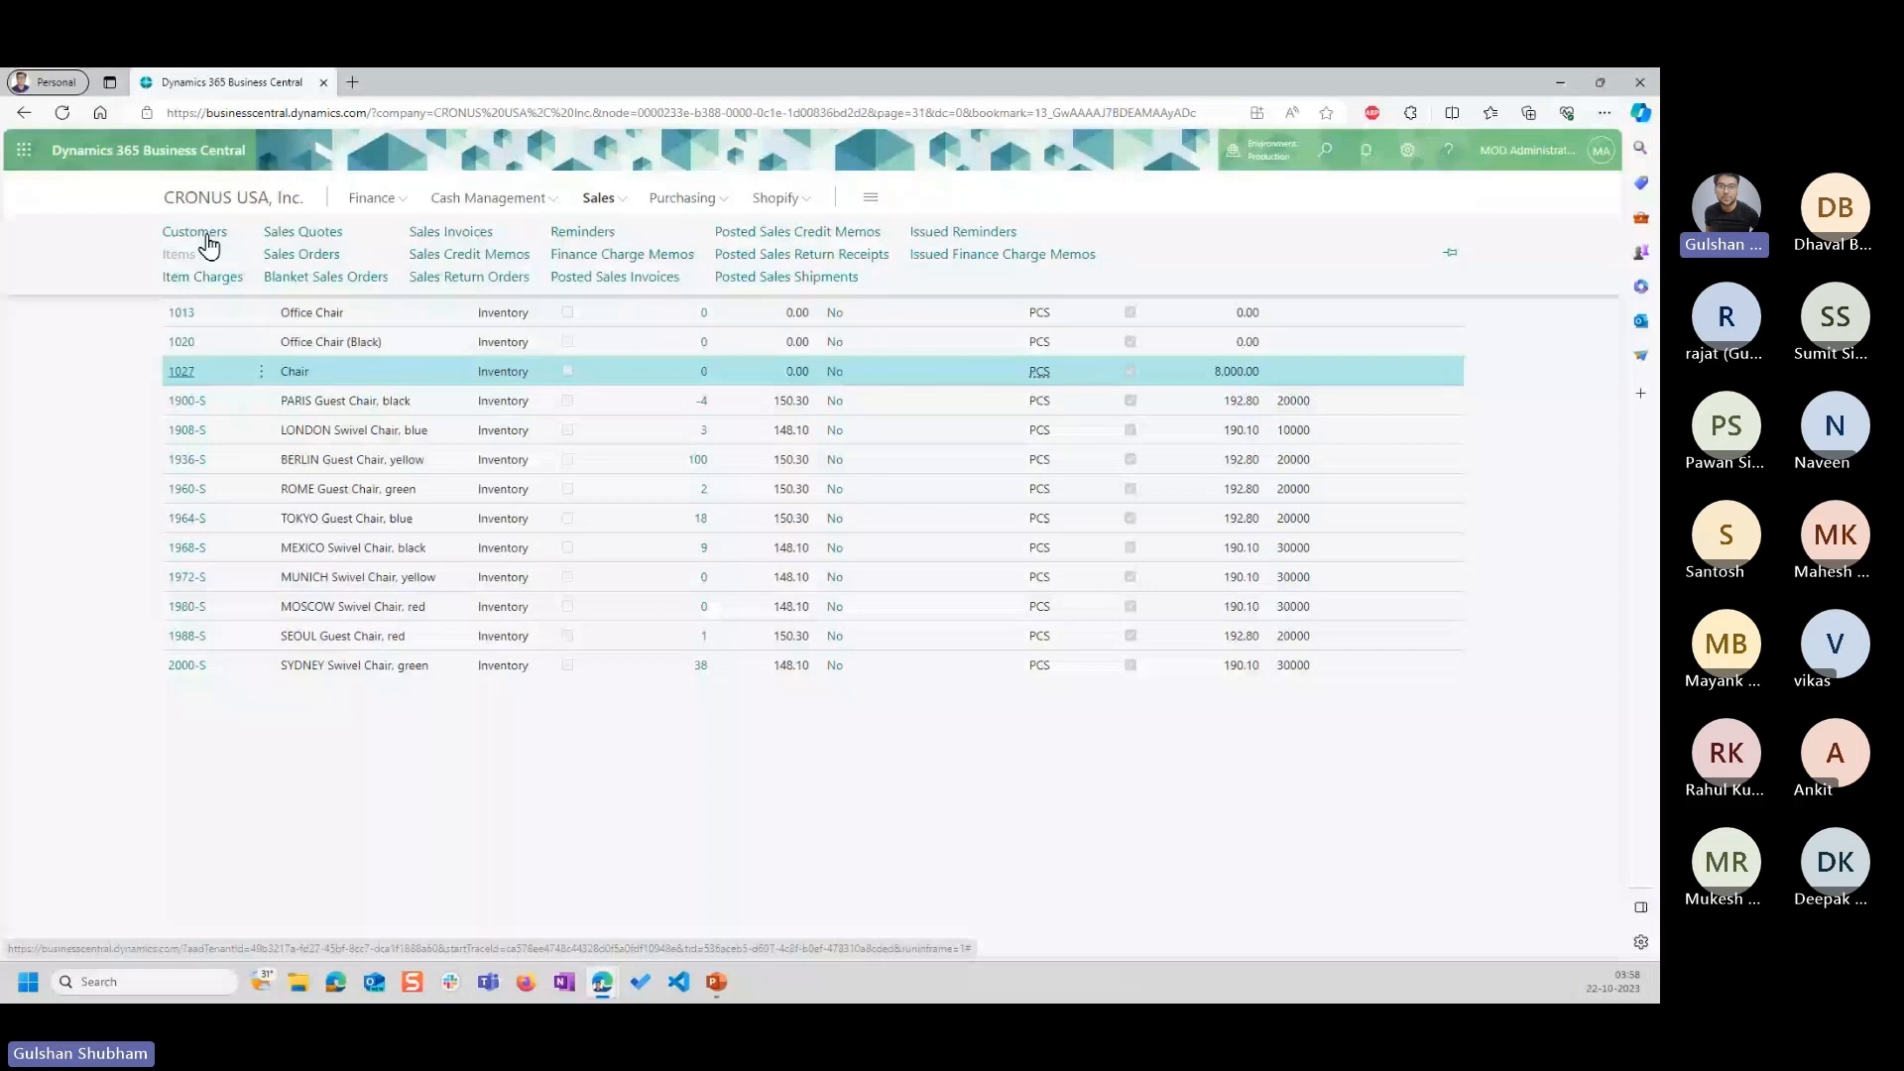
Open the customer card of Adatum Corporation from the customer list and bring up its sales prices.
left_click(198, 233)
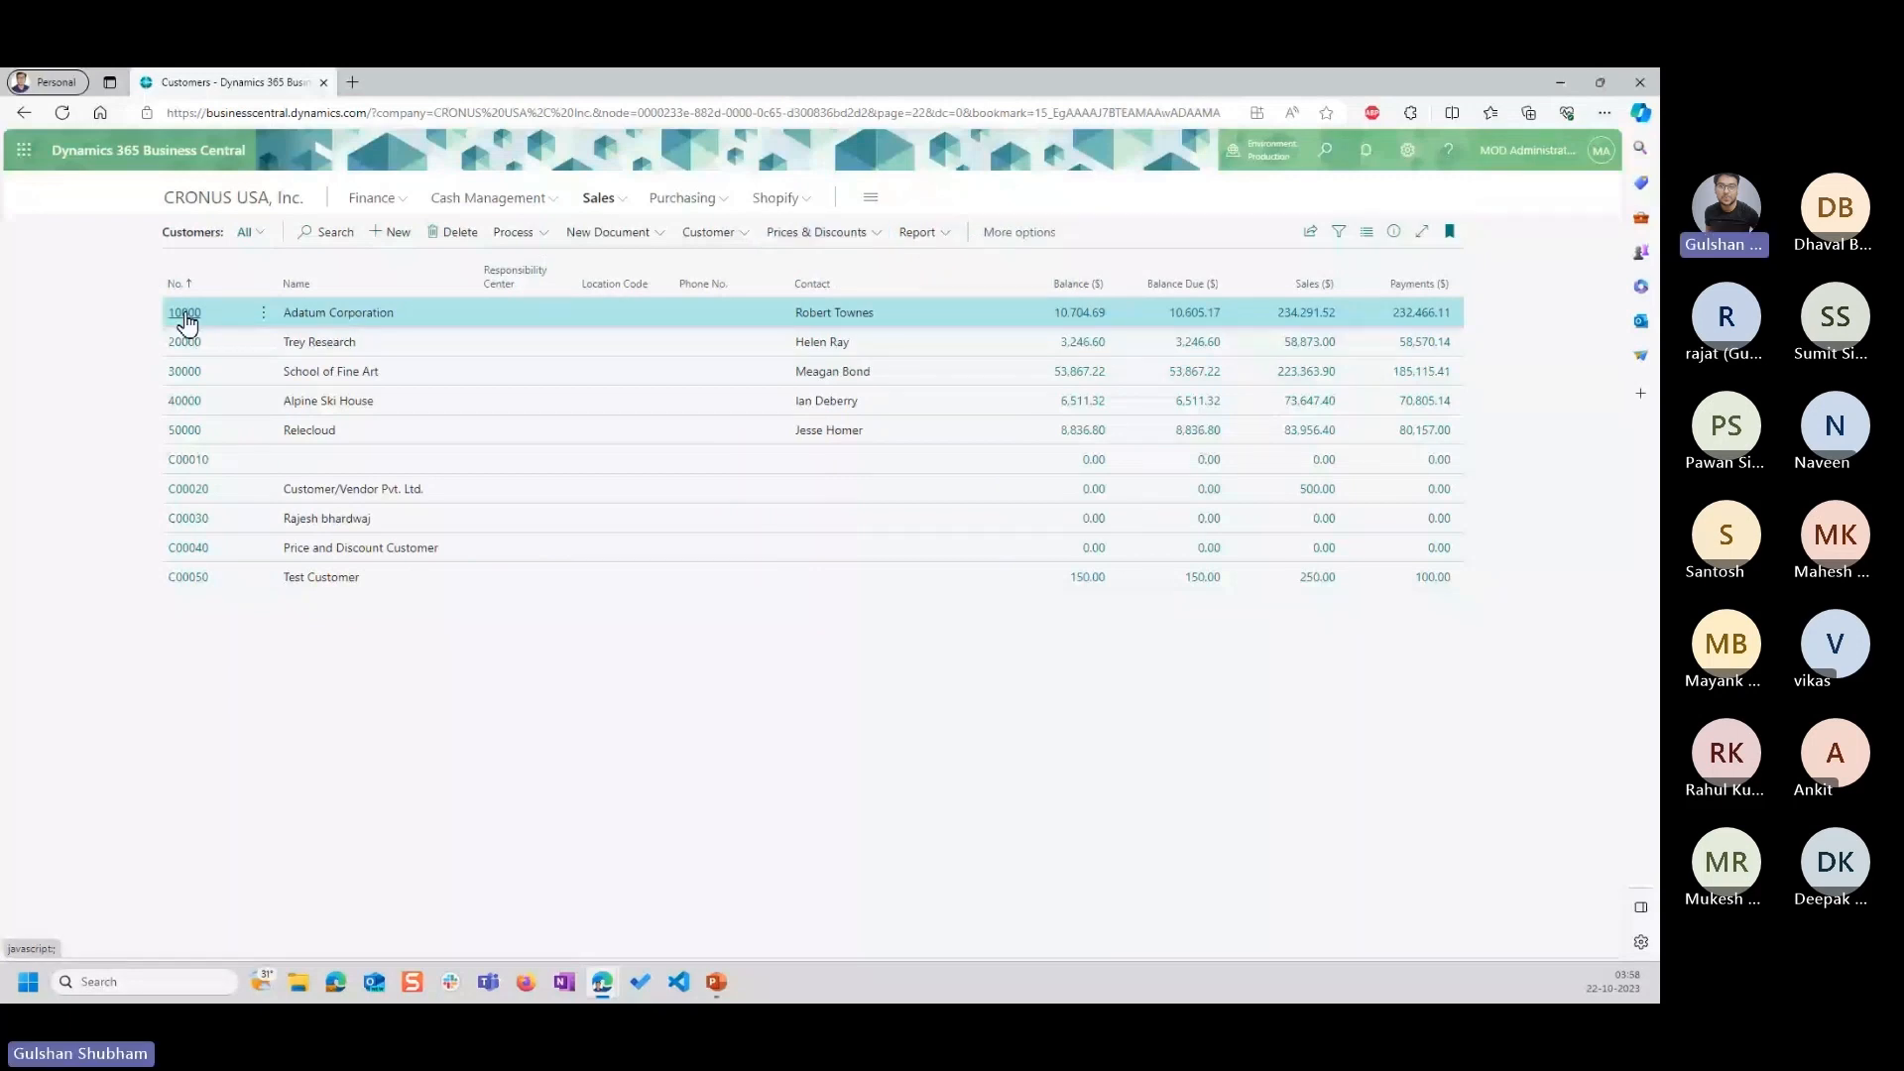
left_click(184, 314)
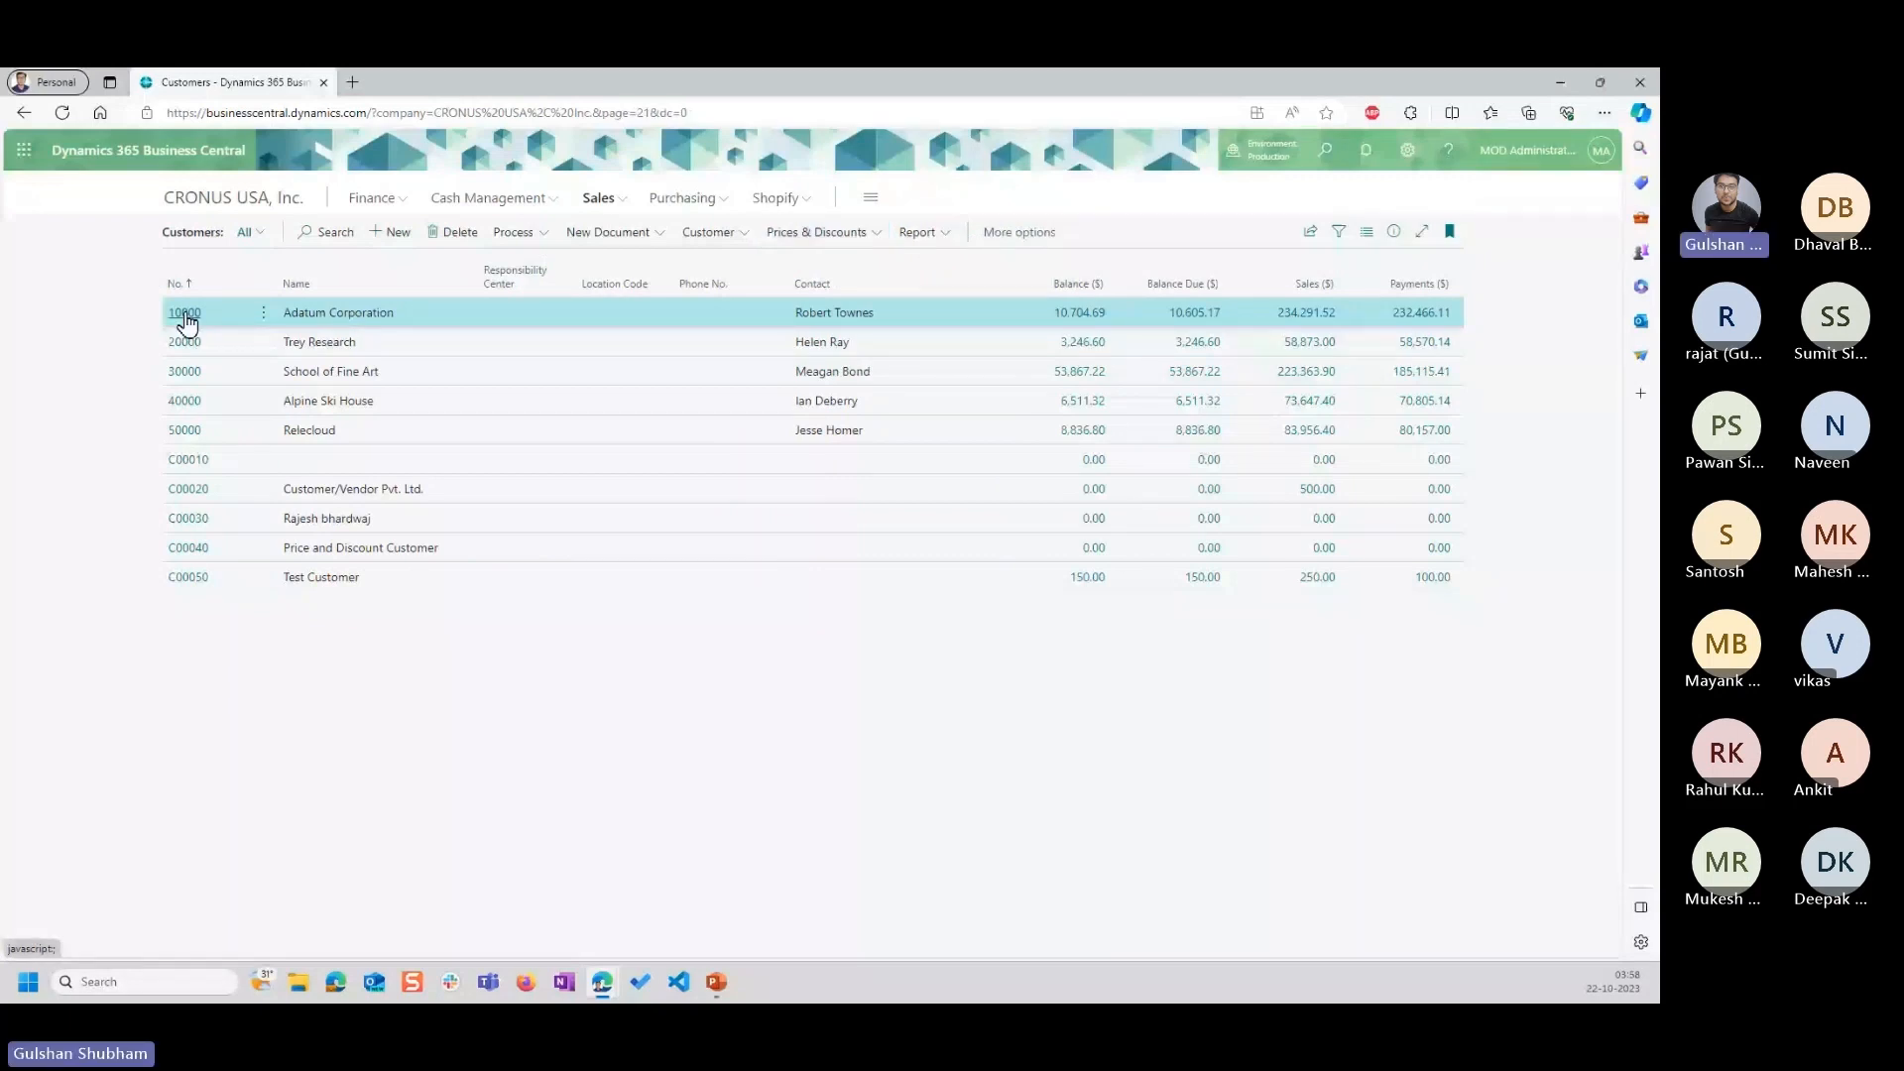
left_click(451, 288)
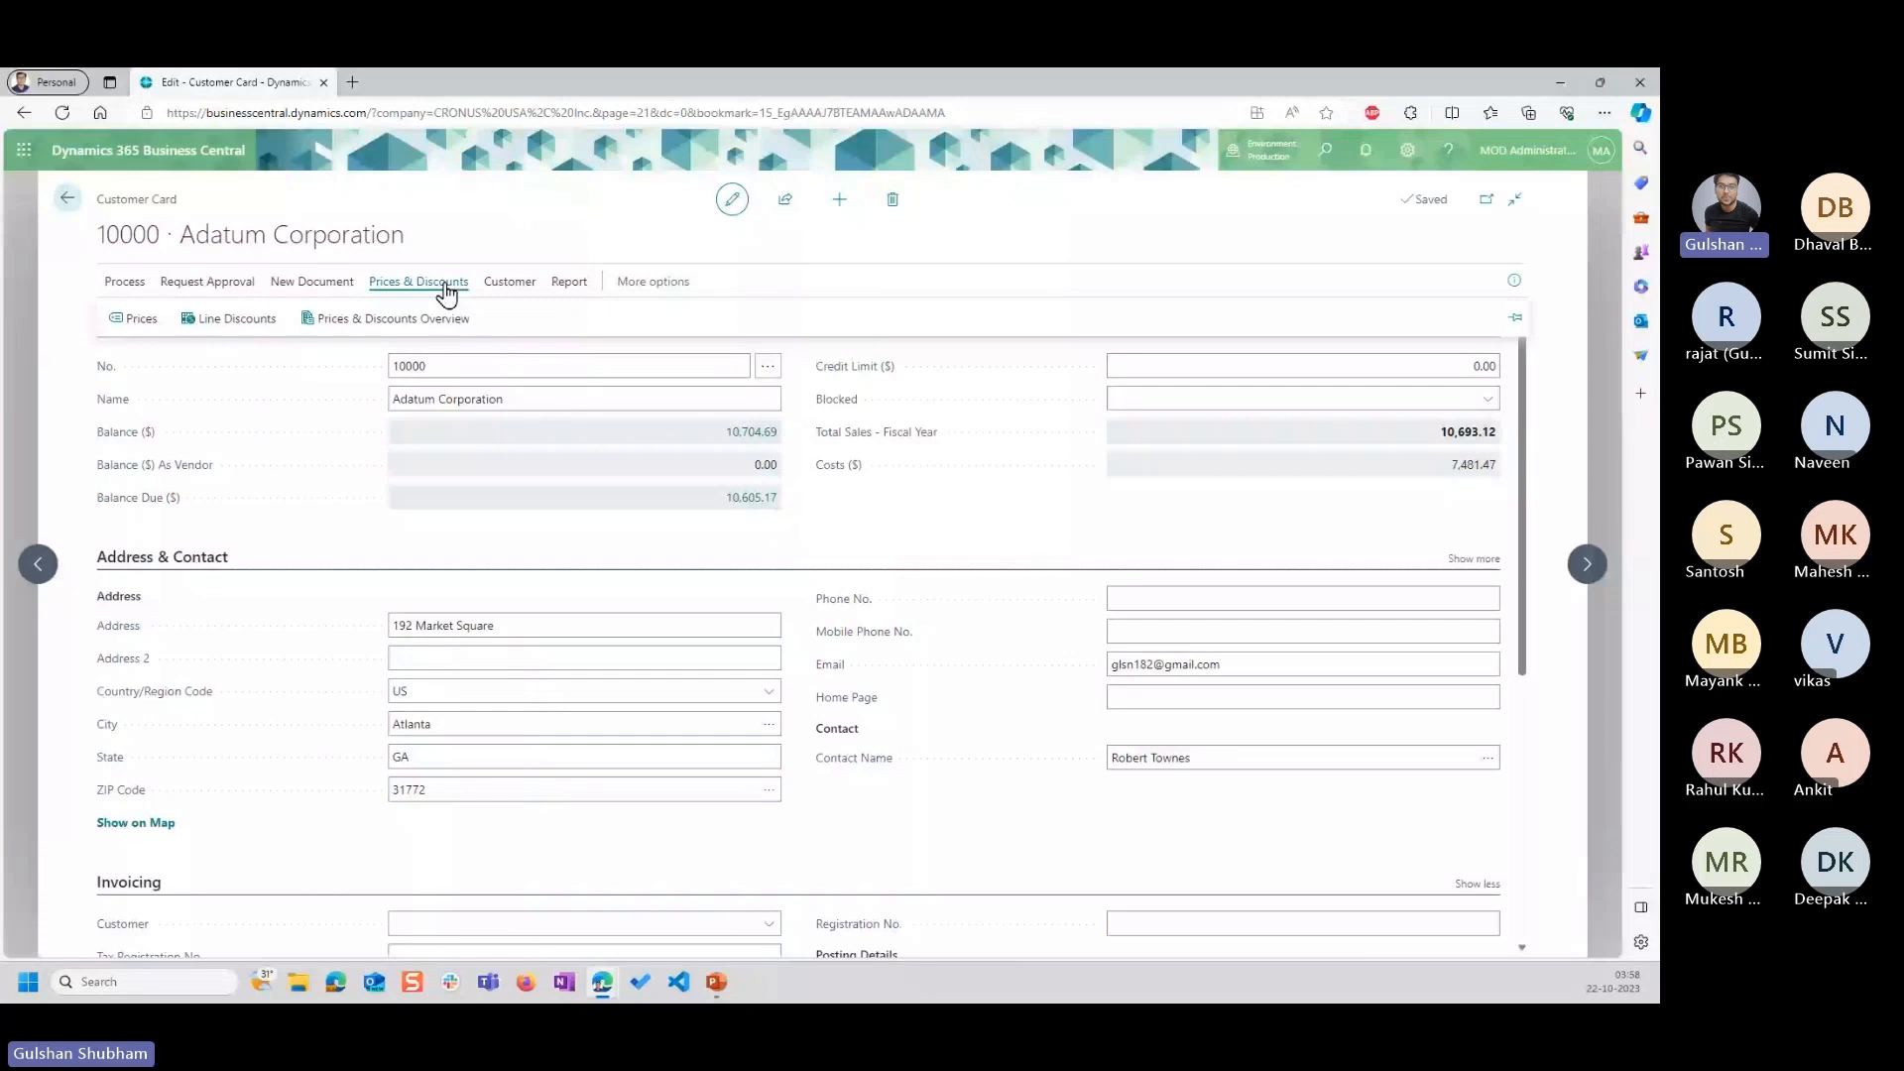
left_click(135, 318)
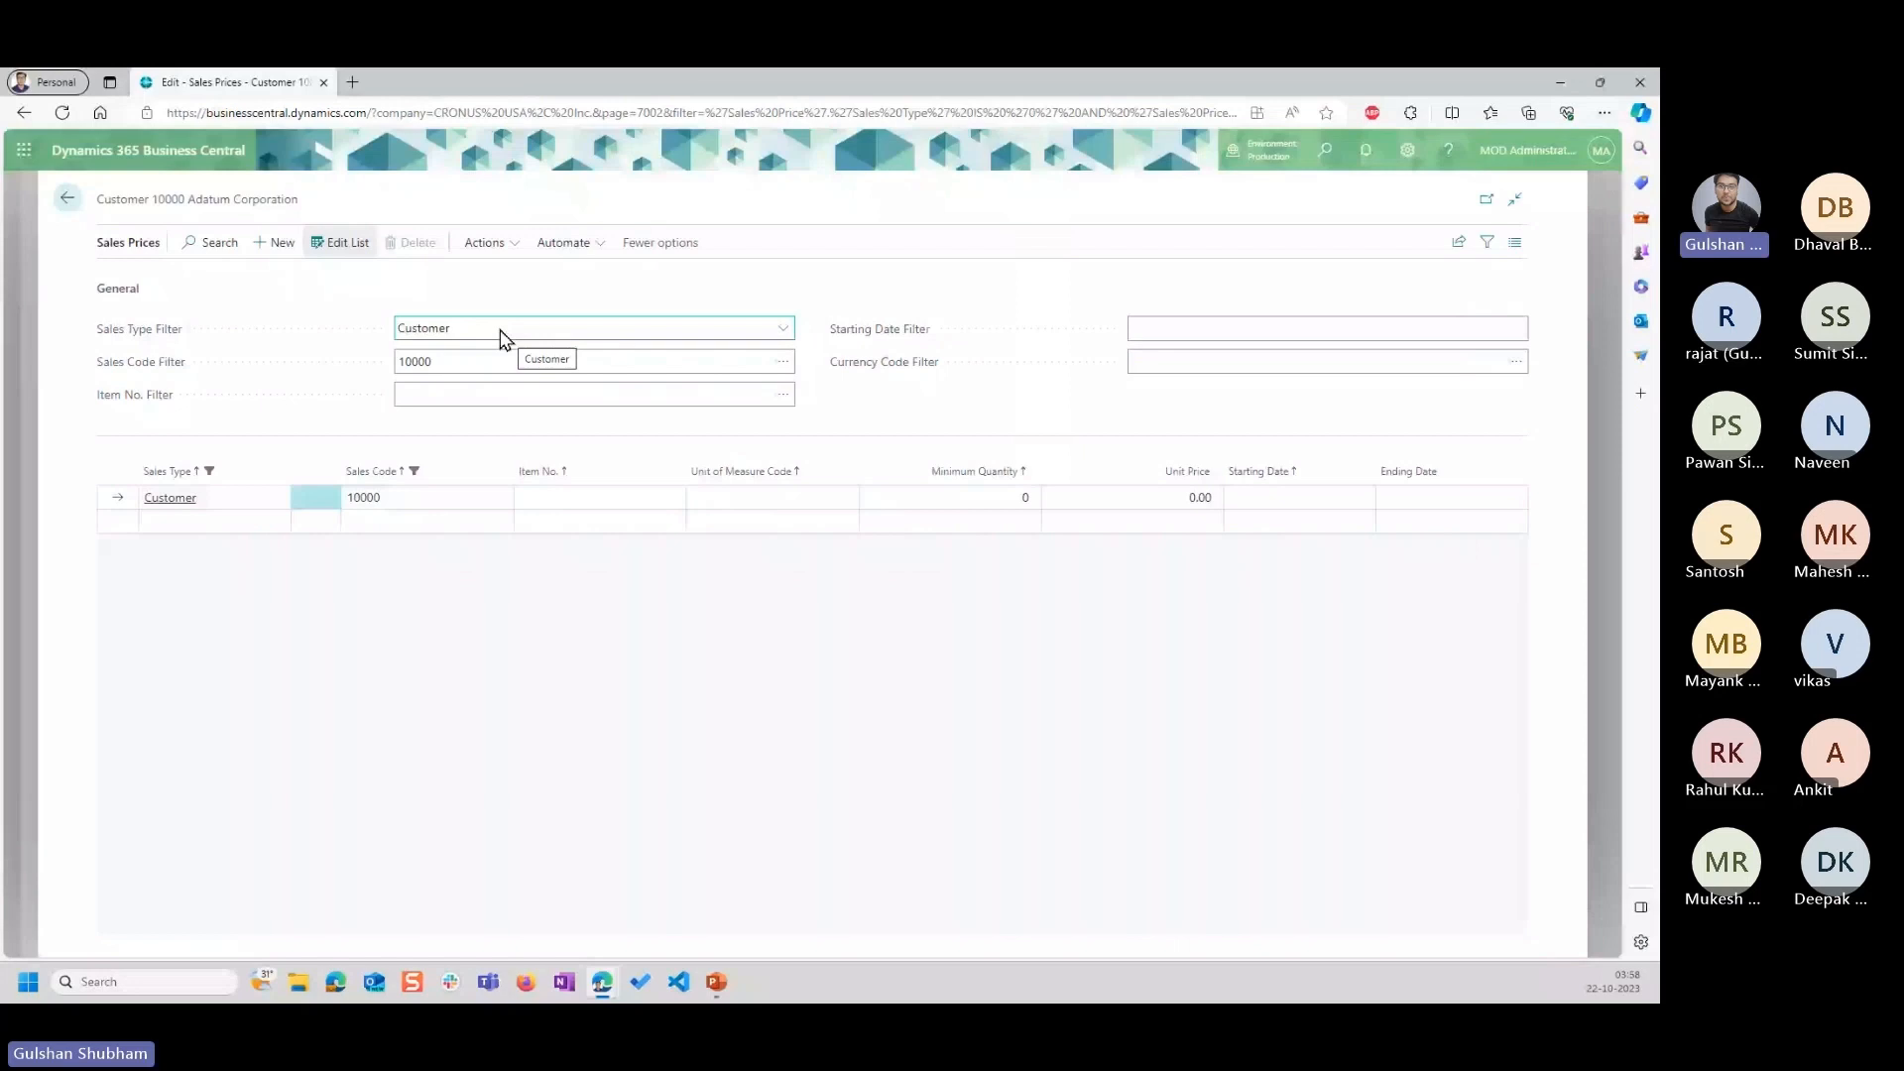
left_click(474, 359)
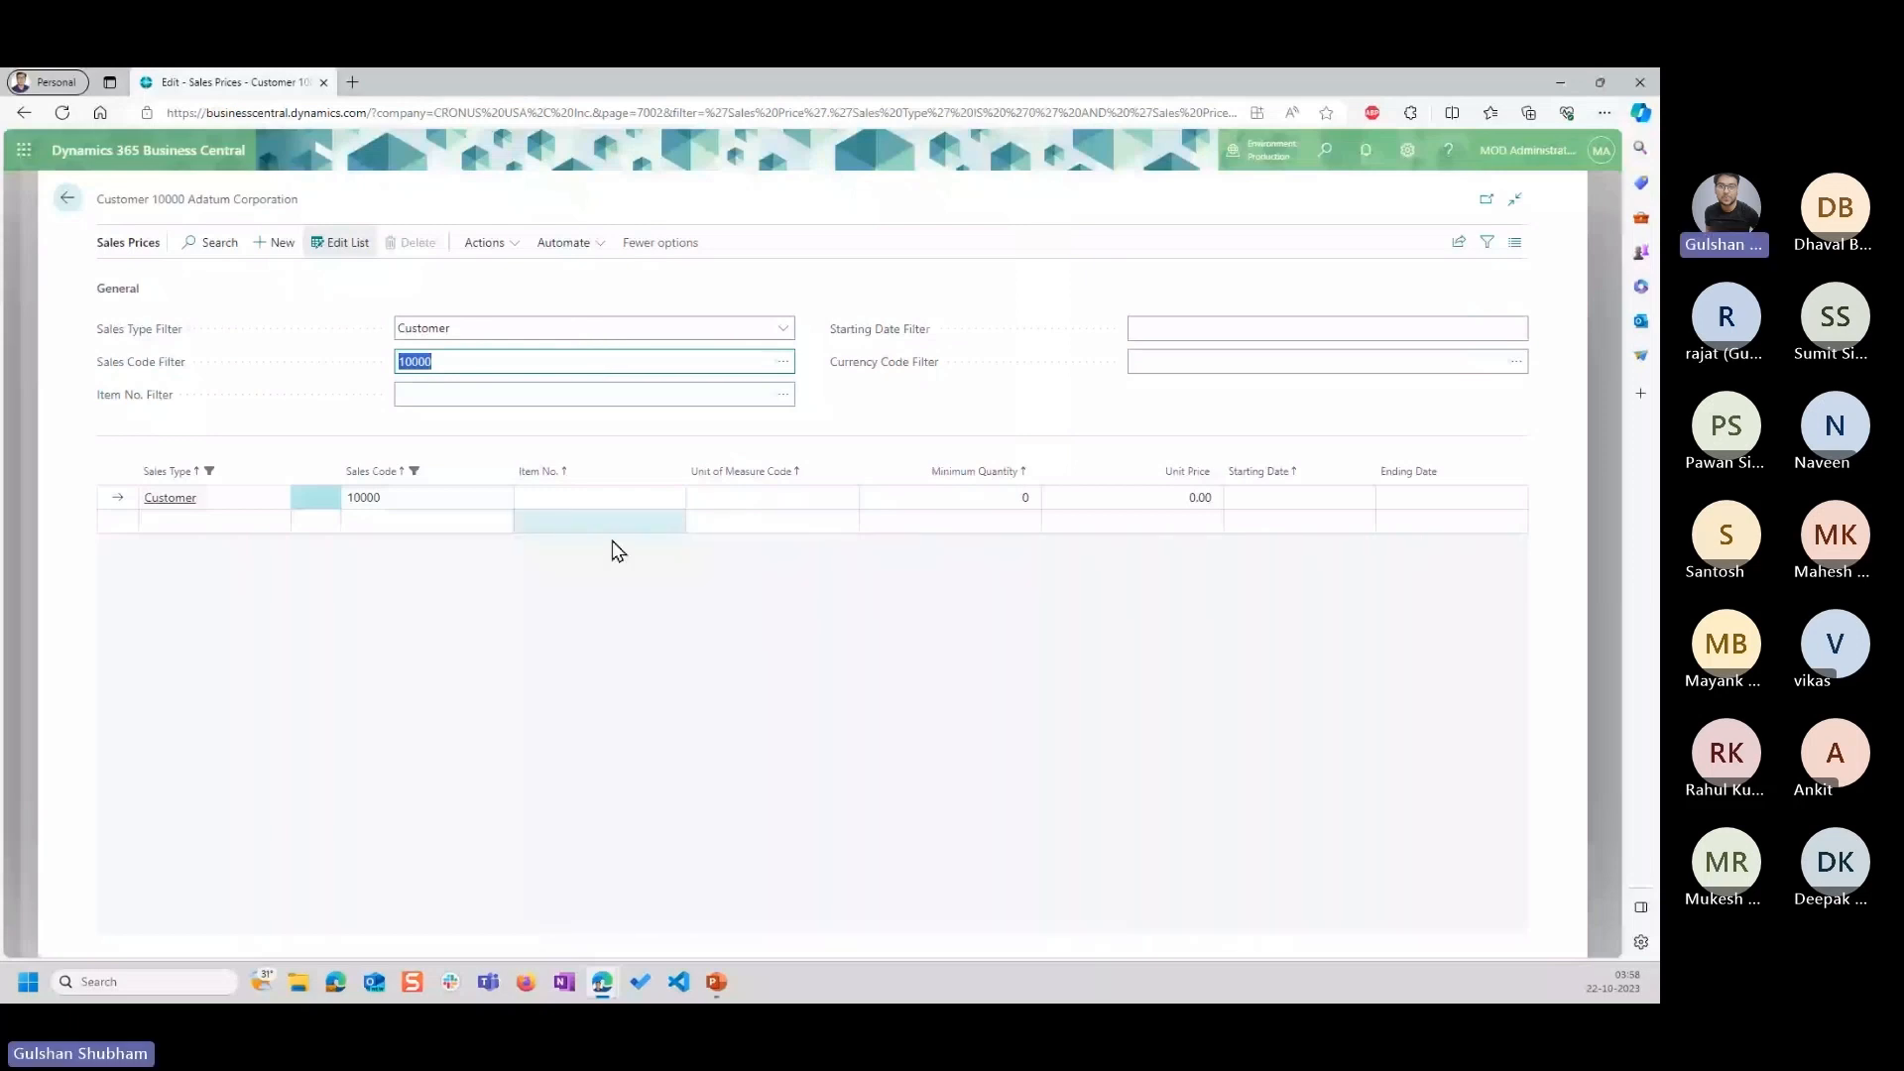
Add a customer-specific sales price line for the Chair, item 1027, with a unit price of 9000.
key("alt+Tab")
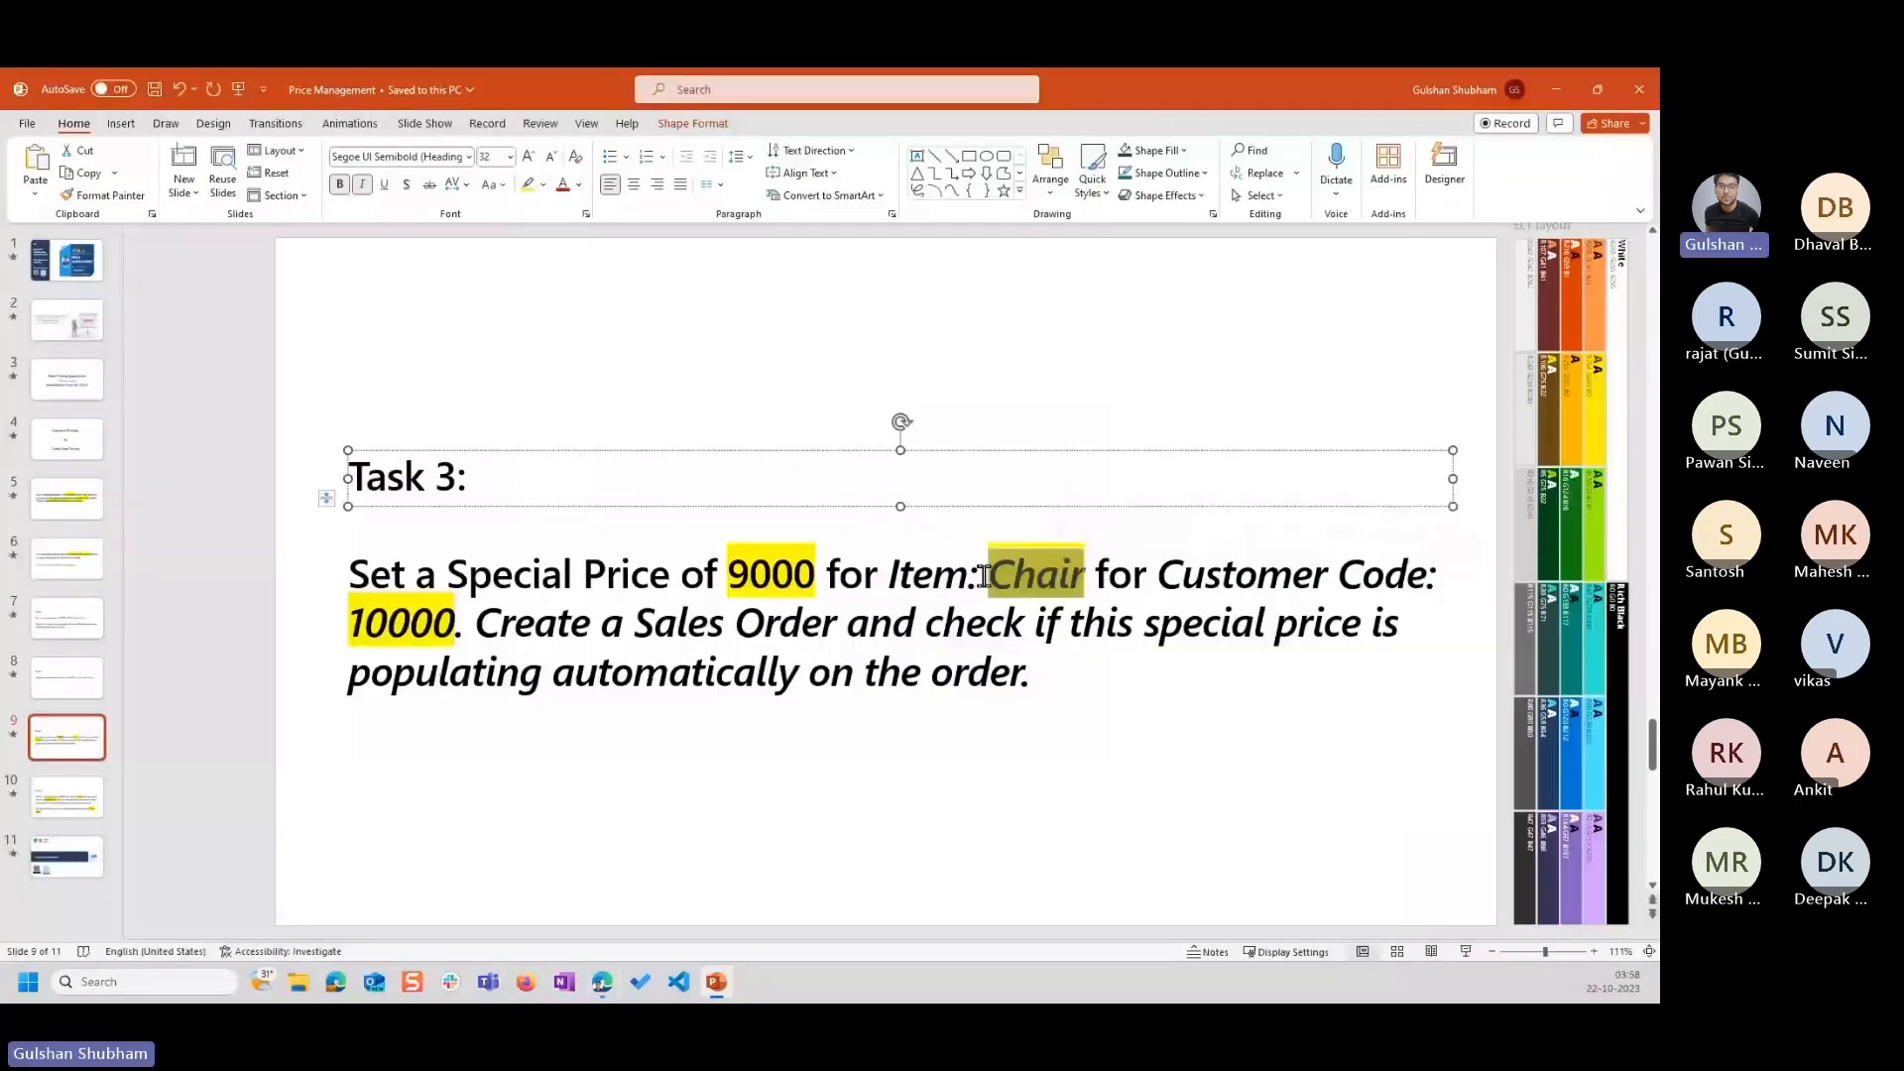
key("alt+Tab")
type("chai")
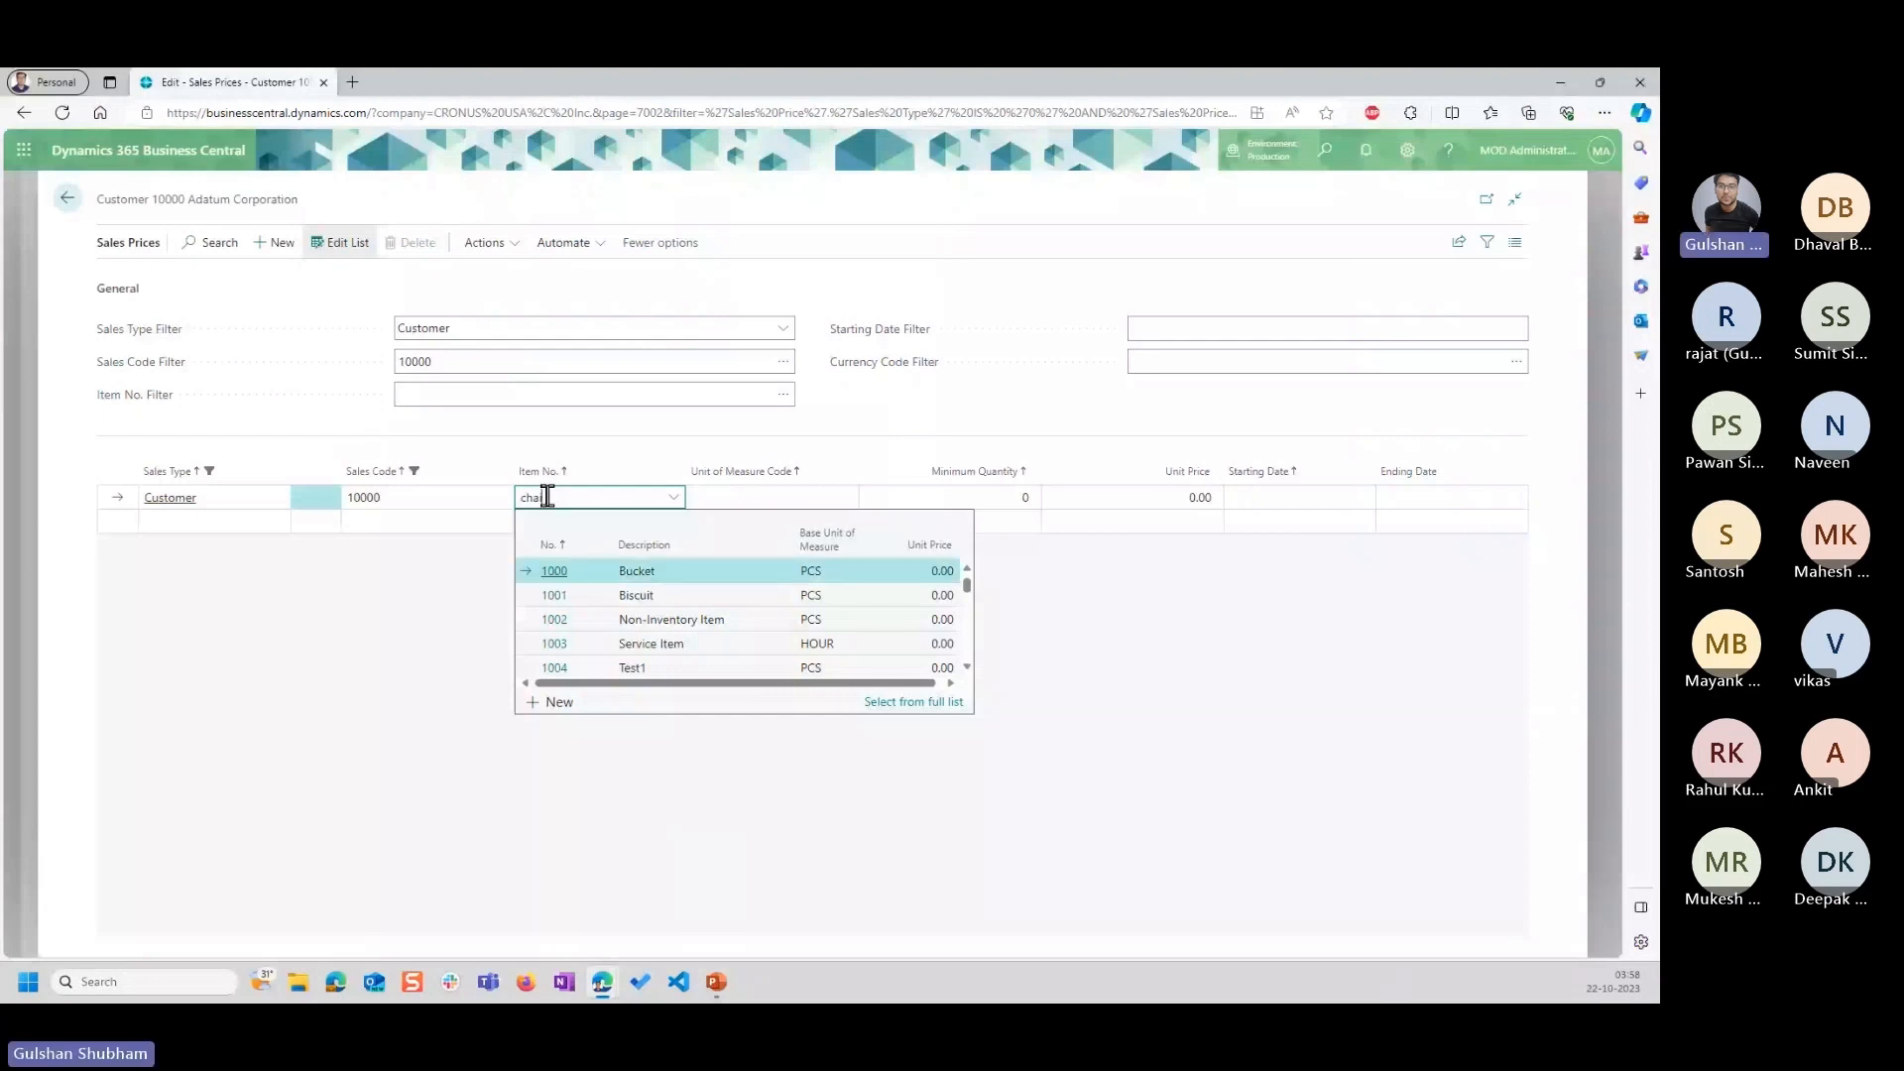
type("r")
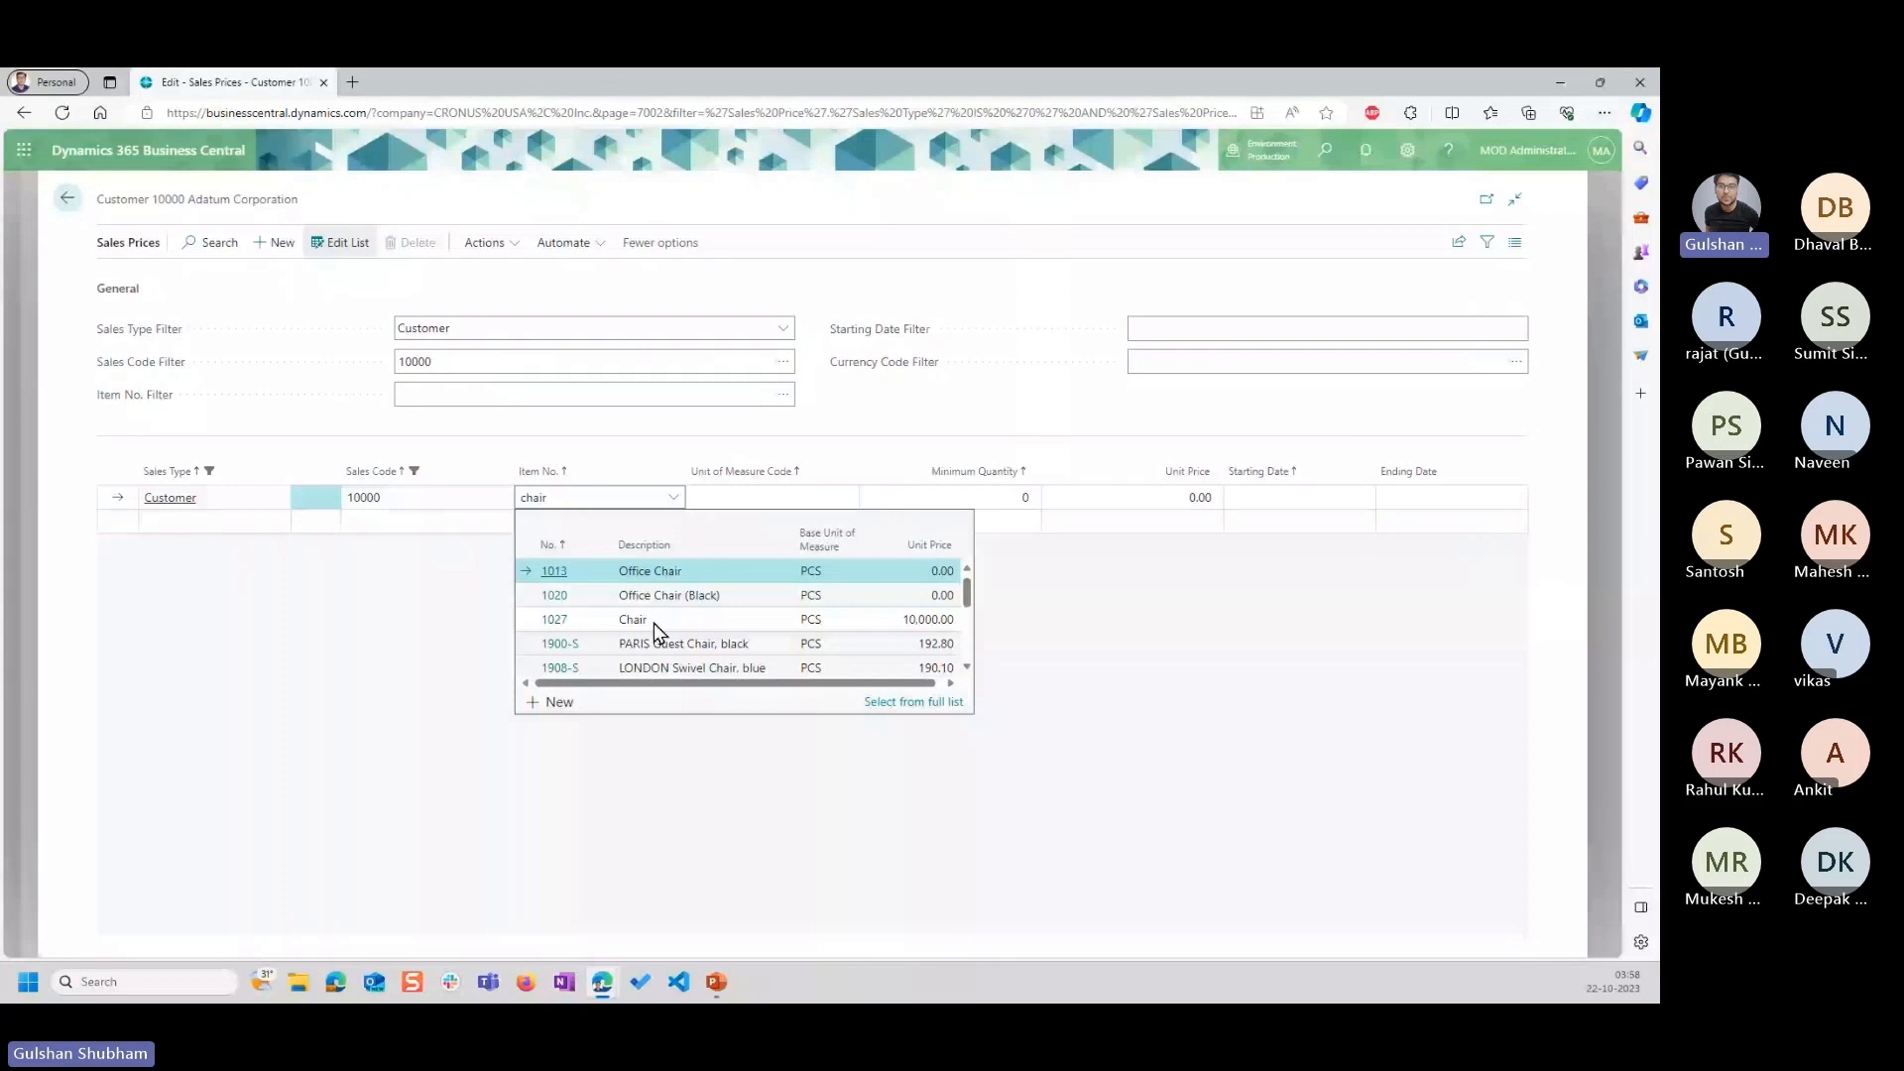
left_click(635, 620)
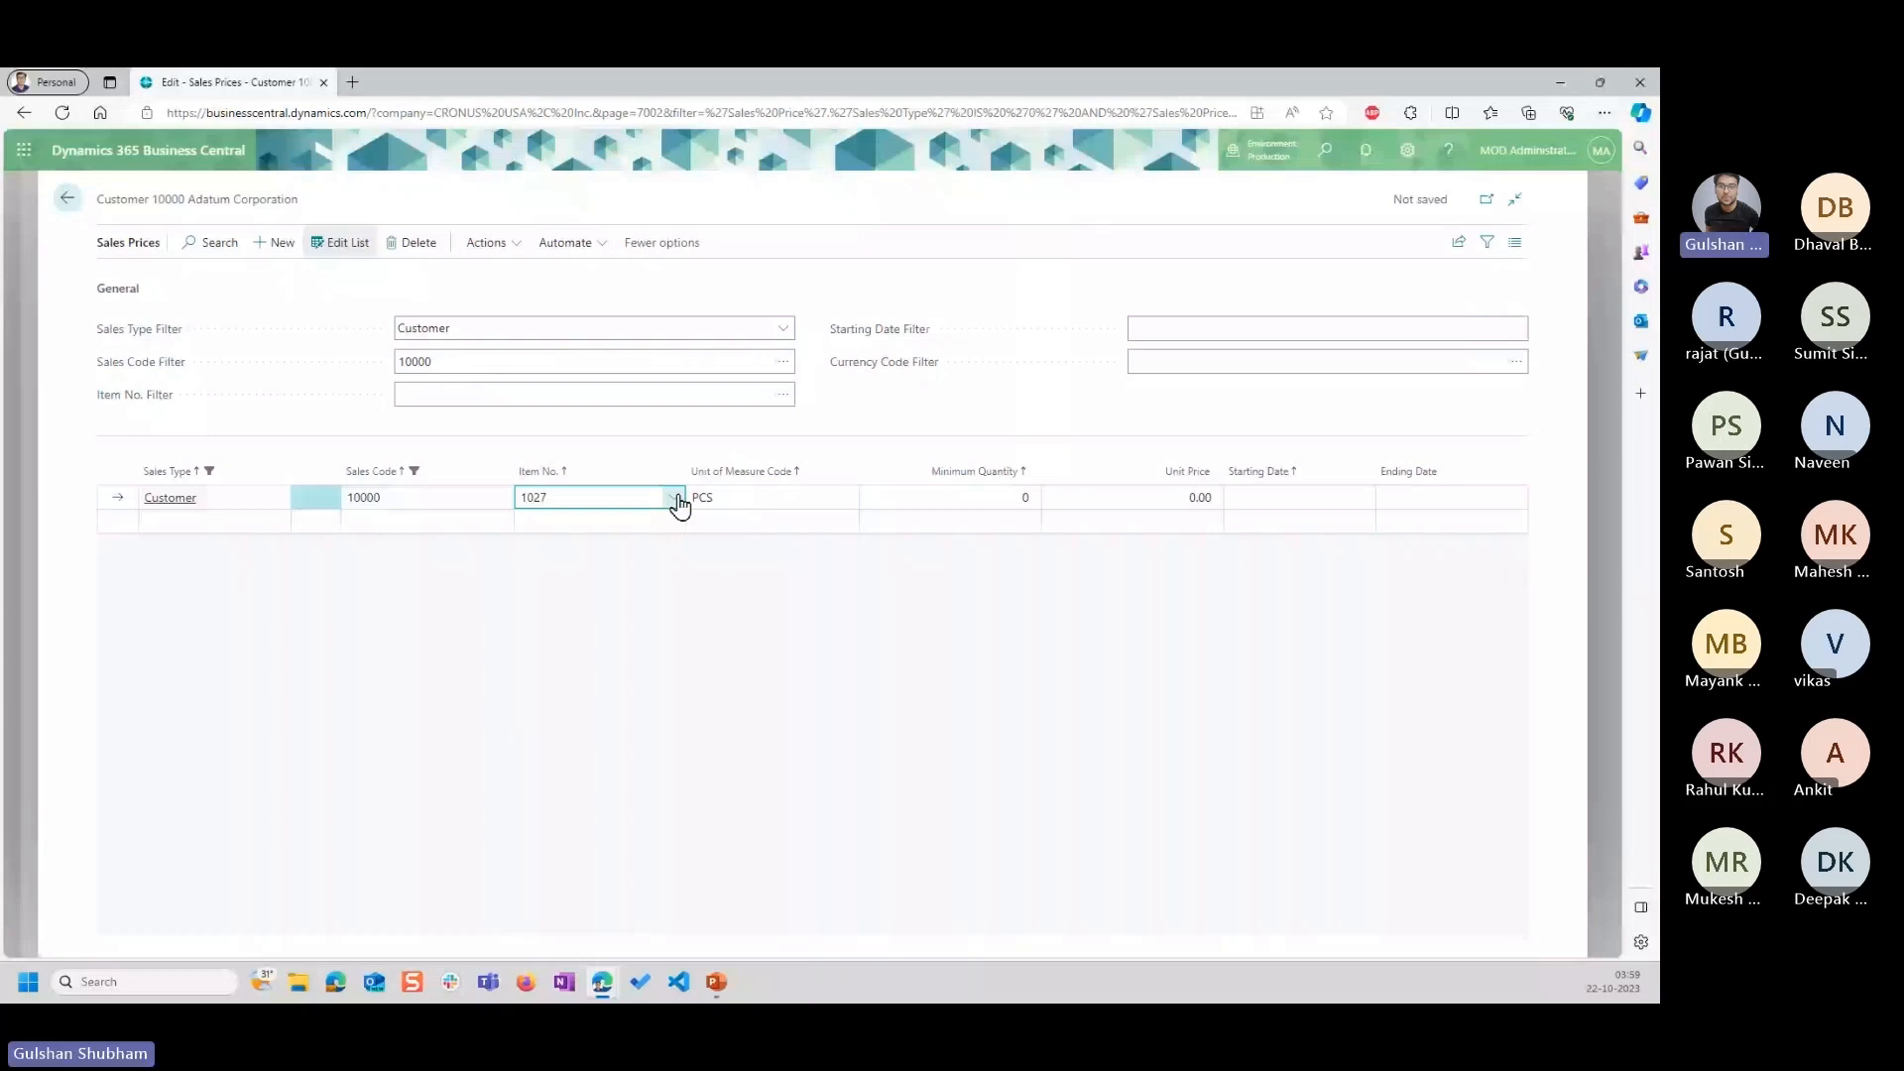
left_click(1138, 497)
type("9000")
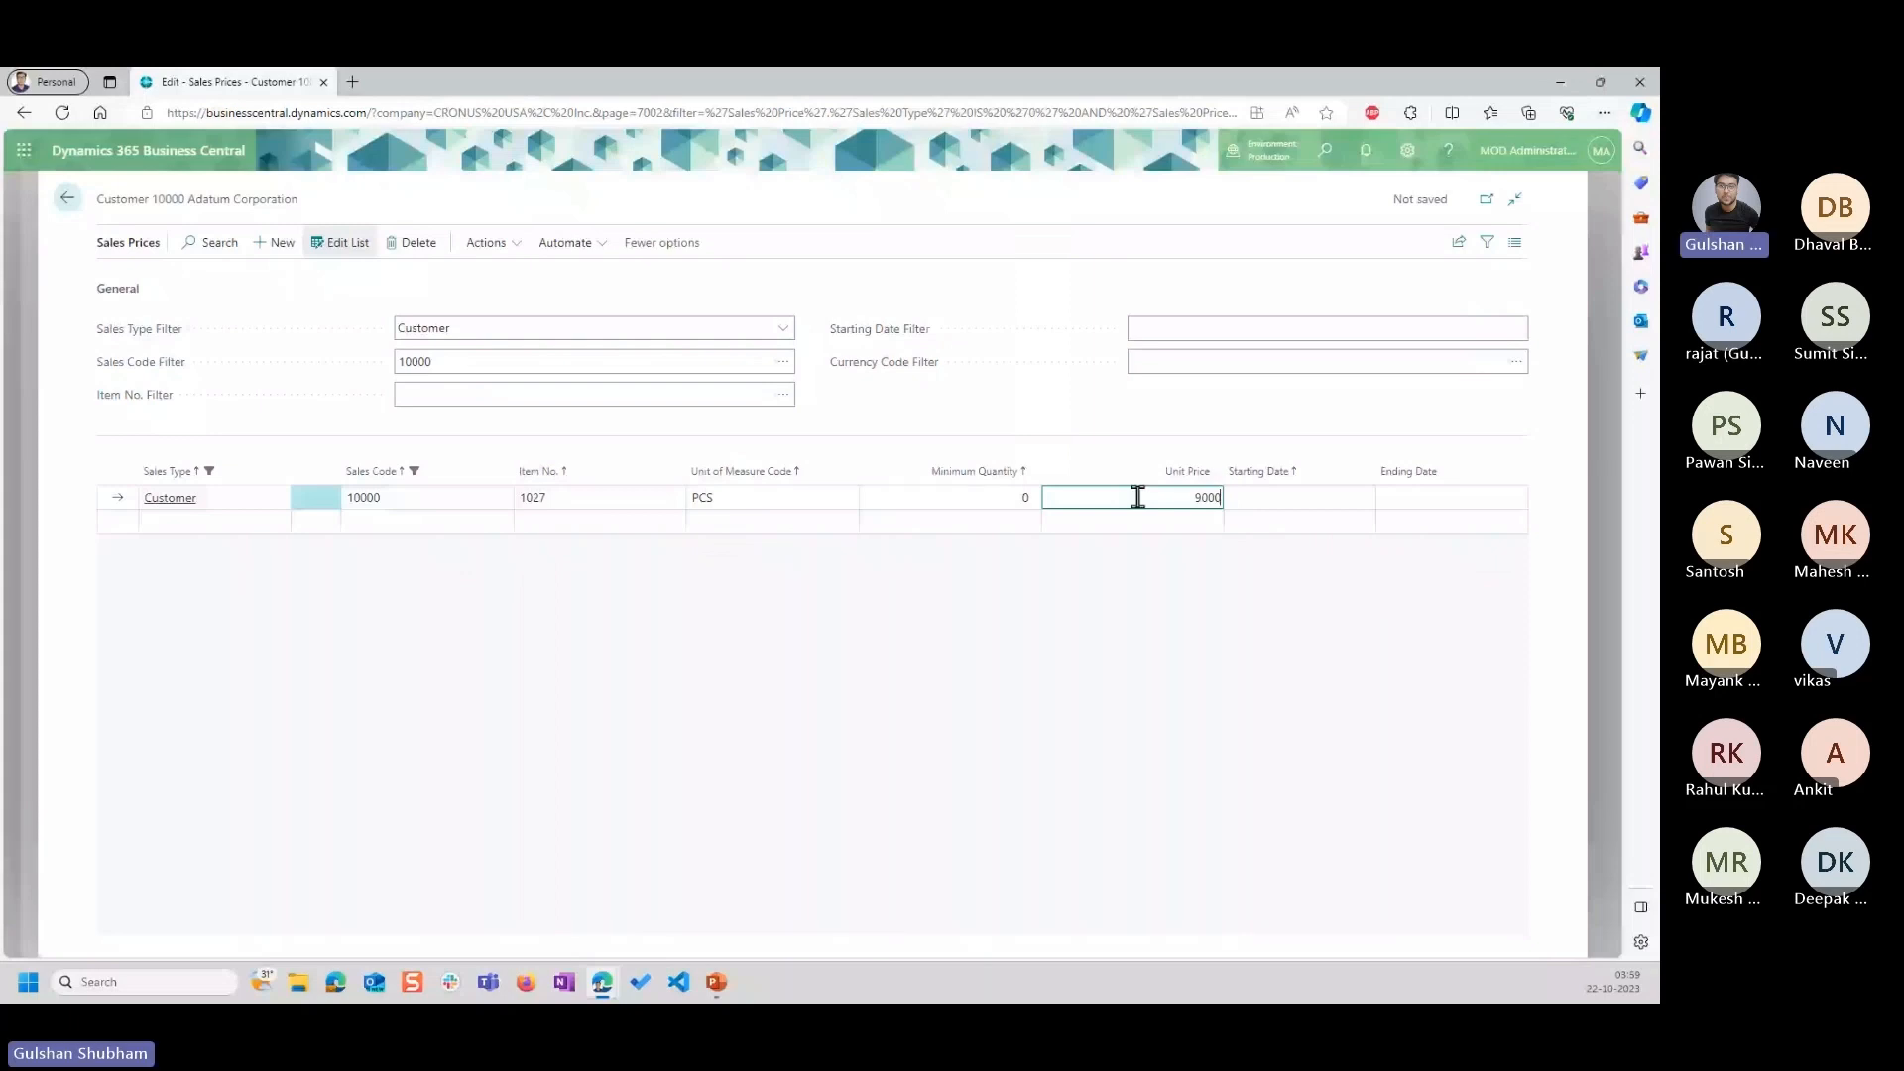
left_click(809, 484)
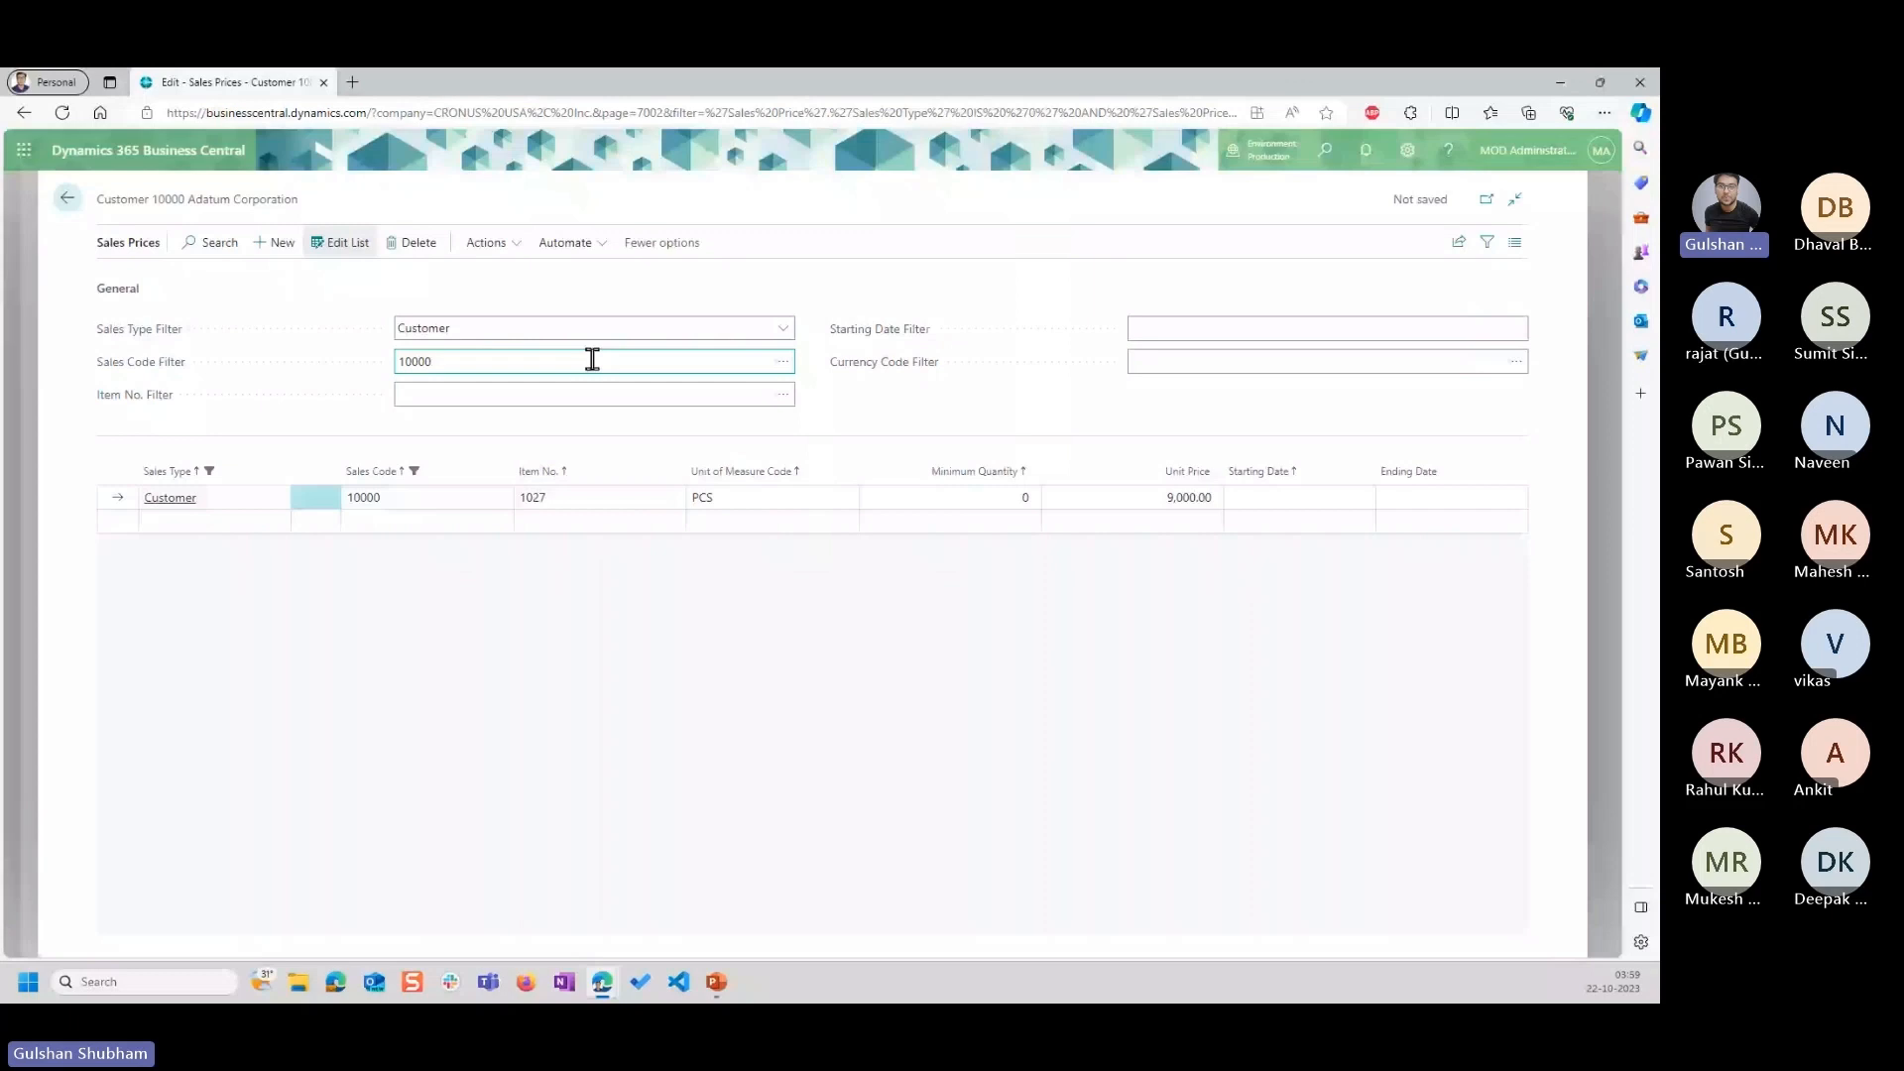
Review the sales type filter options and reread the Task 3 instructions on slide 9 in PowerPoint.
left_click(782, 329)
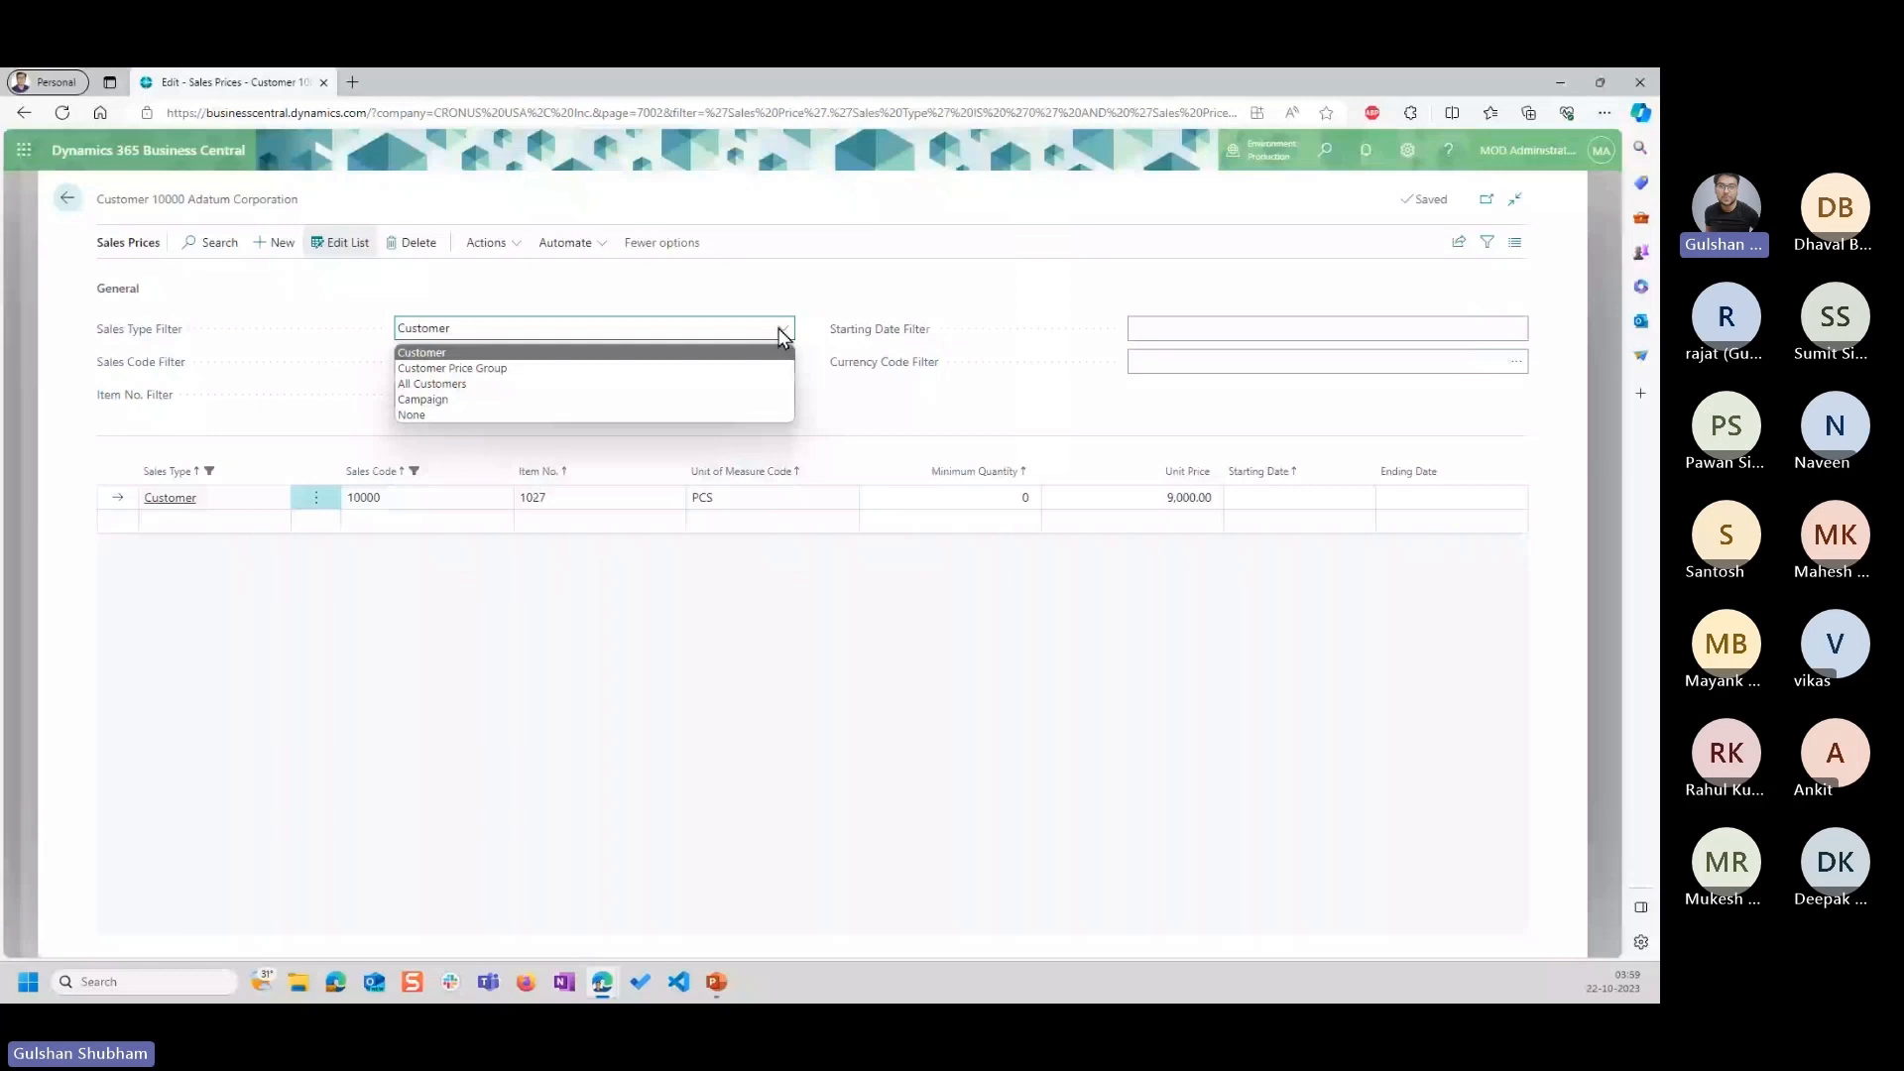
left_click(780, 331)
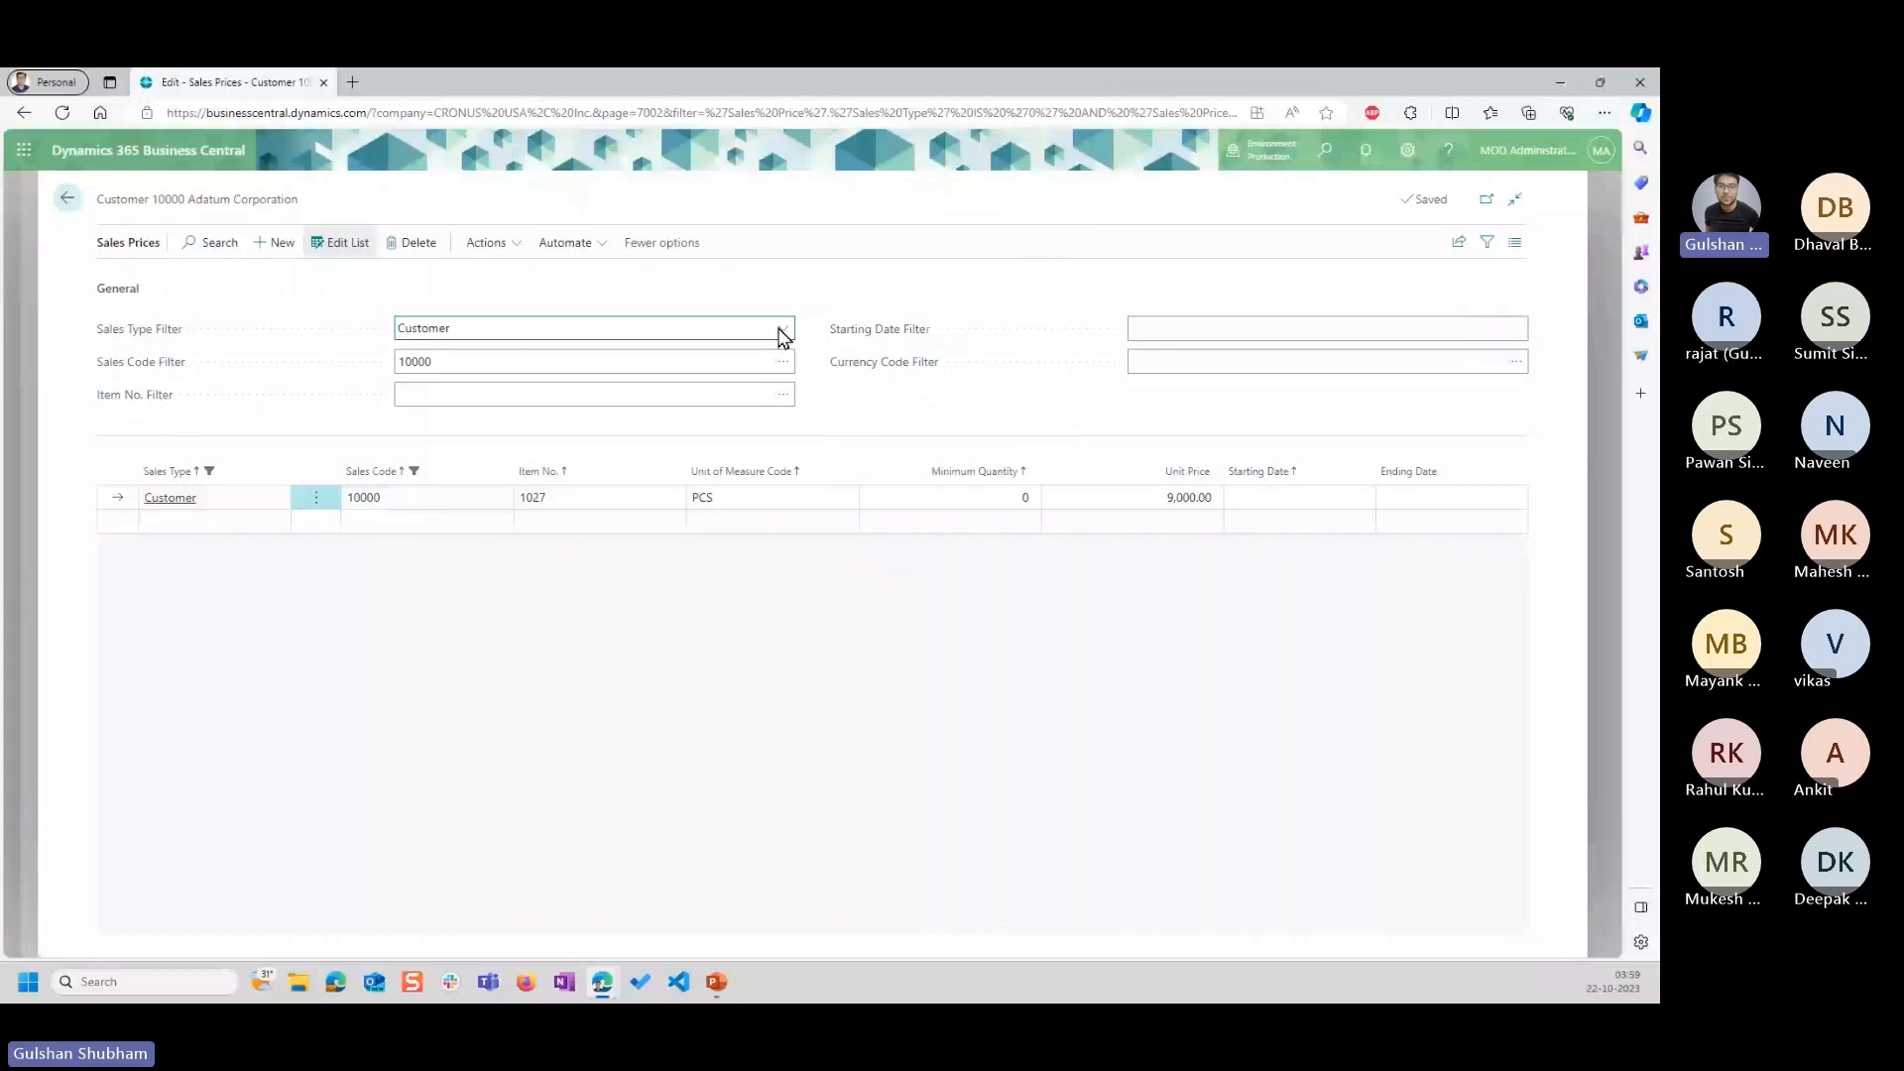
key("alt+Tab")
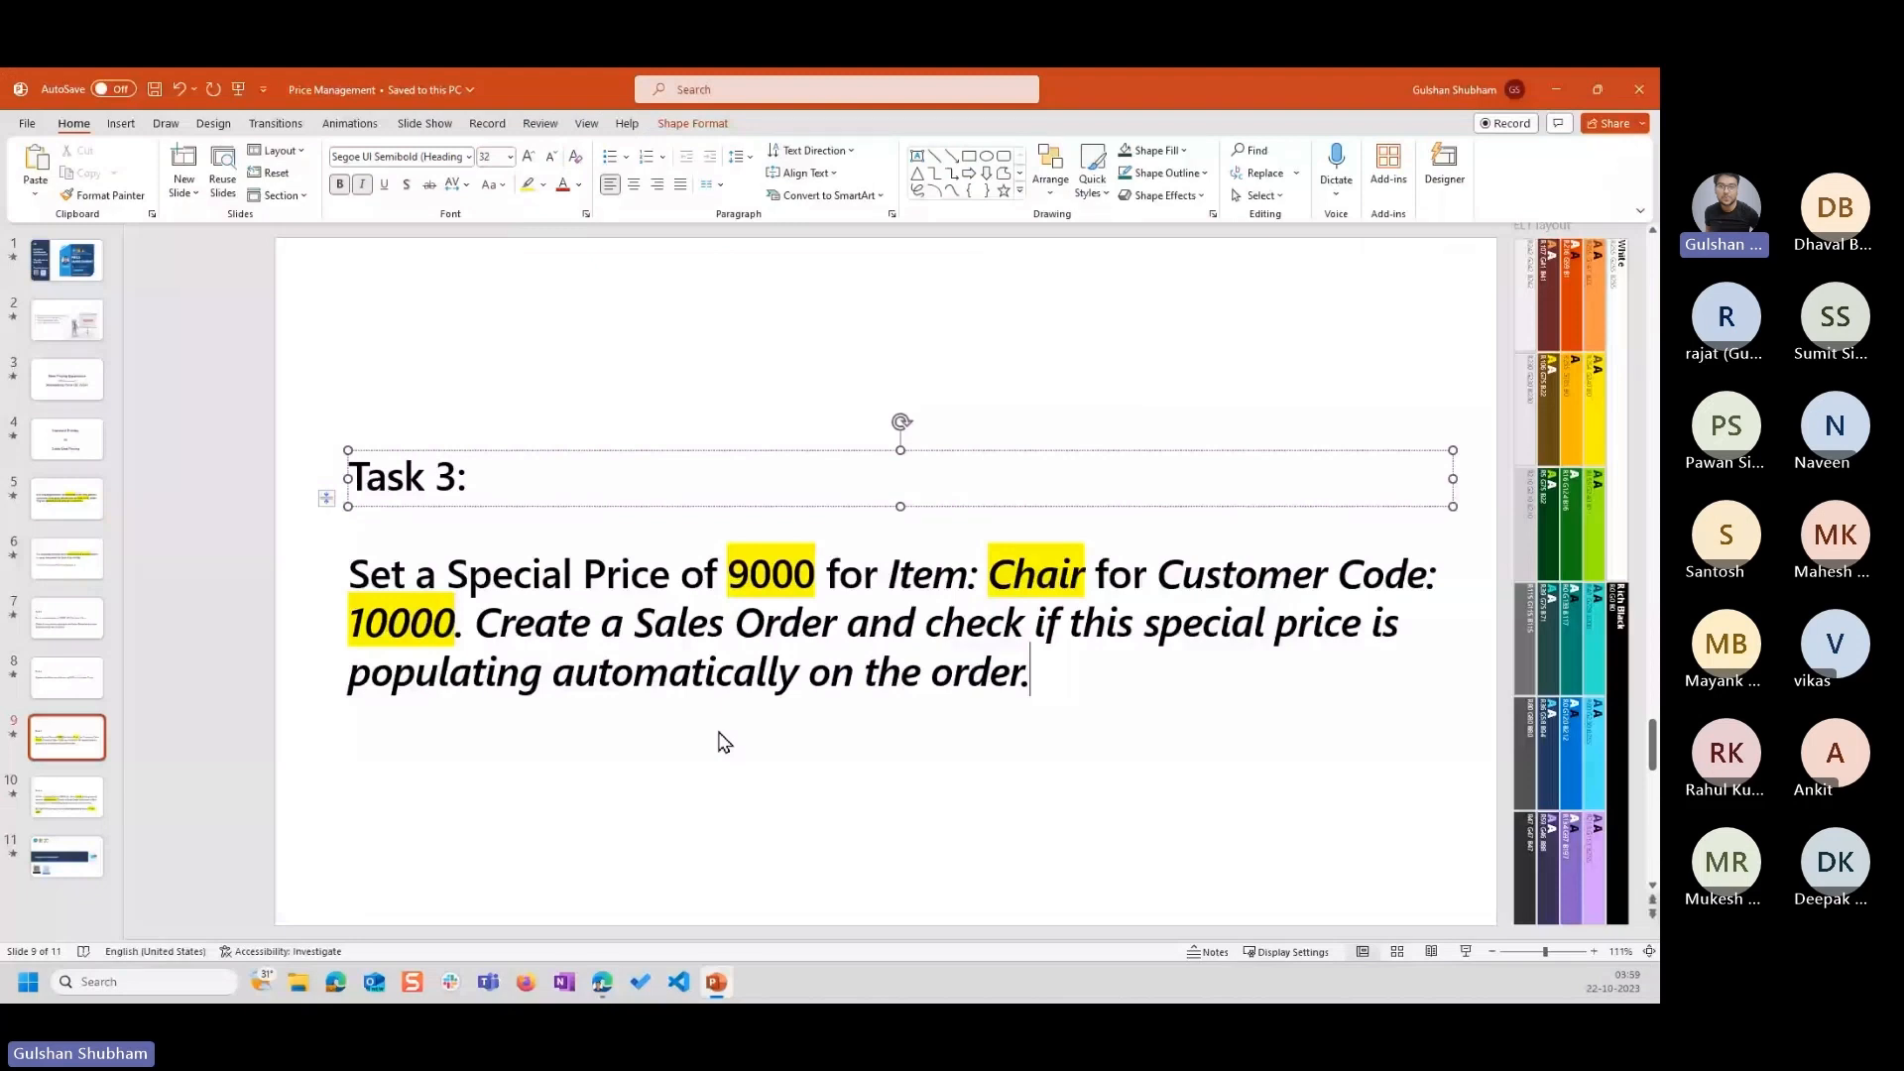
left_click_drag(349, 573, 438, 628)
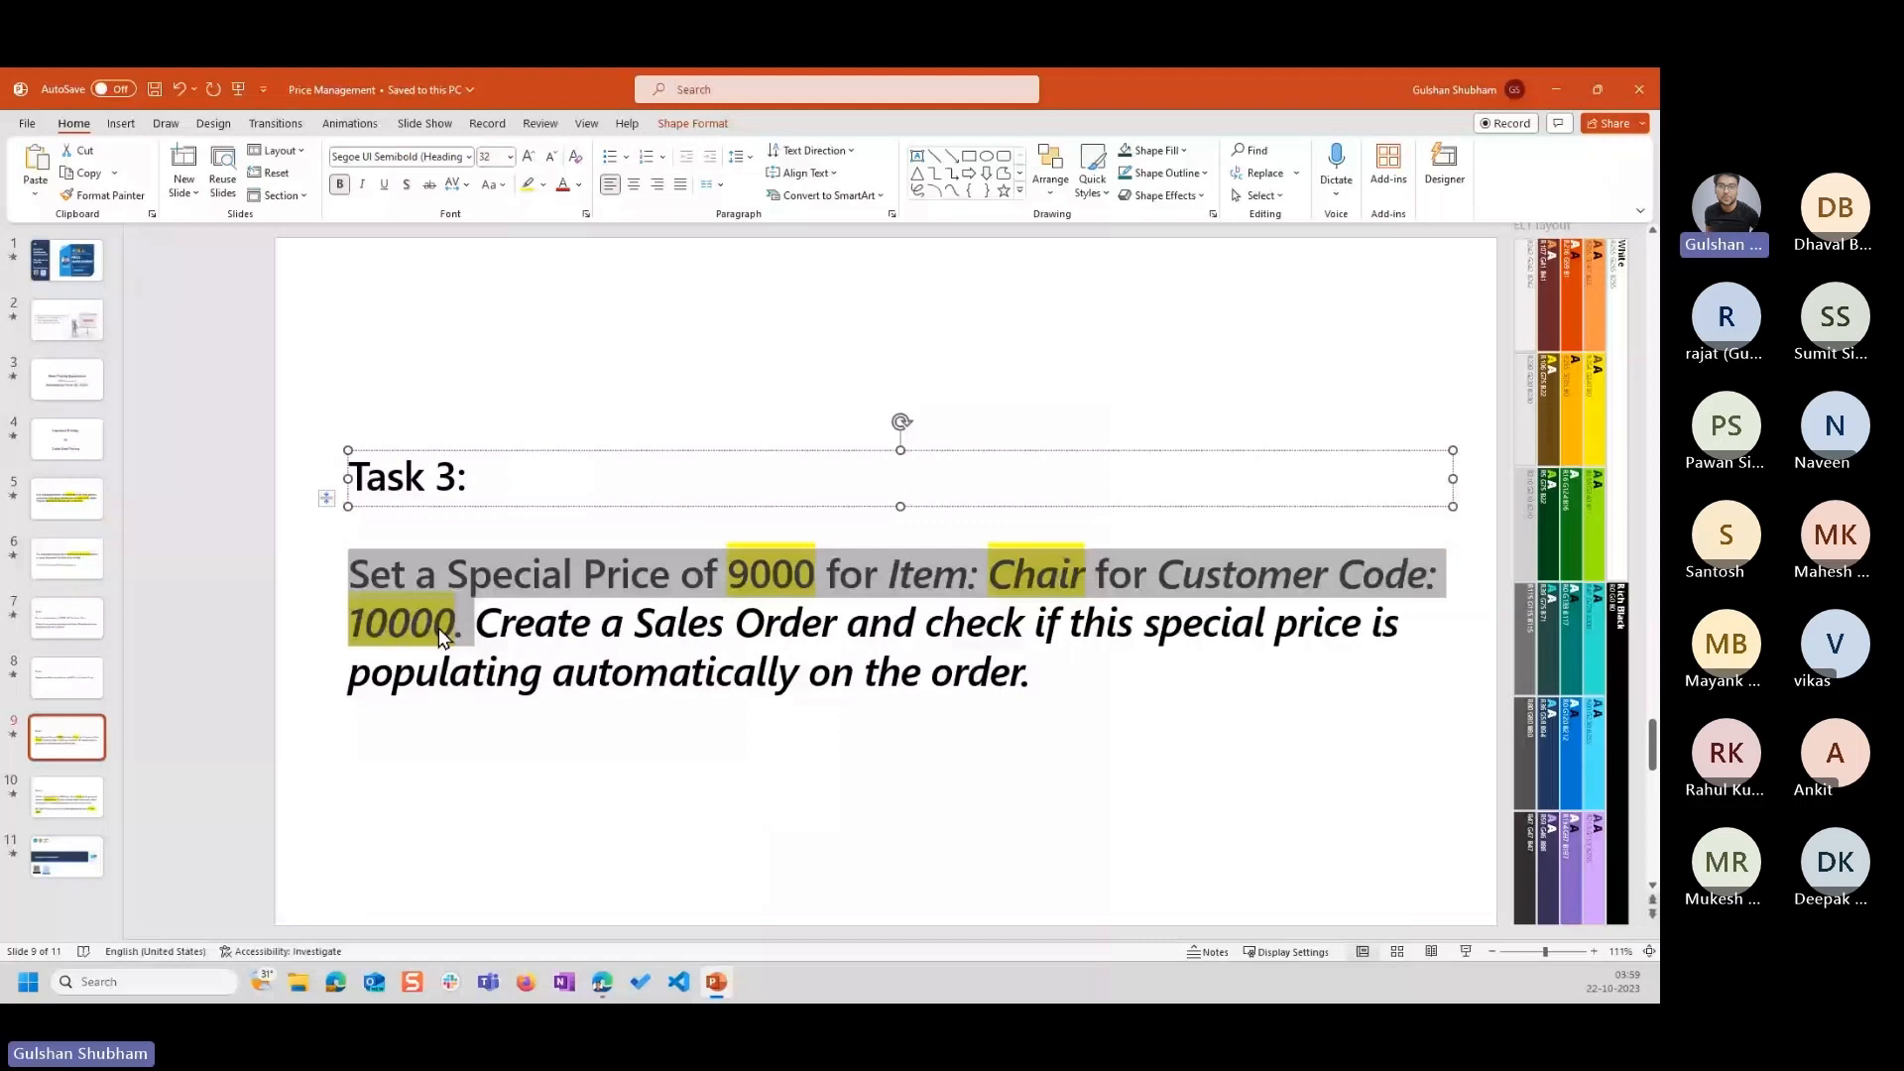
left_click(1091, 676)
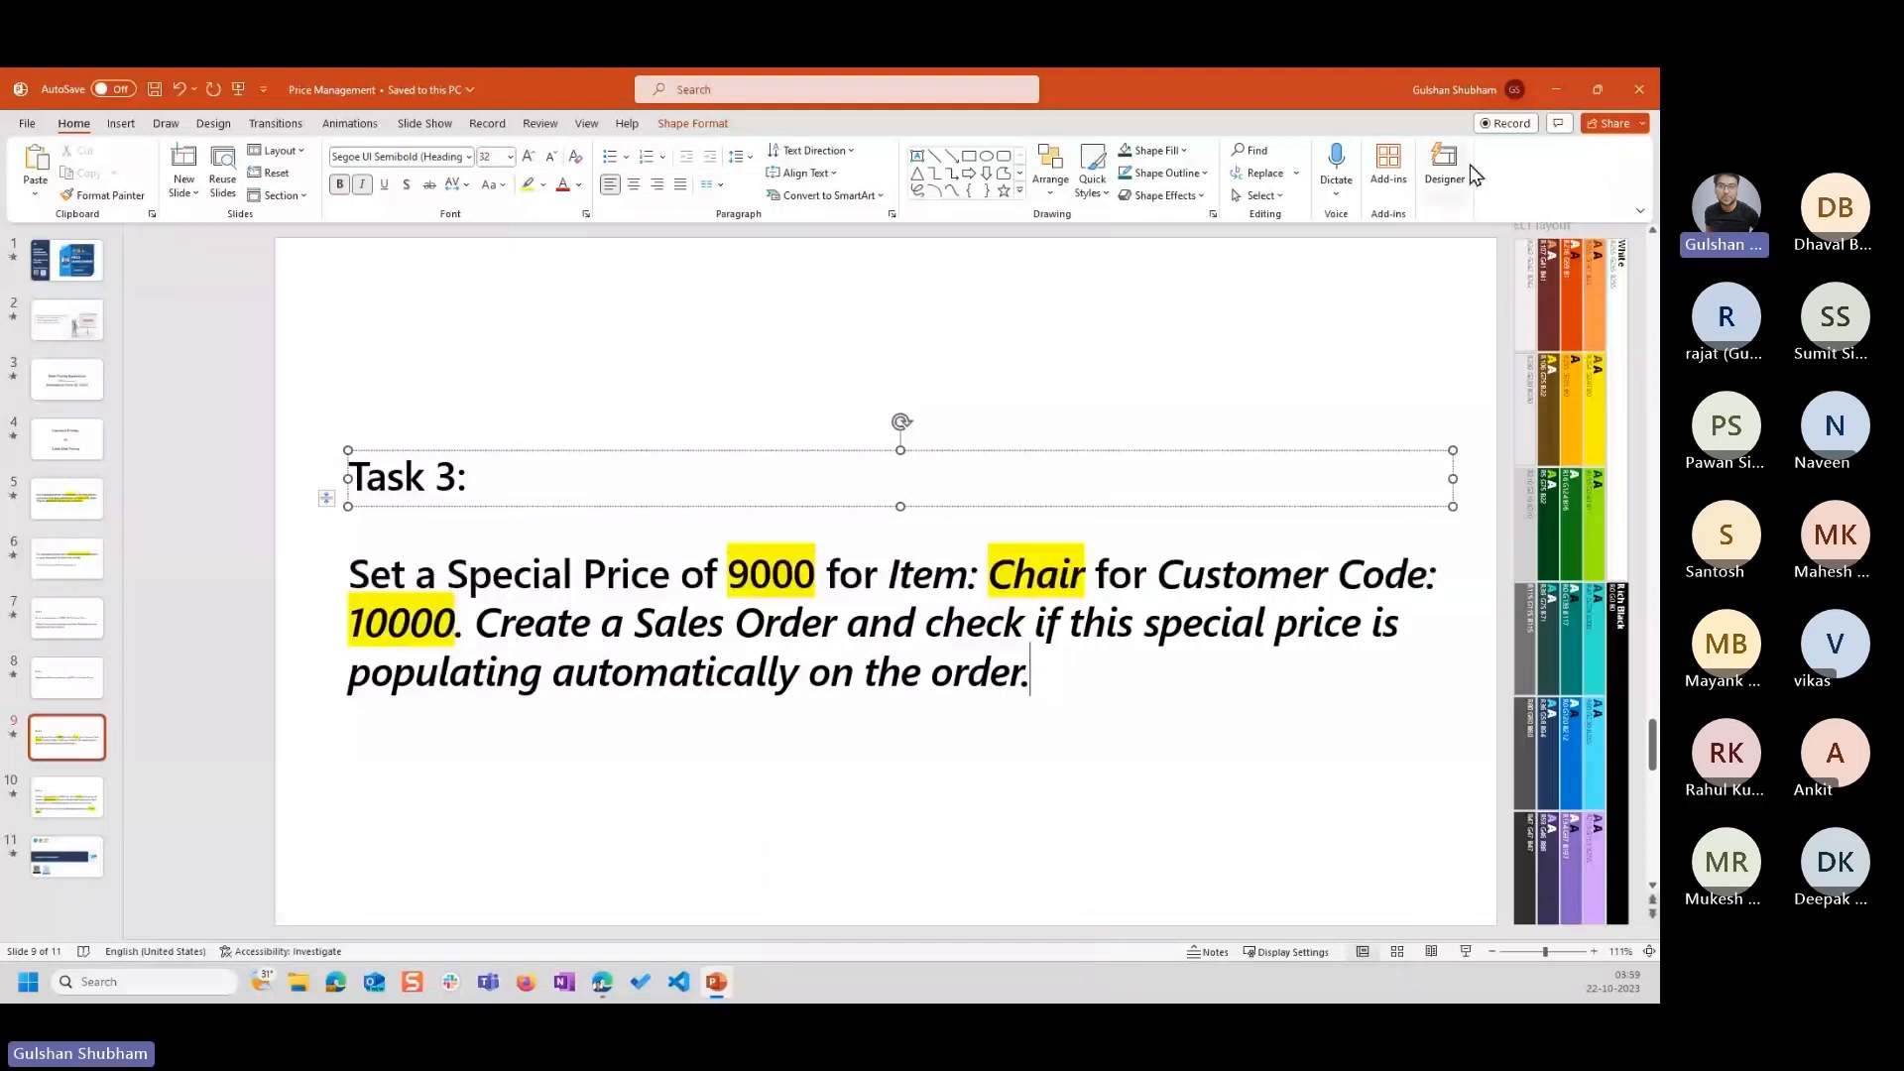
Back in Business Central, open the first listed Adatum Corporation sales order and add a line for the Chair, item 1027, checking its unit price.
left_click(1554, 97)
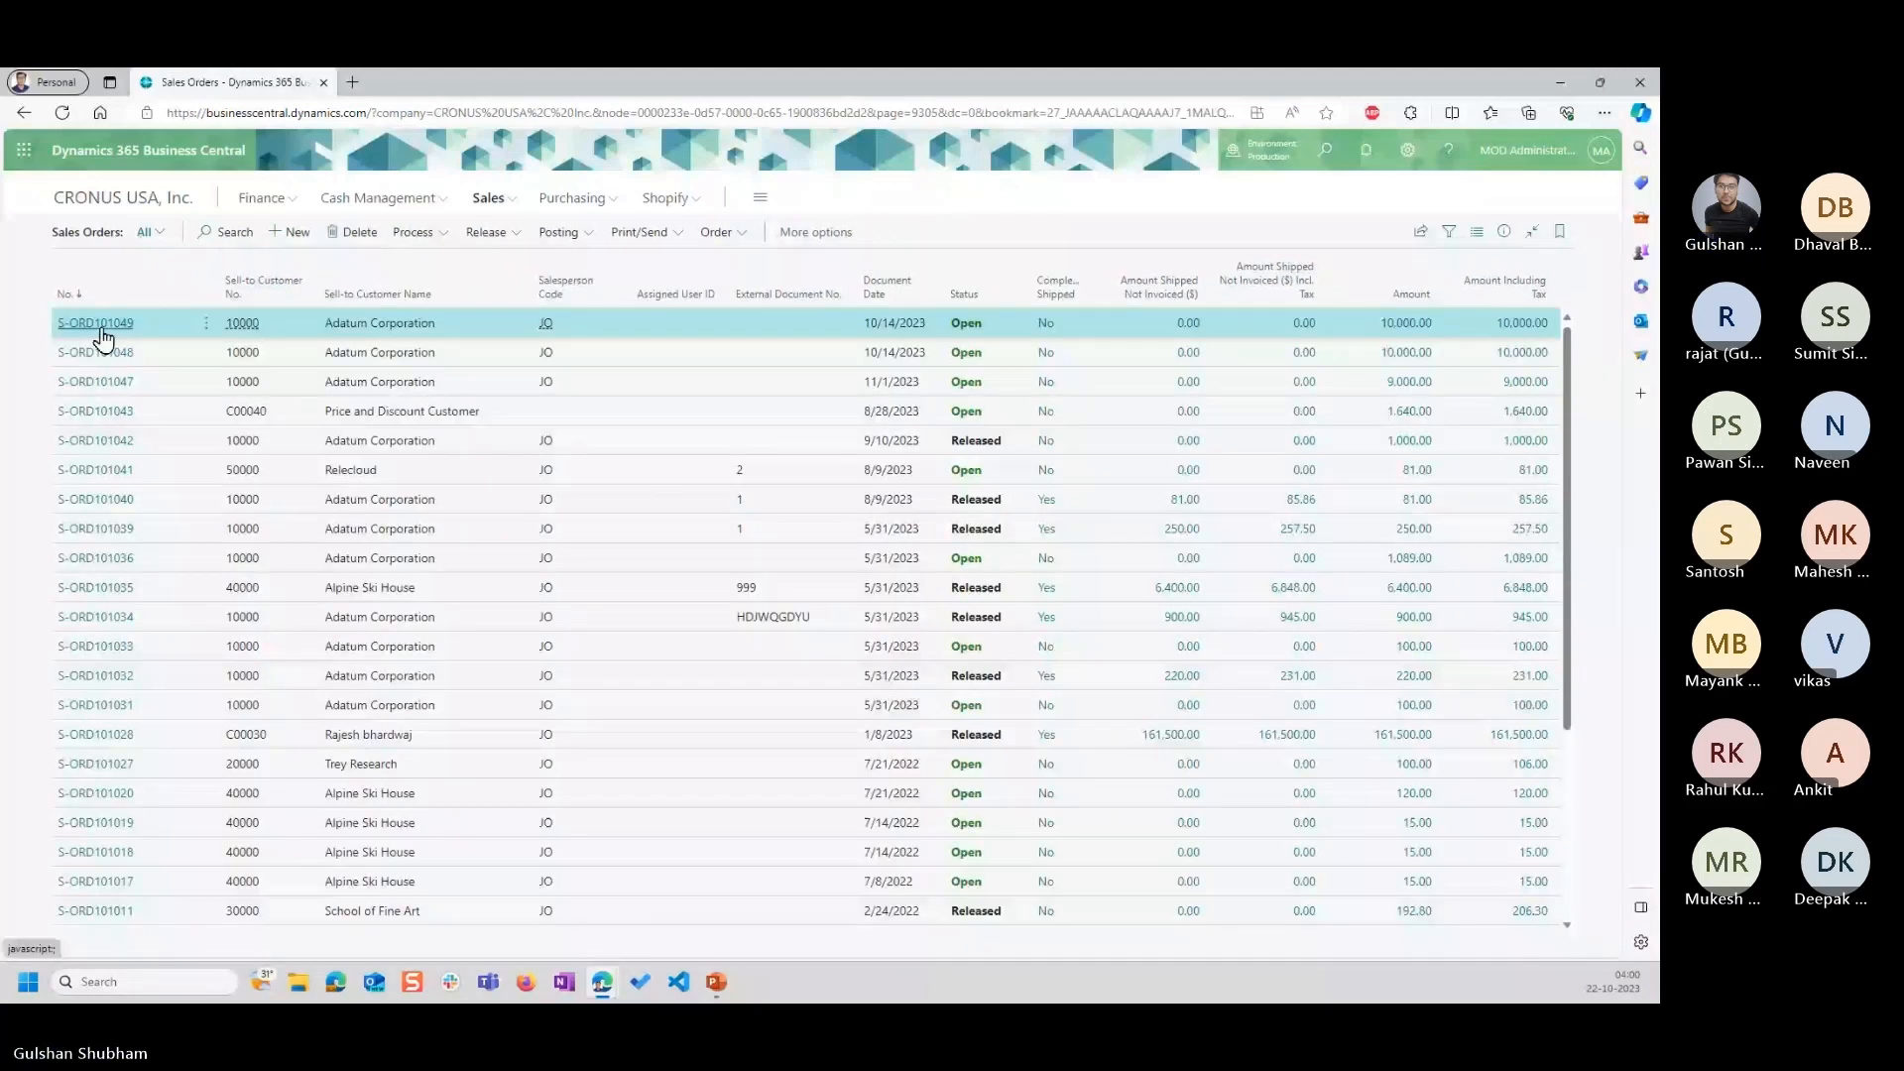
left_click(101, 325)
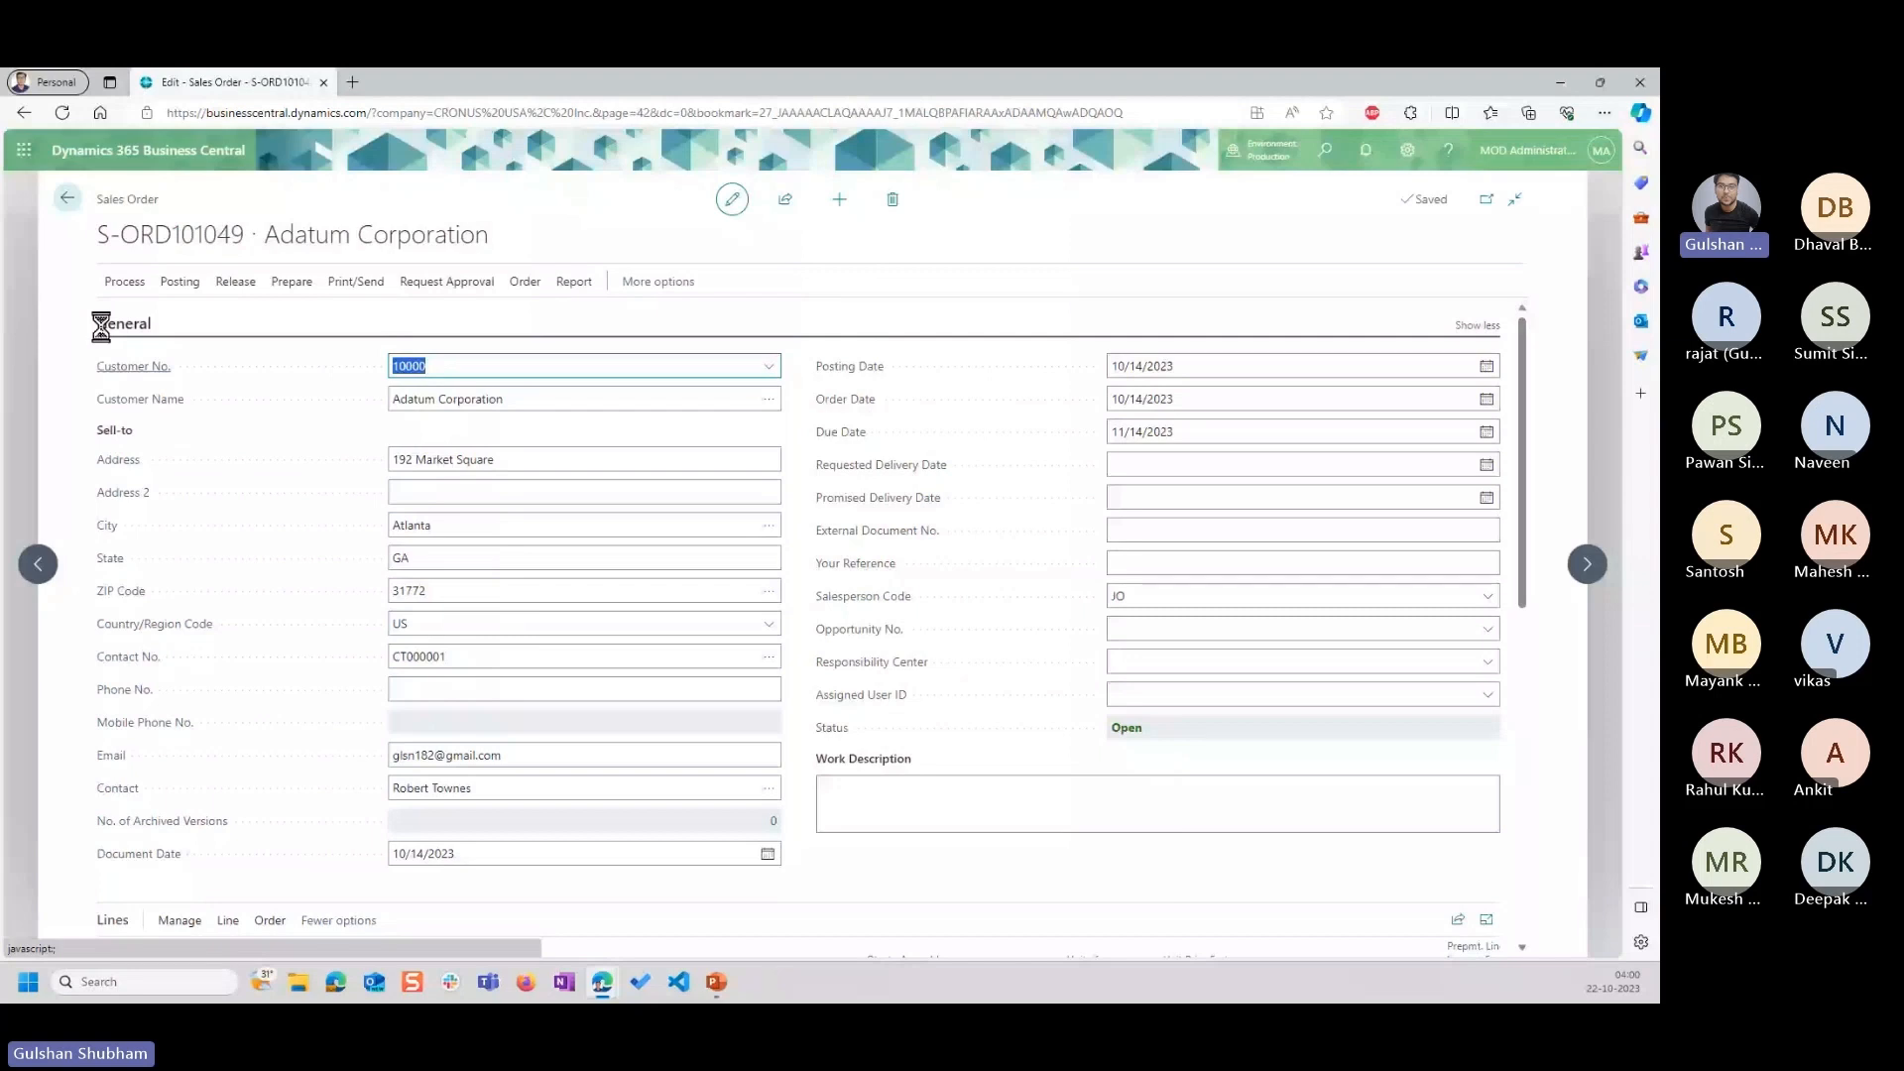
left_click(100, 325)
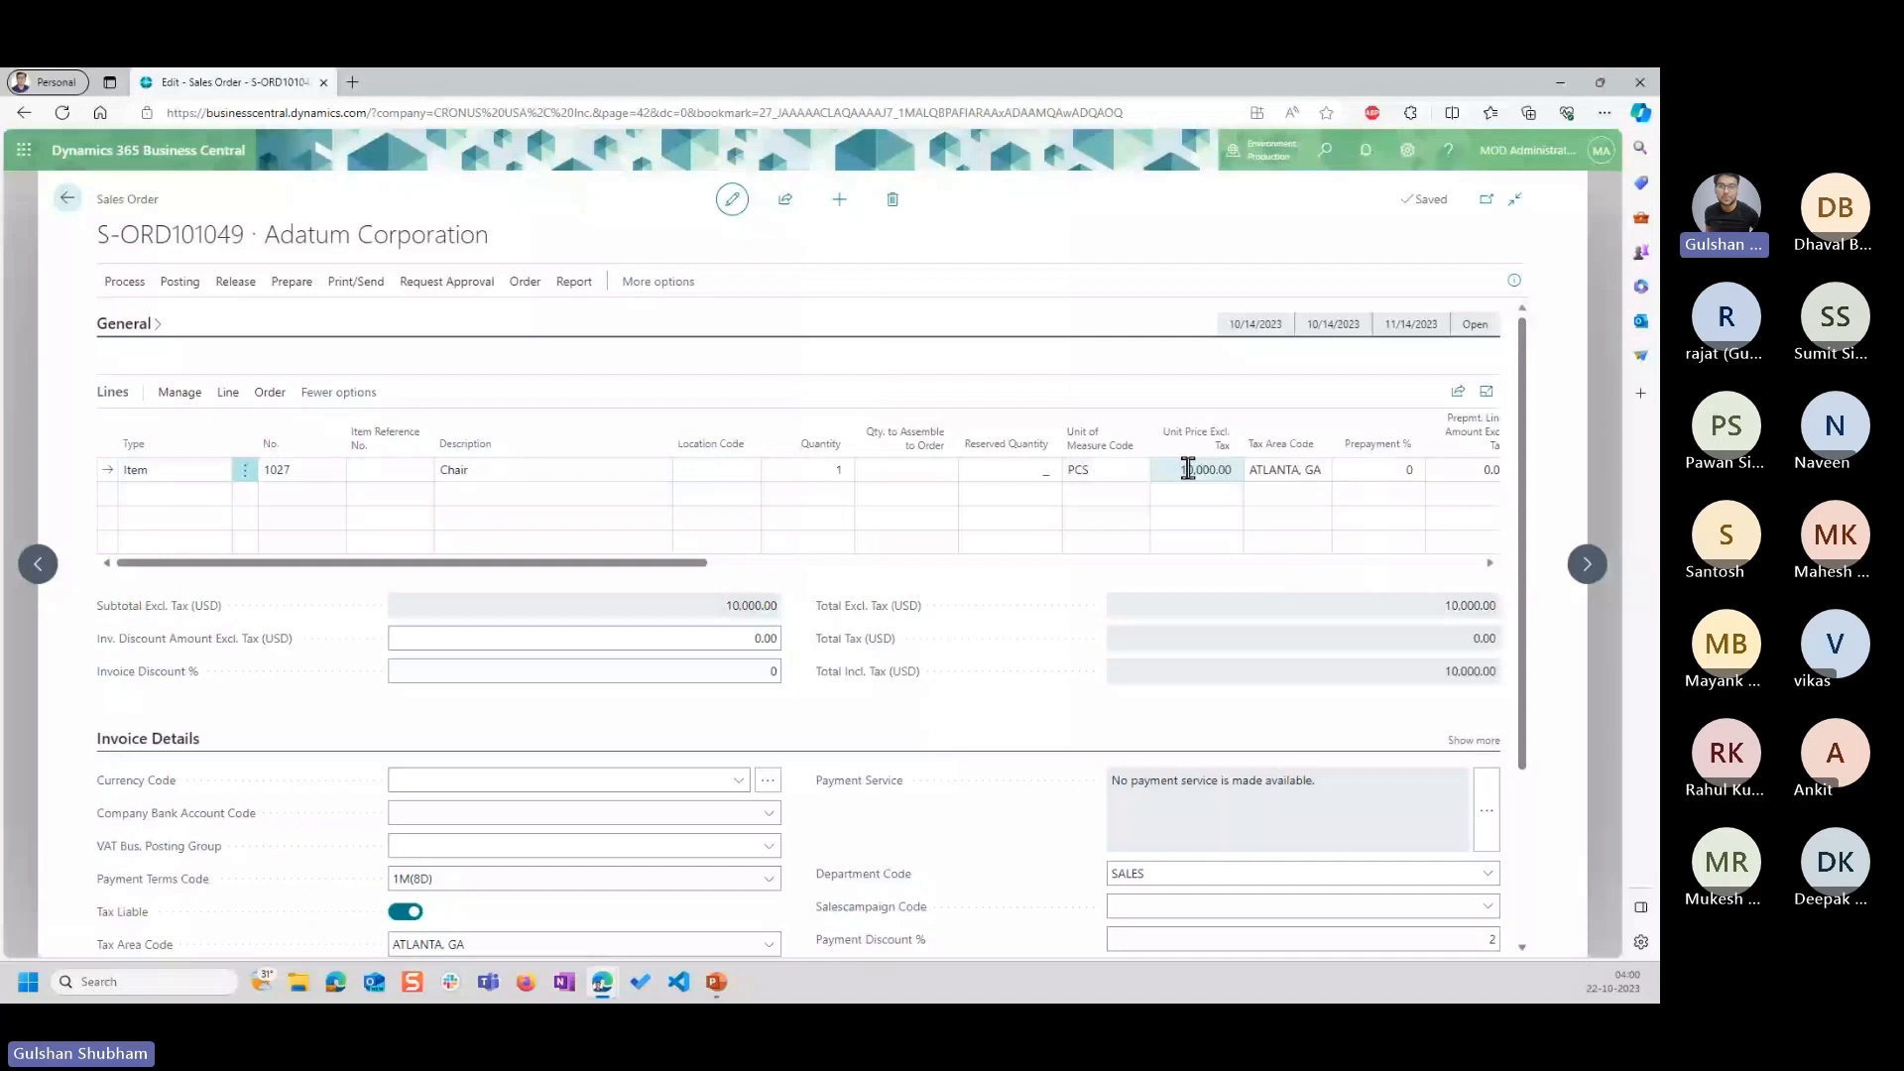
left_click(278, 495)
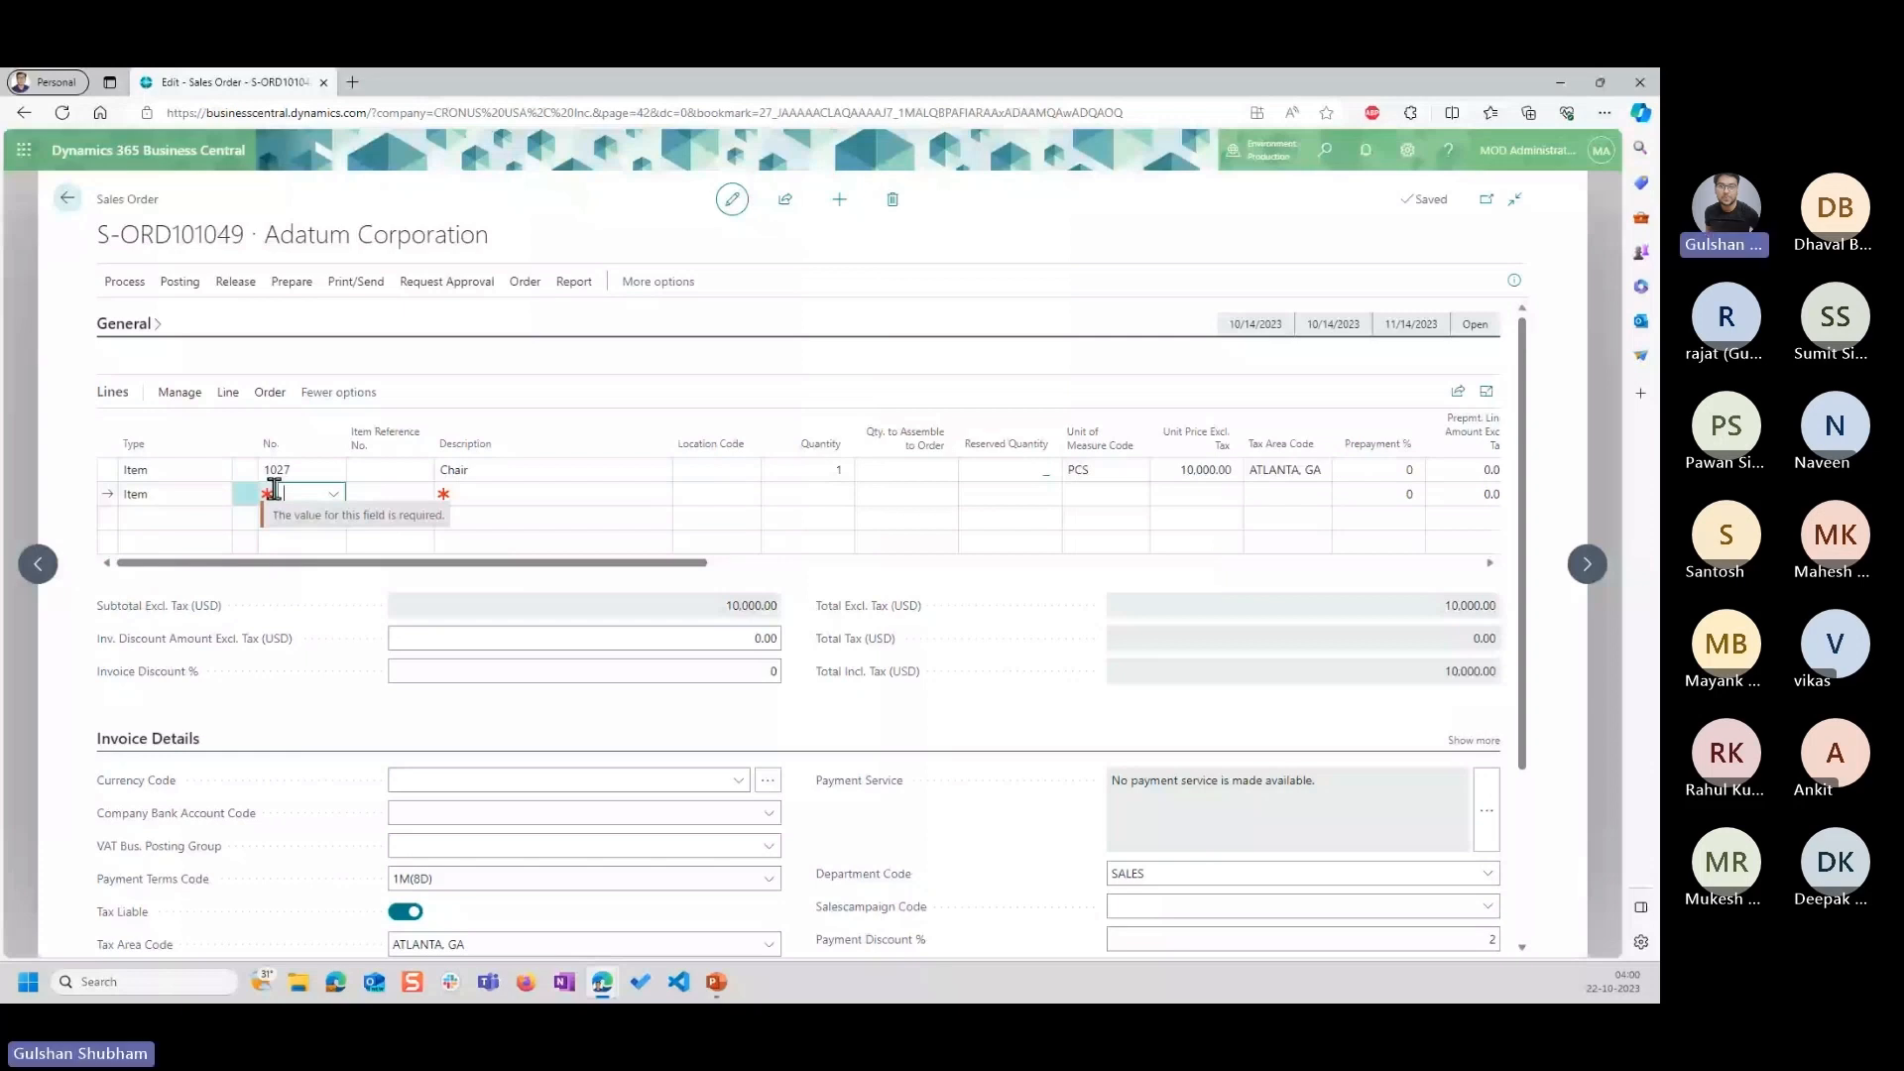
type("chair")
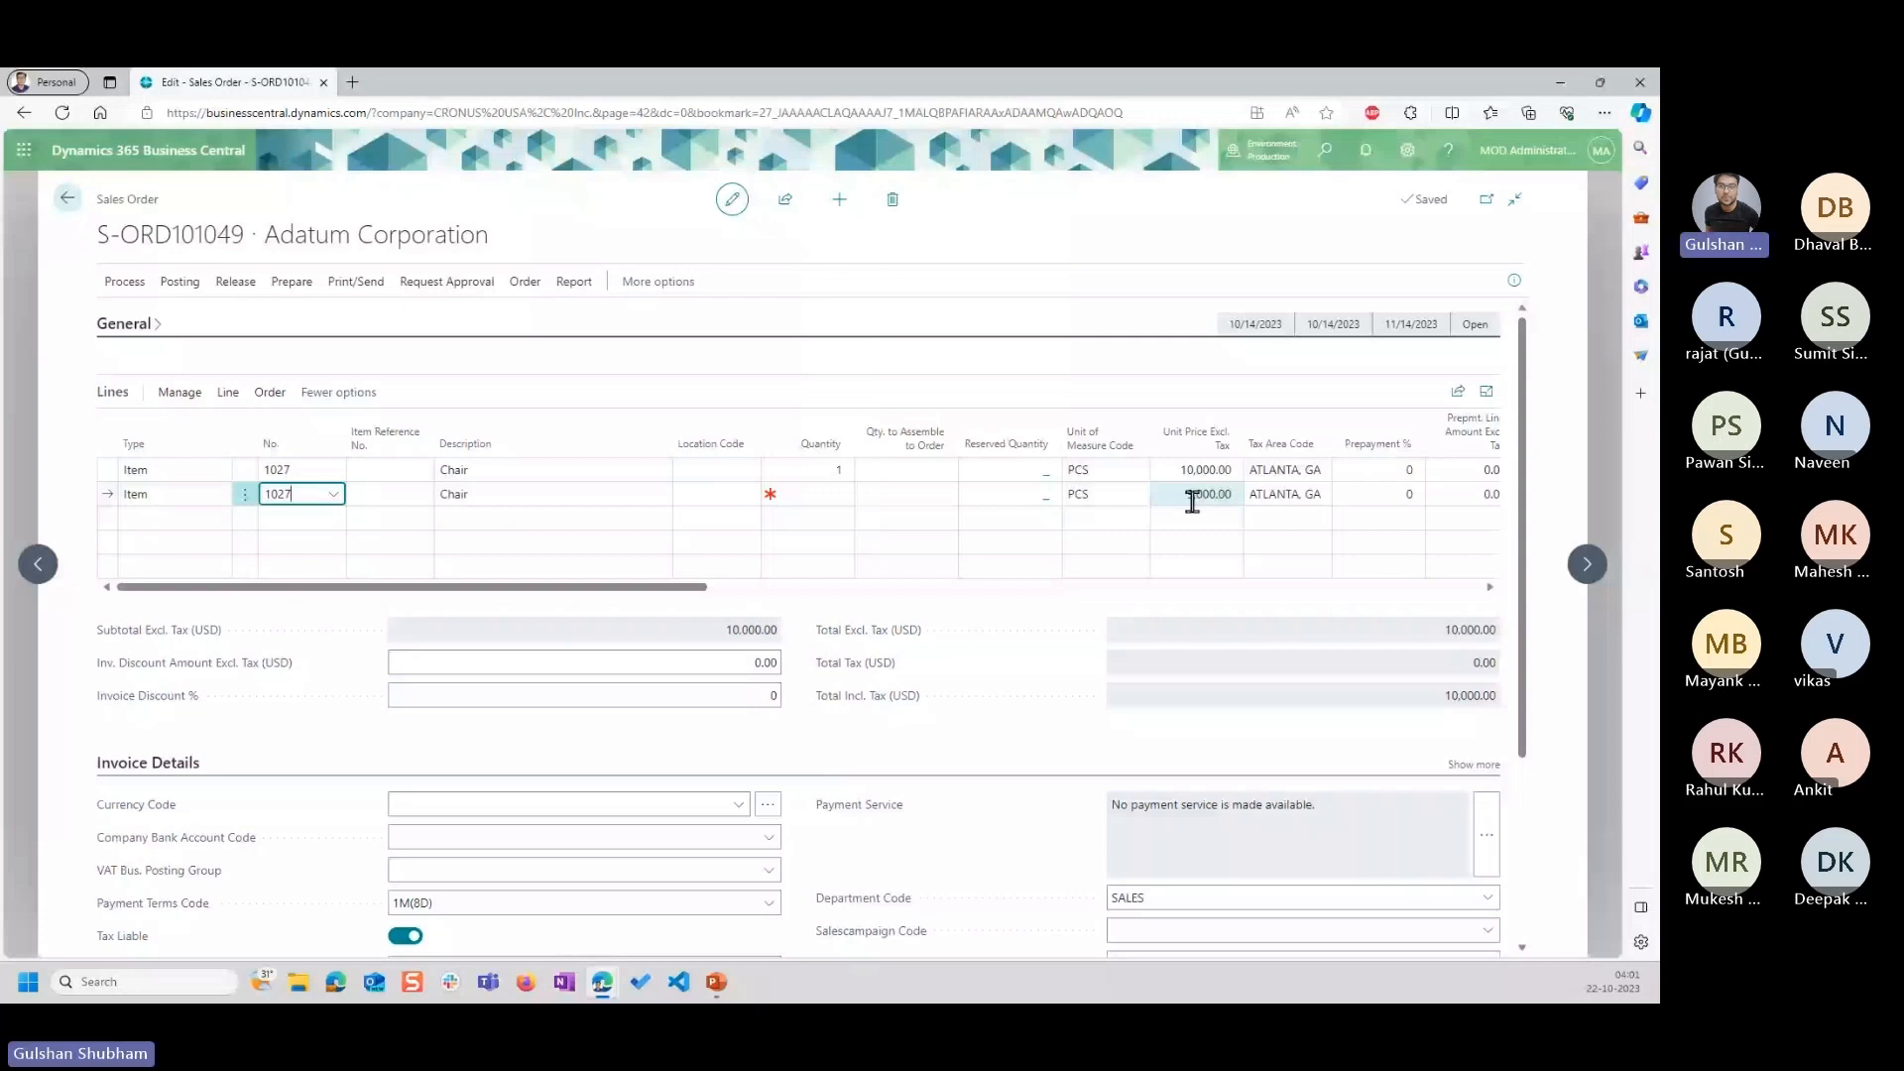
left_click(1175, 499)
left_click(998, 402)
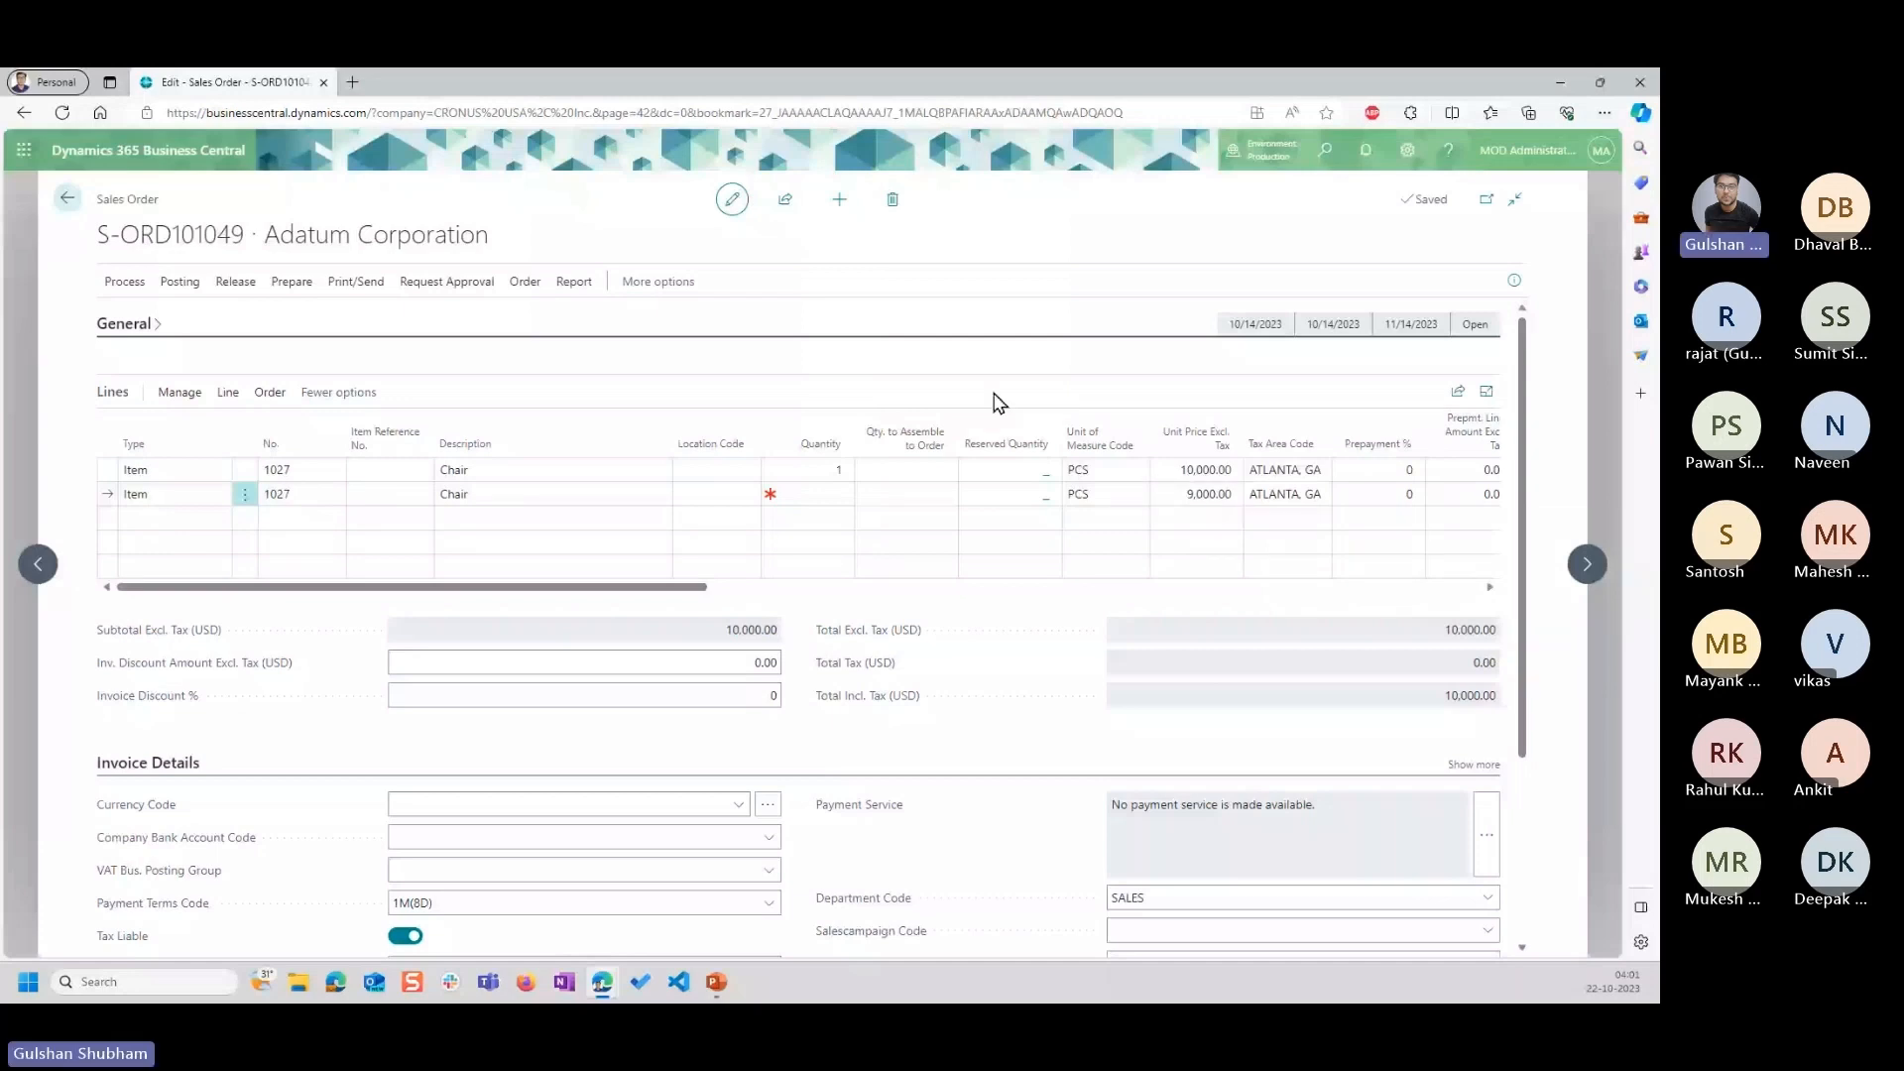
Compare the sales order line prices with Task 3 in PowerPoint, and go to slide 10 with Task 4.
left_click(716, 983)
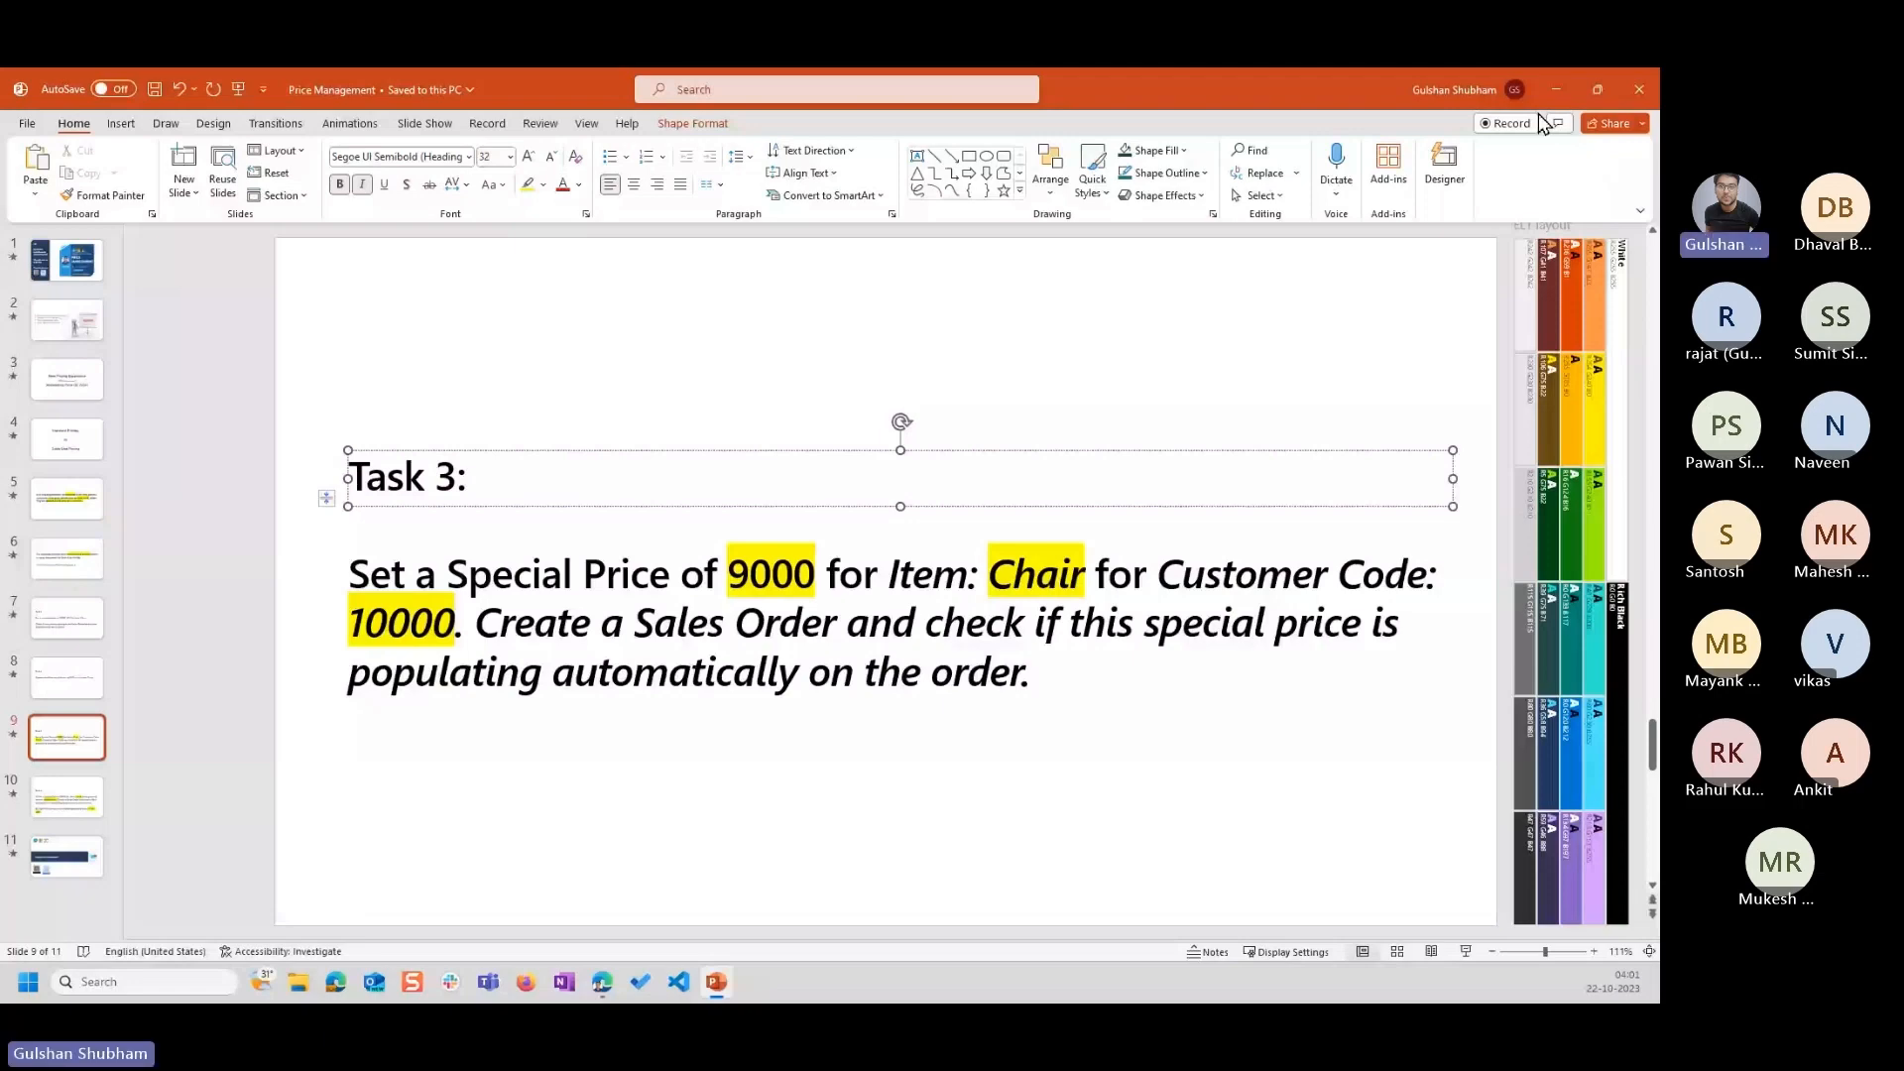
key("alt+Tab")
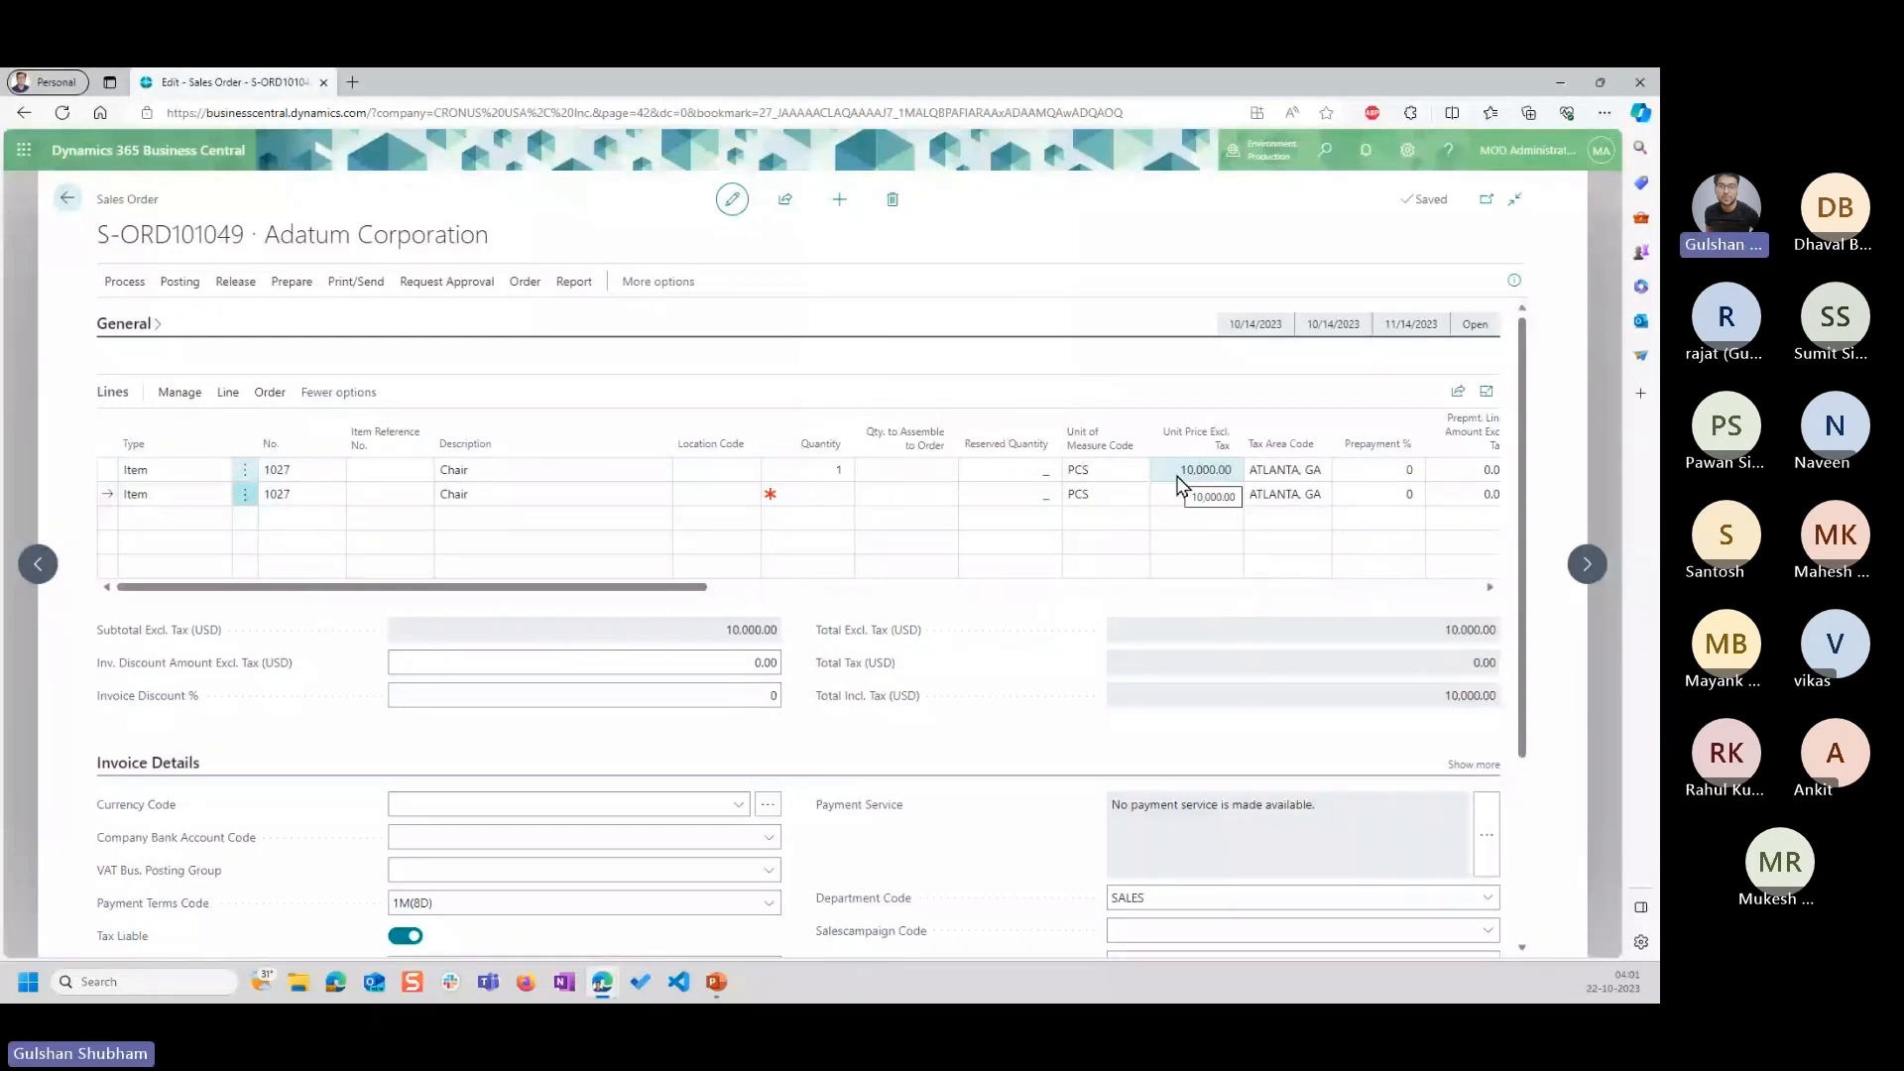
left_click(717, 983)
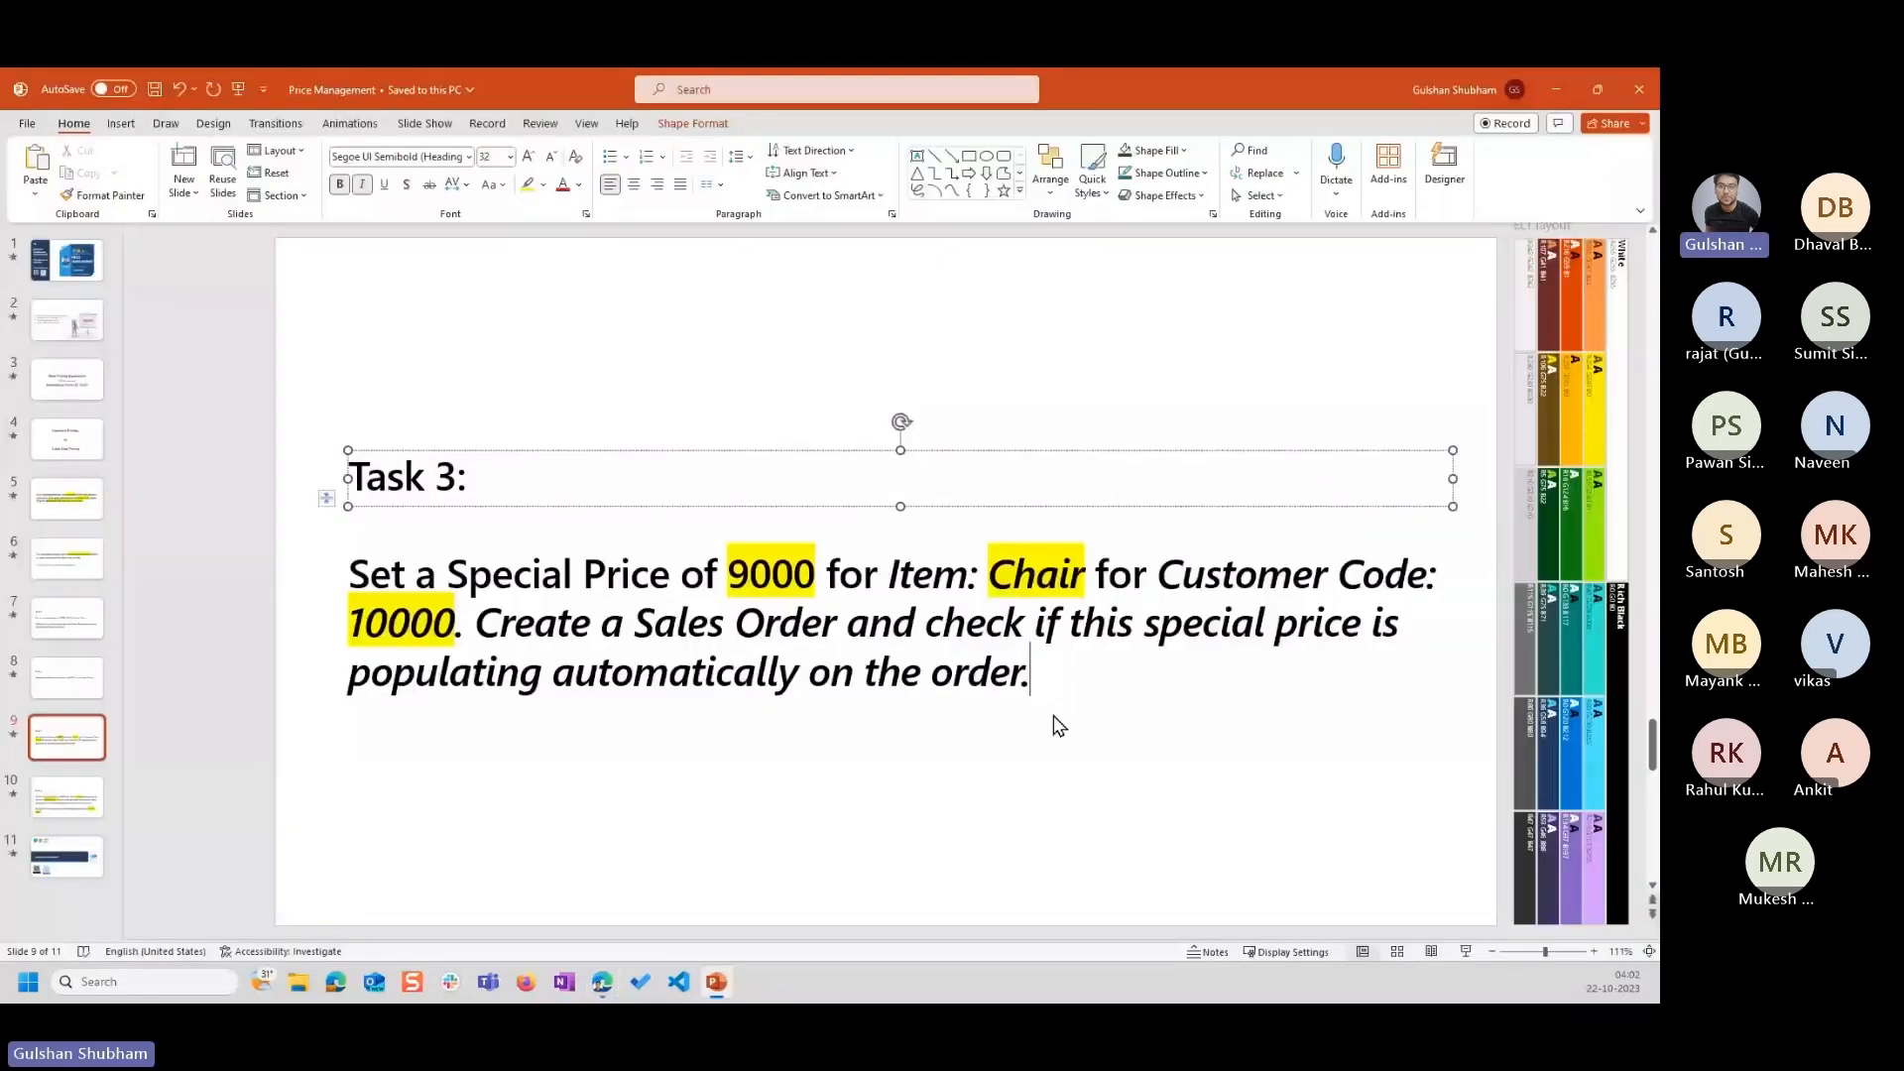
left_click(66, 797)
left_click(537, 448)
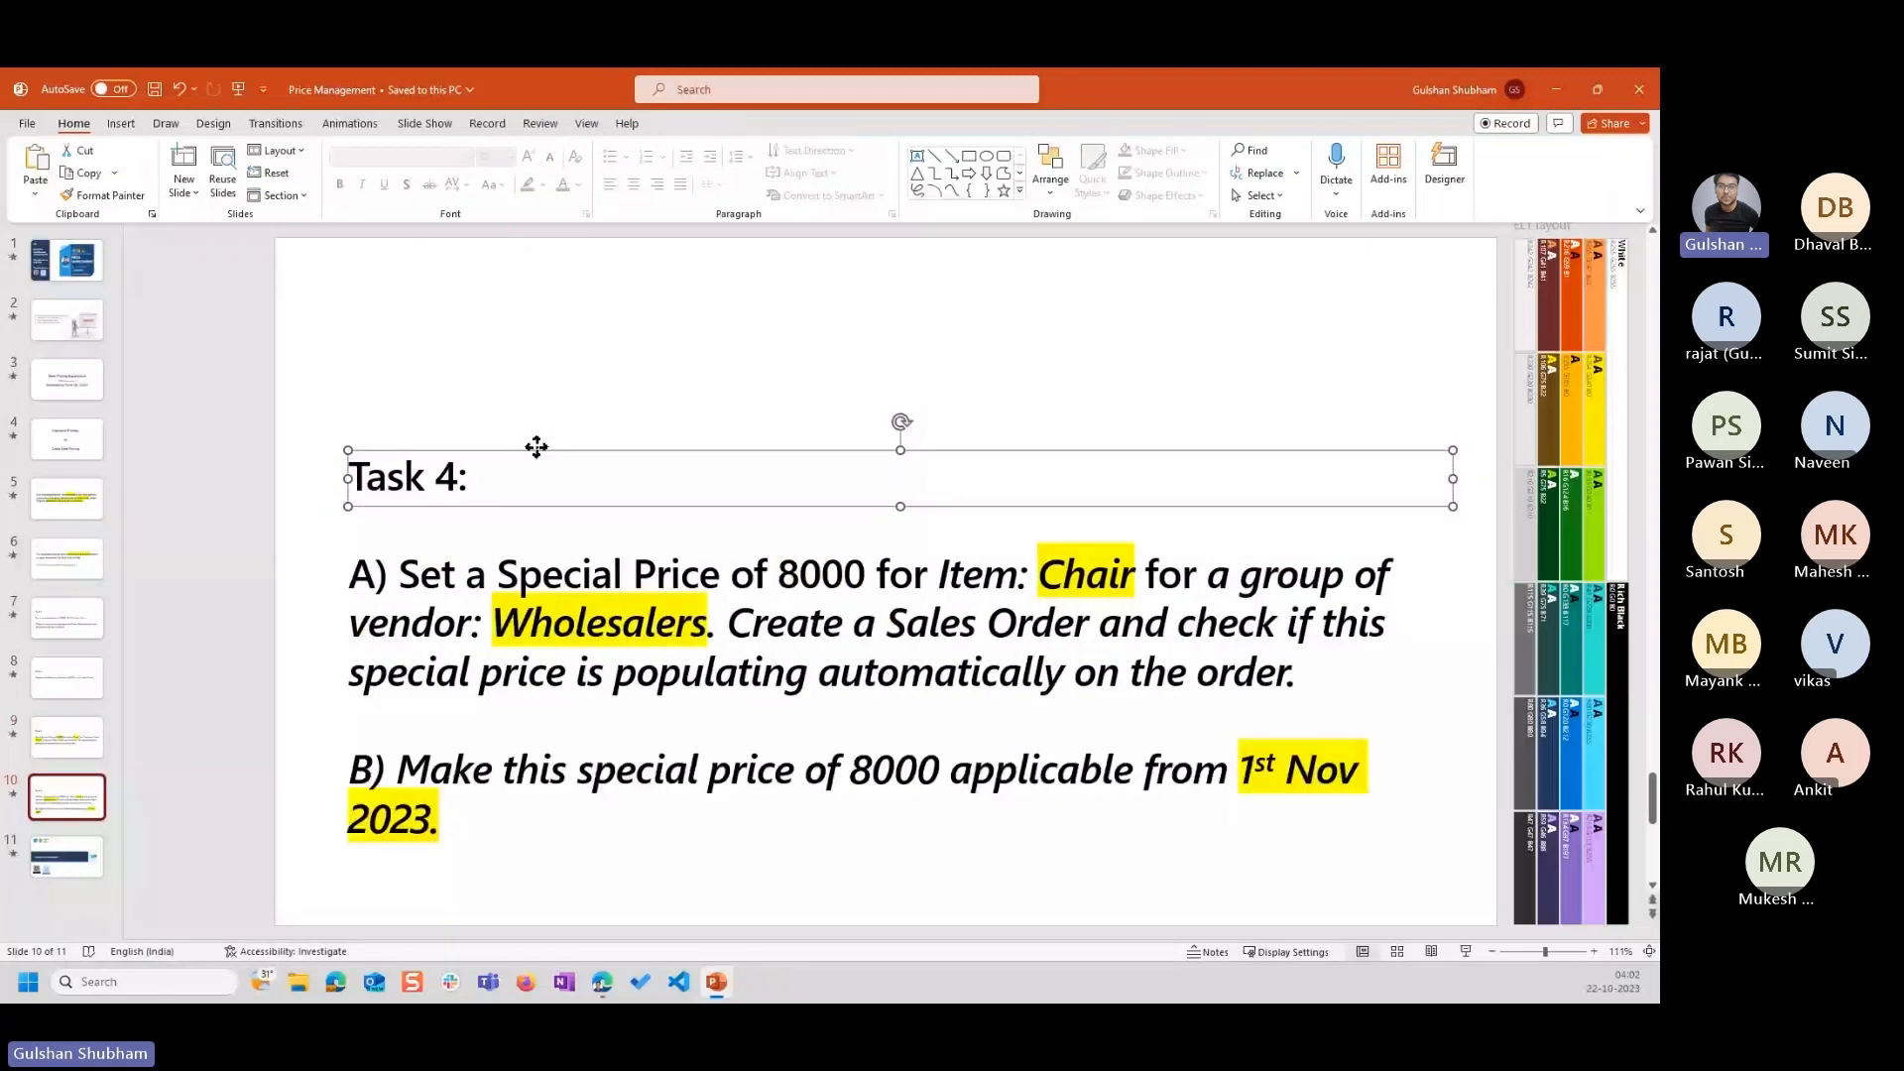
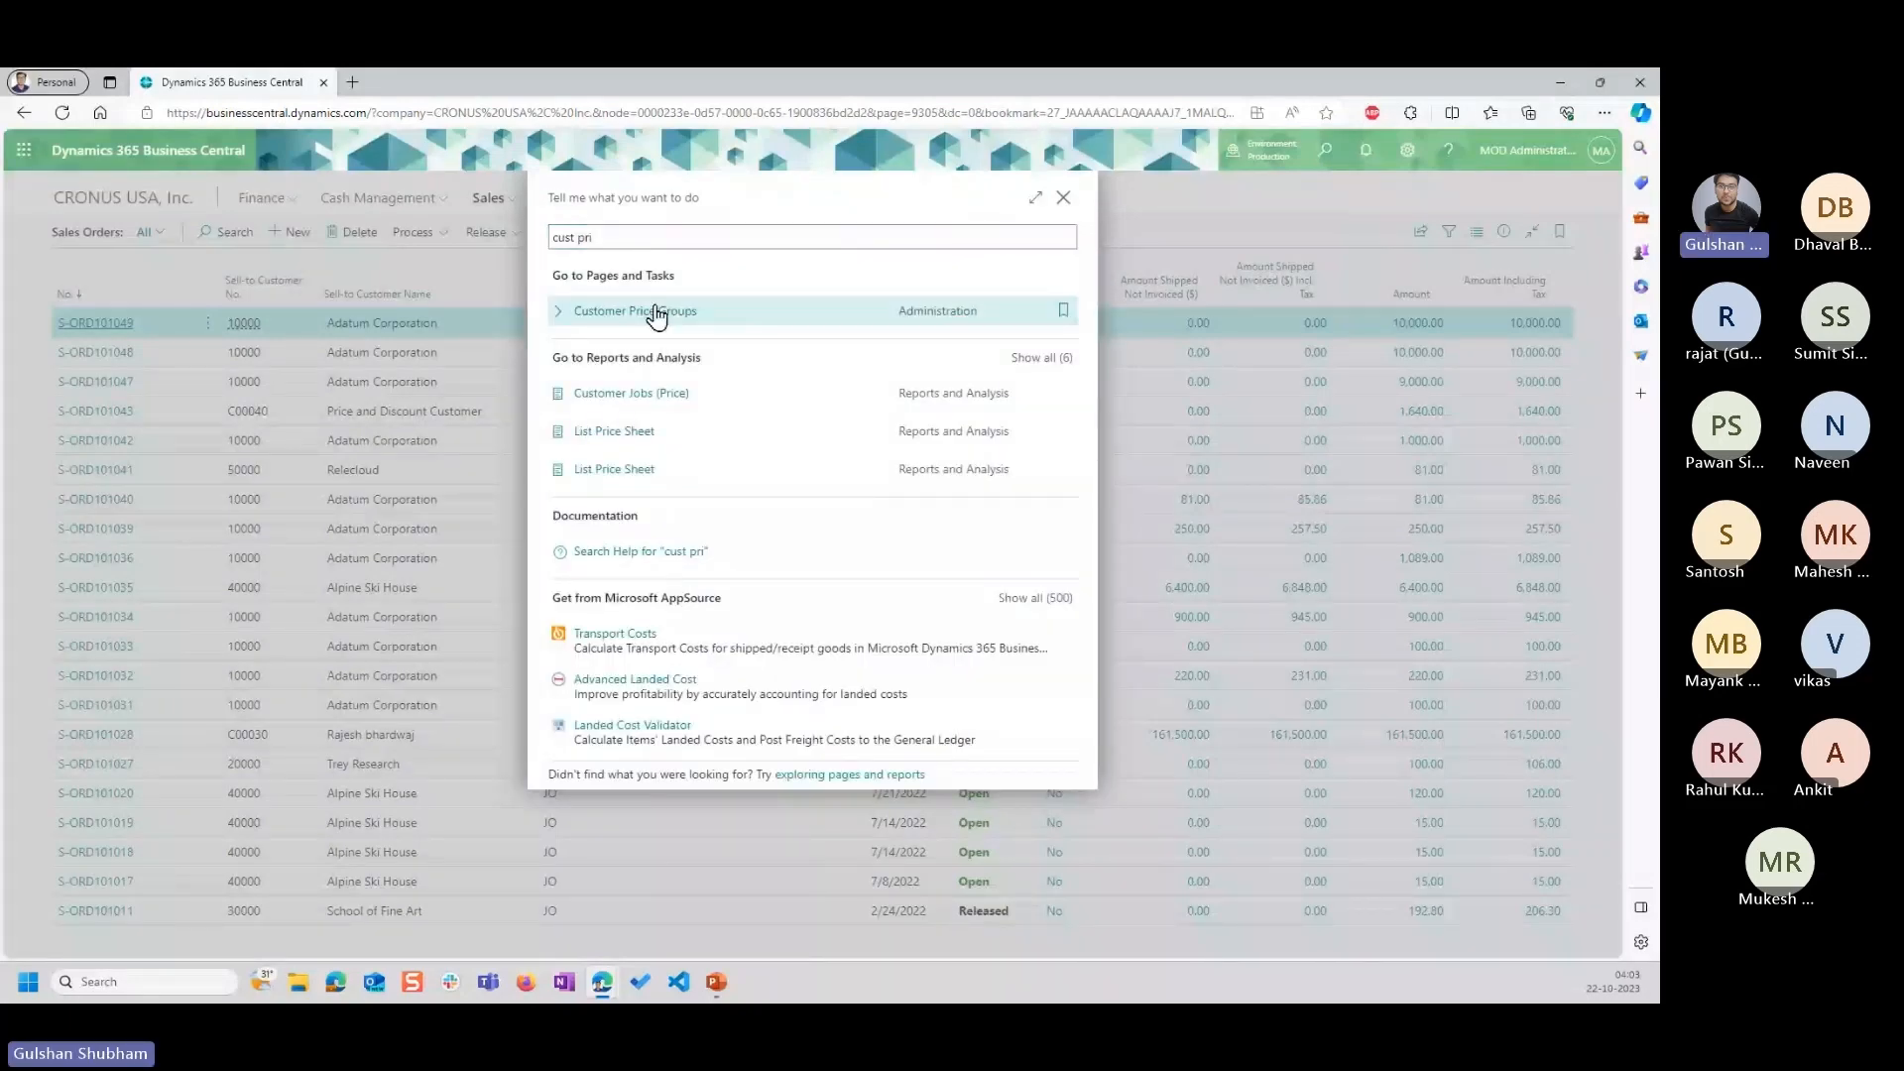
Create a customer price group with the code WHLSALE and the description Wholesalers.
left_click(657, 313)
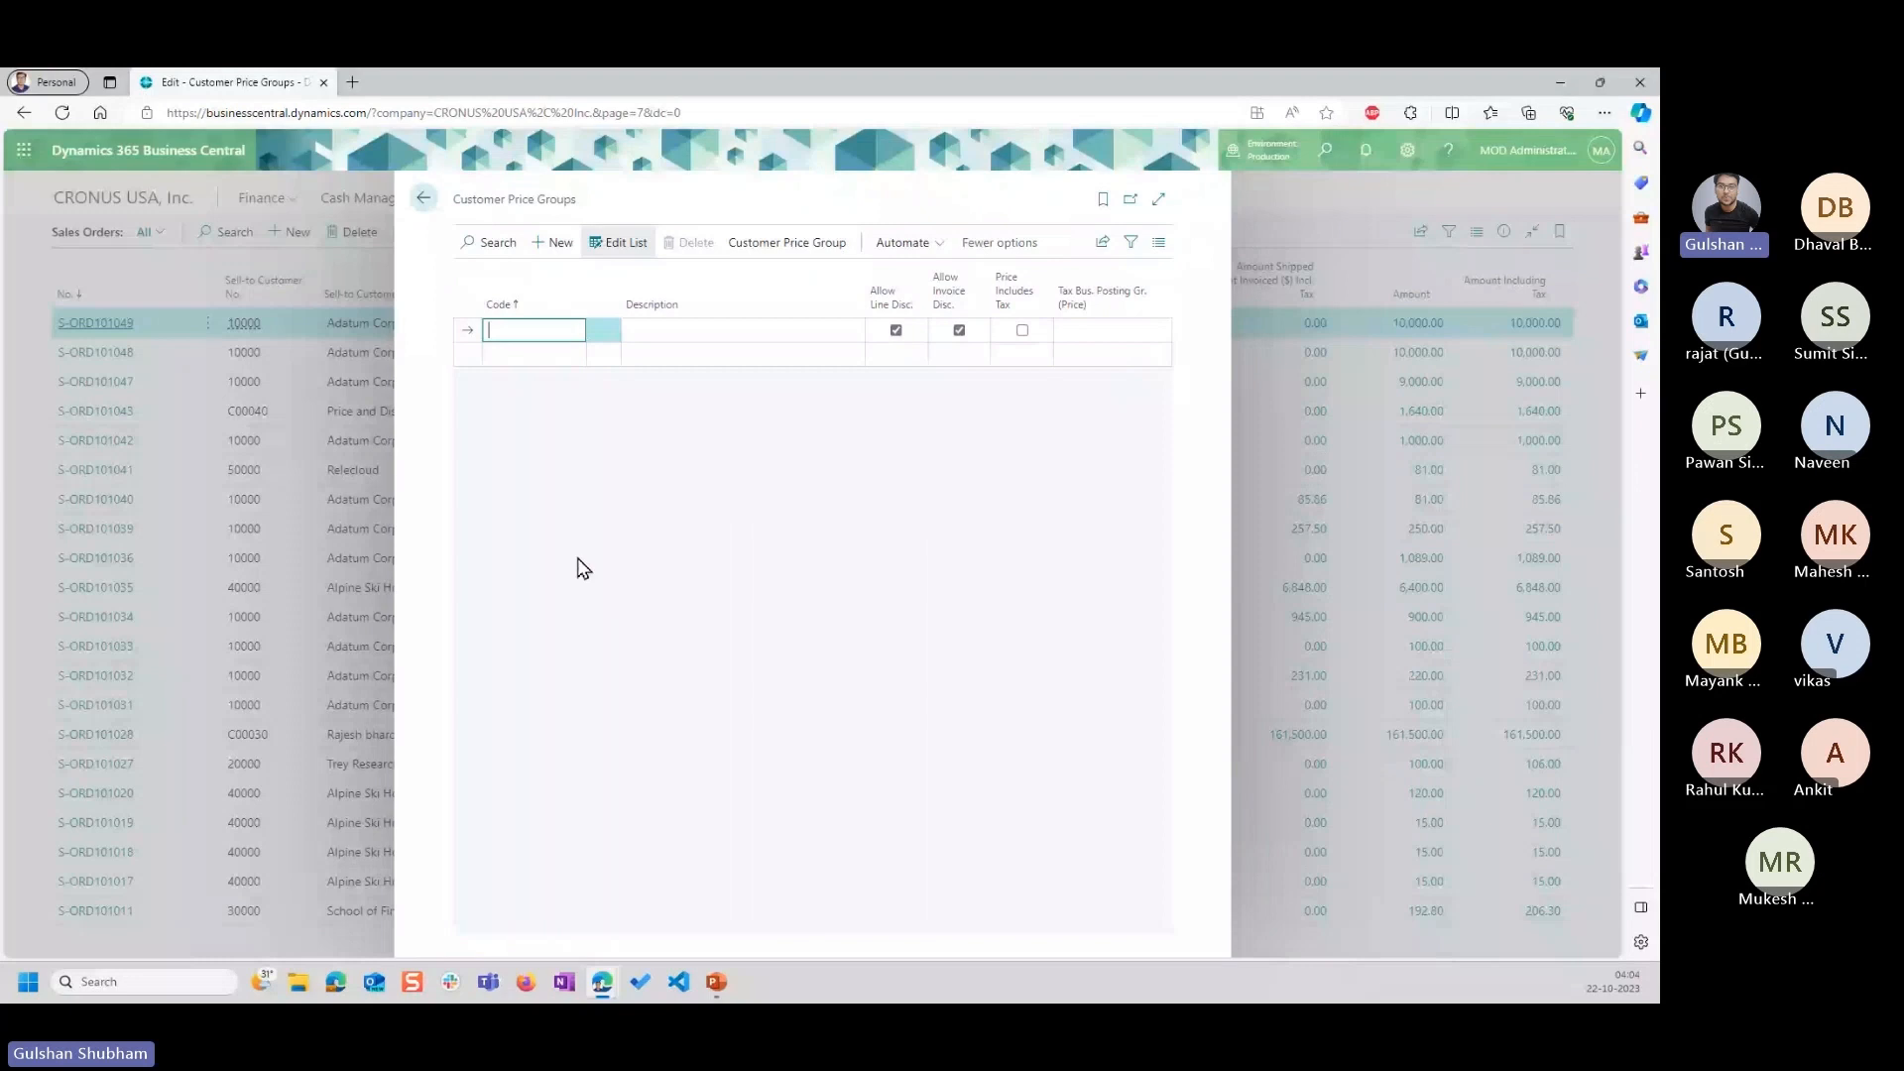
type("WHLSALE")
key("Tab")
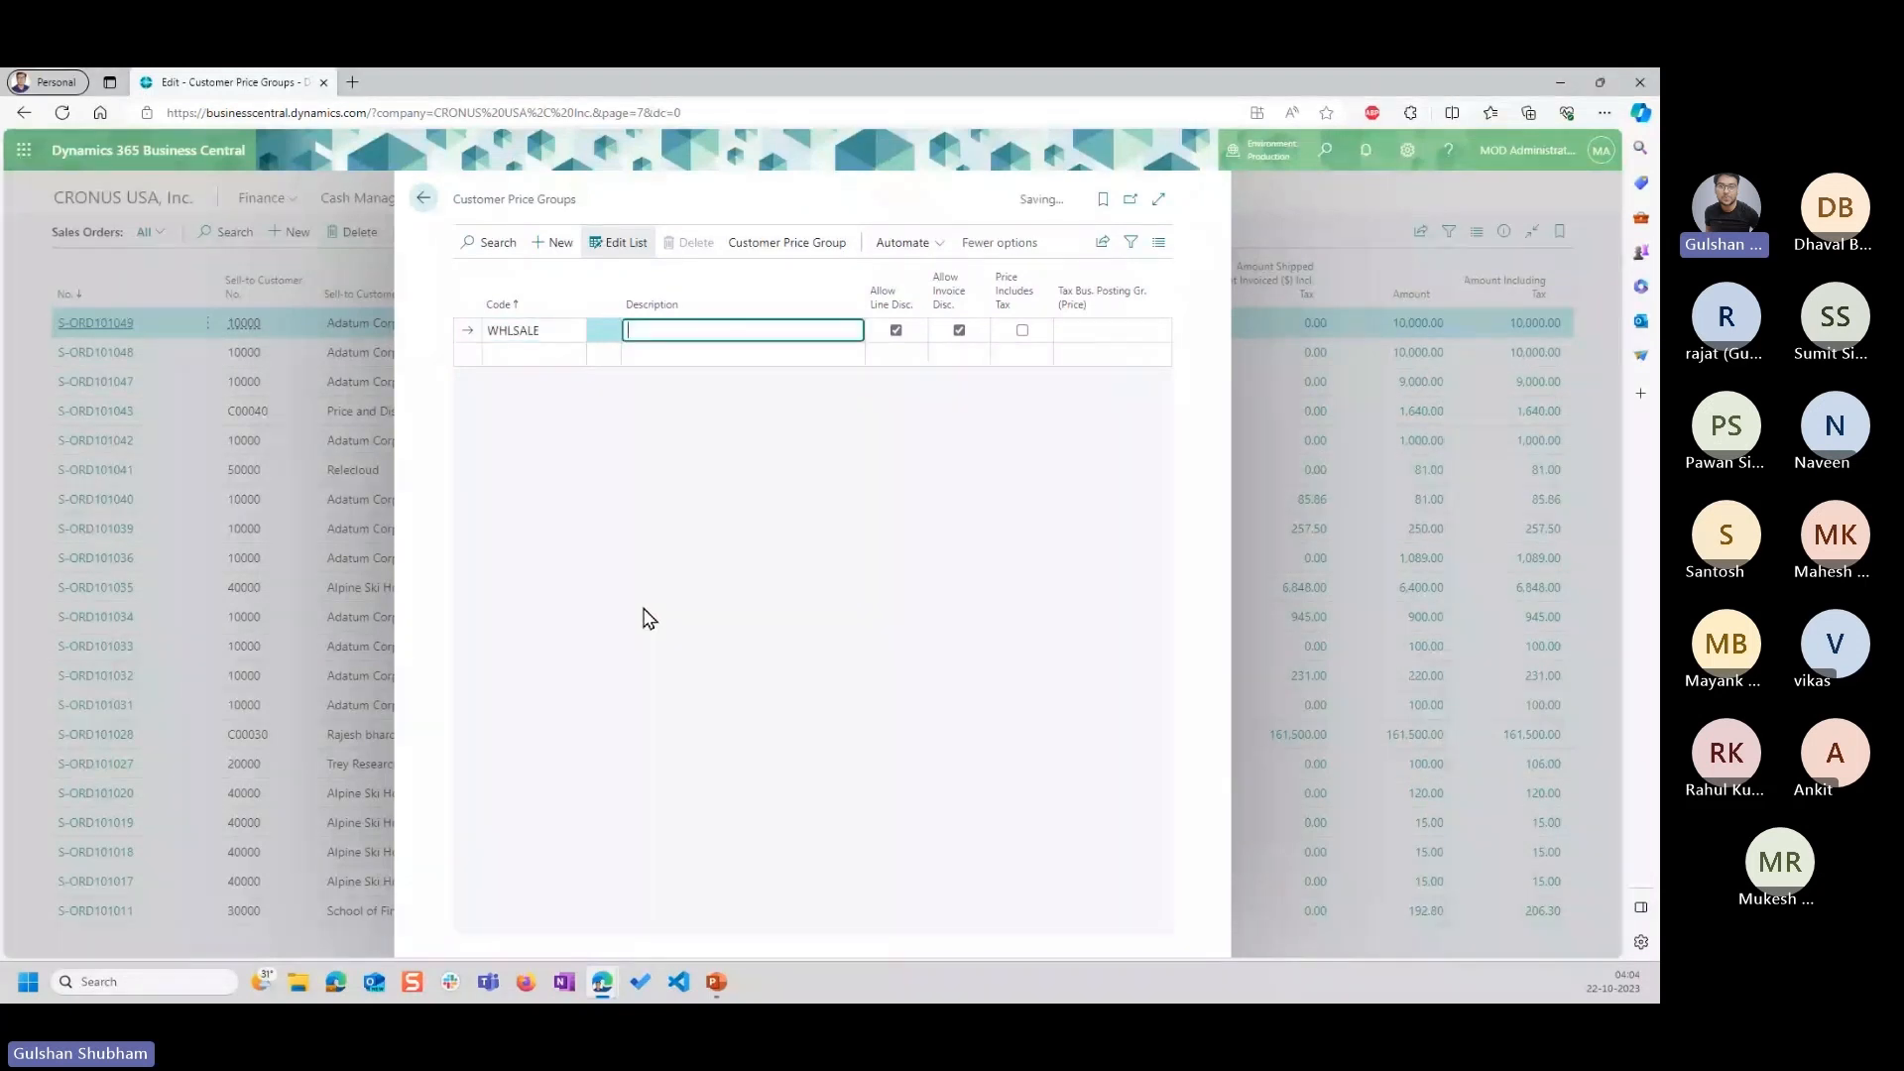
type("Wholes")
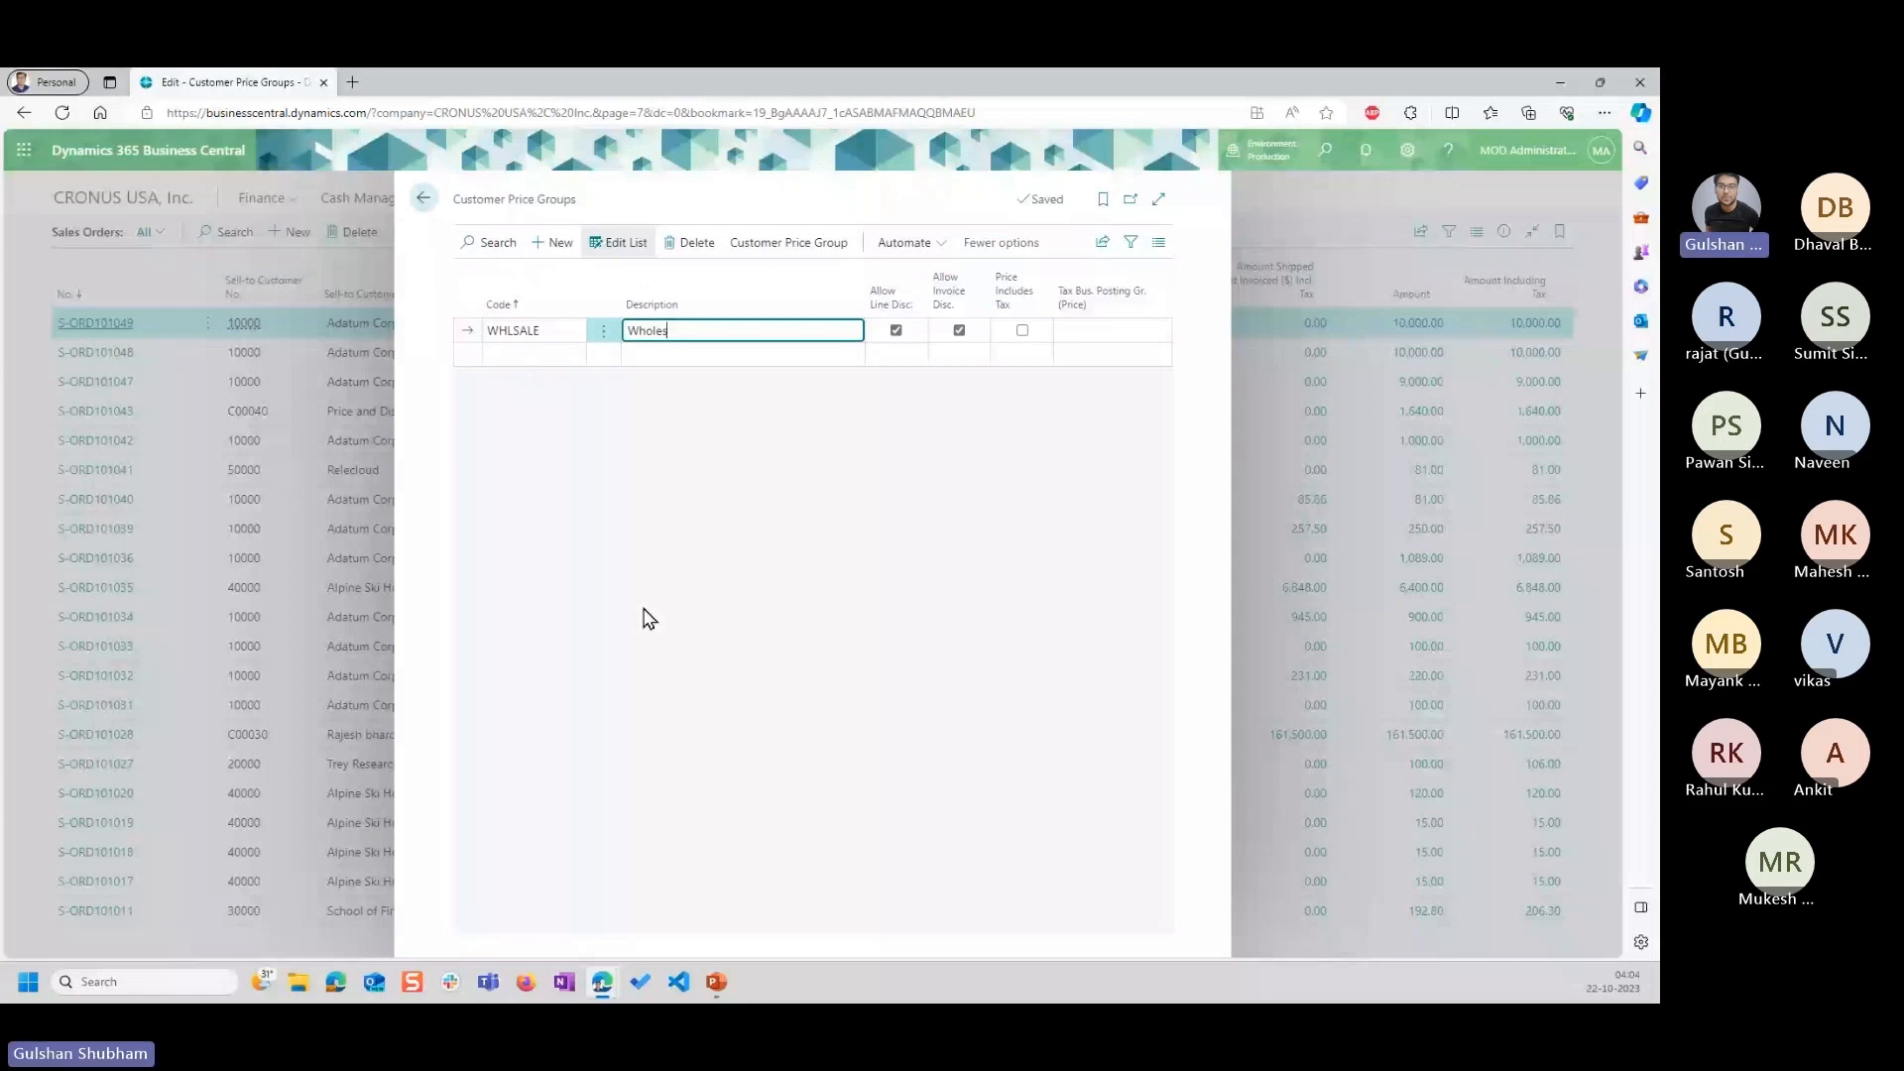
type("alers")
key("Tab")
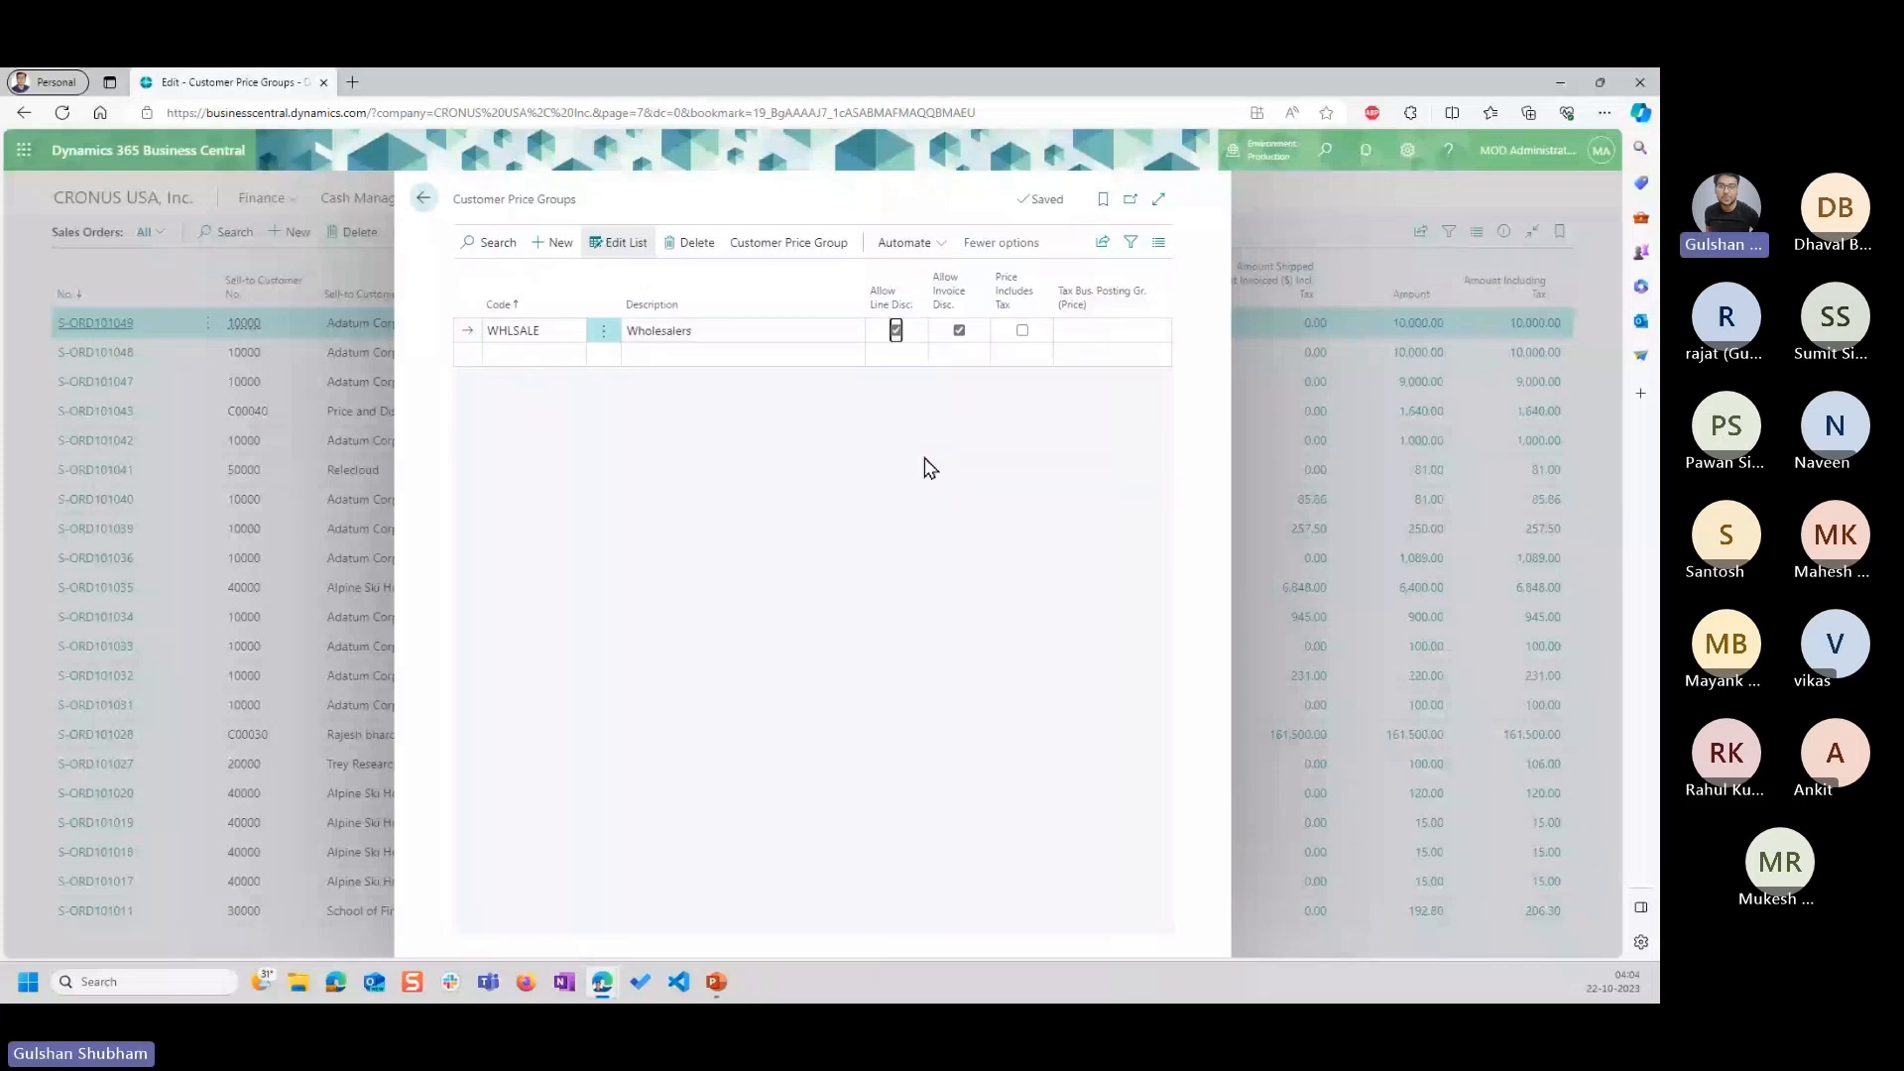
left_click(924, 457)
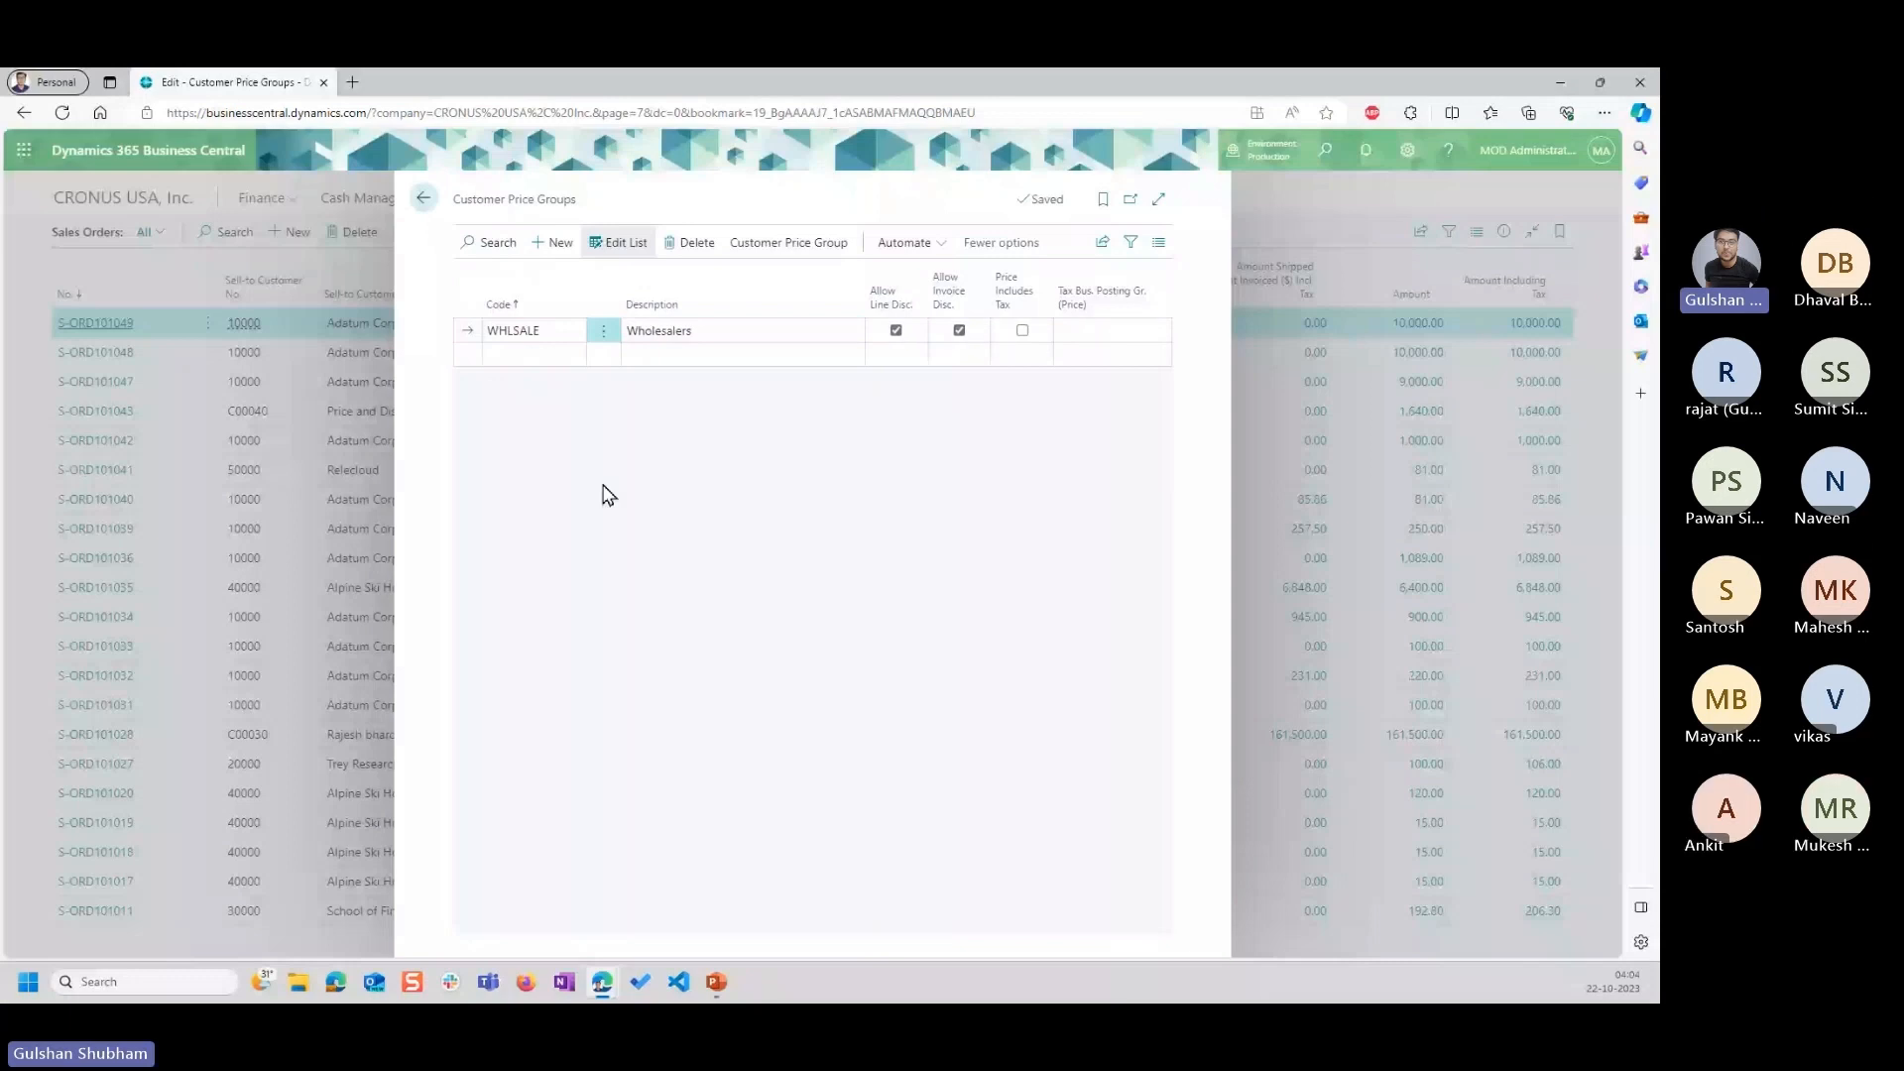
left_click(702, 328)
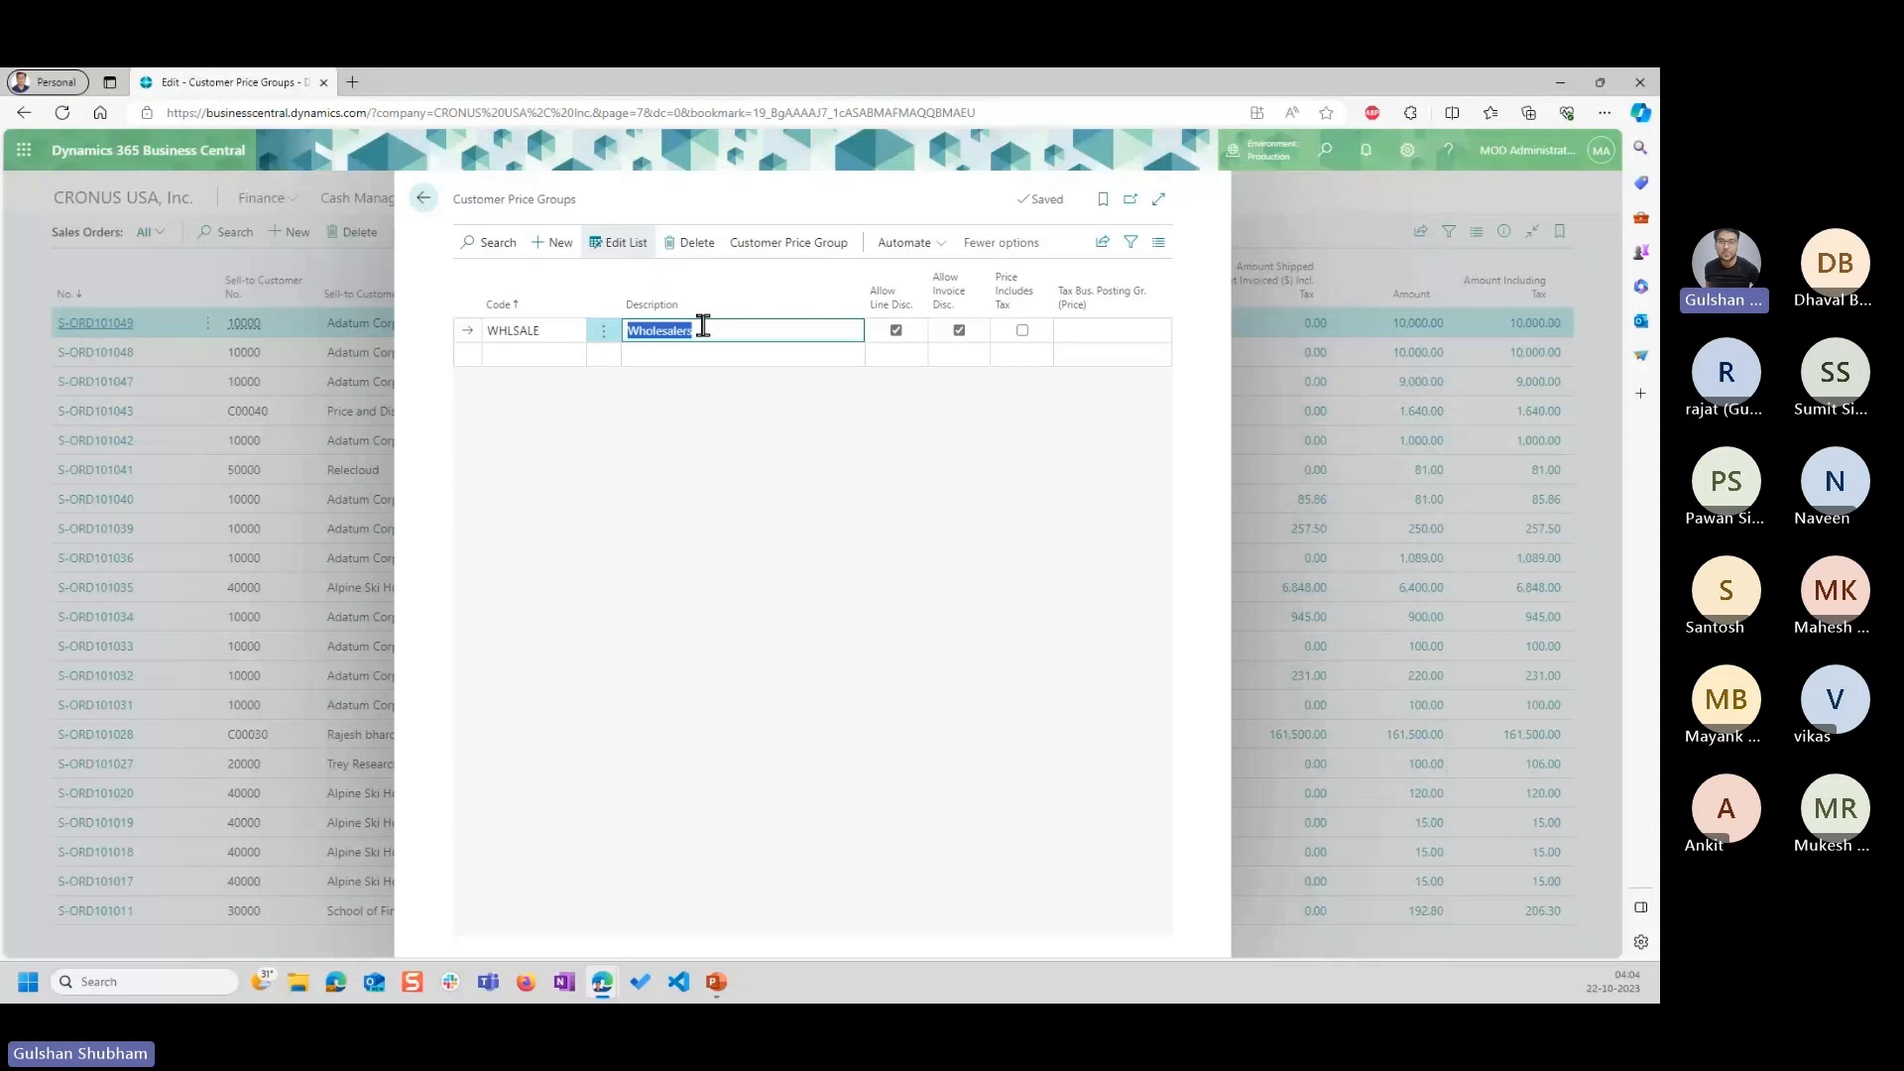
Check the special price, item and customer group in the Task 4 instructions on slide 10 in PowerPoint.
left_click(717, 988)
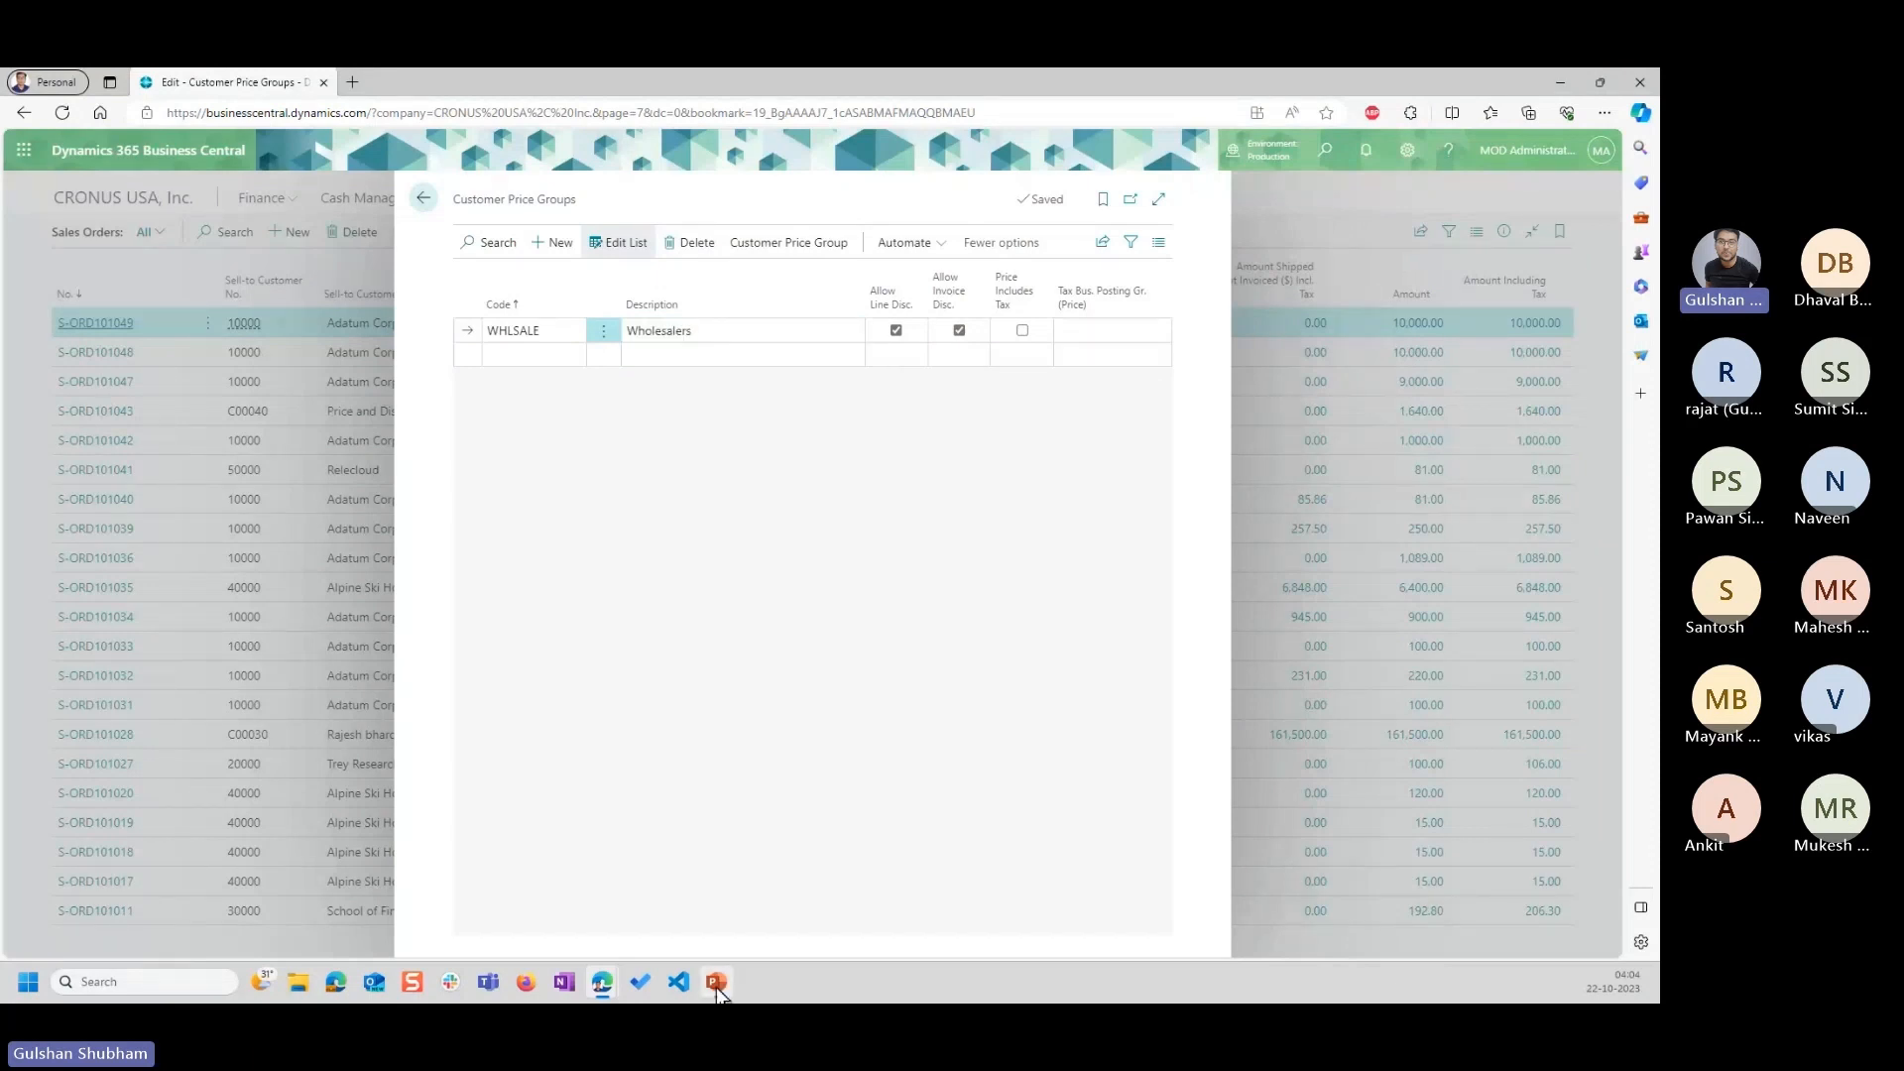
right_click(800, 567)
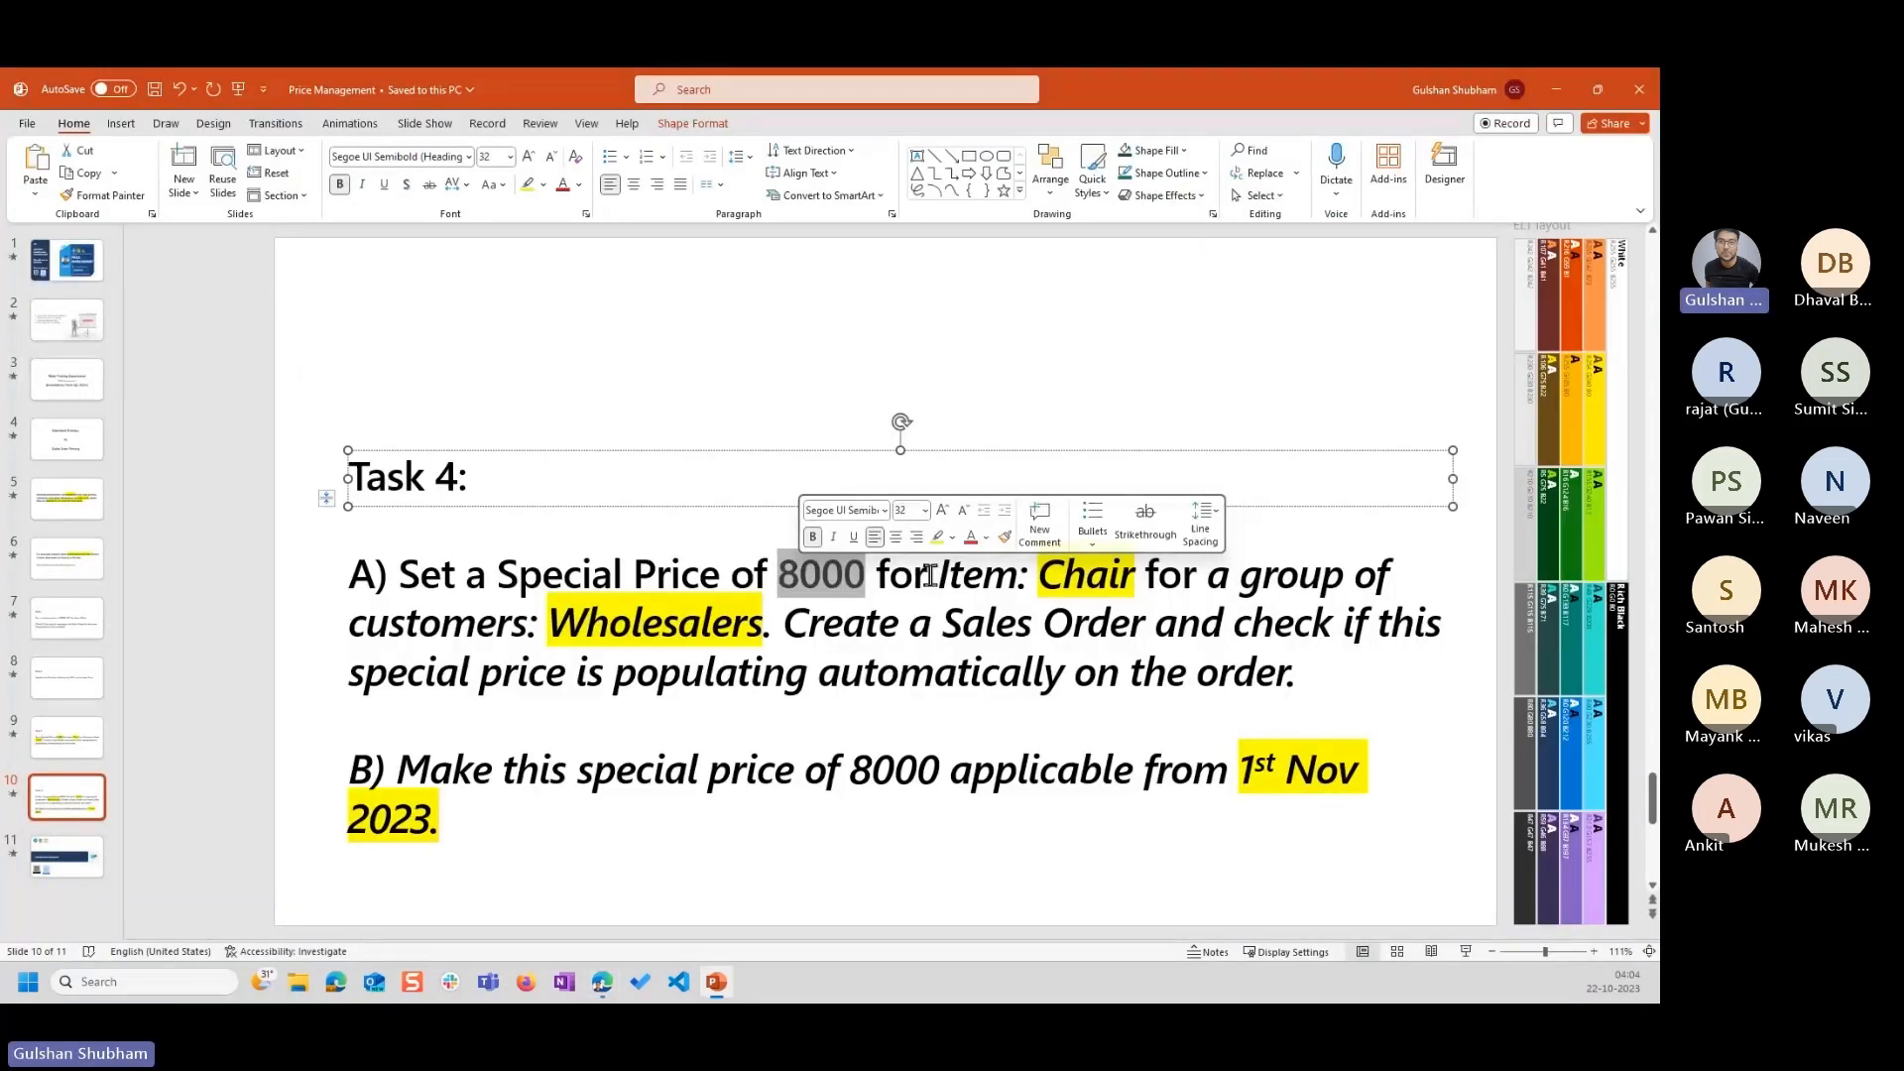
left_click(1555, 89)
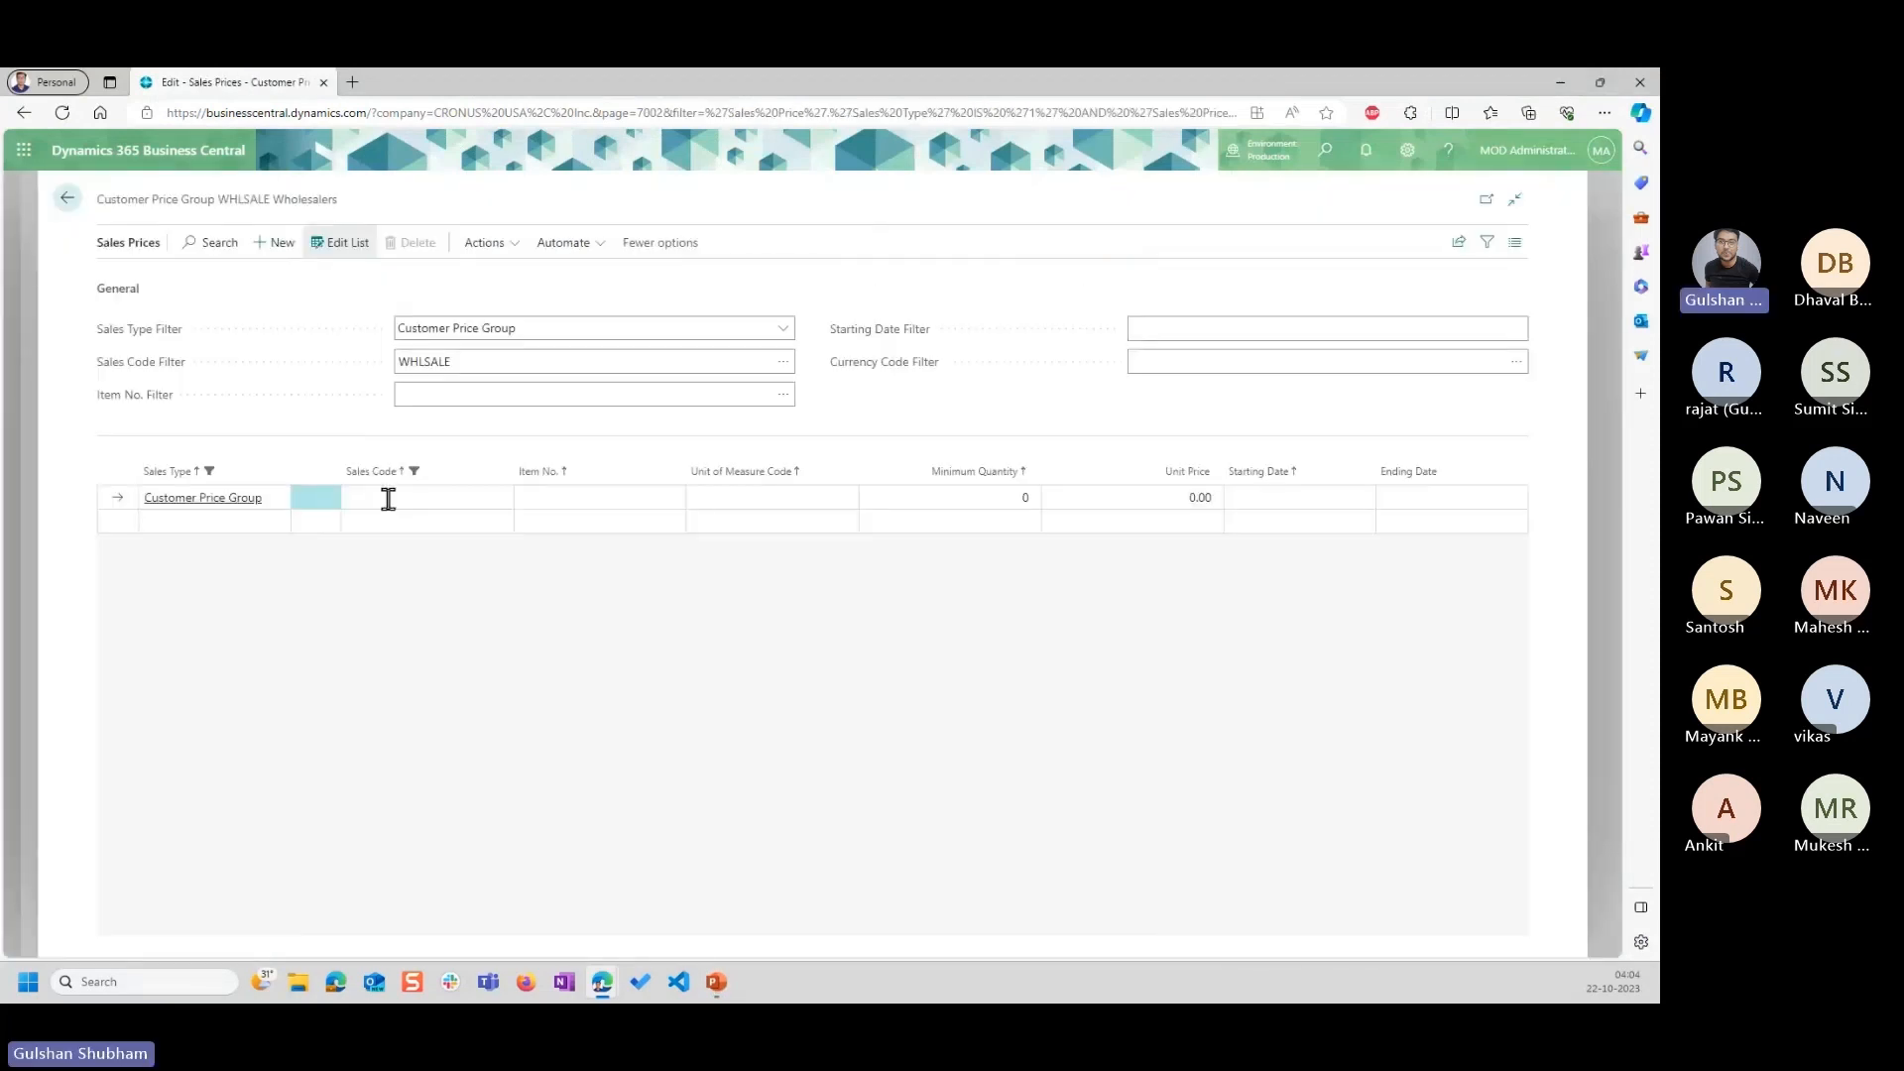
Back in Business Central, add a sales price line for the WHLSALE price group and the Chair, item 1027, with a unit price of 8000.
left_click(441, 495)
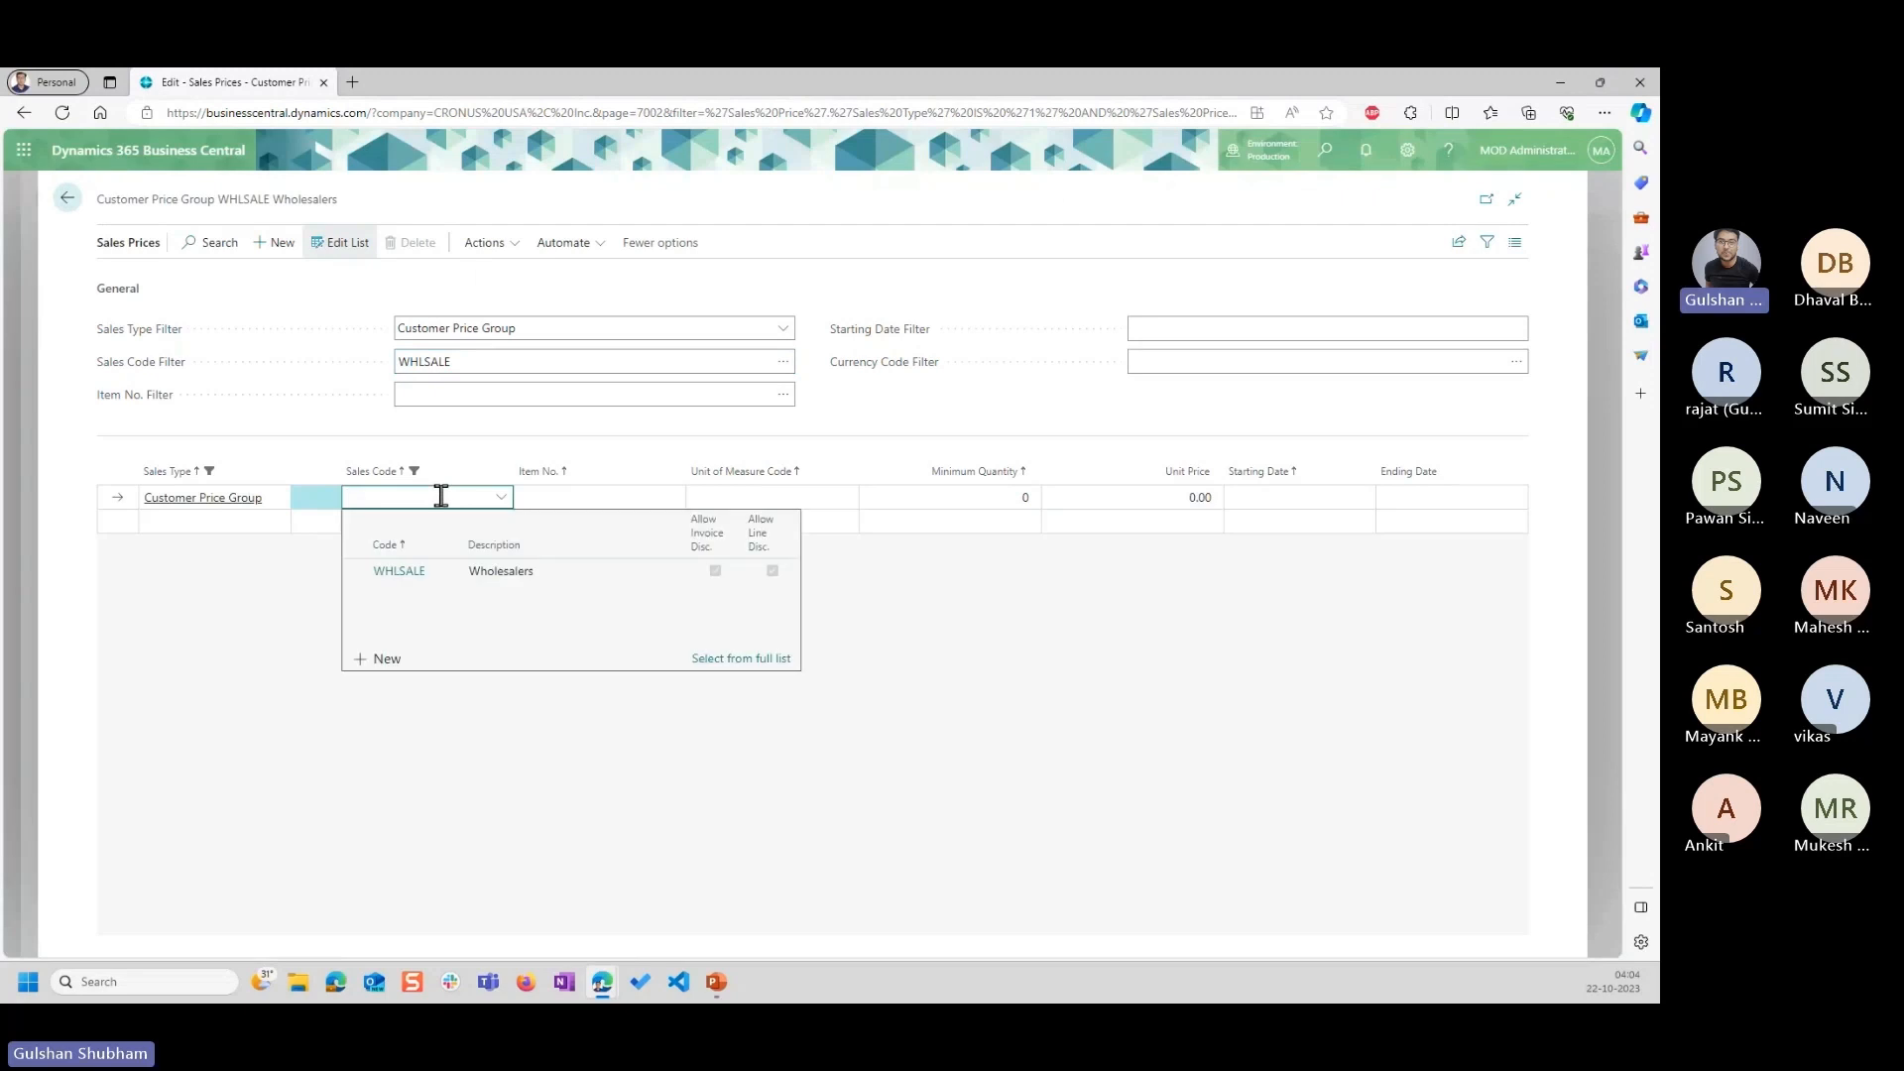
left_click(451, 567)
left_click(553, 493)
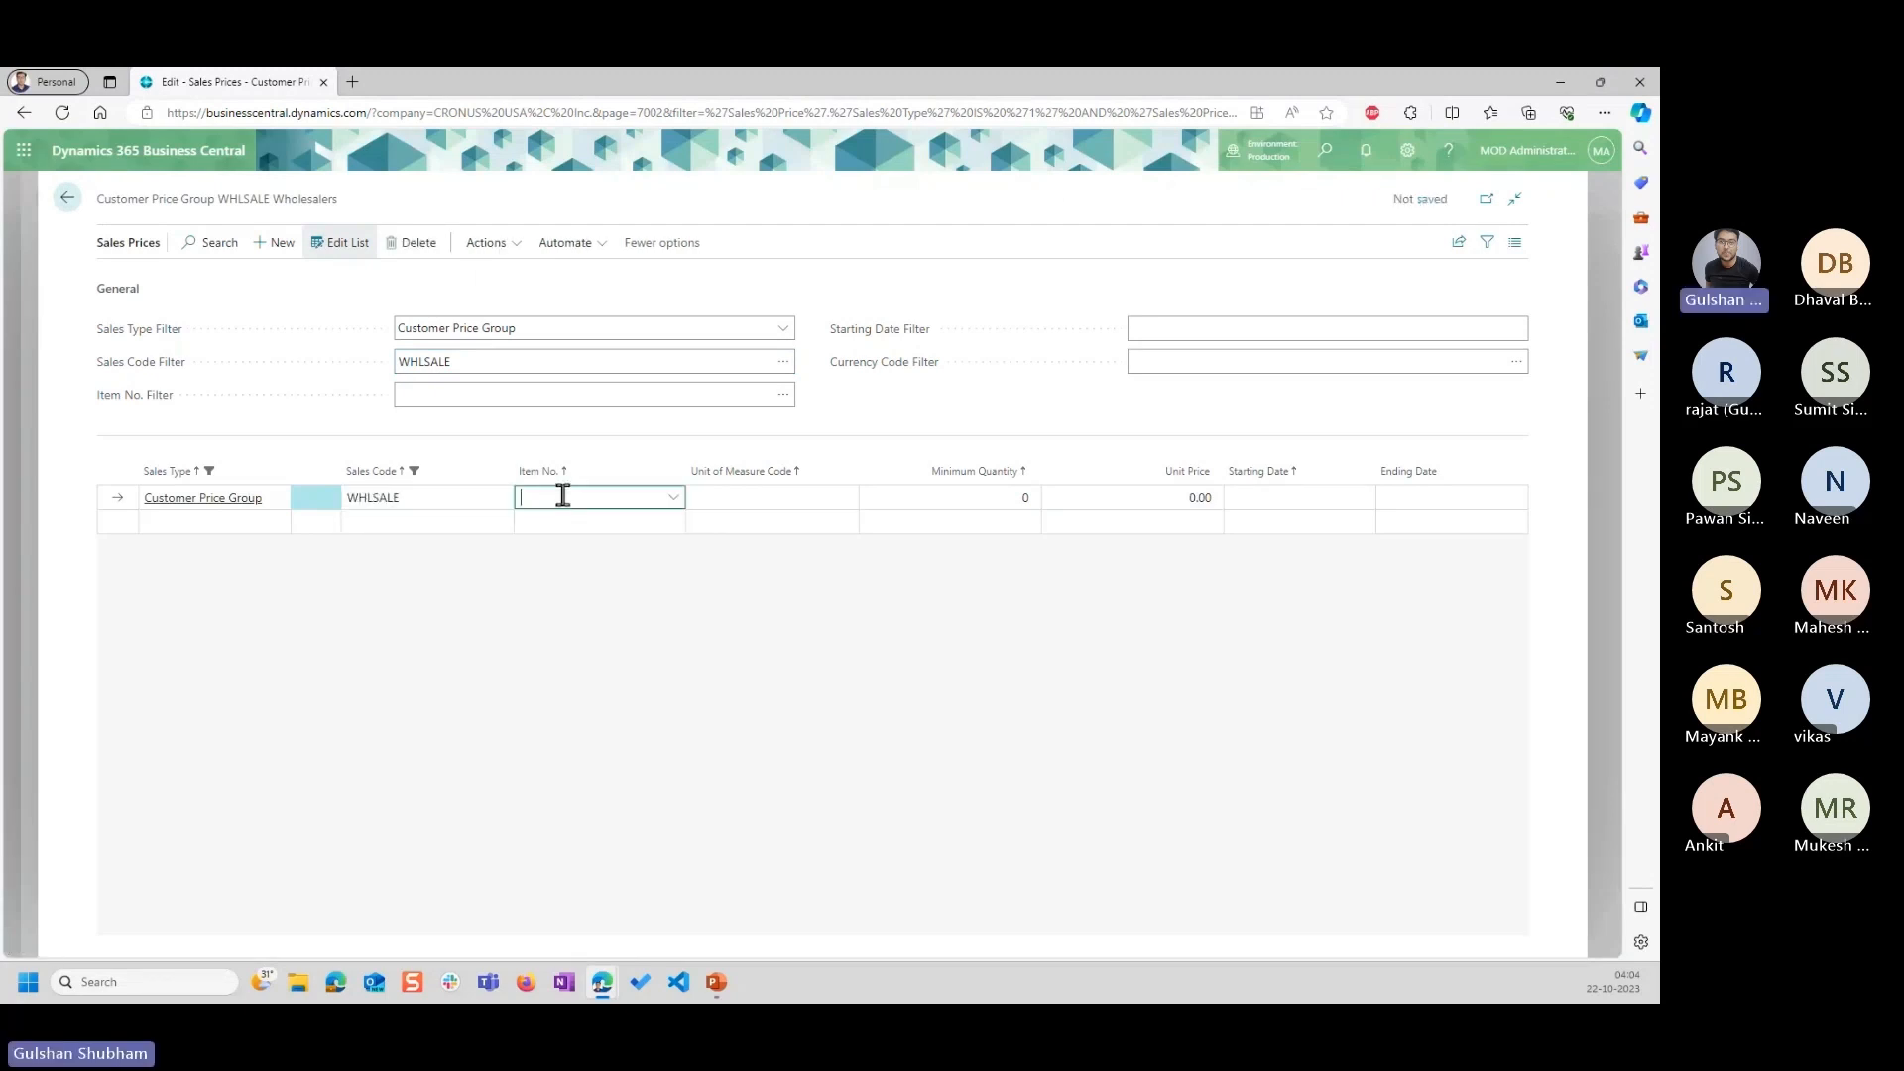
type("cha")
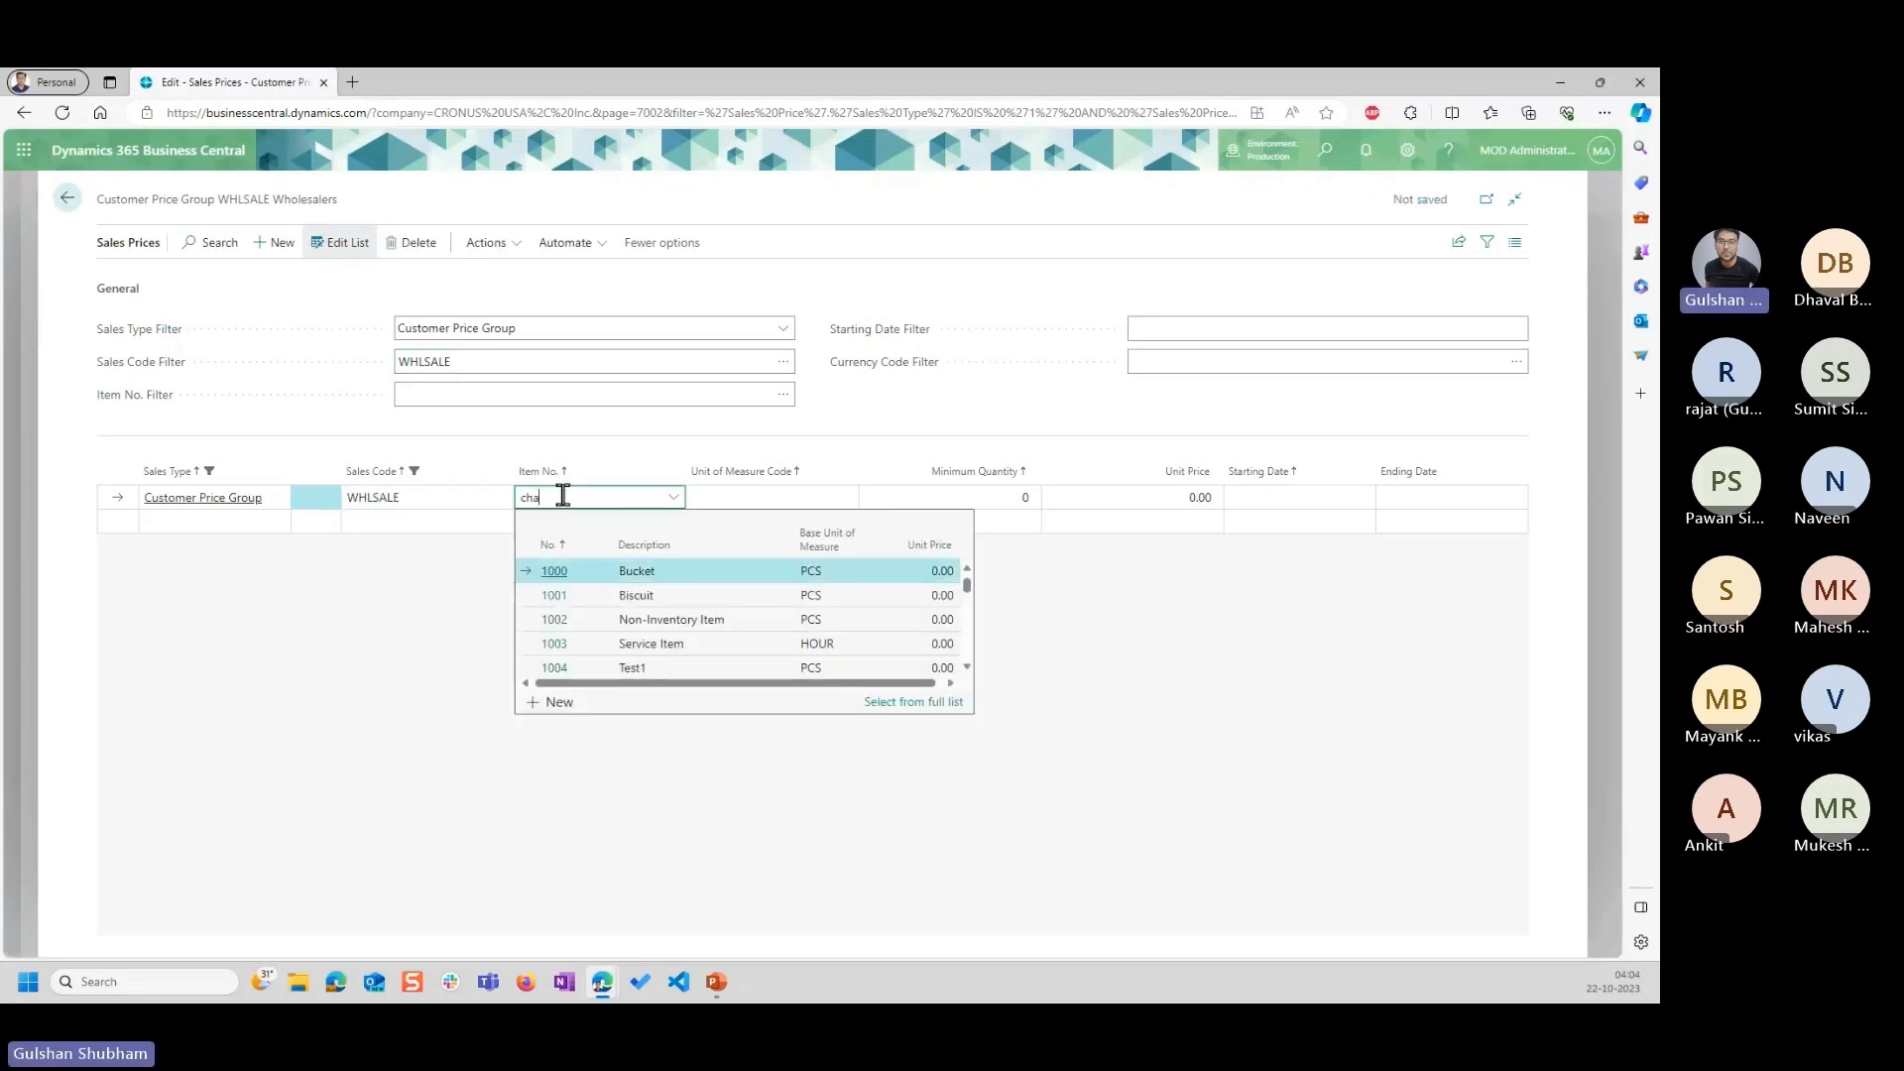
type("ir")
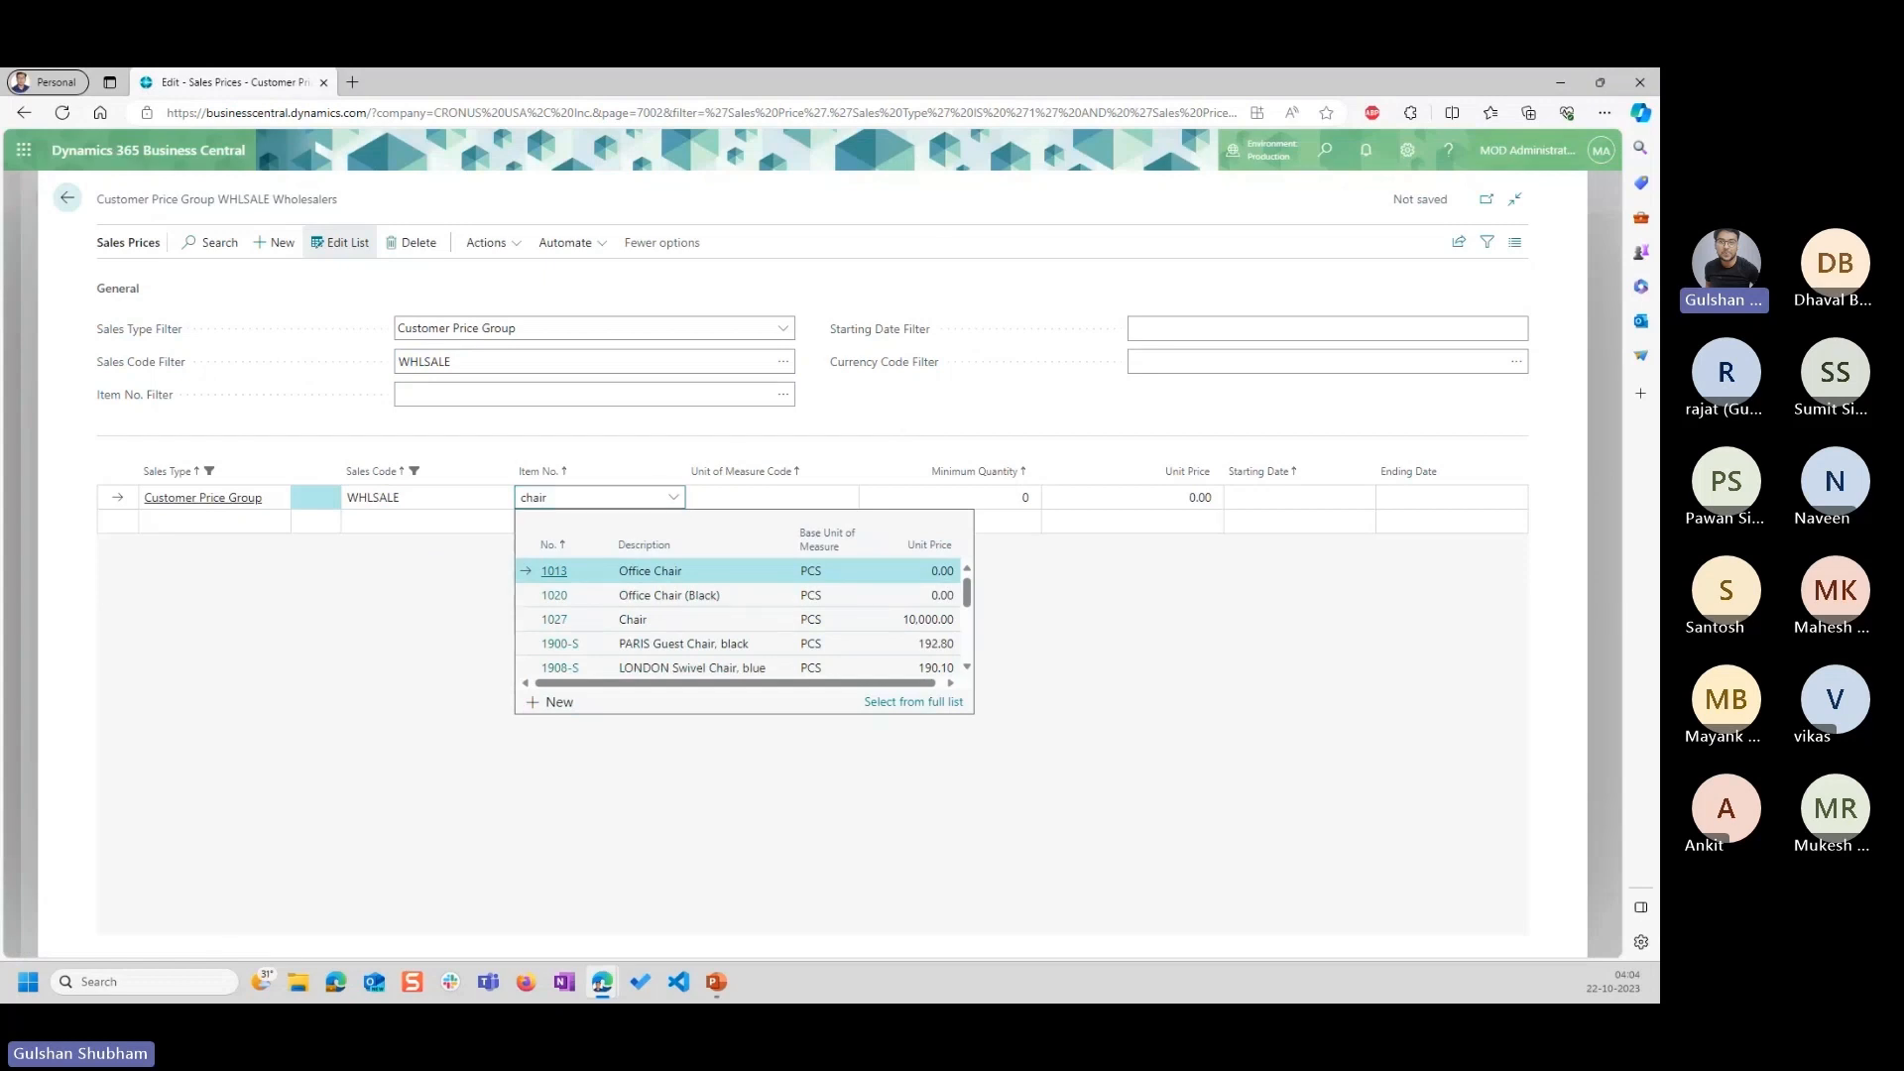
left_click(627, 621)
left_click(1156, 495)
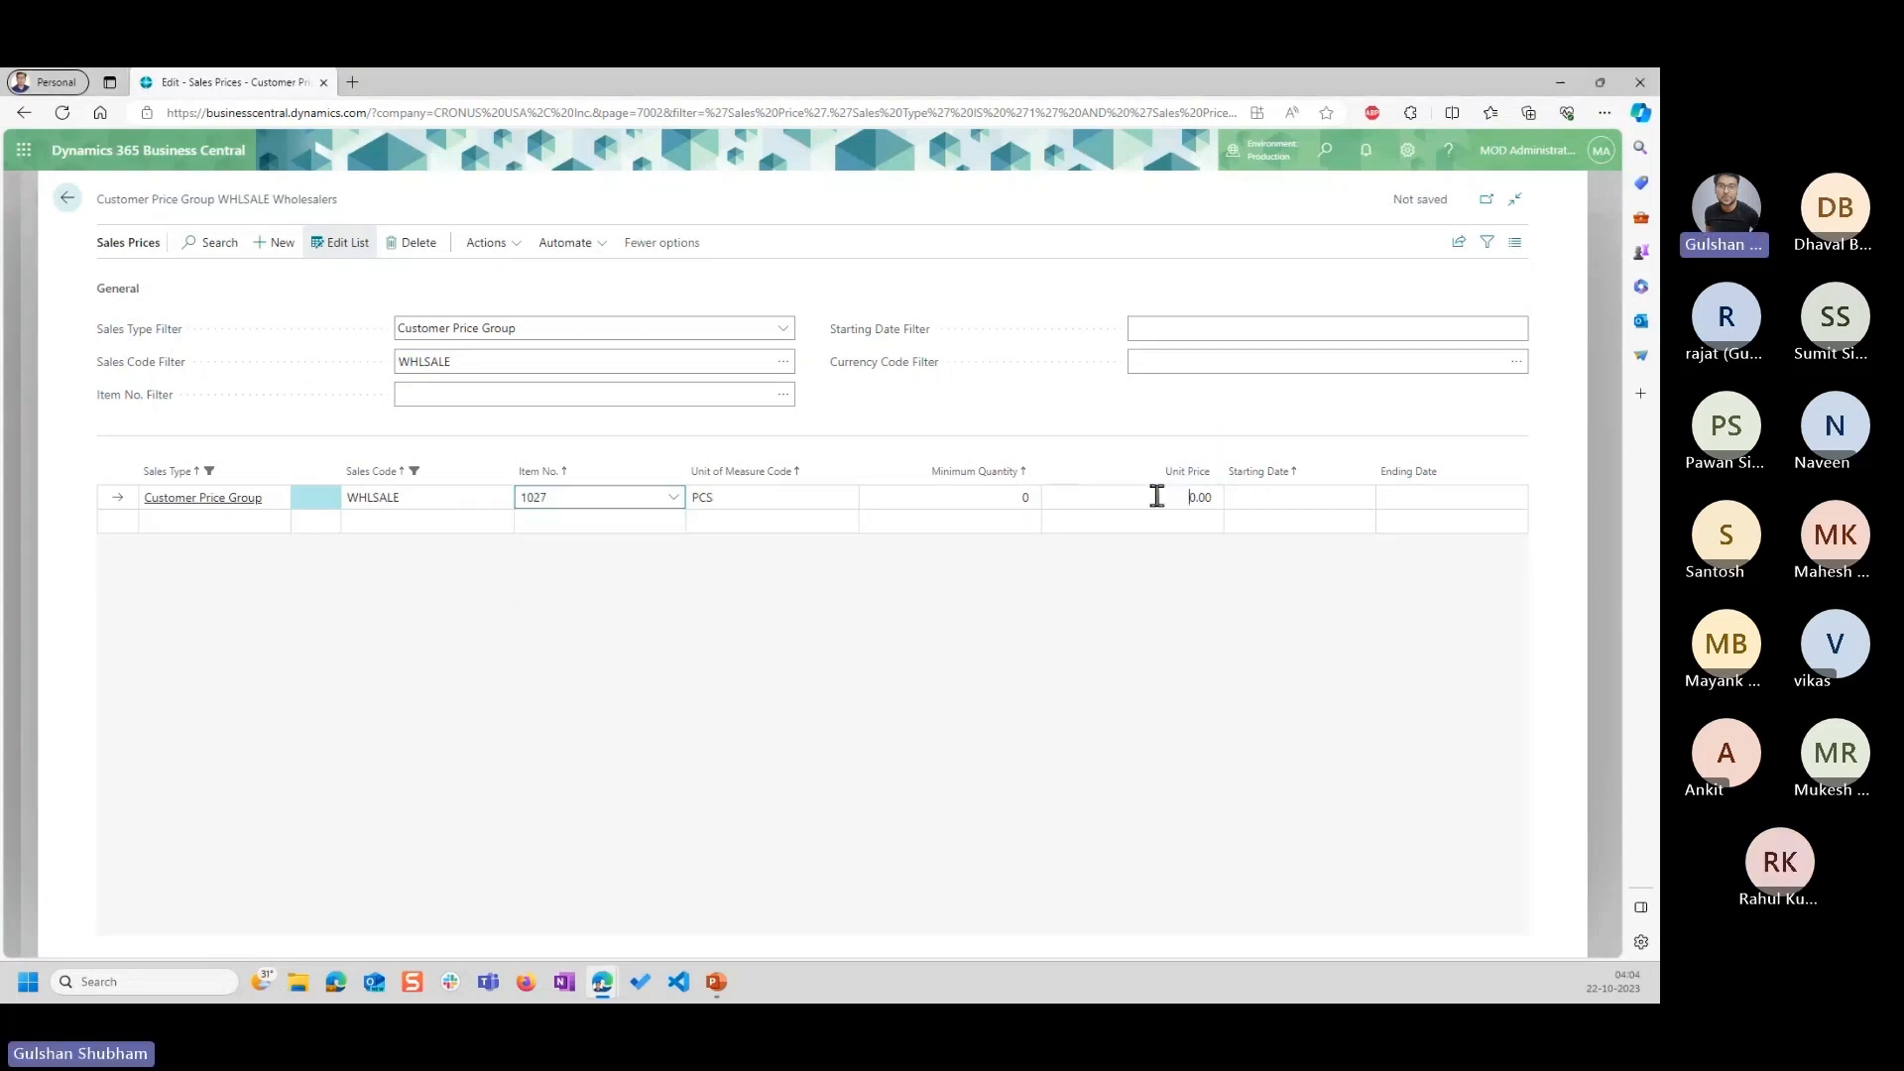
type("80")
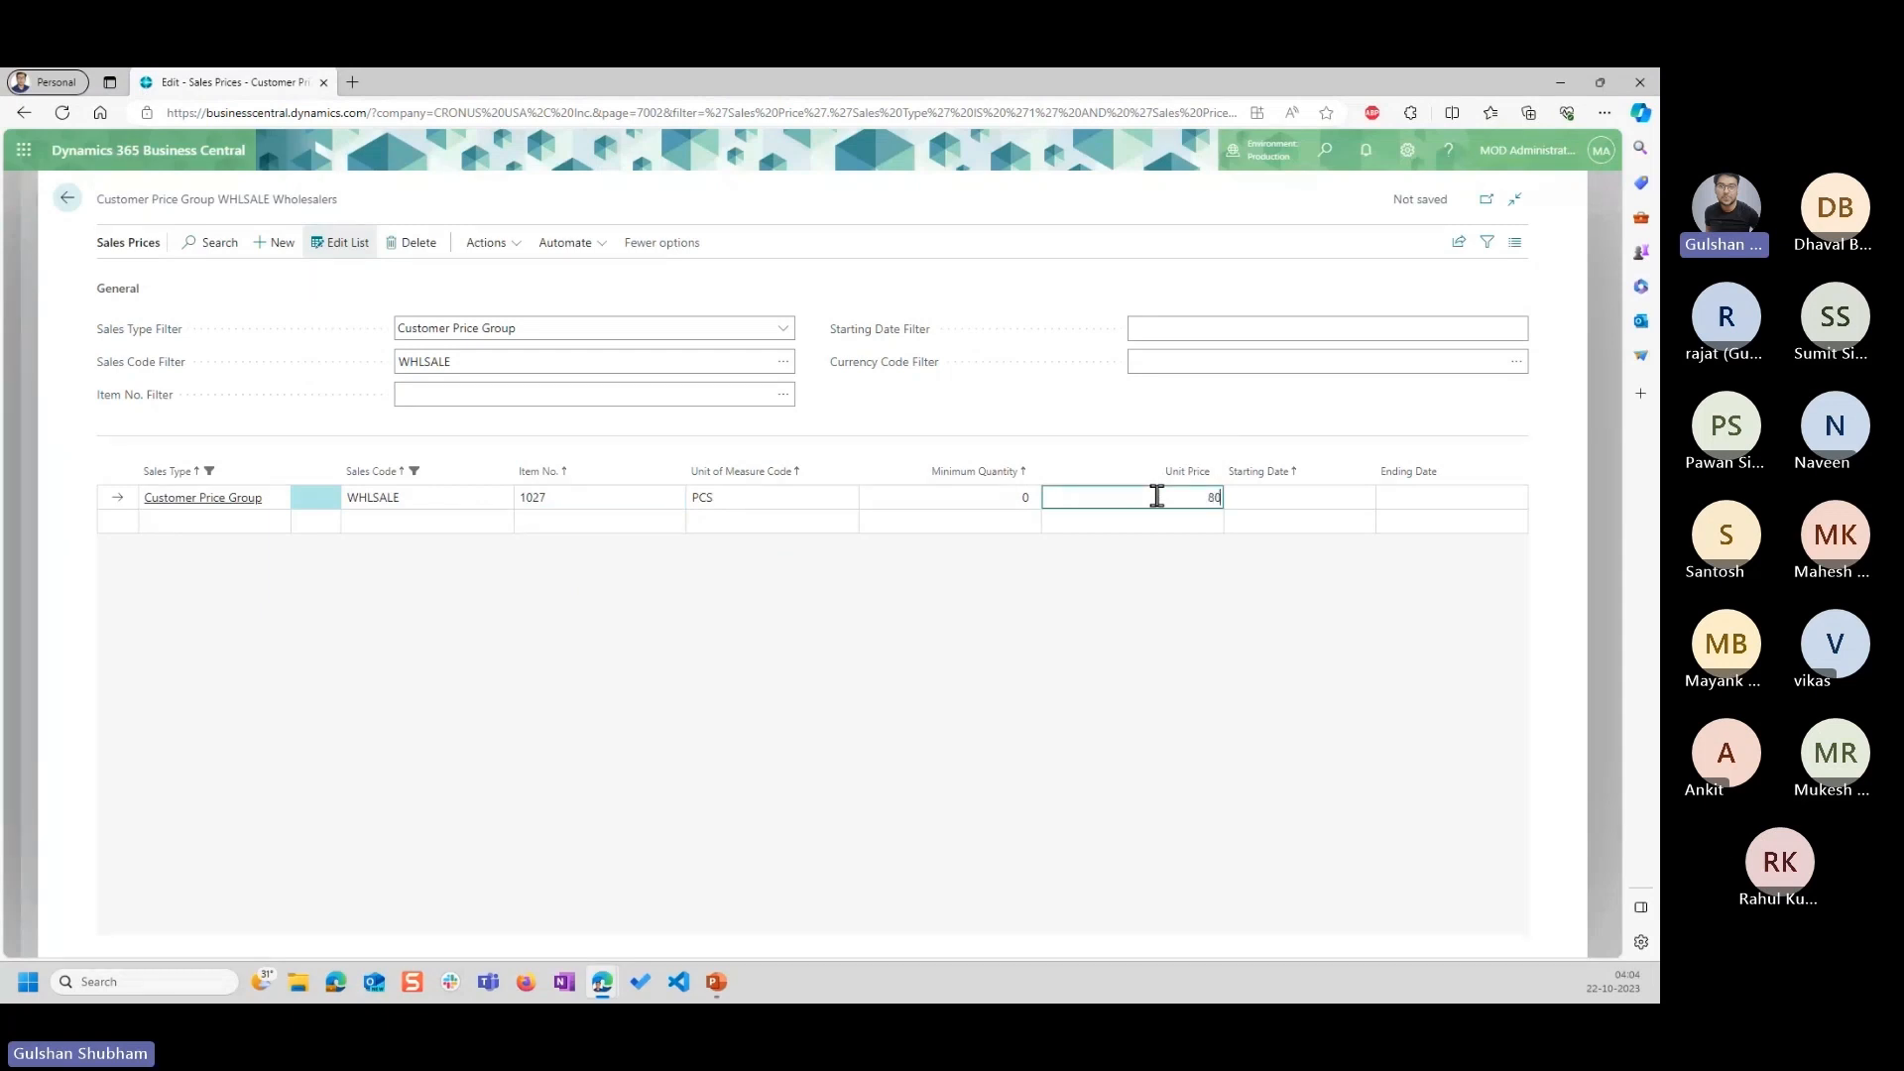
type("00")
key("Tab")
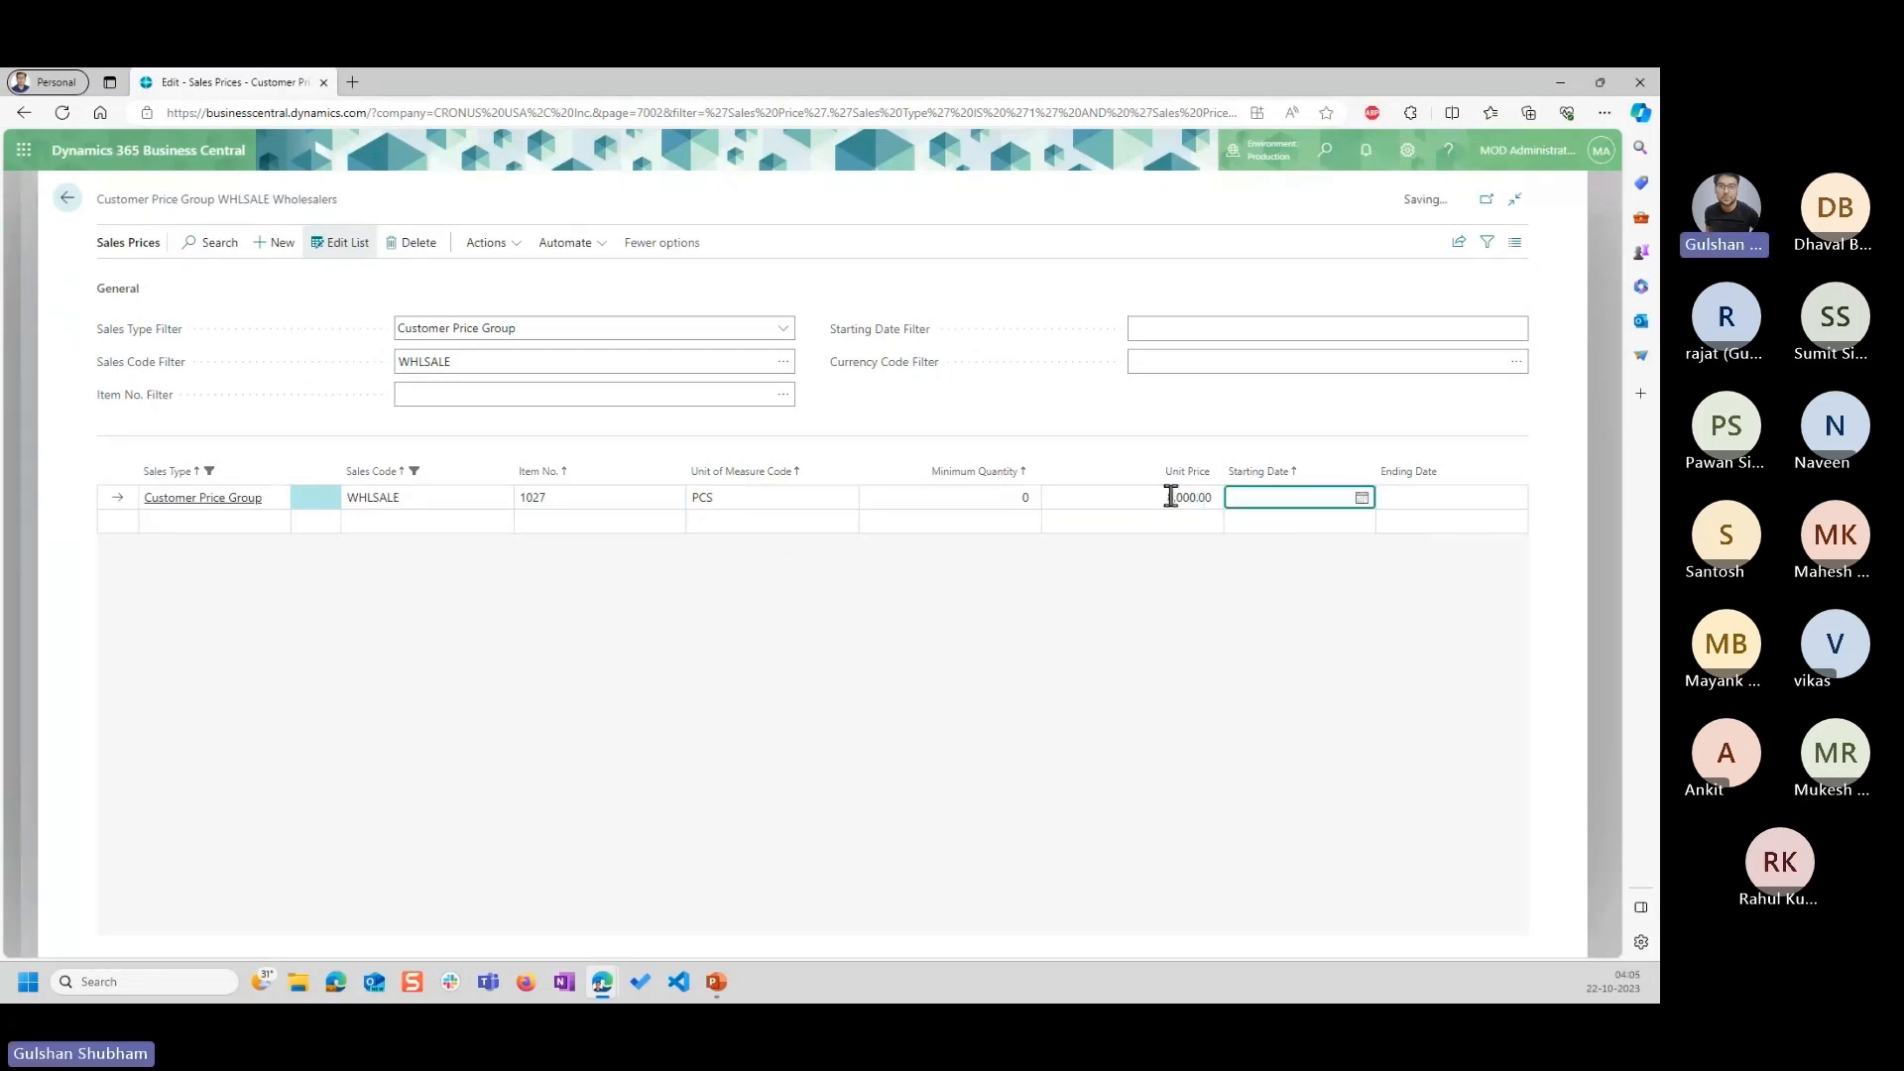
Check the Task 4 start date in PowerPoint and set the WHLSALE price line's starting date to 11/1/2023.
left_click(1361, 497)
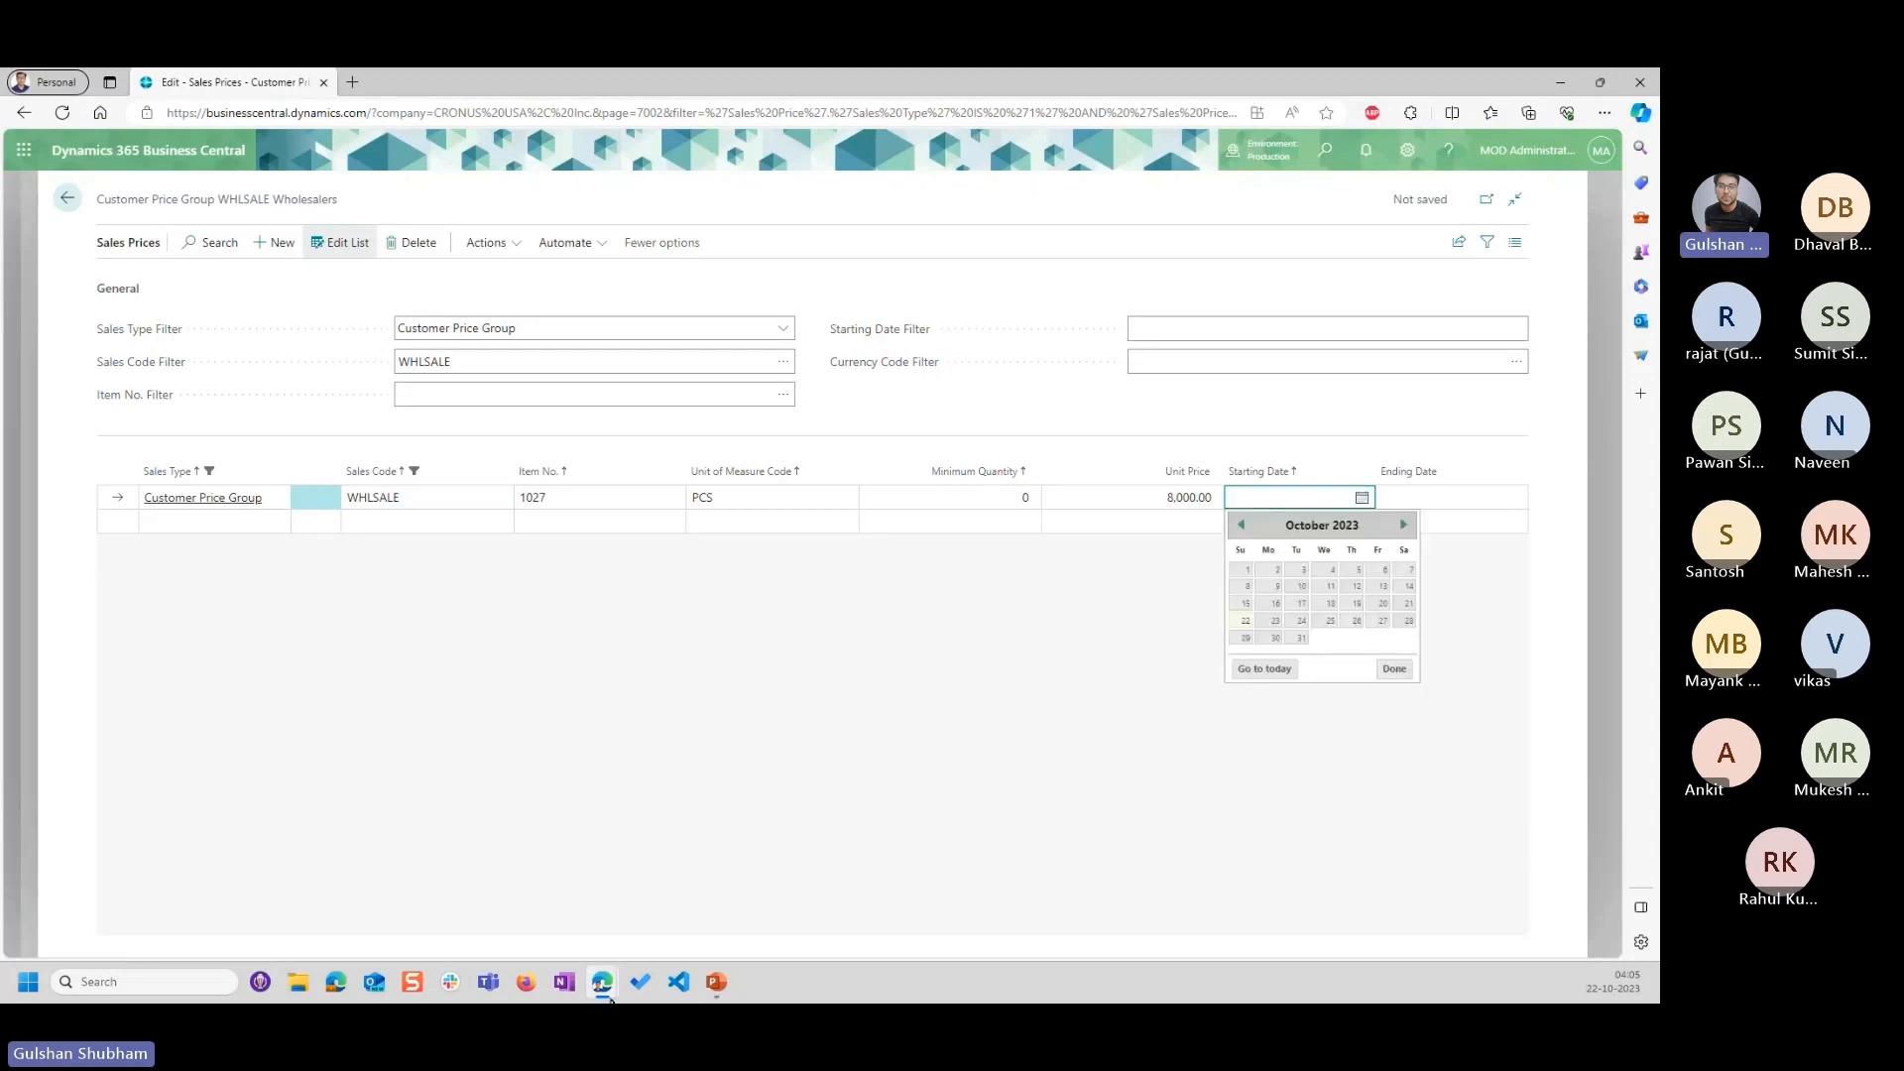
left_click(716, 984)
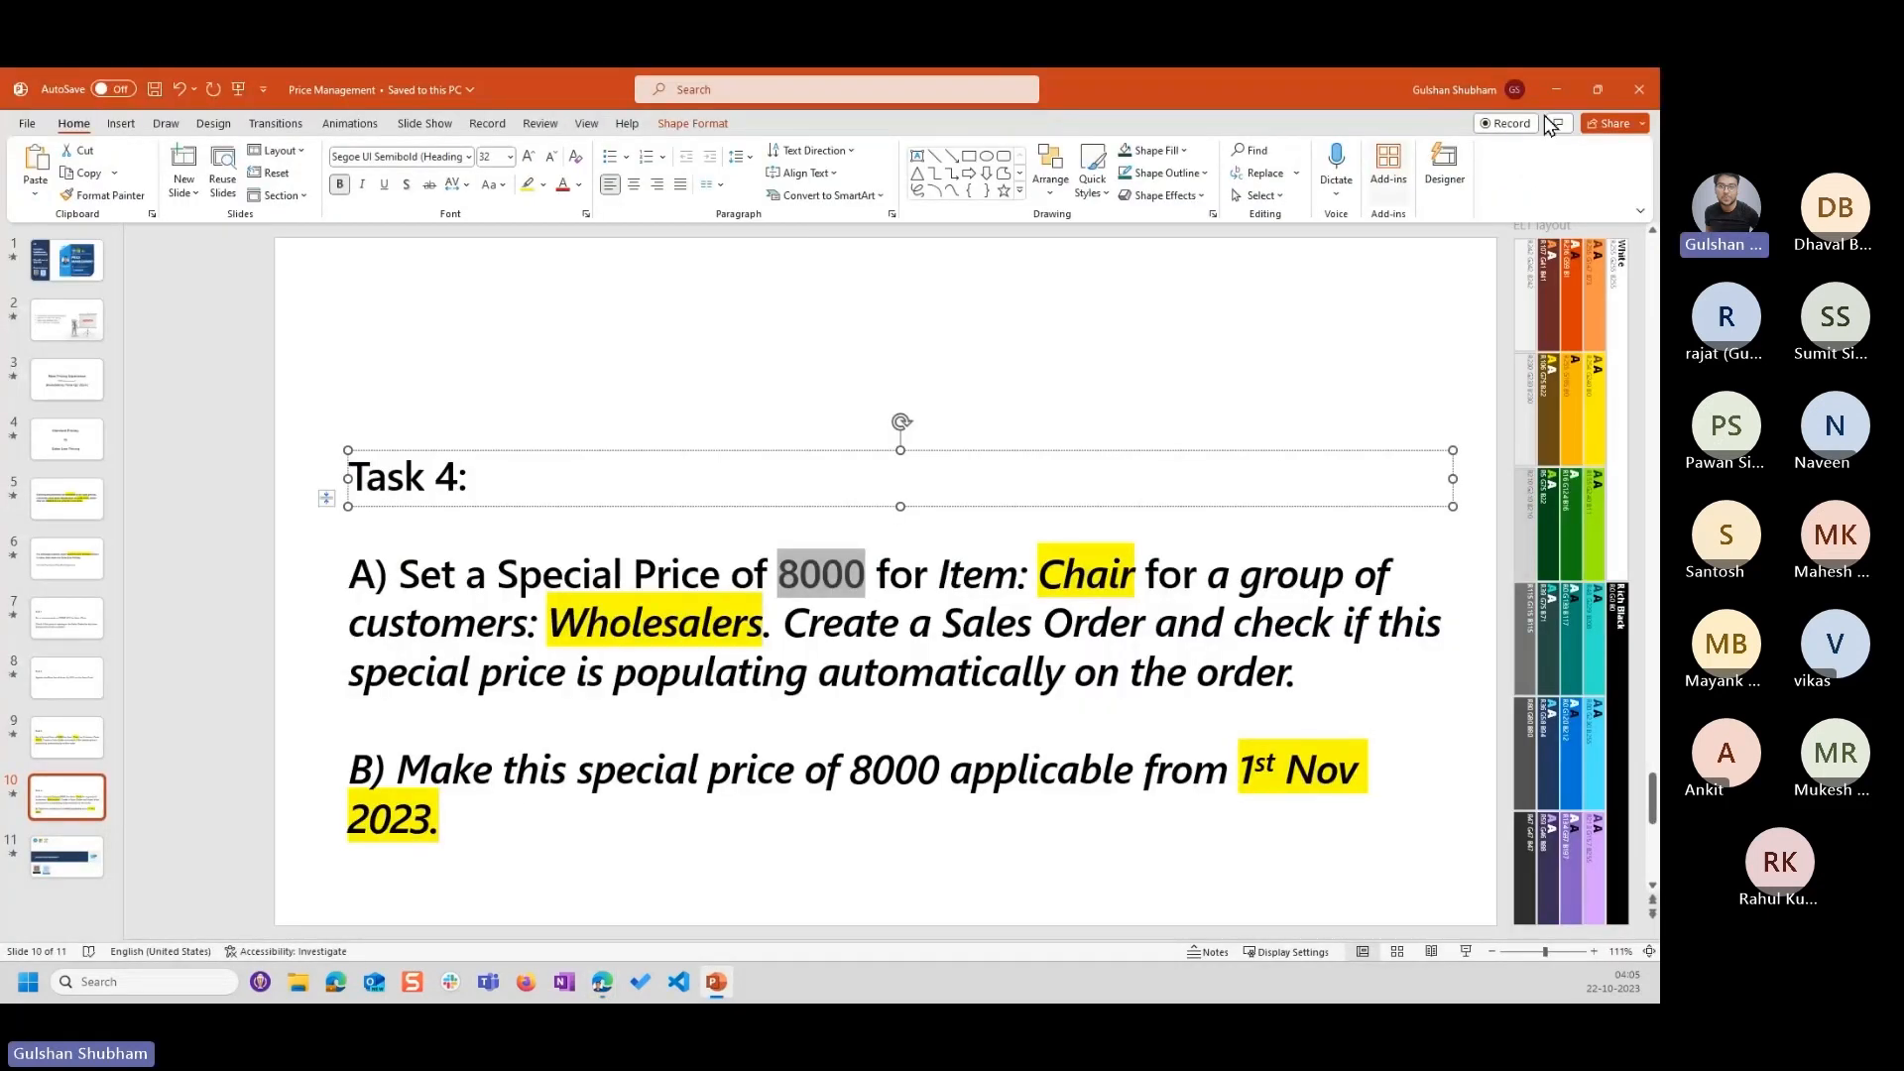
left_click(1557, 89)
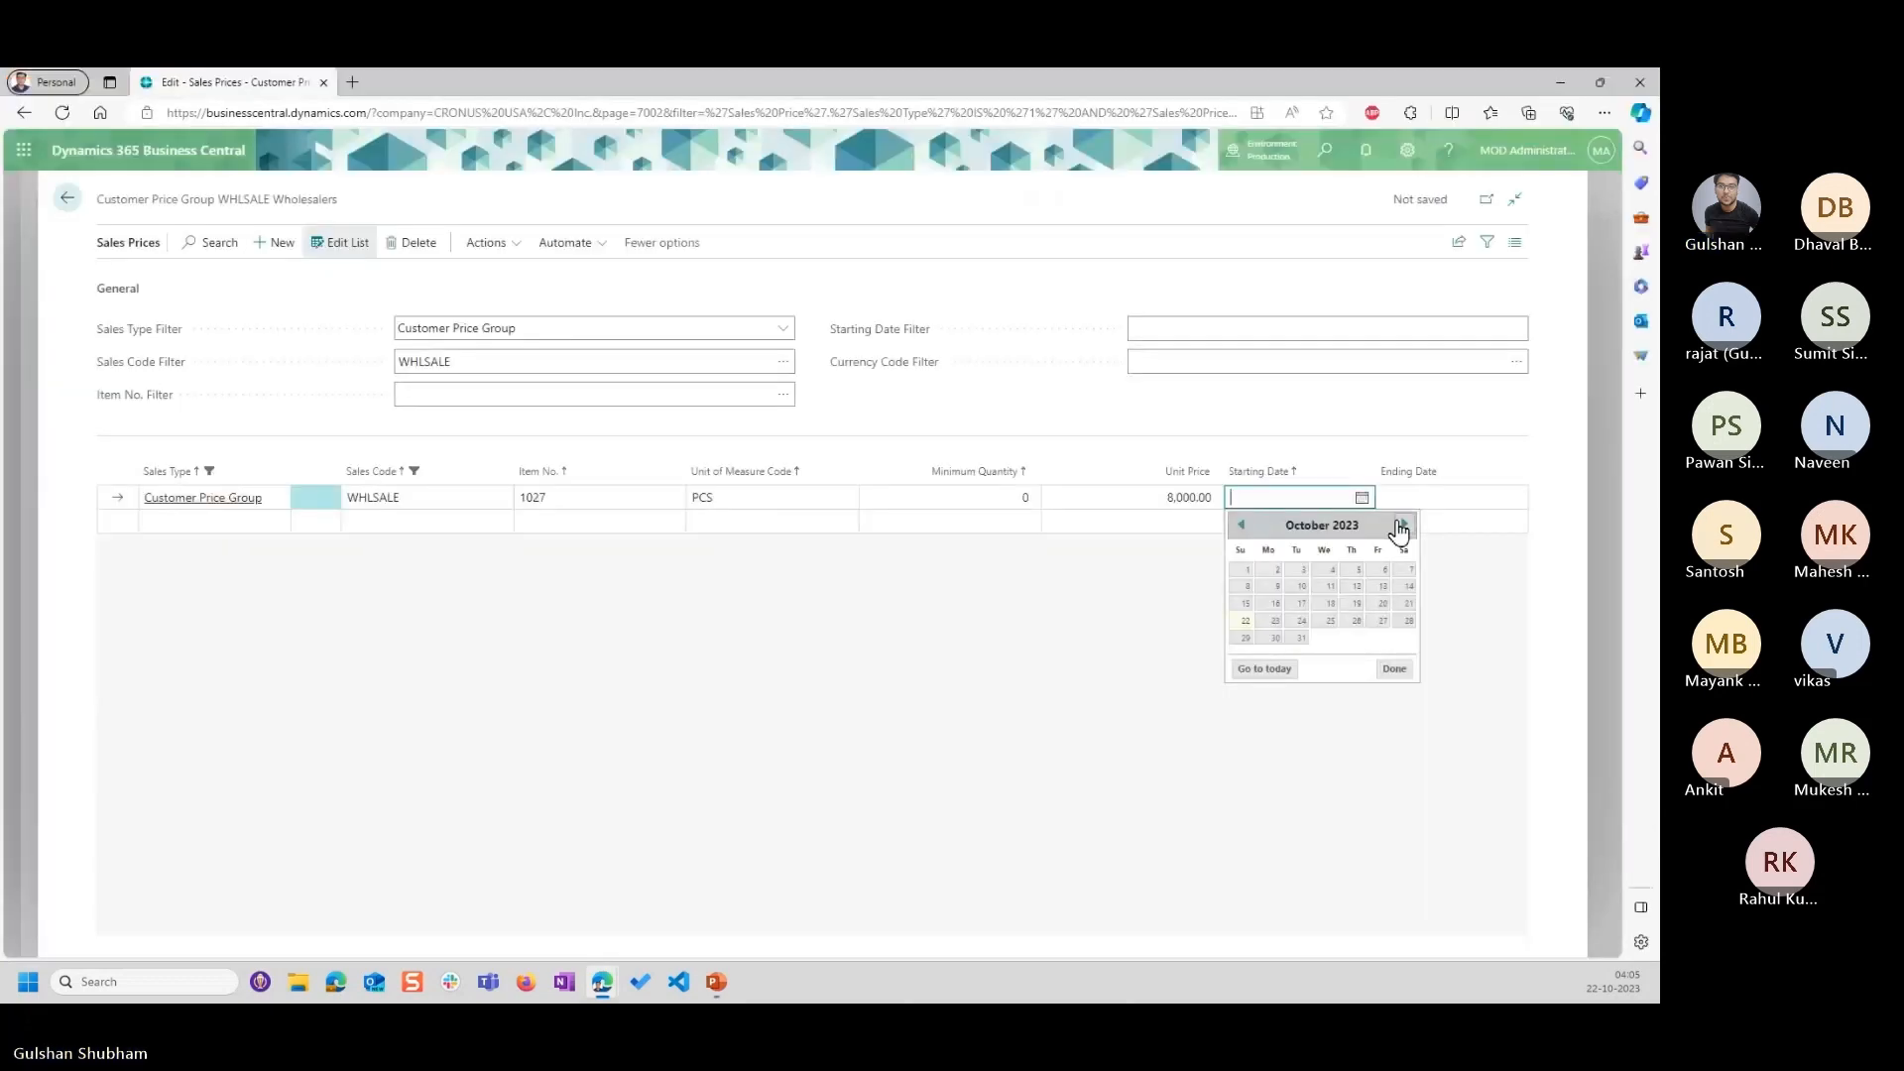
left_click(1402, 526)
left_click(1329, 573)
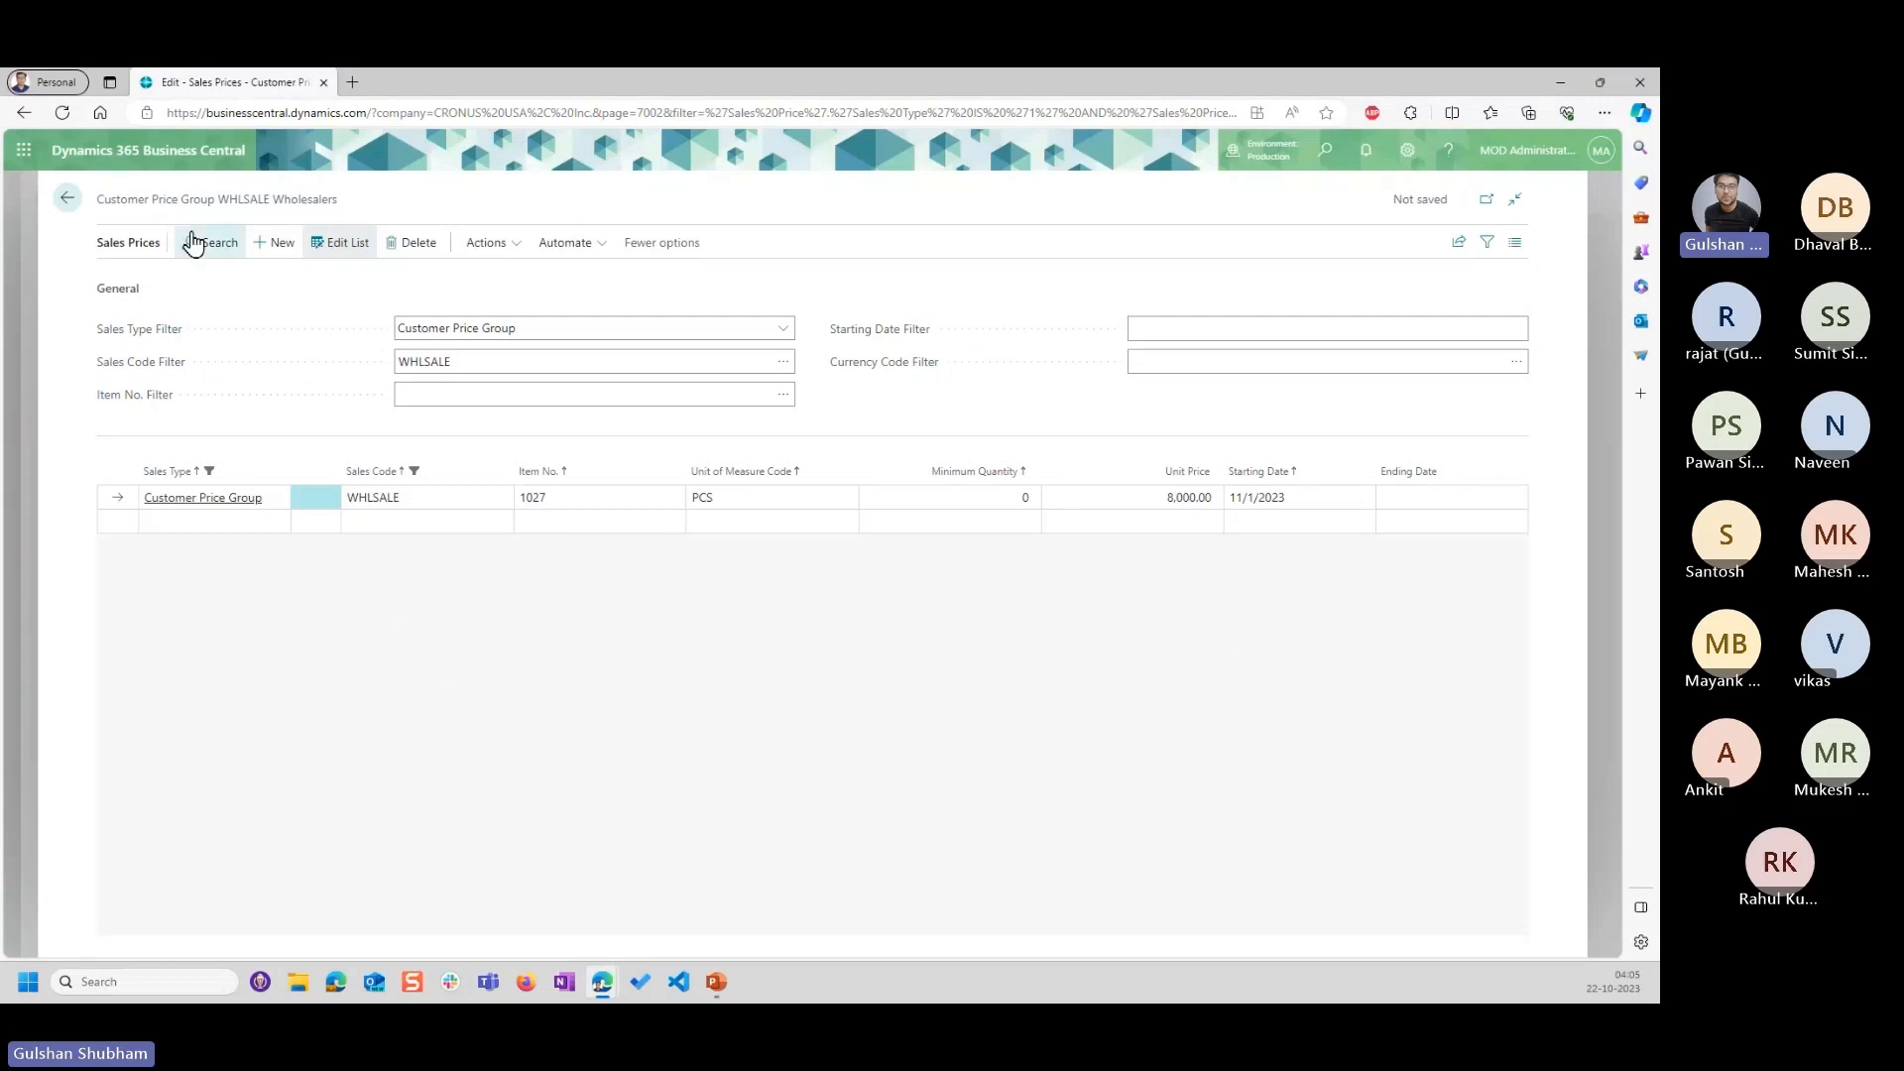
double_click(244, 200)
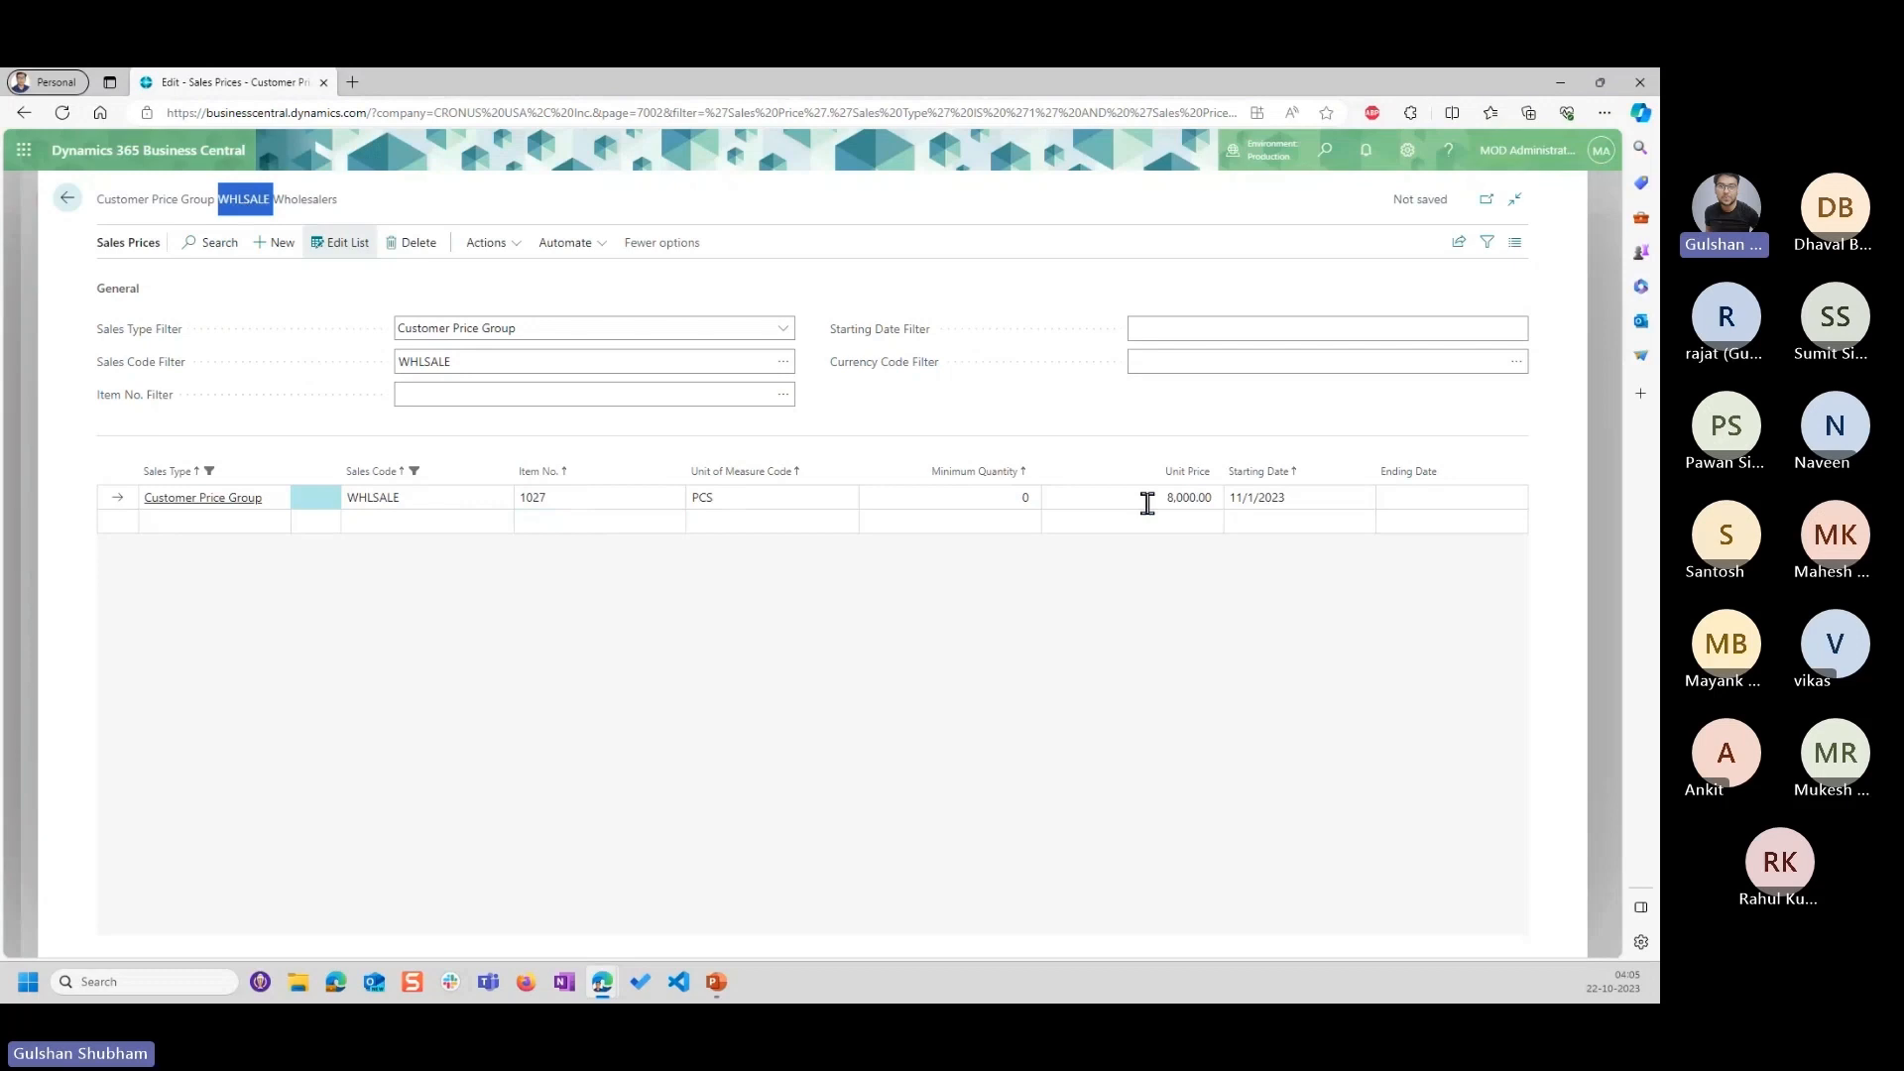
left_click(216, 521)
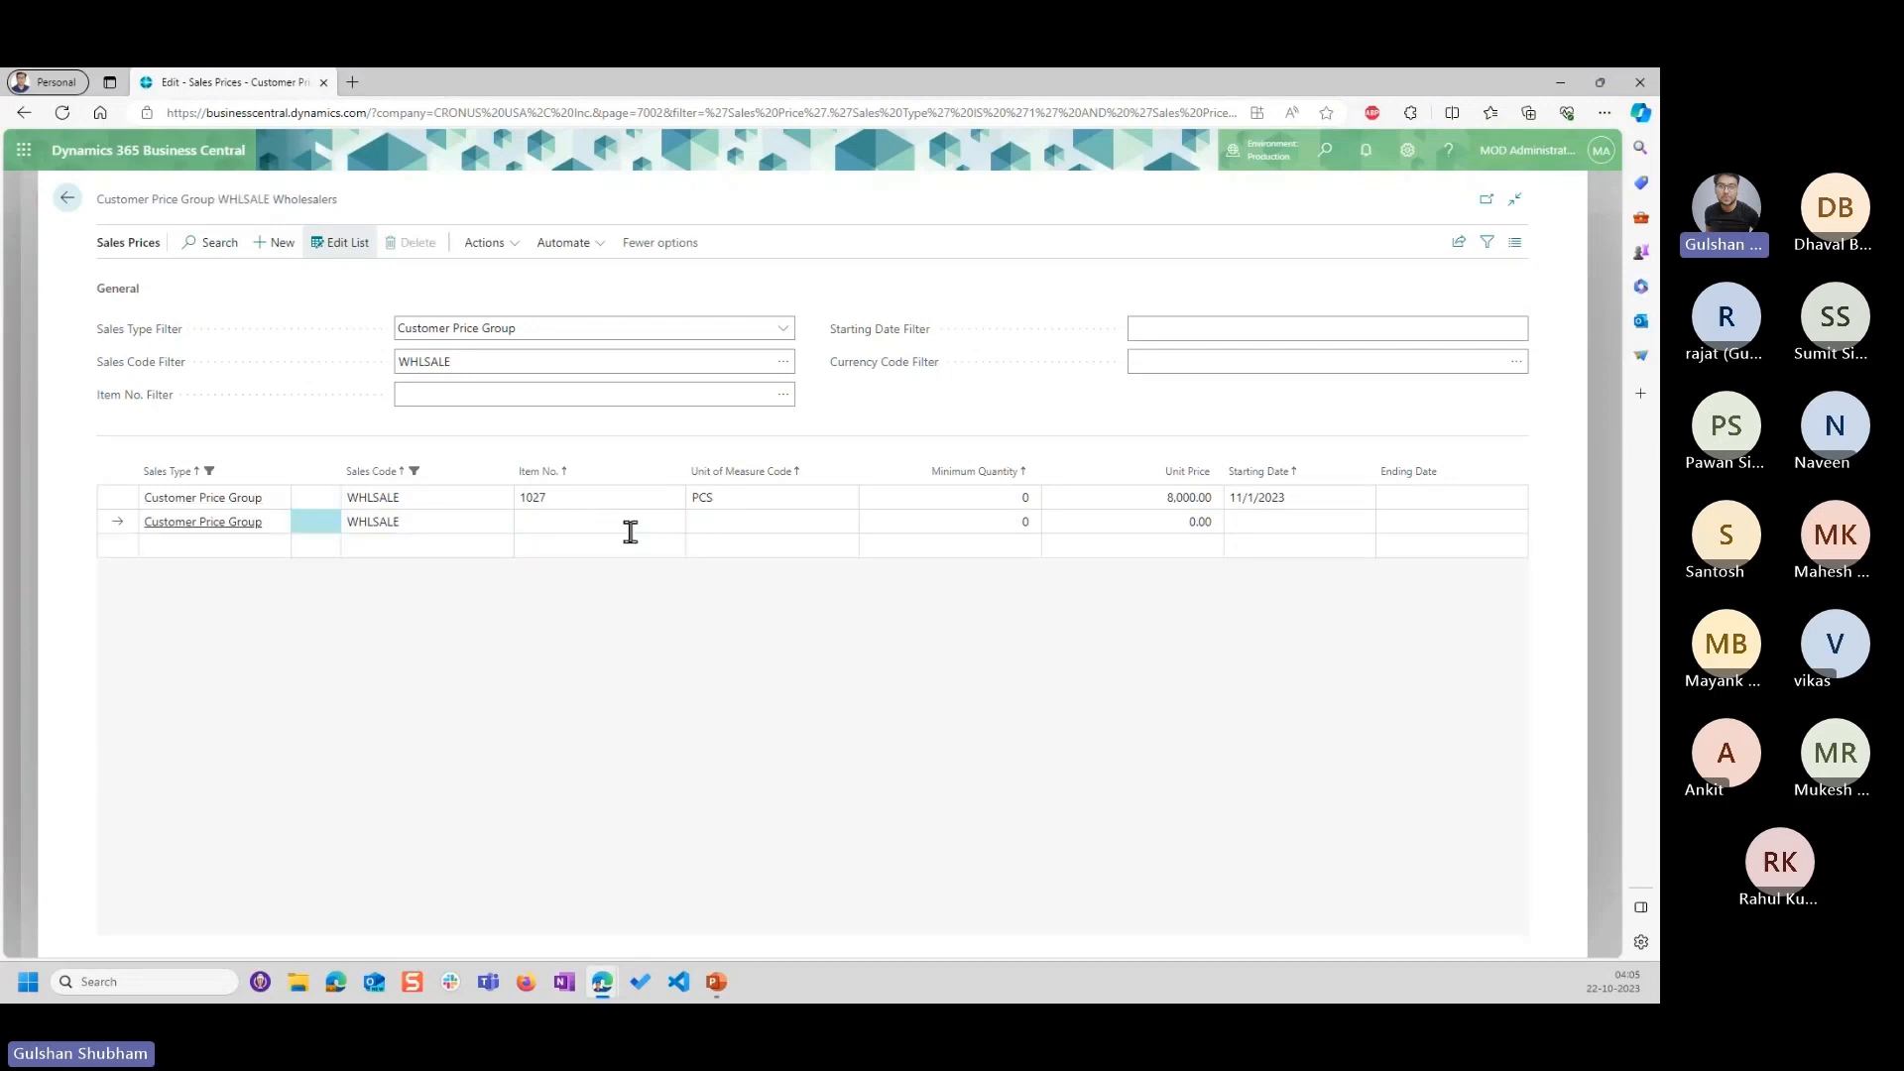
left_click(672, 524)
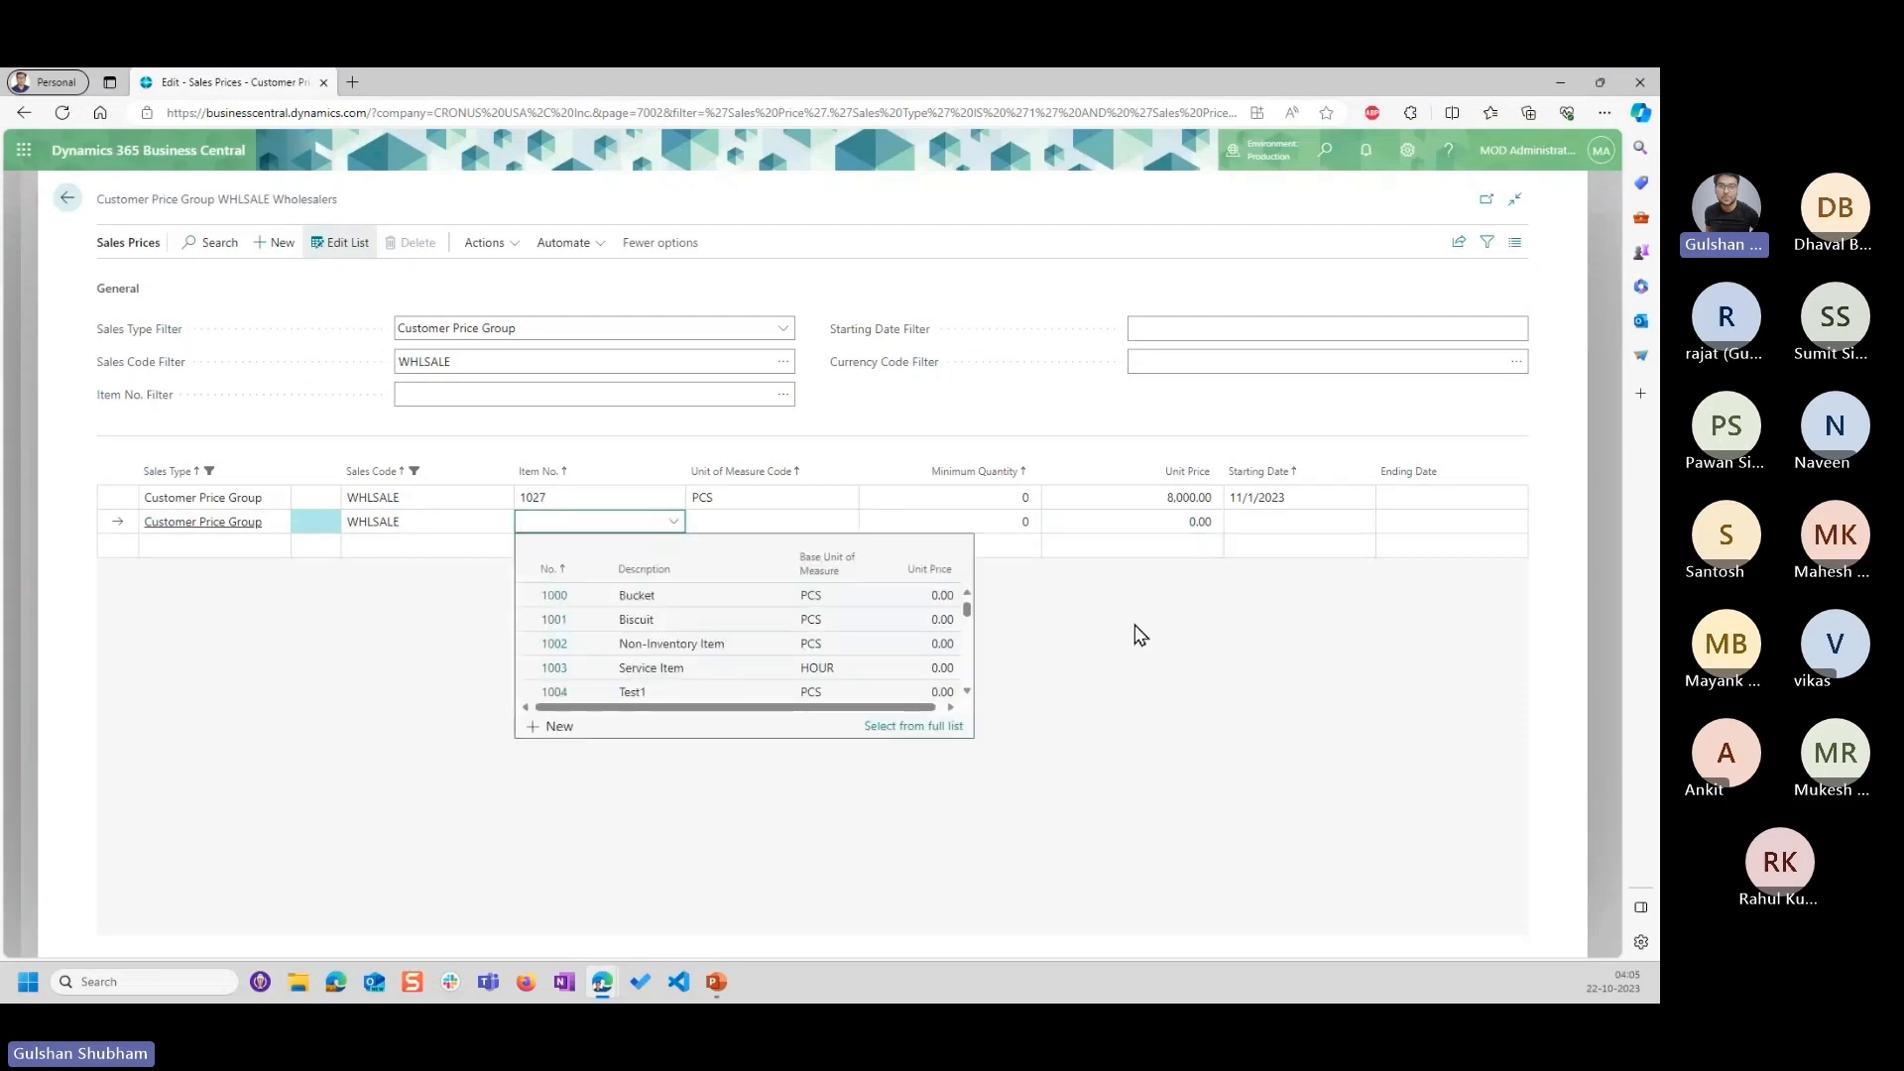
left_click(1120, 716)
left_click(617, 496)
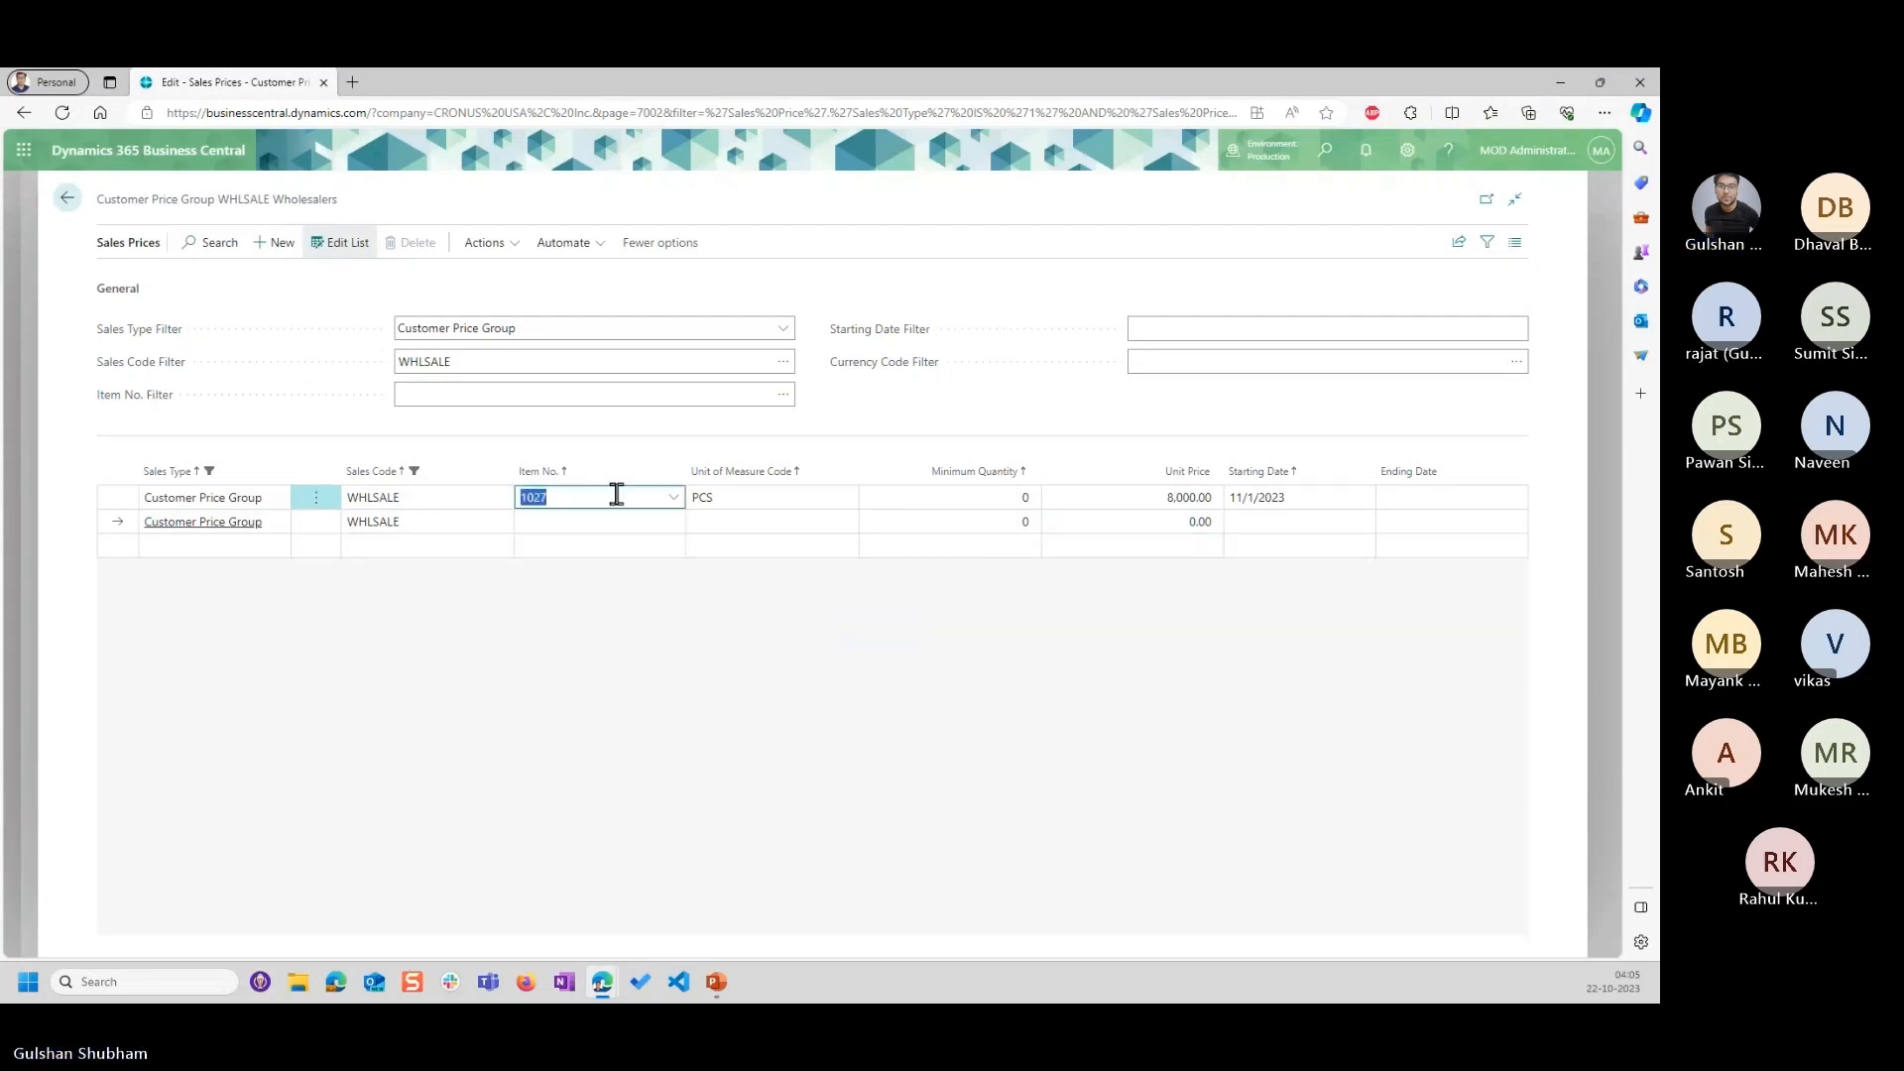
left_click(347, 395)
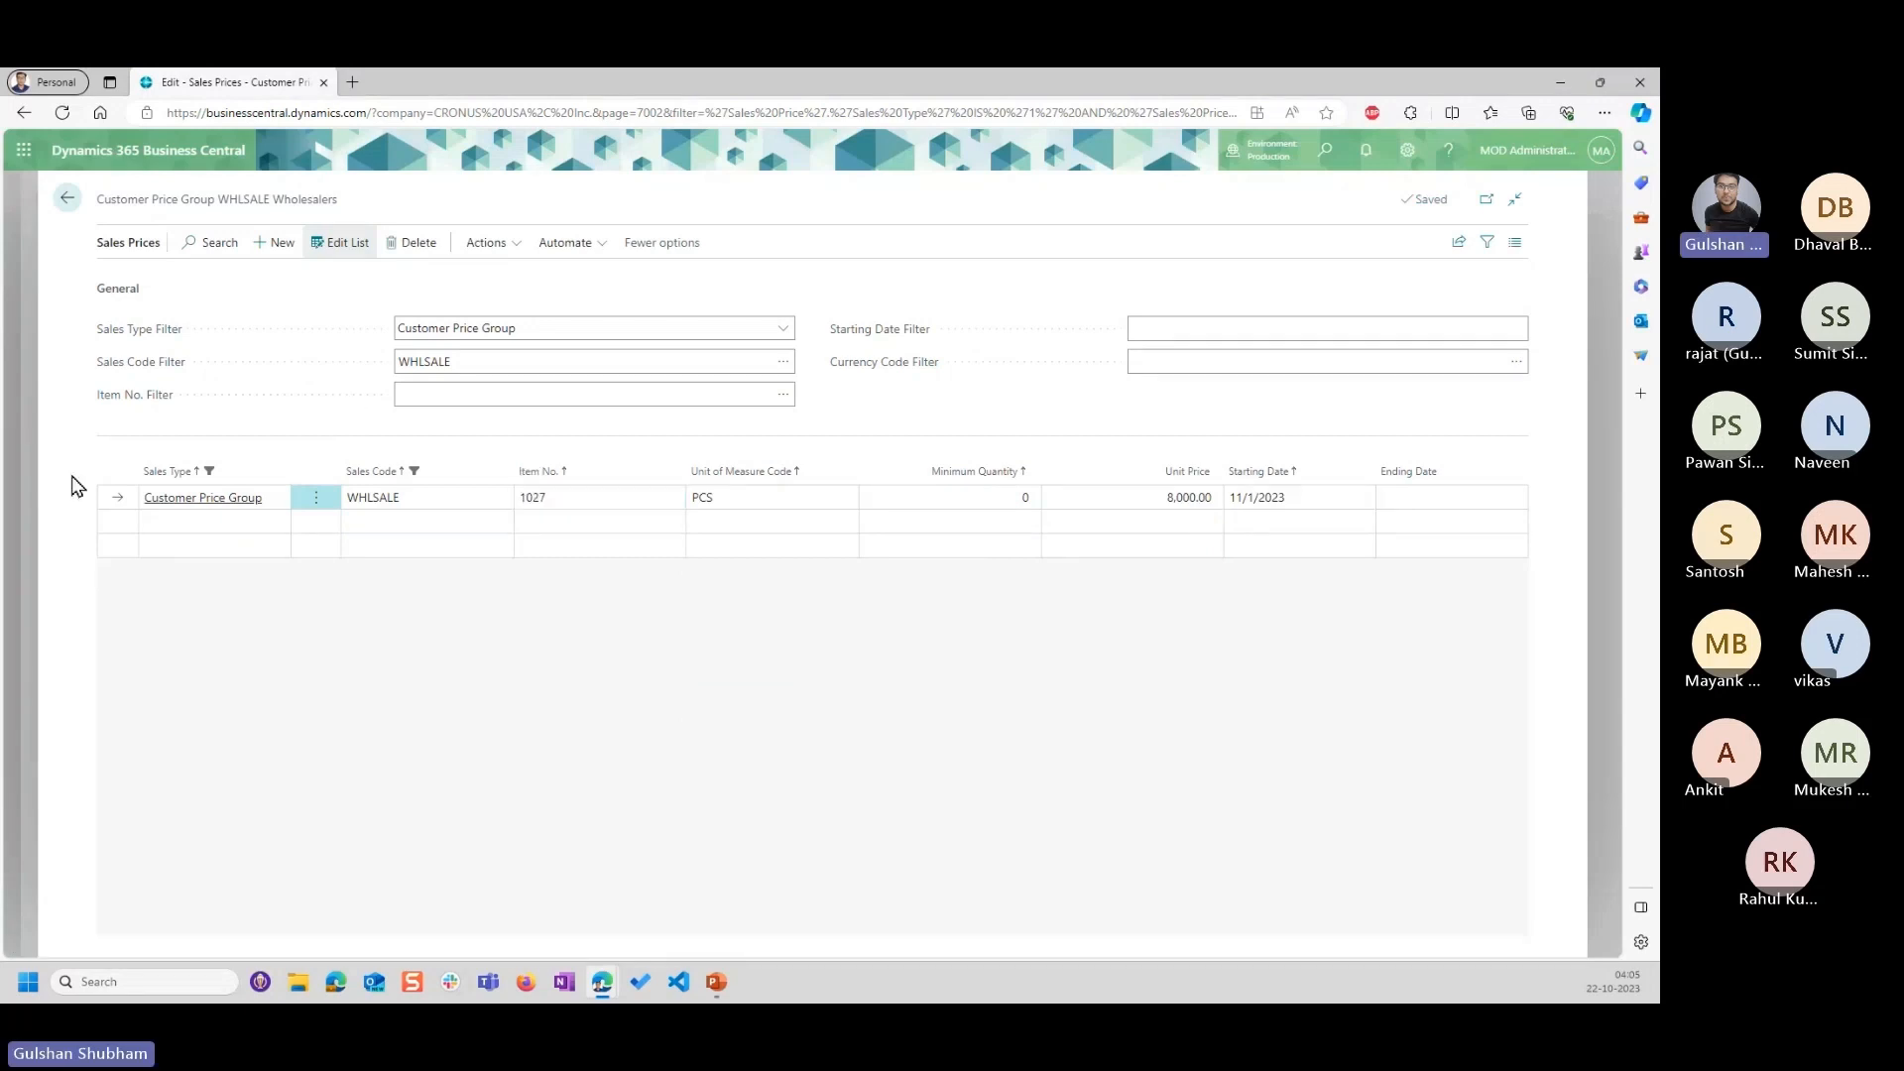
Leave the customer price groups and open the customer card of Adatum Corporation, customer 10000.
left_click(67, 197)
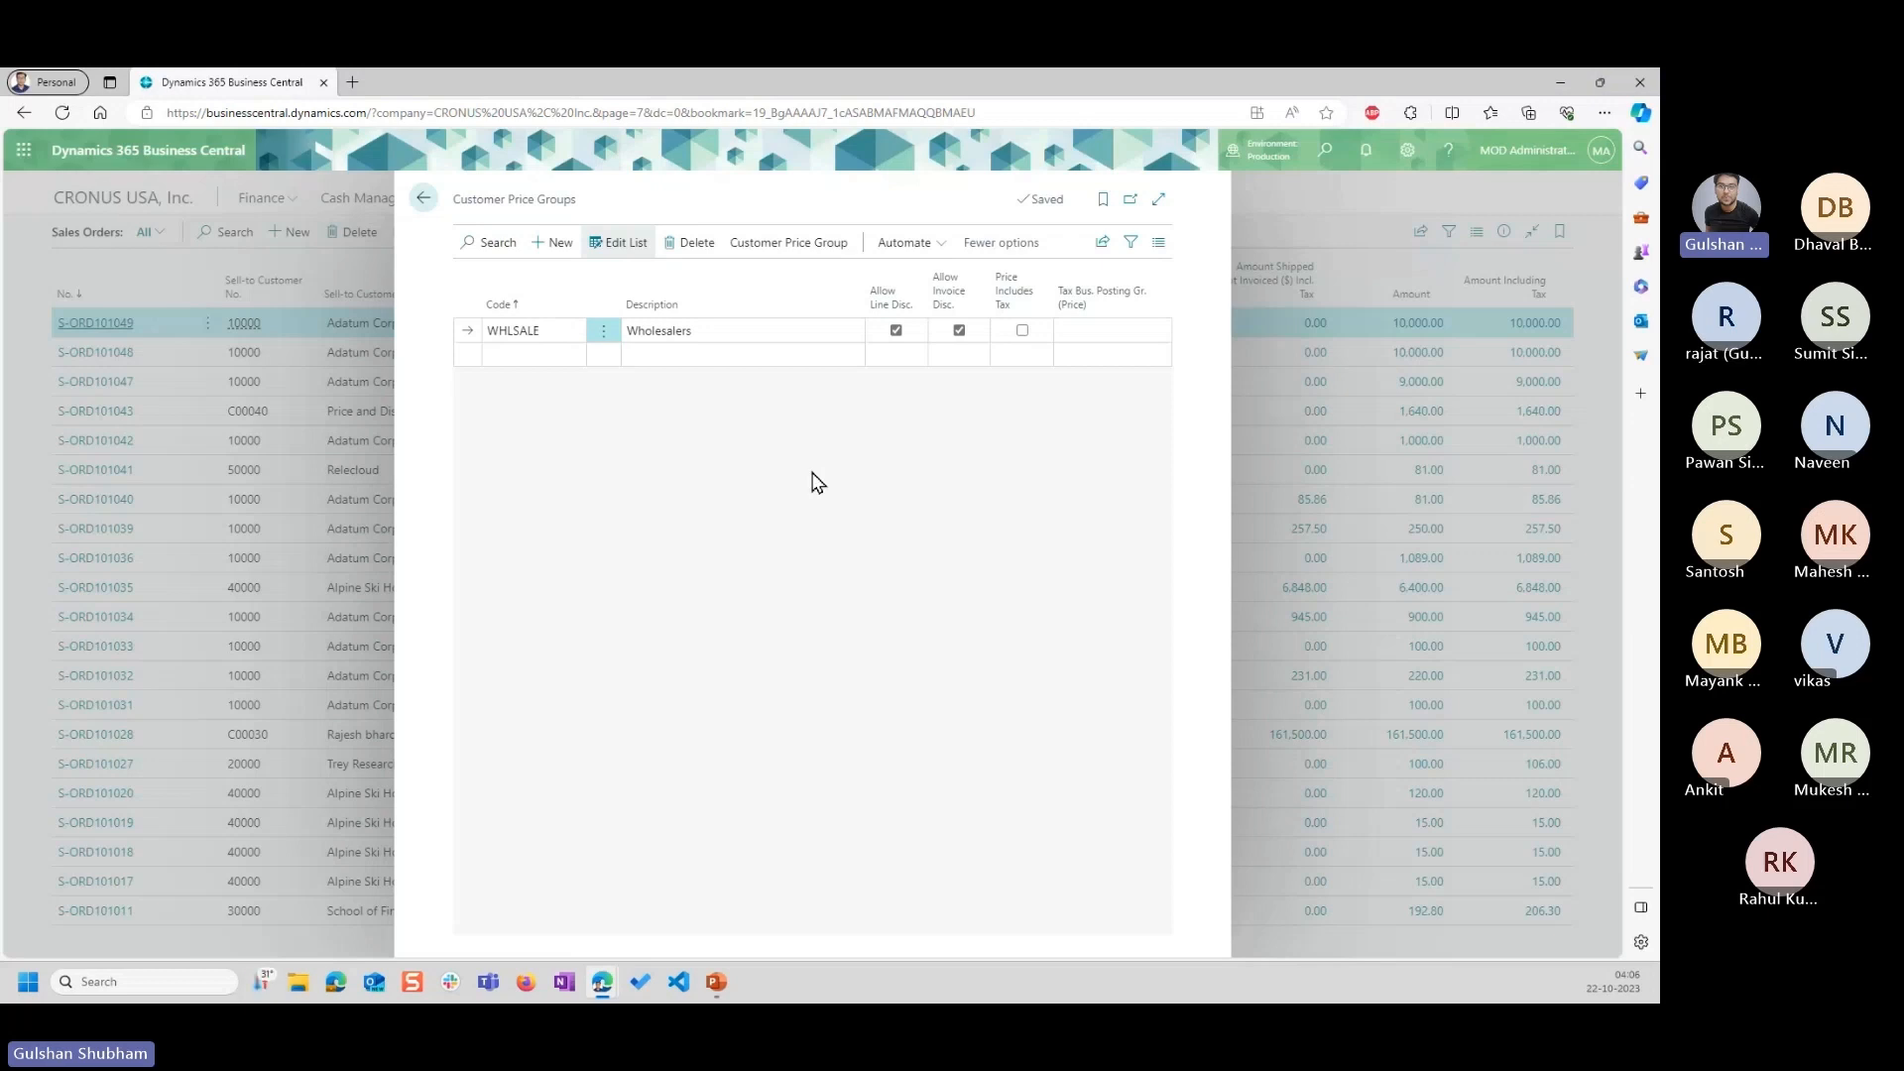
left_click(423, 212)
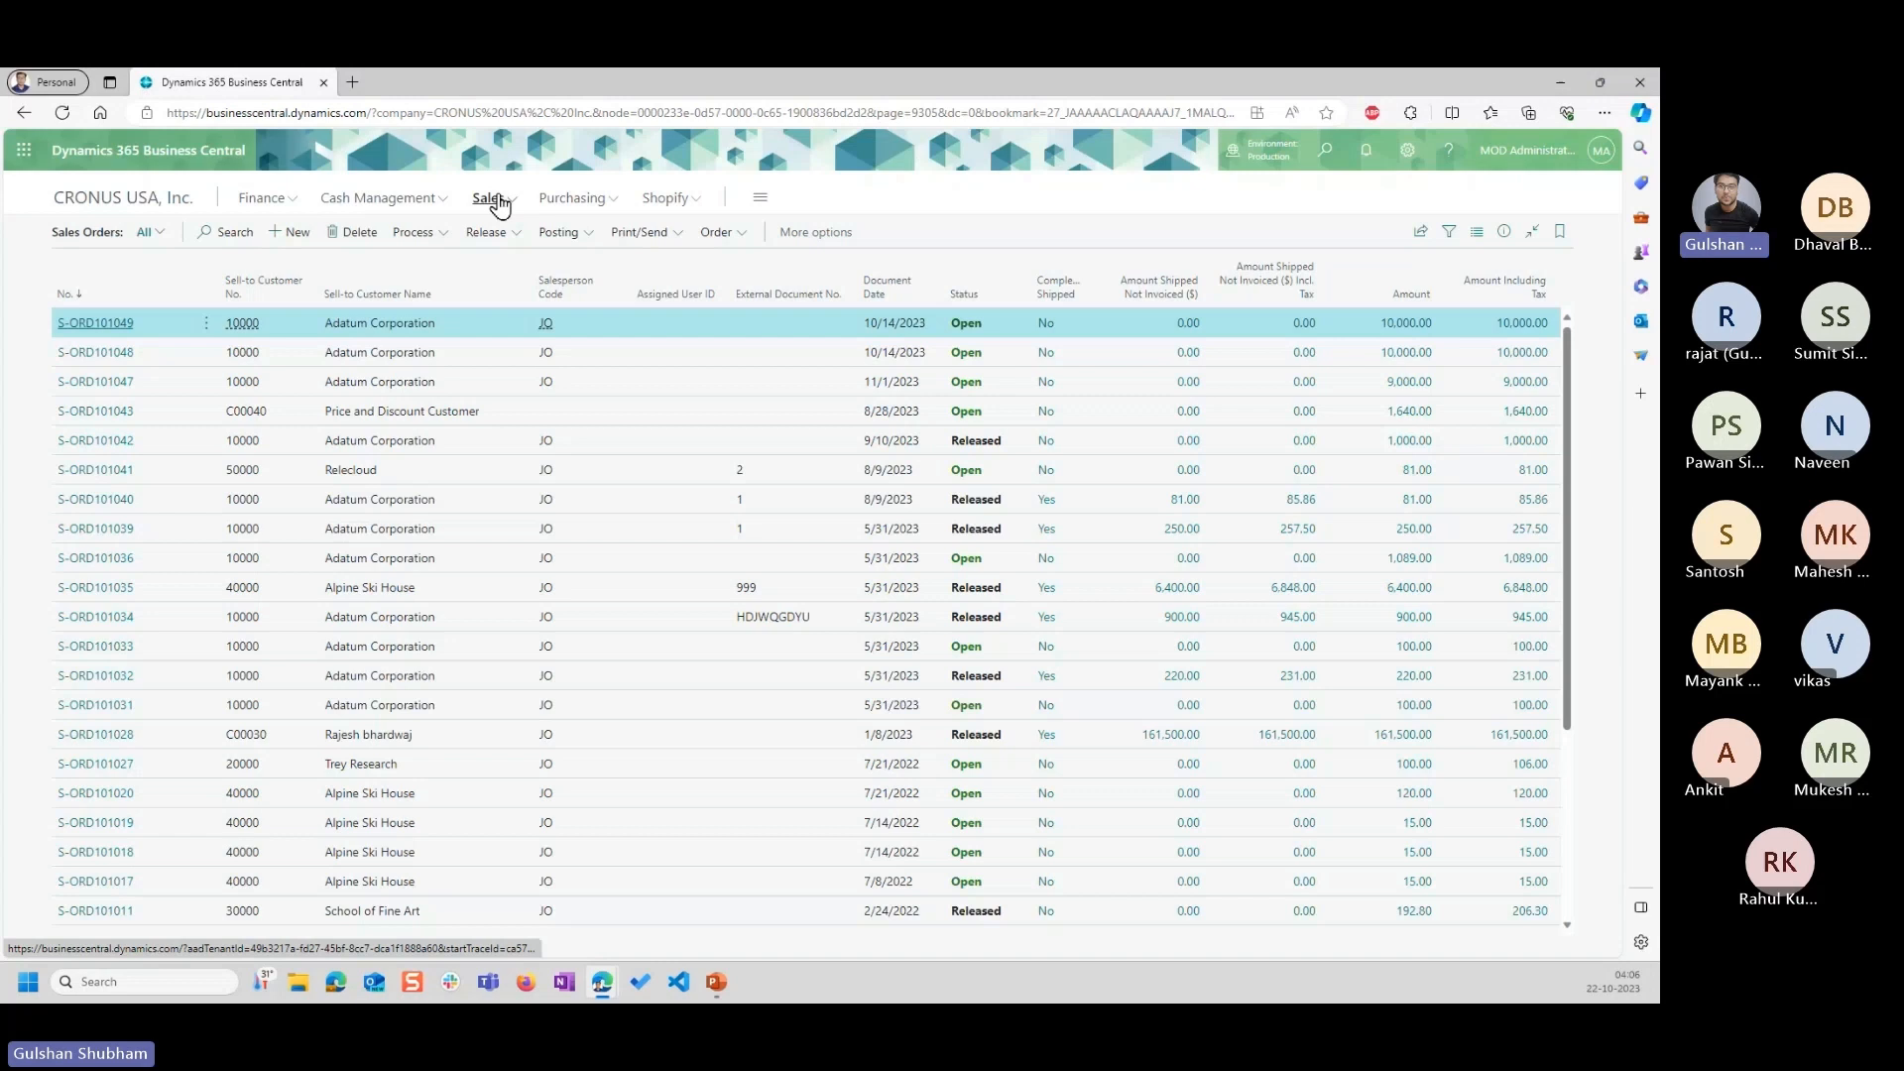
left_click(496, 201)
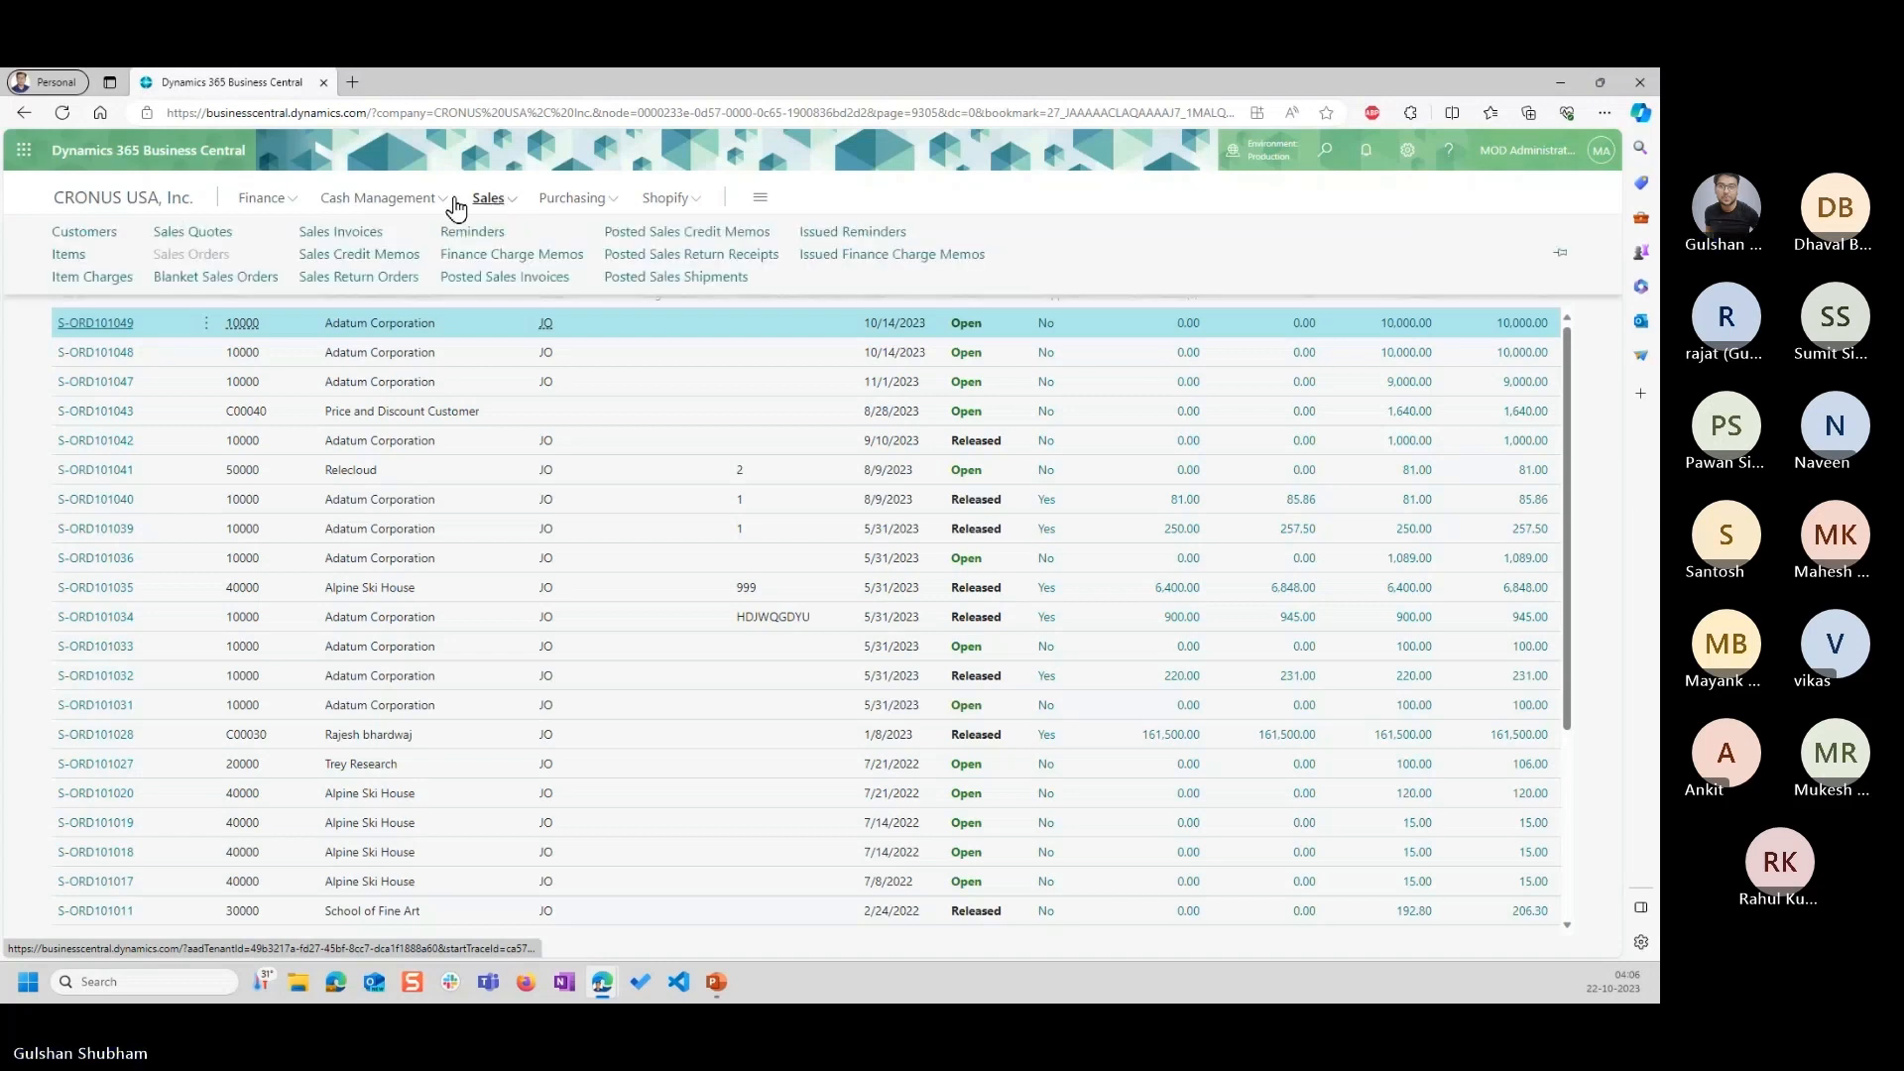
left_click(87, 234)
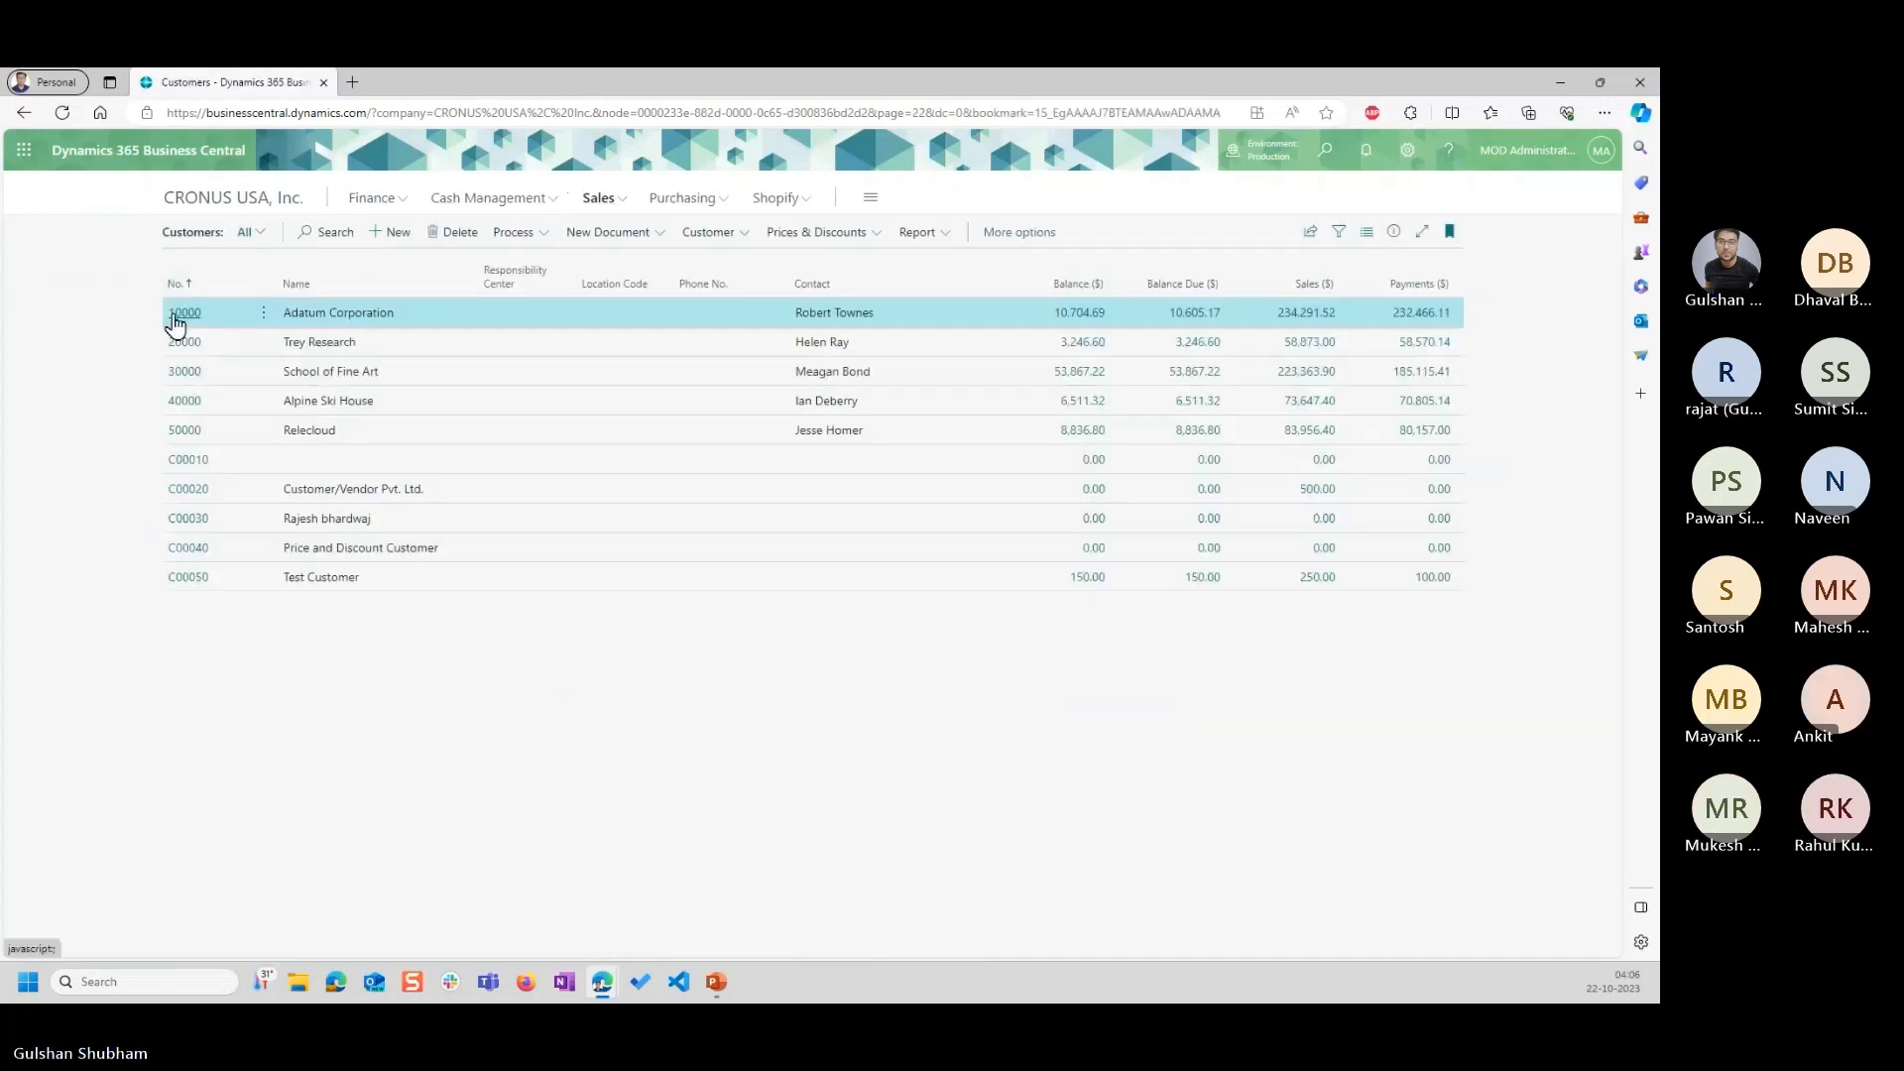
left_click(174, 313)
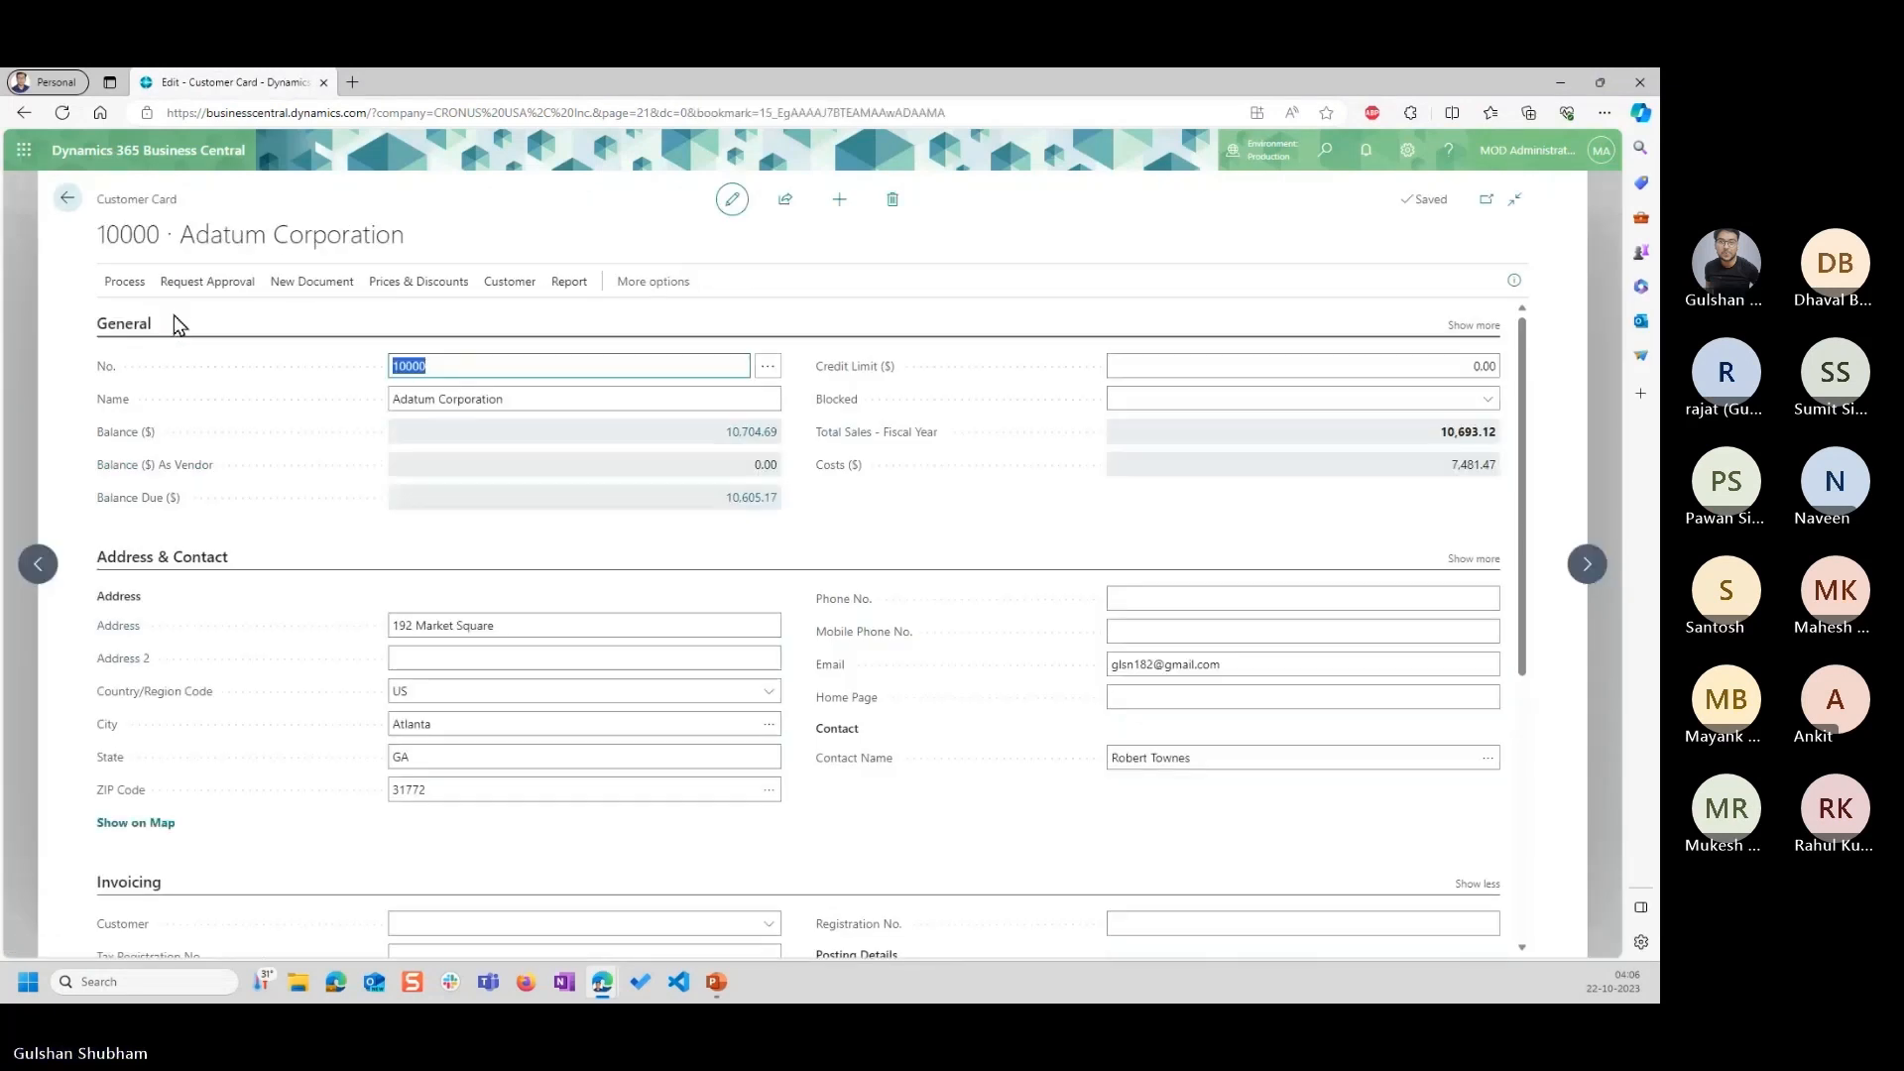
Examine the Customer Price Group field and its available groups under the invoicing prices and discounts of the customer card.
scroll(931, 859, "down", 5)
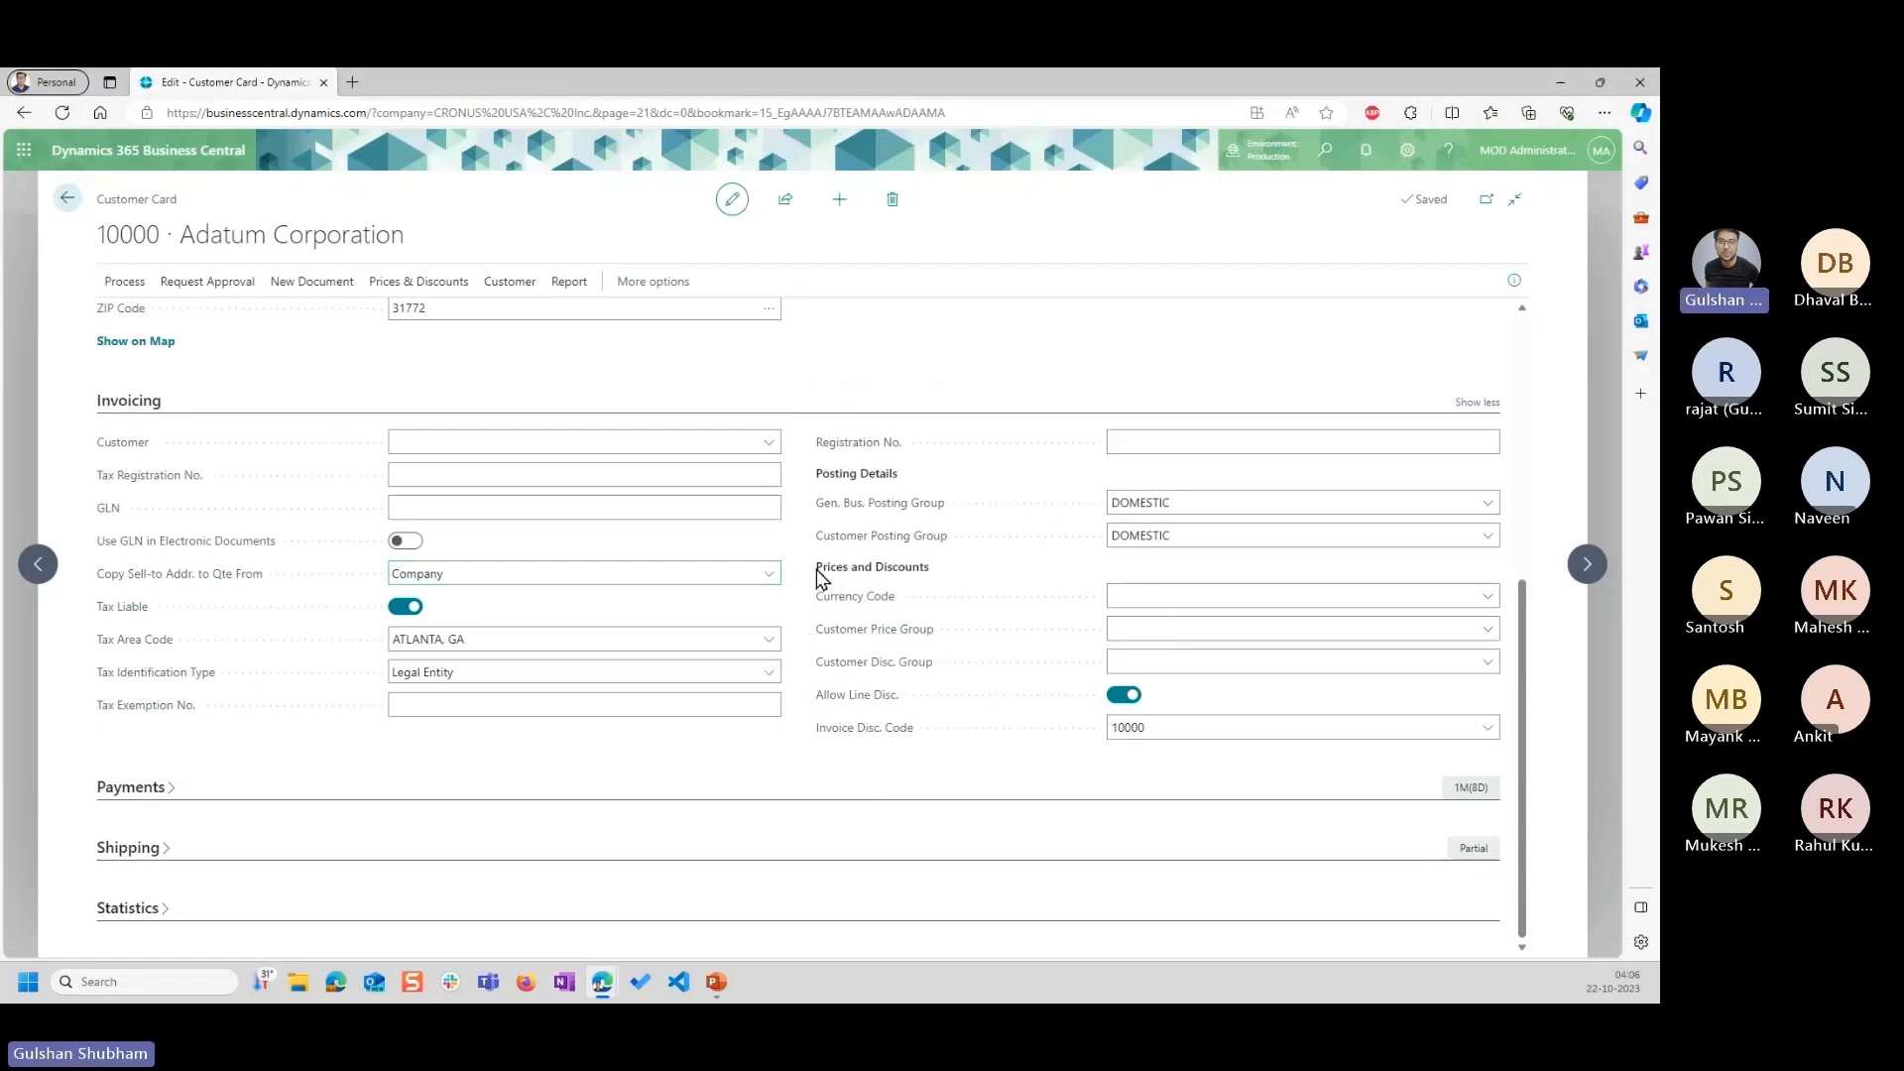
left_click_drag(815, 573, 944, 593)
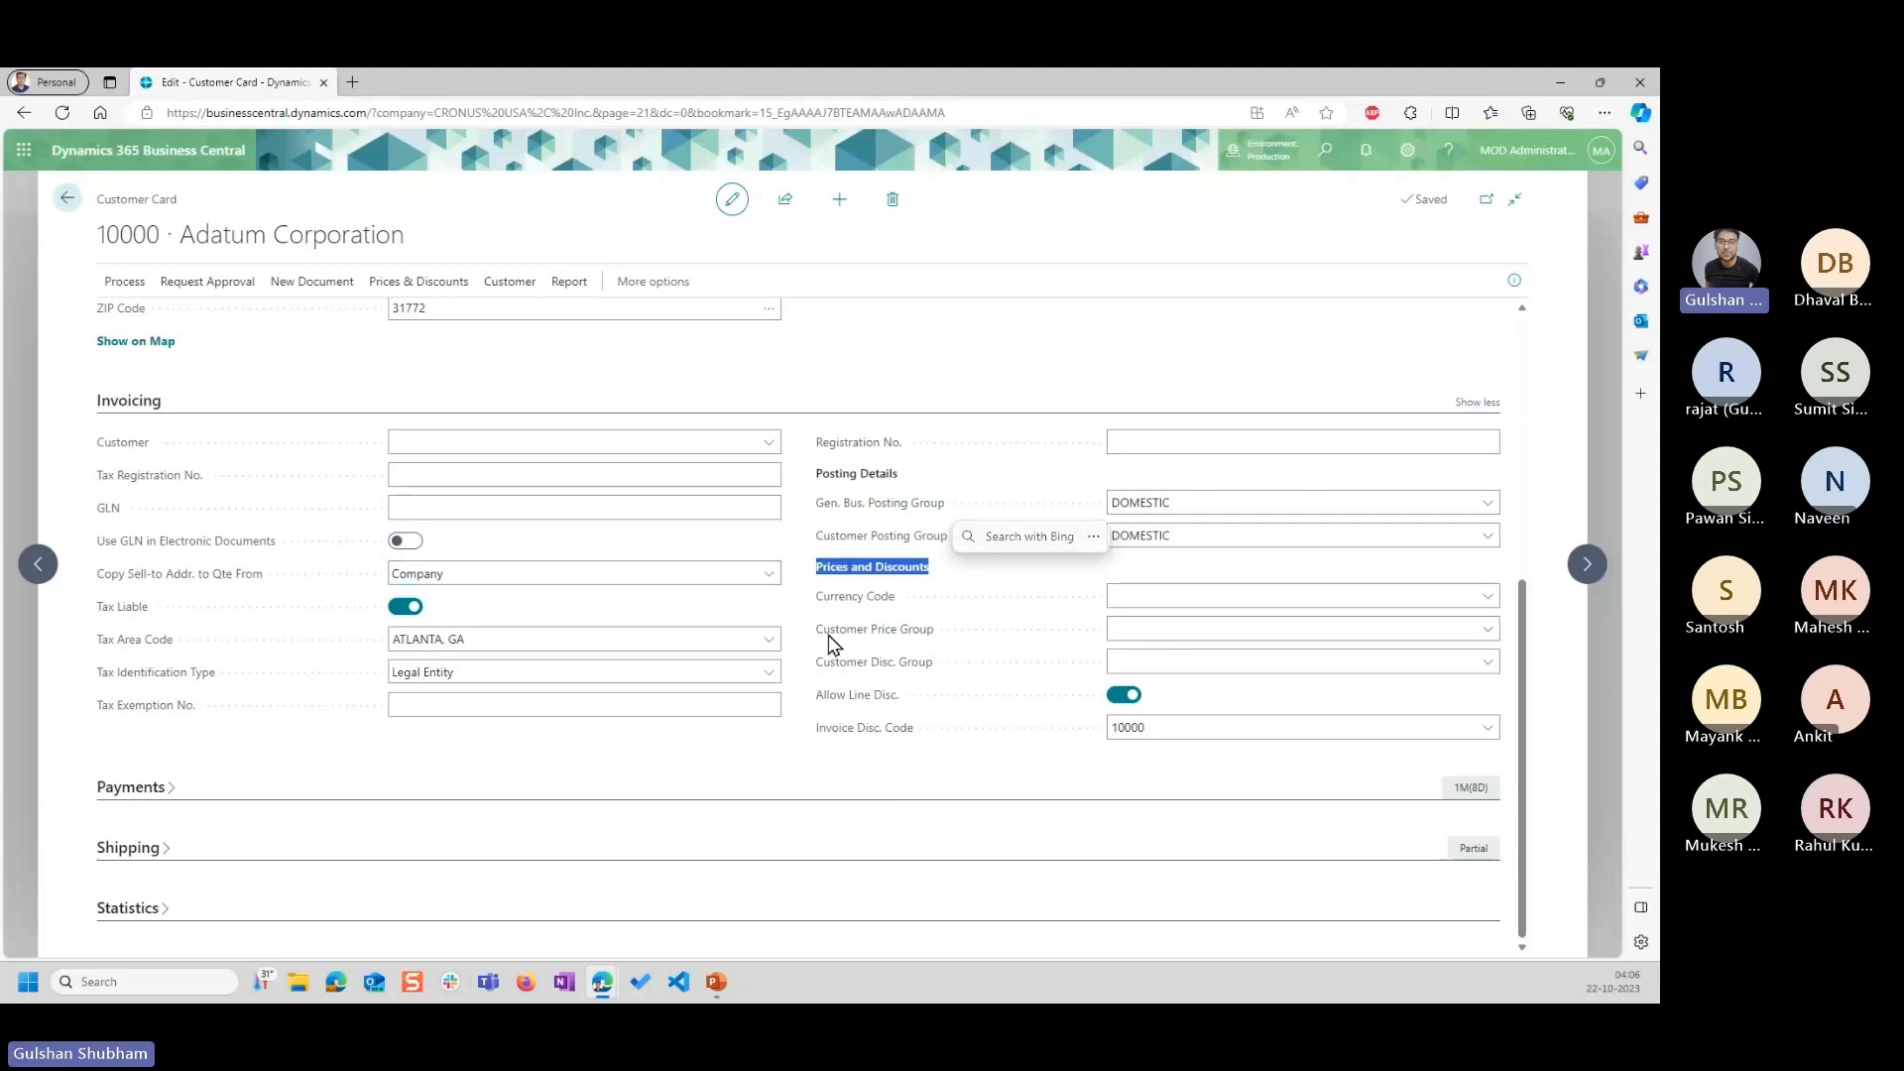
left_click(1158, 625)
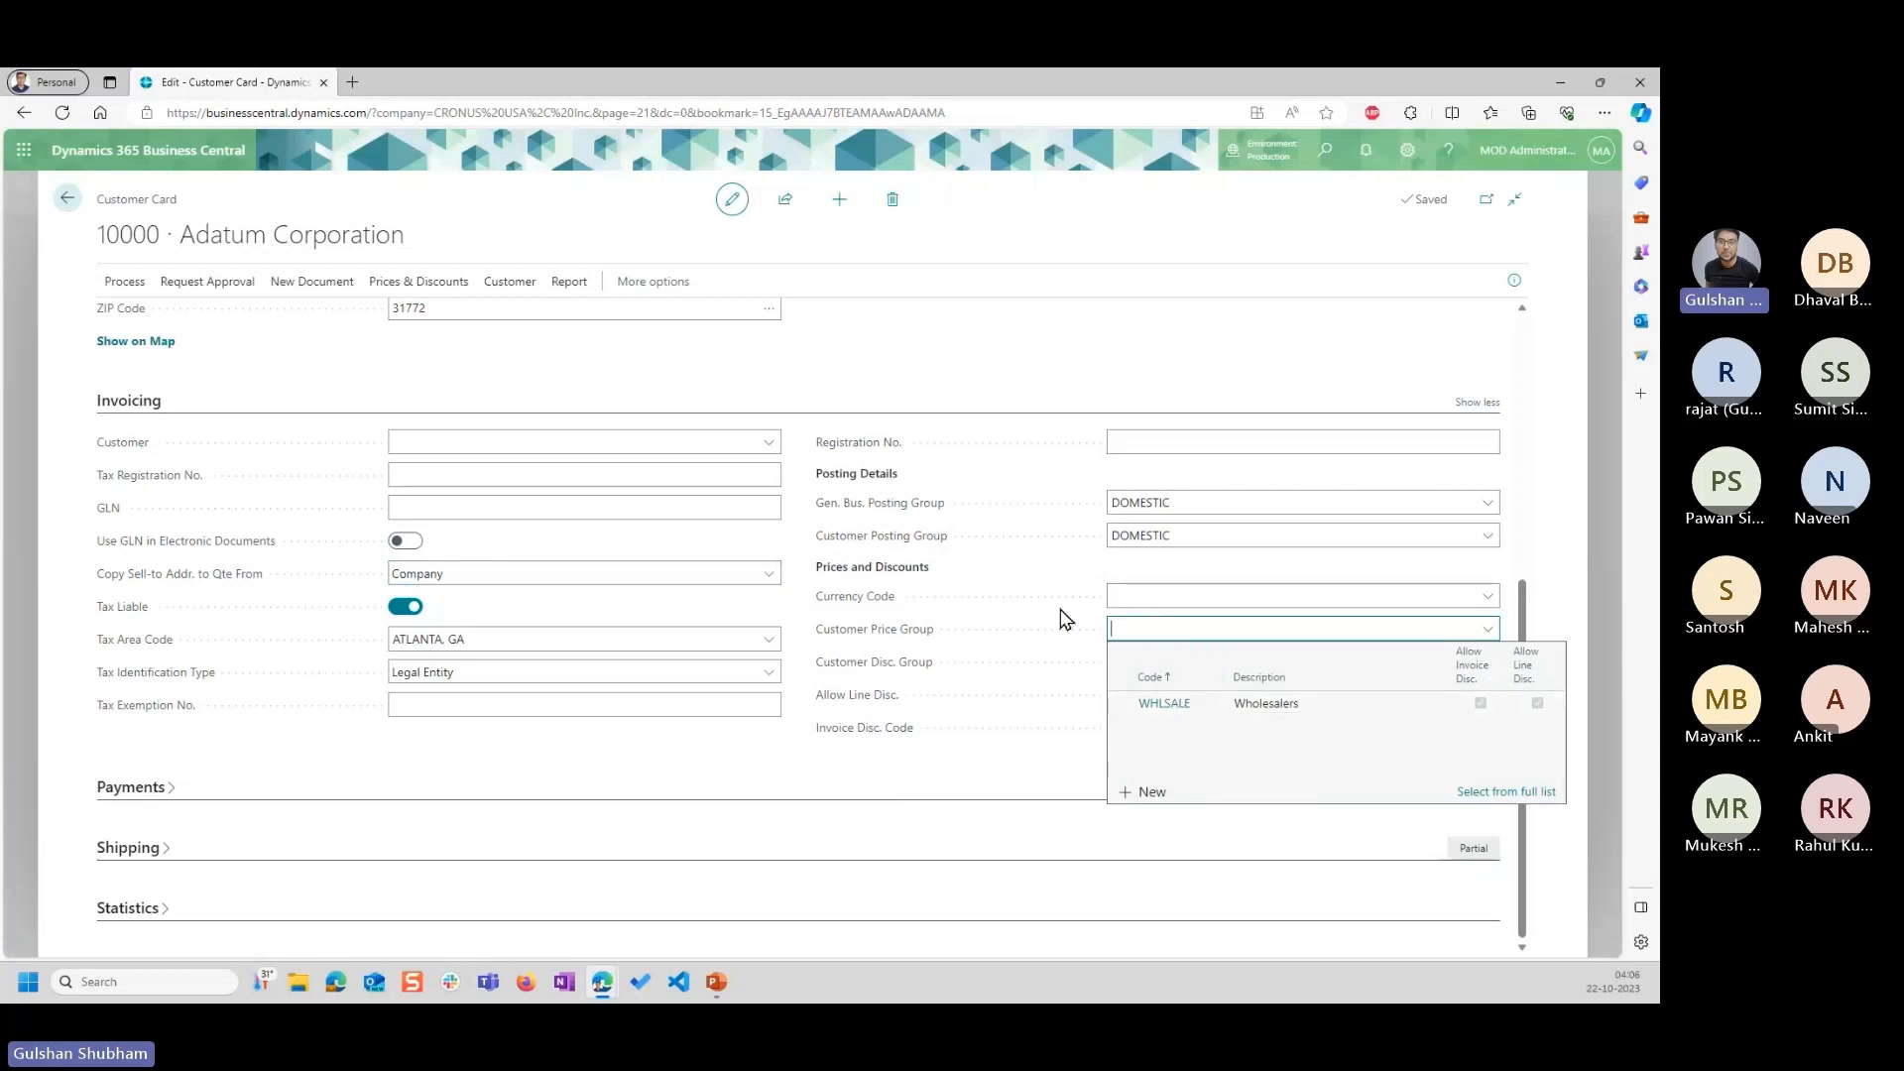
left_click(959, 579)
scroll(952, 575, "up", 5)
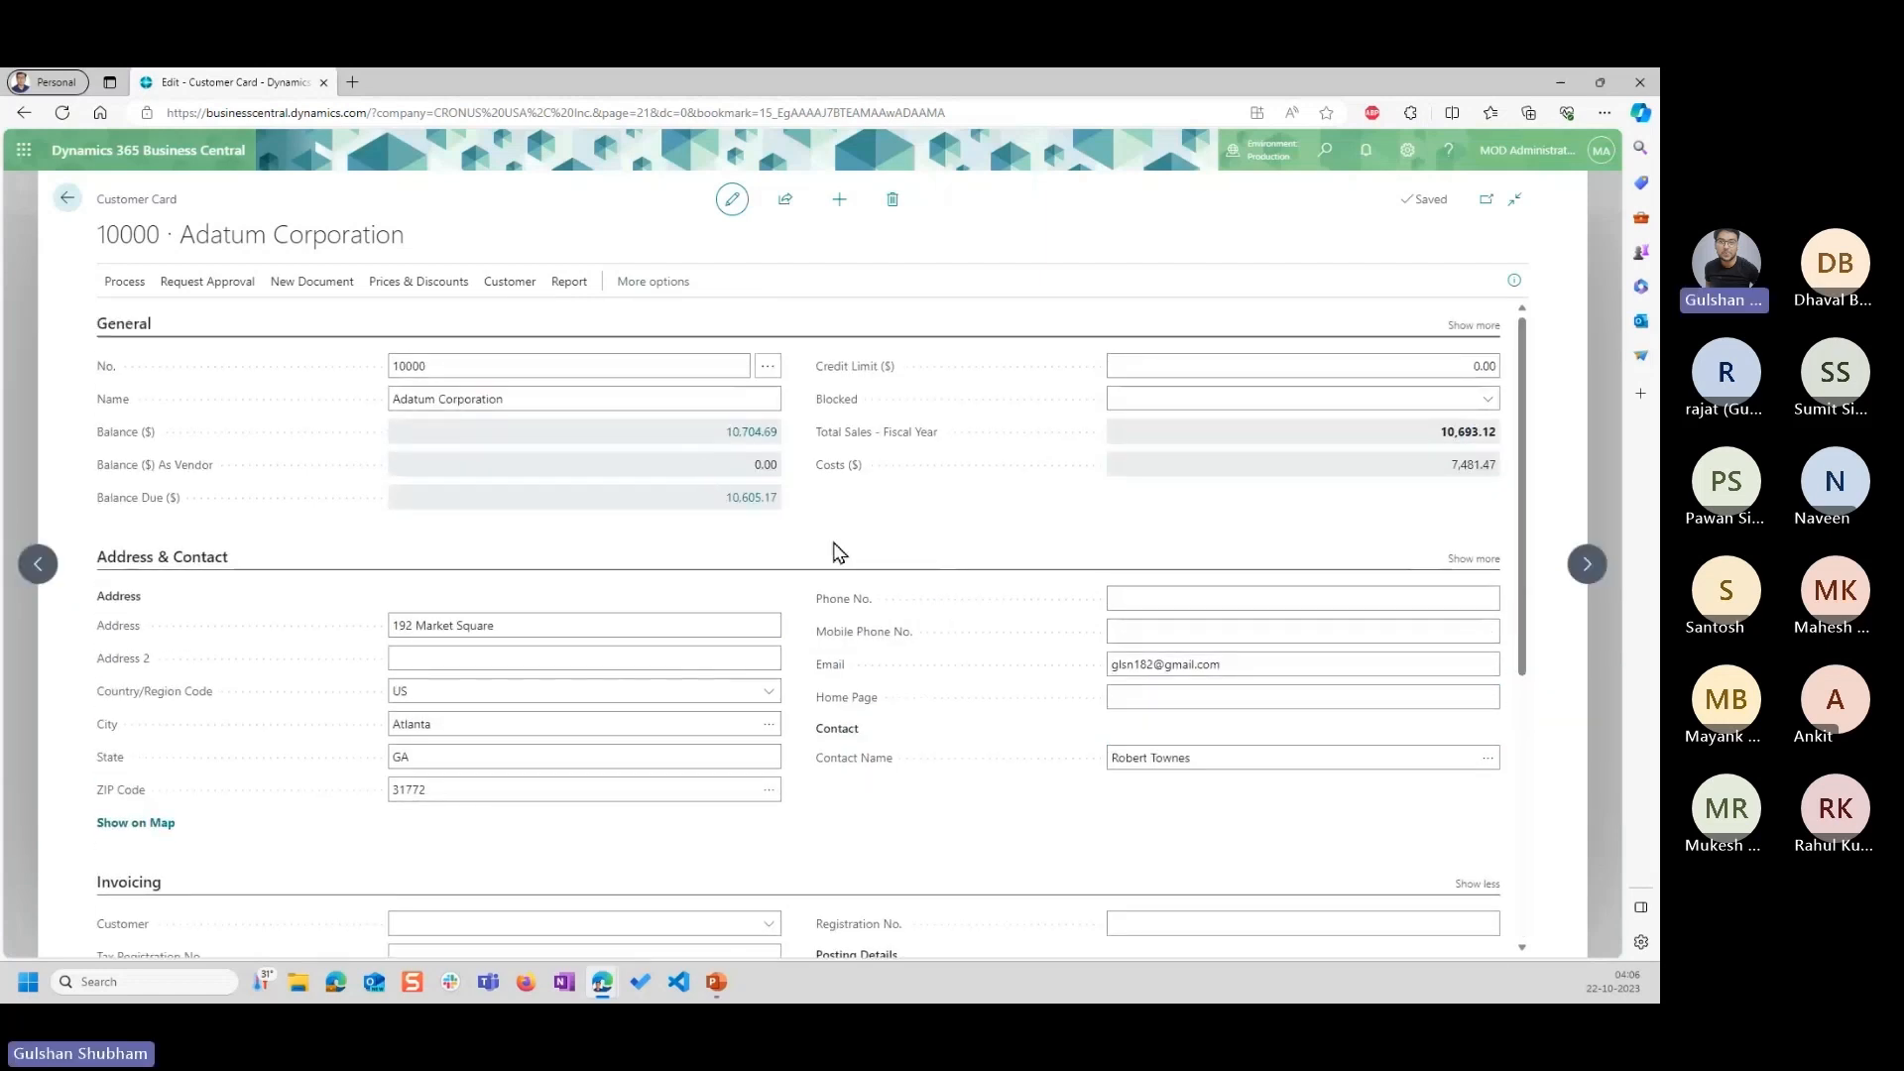
scroll(838, 560, "down", 5)
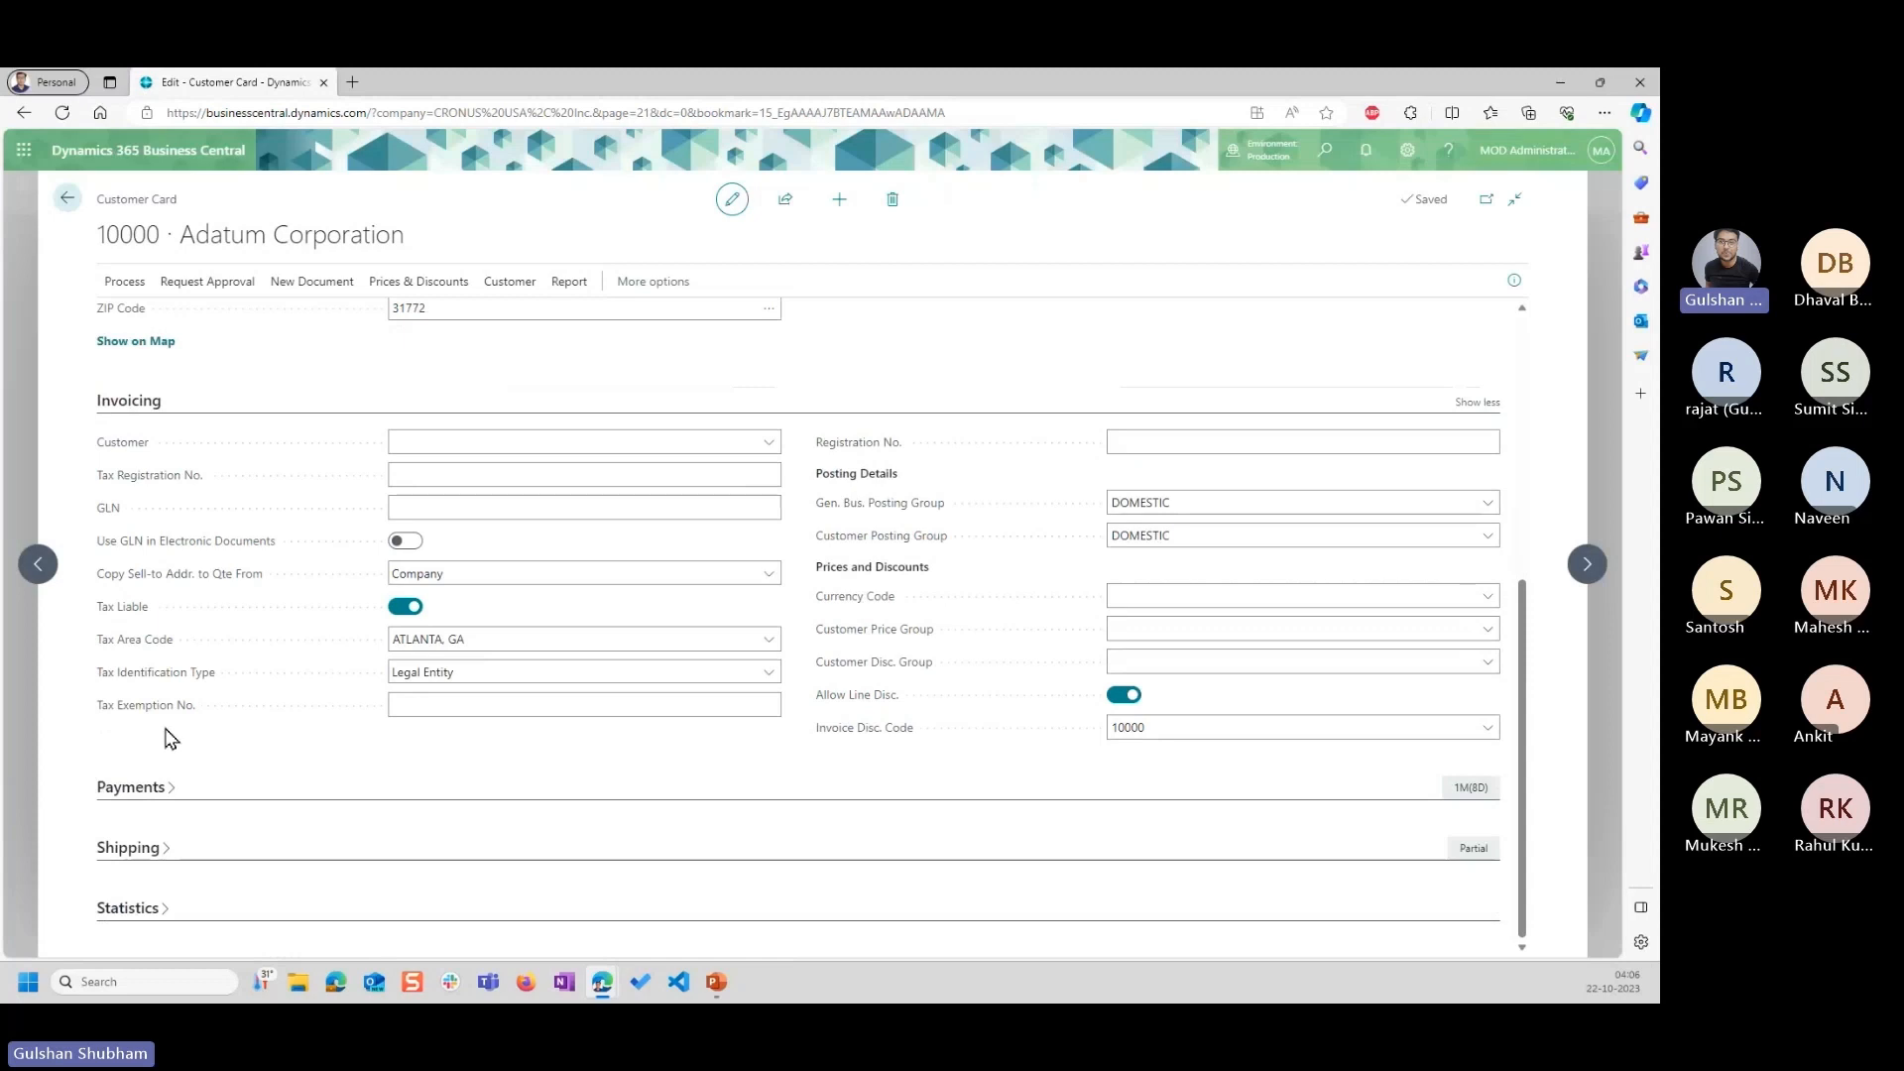
Review Adatum Corporation's special sales prices and its prices and discounts overview from the customer card.
scroll(174, 790, "up", 5)
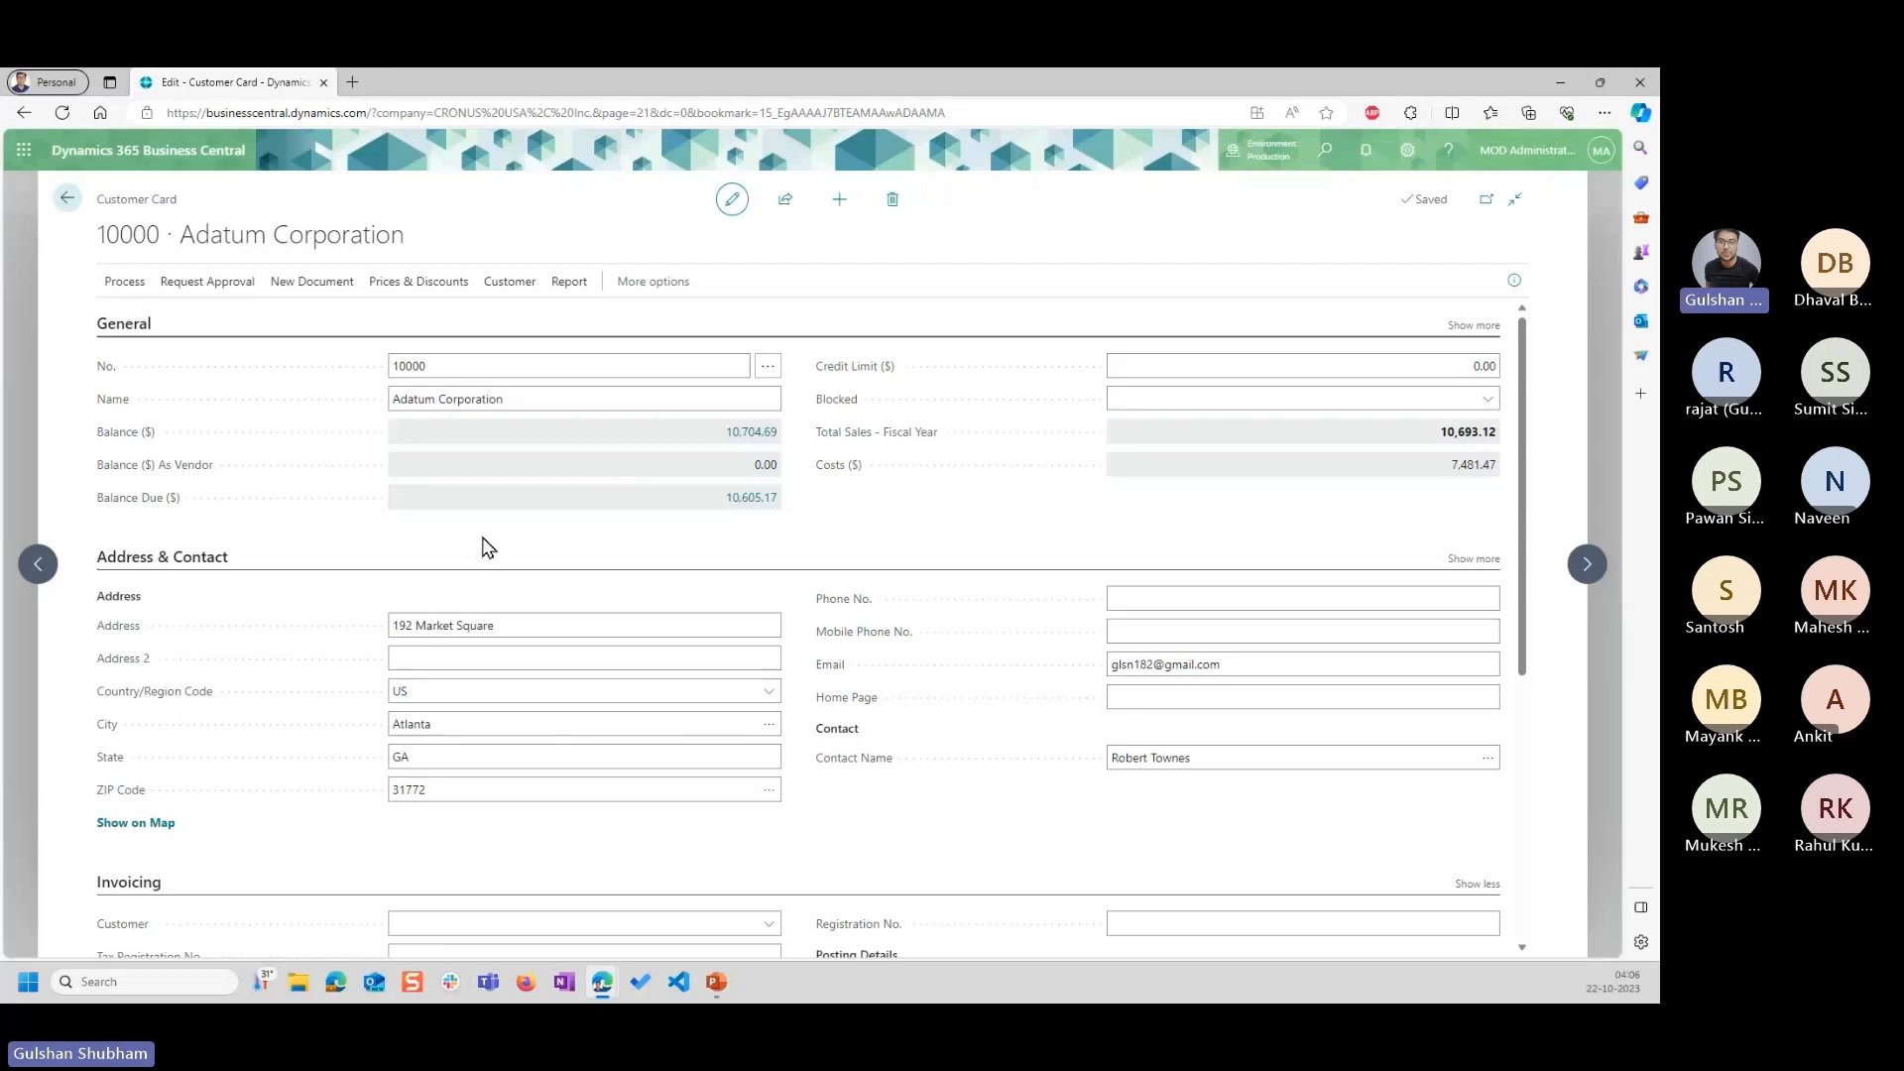
left_click(395, 281)
left_click(130, 322)
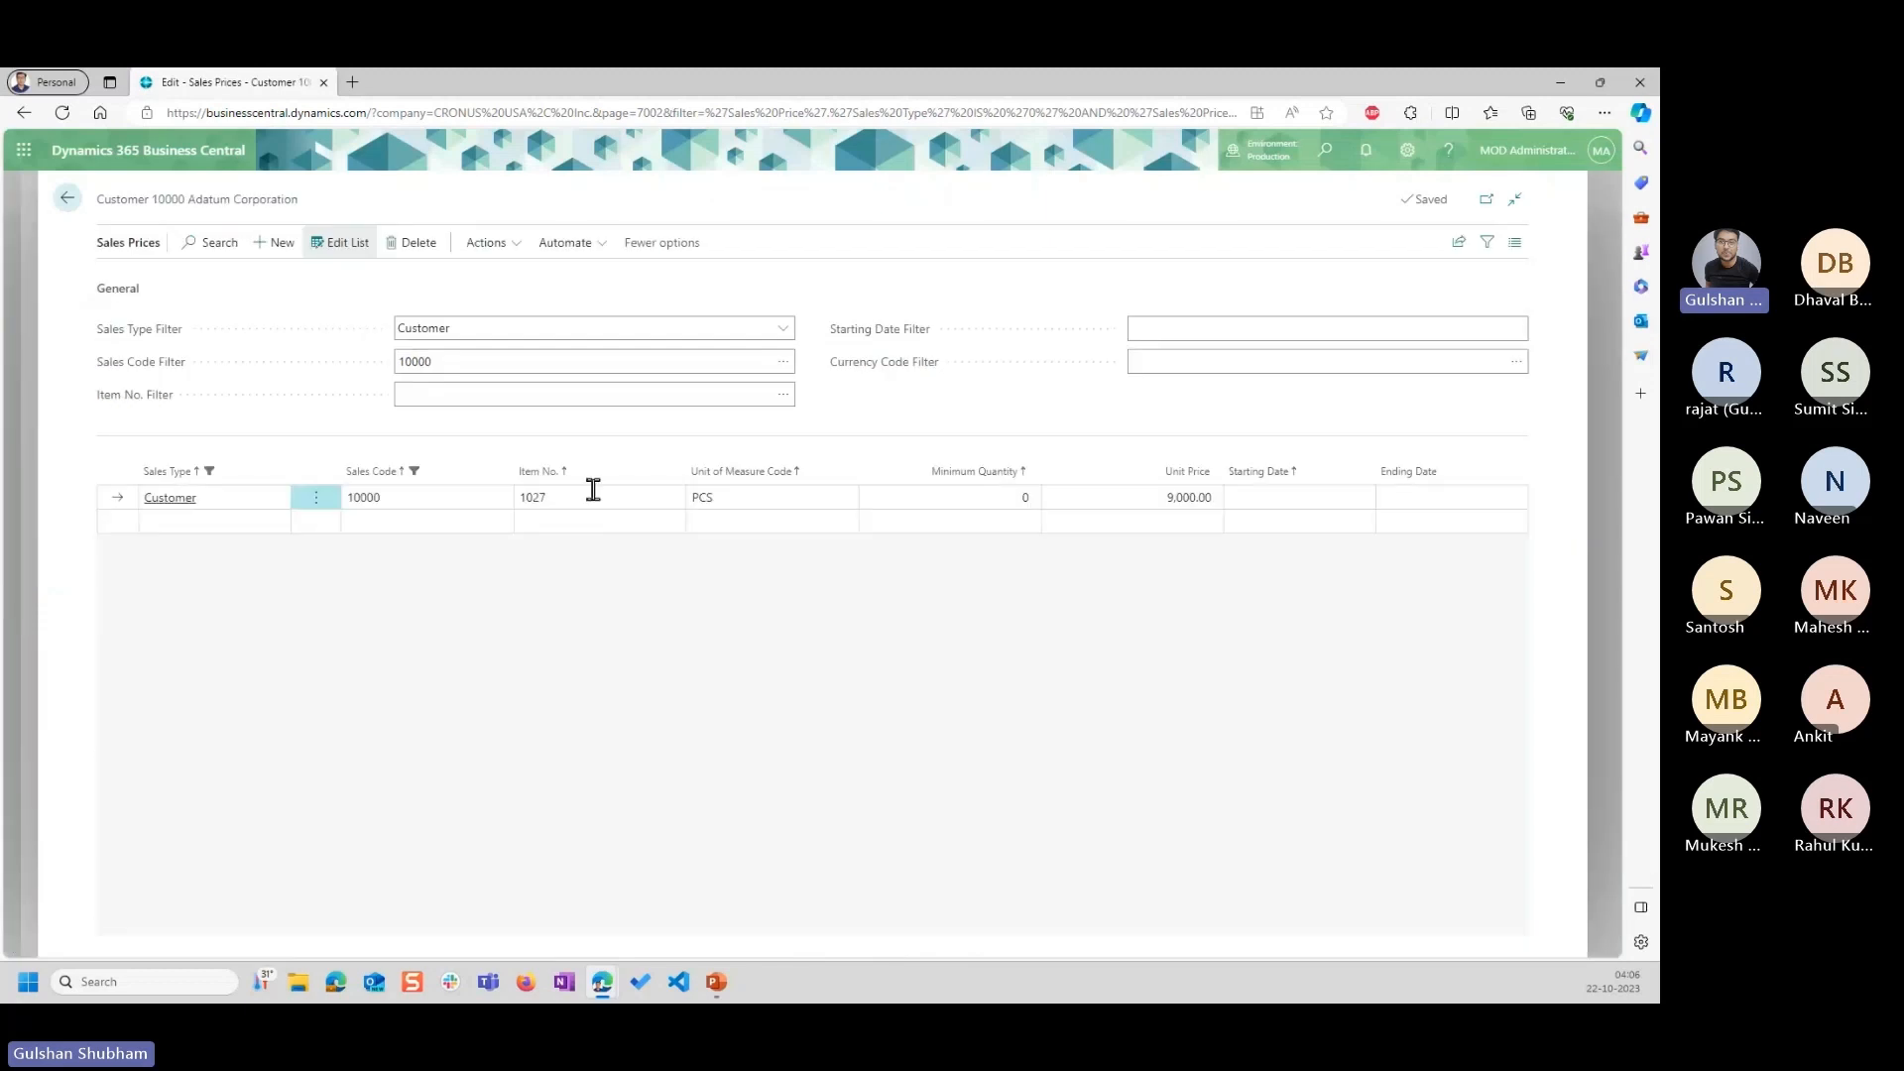
left_click(69, 203)
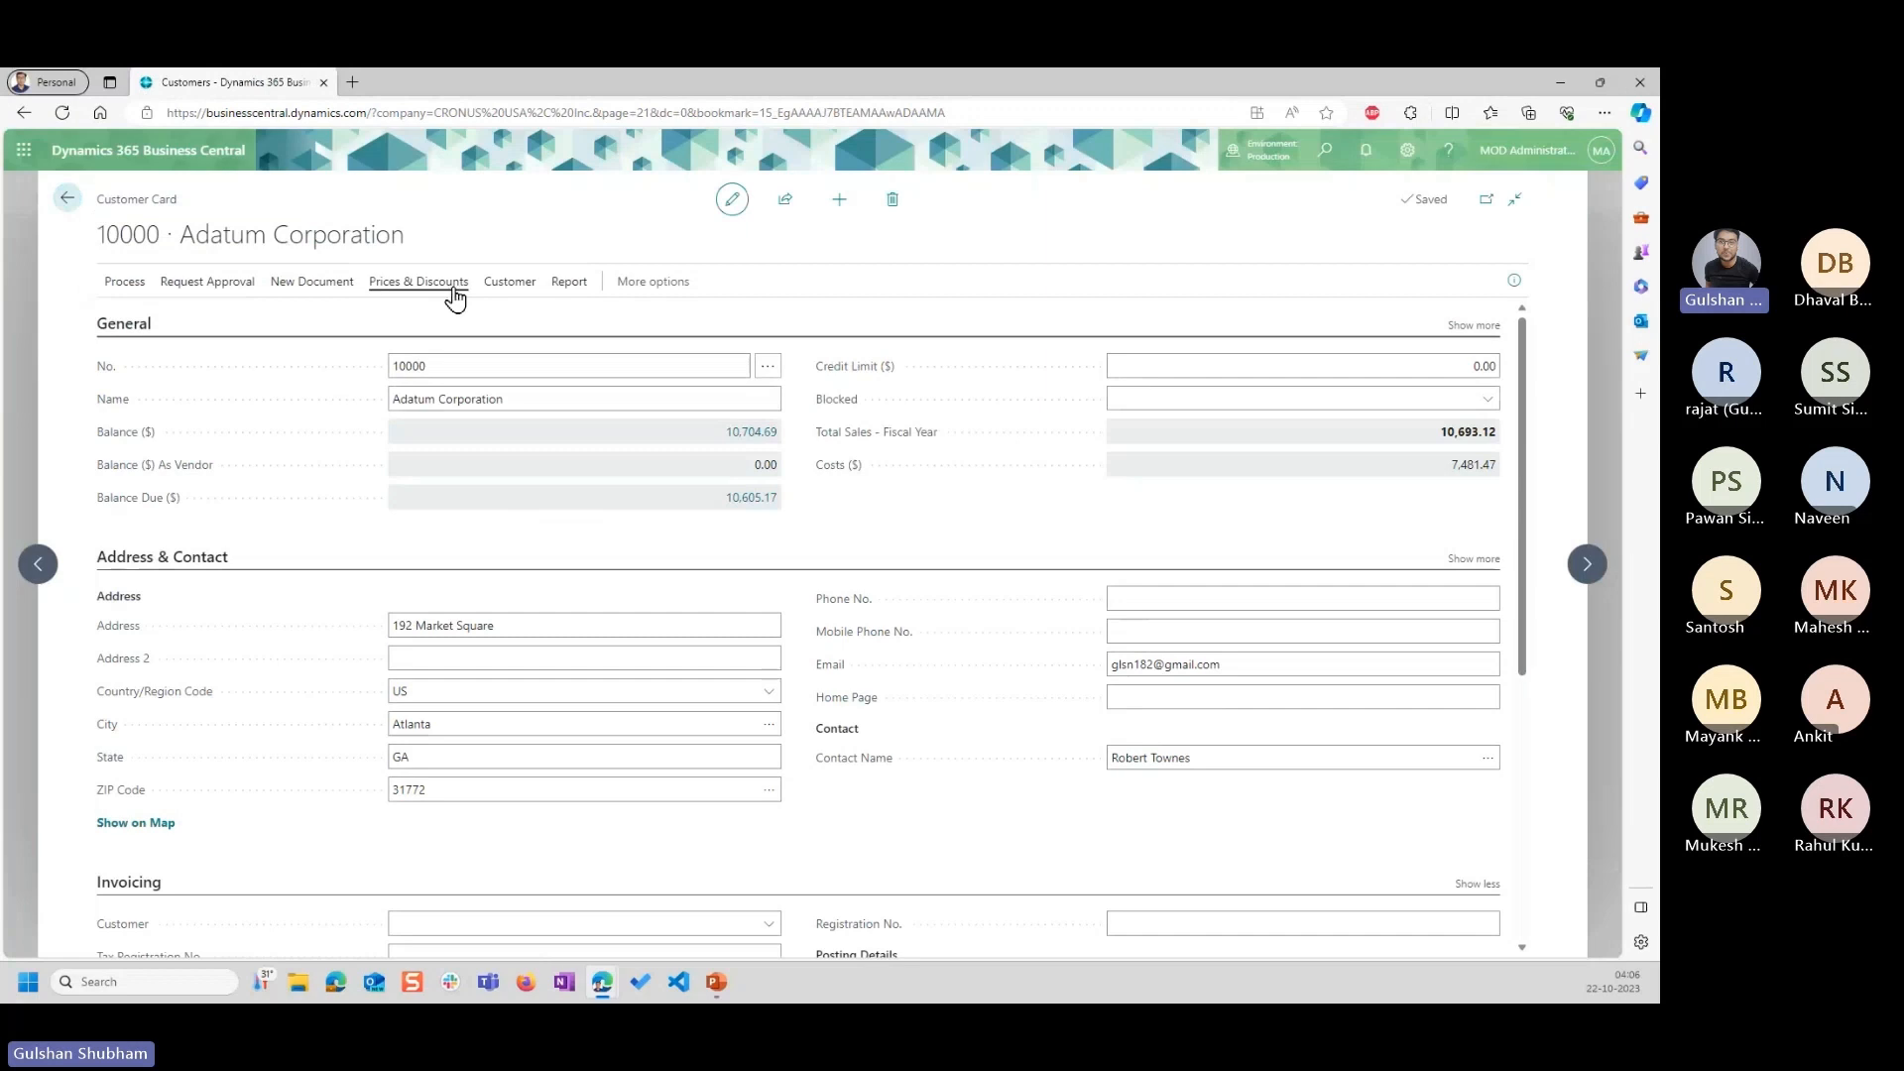
left_click(455, 291)
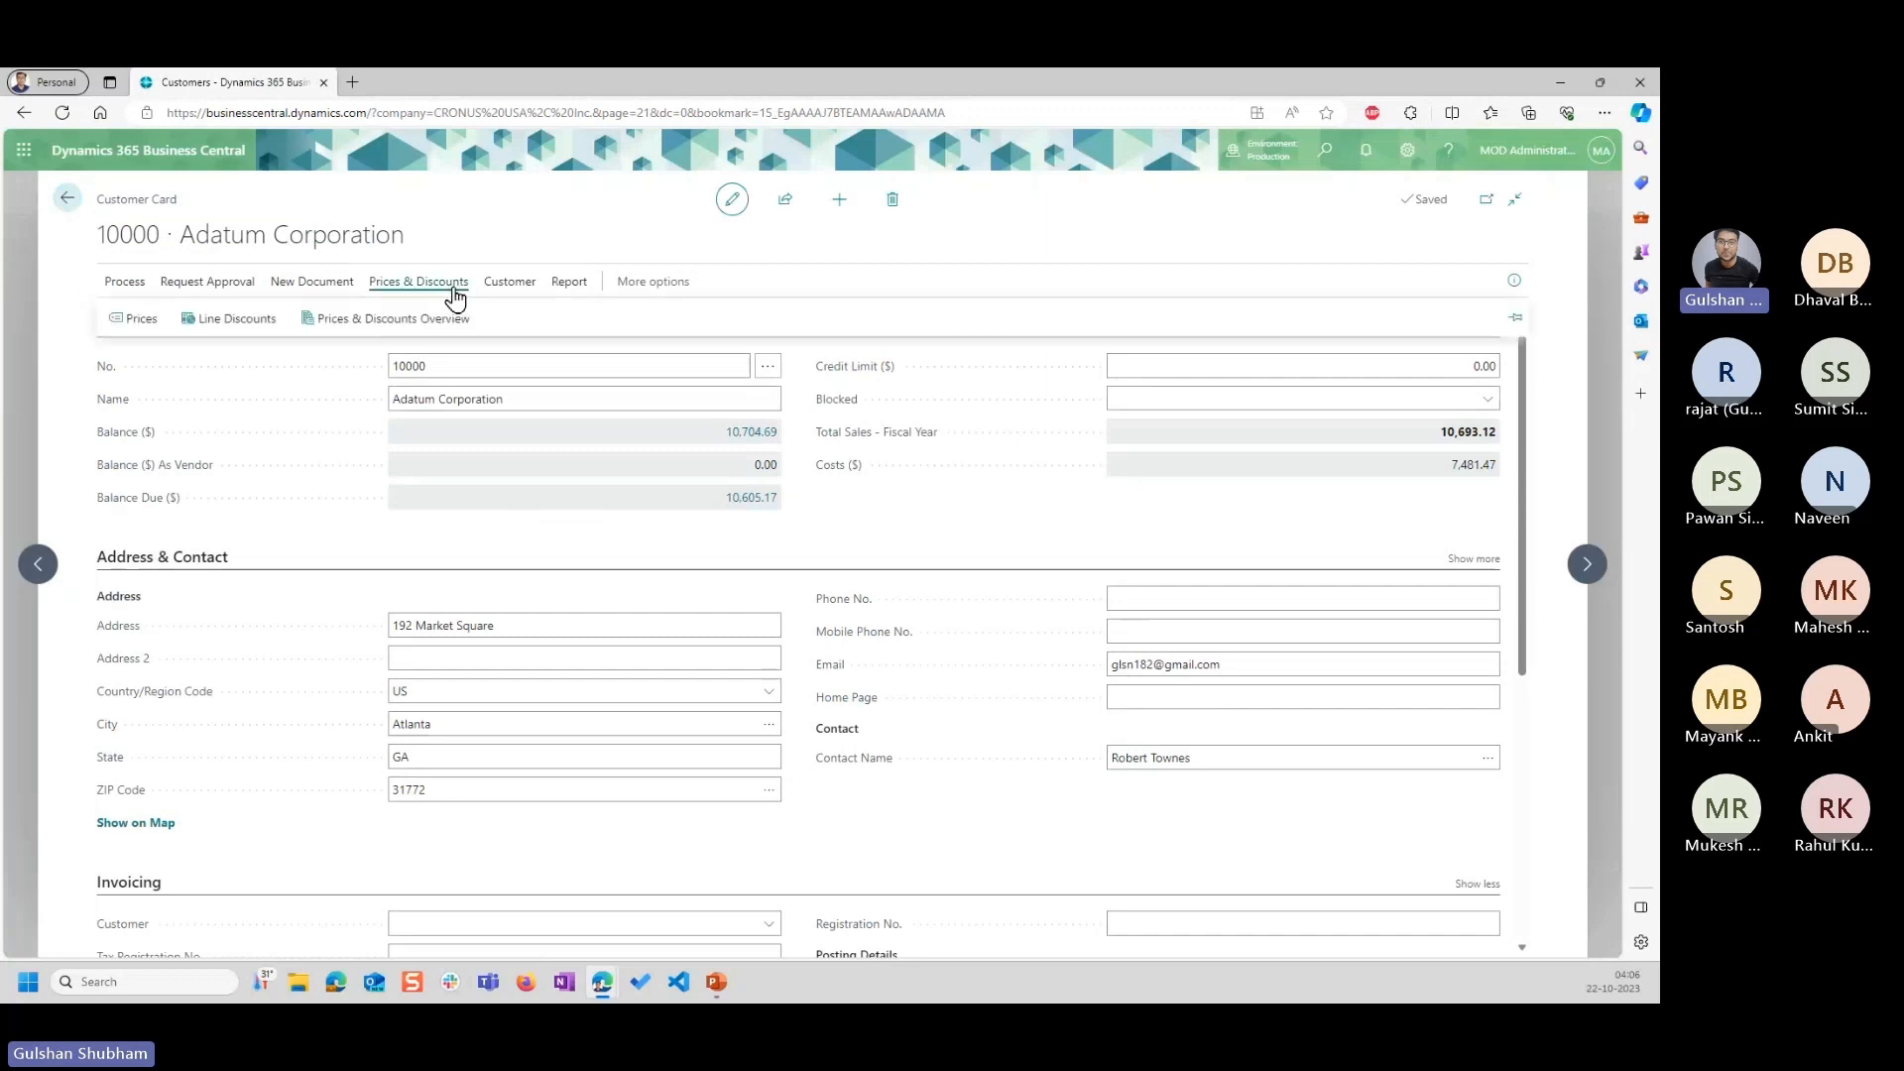
left_click(360, 323)
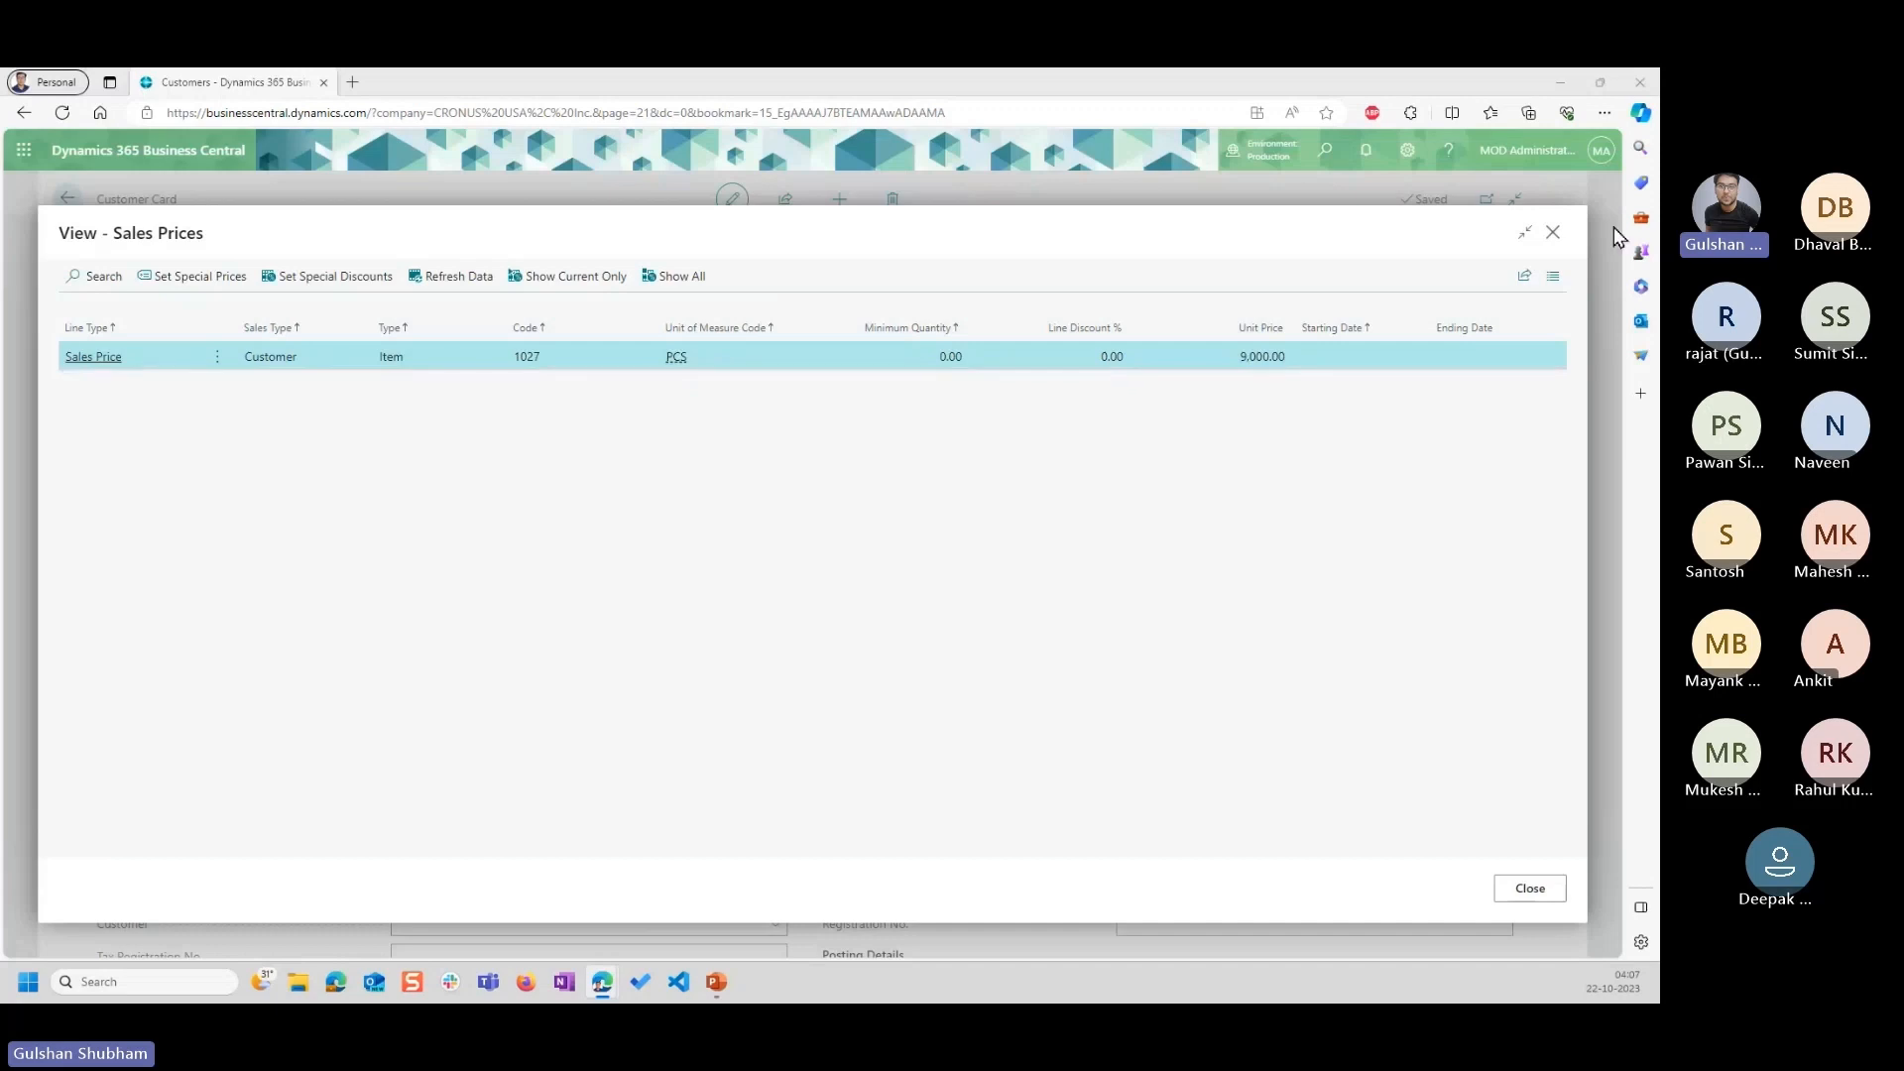
left_click(1553, 234)
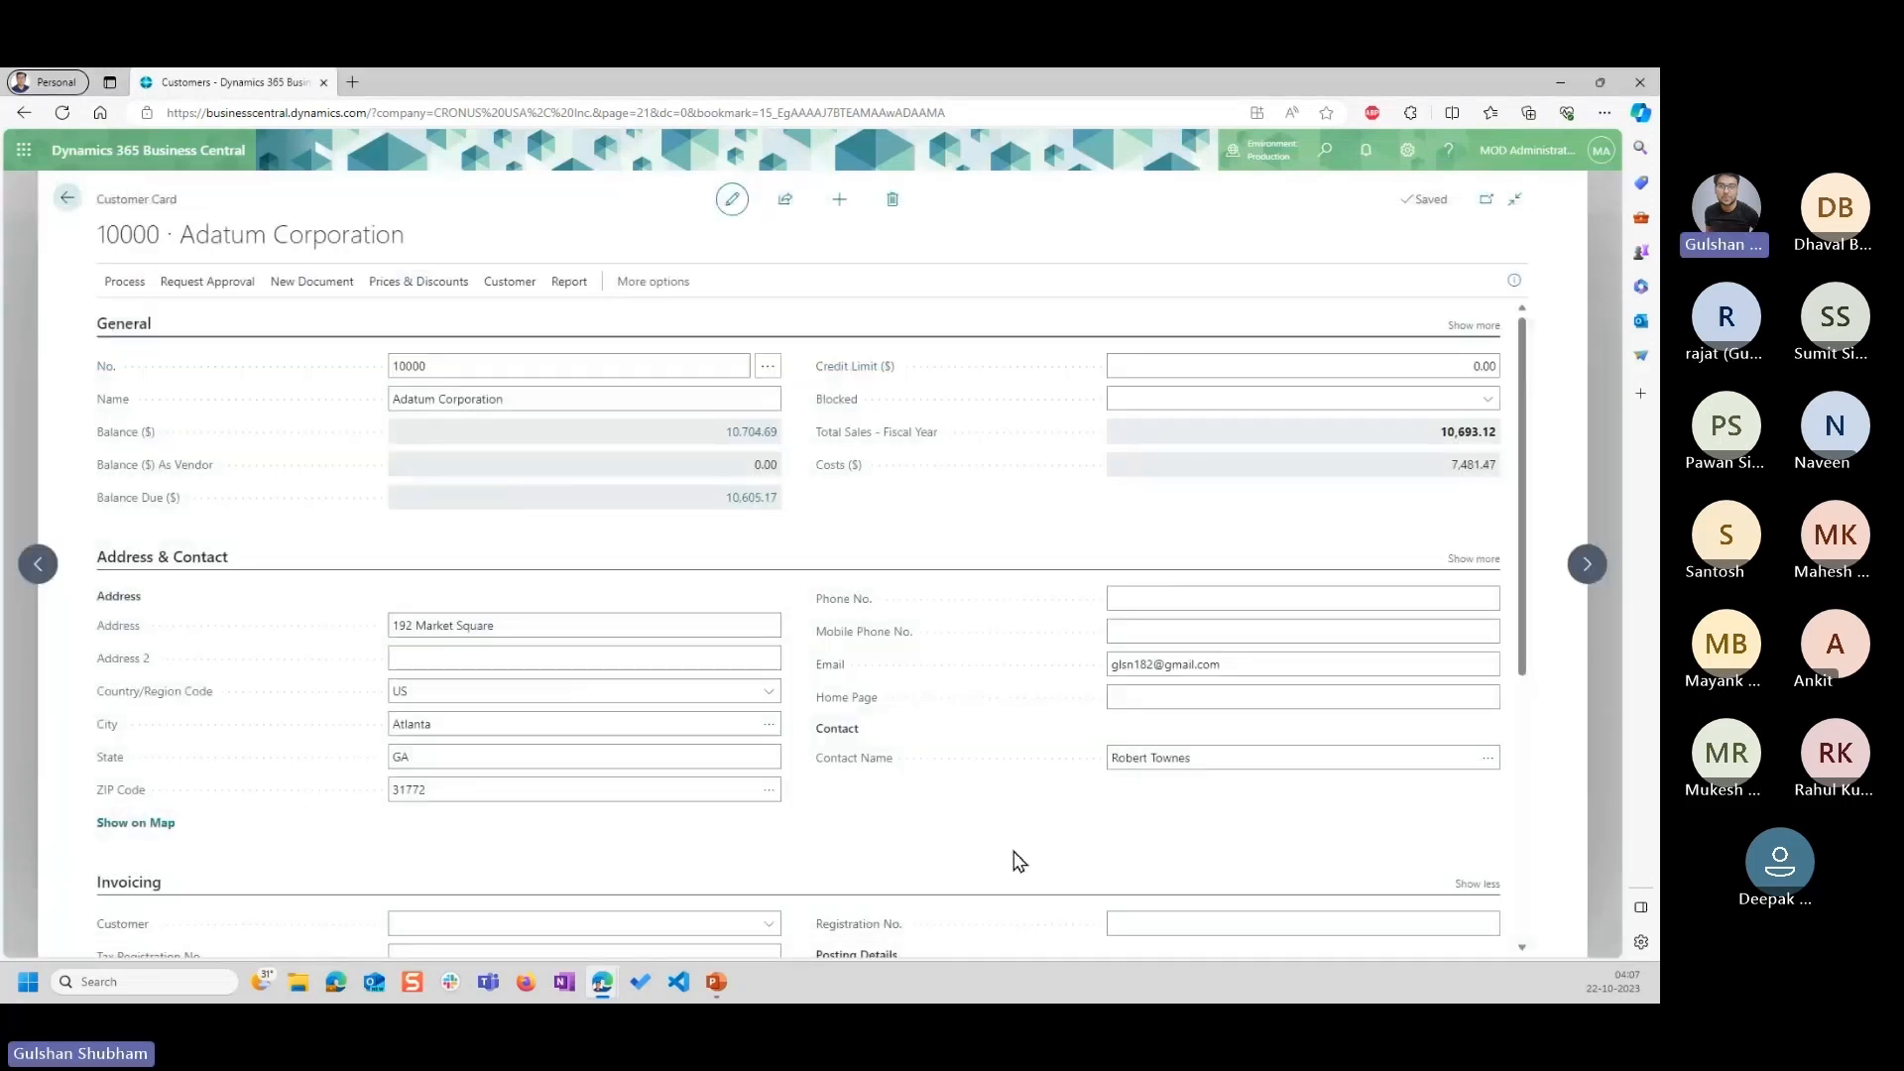
Assign the WHLSALE customer price group to Adatum Corporation in the invoicing details of its customer card.
scroll(1018, 861, "down", 4)
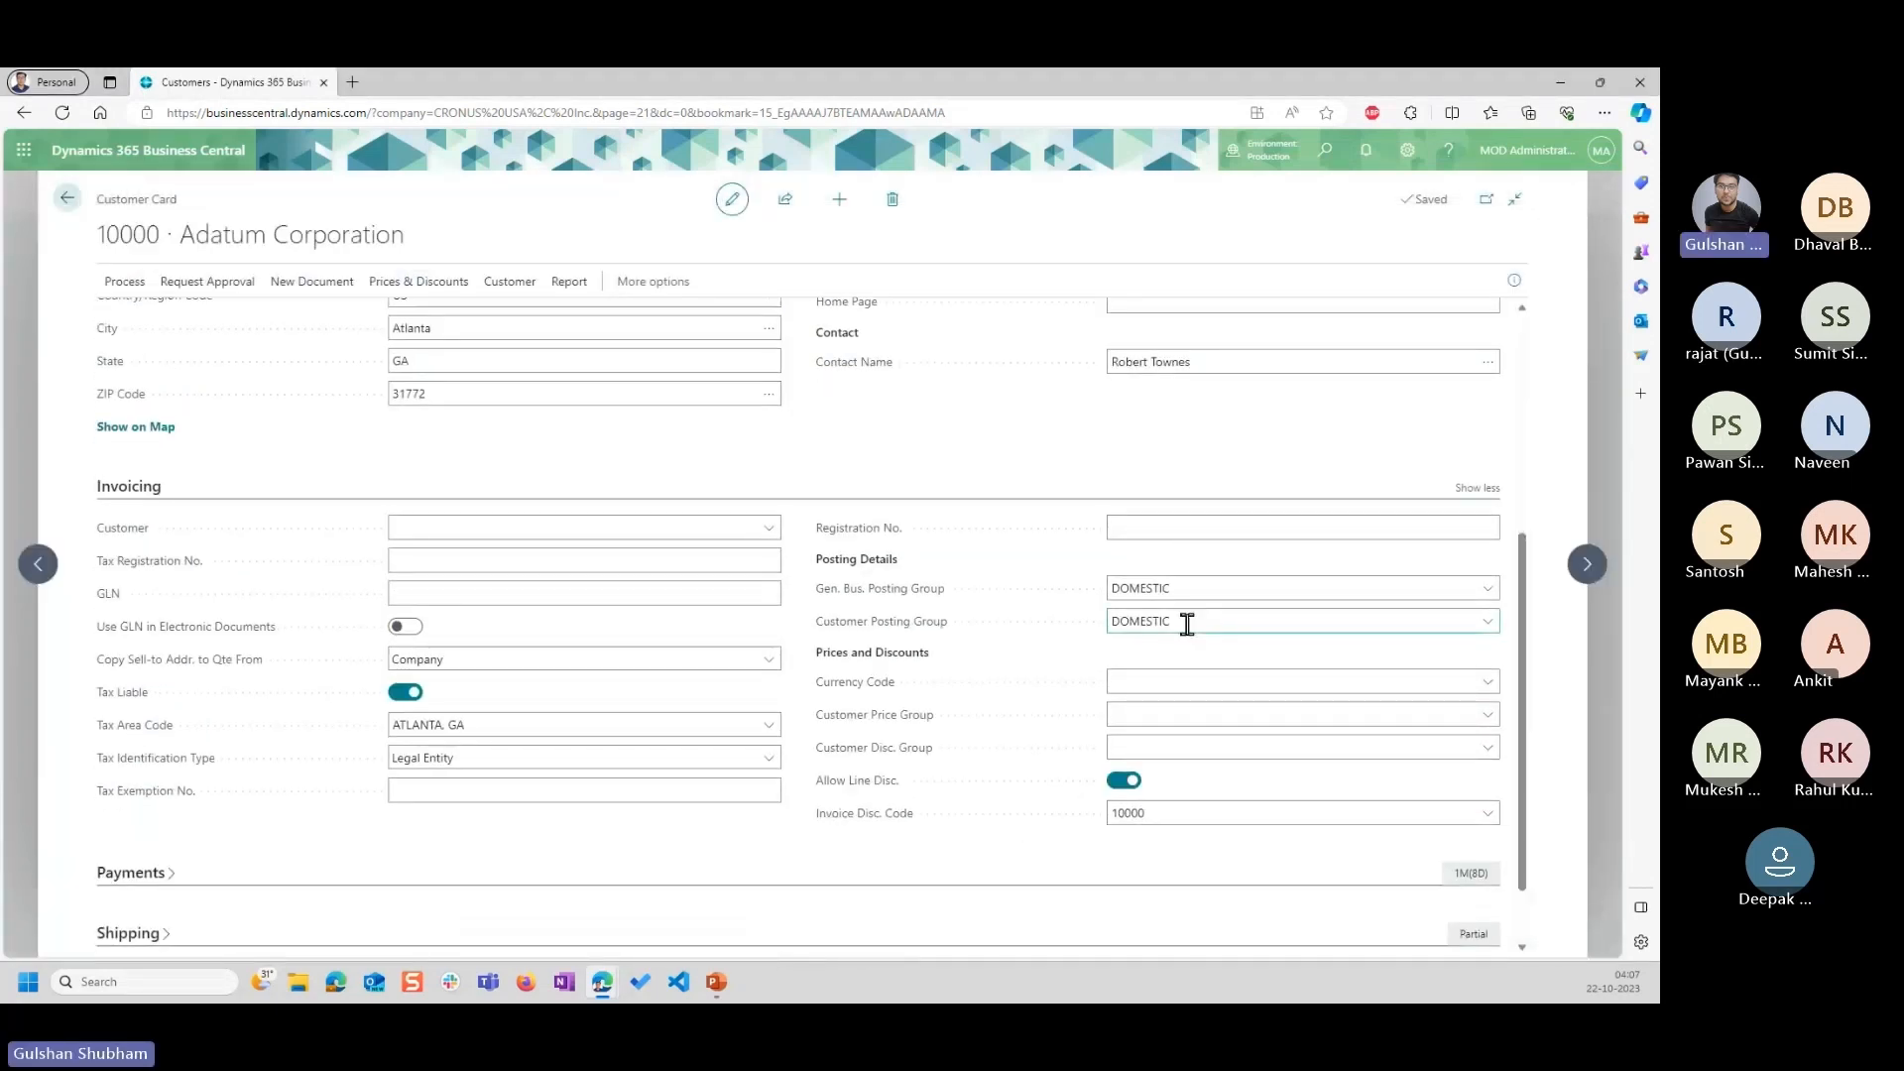
left_click(1453, 714)
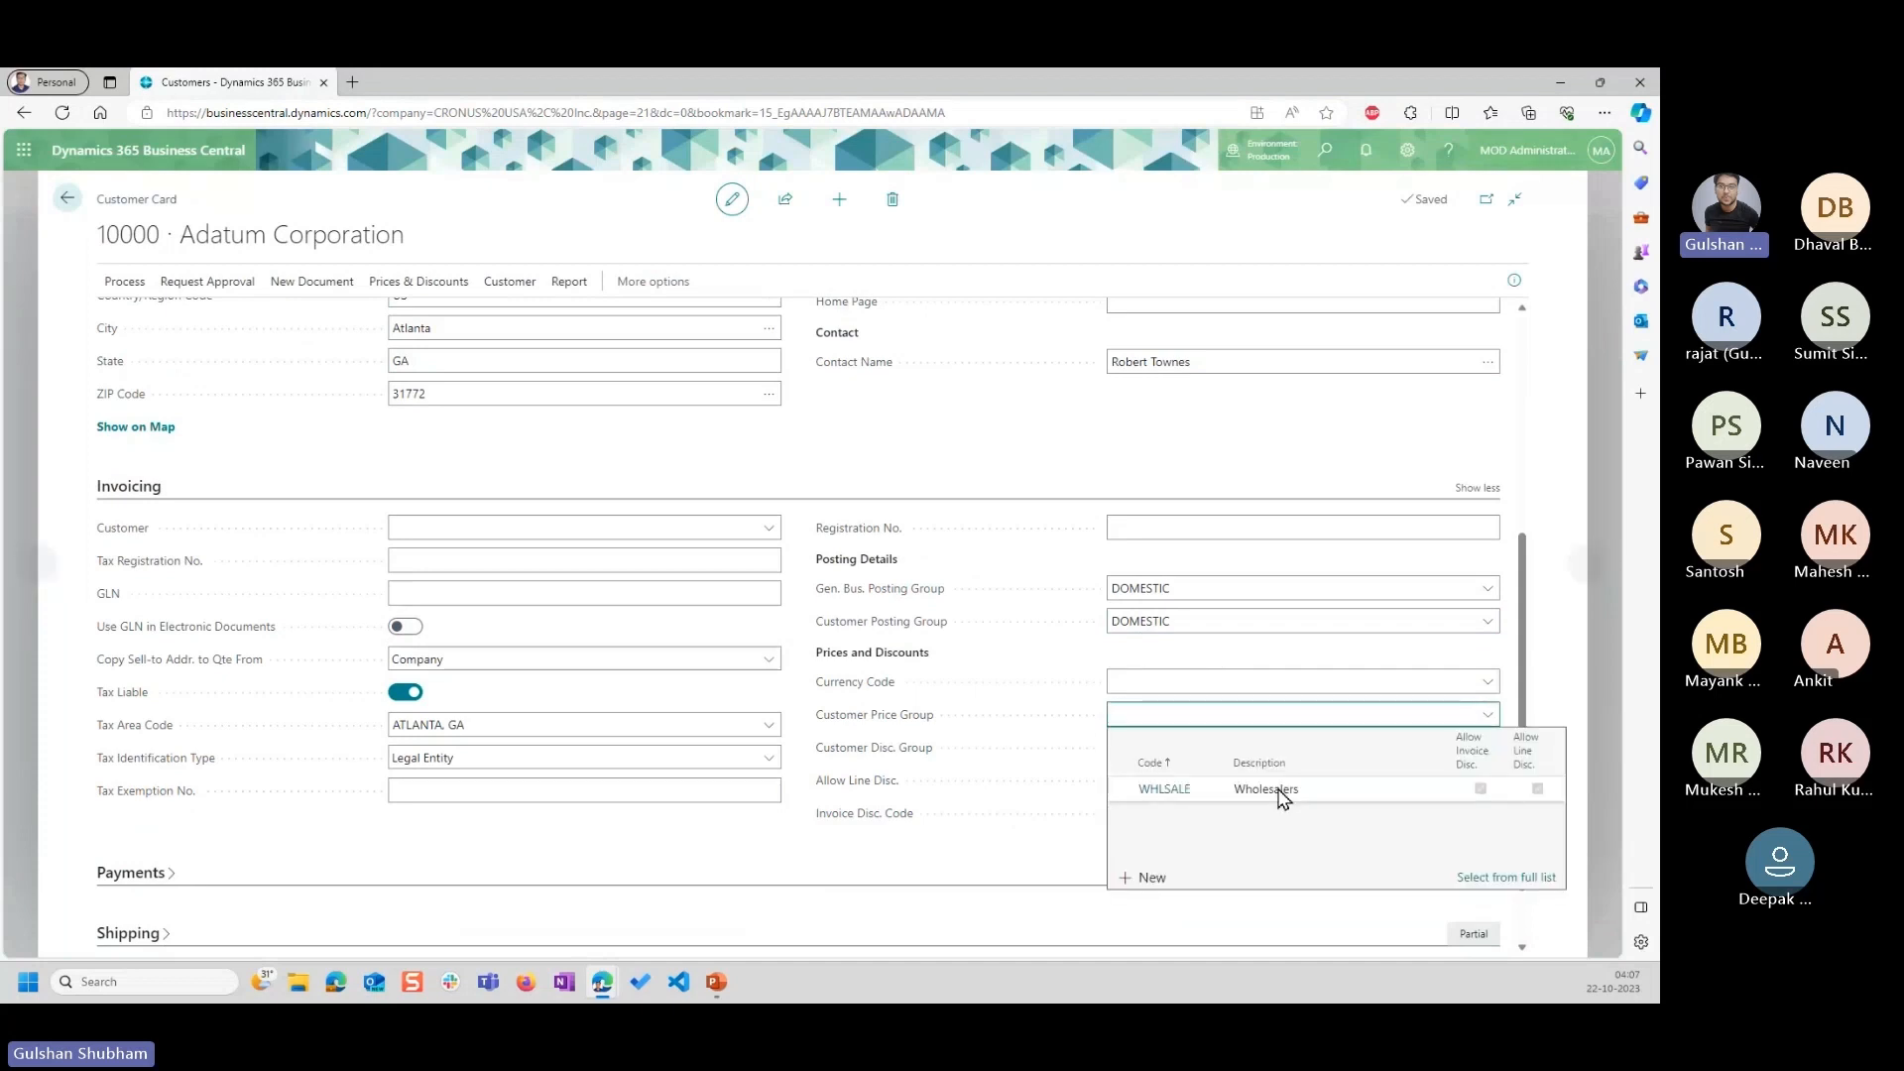
left_click(1229, 793)
left_click(980, 476)
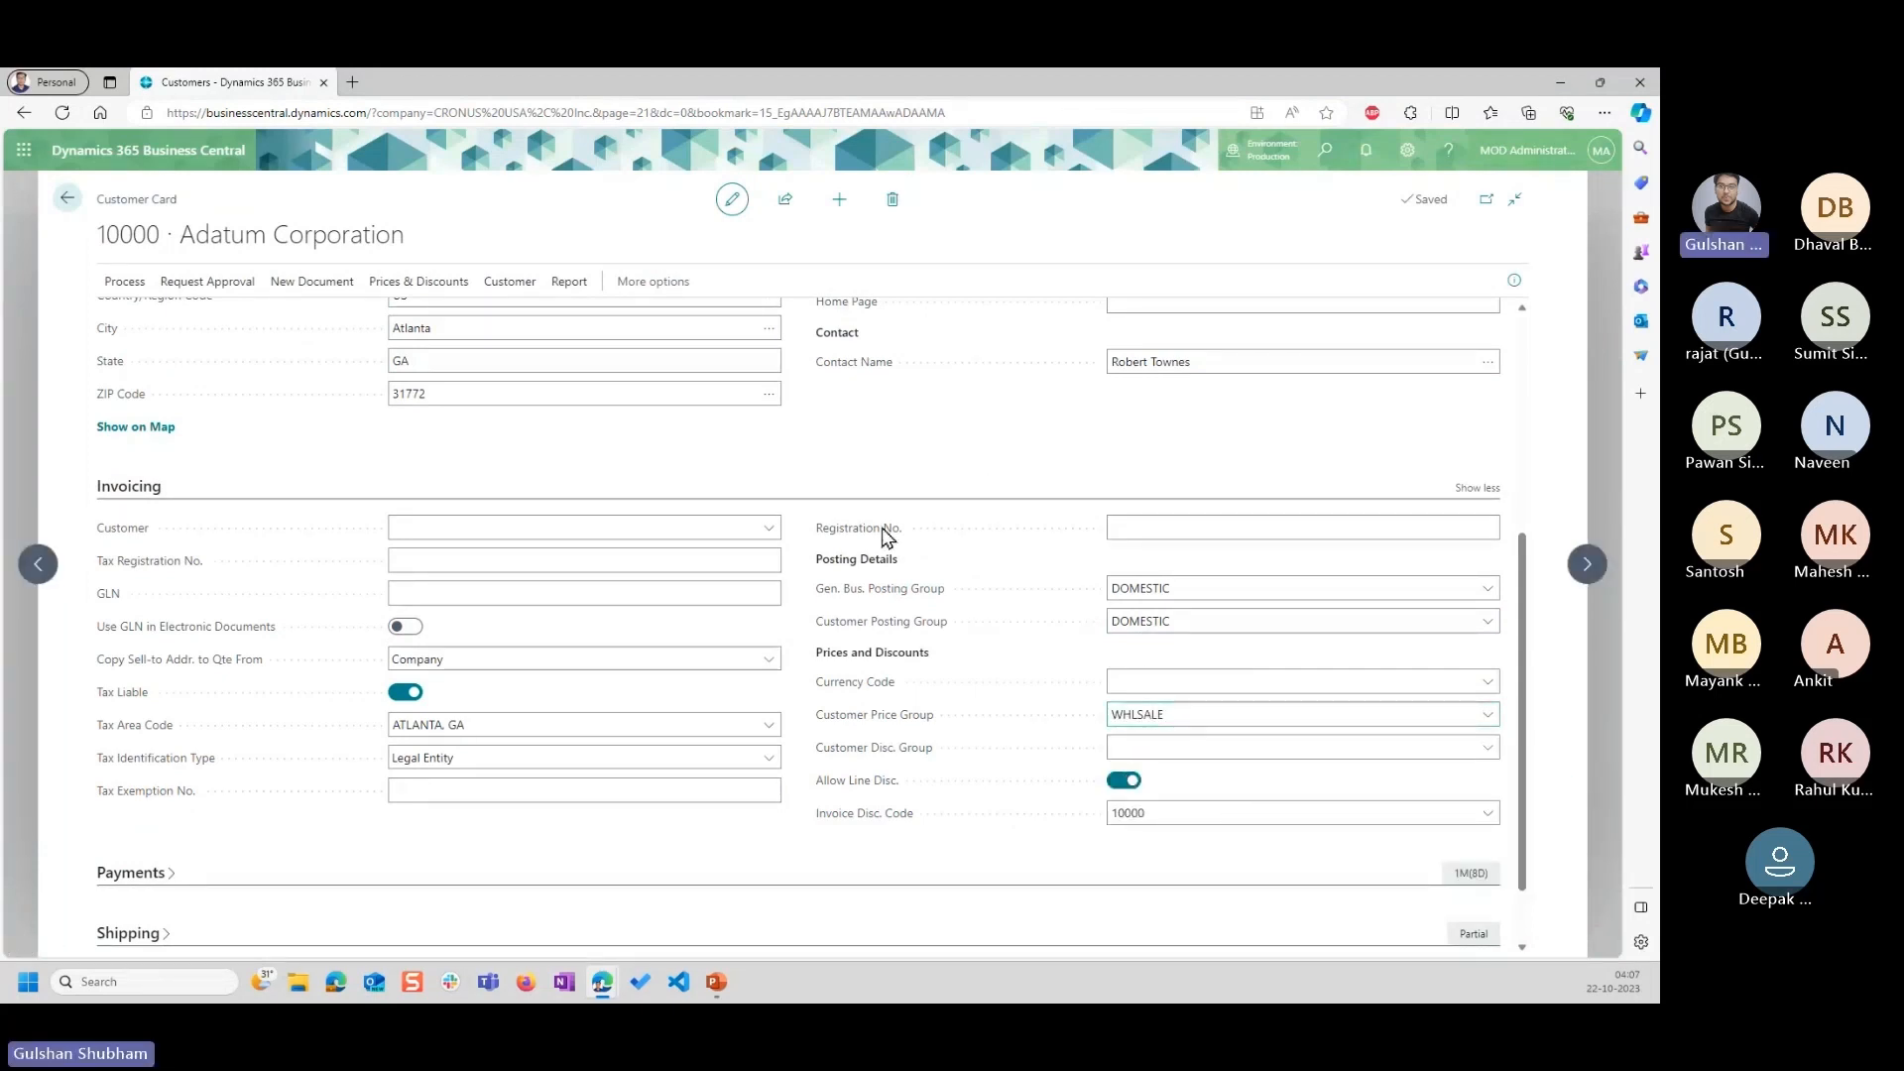
Check the prices and discounts overview again for sales prices coming from Adatum Corporation's assigned price group.
scroll(801, 421, "up", 5)
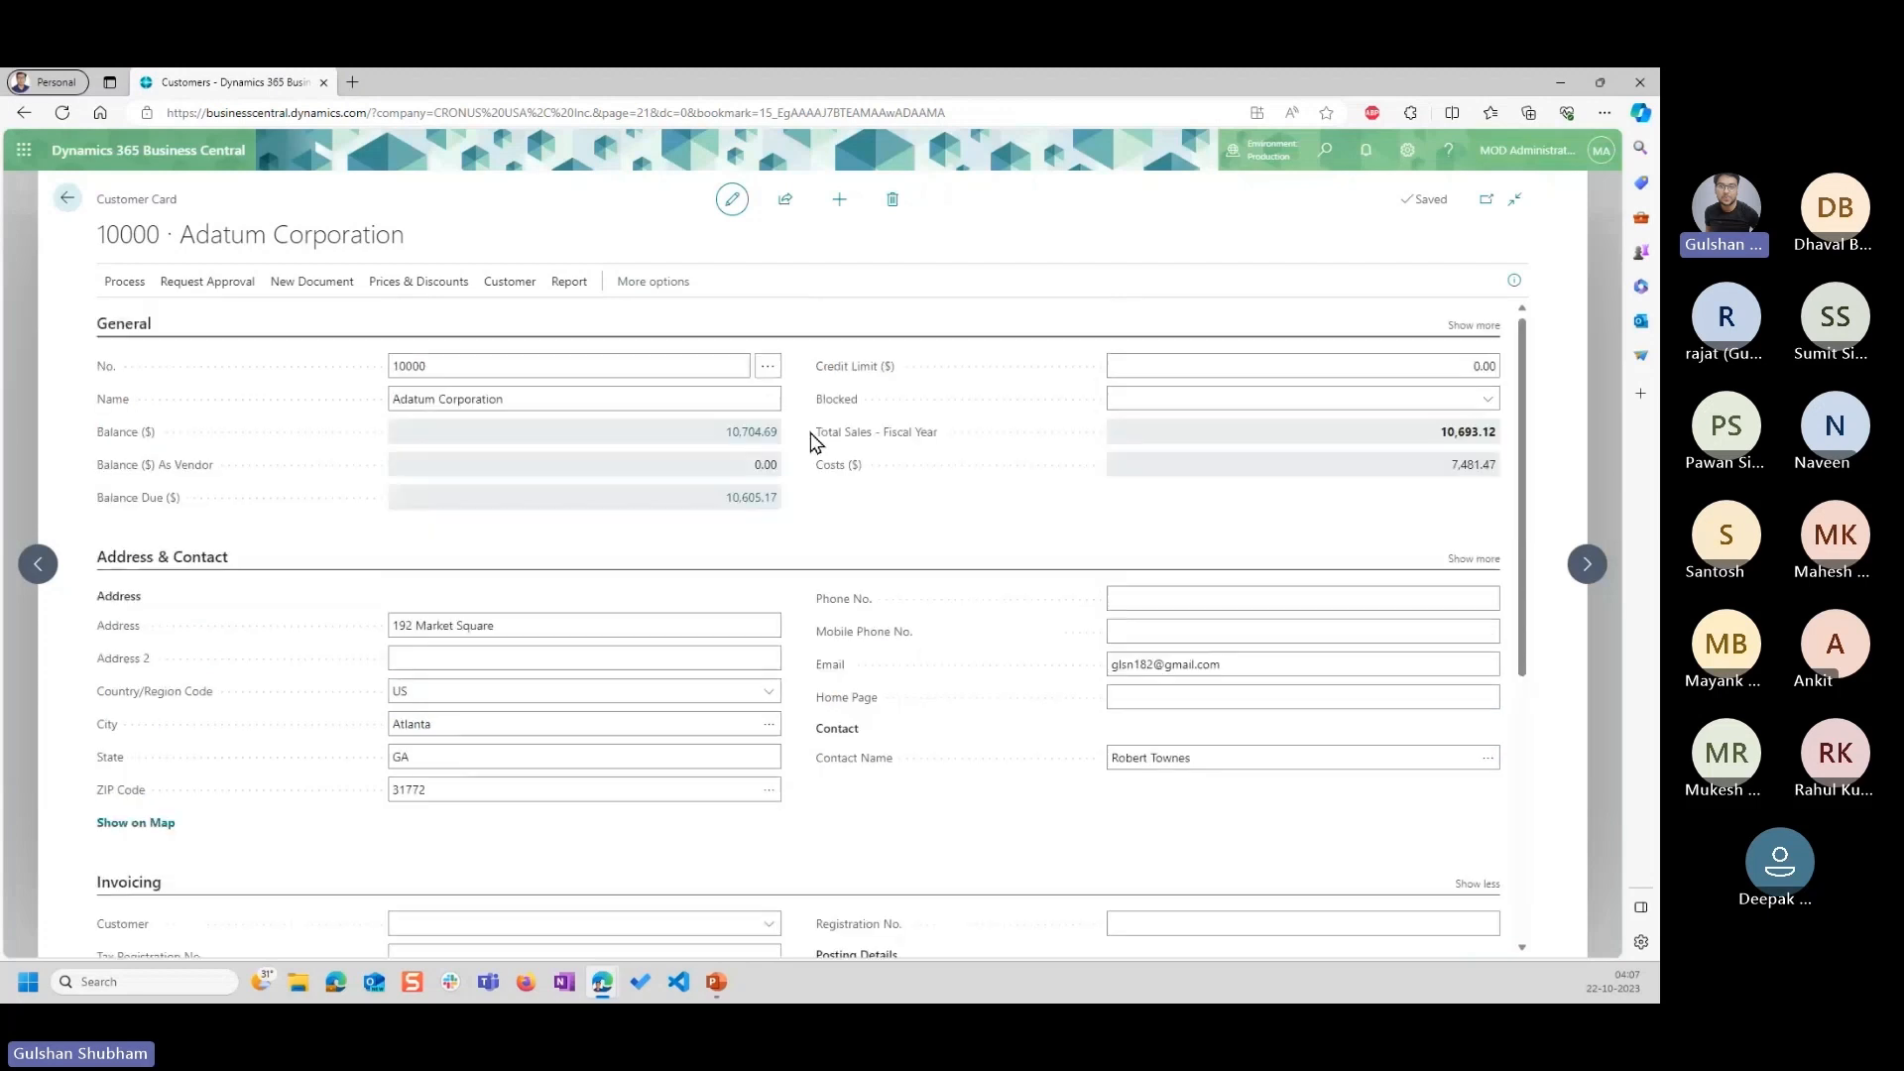
left_click(411, 287)
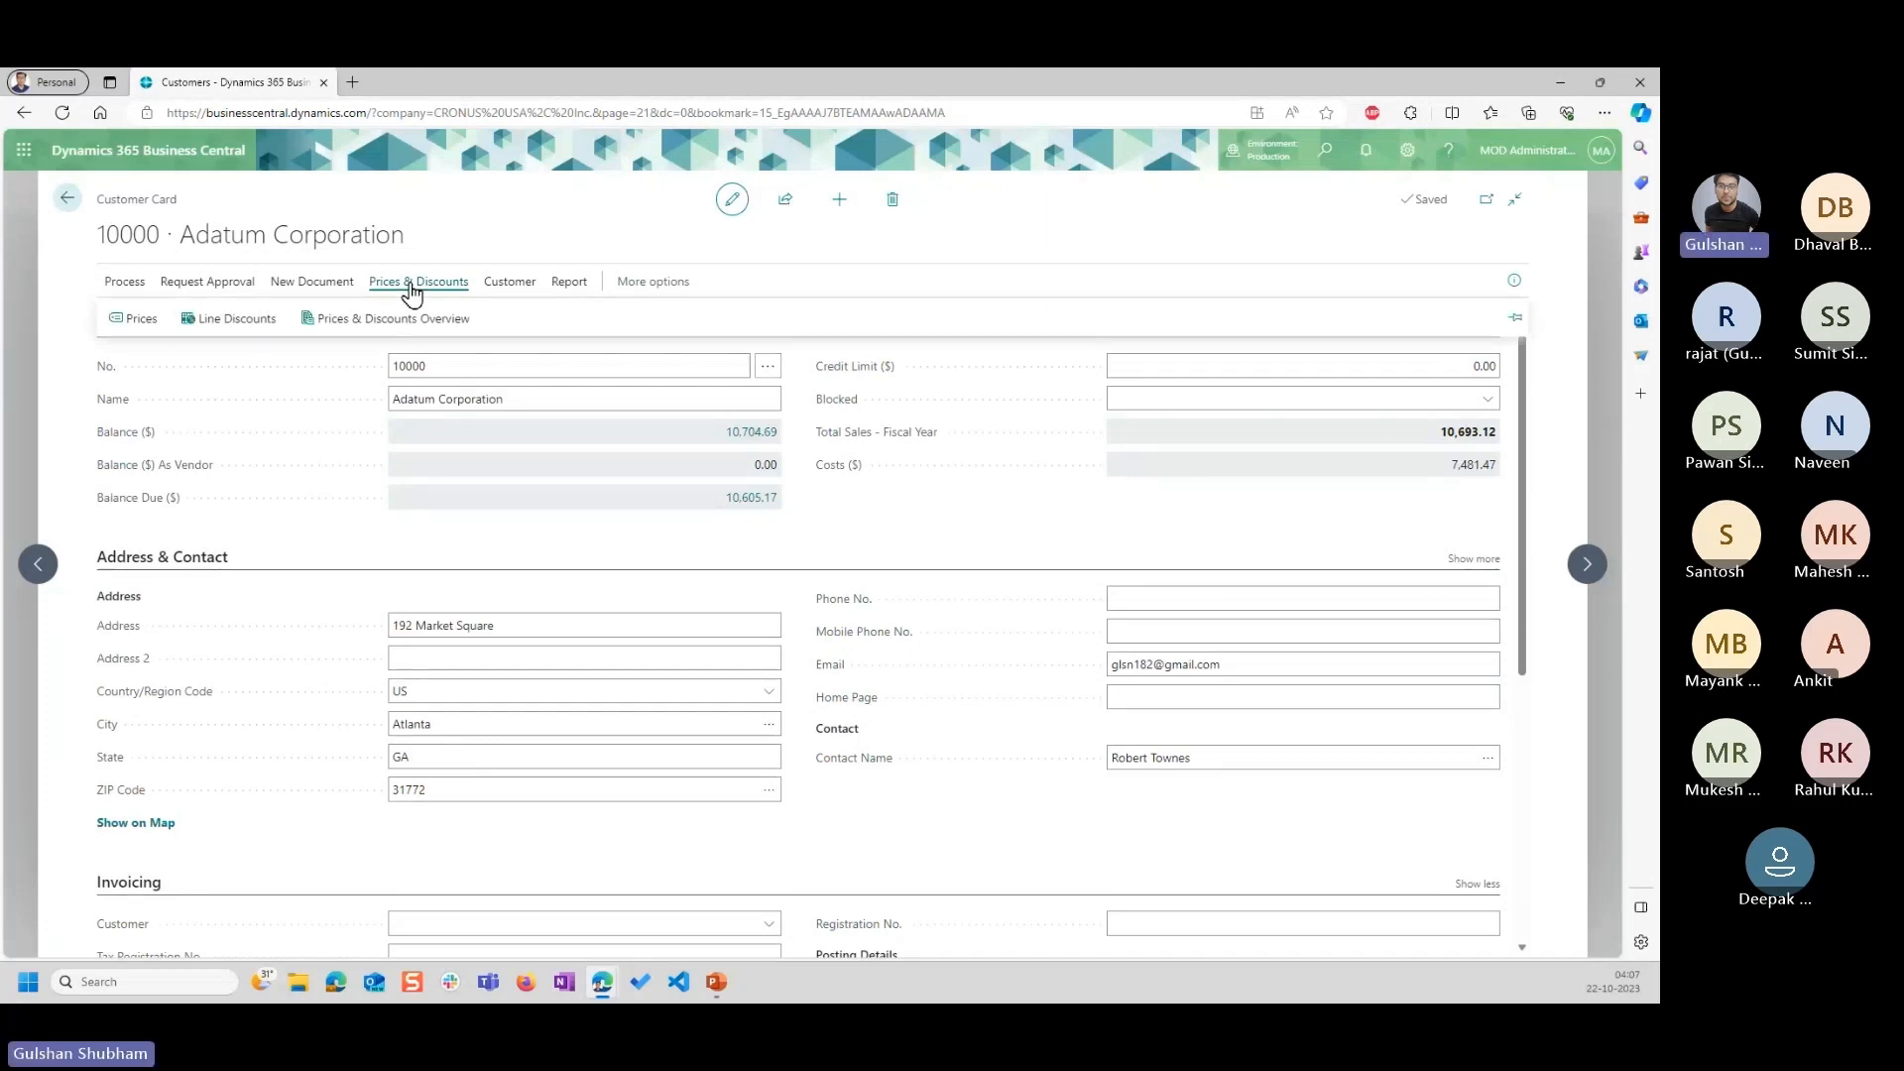
left_click(365, 321)
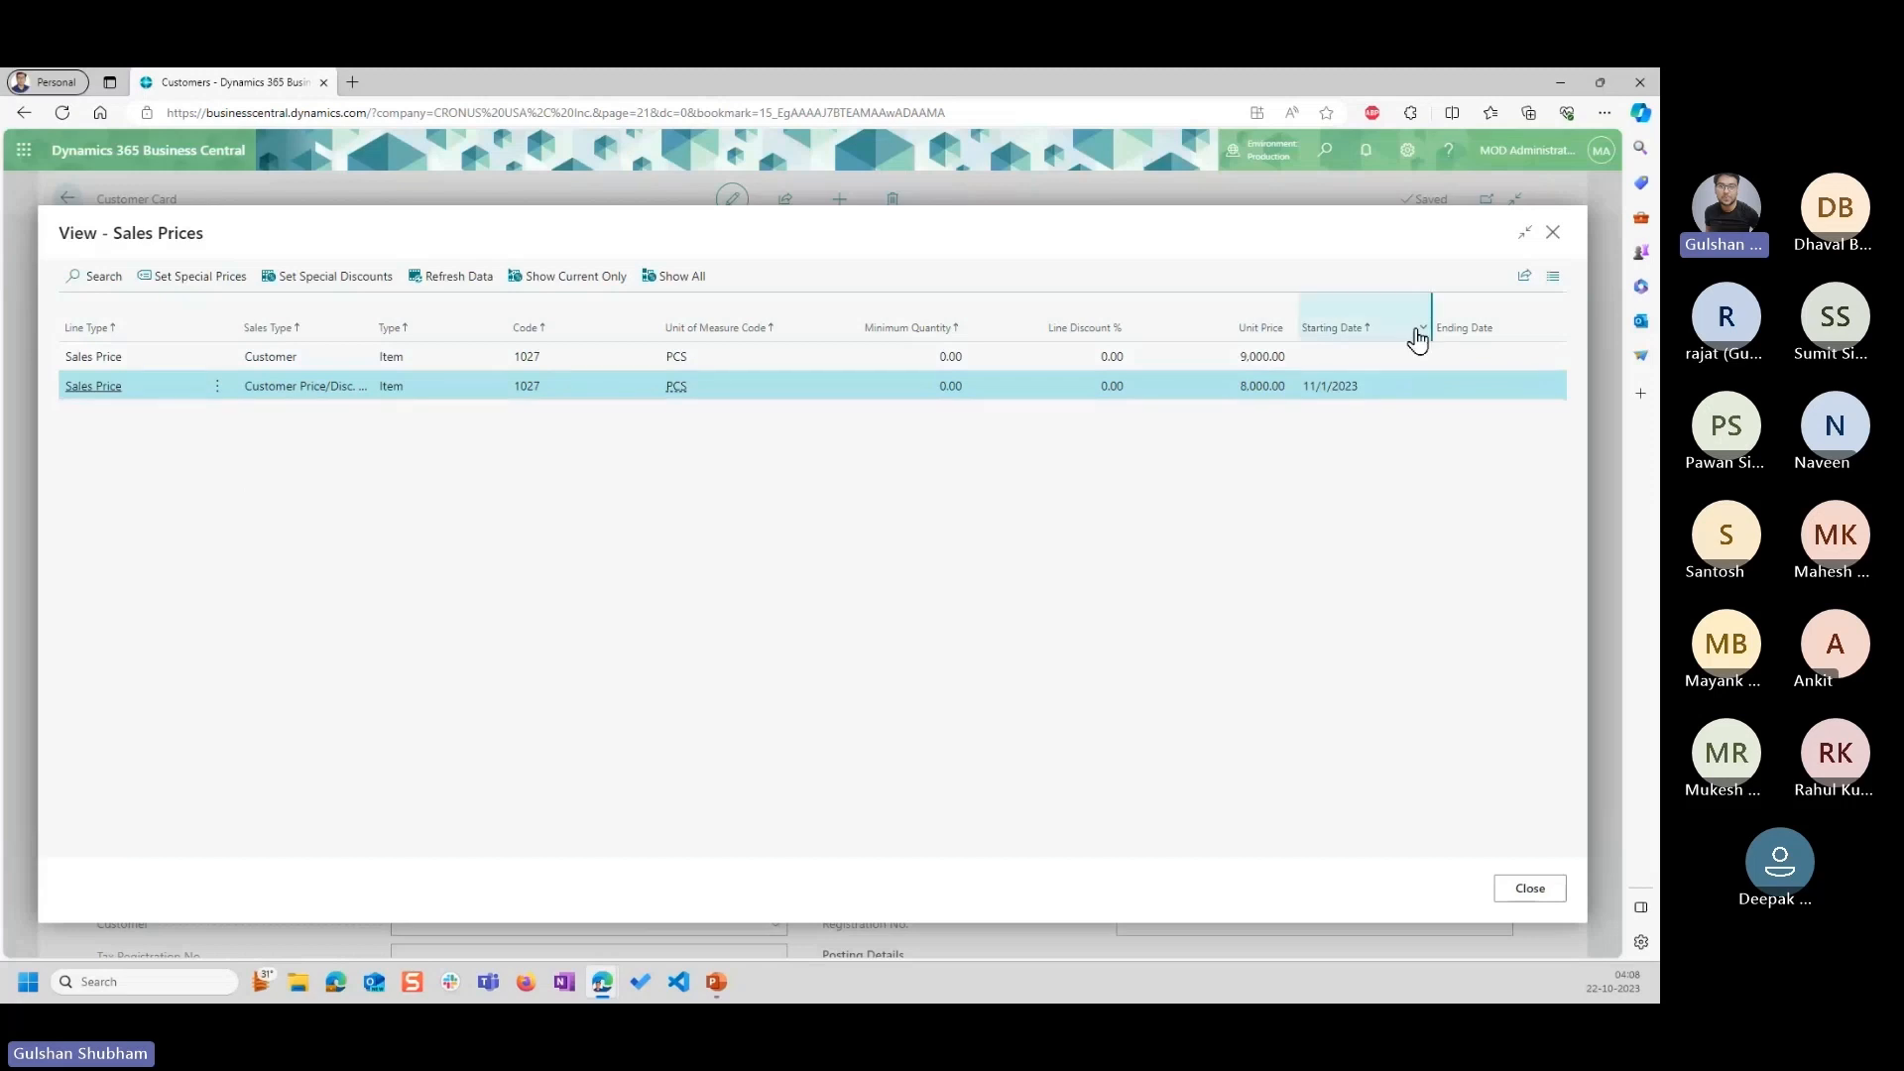
left_click(1552, 234)
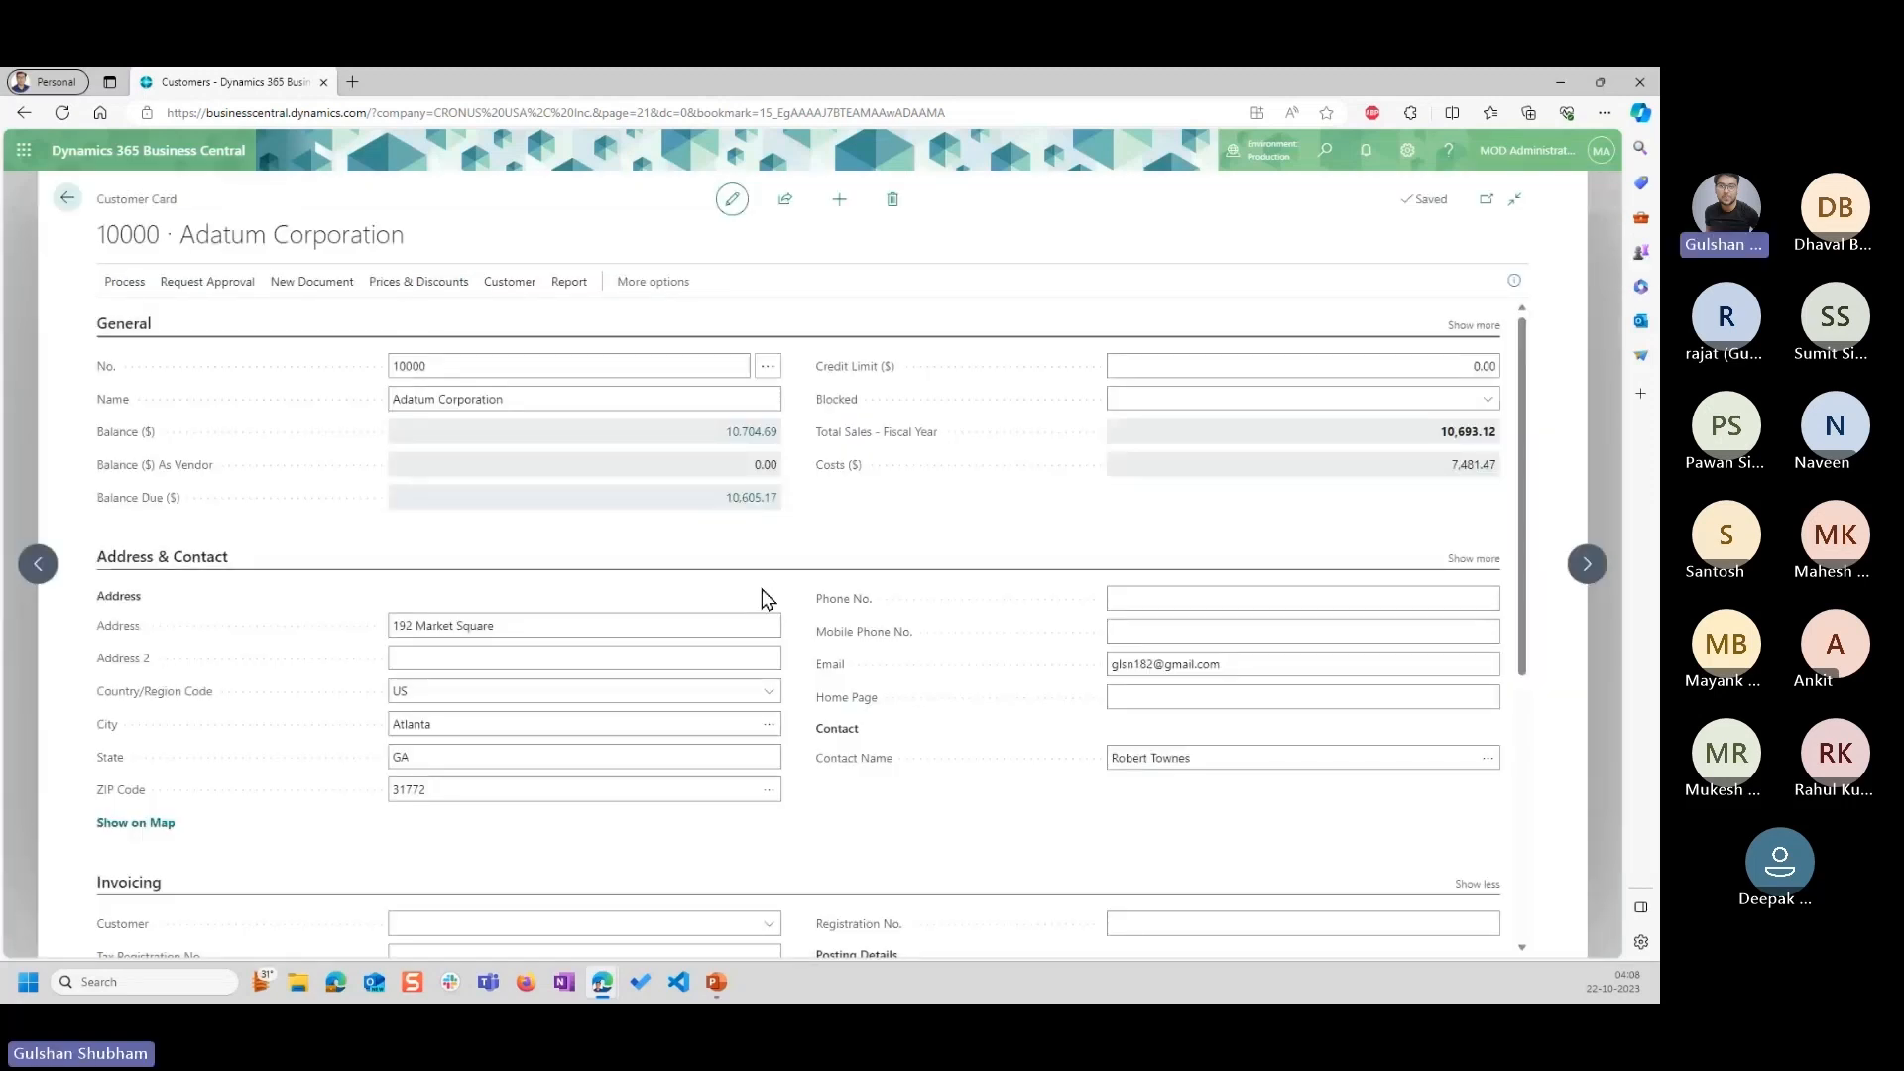
Switch to PowerPoint to read the Task 4 instruction about creating and checking a sales order, and return to Business Central.
left_click(727, 979)
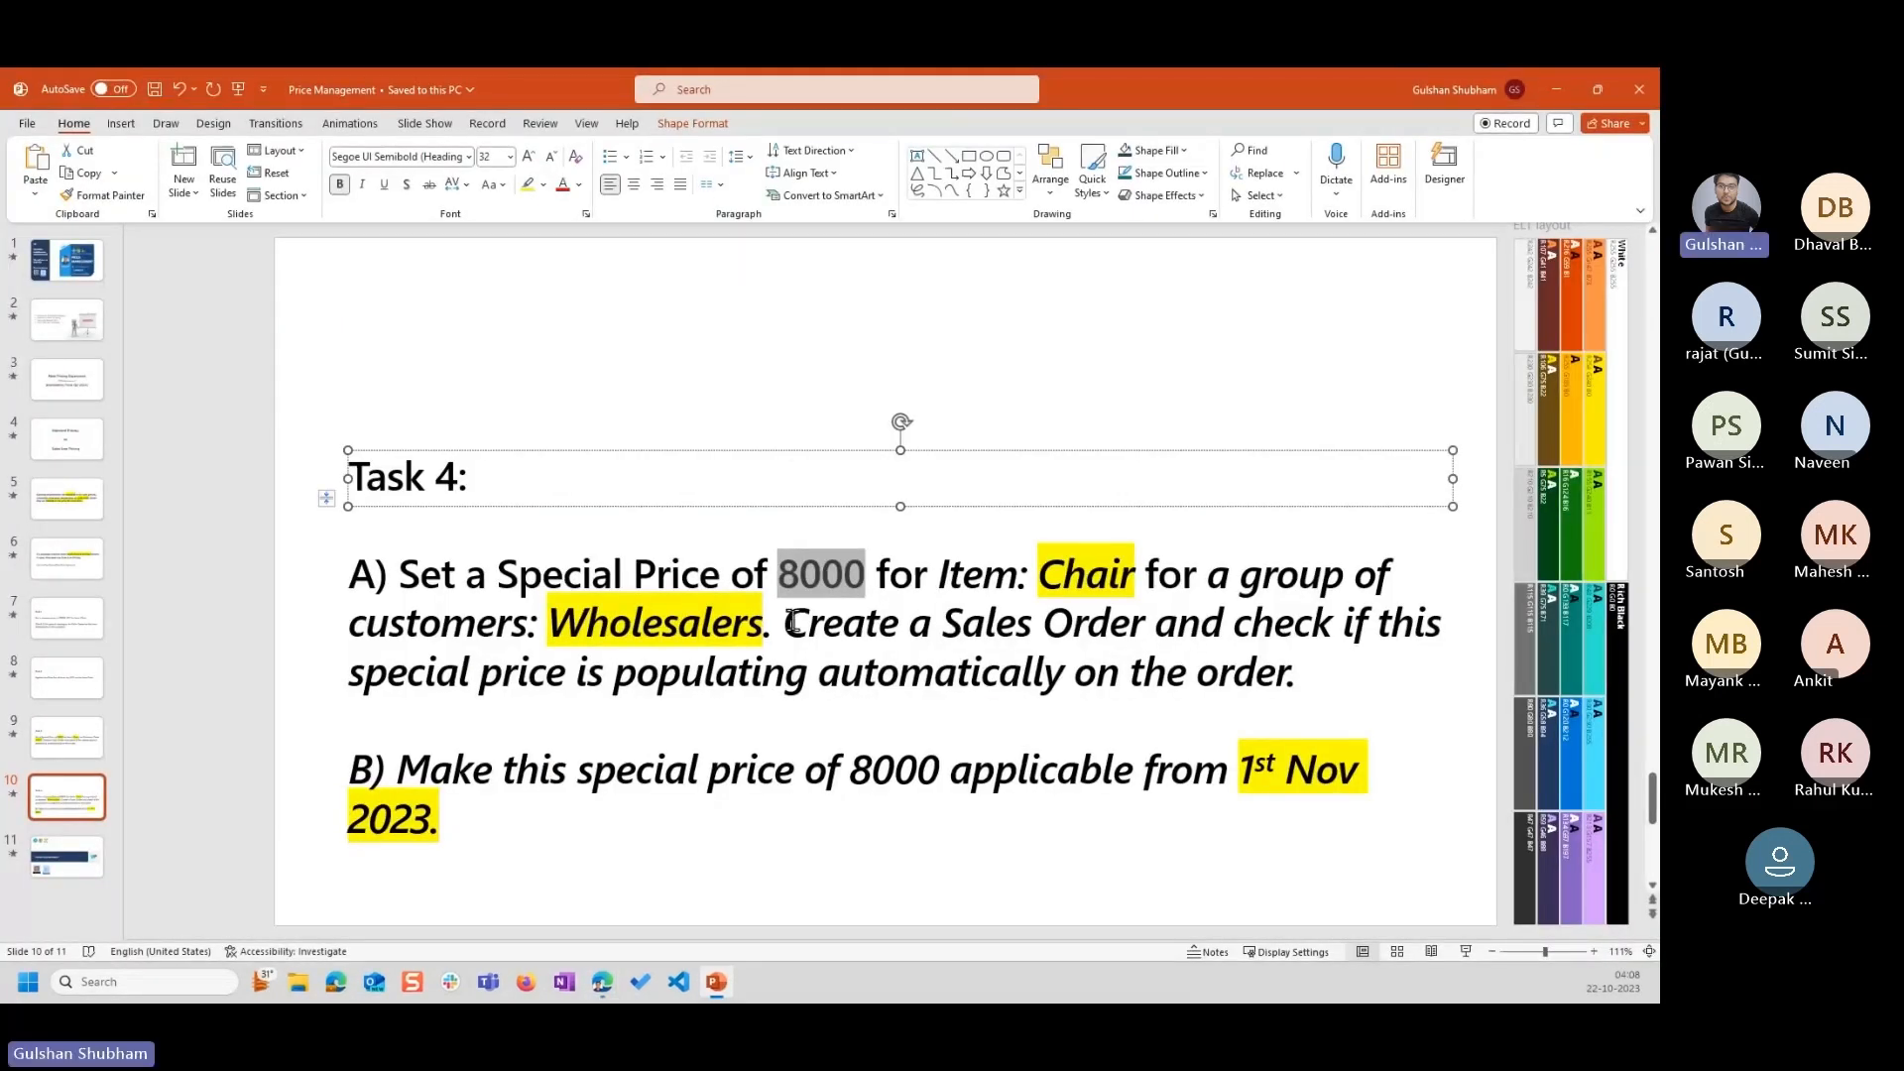
left_click_drag(792, 622, 1293, 674)
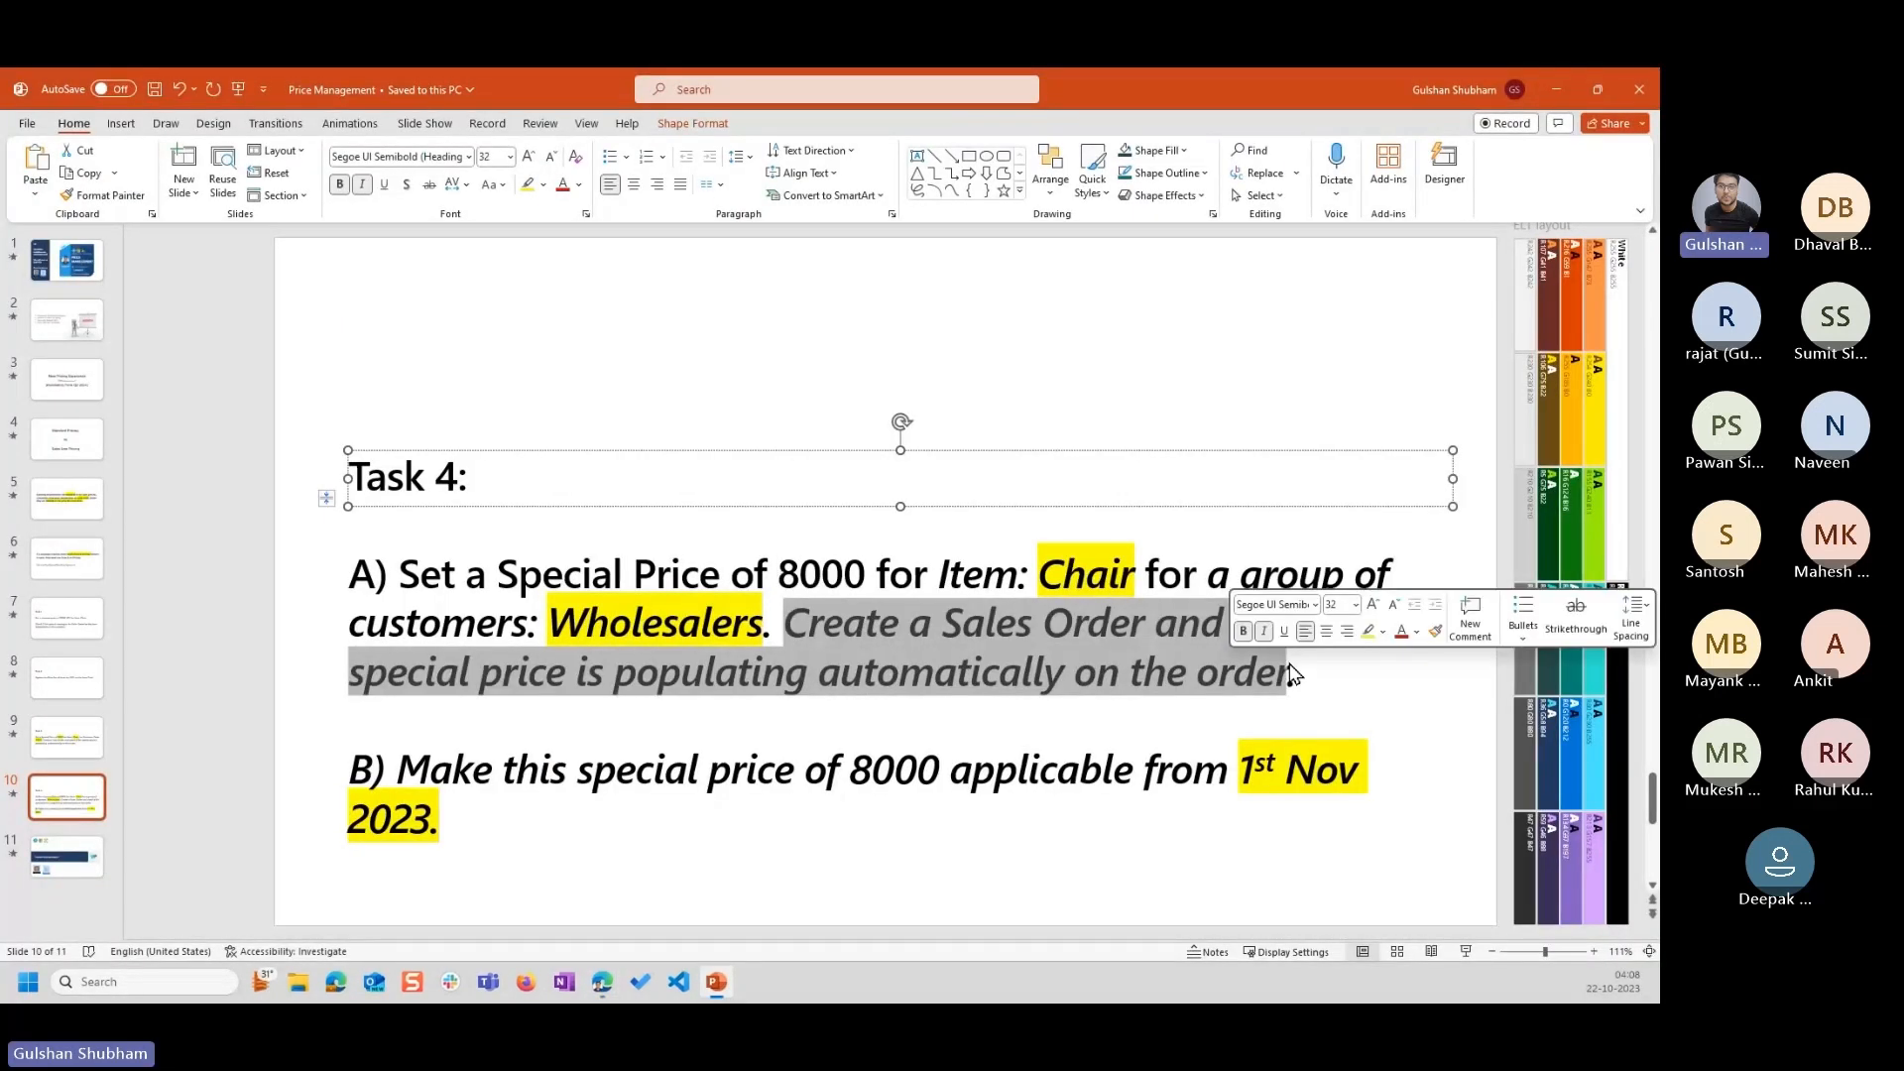
left_click(1295, 672)
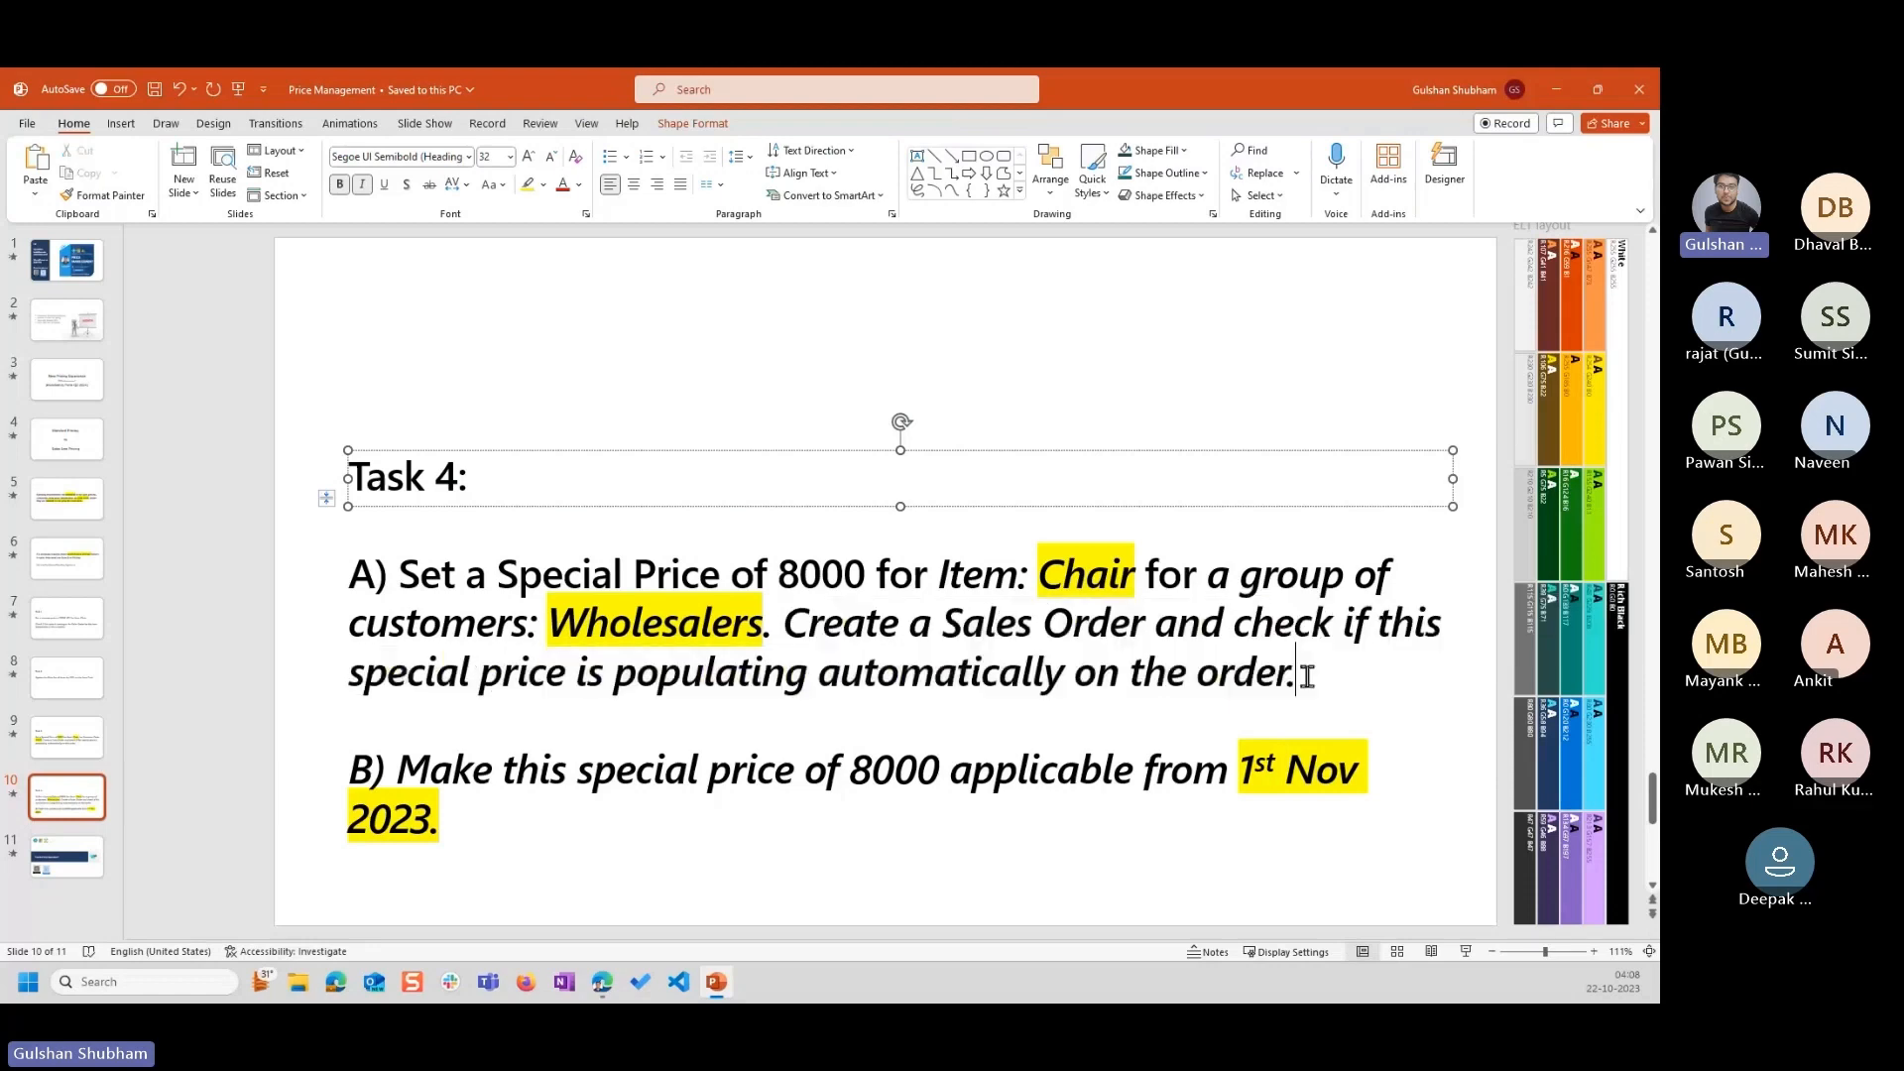
left_click(1556, 89)
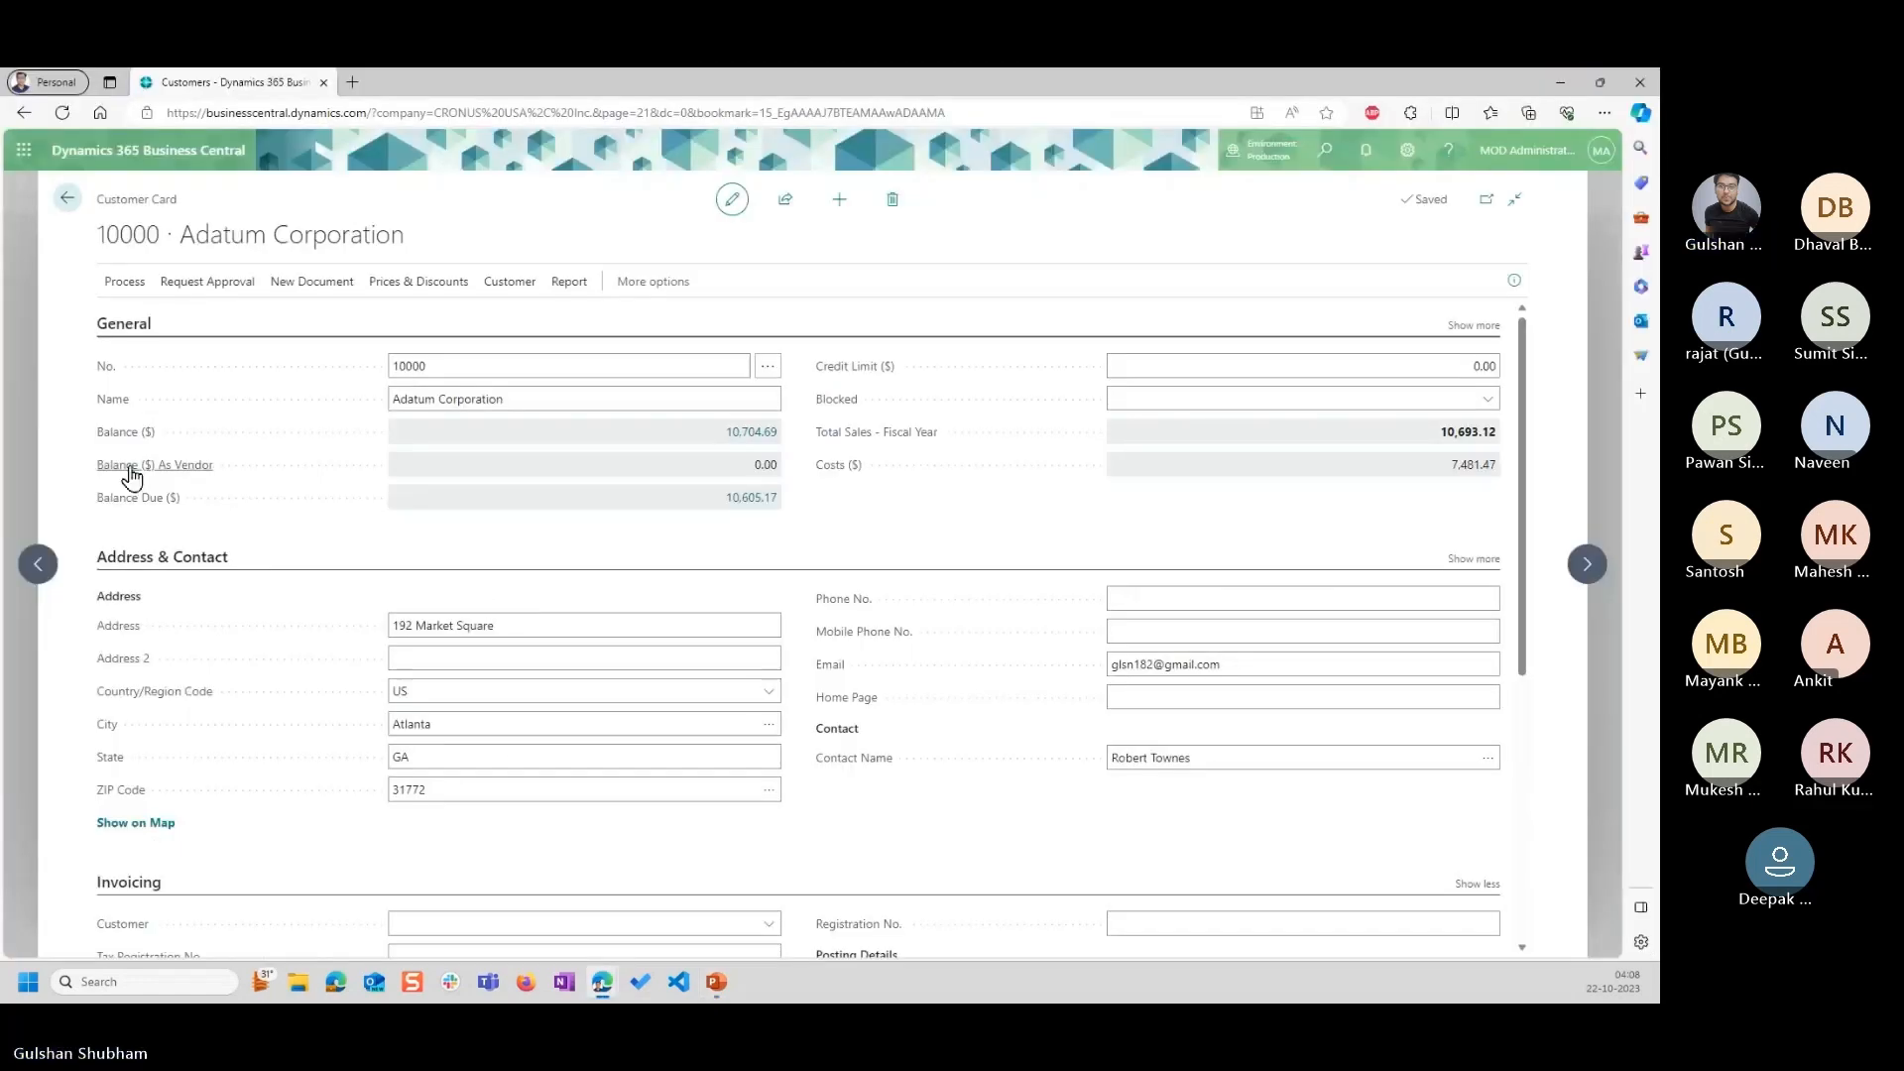
Leave the customer card and open the most recent Adatum Corporation order from the sales orders list.
key("Escape")
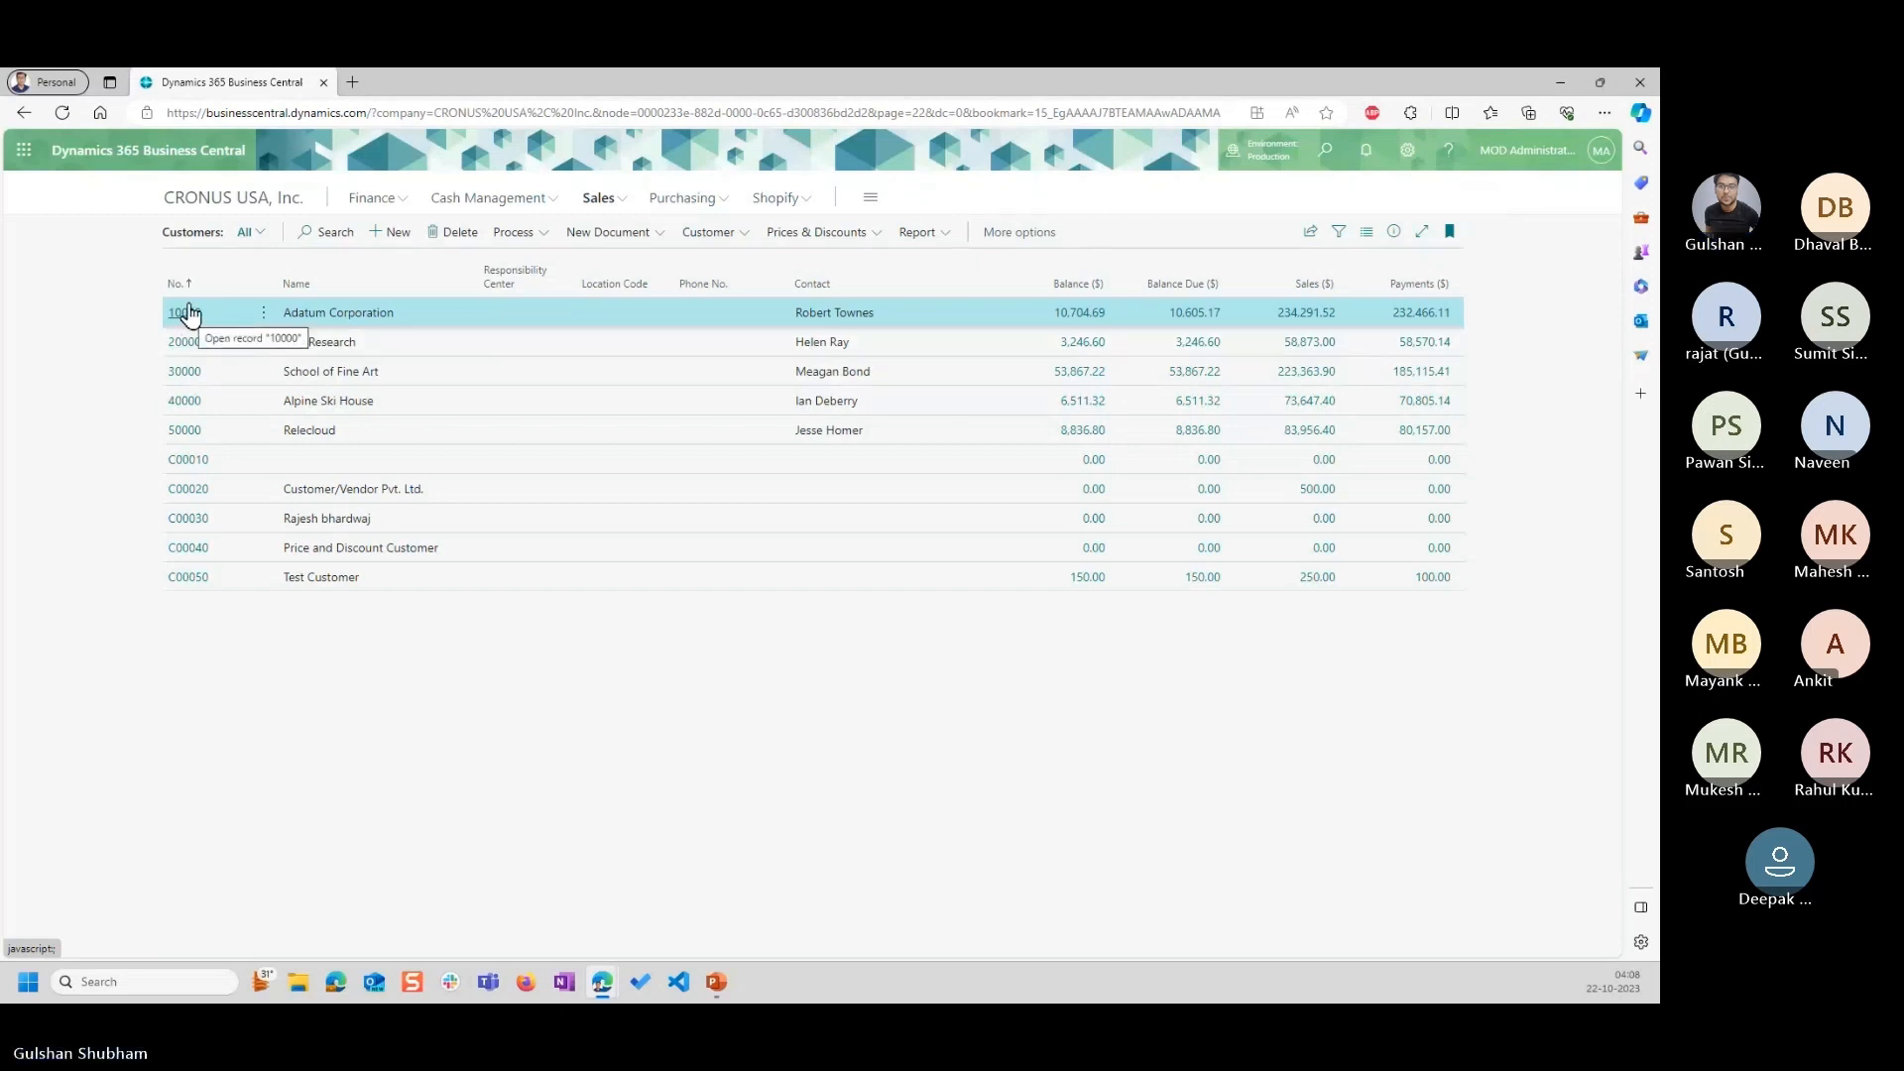
left_click(598, 198)
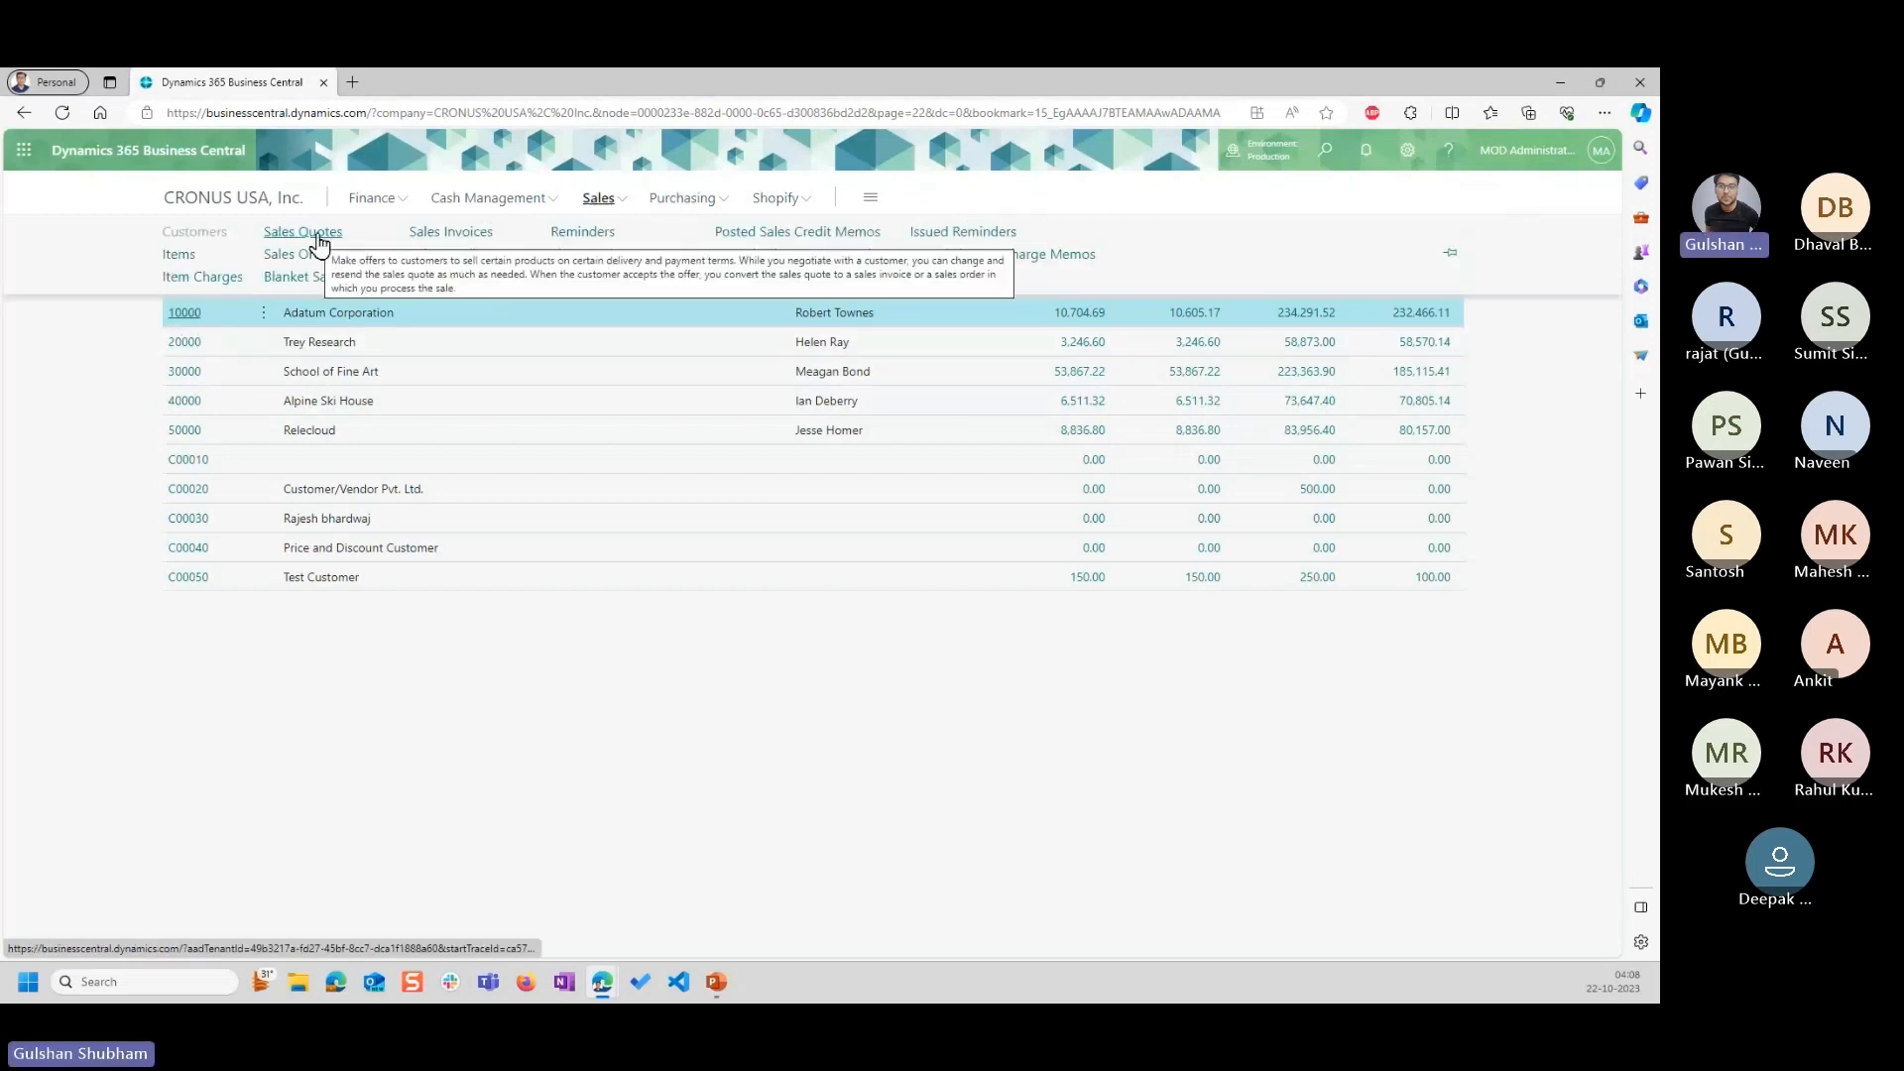
left_click(310, 259)
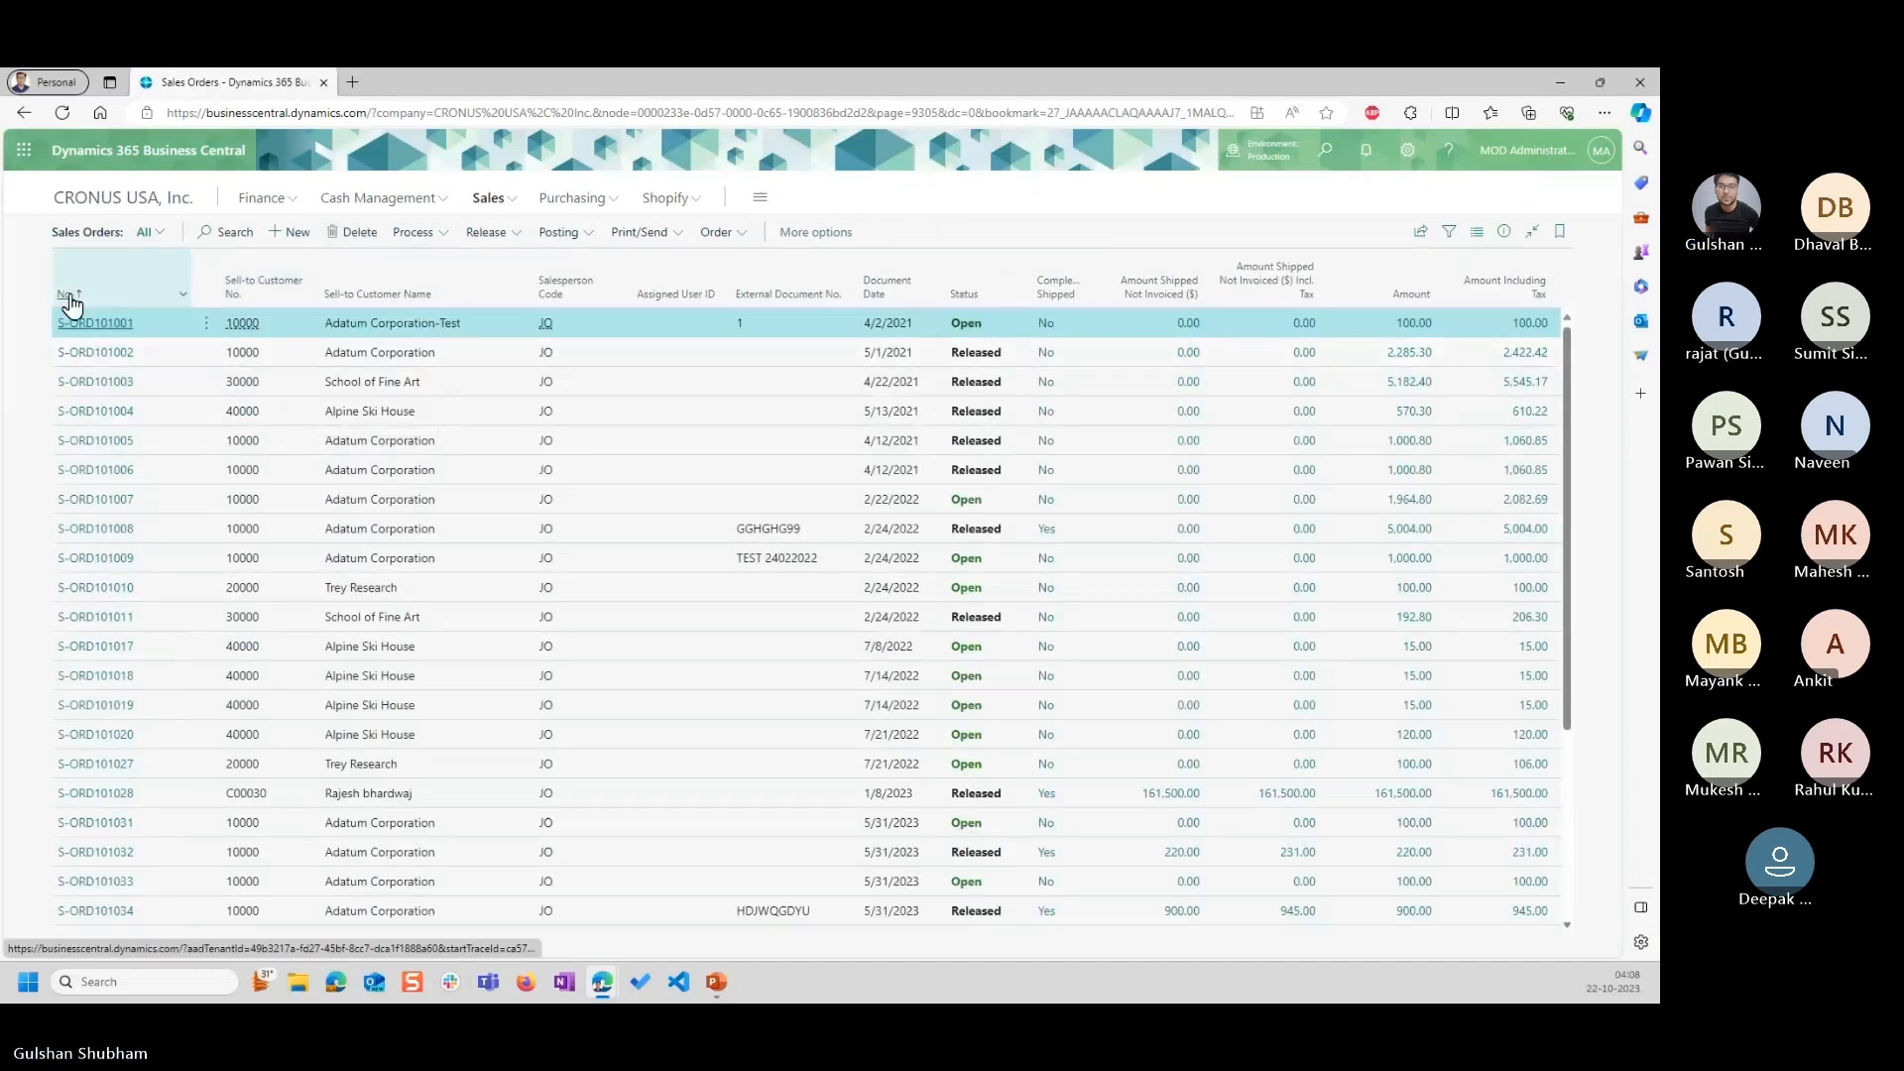
left_click(91, 324)
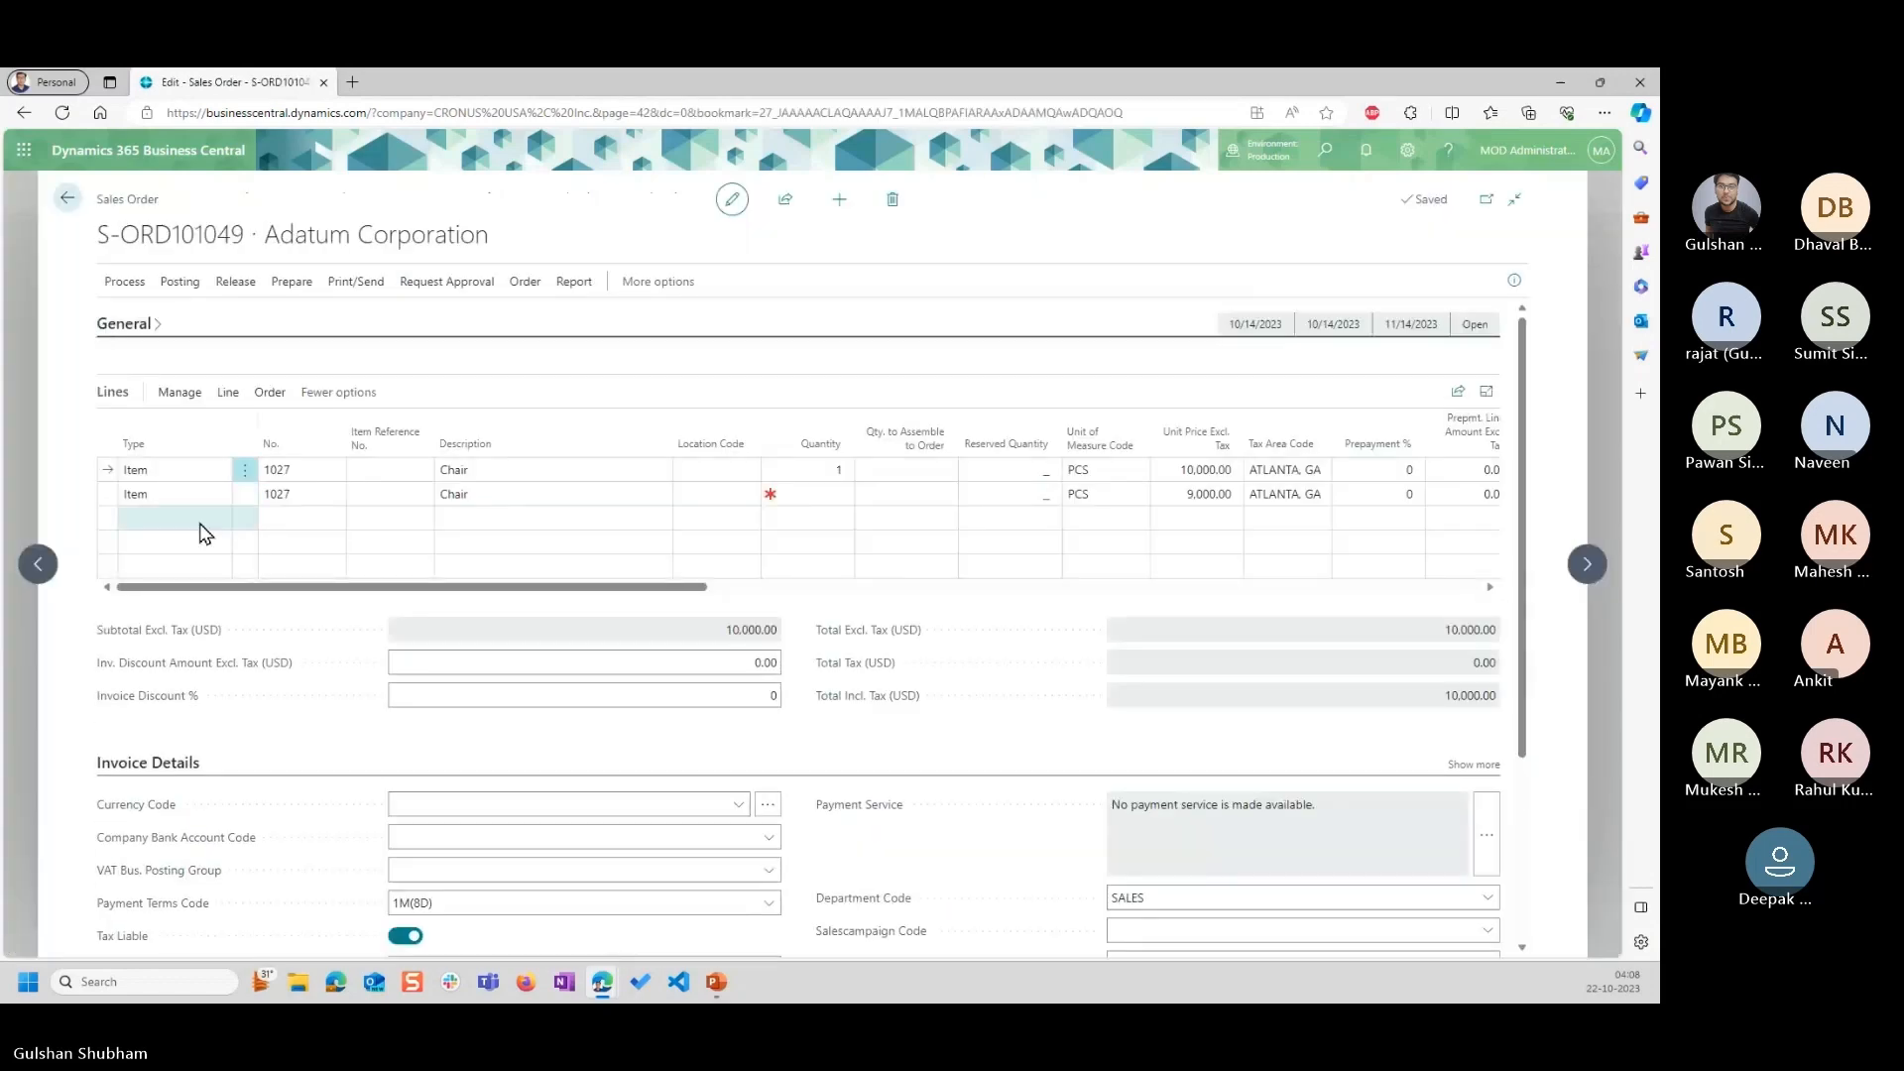
Add a third item line for the Chair, item 1027, to the sales order.
left_click(179, 519)
left_click(301, 523)
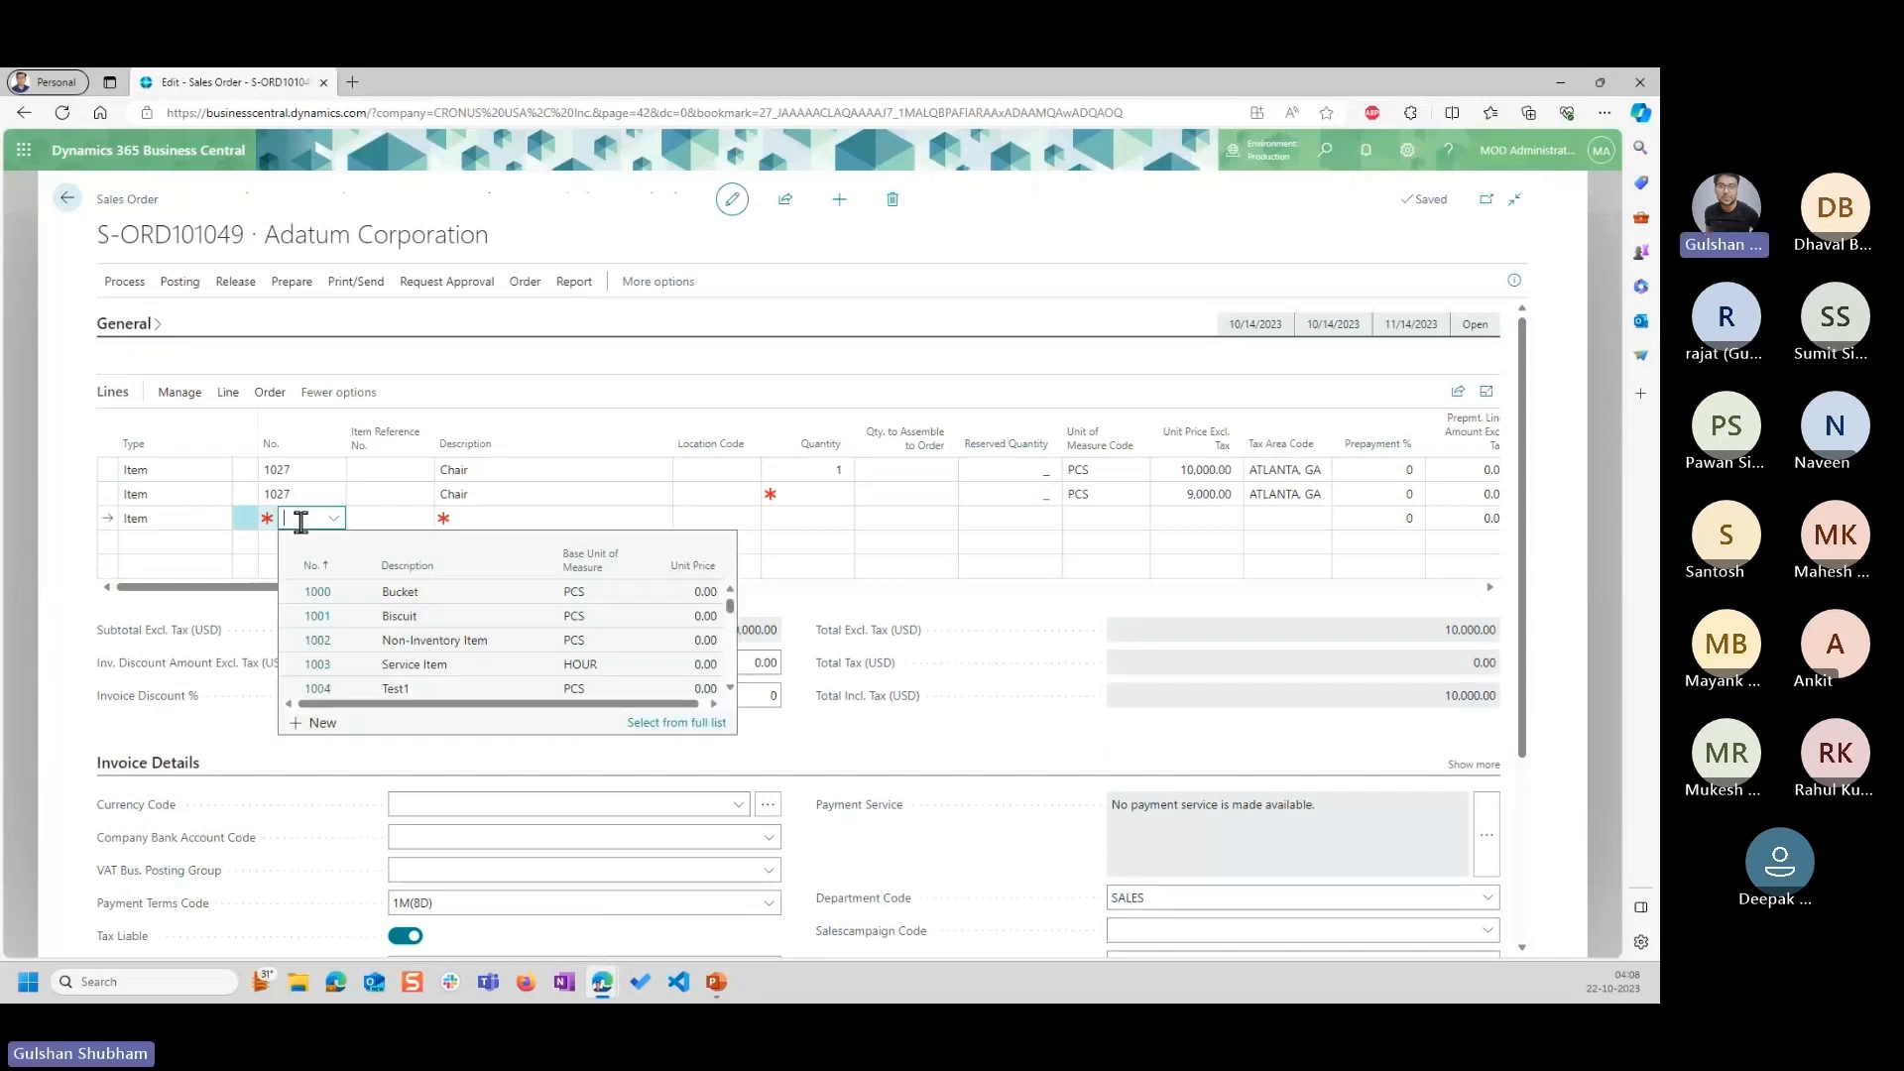
type("1027")
key("Tab")
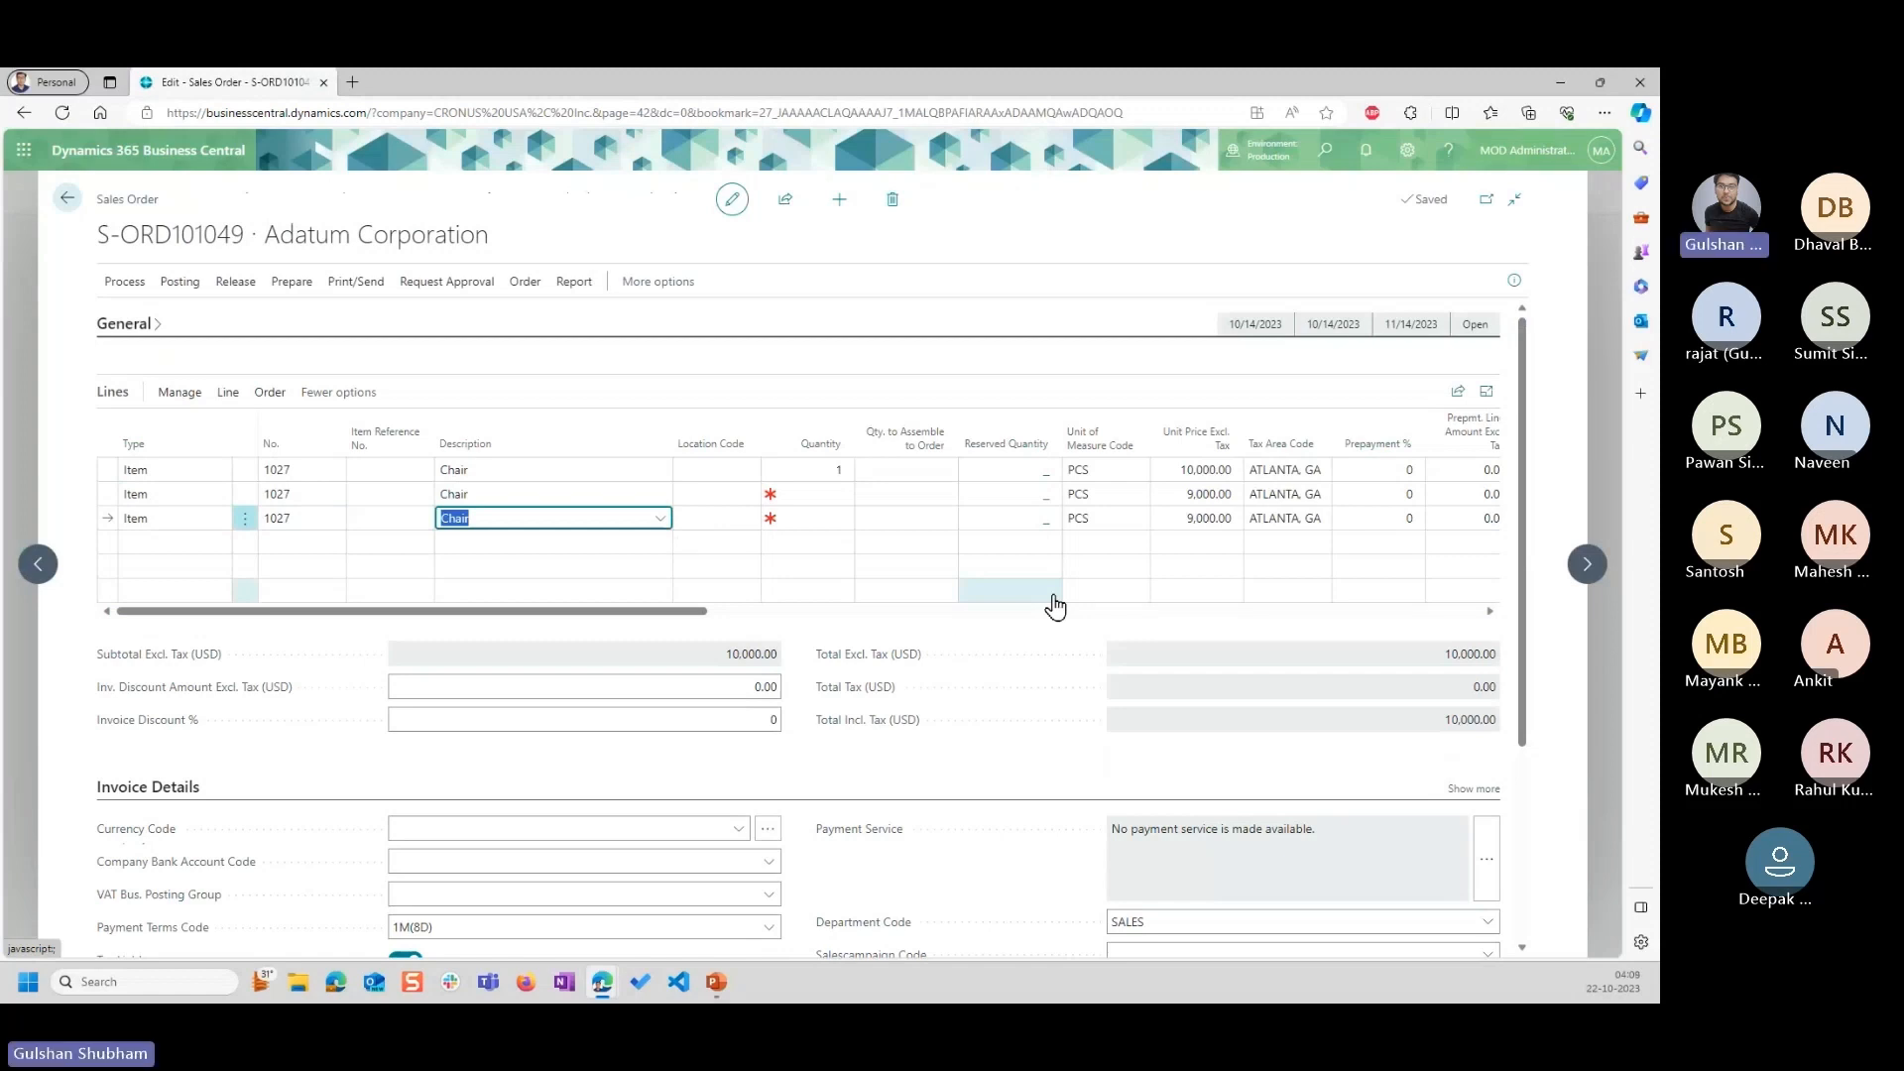
Expand the sales order's general details and set the document date to 11/1/2023.
left_click(124, 327)
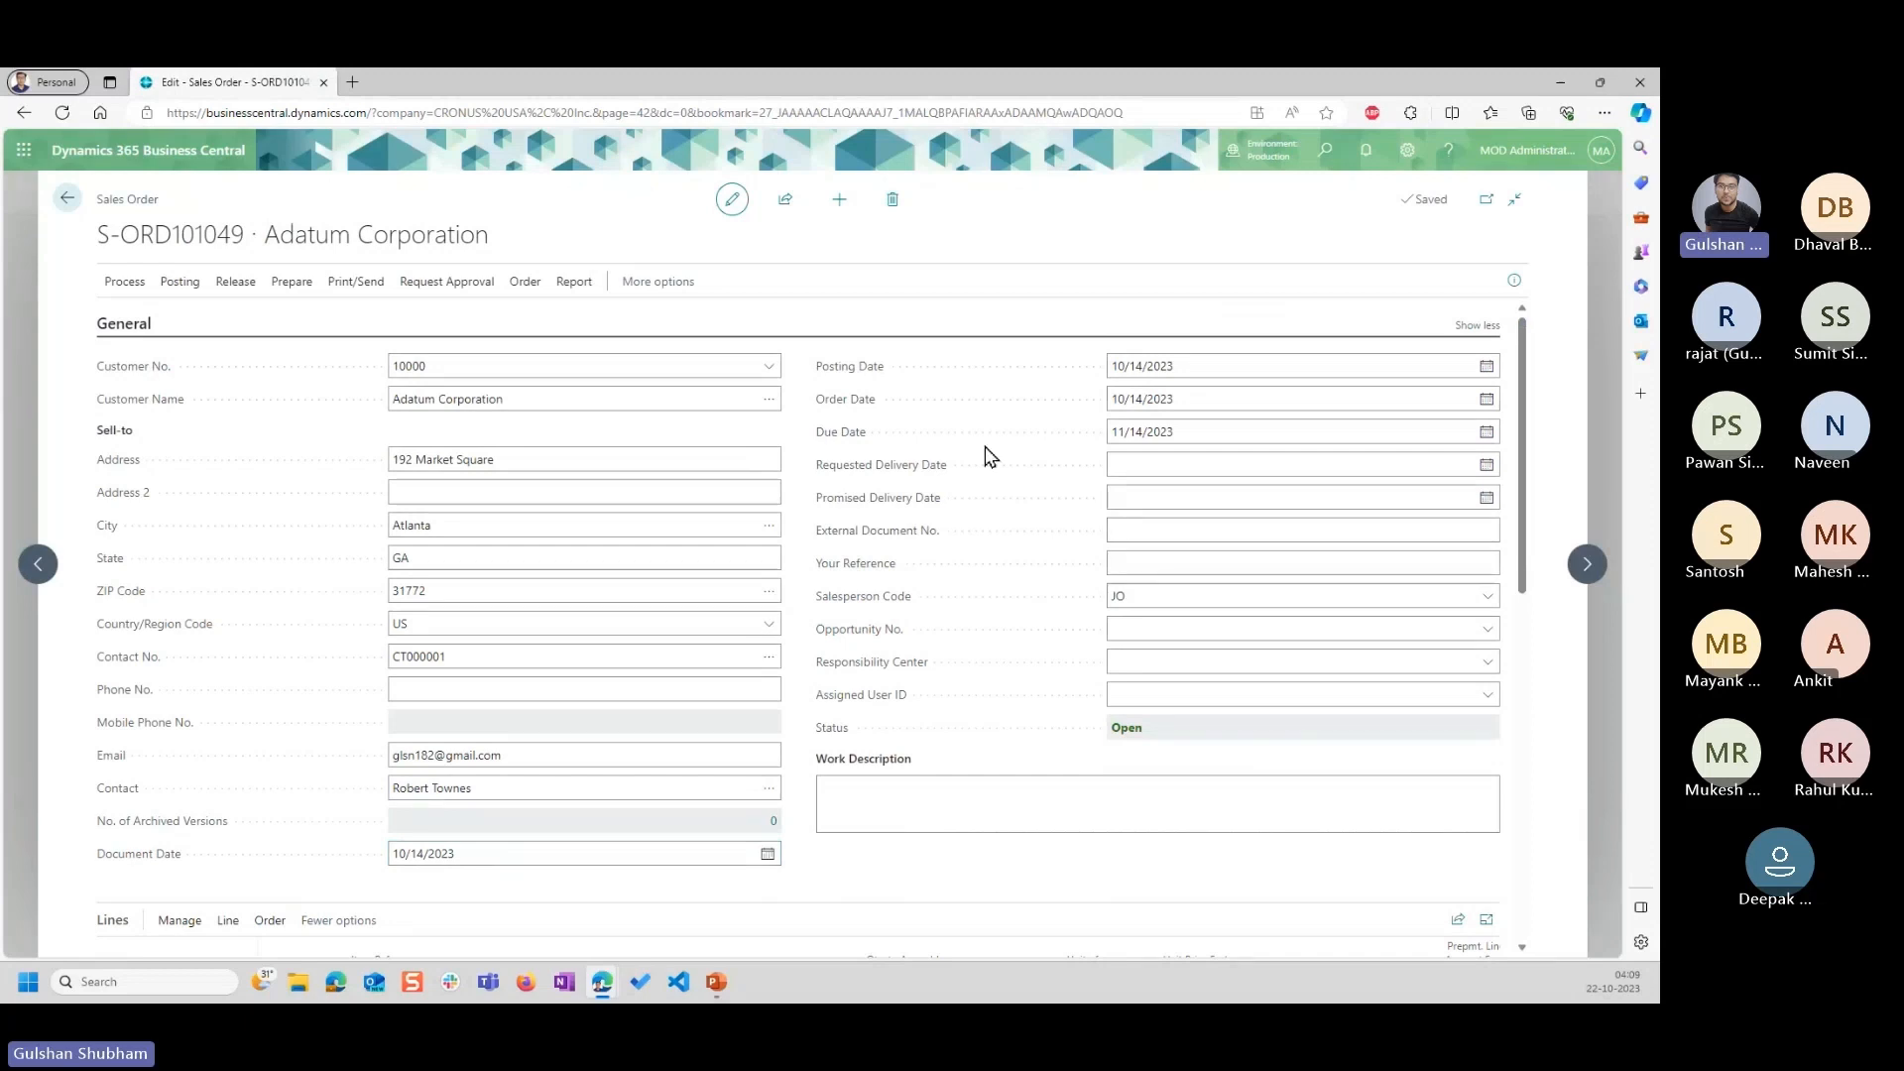
scroll(985, 446, "down", 3)
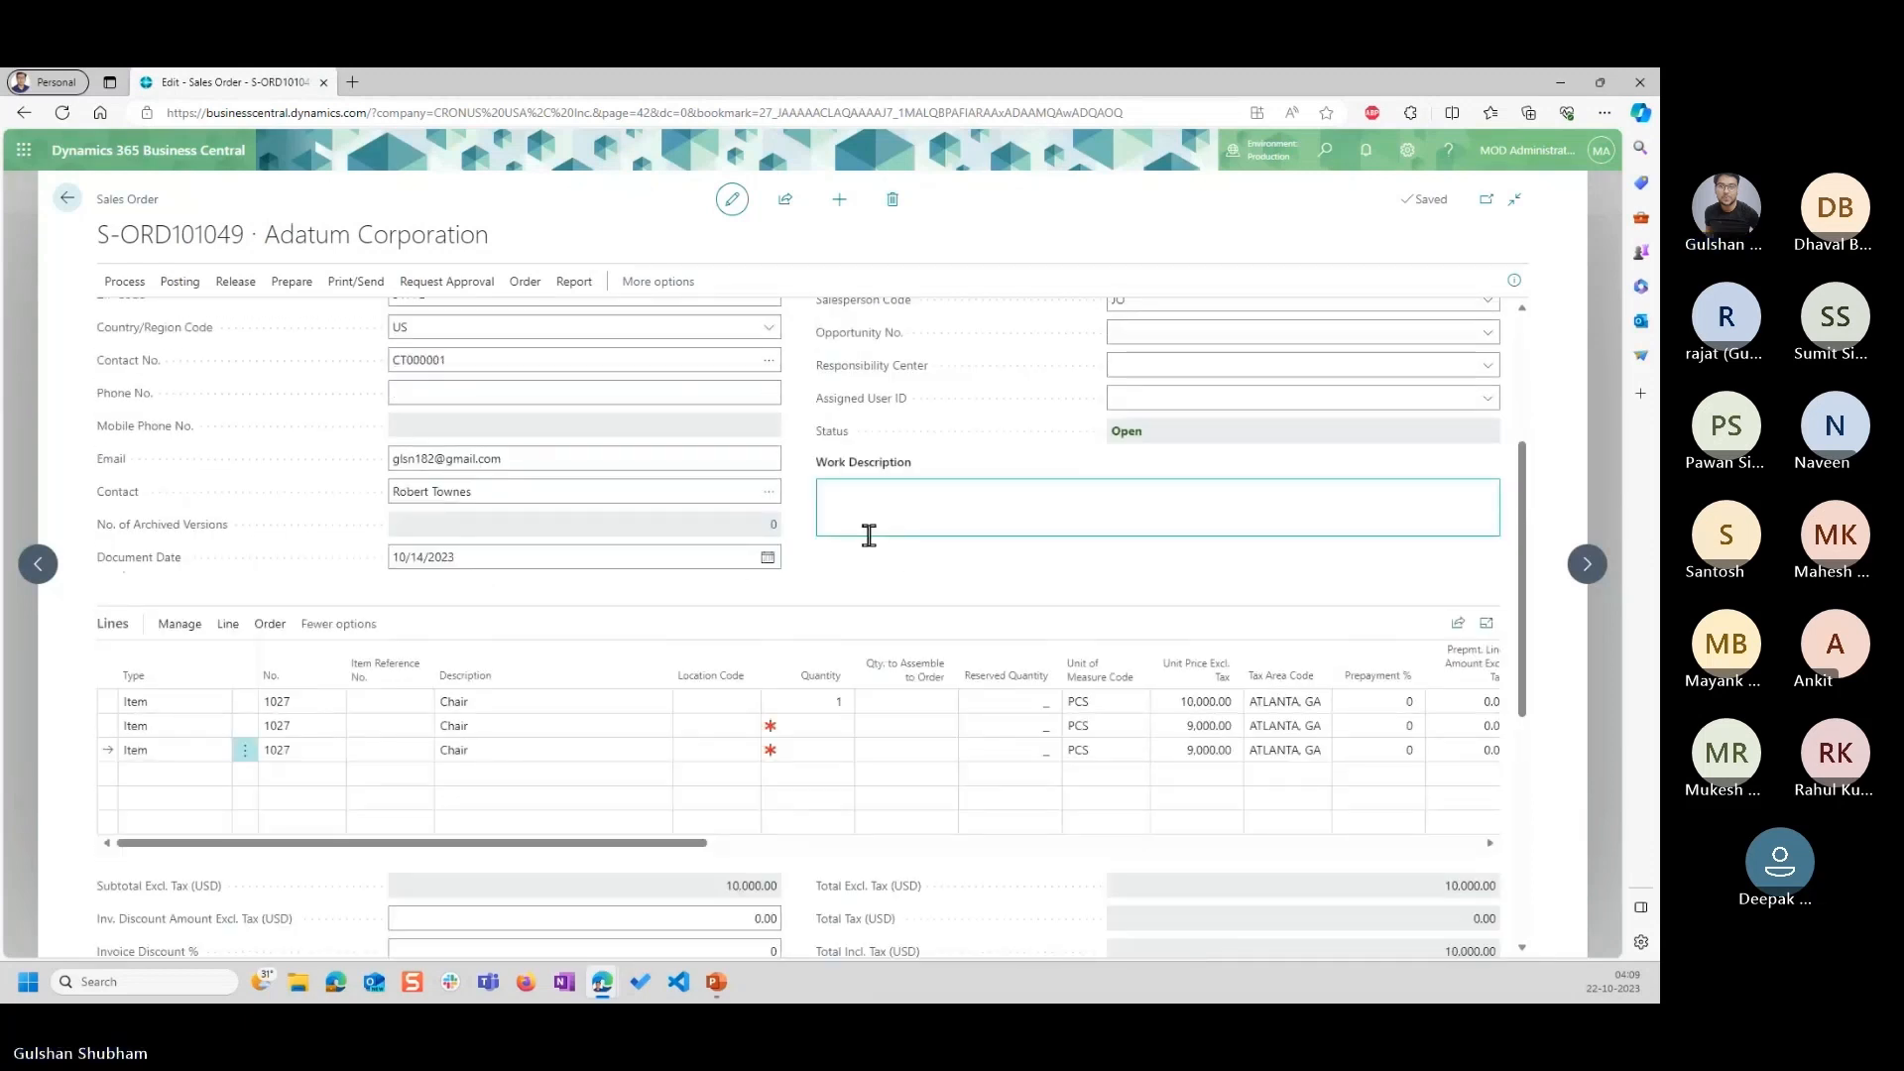
left_click(769, 558)
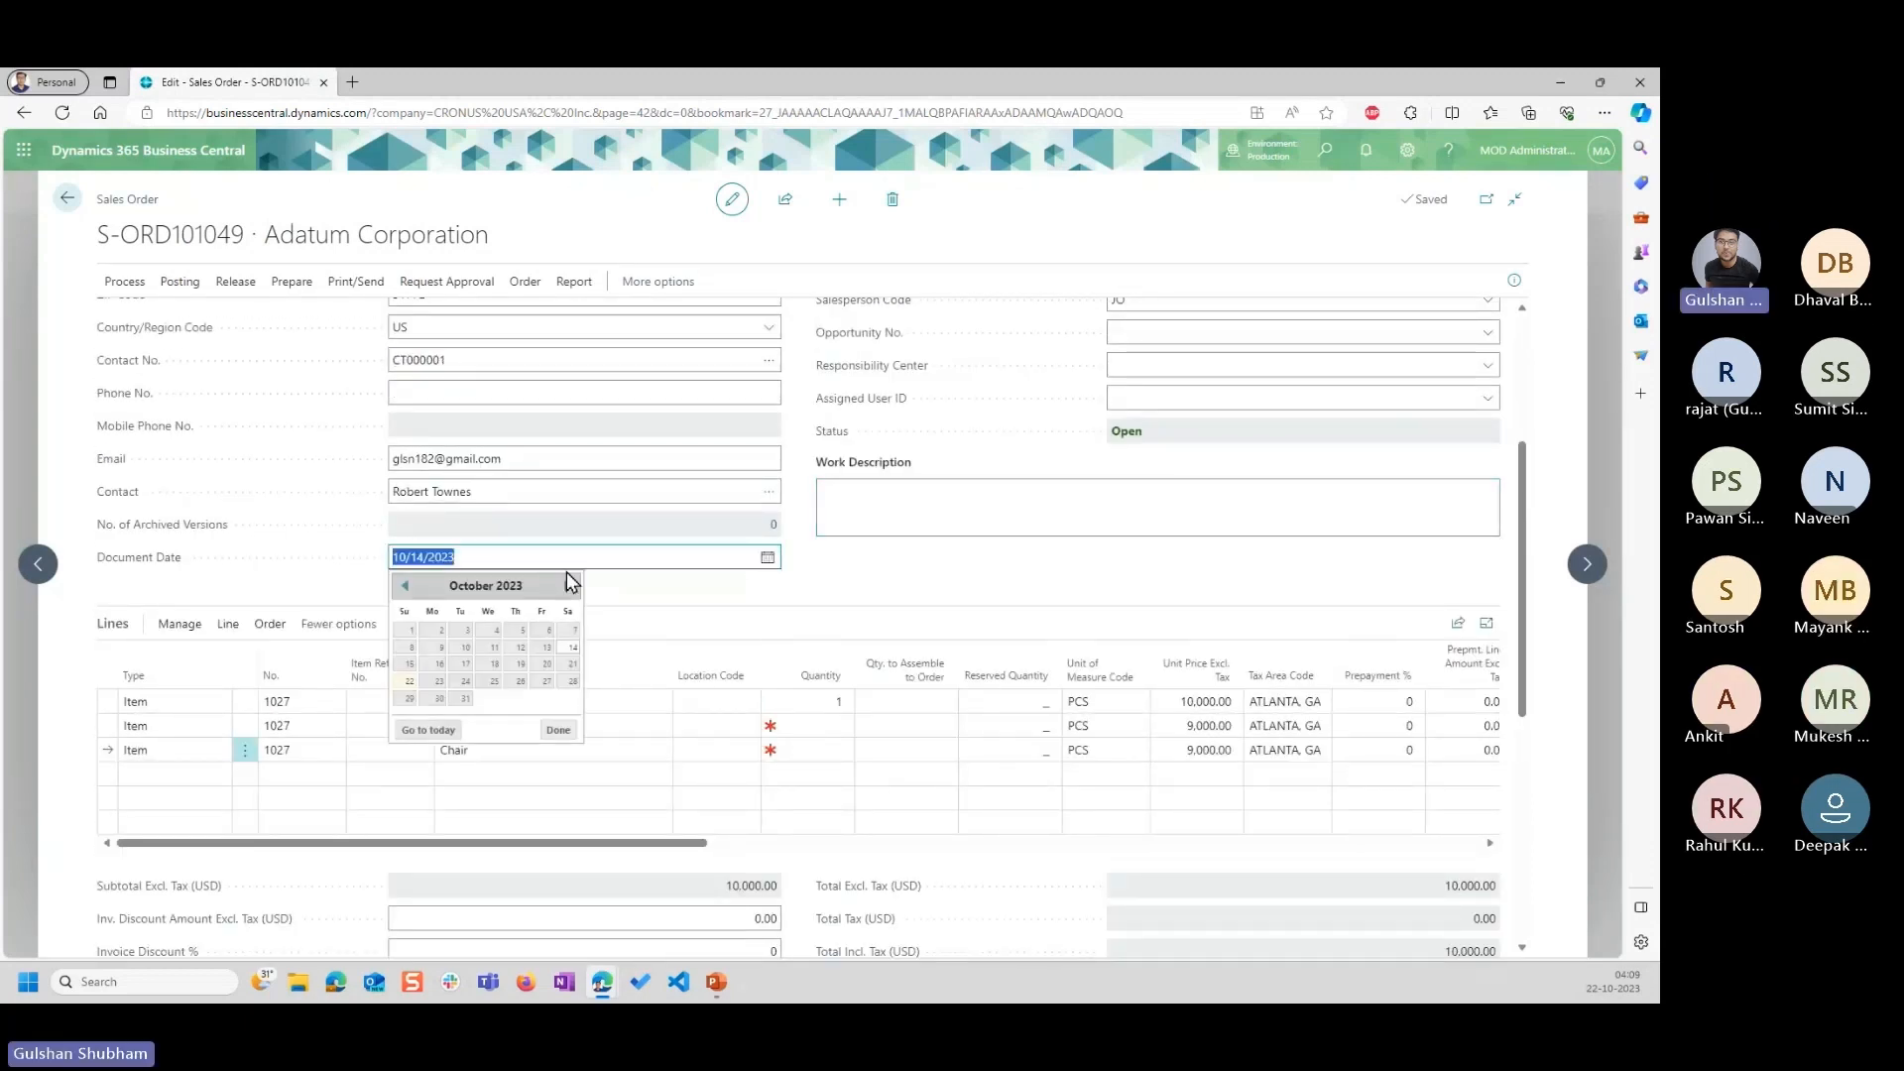
left_click(568, 586)
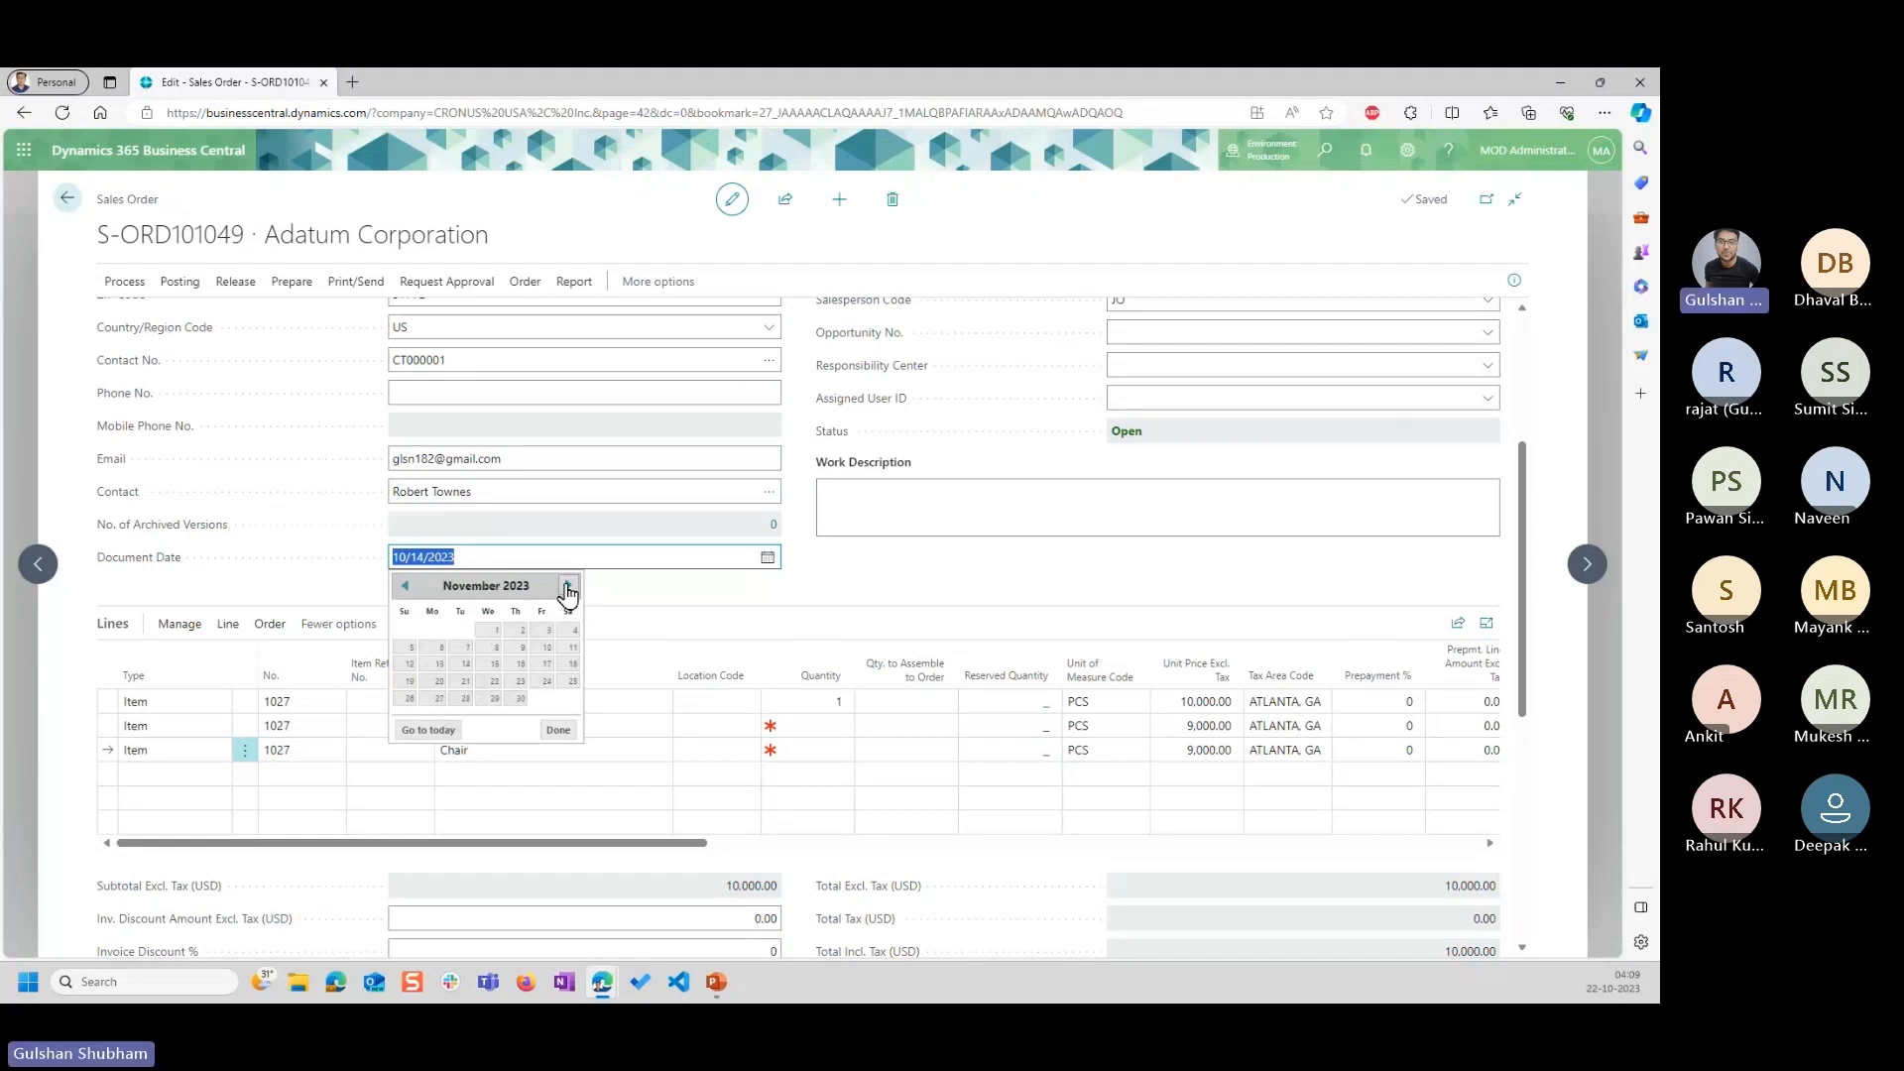
left_click(497, 632)
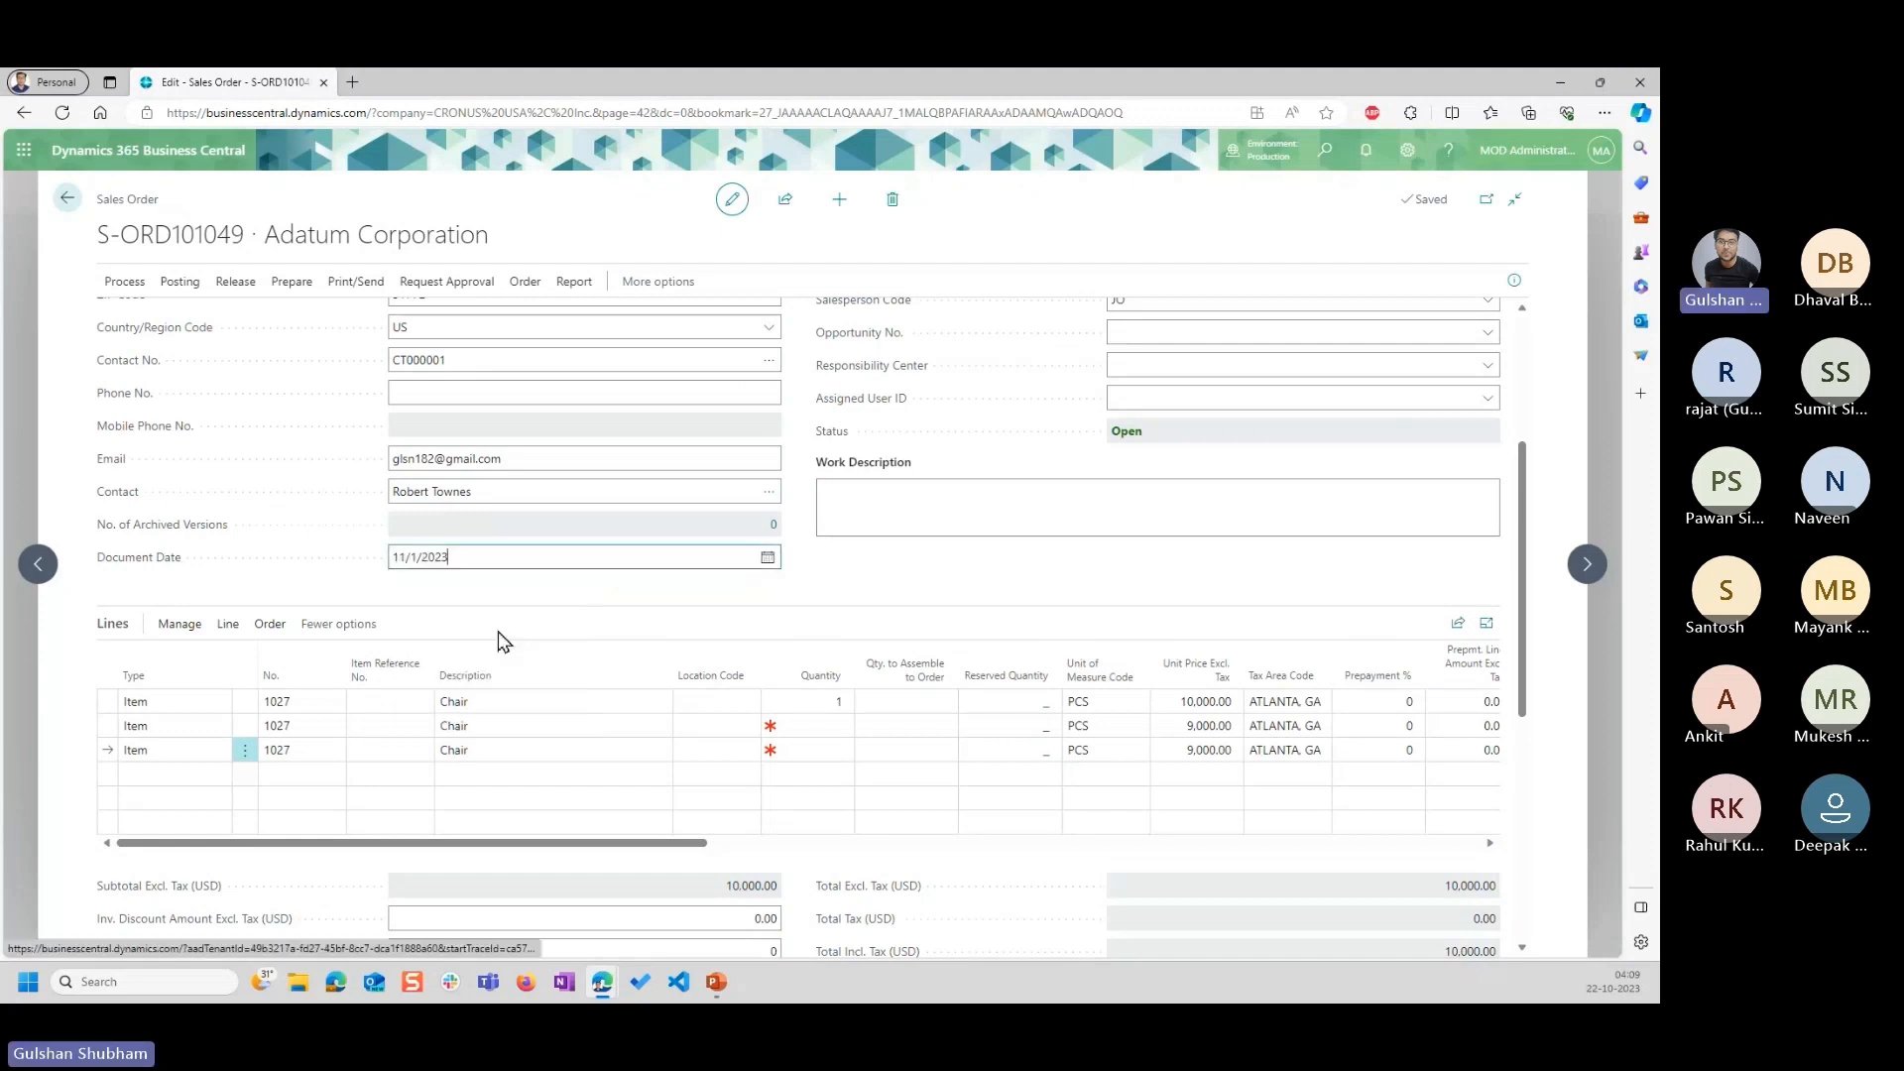
Set both the posting date and the order date of the sales order to 11/1/2023.
scroll(991, 580, "up", 3)
left_click(1485, 366)
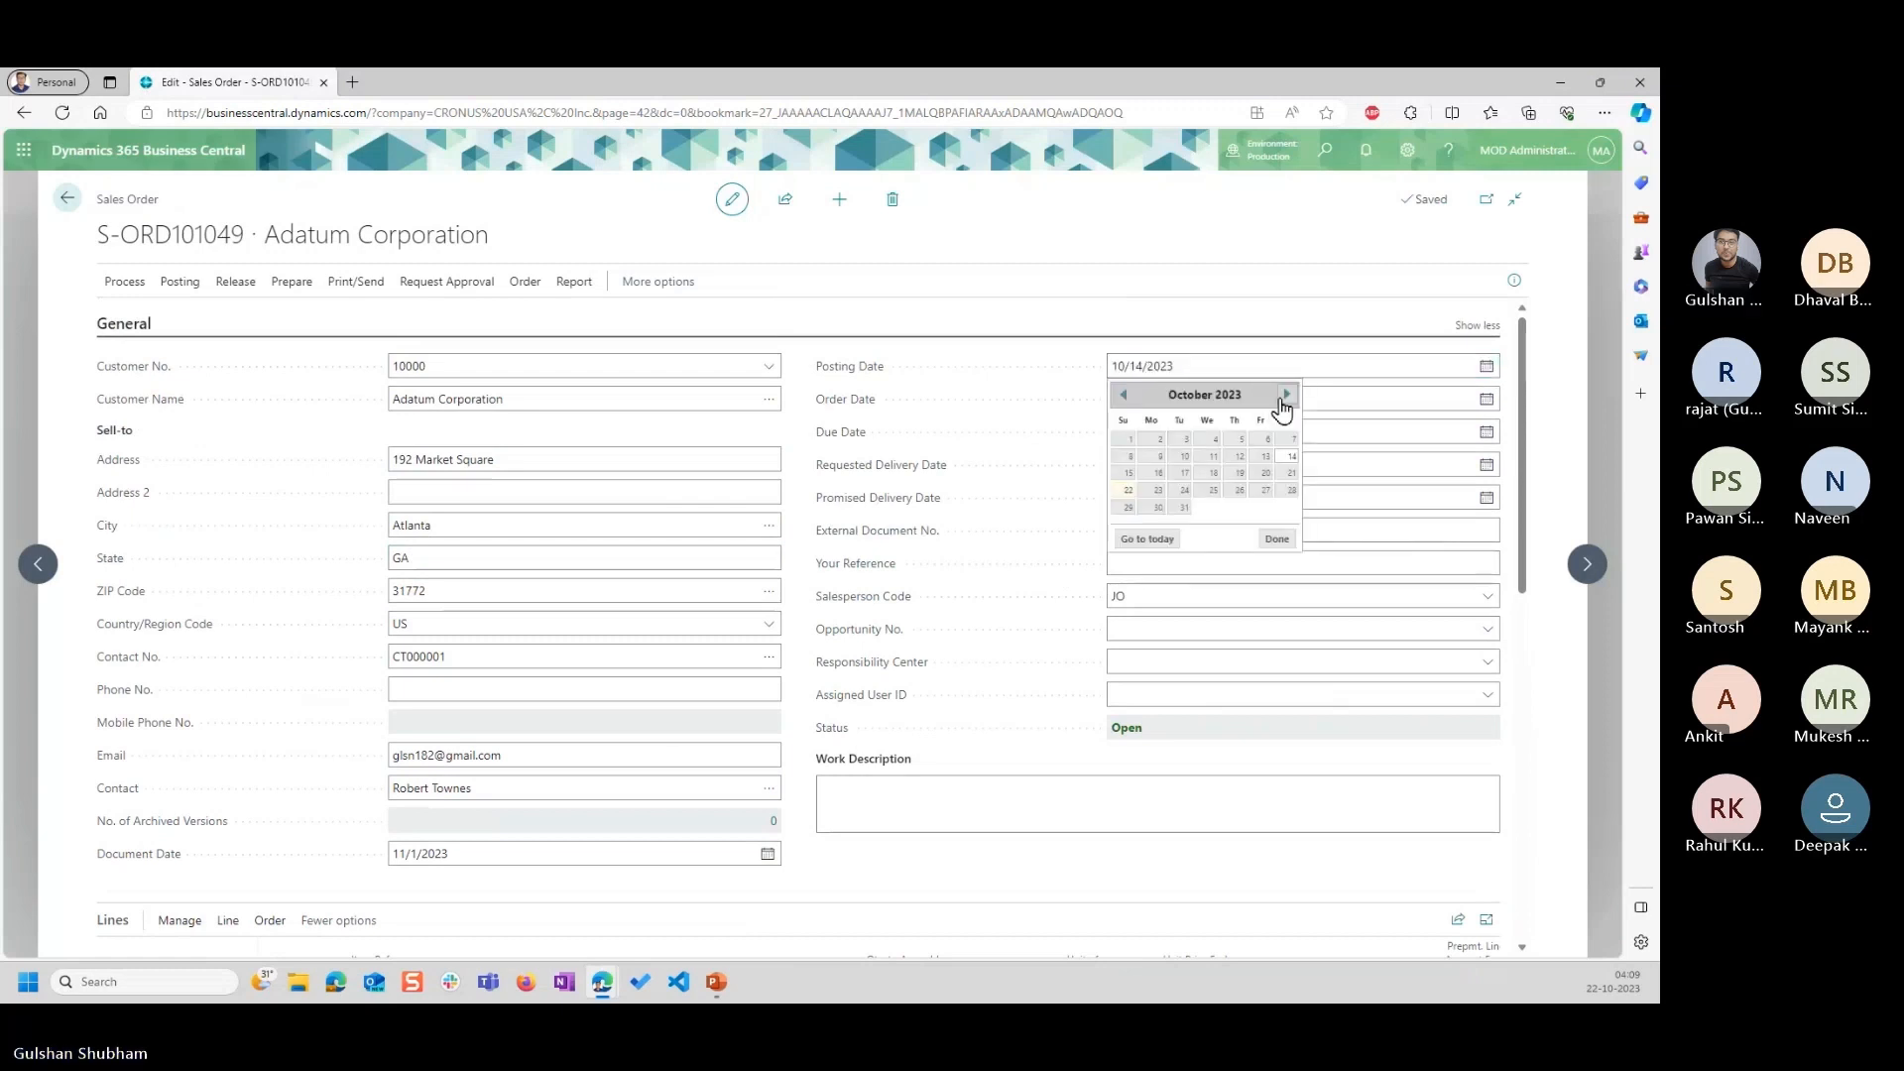
left_click(1285, 394)
left_click(1206, 442)
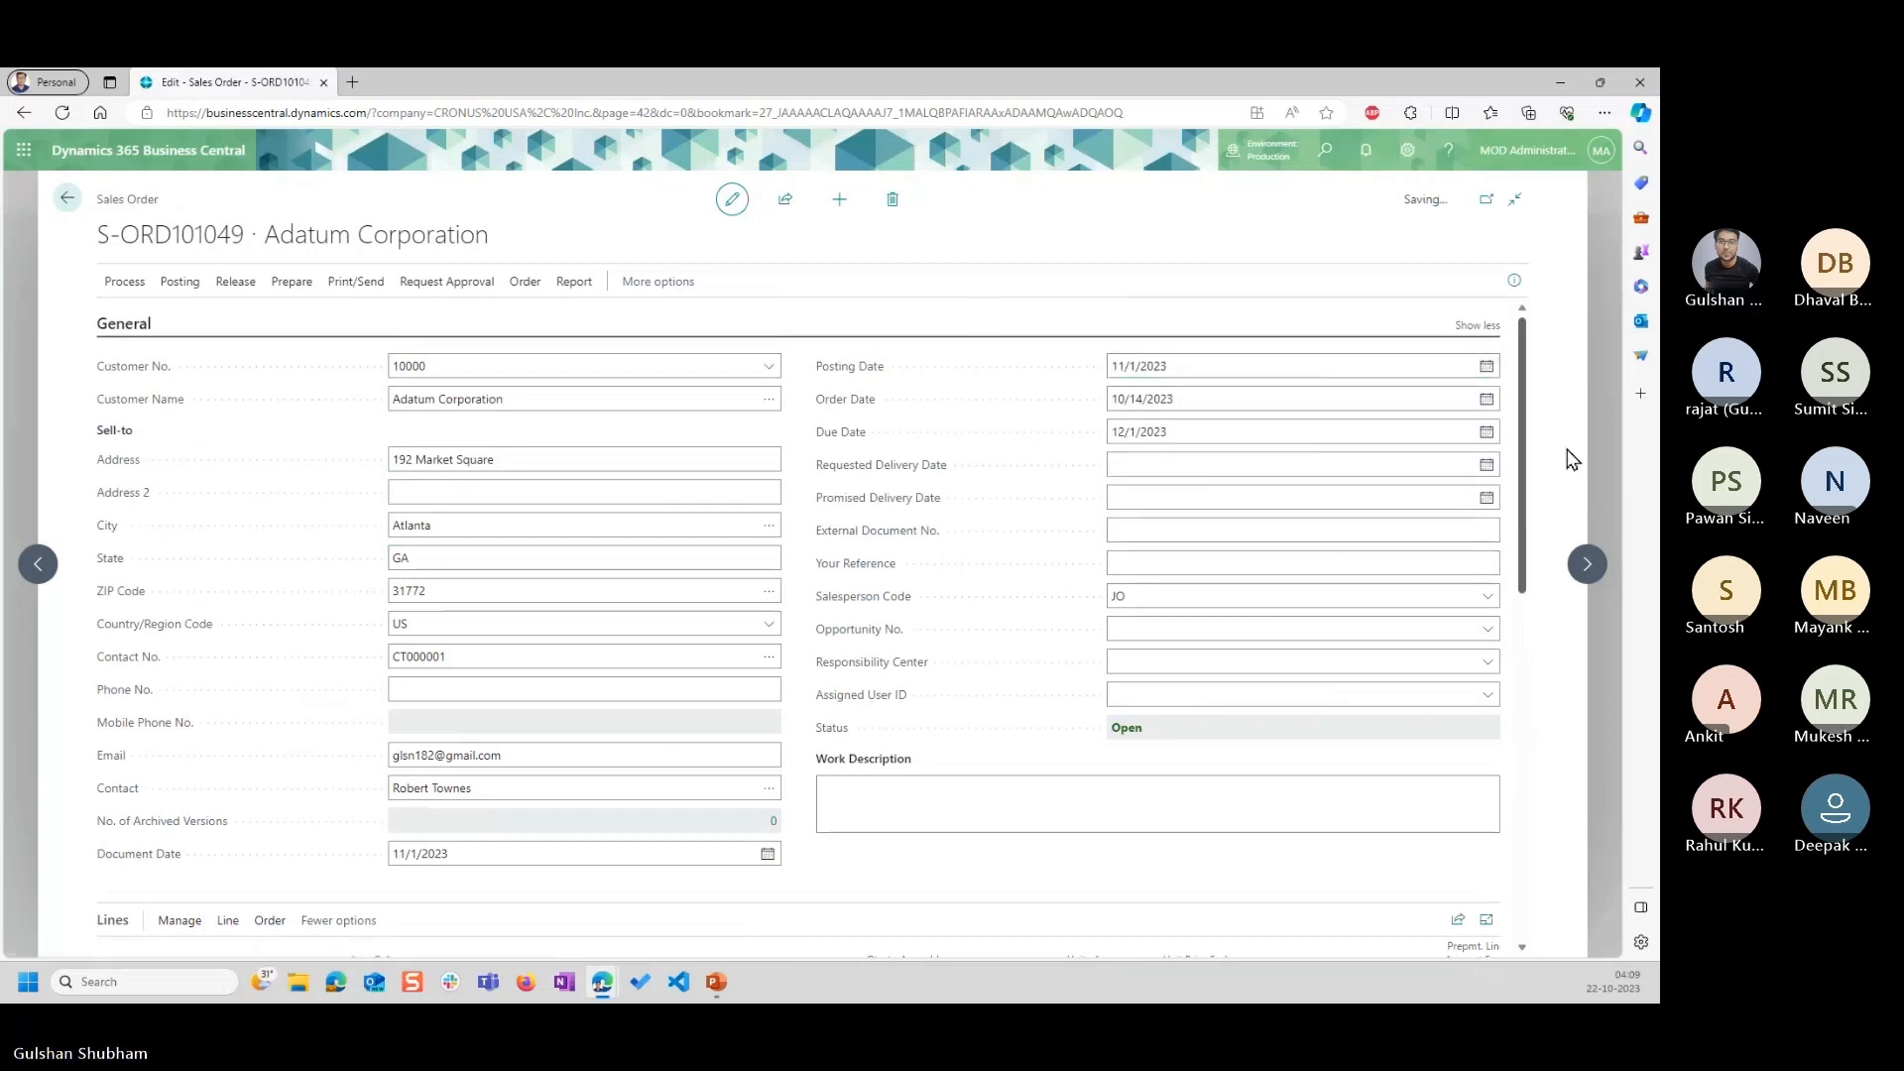
left_click(1485, 399)
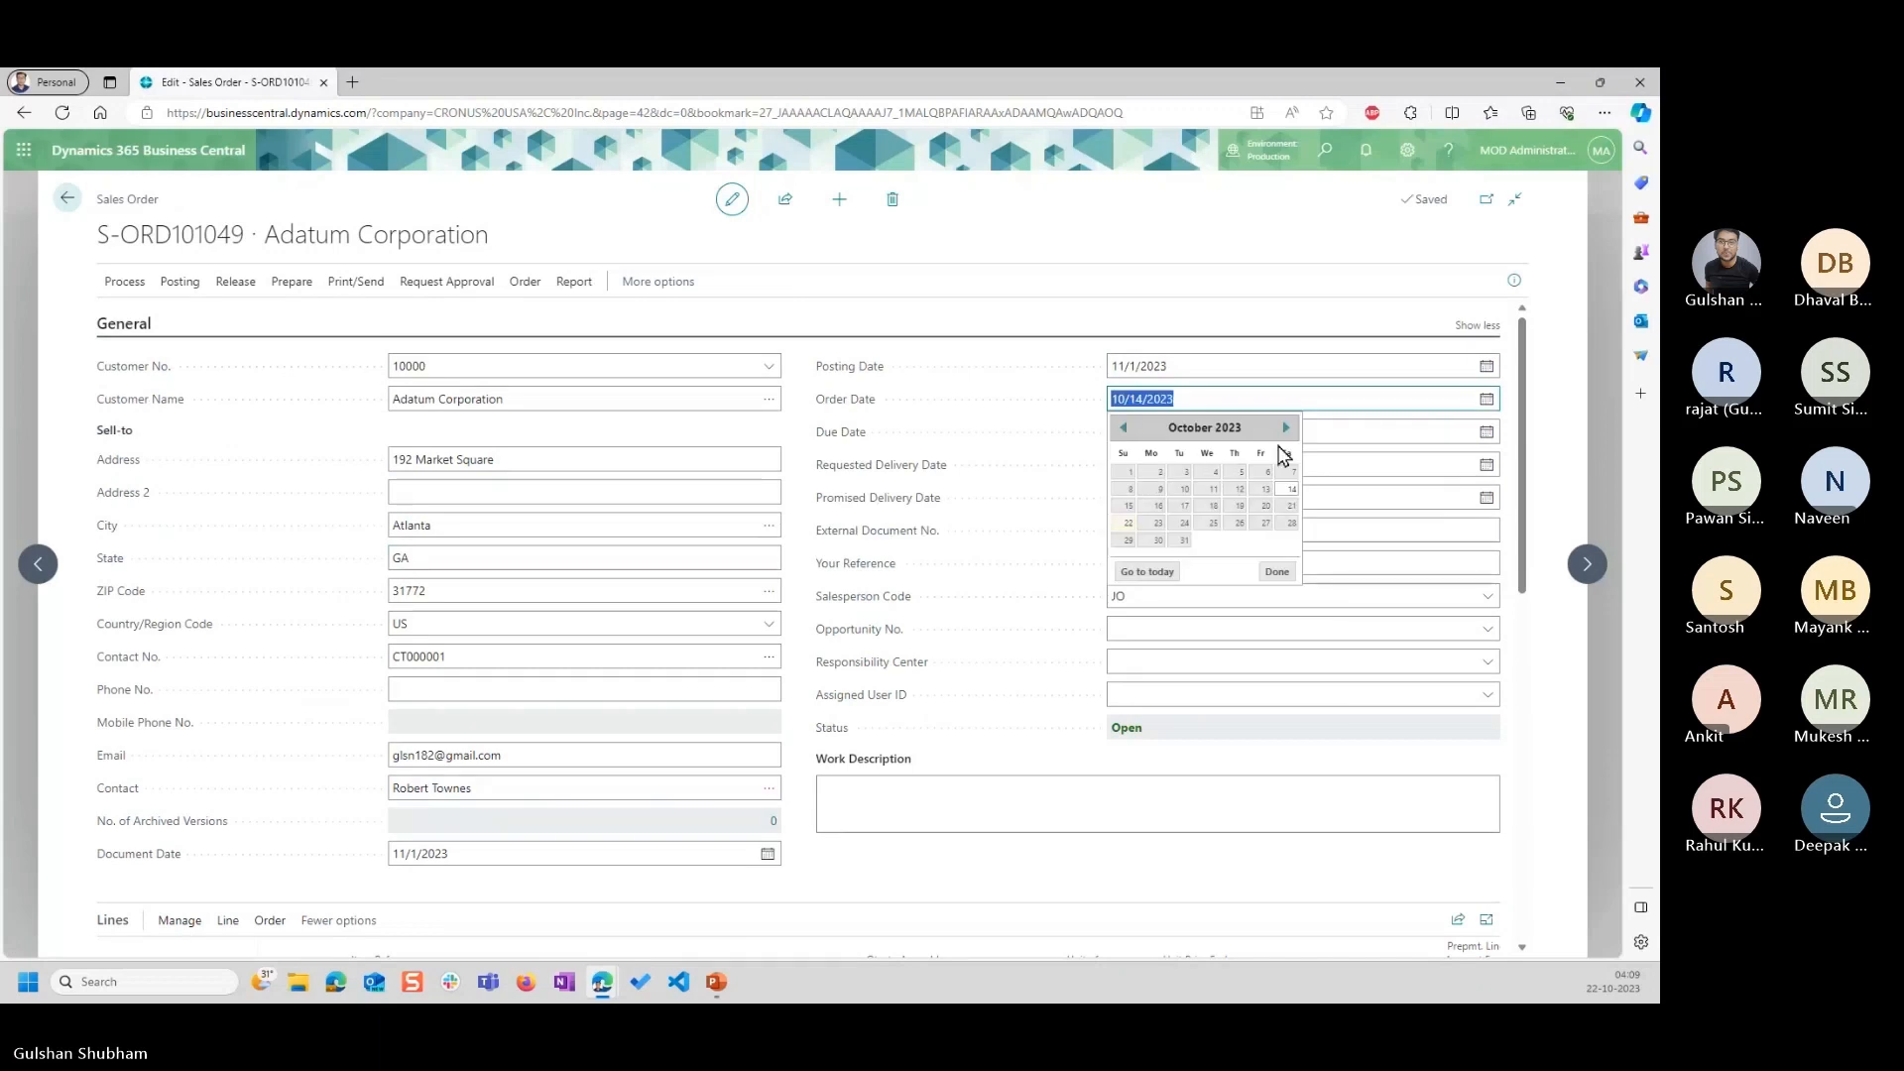
left_click(1285, 428)
left_click(1206, 483)
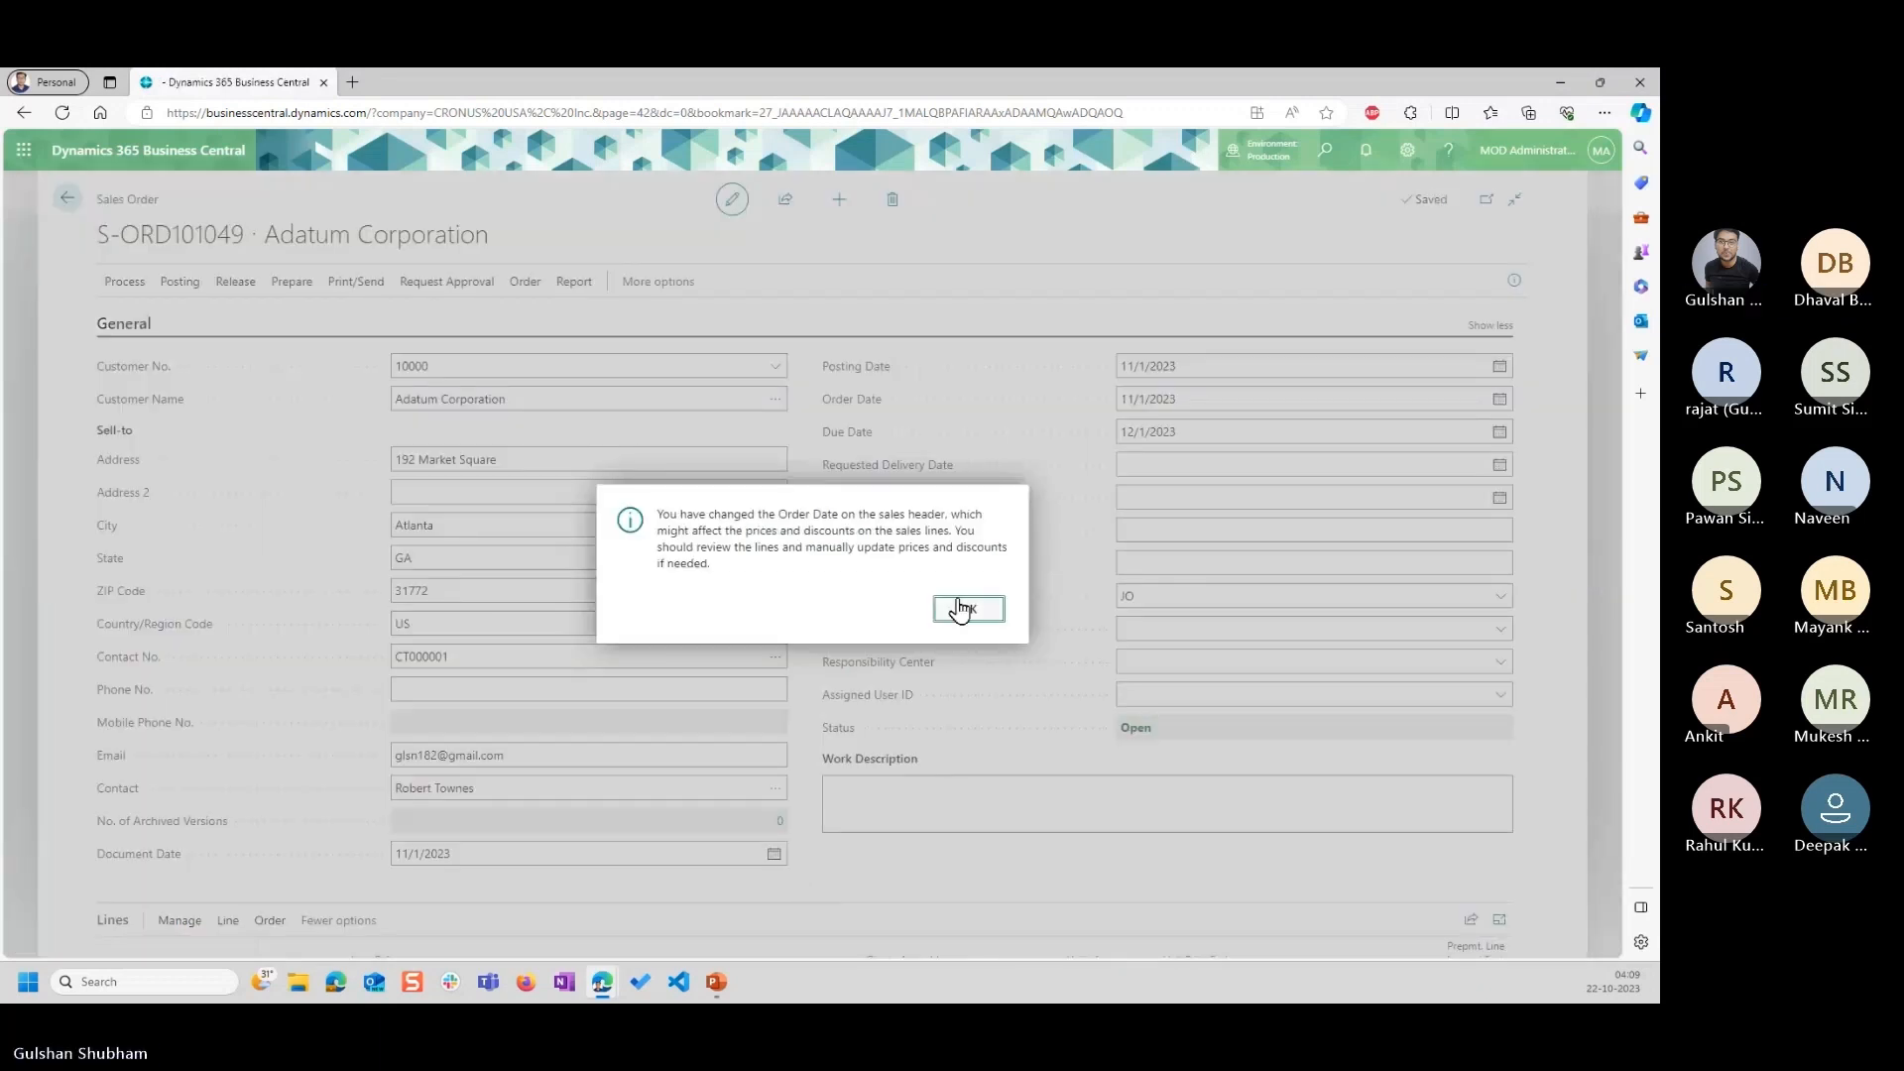
Compare the Chair lines' unit prices with the customer and dates in the sales order header.
left_click(960, 609)
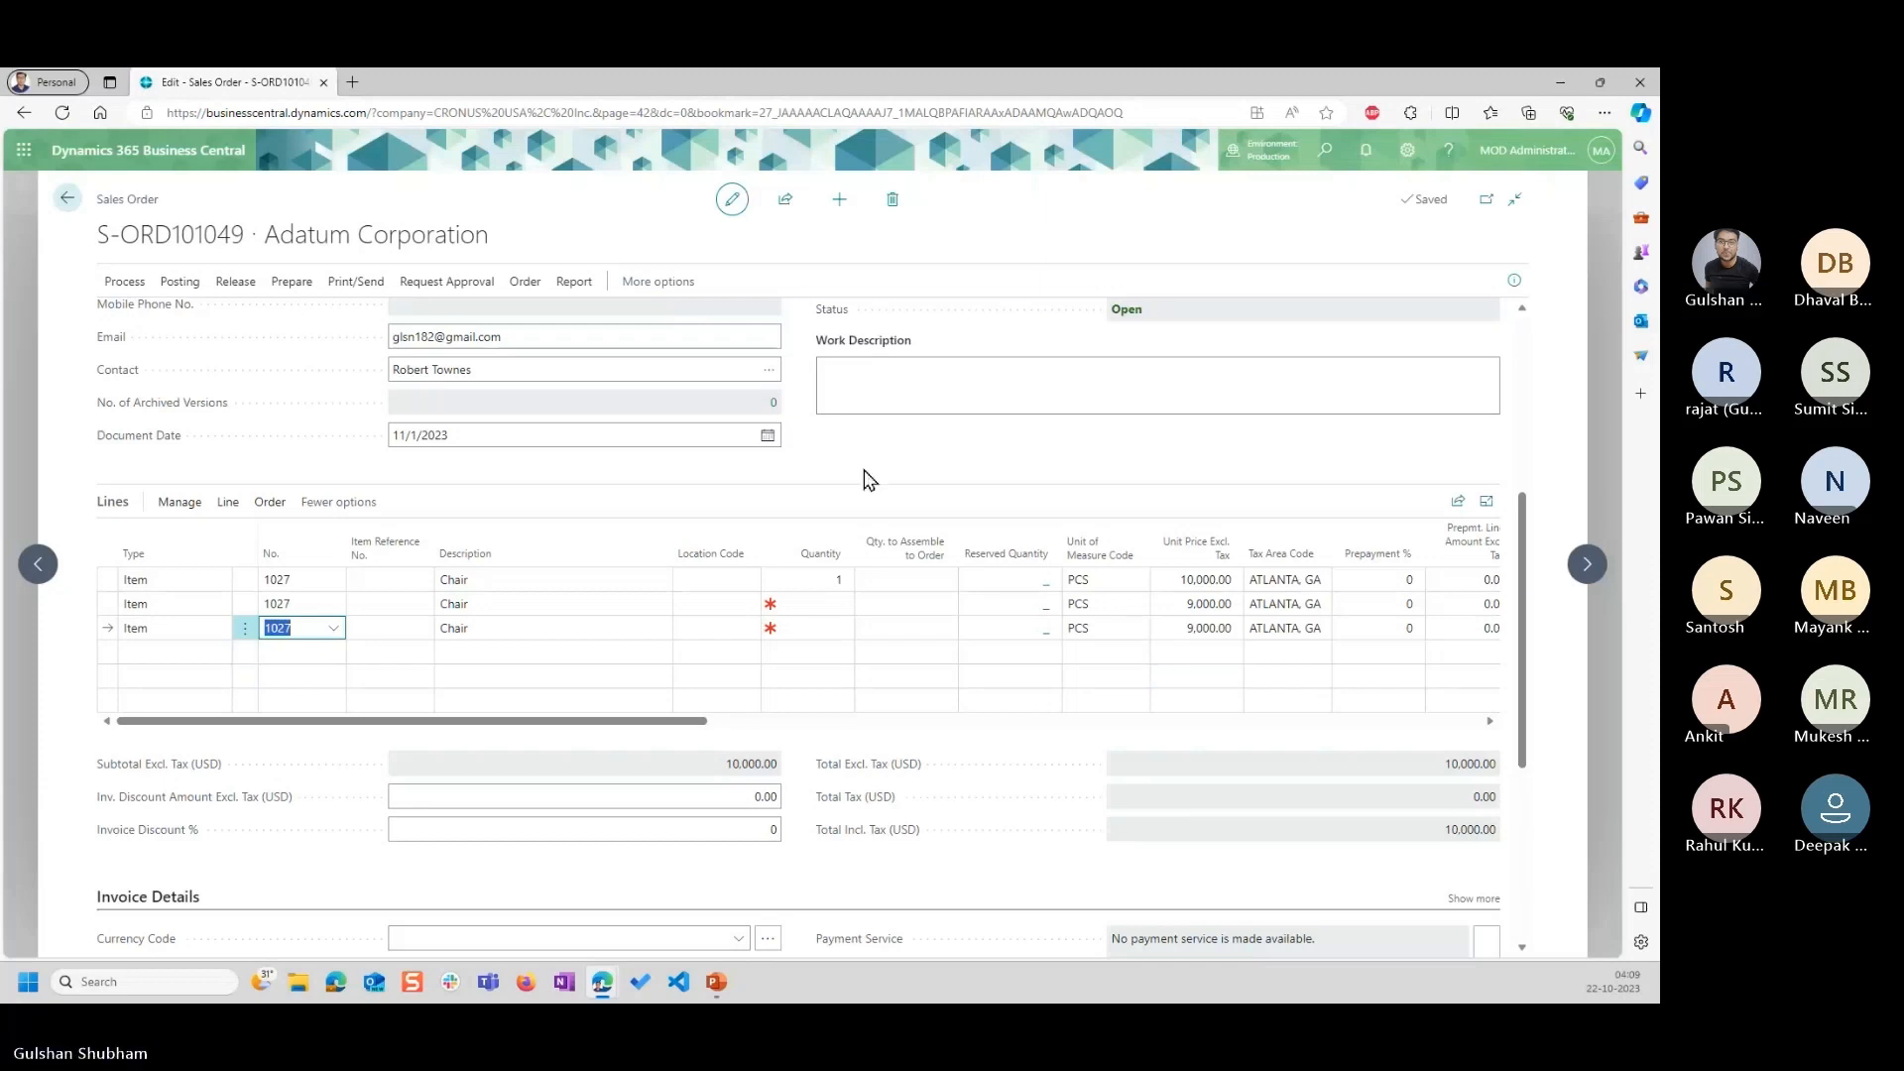
scroll(863, 480, "up", 2)
scroll(863, 480, "up", 2)
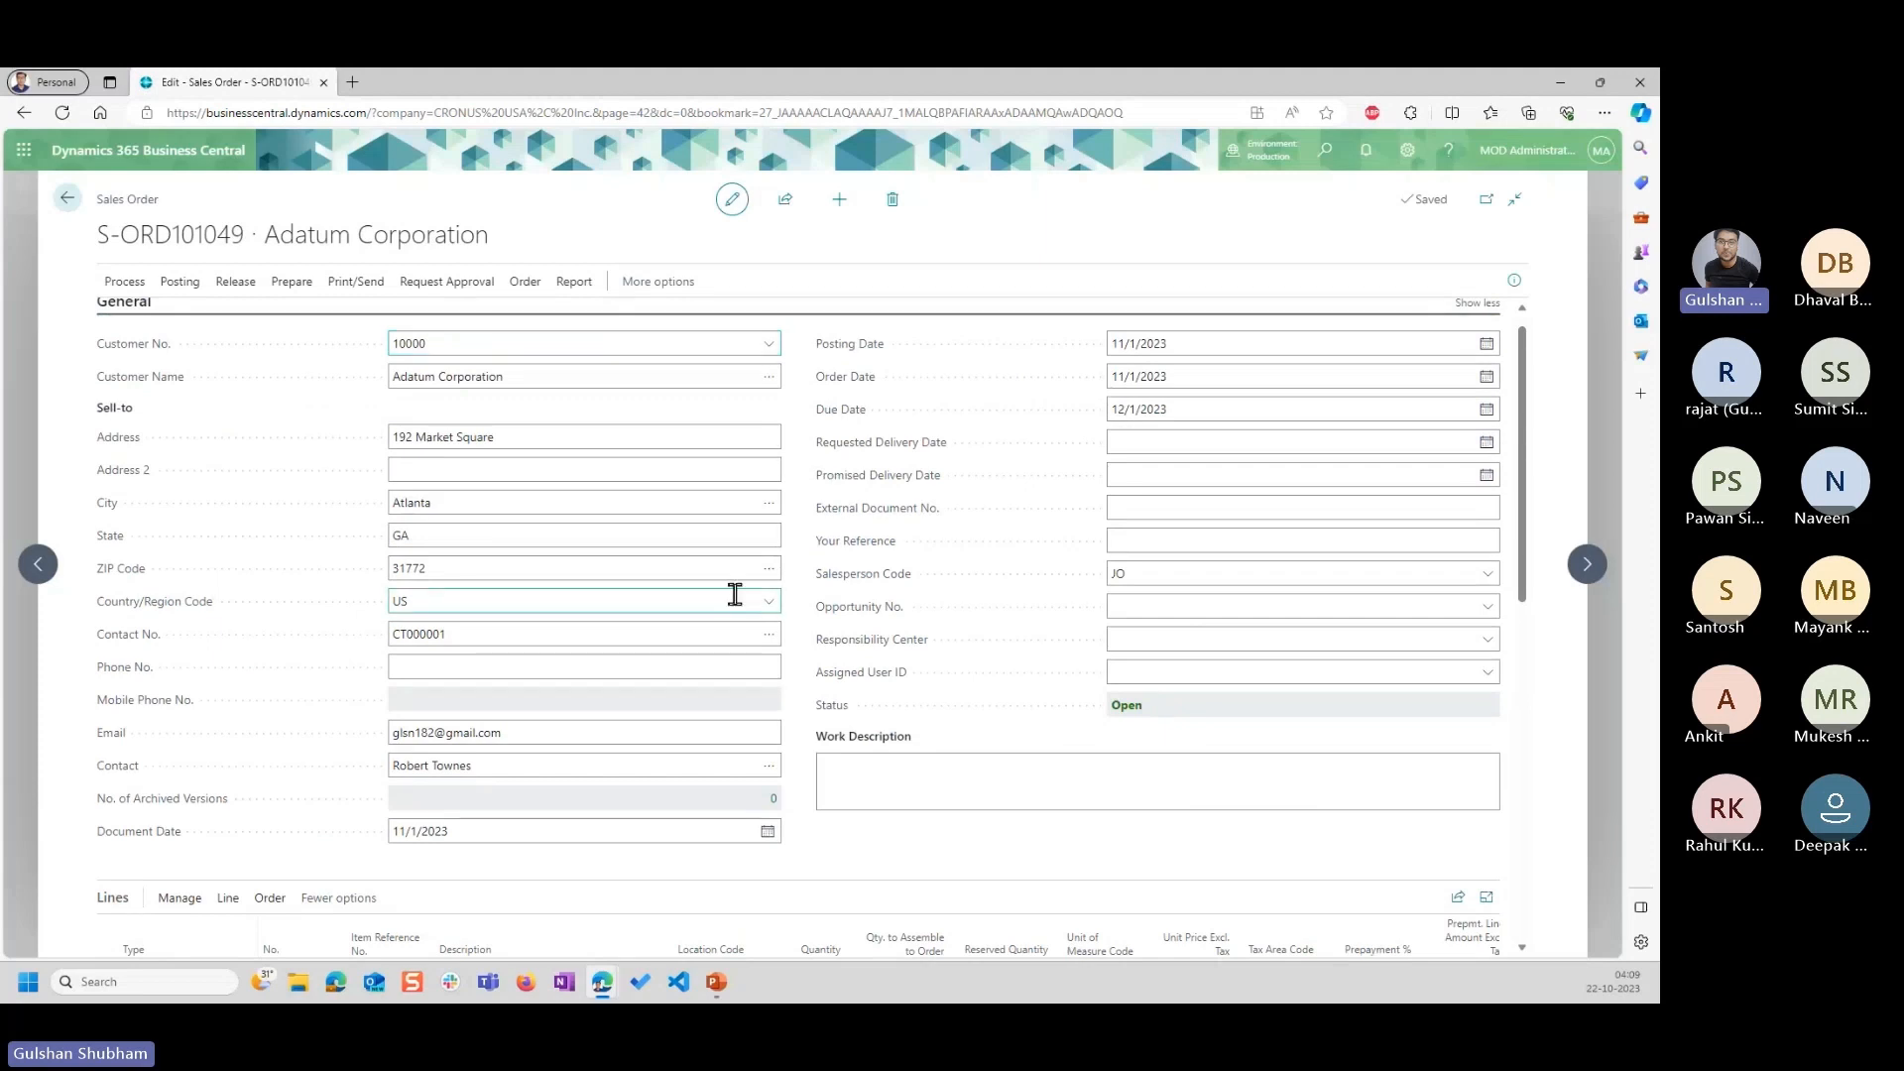
mouse_move(833, 606)
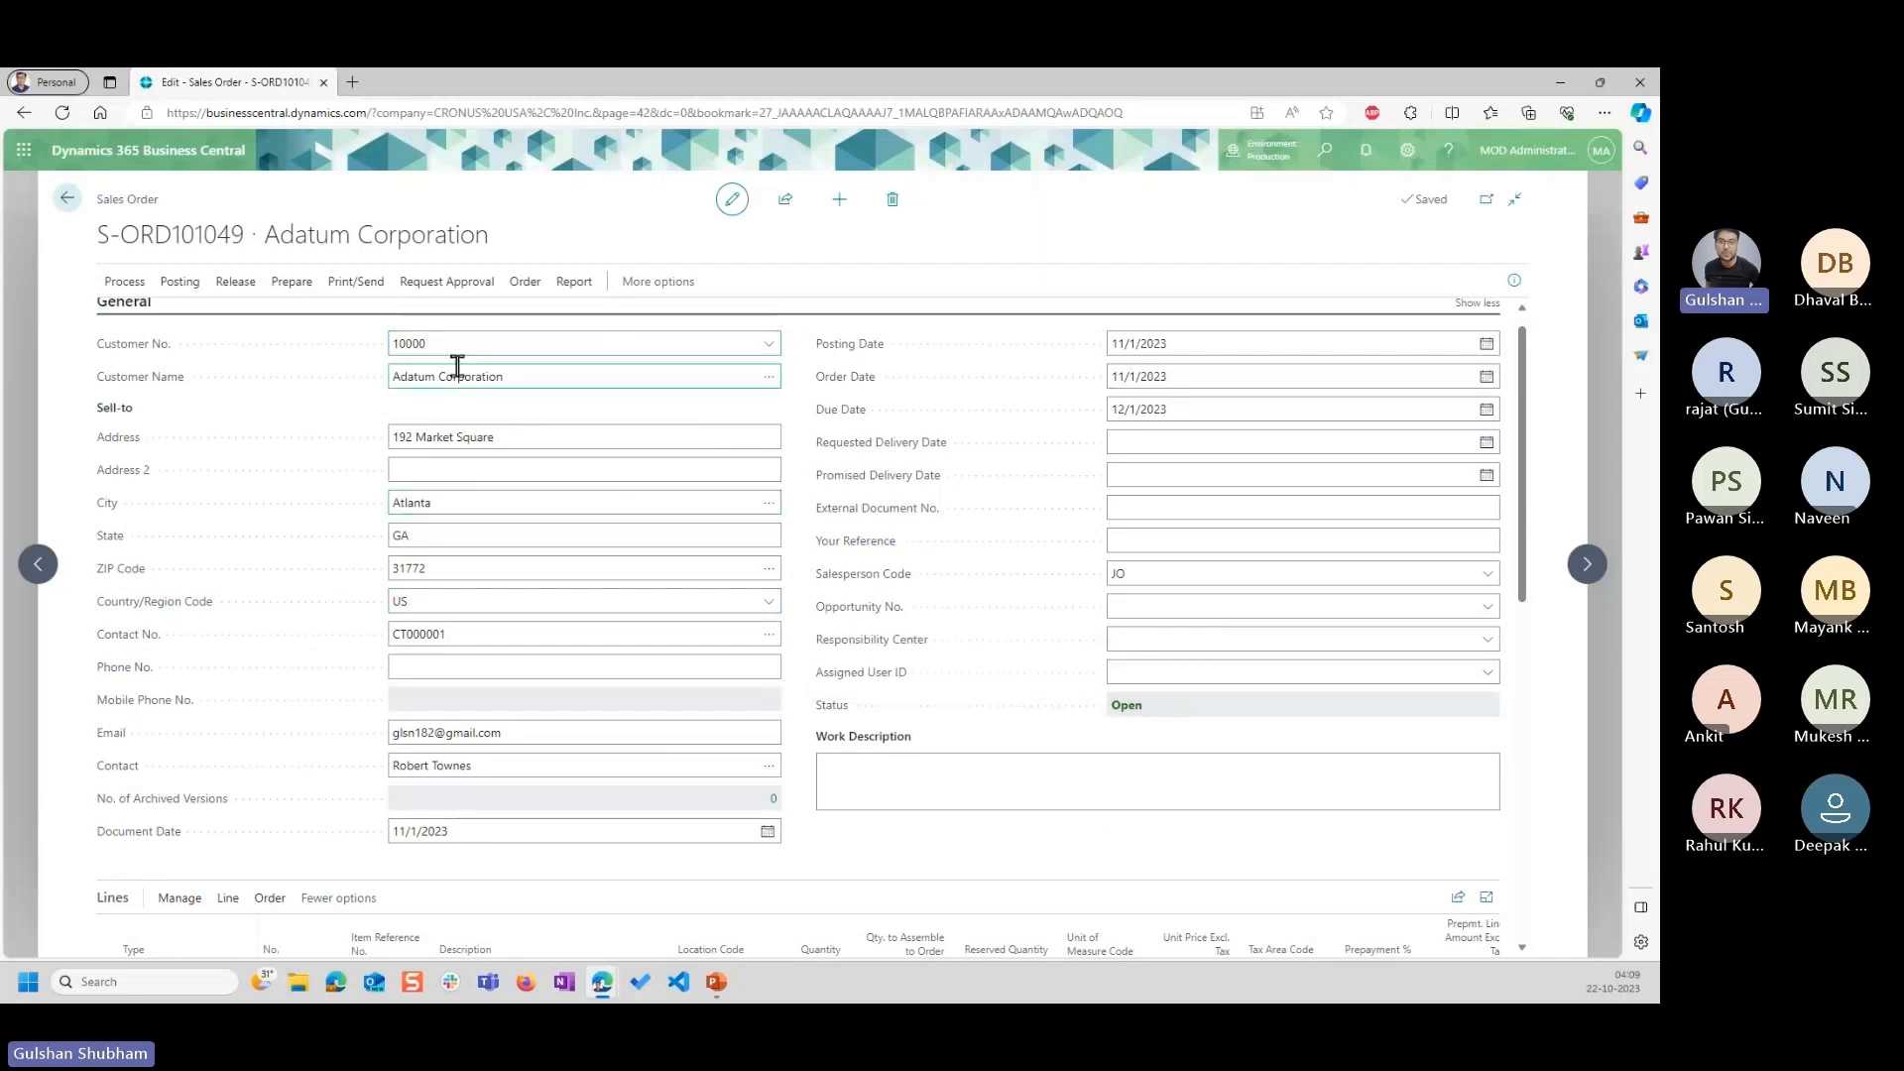
Review the three Chair lines' unit prices against the order's header dates and close the sales order.
left_click(507, 371)
scroll(507, 370, "down", 5)
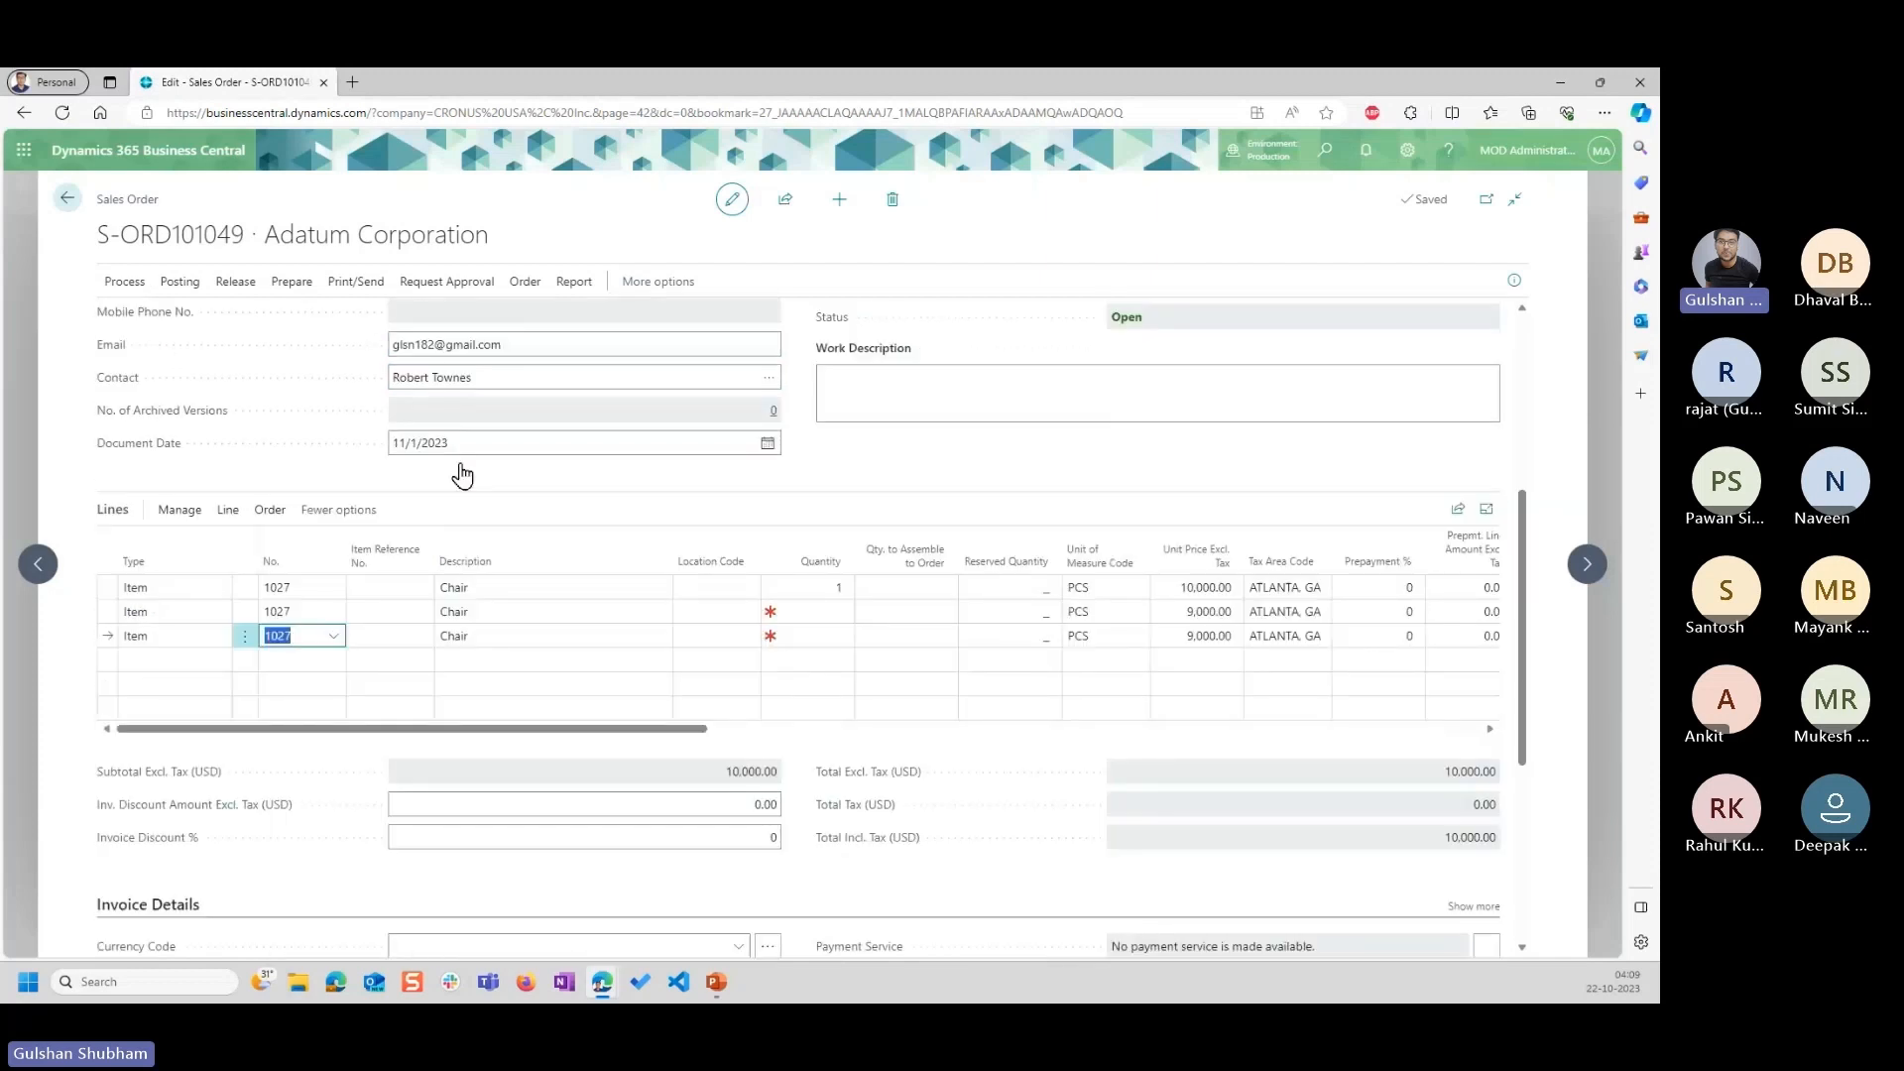
scroll(195, 592, "up", 3)
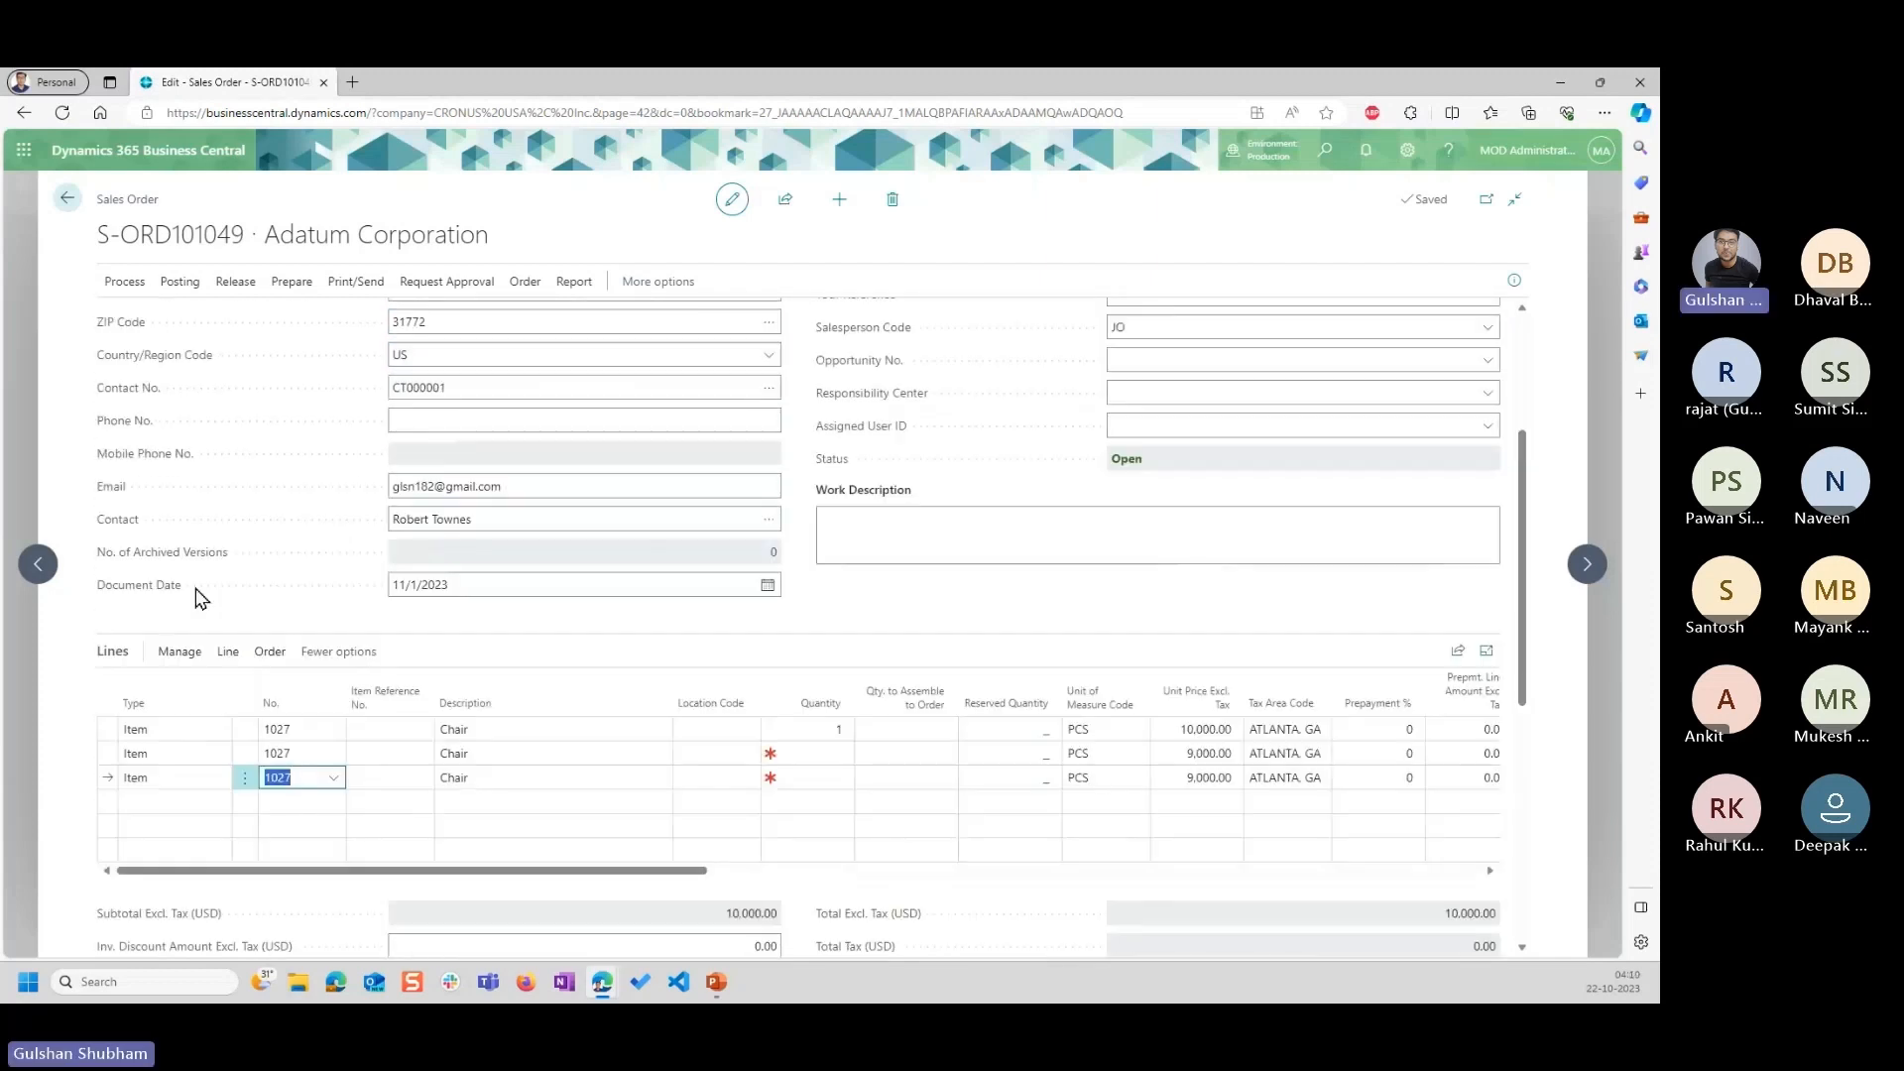
scroll(371, 608, "up", 1)
scroll(298, 753, "down", 4)
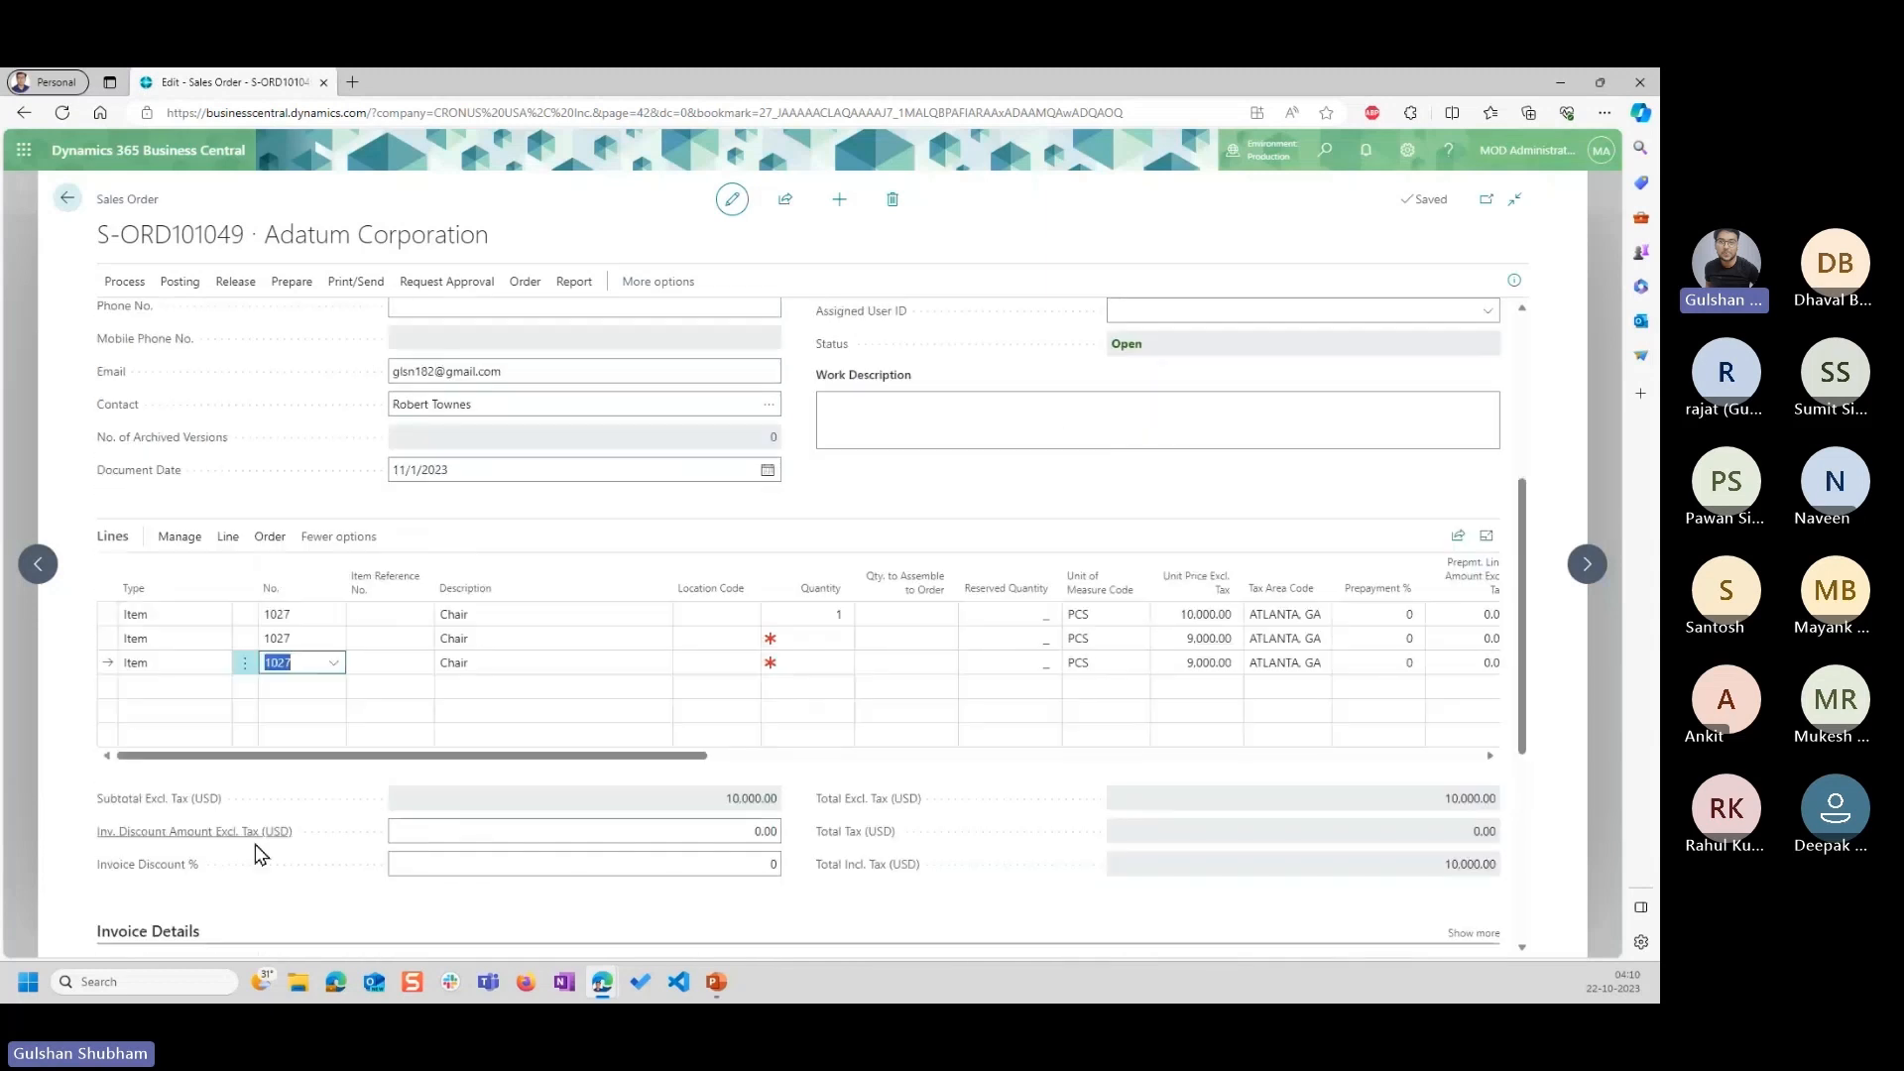
left_click(181, 600)
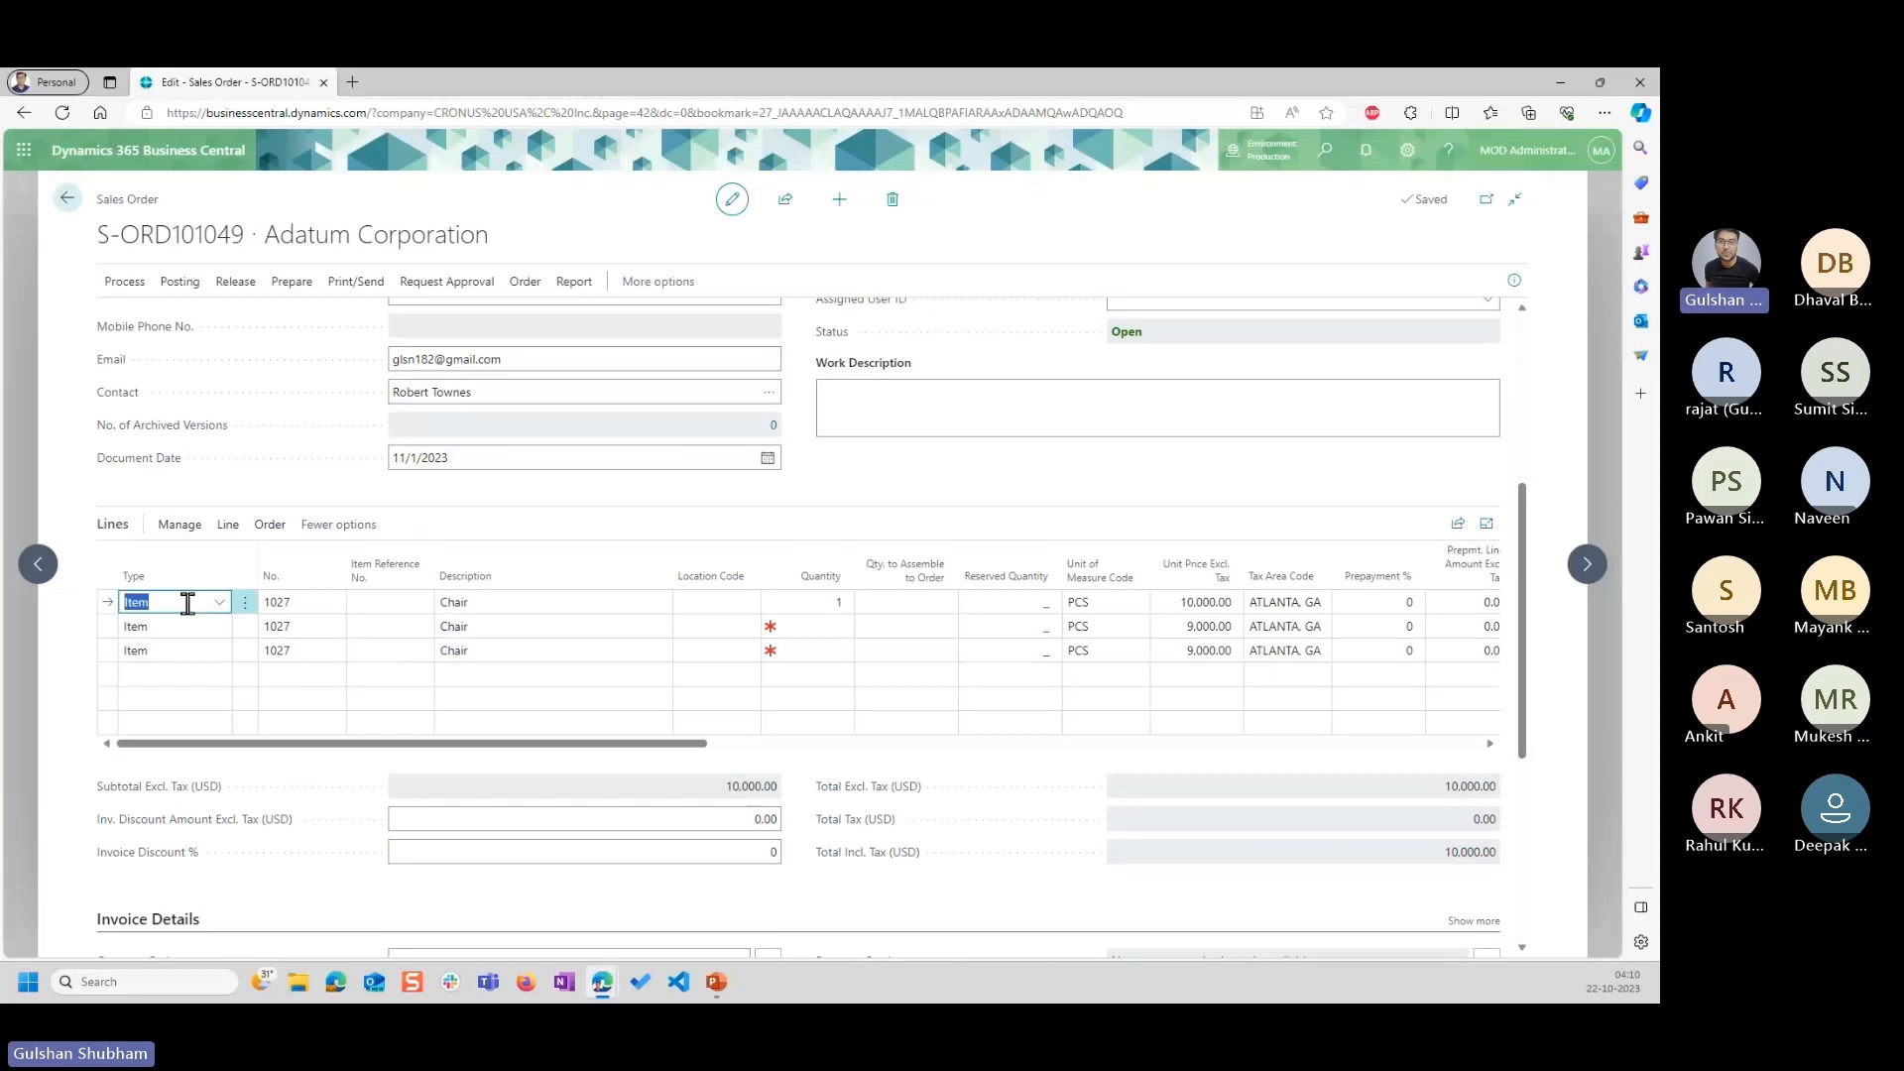
key("Escape")
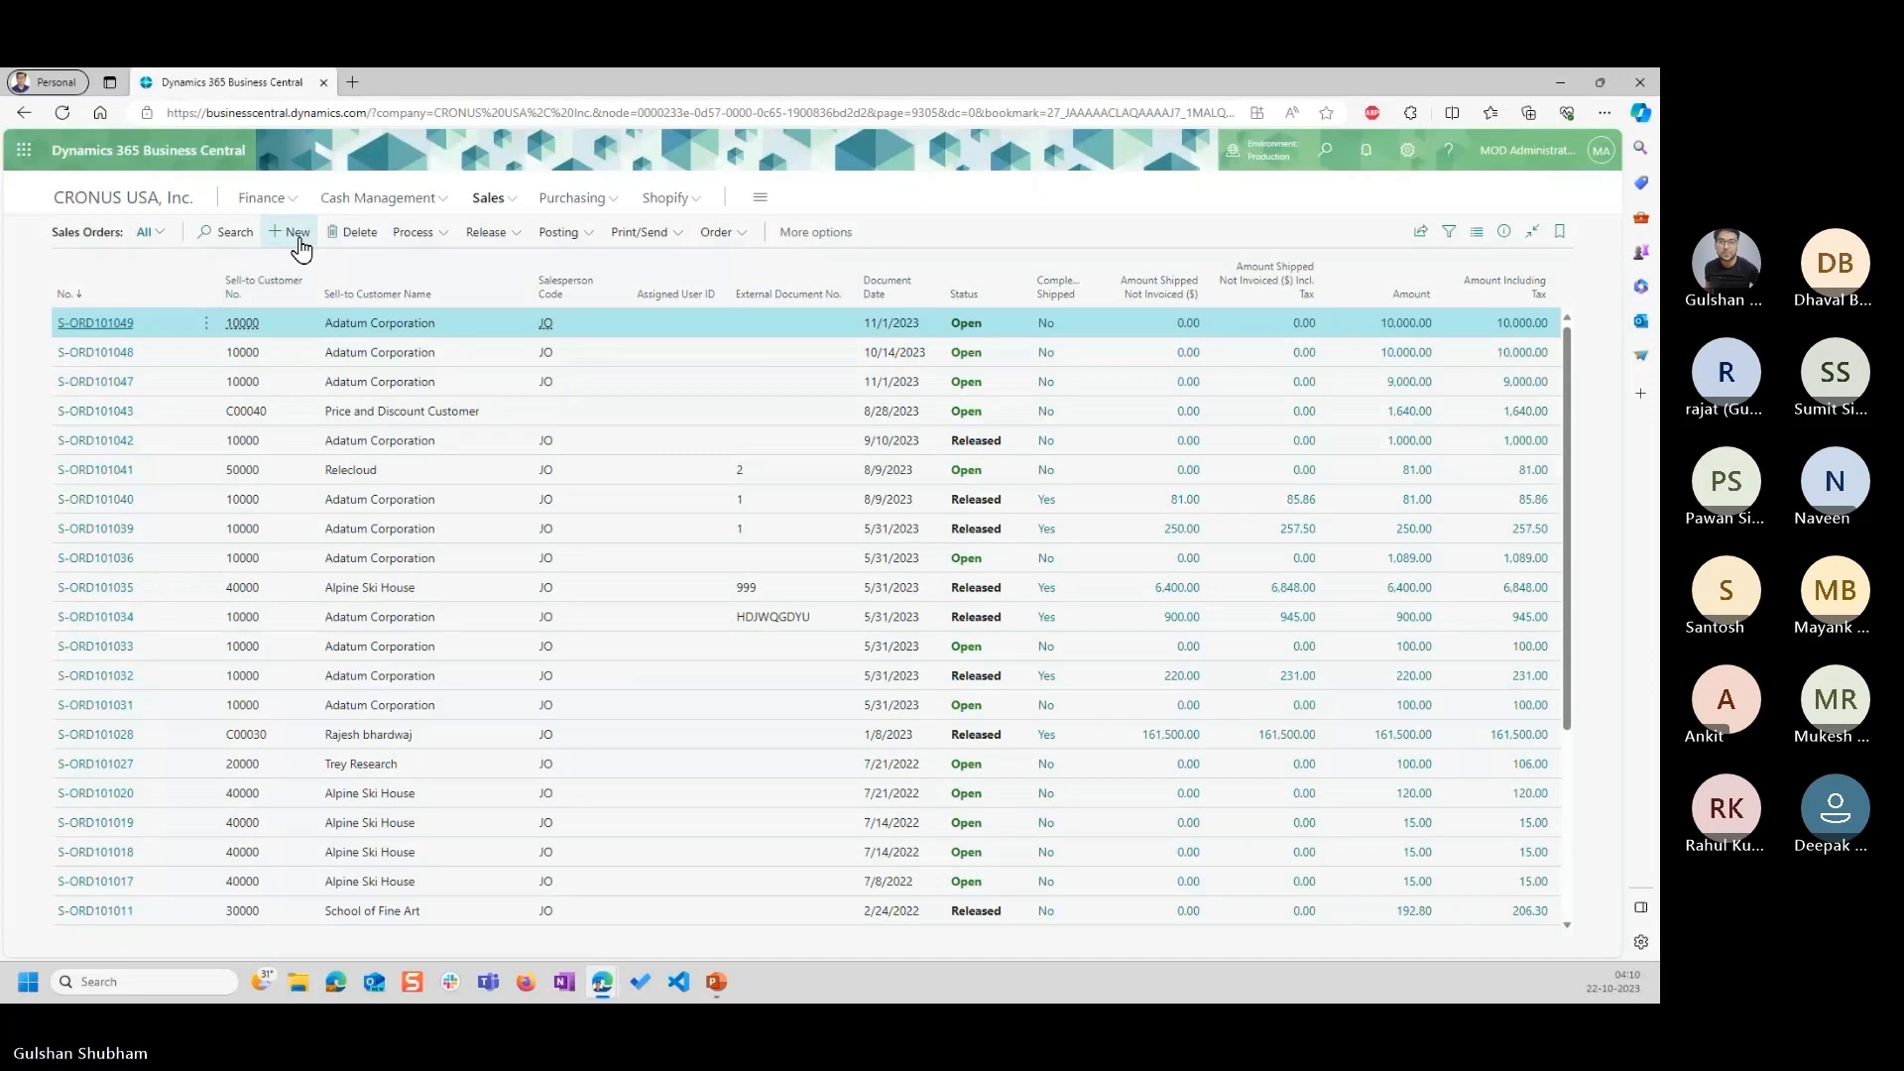
Create a new sales order for the customer Adatum Corporation.
left_click(295, 232)
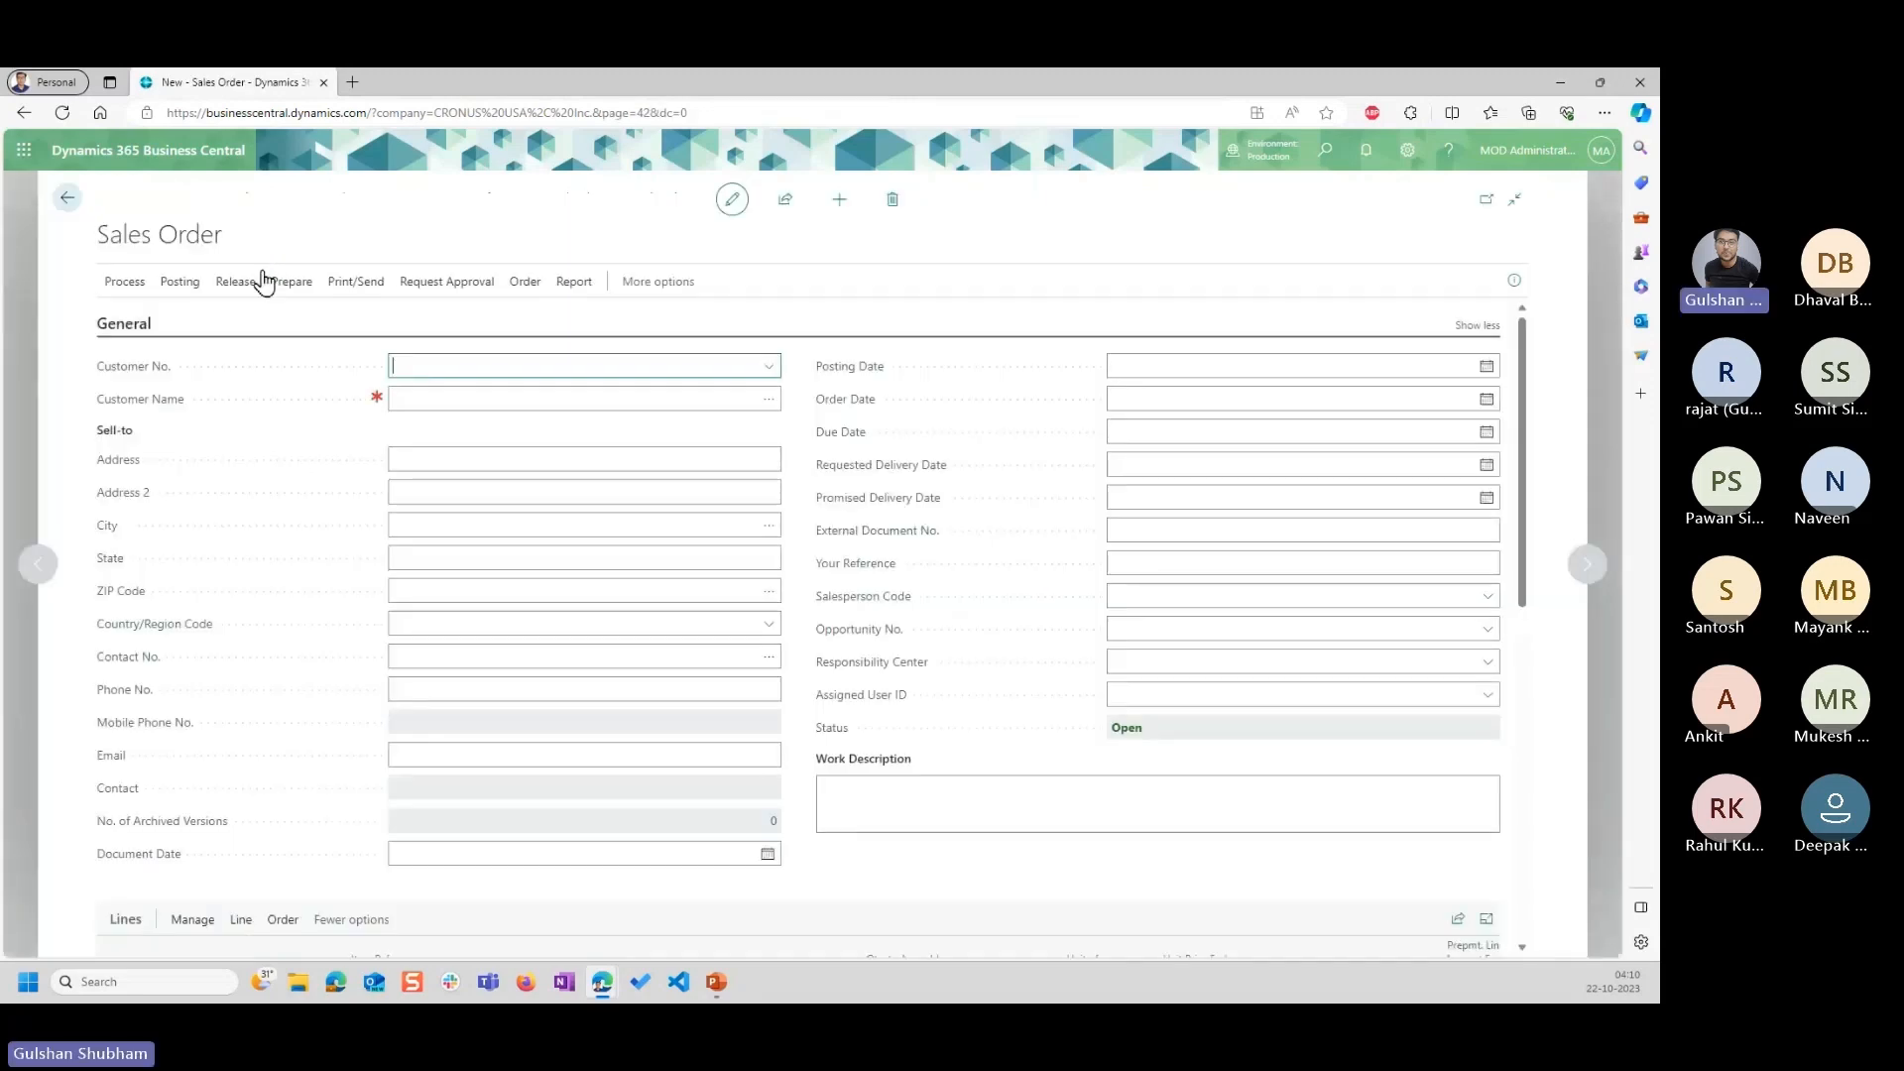
left_click(771, 371)
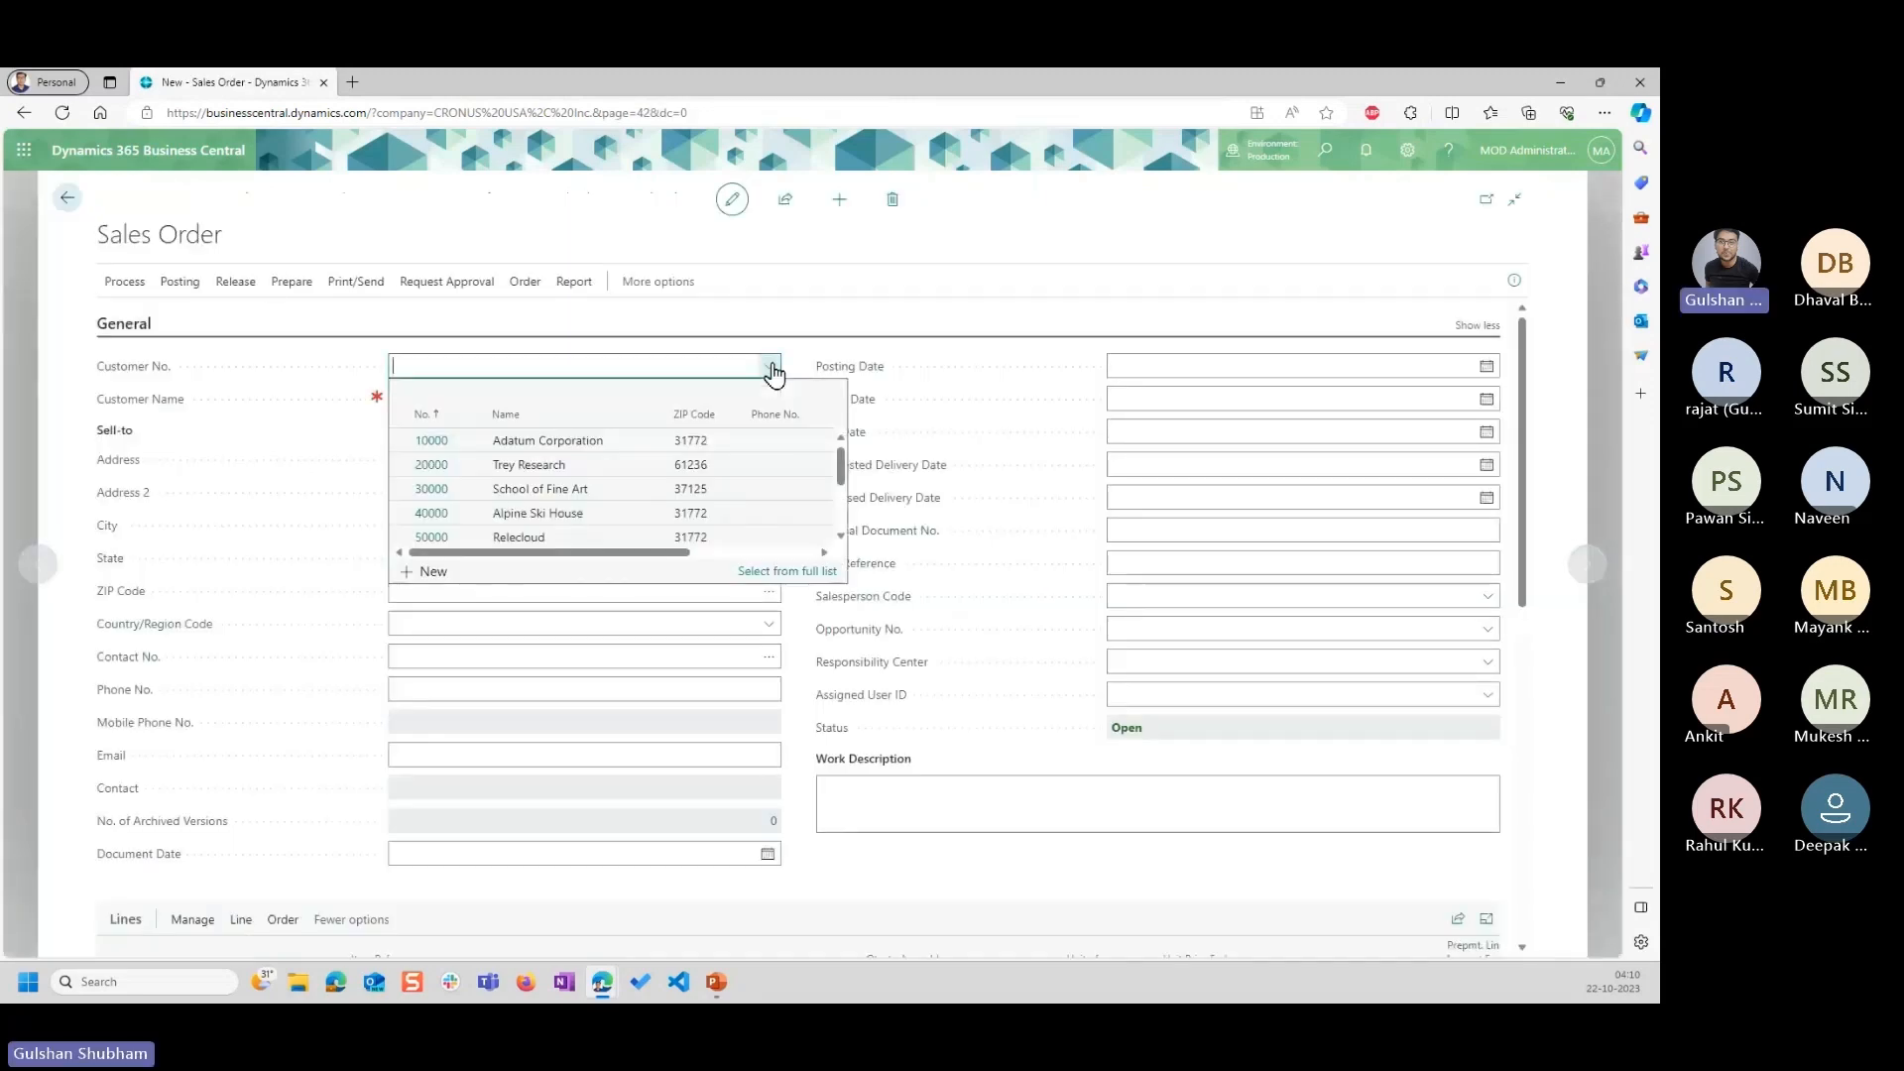
left_click(573, 449)
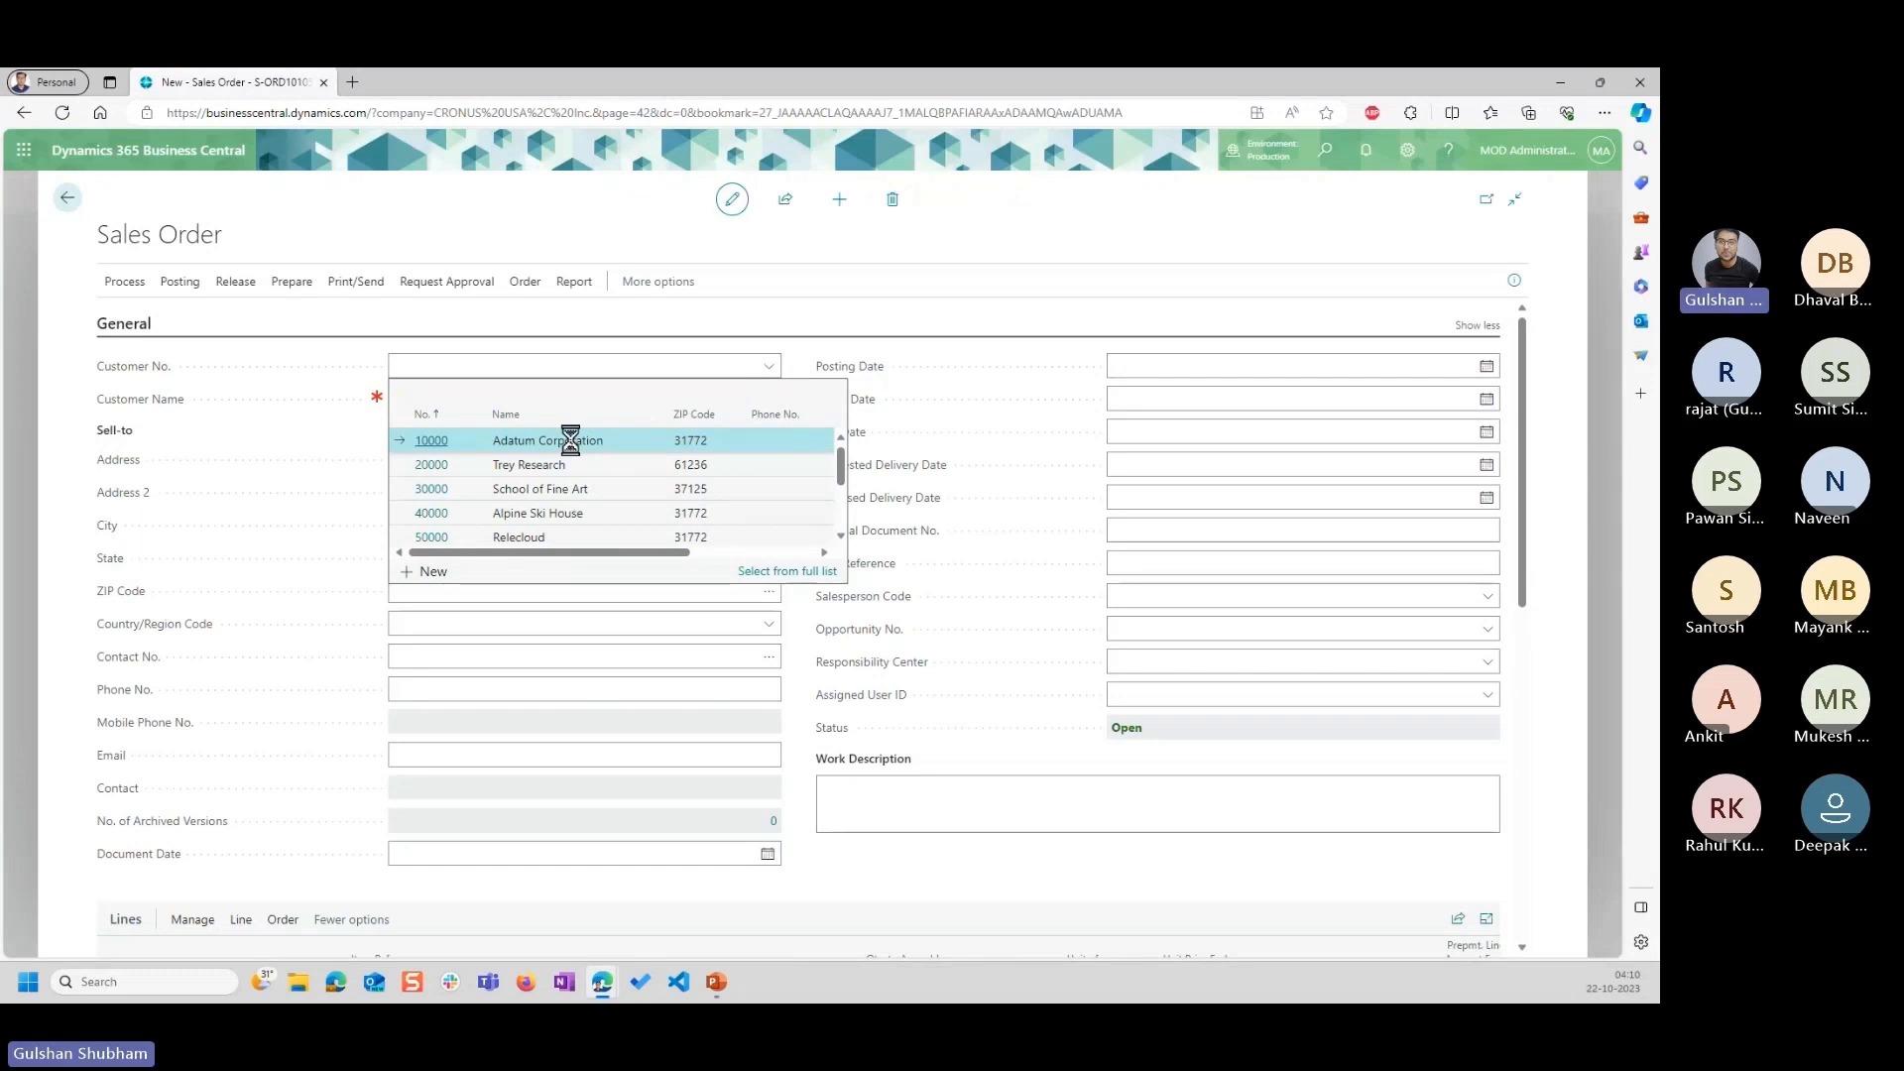
Add an item line for the Chair, item 1027, to the new sales order.
scroll(325, 805, "down", 3)
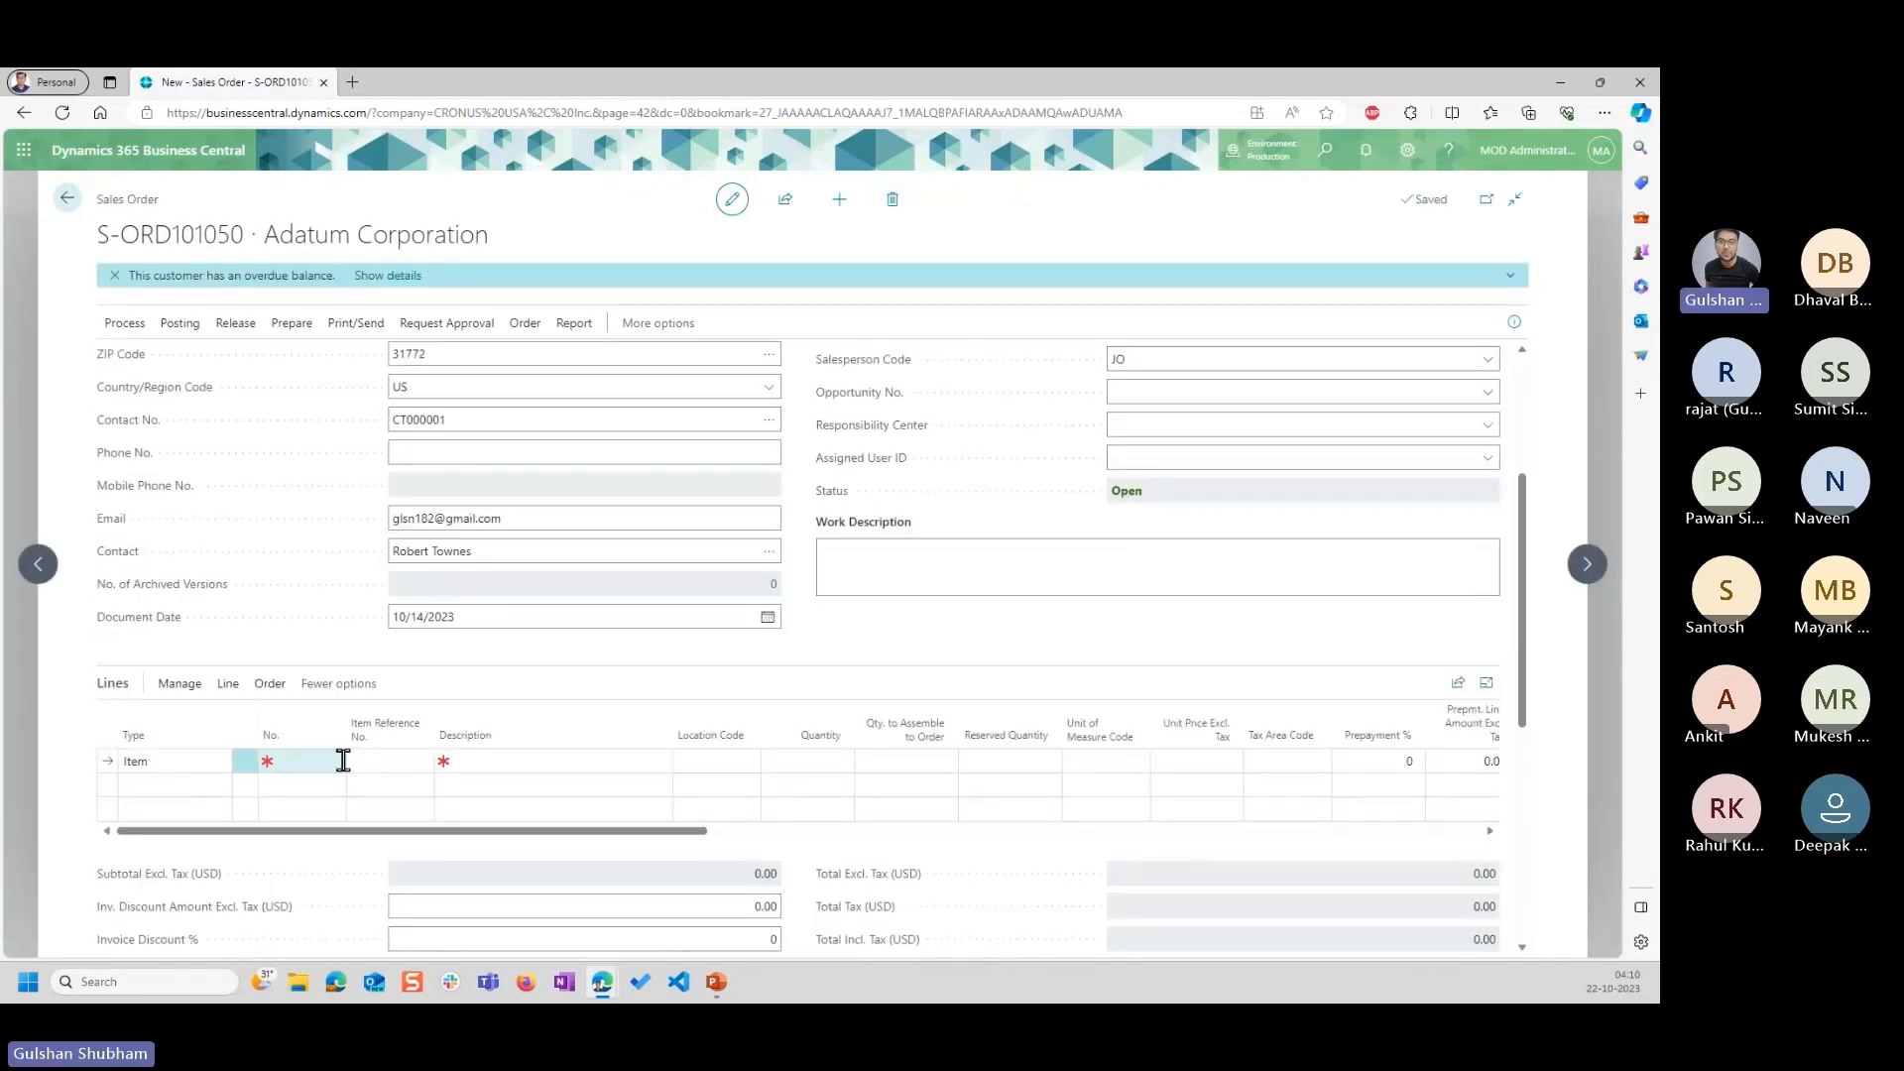
left_click(308, 759)
type("cha")
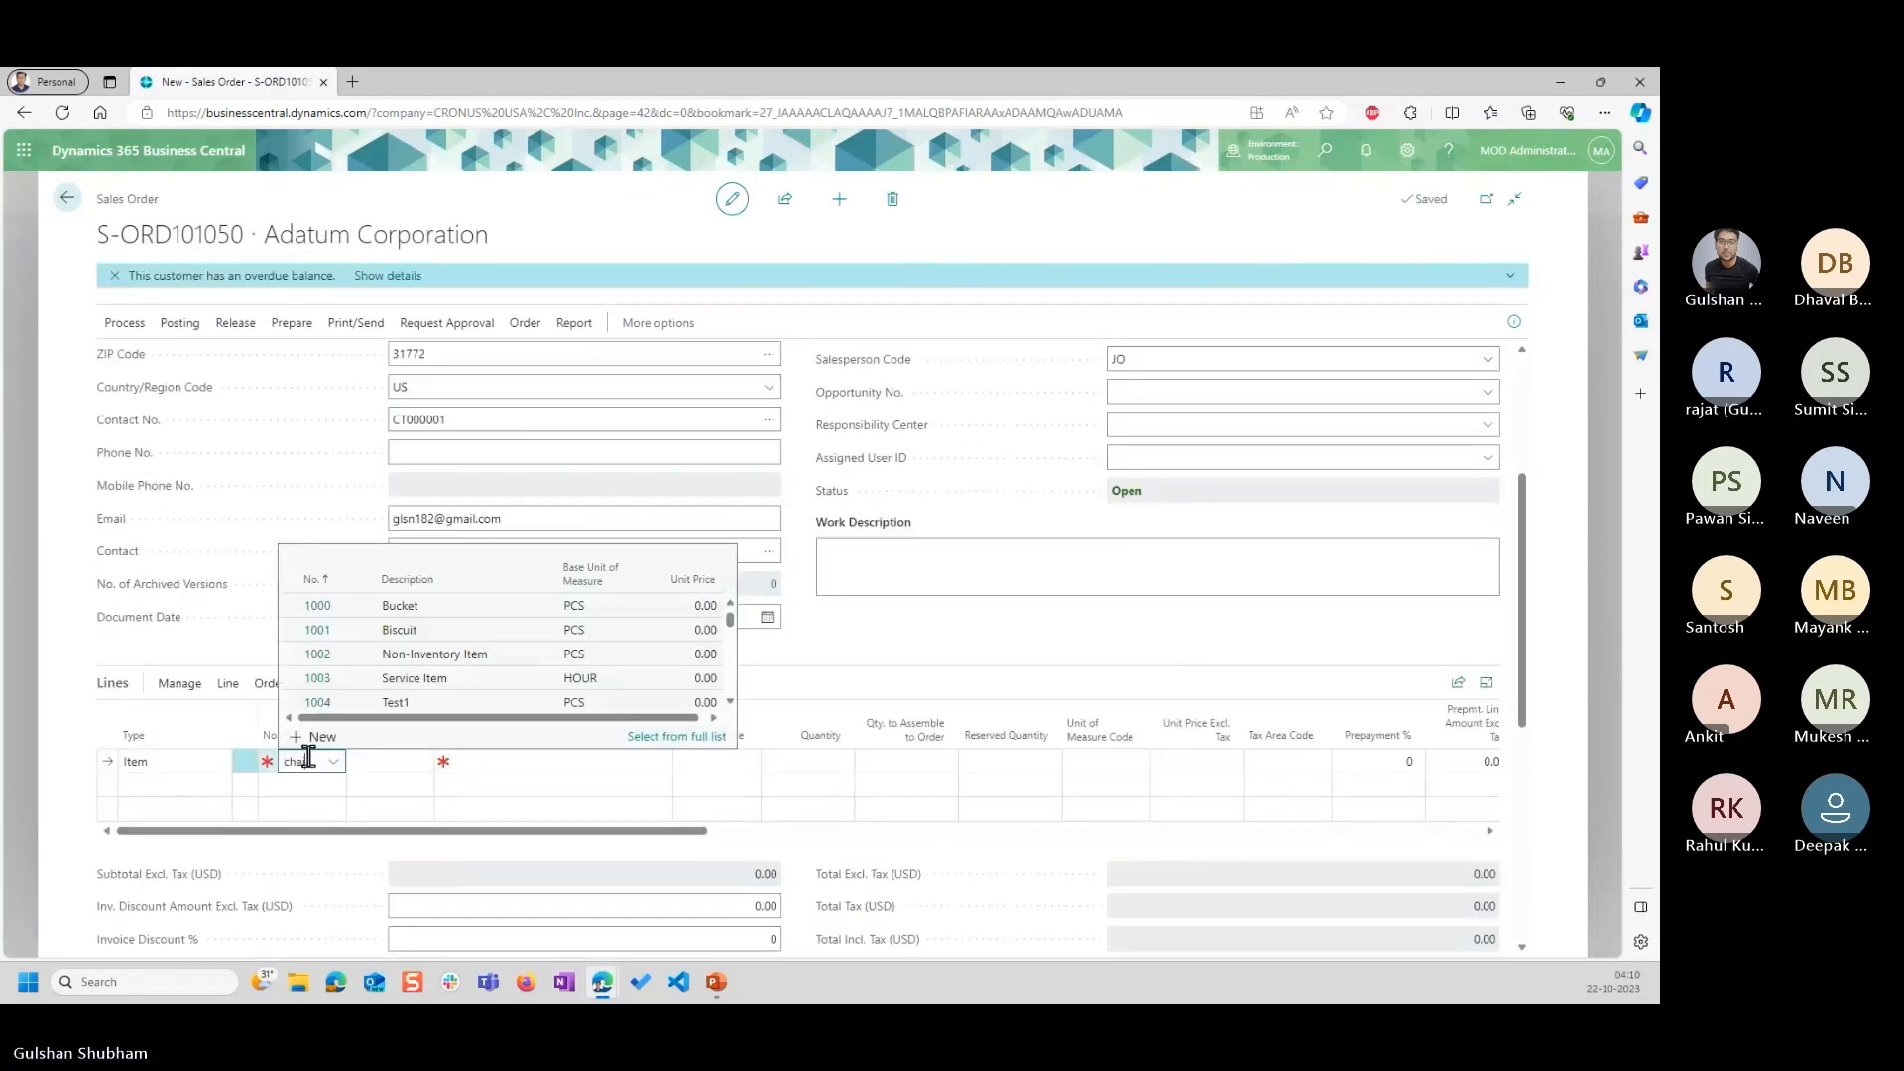
type("ir")
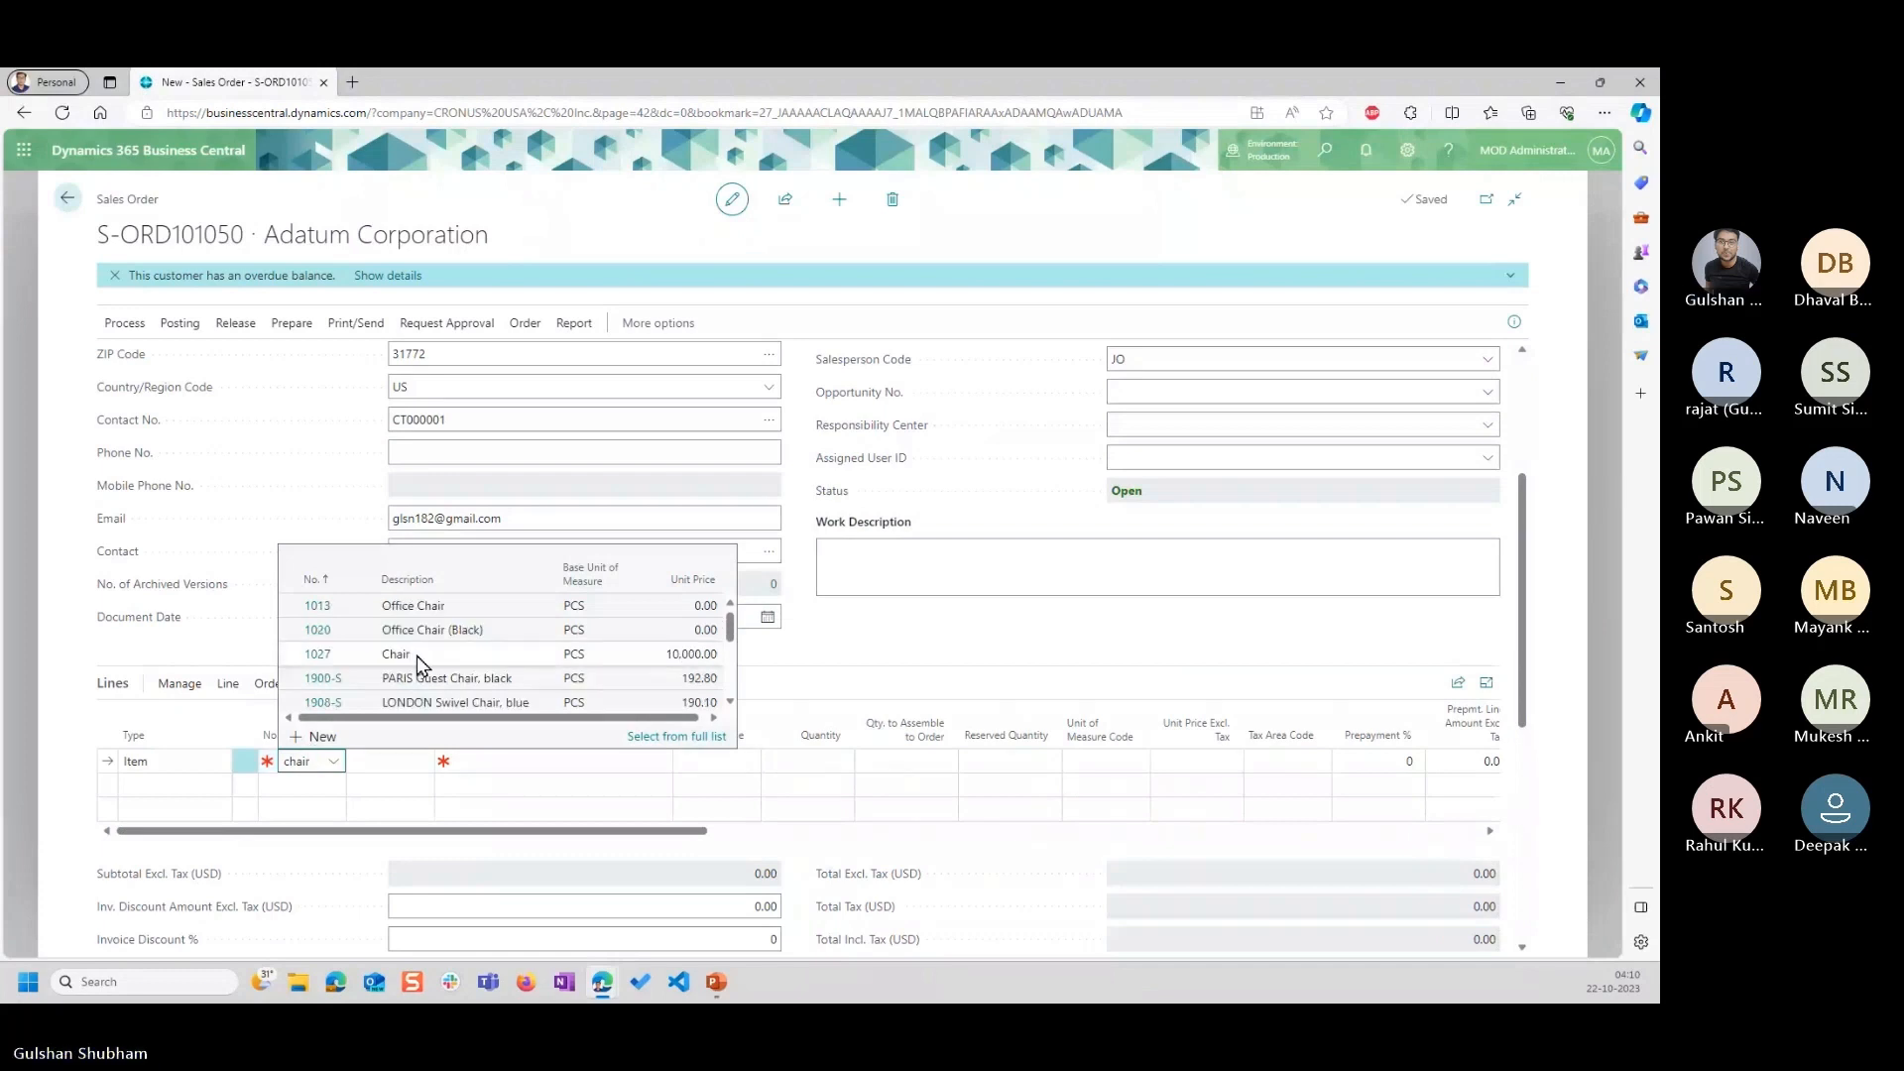
left_click(416, 656)
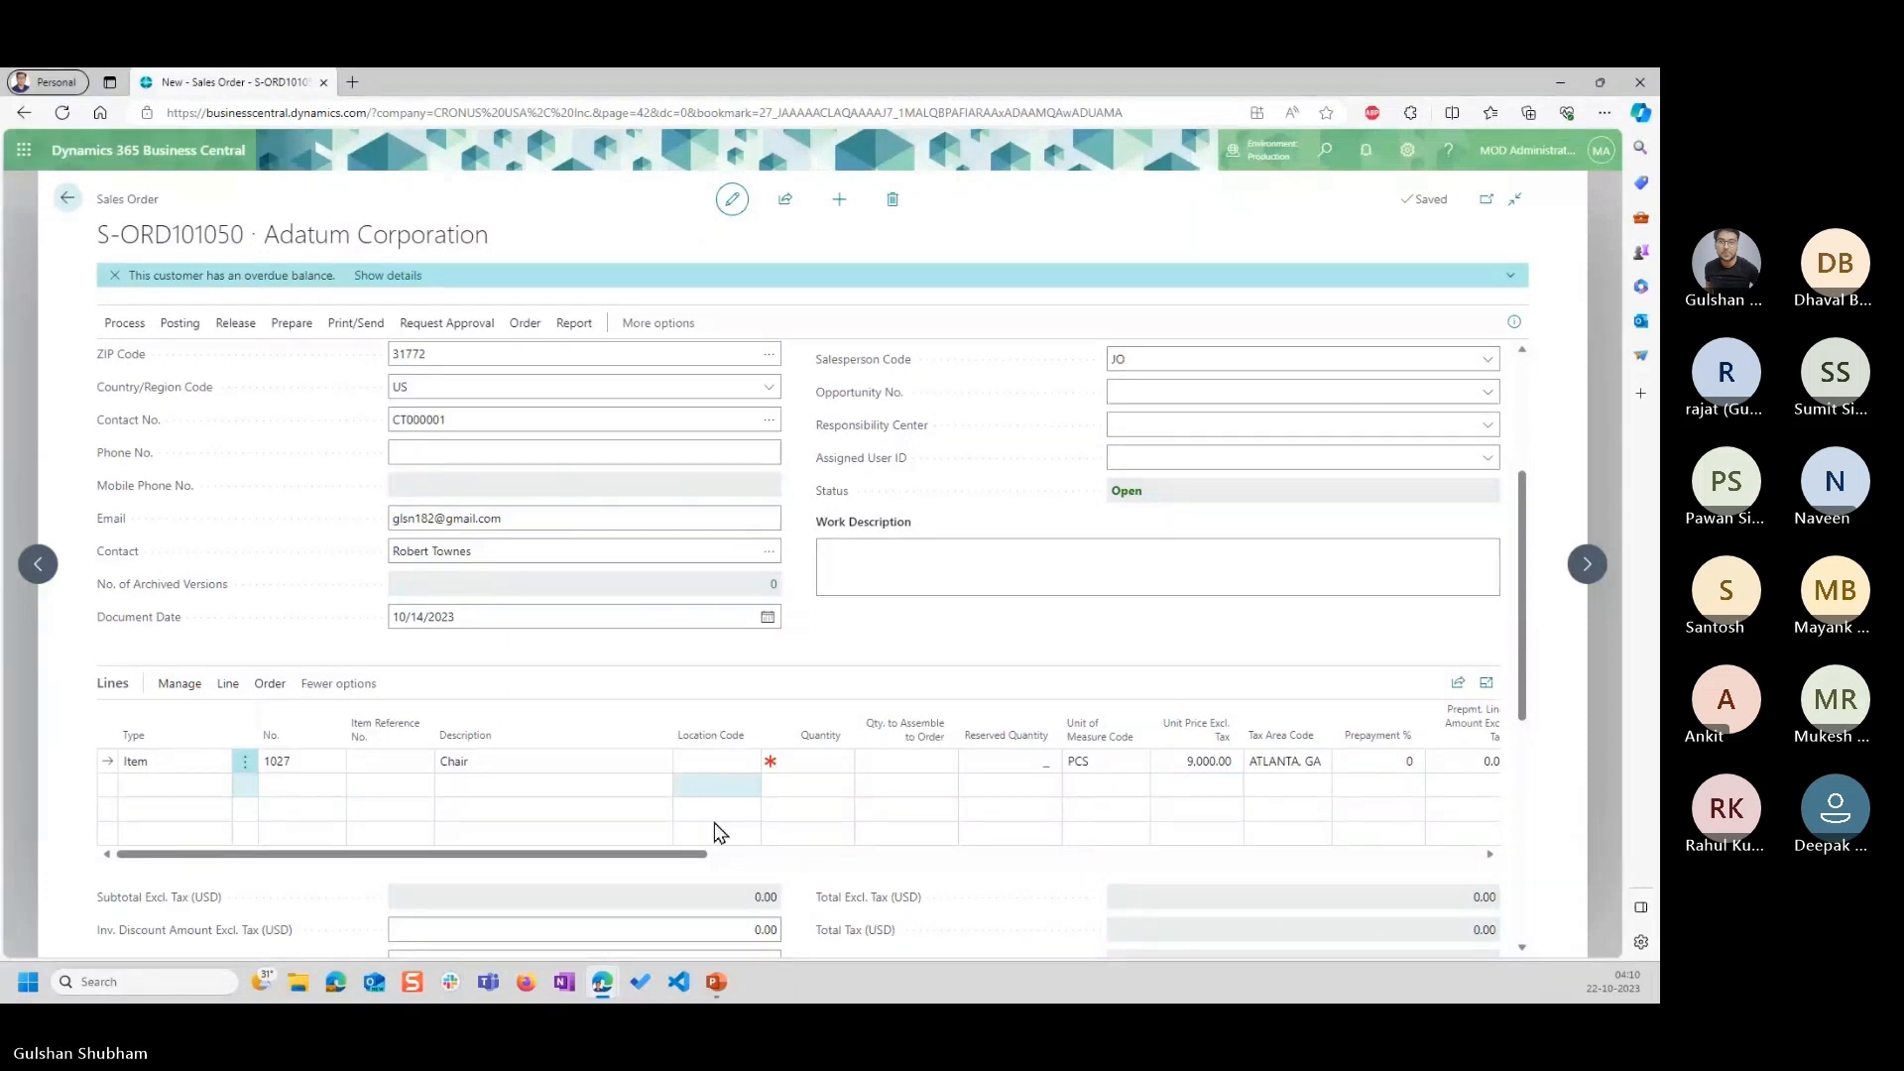
Examine the Chair line's columns, the order's header dates and the functions available for the line.
left_click(757, 855)
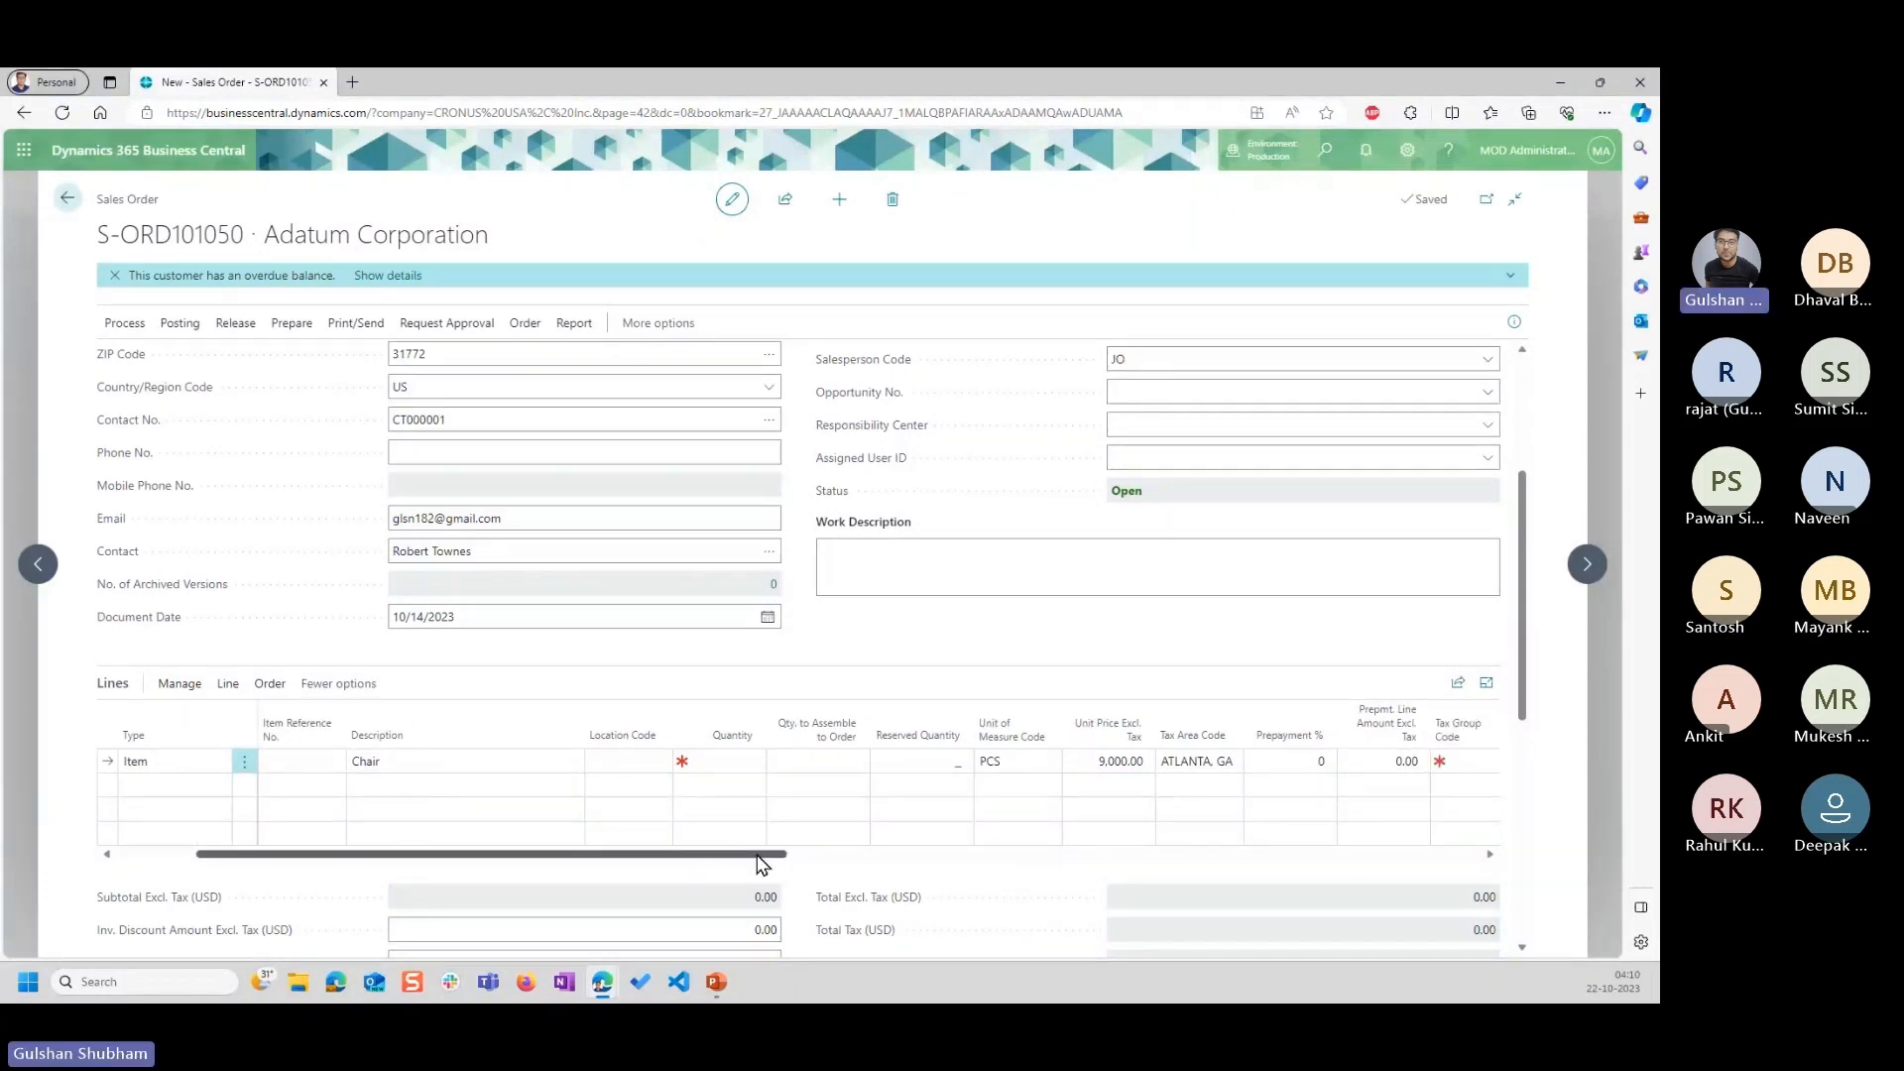
left_click_drag(756, 855, 780, 856)
scroll(848, 658, "up", 3)
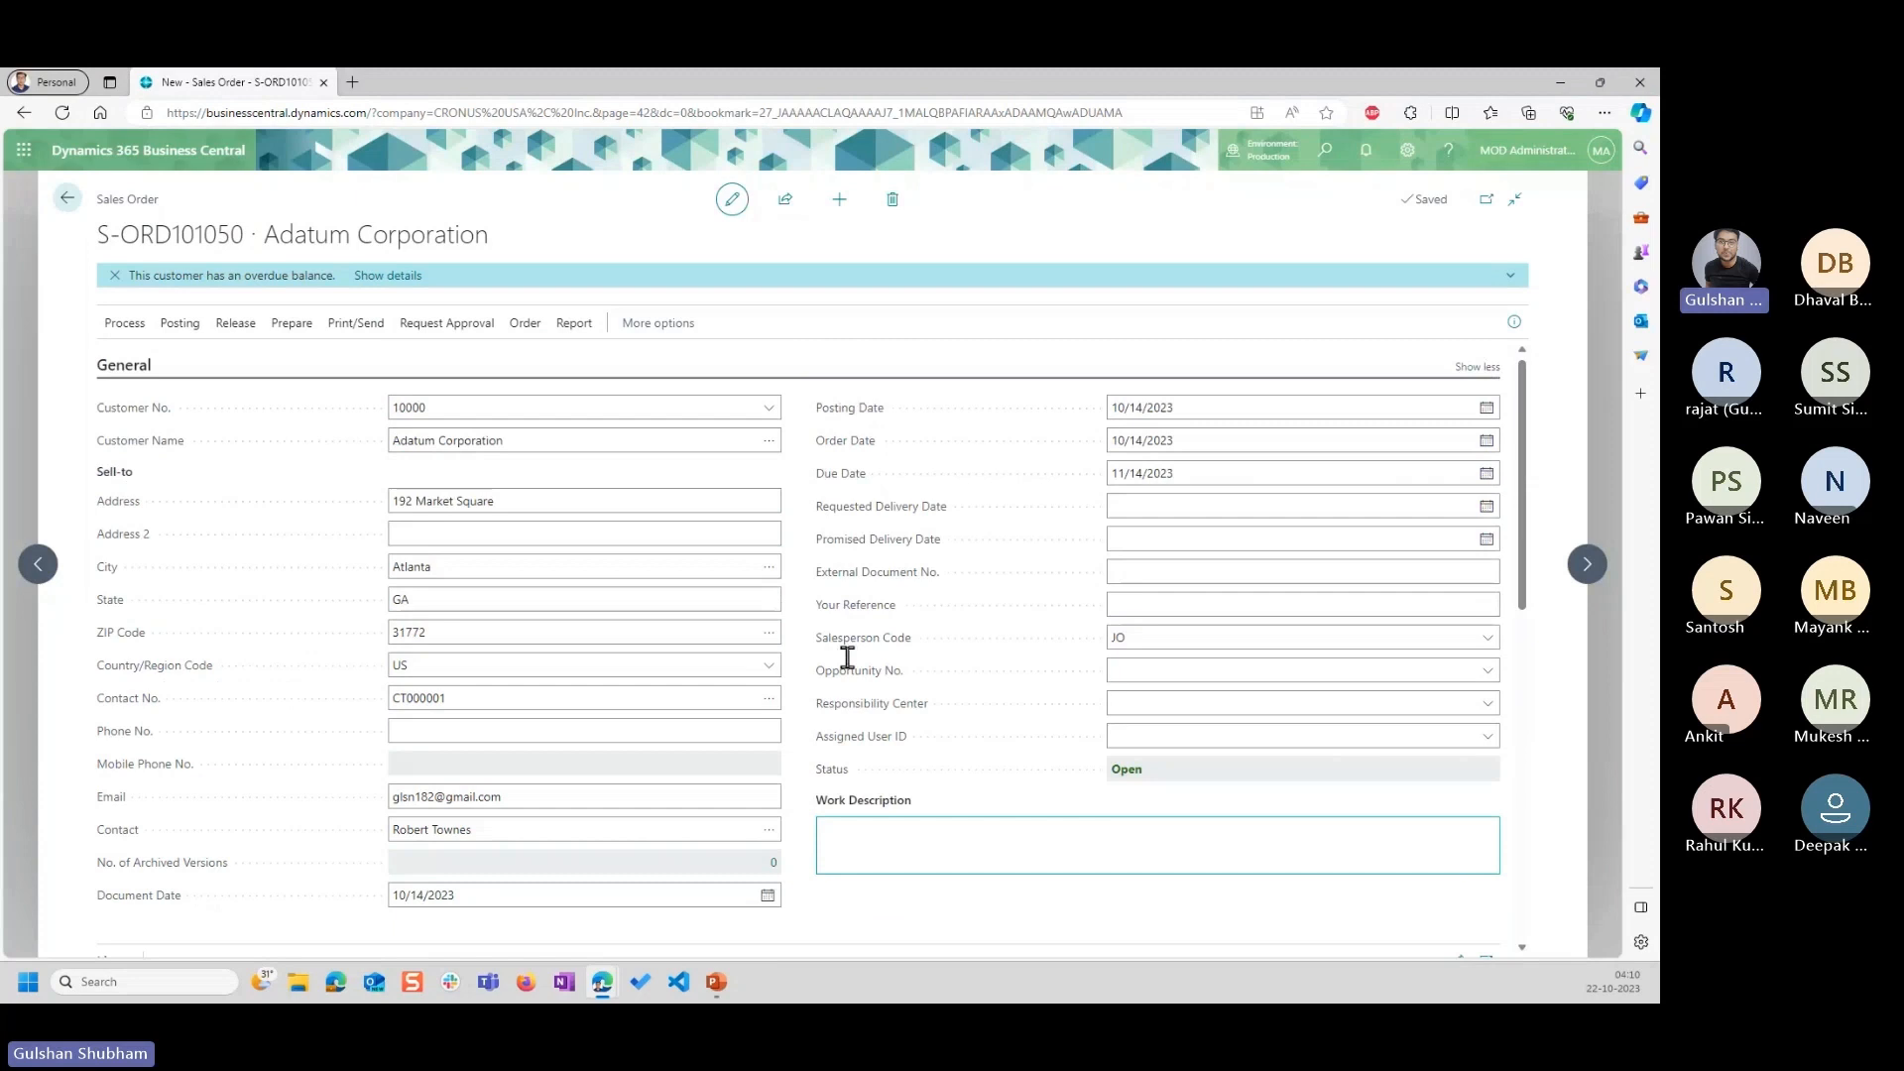
scroll(848, 657, "down", 3)
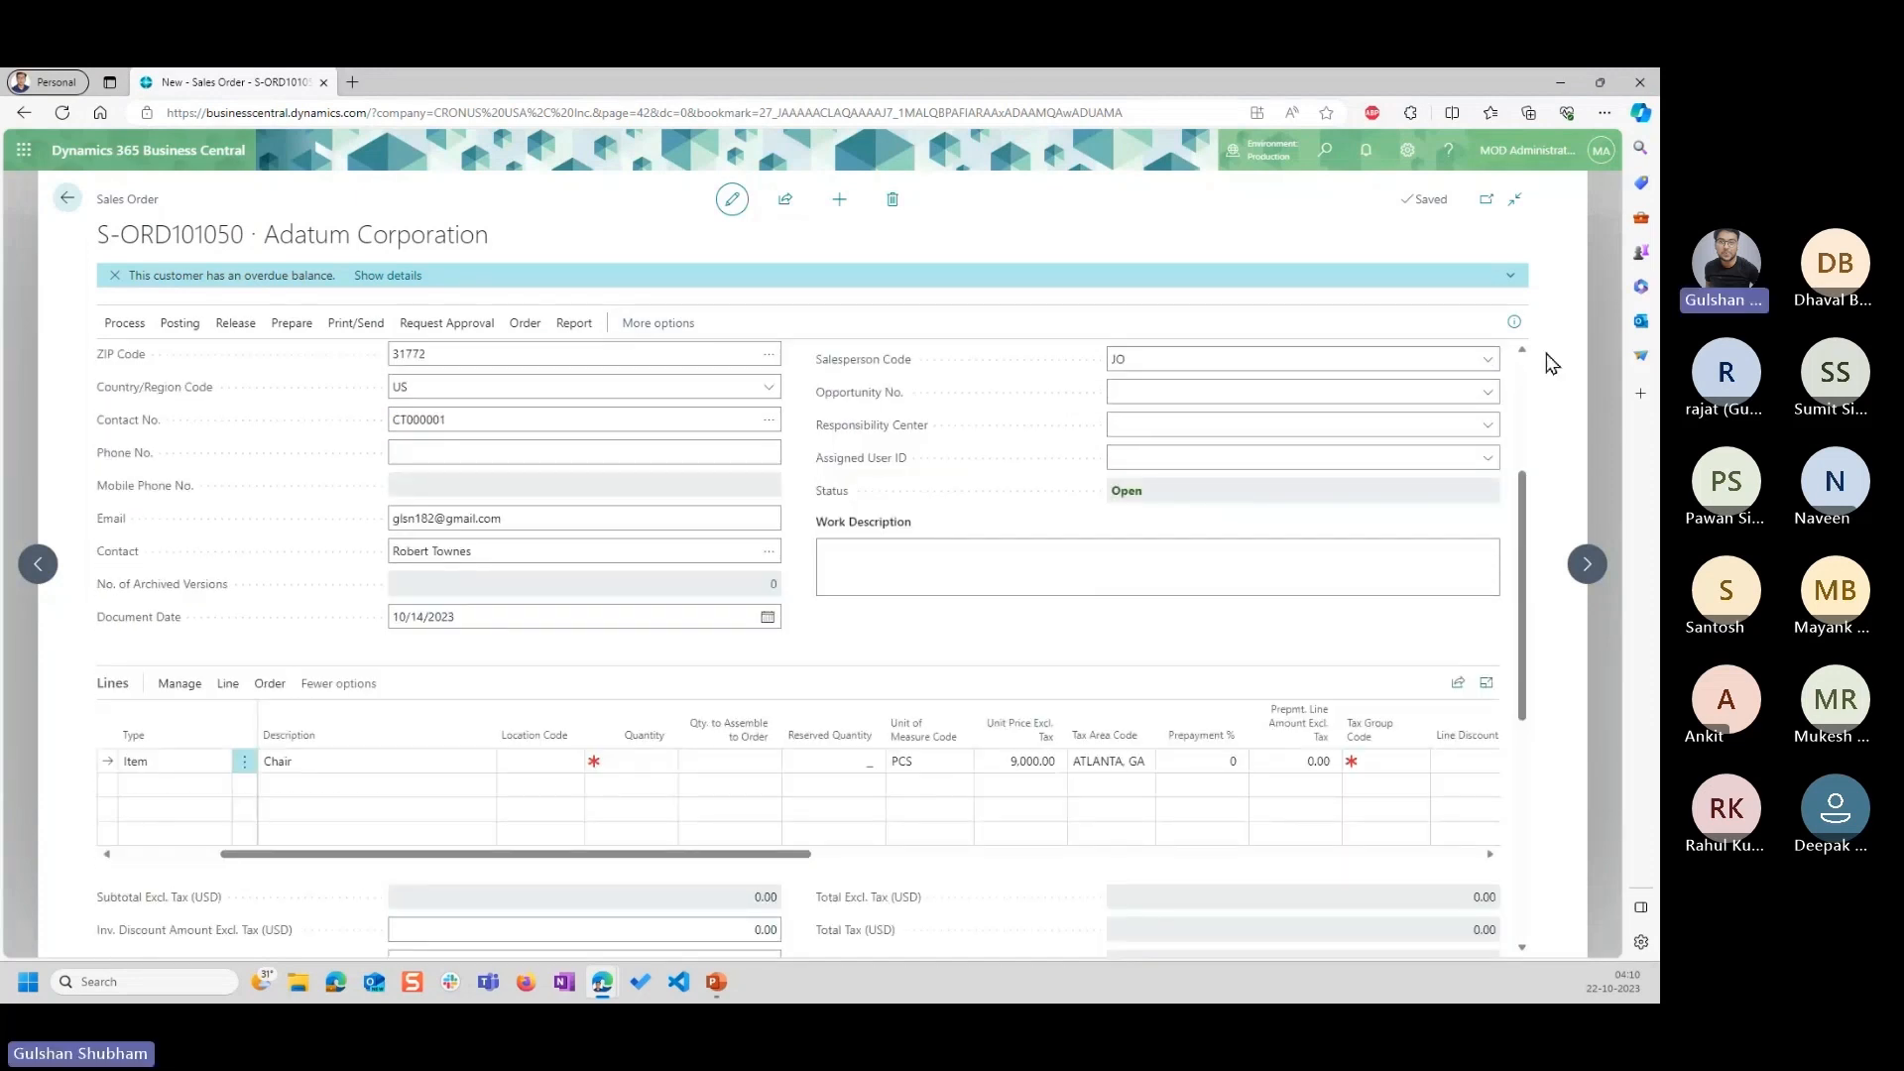
left_click_drag(234, 854, 125, 837)
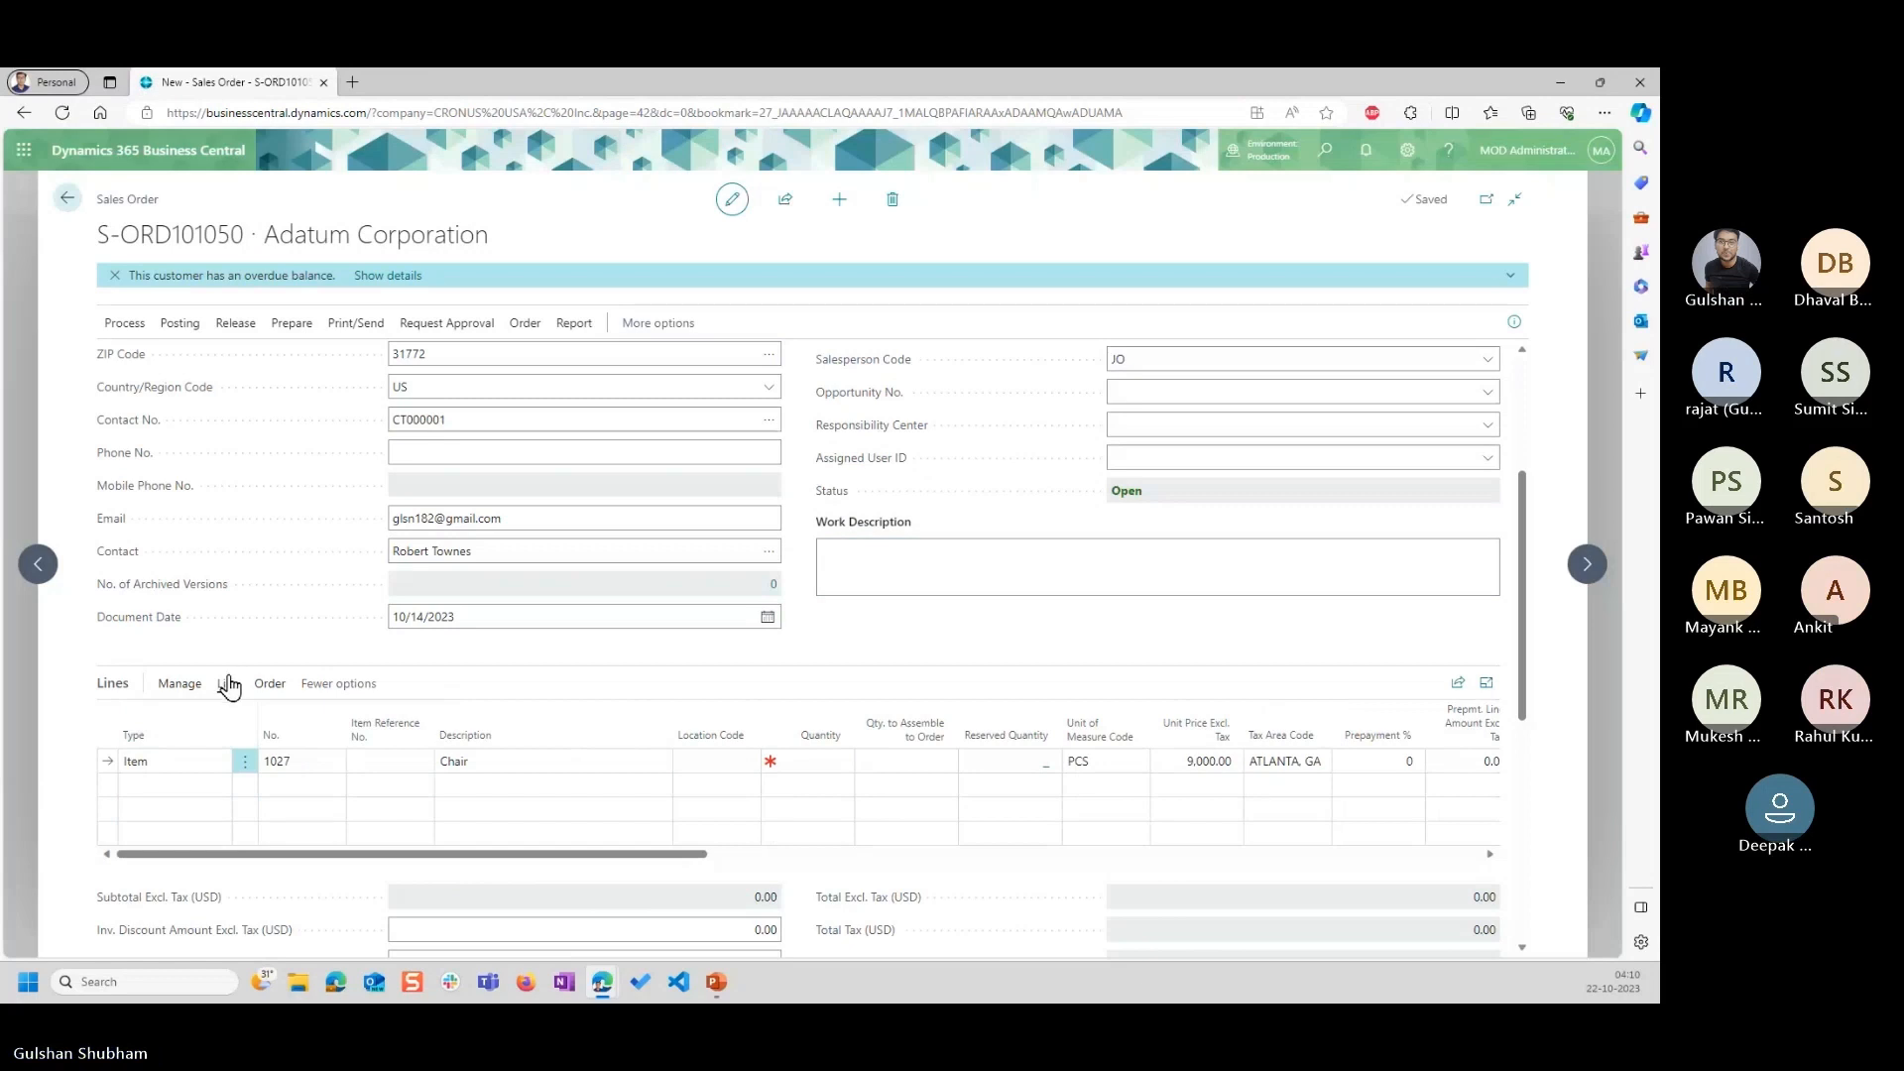
left_click(229, 684)
left_click(153, 720)
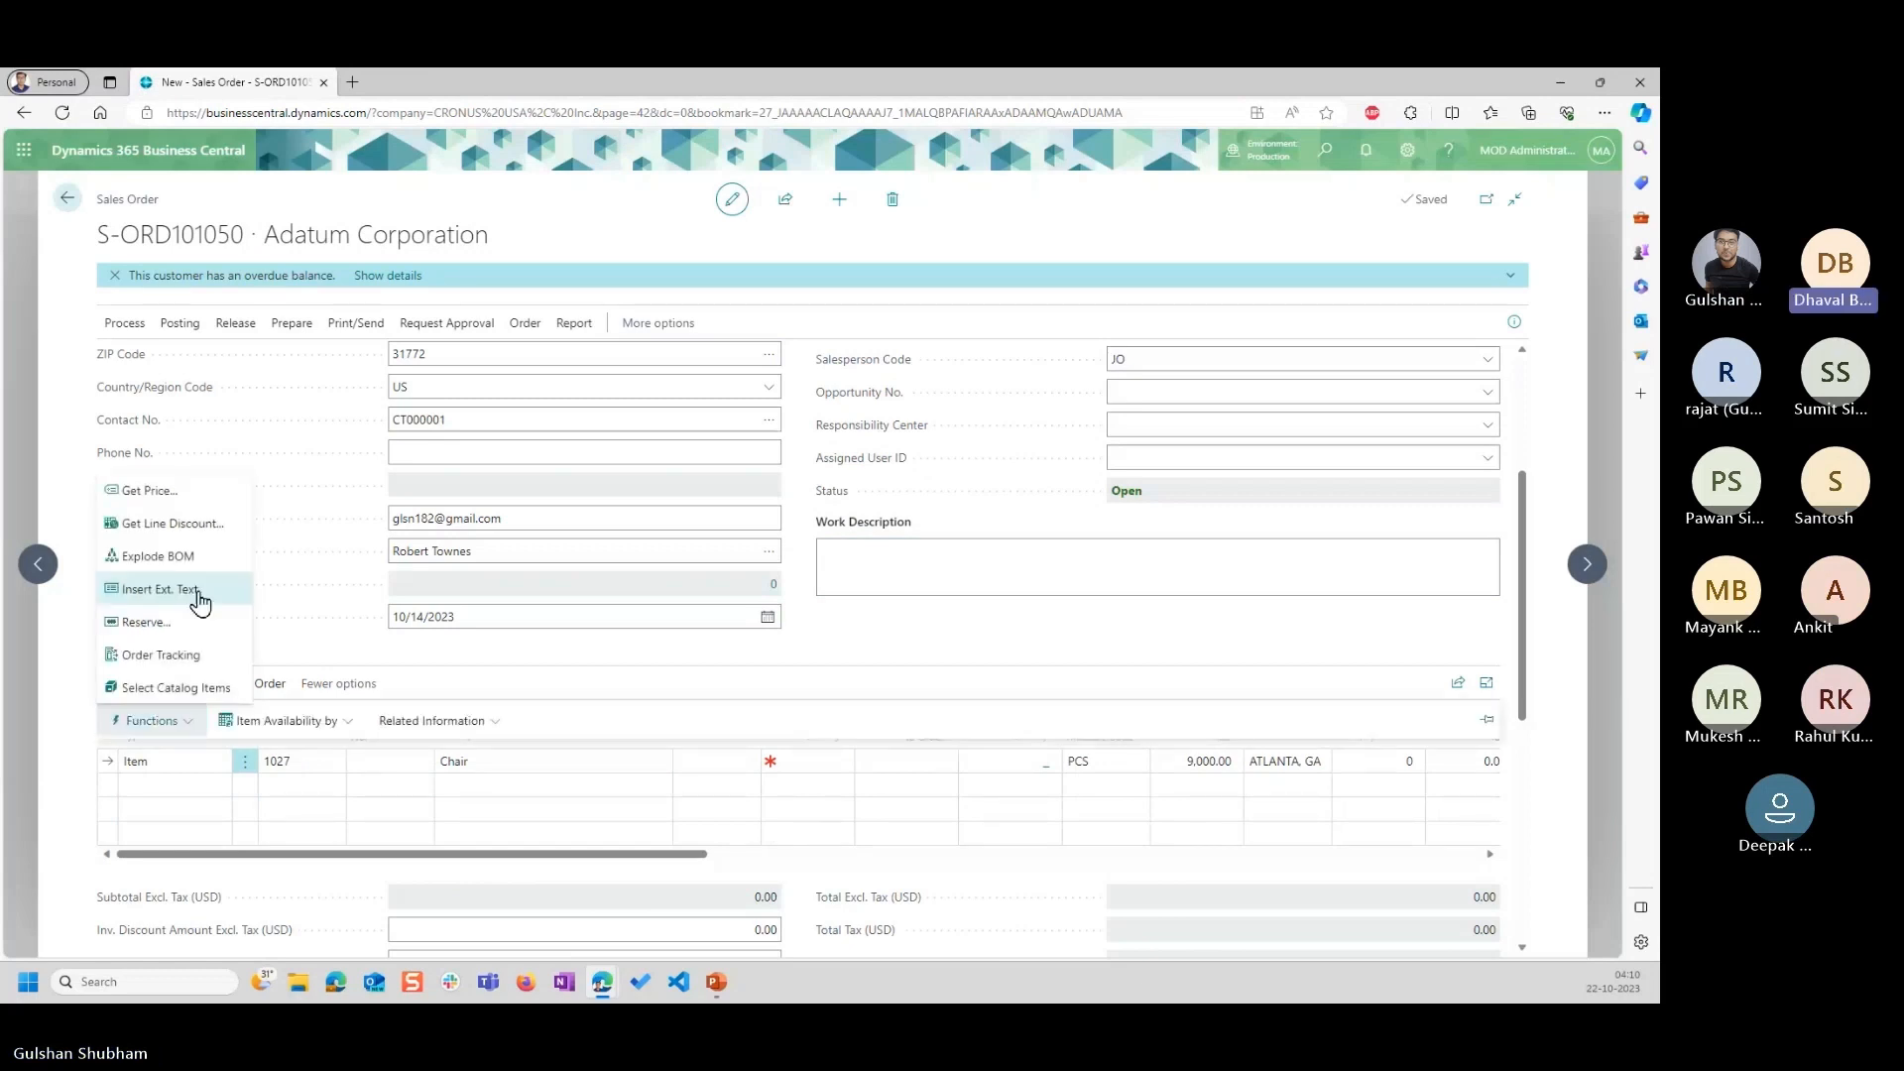
left_click(337, 607)
Set the document date of the new sales order to 11/1/2023.
scroll(570, 655, "up", 1)
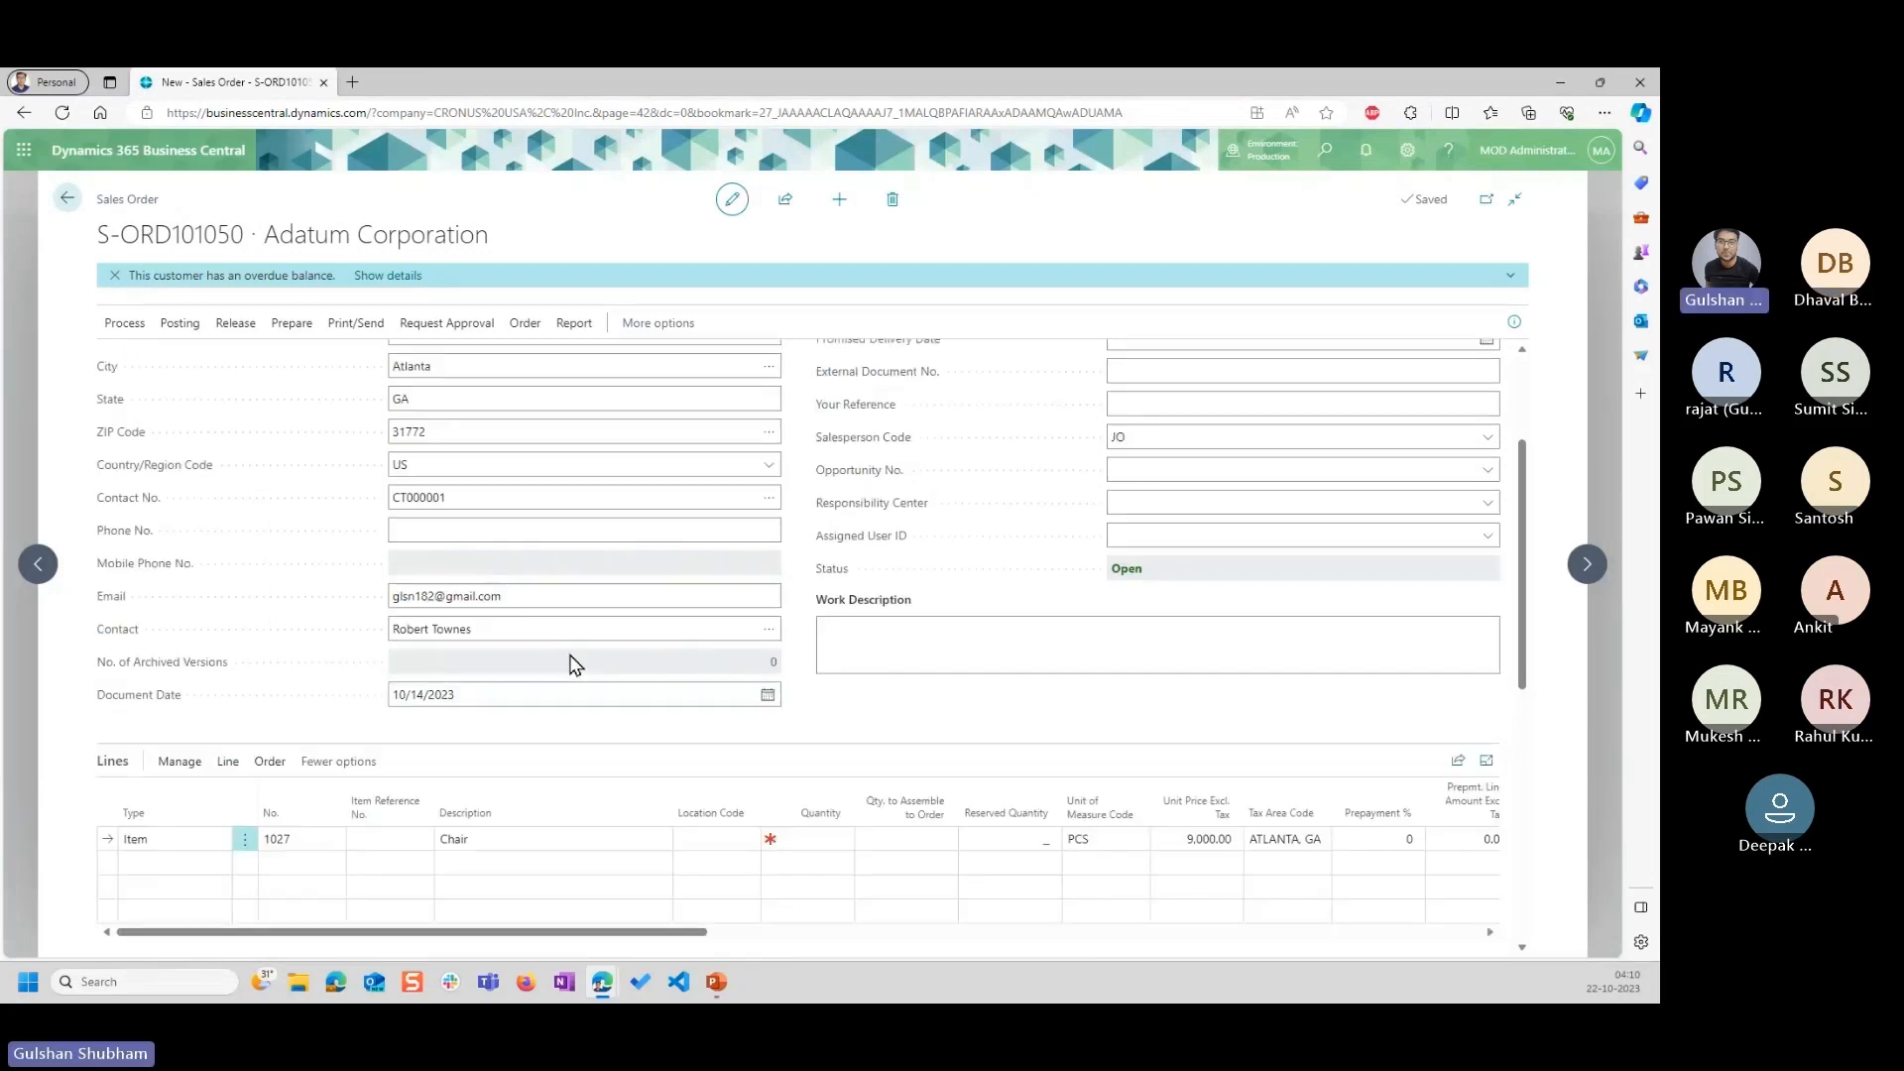
scroll(570, 662, "up", 3)
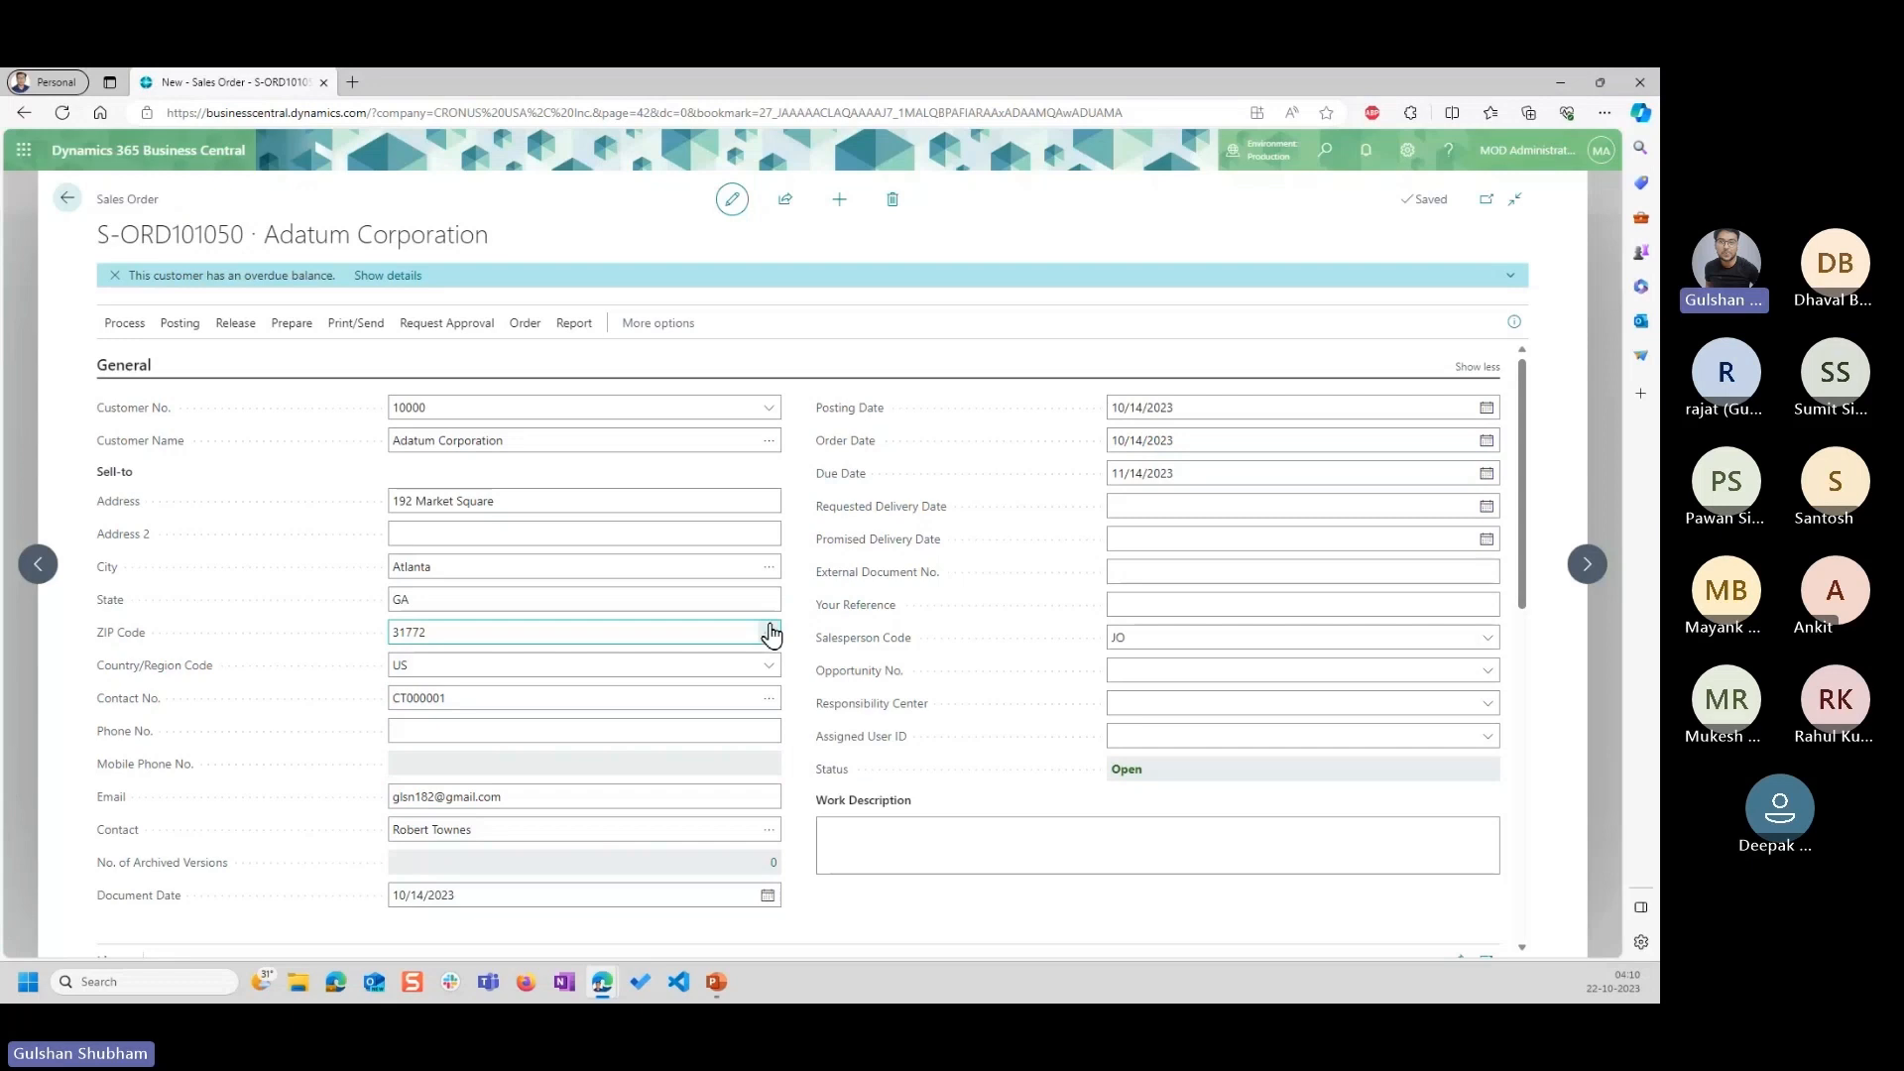
scroll(770, 631, "down", 2)
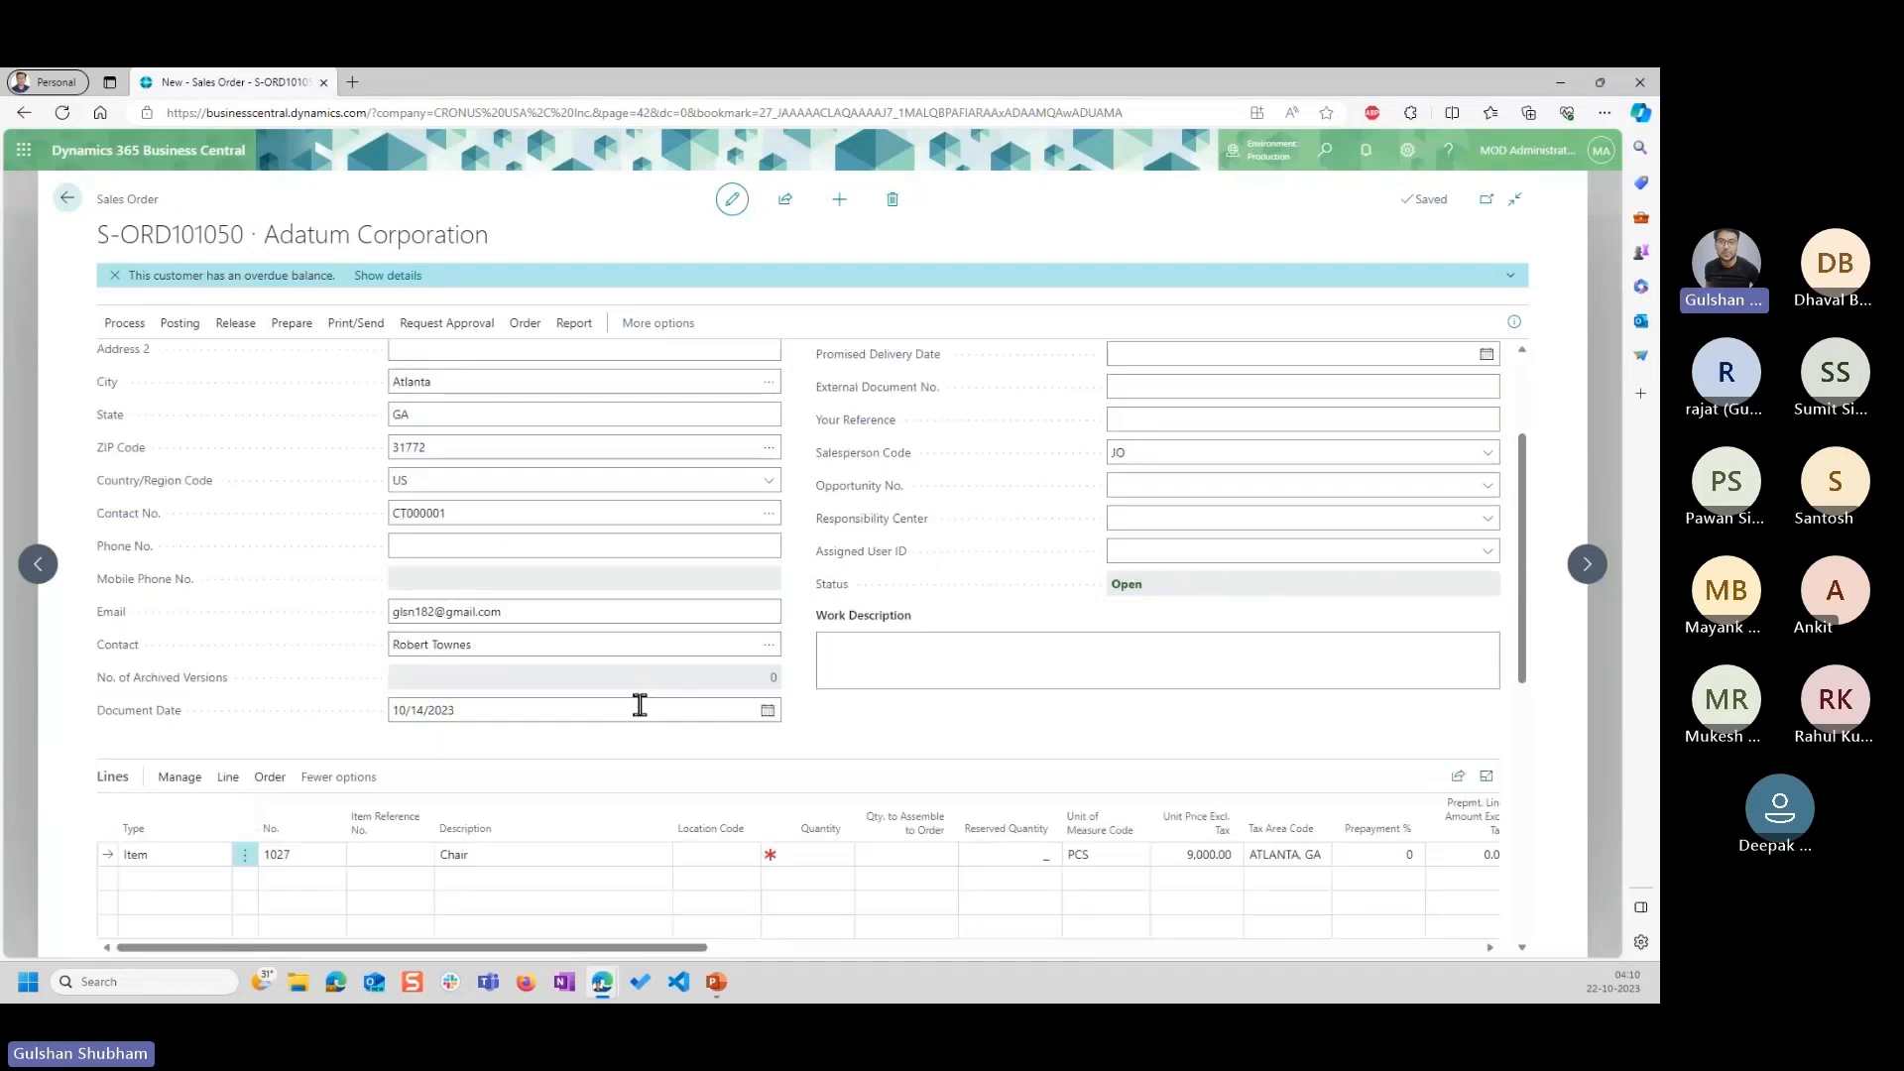
left_click(767, 712)
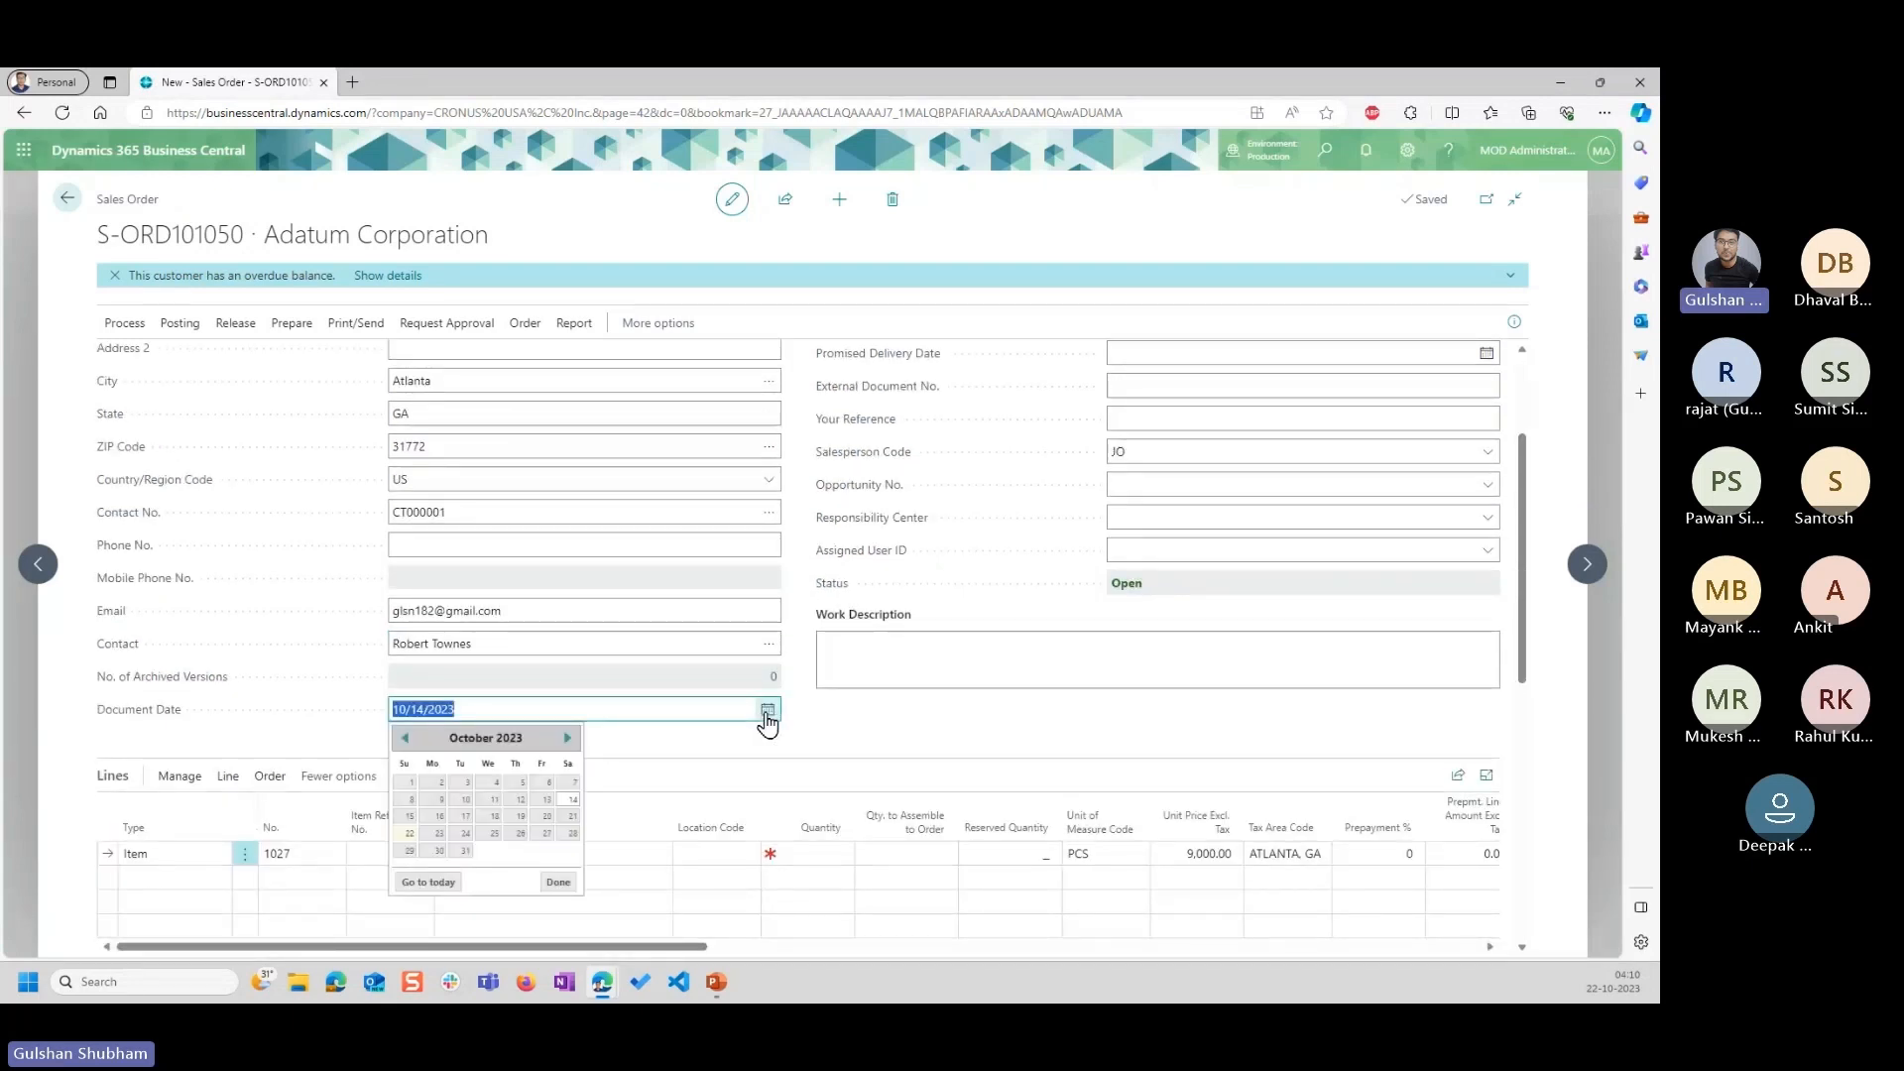
left_click(567, 737)
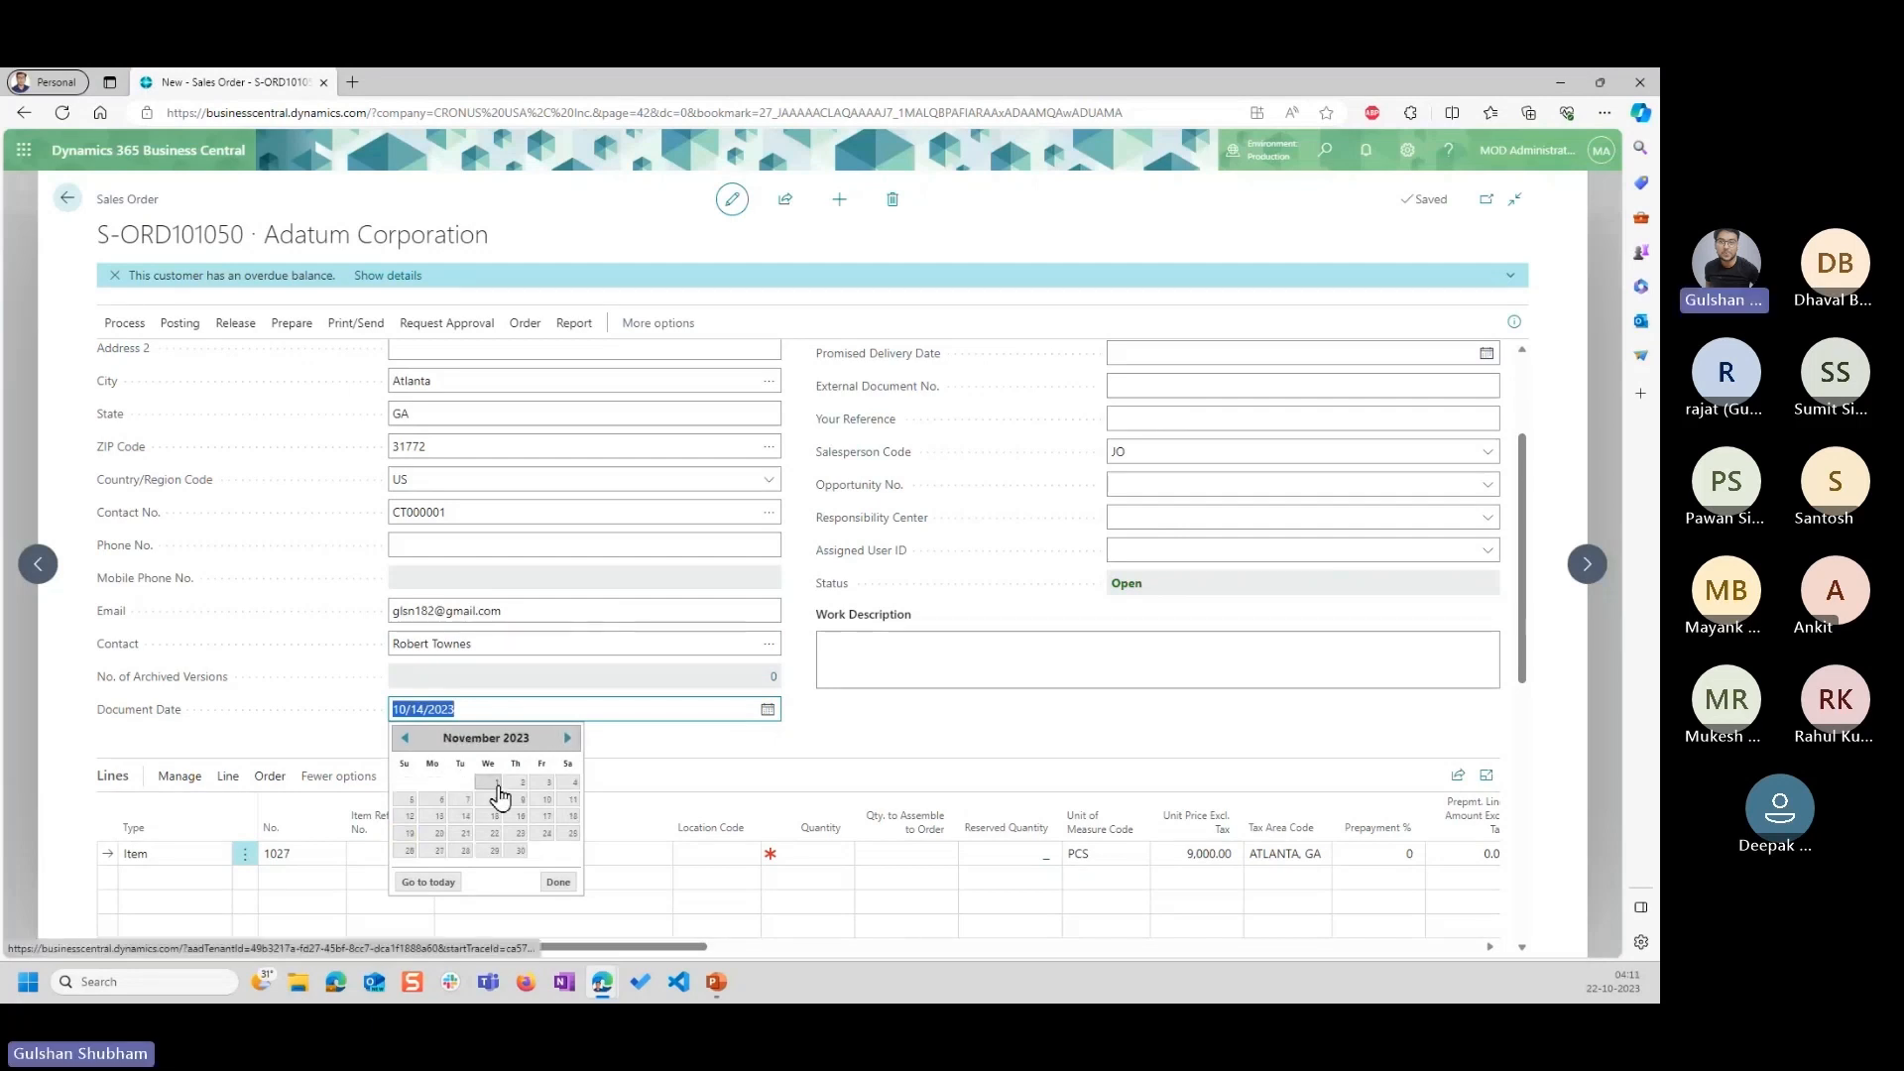
left_click(498, 786)
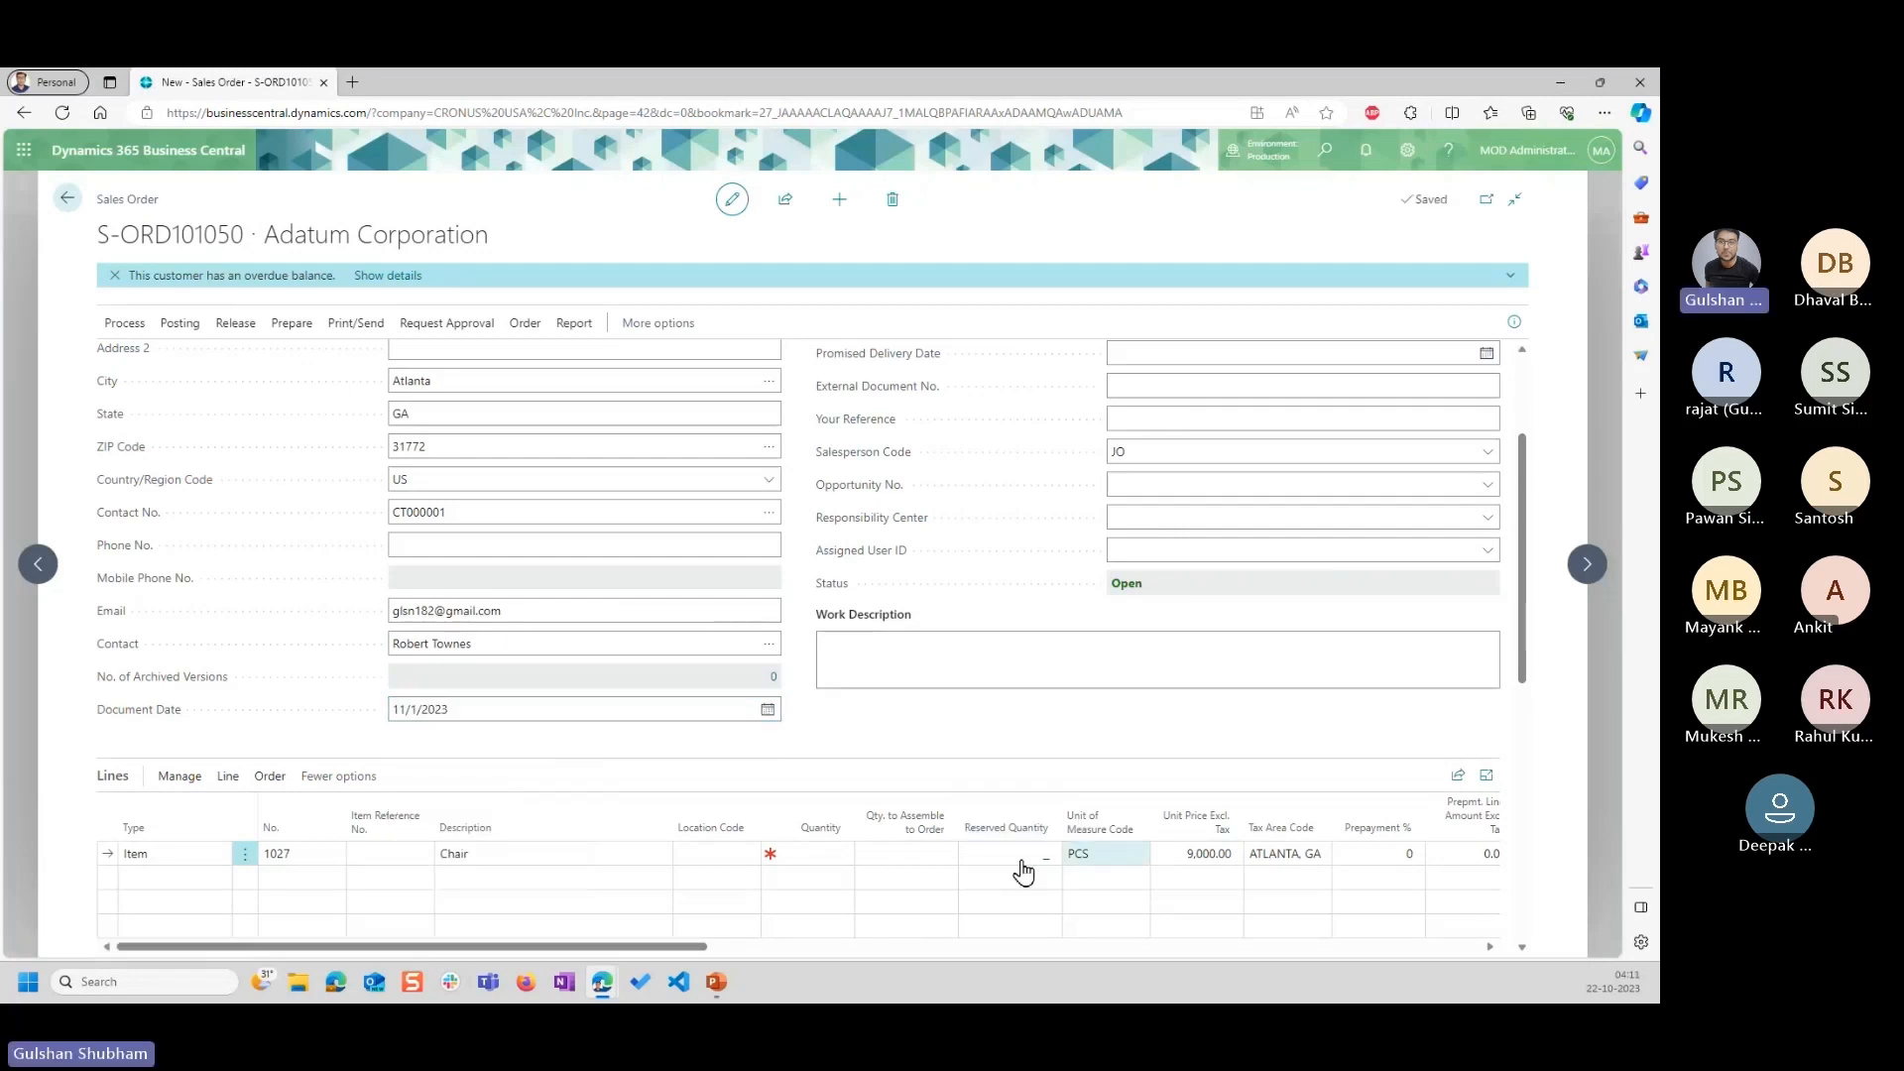
Compare the Chair line's unit price with the document, posting and order dates in the header.
left_click(807, 853)
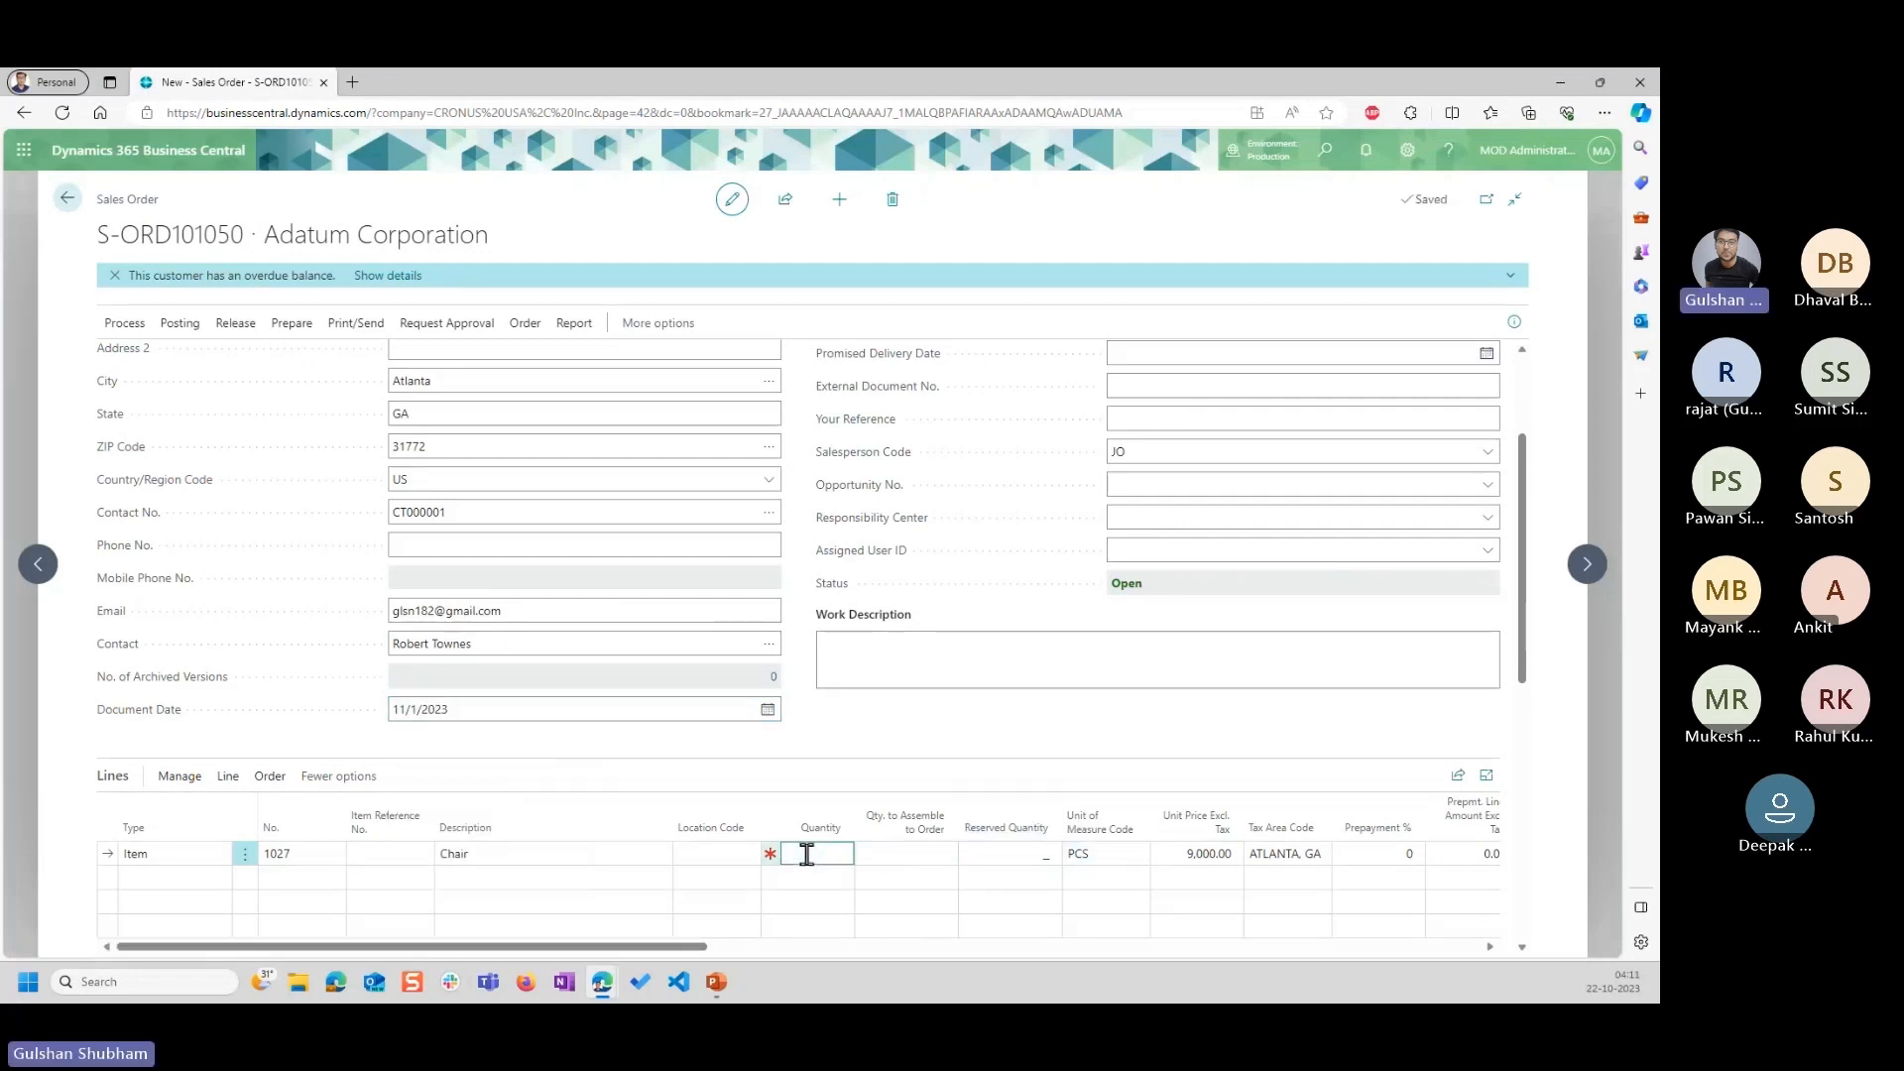
left_click(746, 746)
scroll(806, 710, "up", 1)
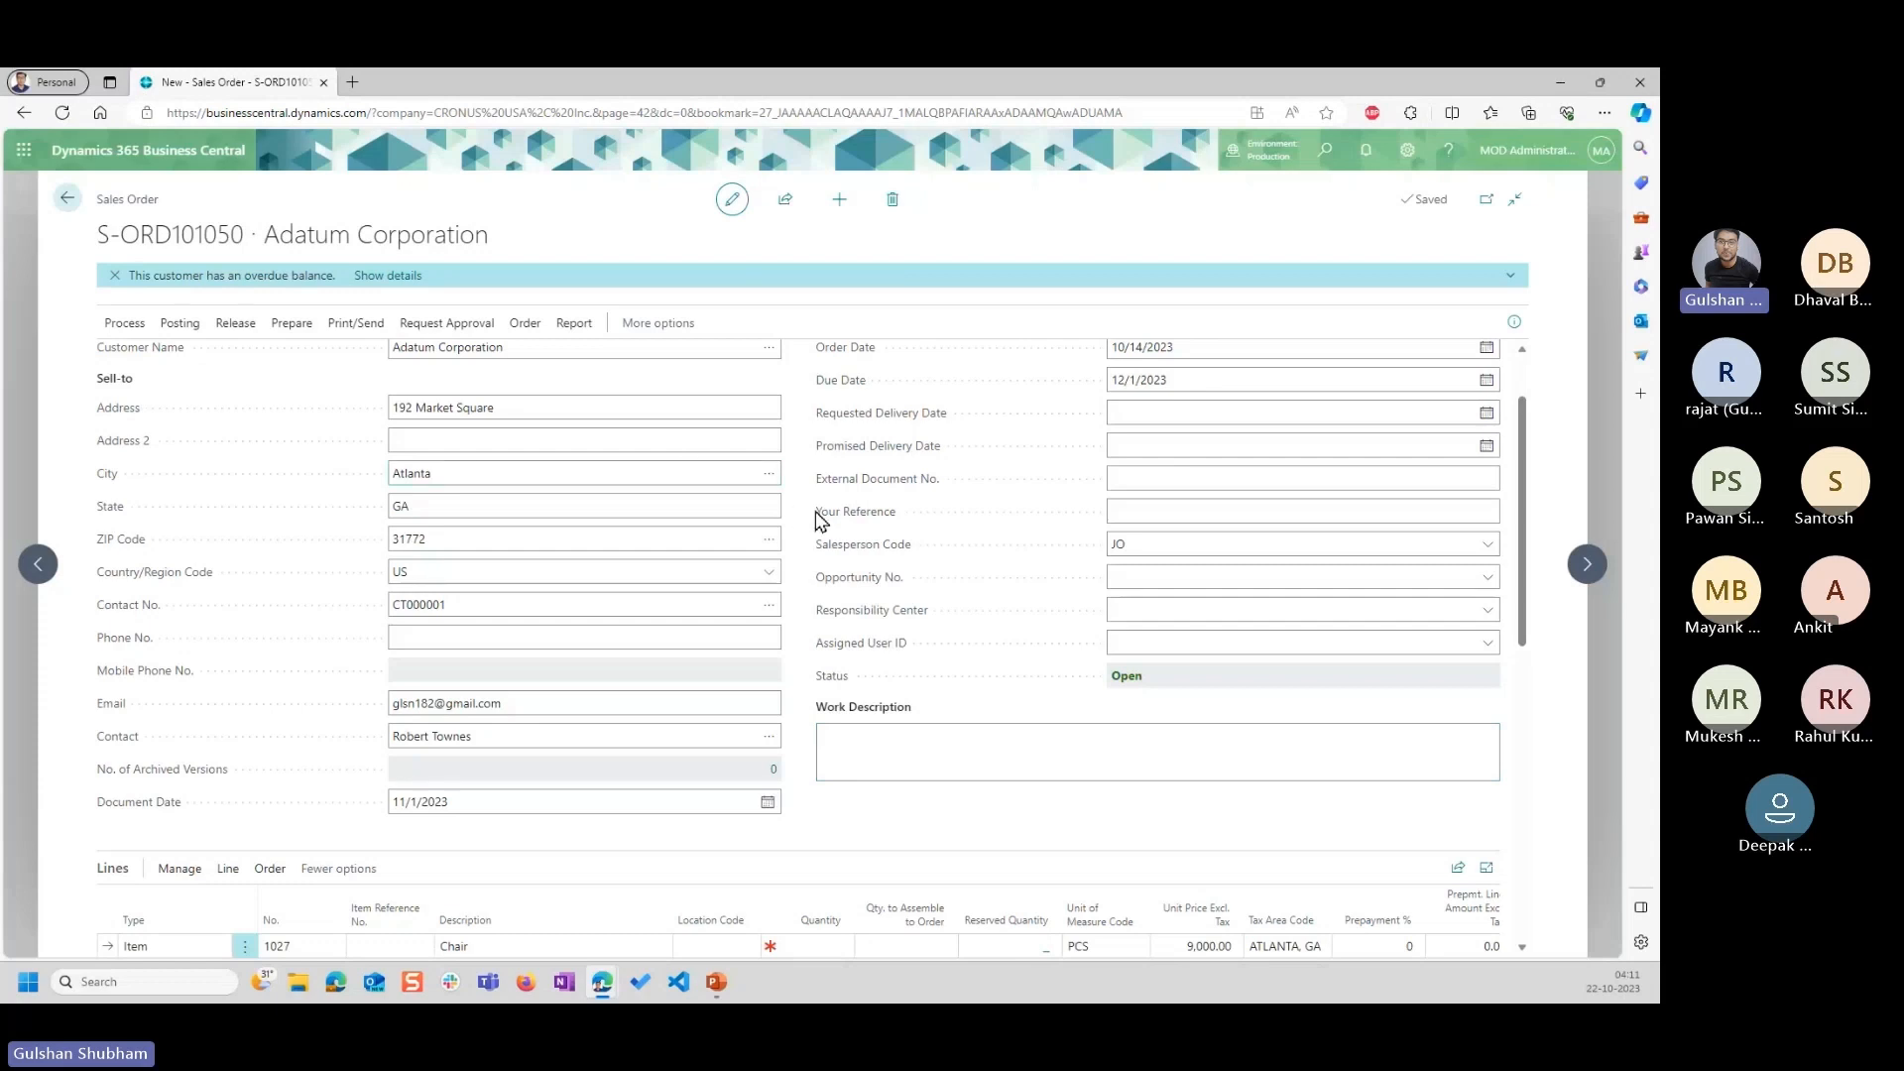
scroll(858, 488, "up", 2)
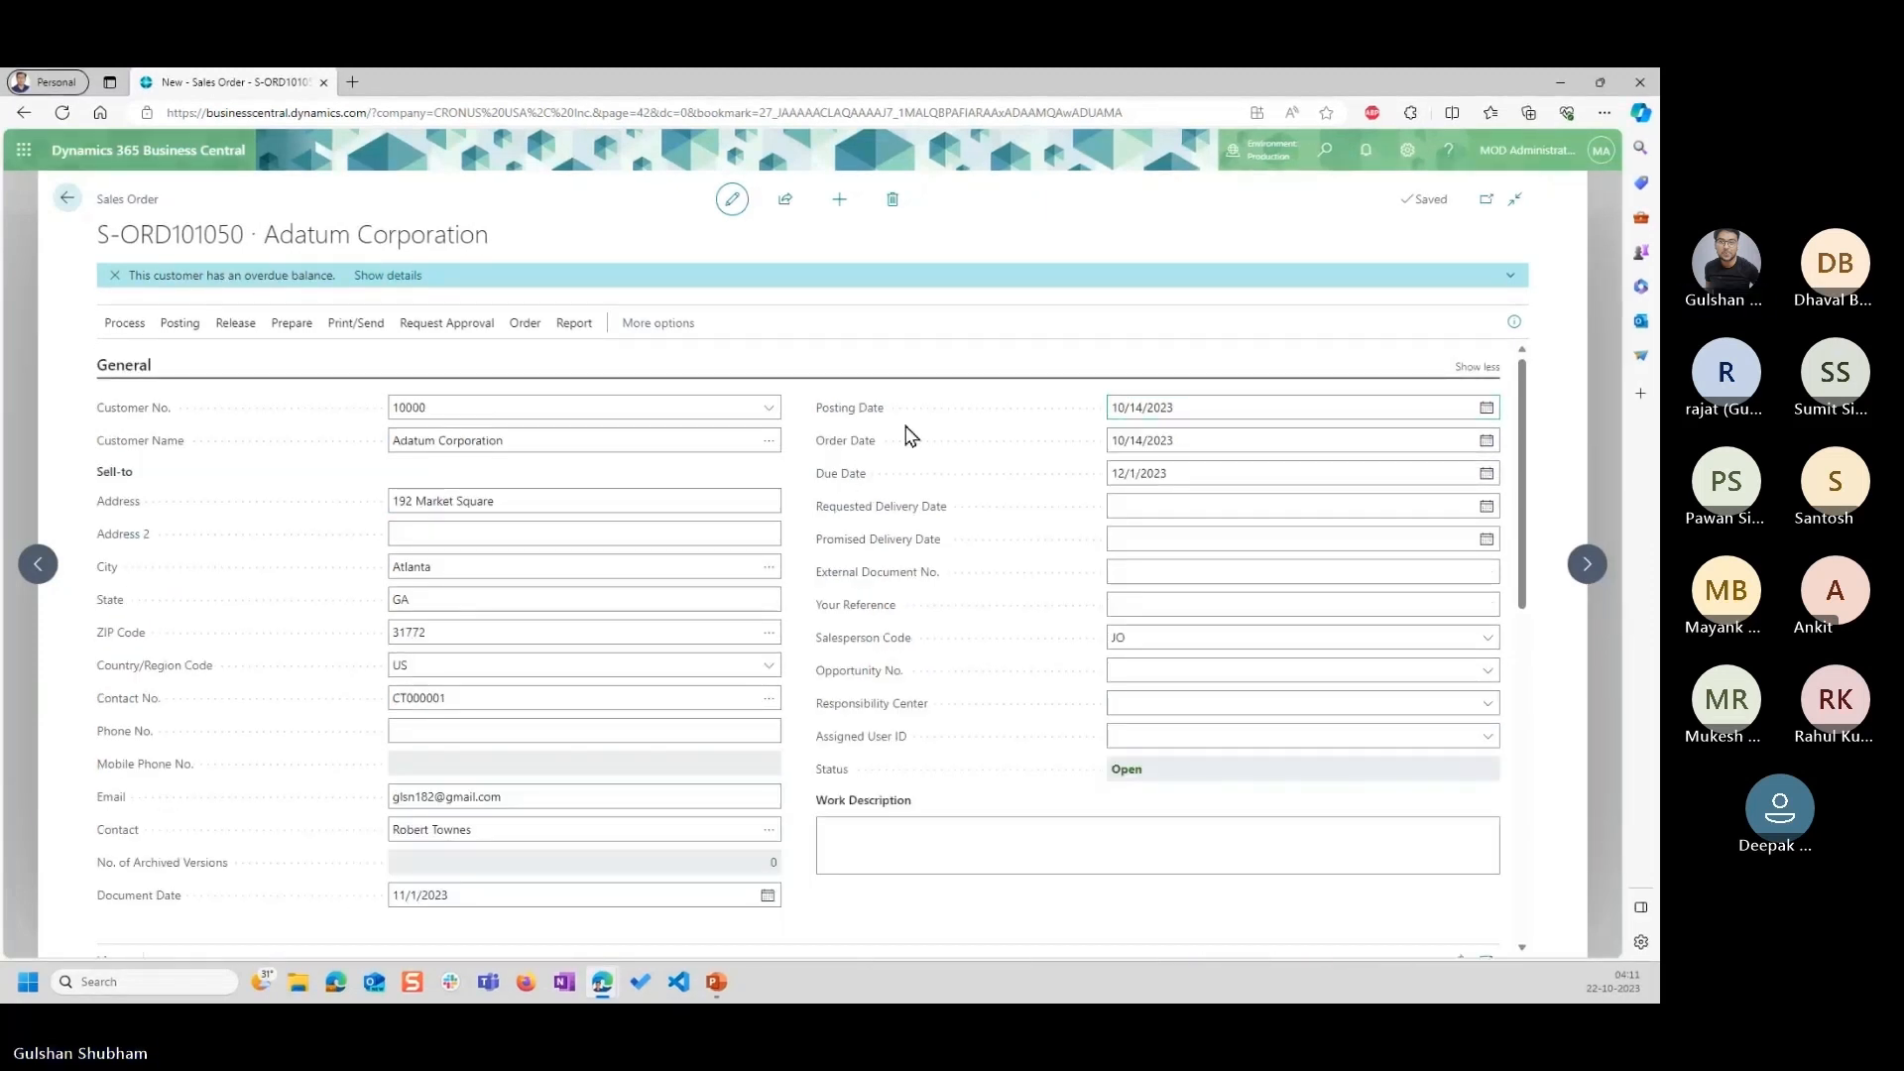
scroll(519, 688, "down", 4)
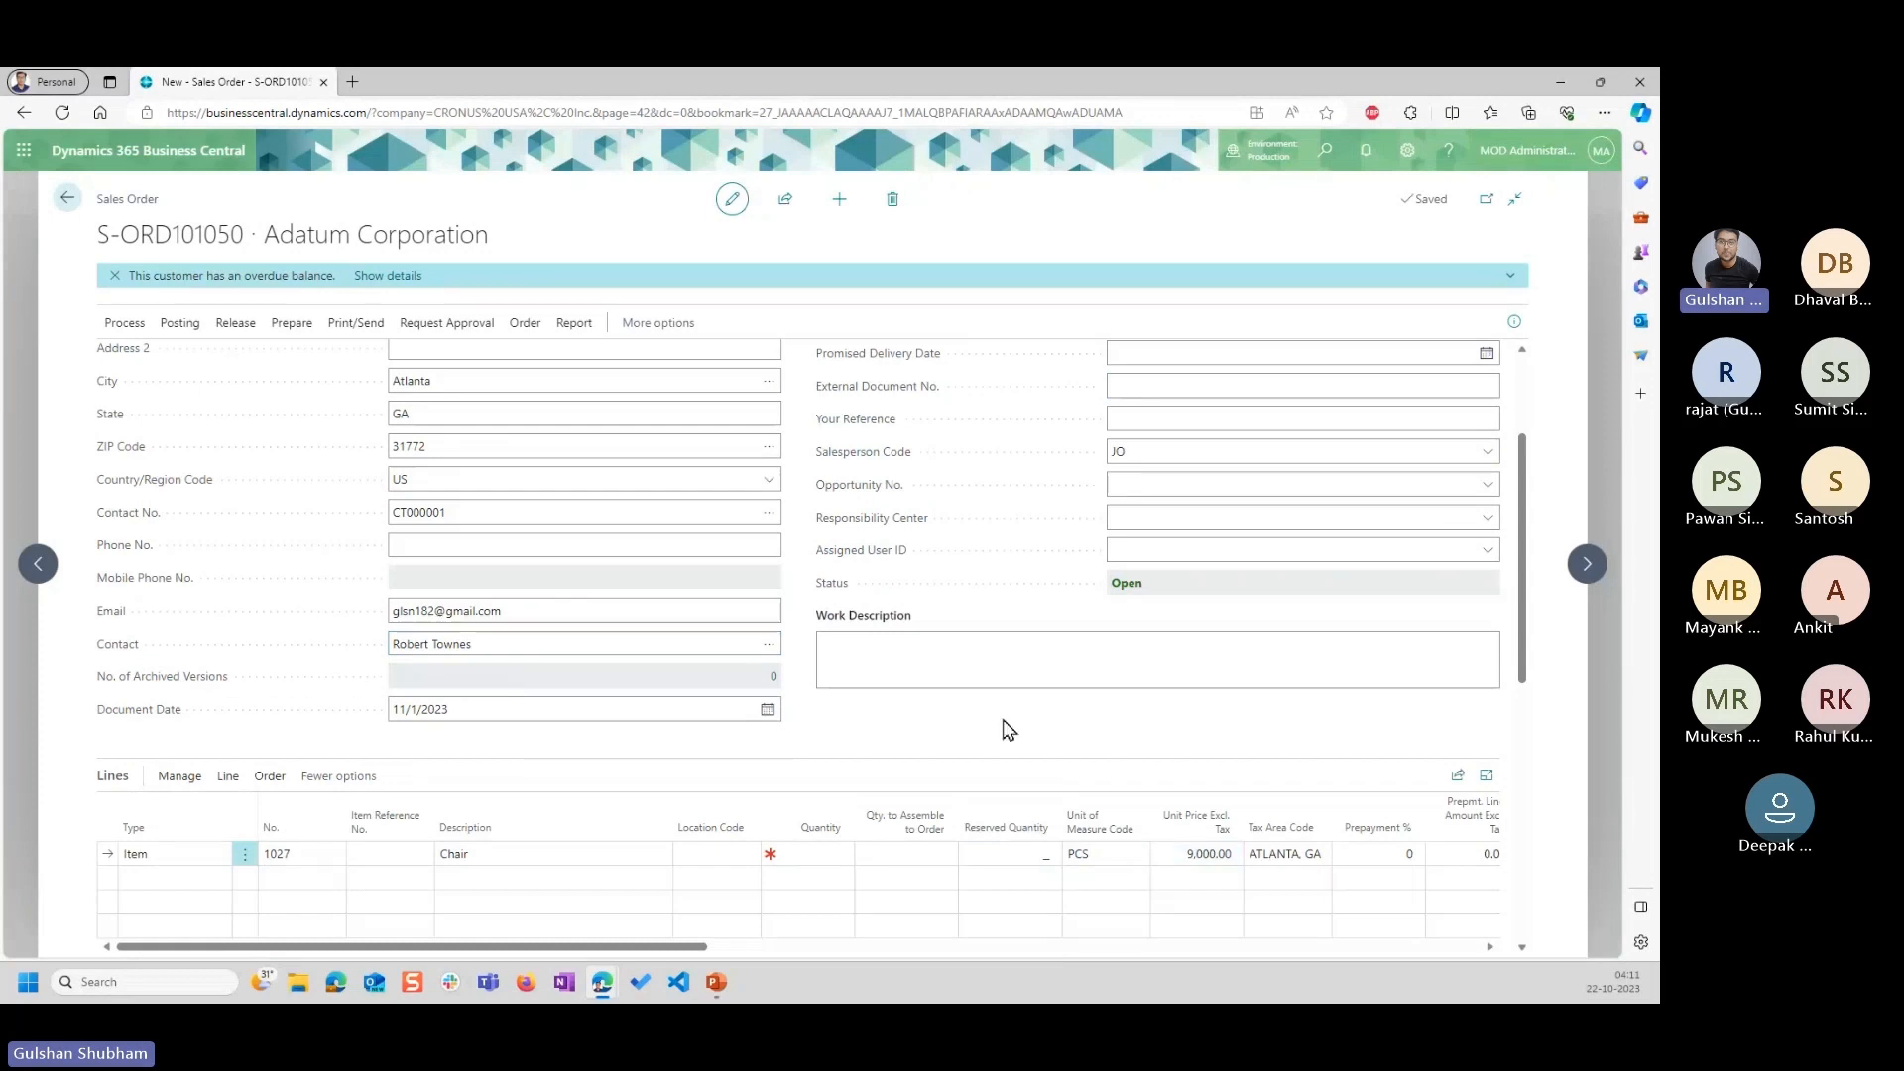
scroll(1008, 728, "up", 4)
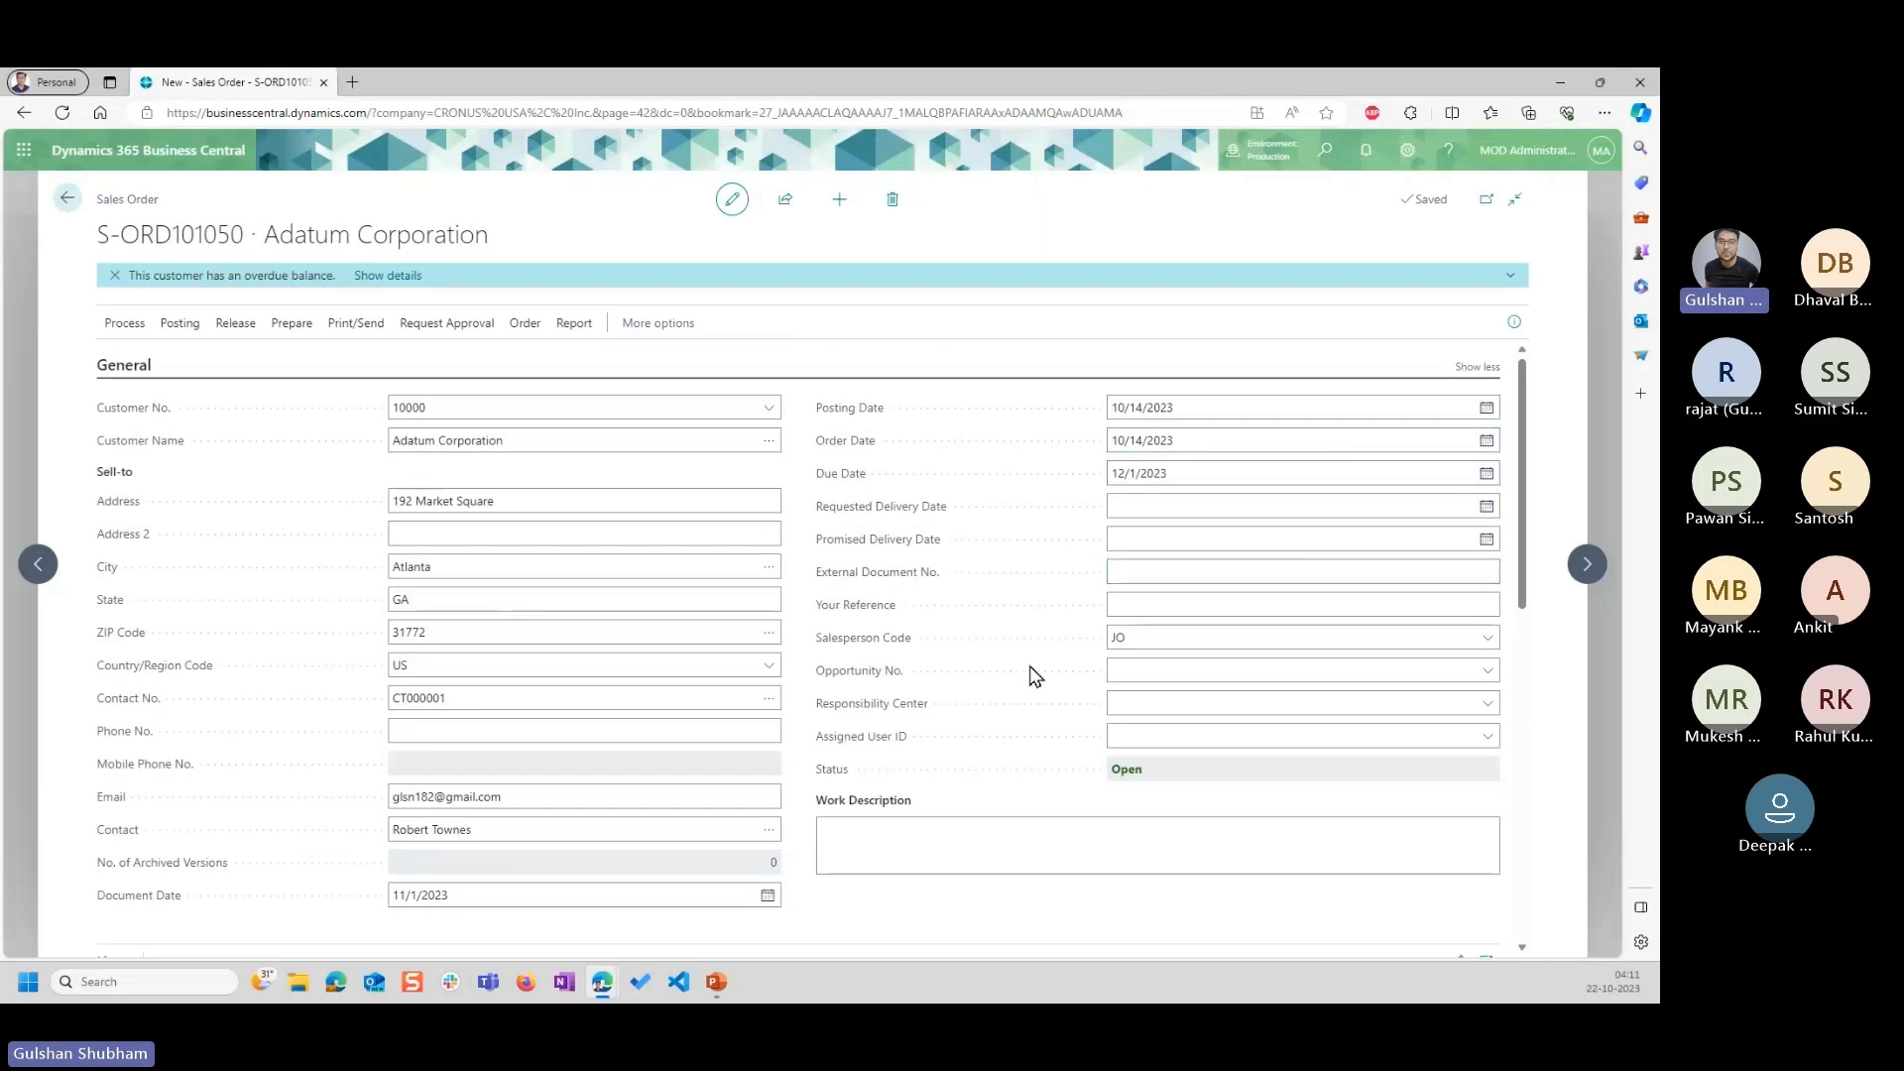
scroll(1028, 671, "down", 5)
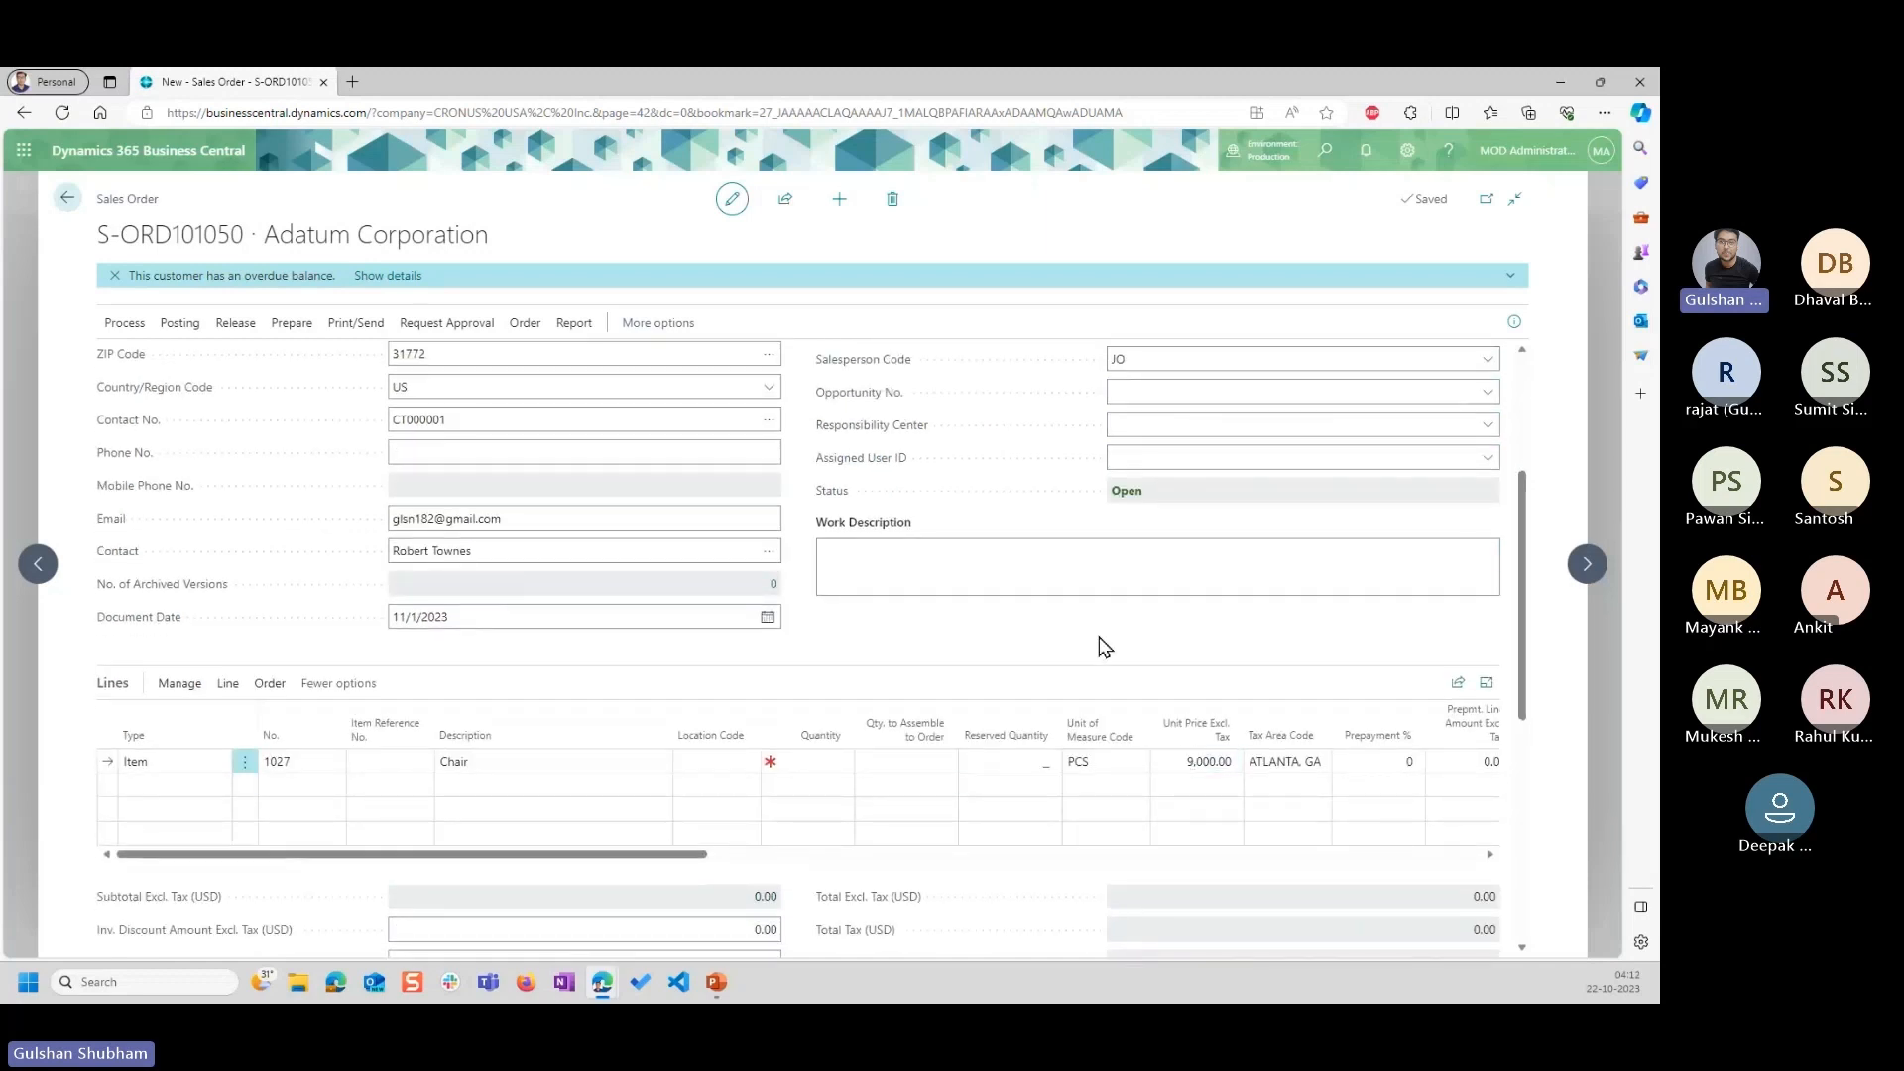
scroll(1091, 673, "up", 2)
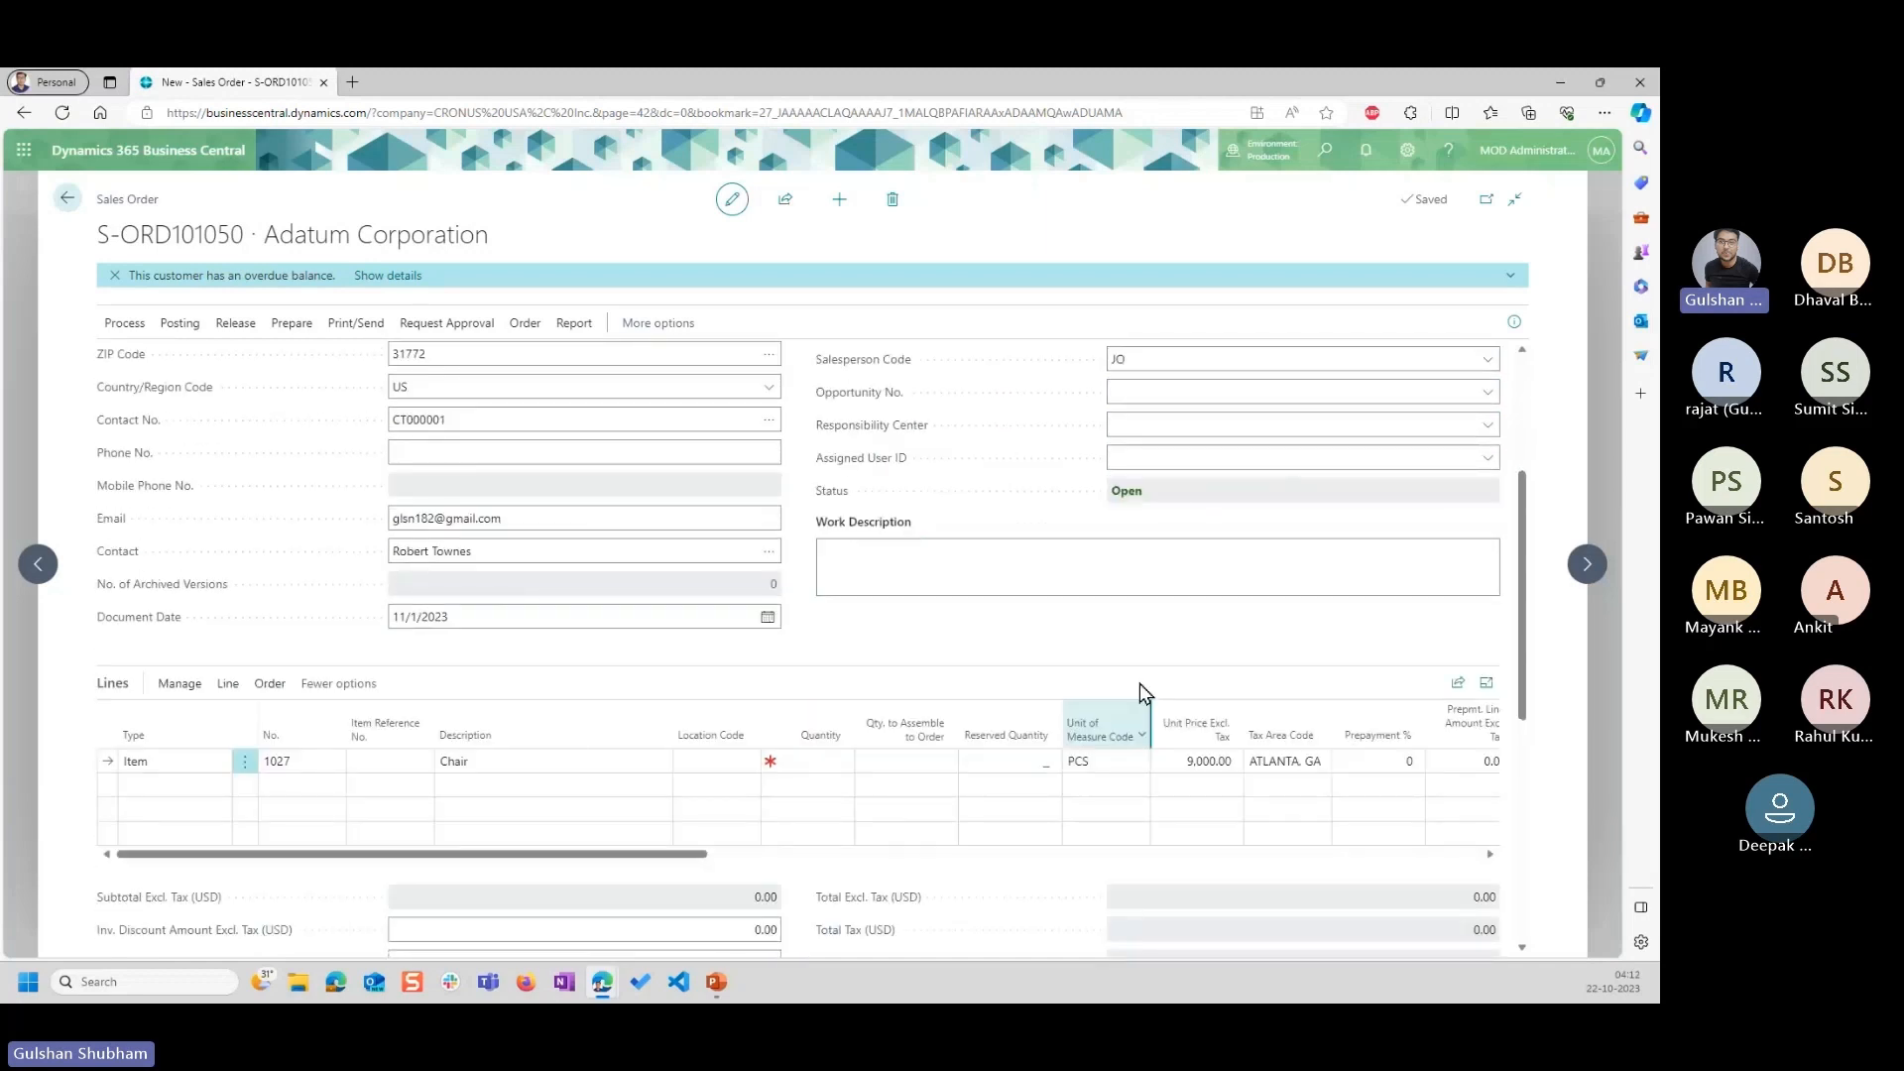
Set the posting date of the new sales order to 11/1/2023.
scroll(1132, 669, "up", 4)
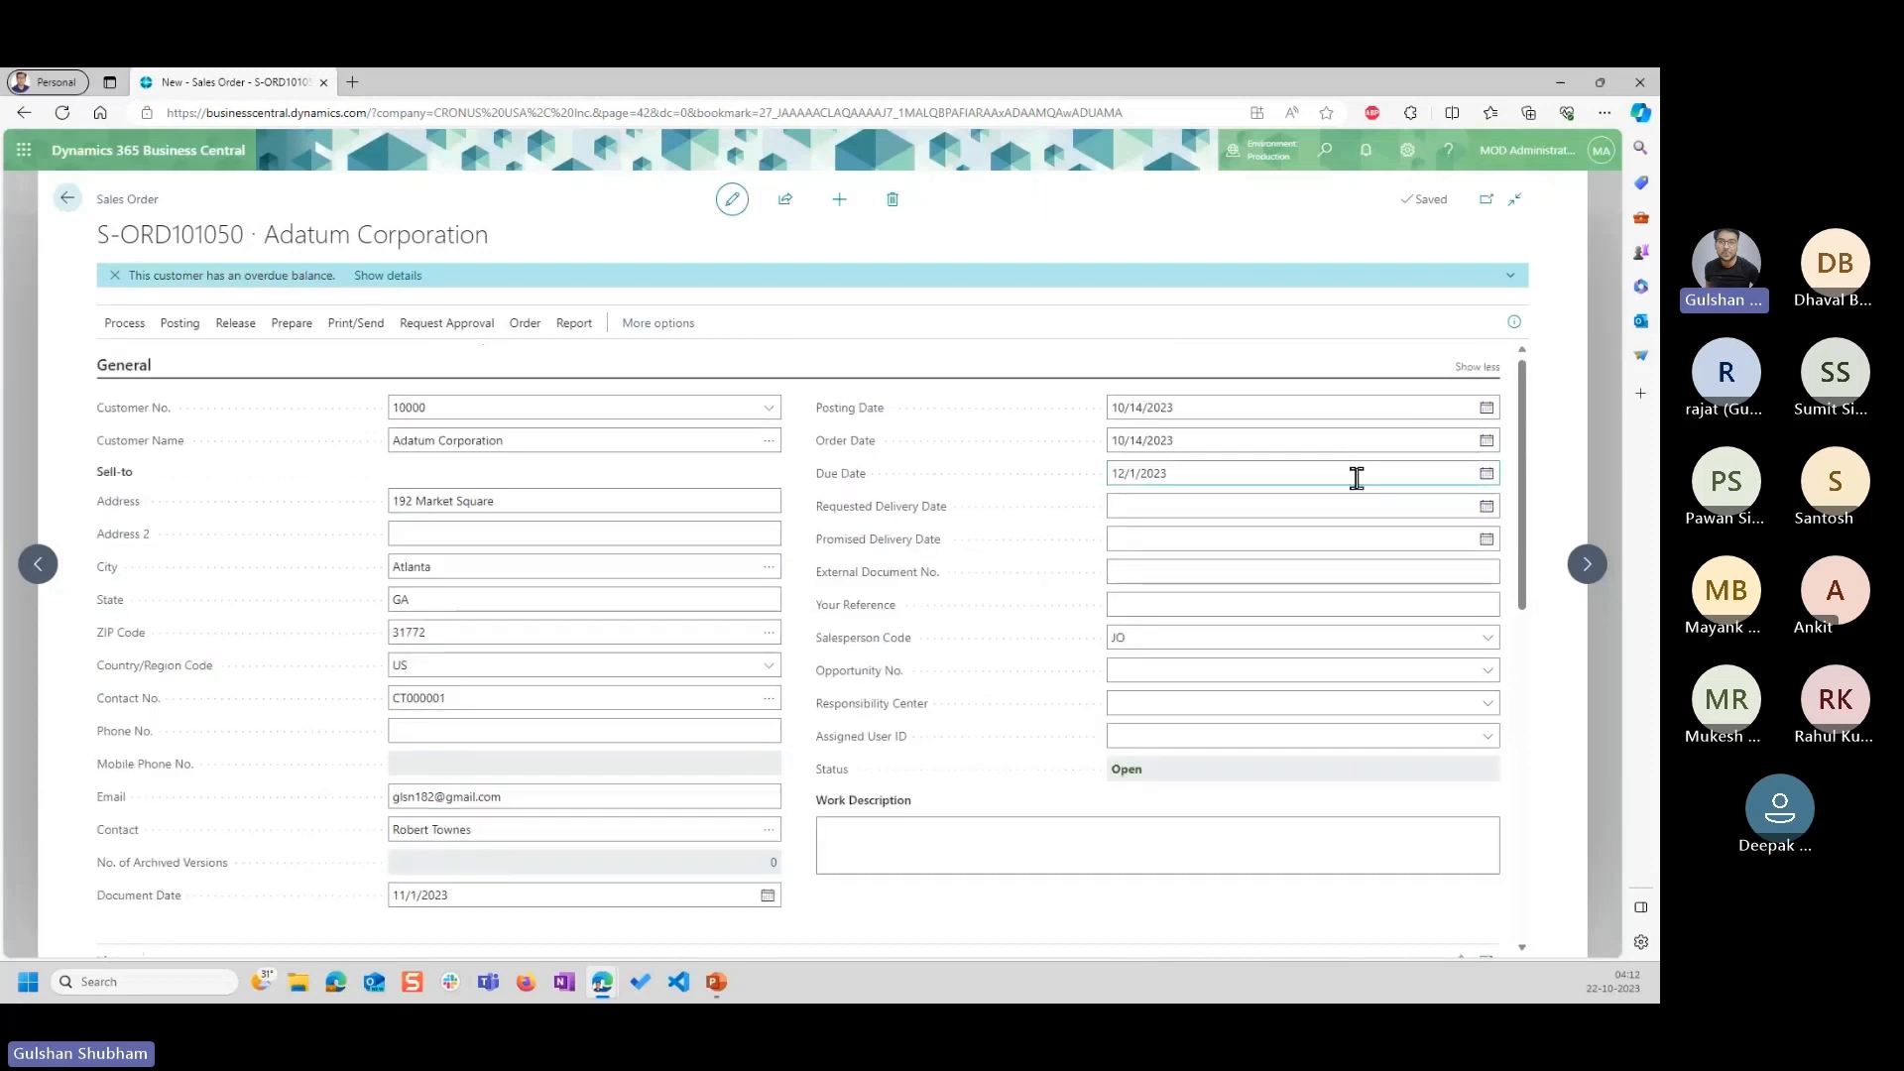
left_click(1488, 410)
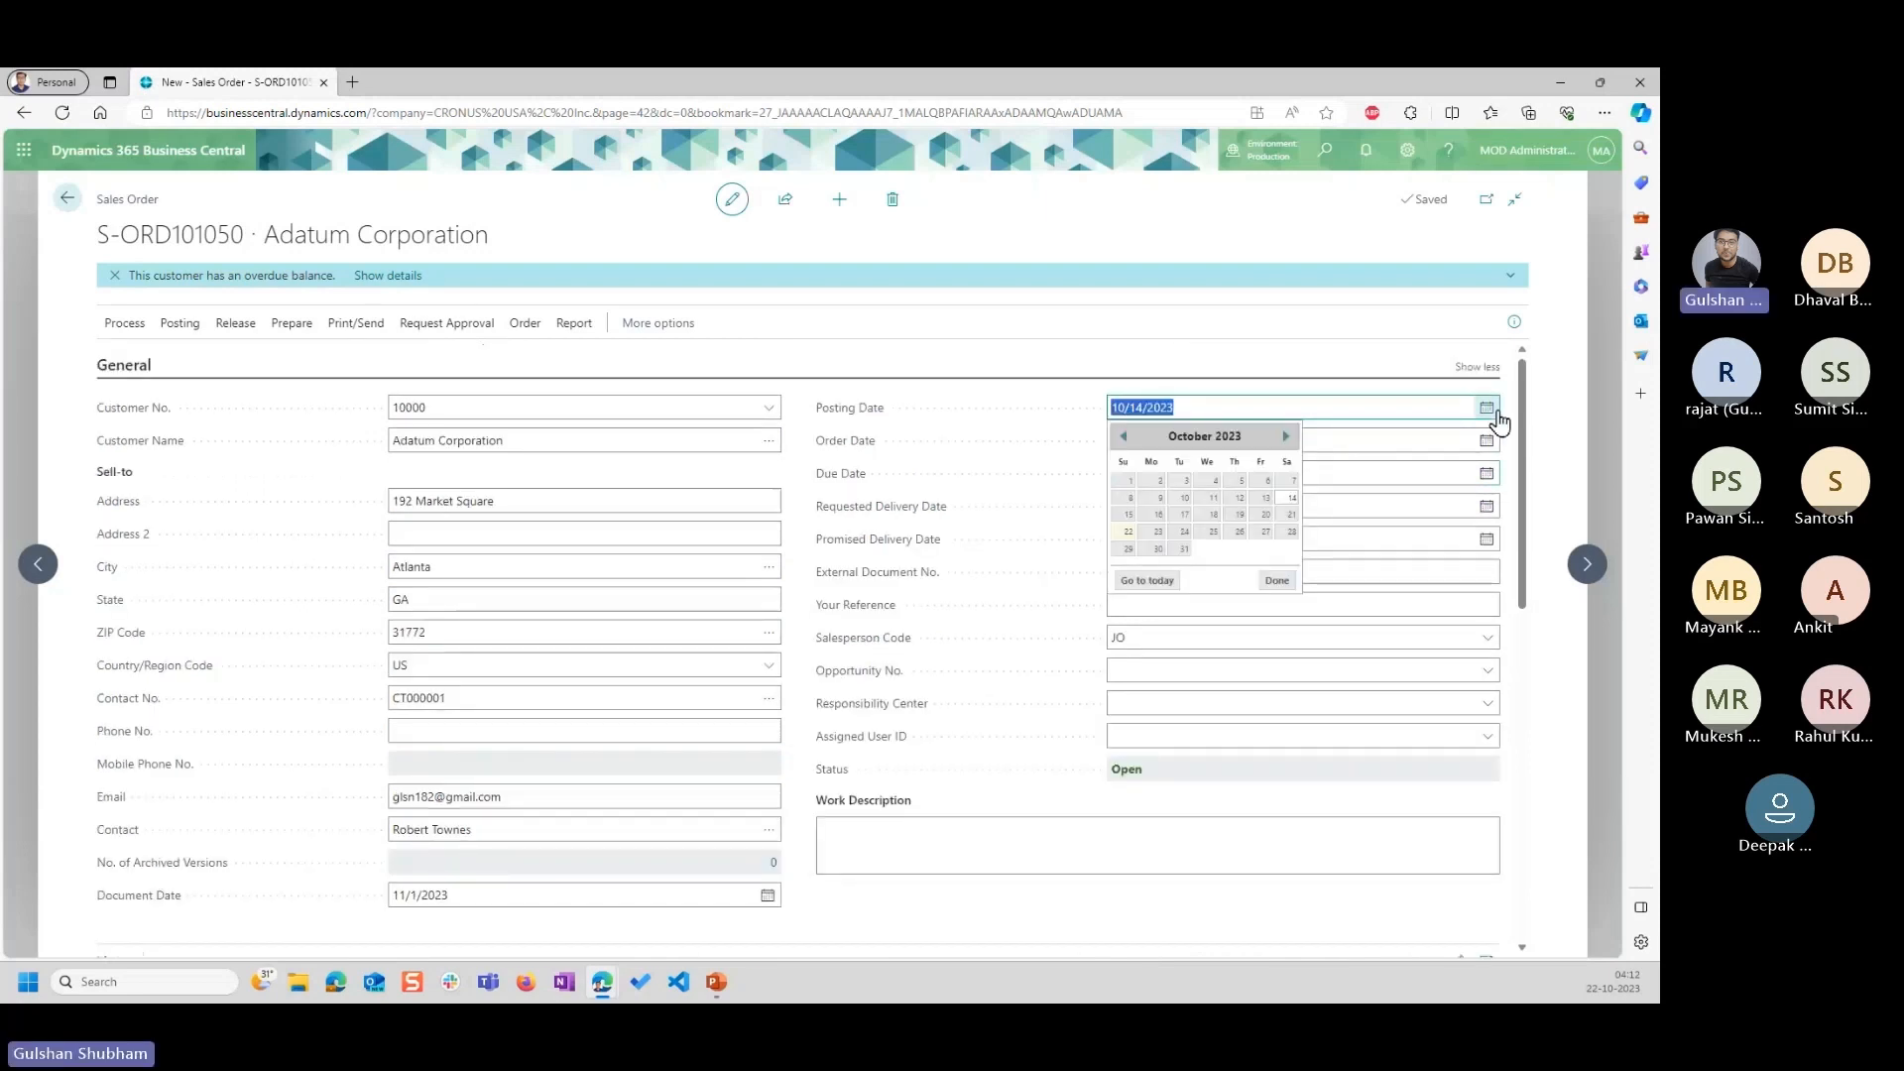
left_click(1287, 438)
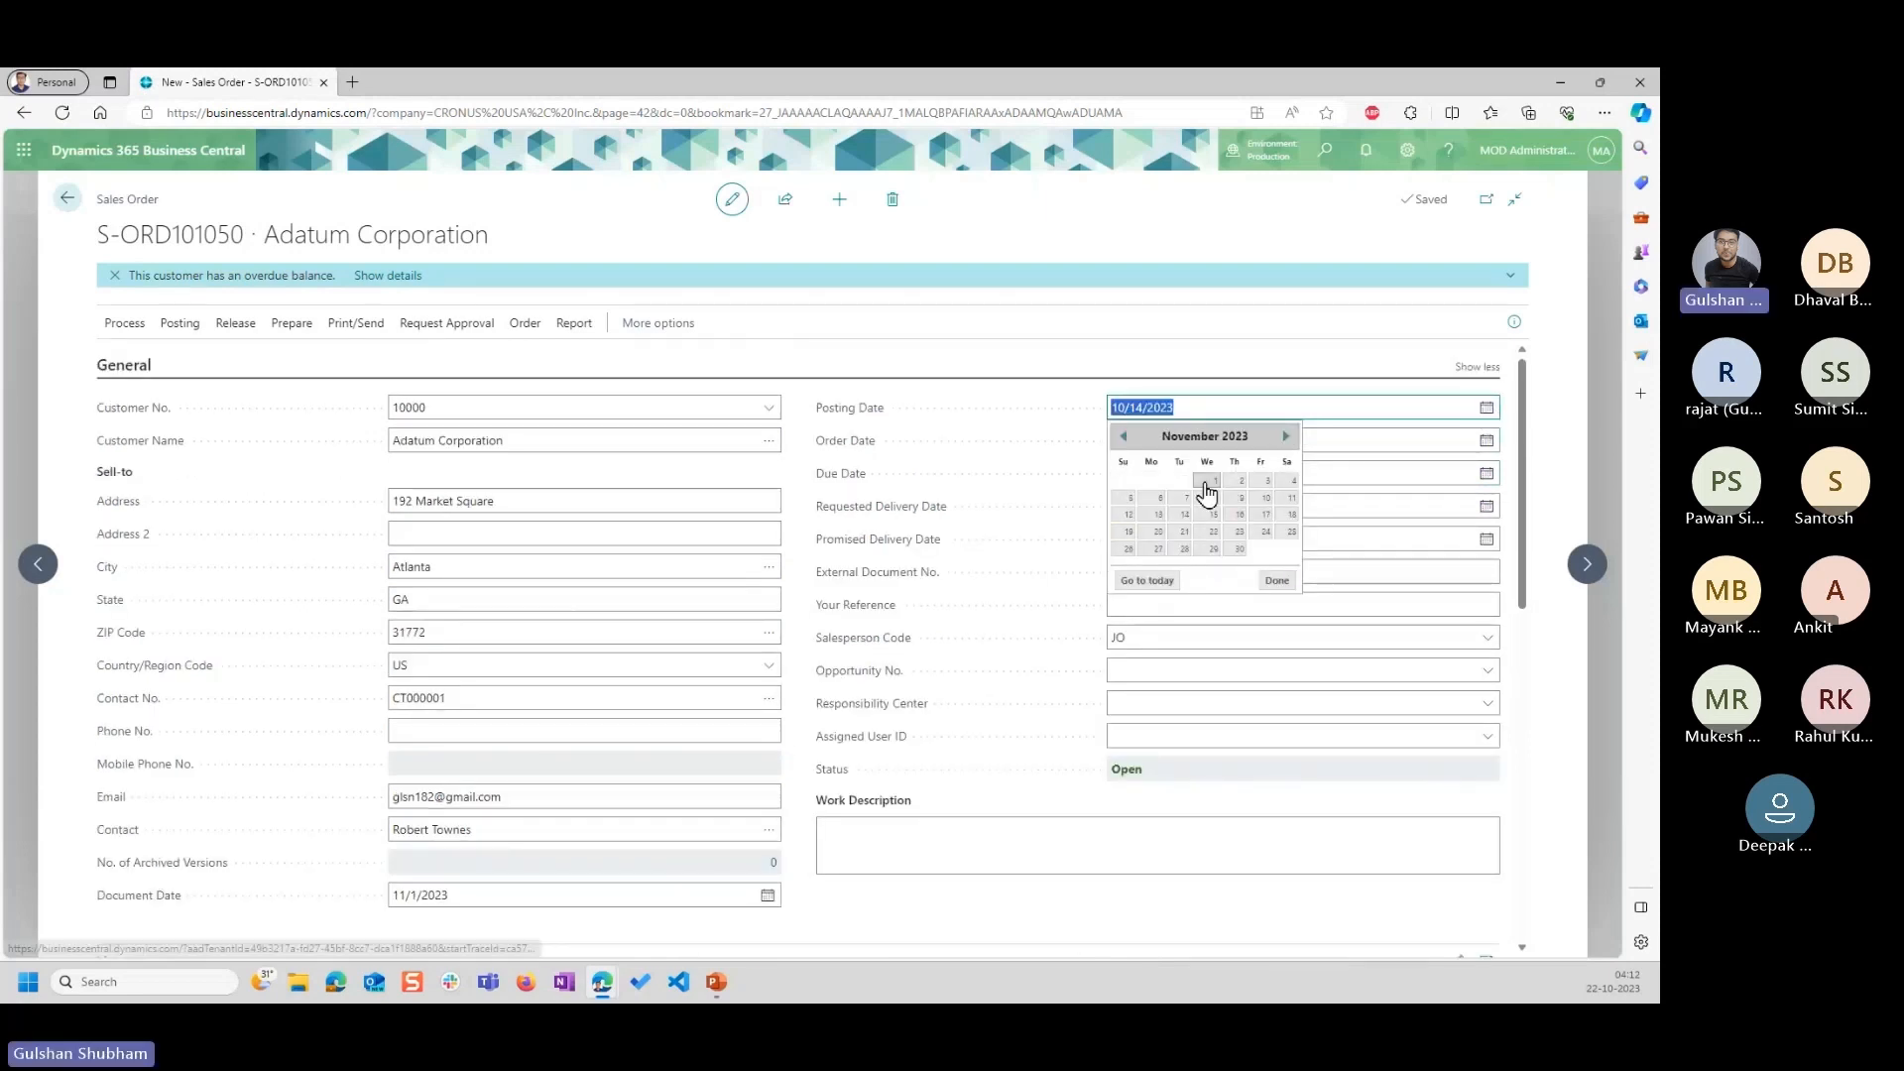
left_click(1205, 480)
left_click(1203, 481)
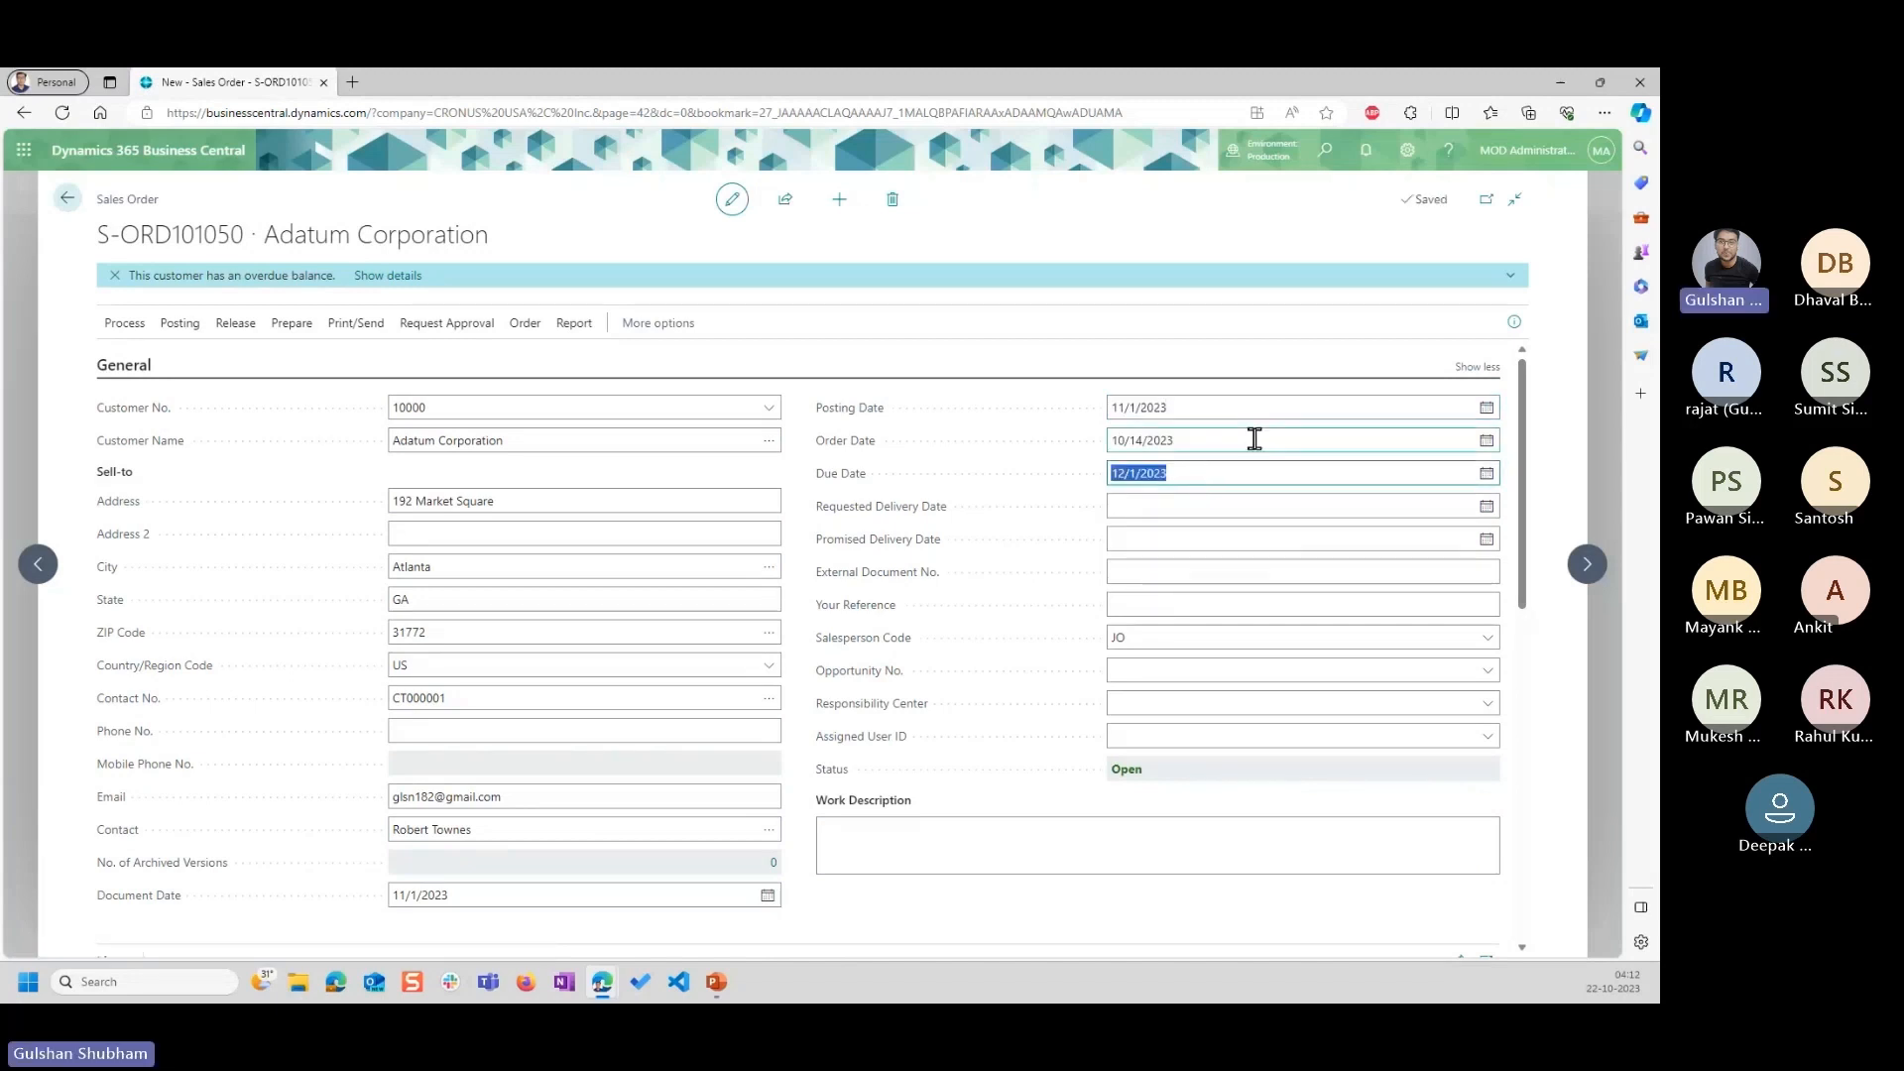
scroll(1216, 531, "down", 2)
scroll(1221, 546, "up", 2)
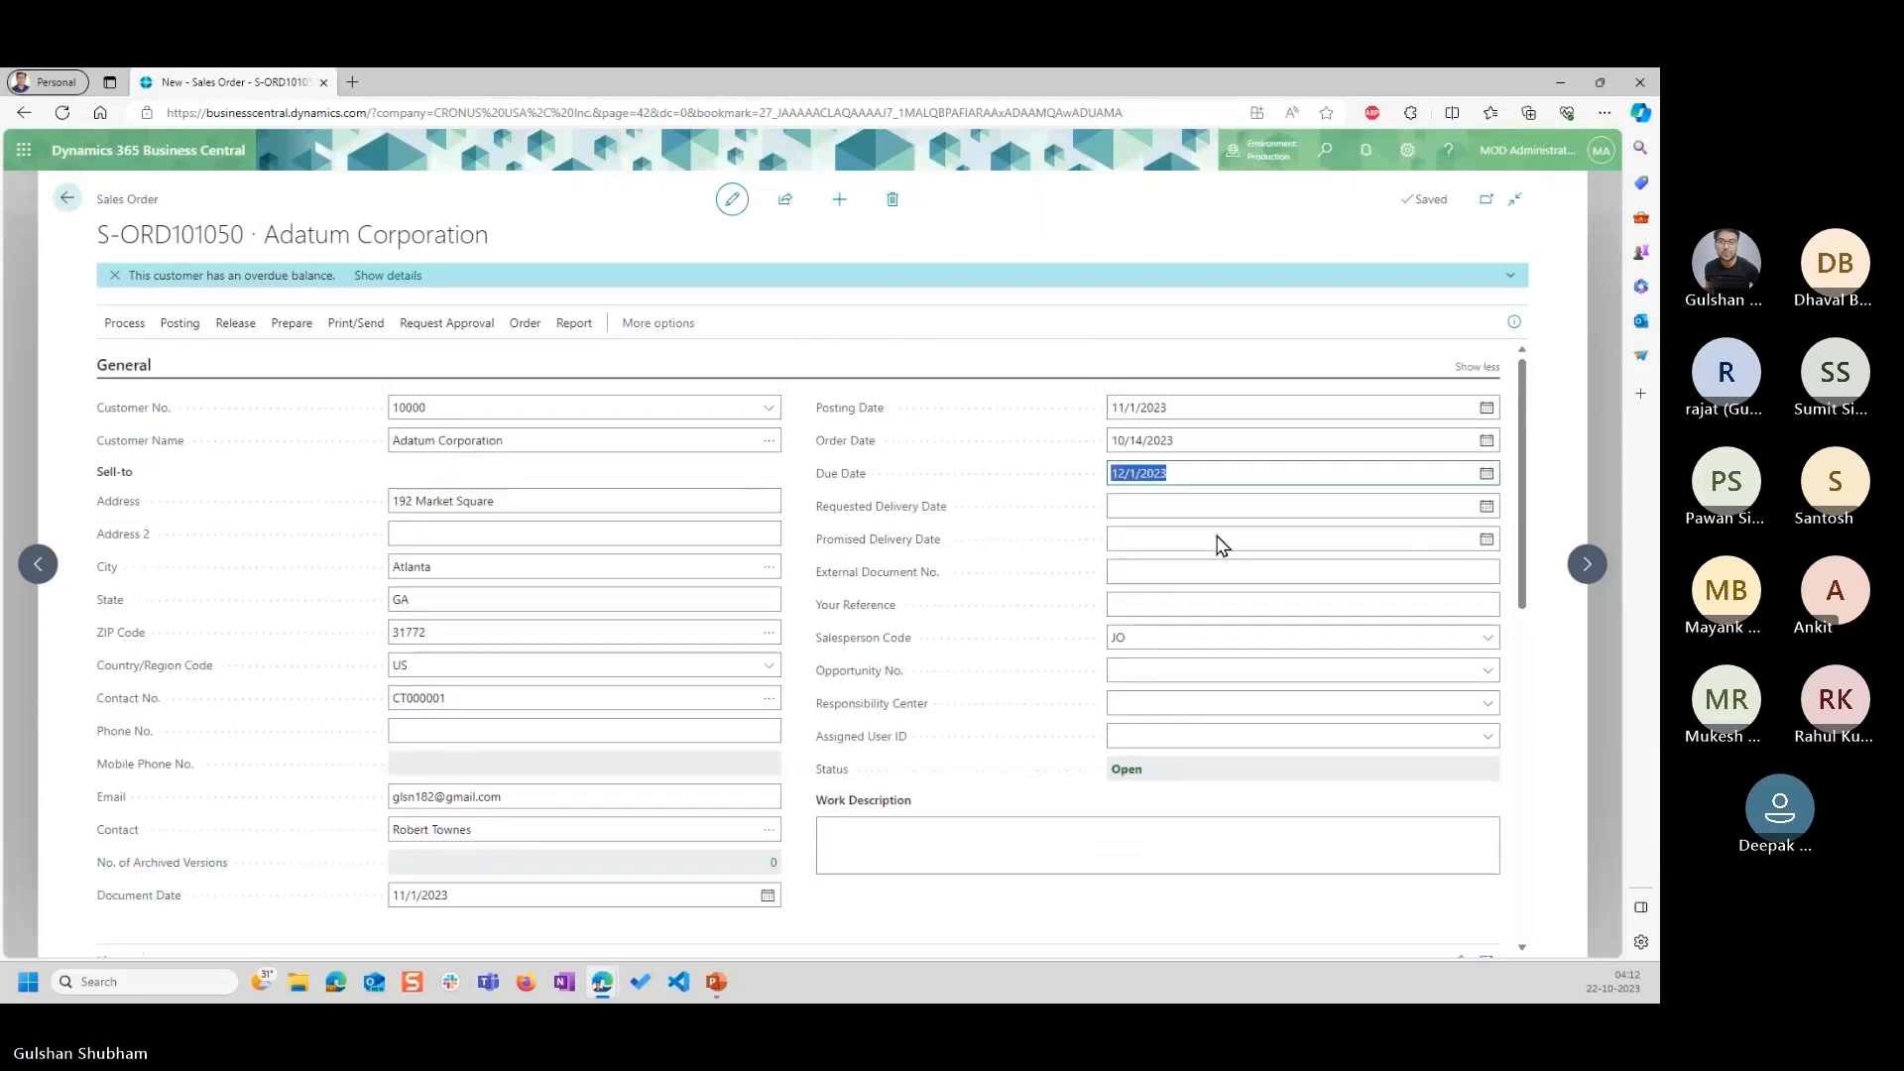
Set the sales order's order date to 11/1/2023, acknowledge the price notice and check the Chair line's unit price.
left_click(1486, 442)
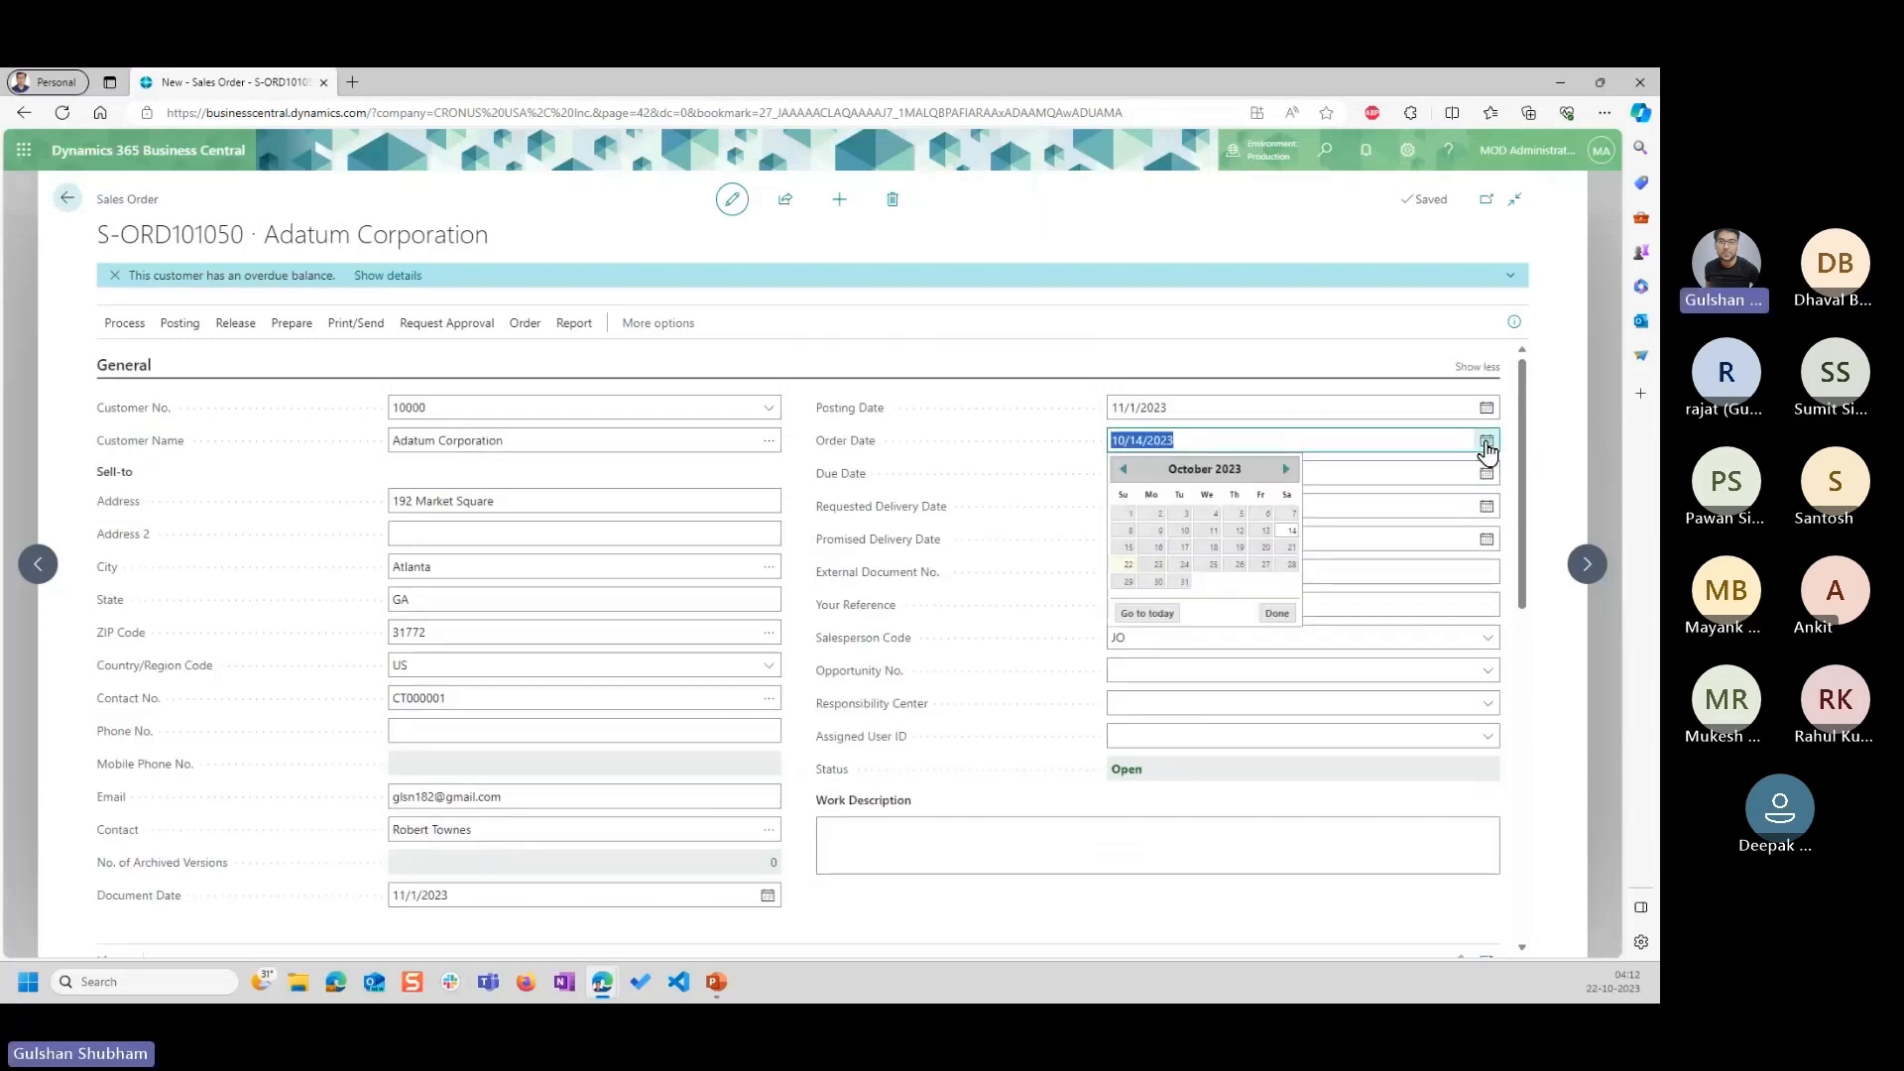
left_click(1286, 469)
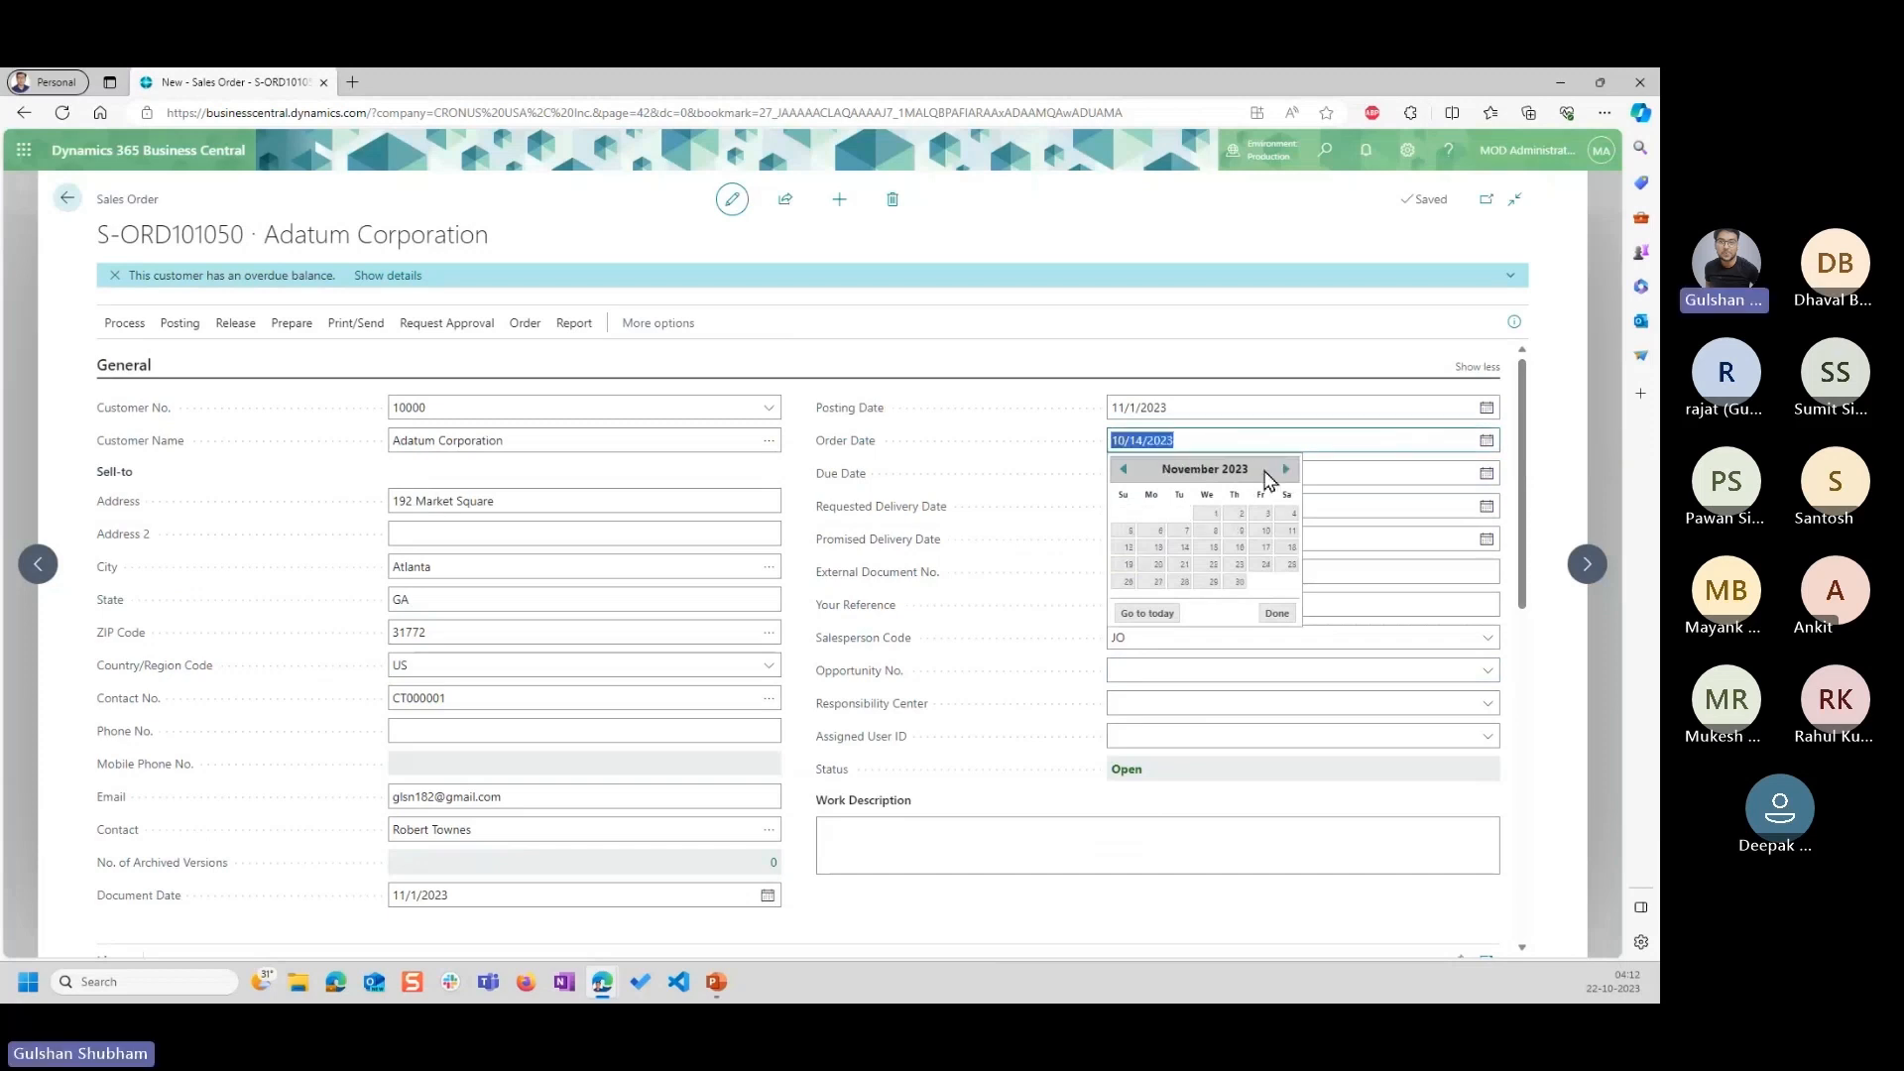
left_click(1215, 512)
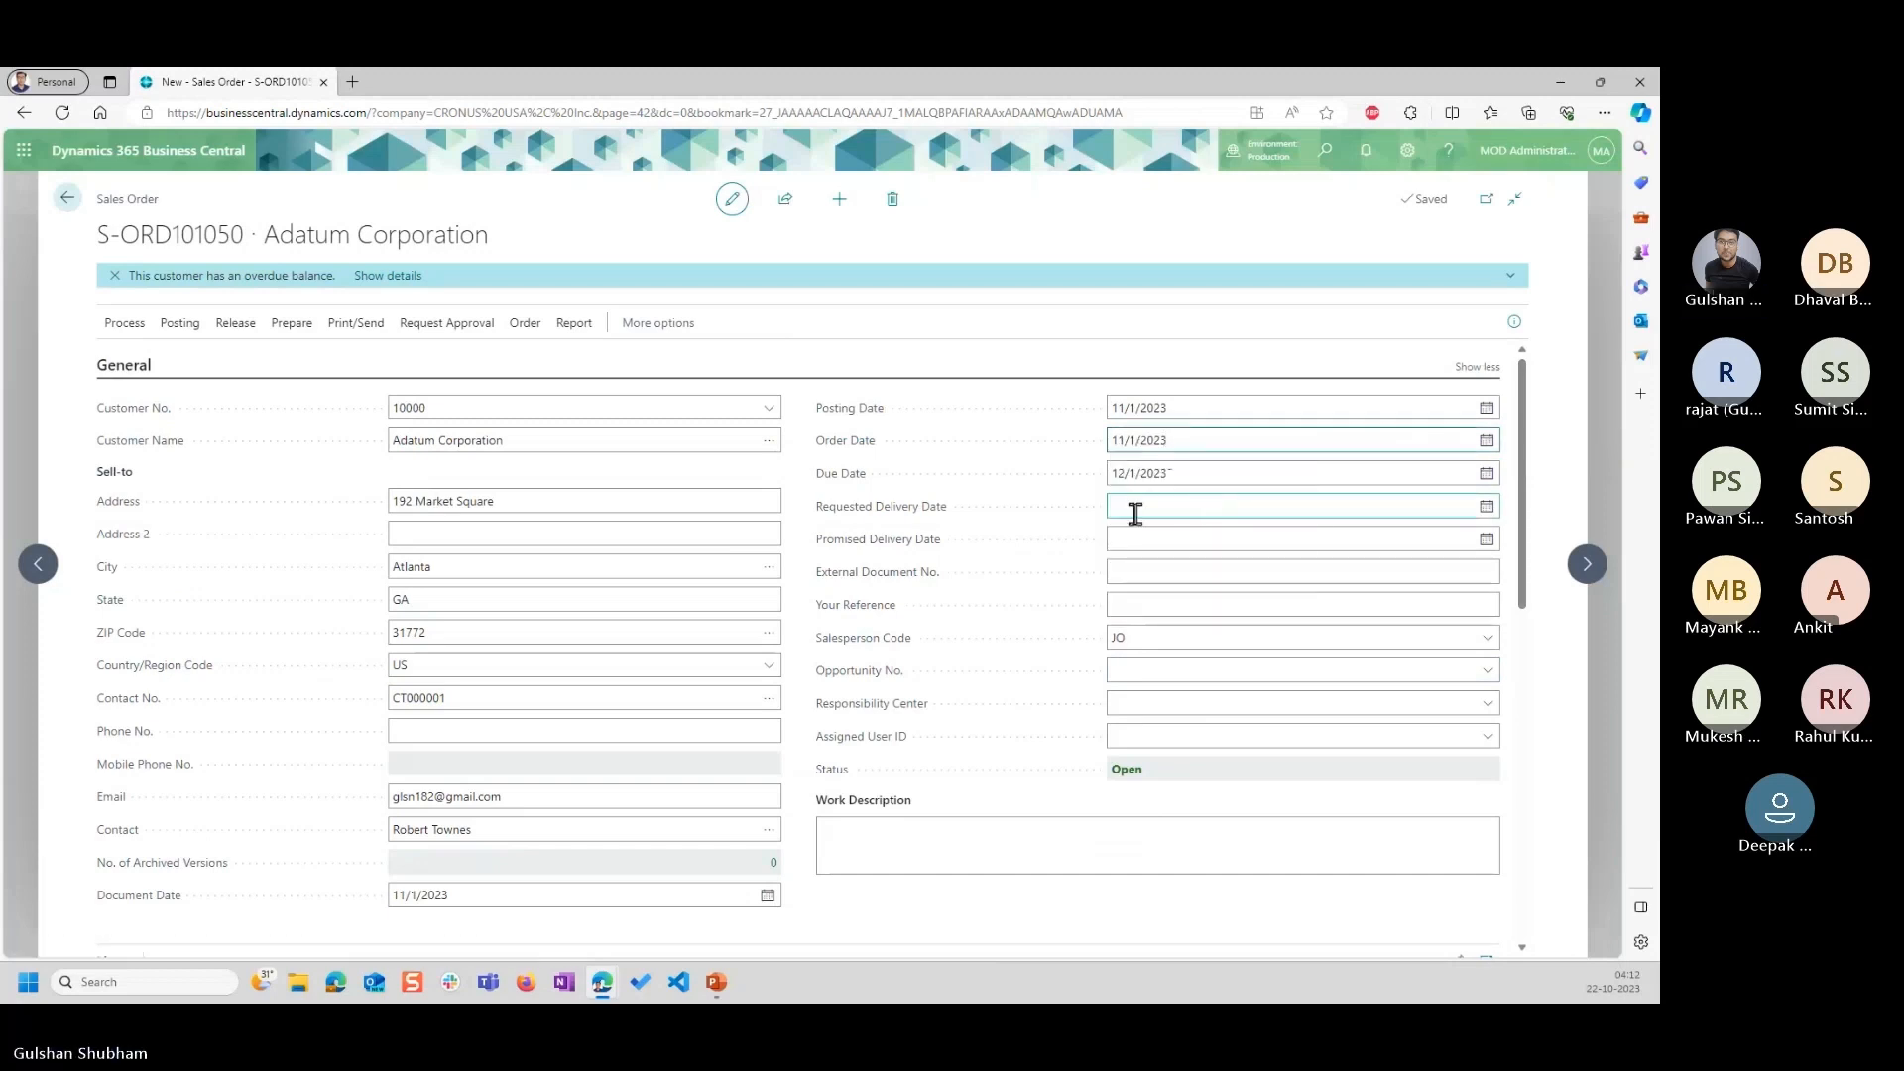
left_click(1135, 511)
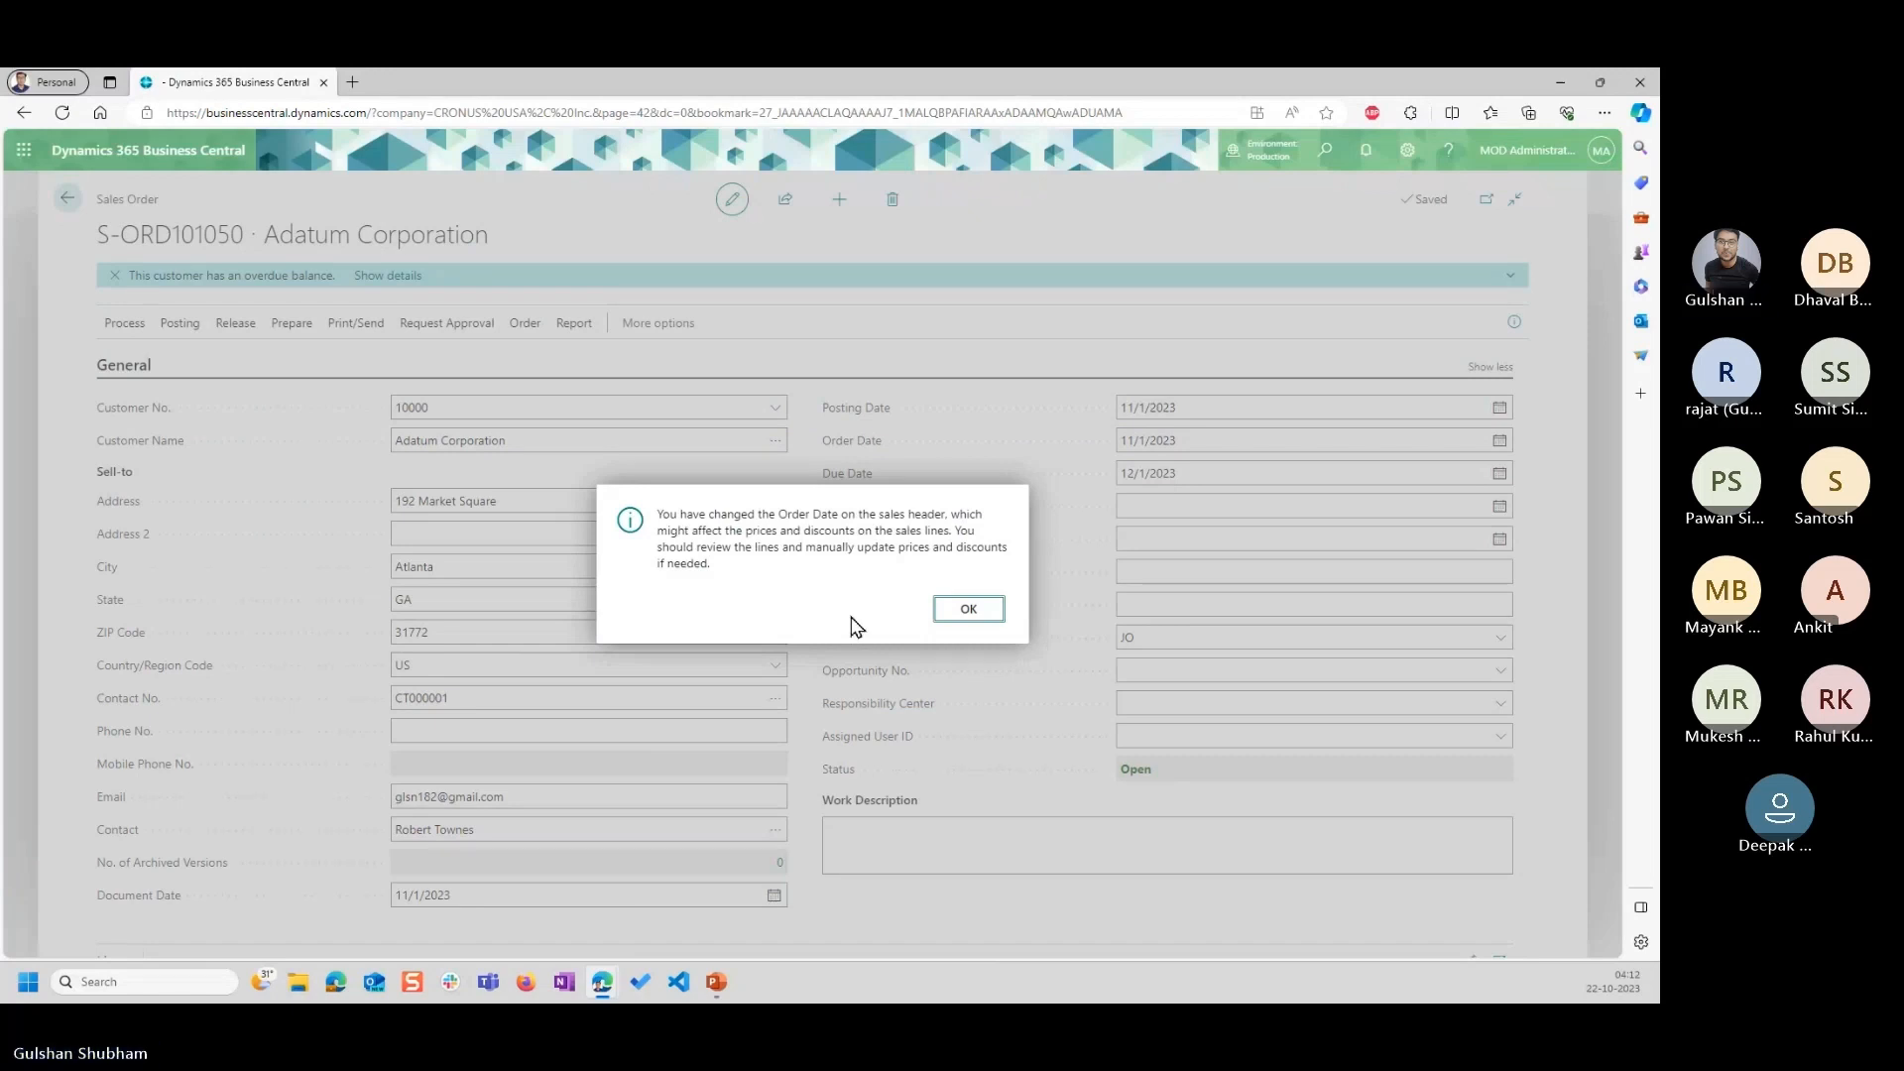
left_click(968, 609)
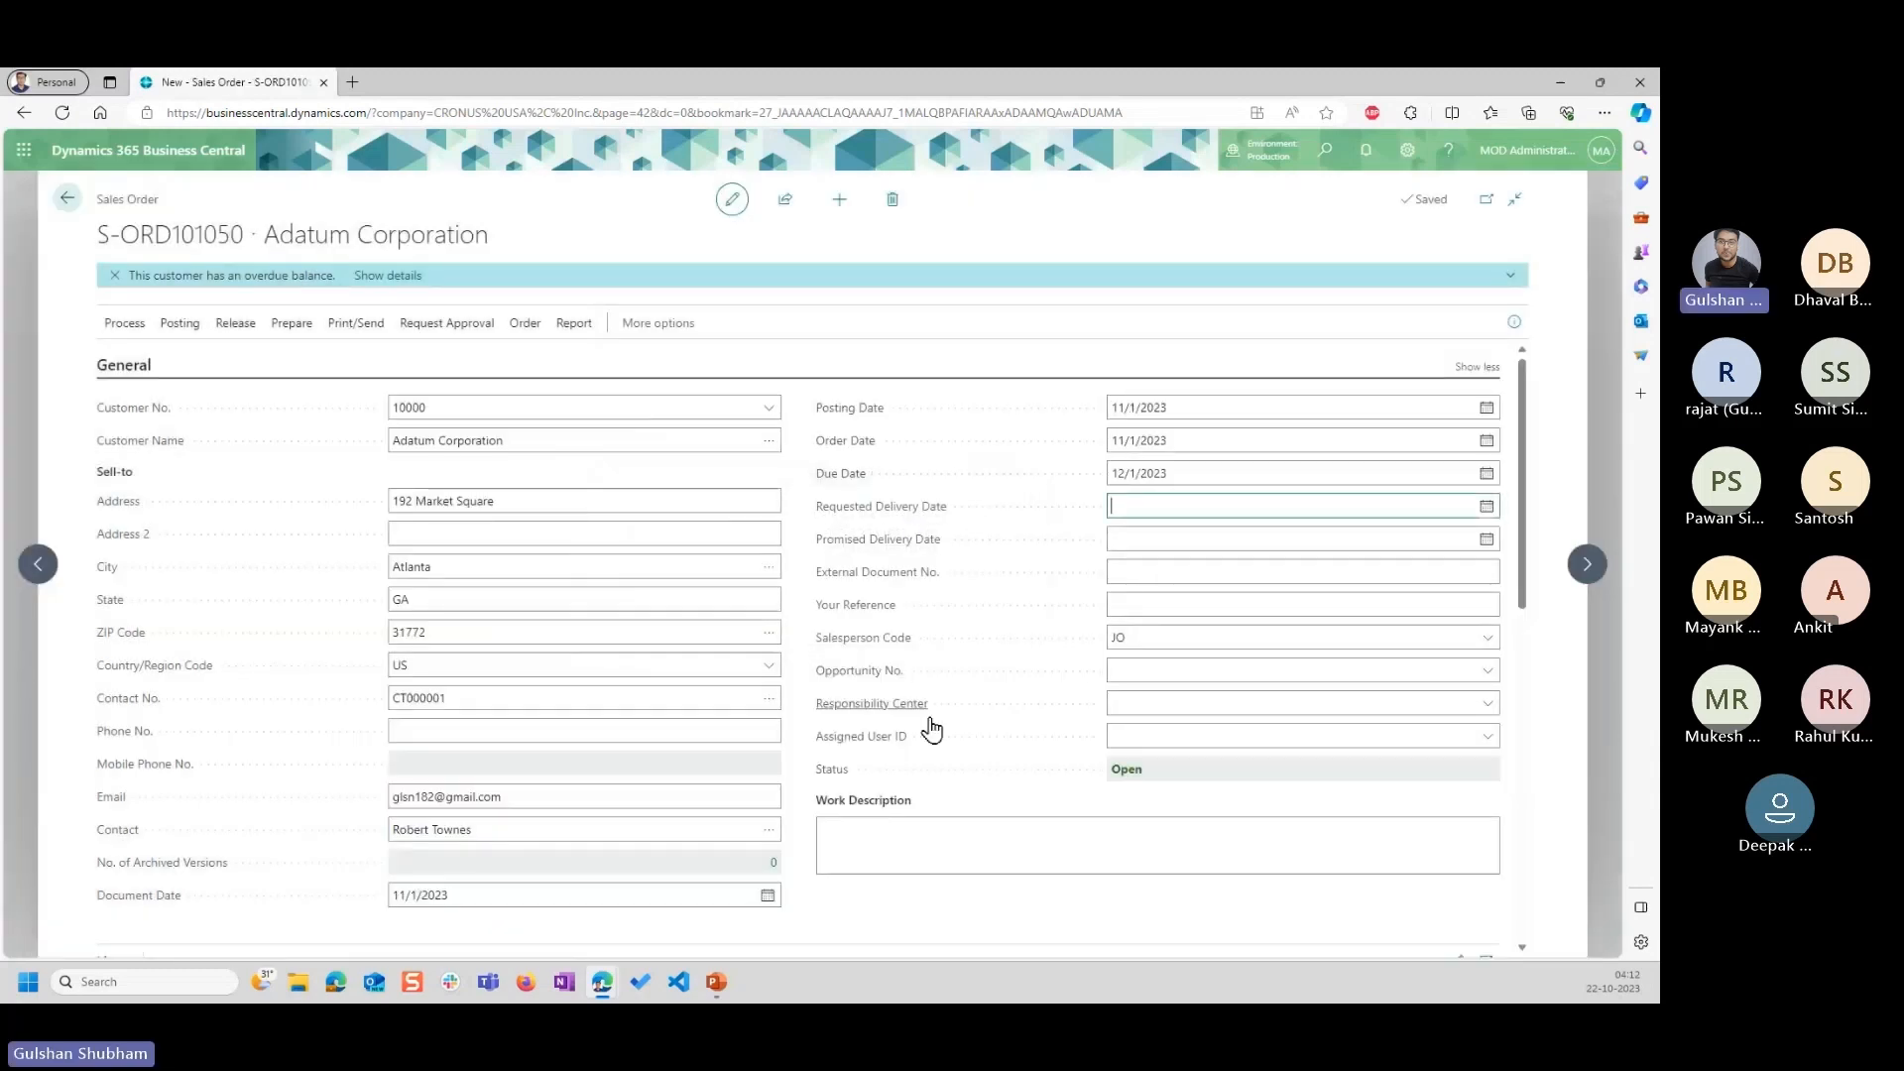
scroll(1024, 815, "down", 3)
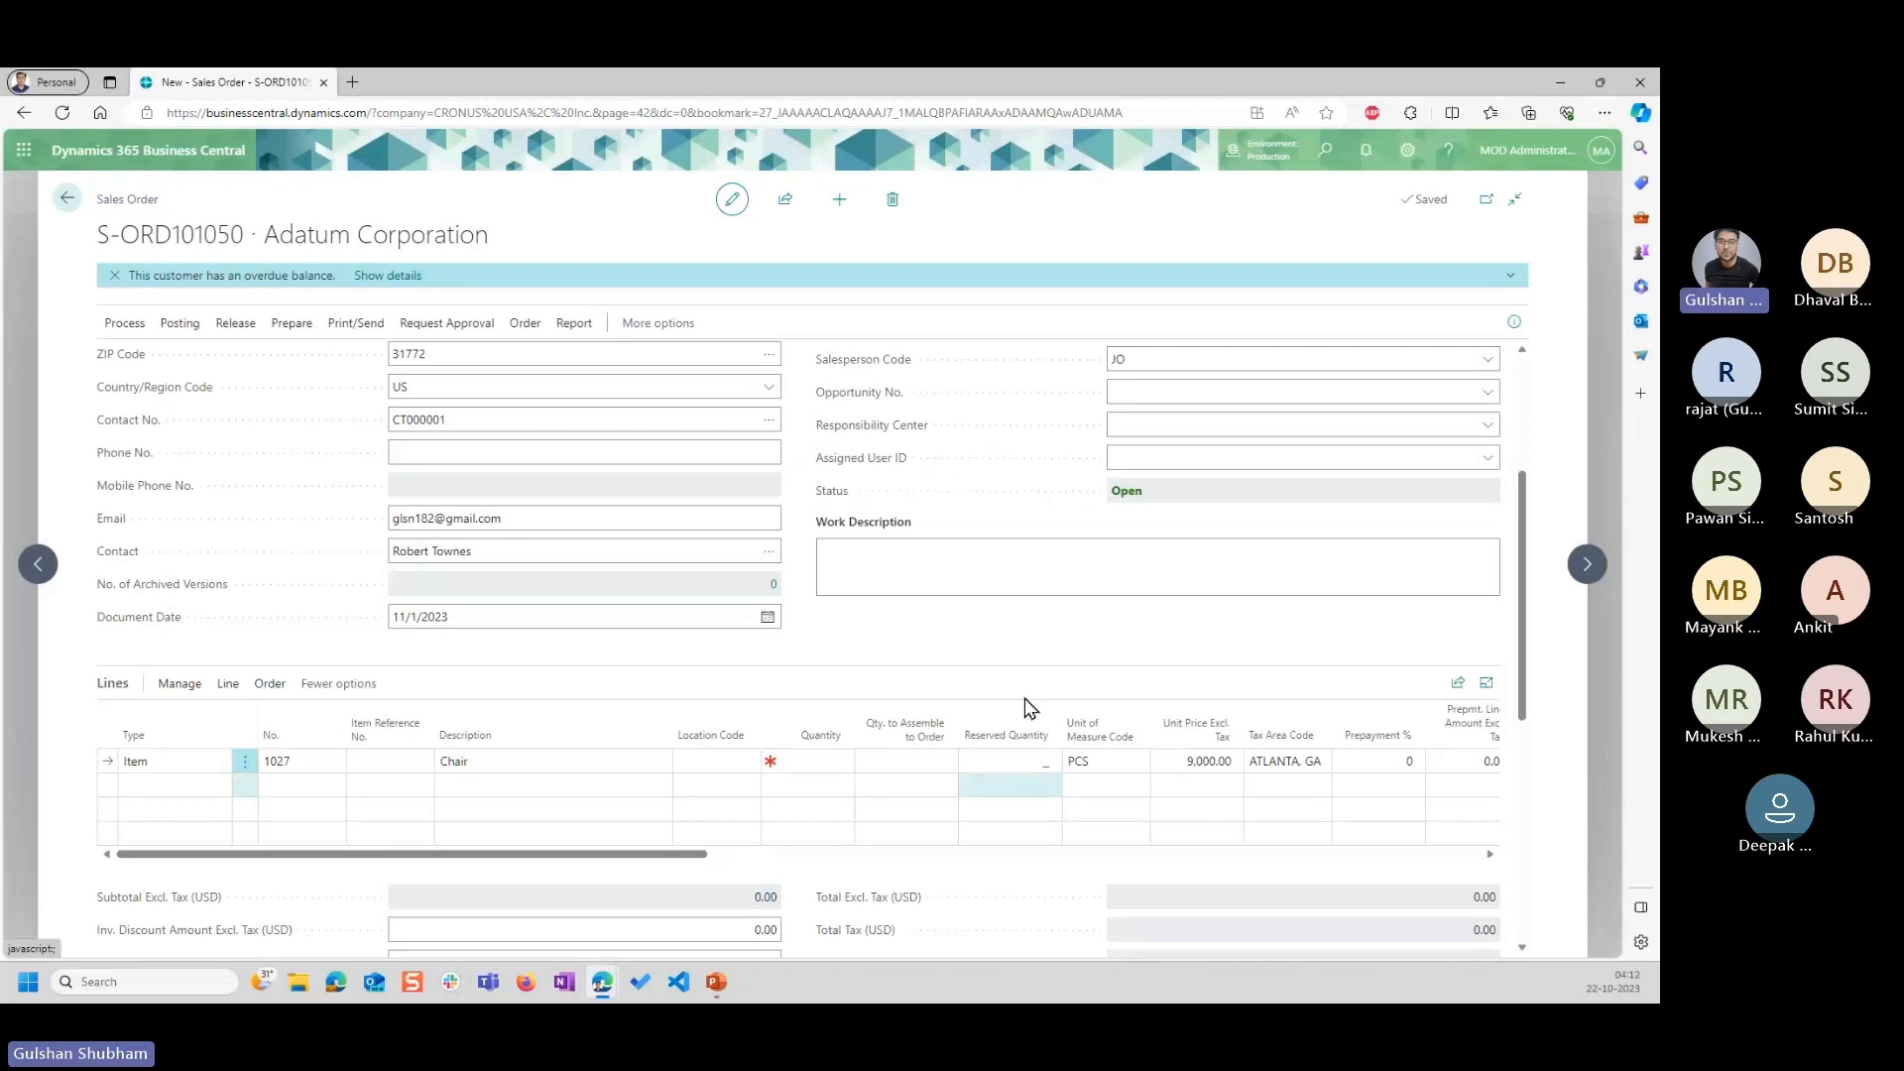
scroll(1025, 698, "up", 3)
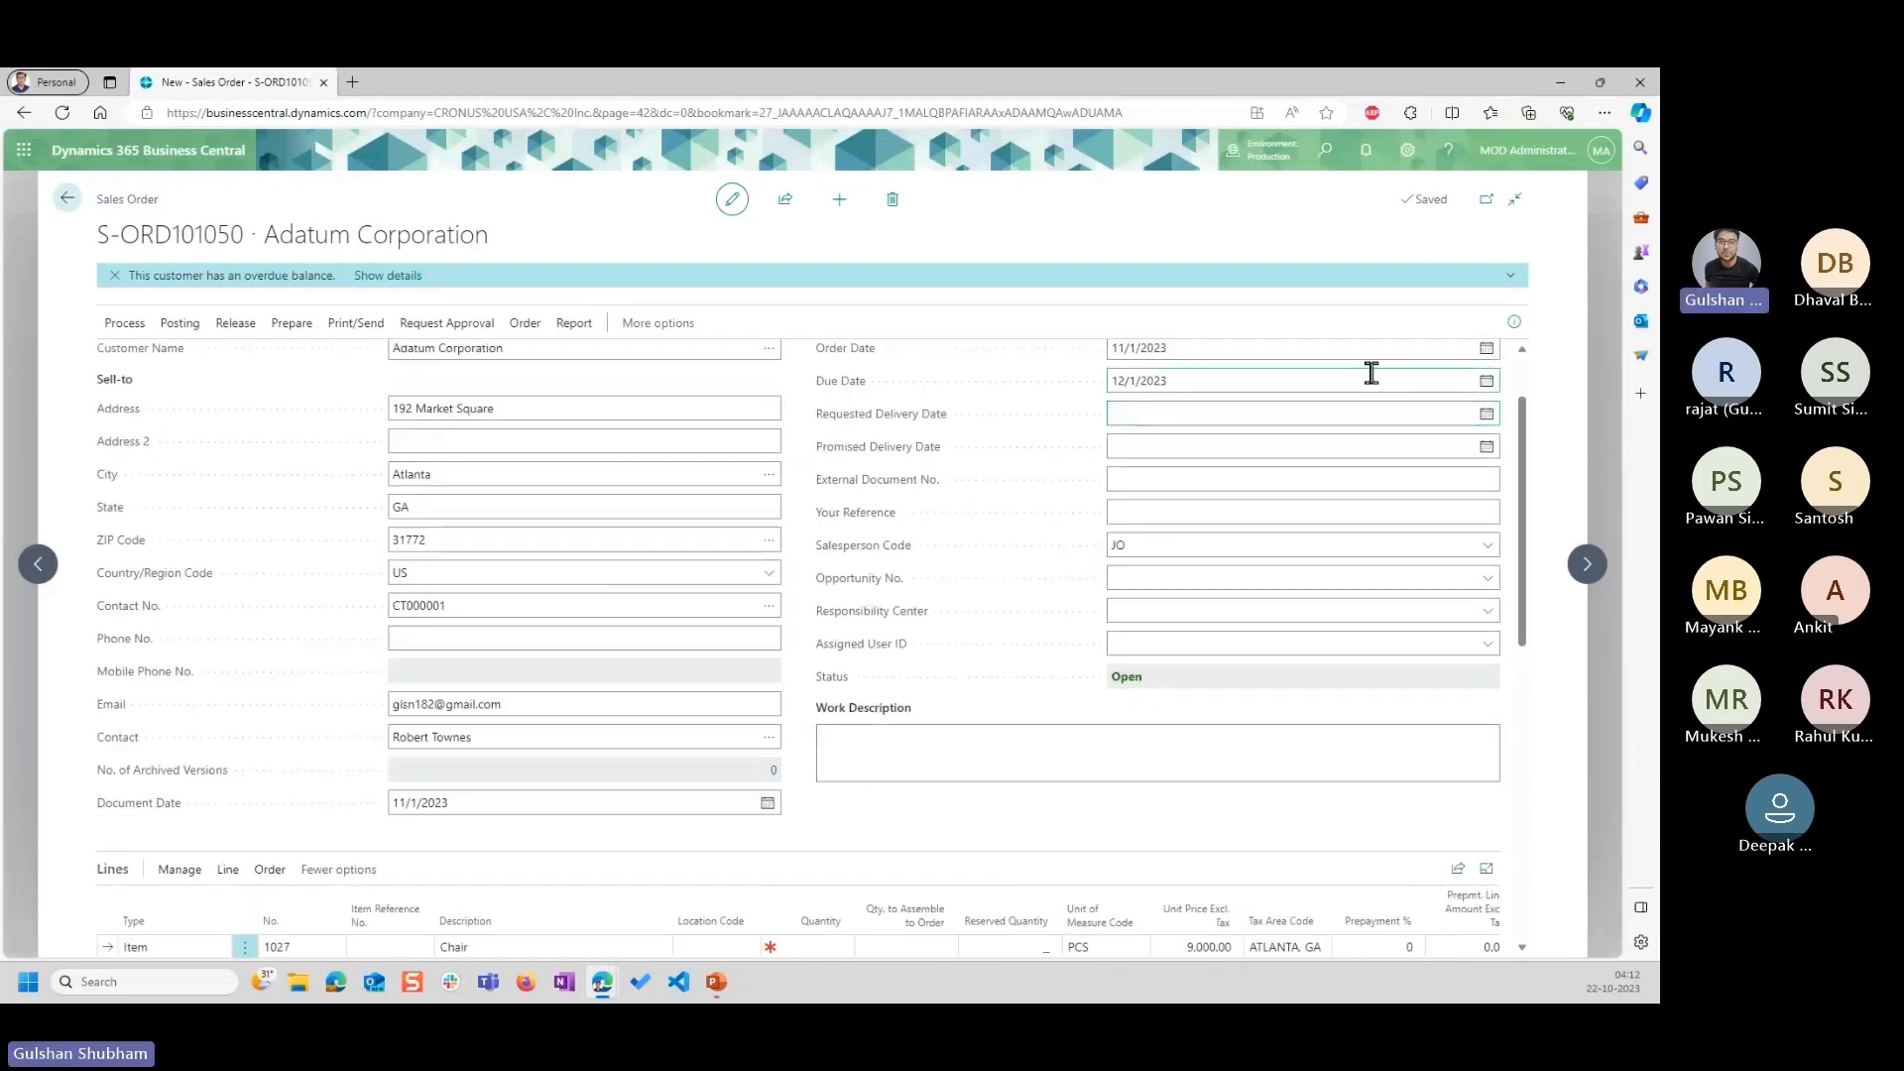
Set the sales order's order date to 11/2/2023 and acknowledge the notice about prices and discounts.
scroll(1371, 373, "up", 1)
left_click(1487, 441)
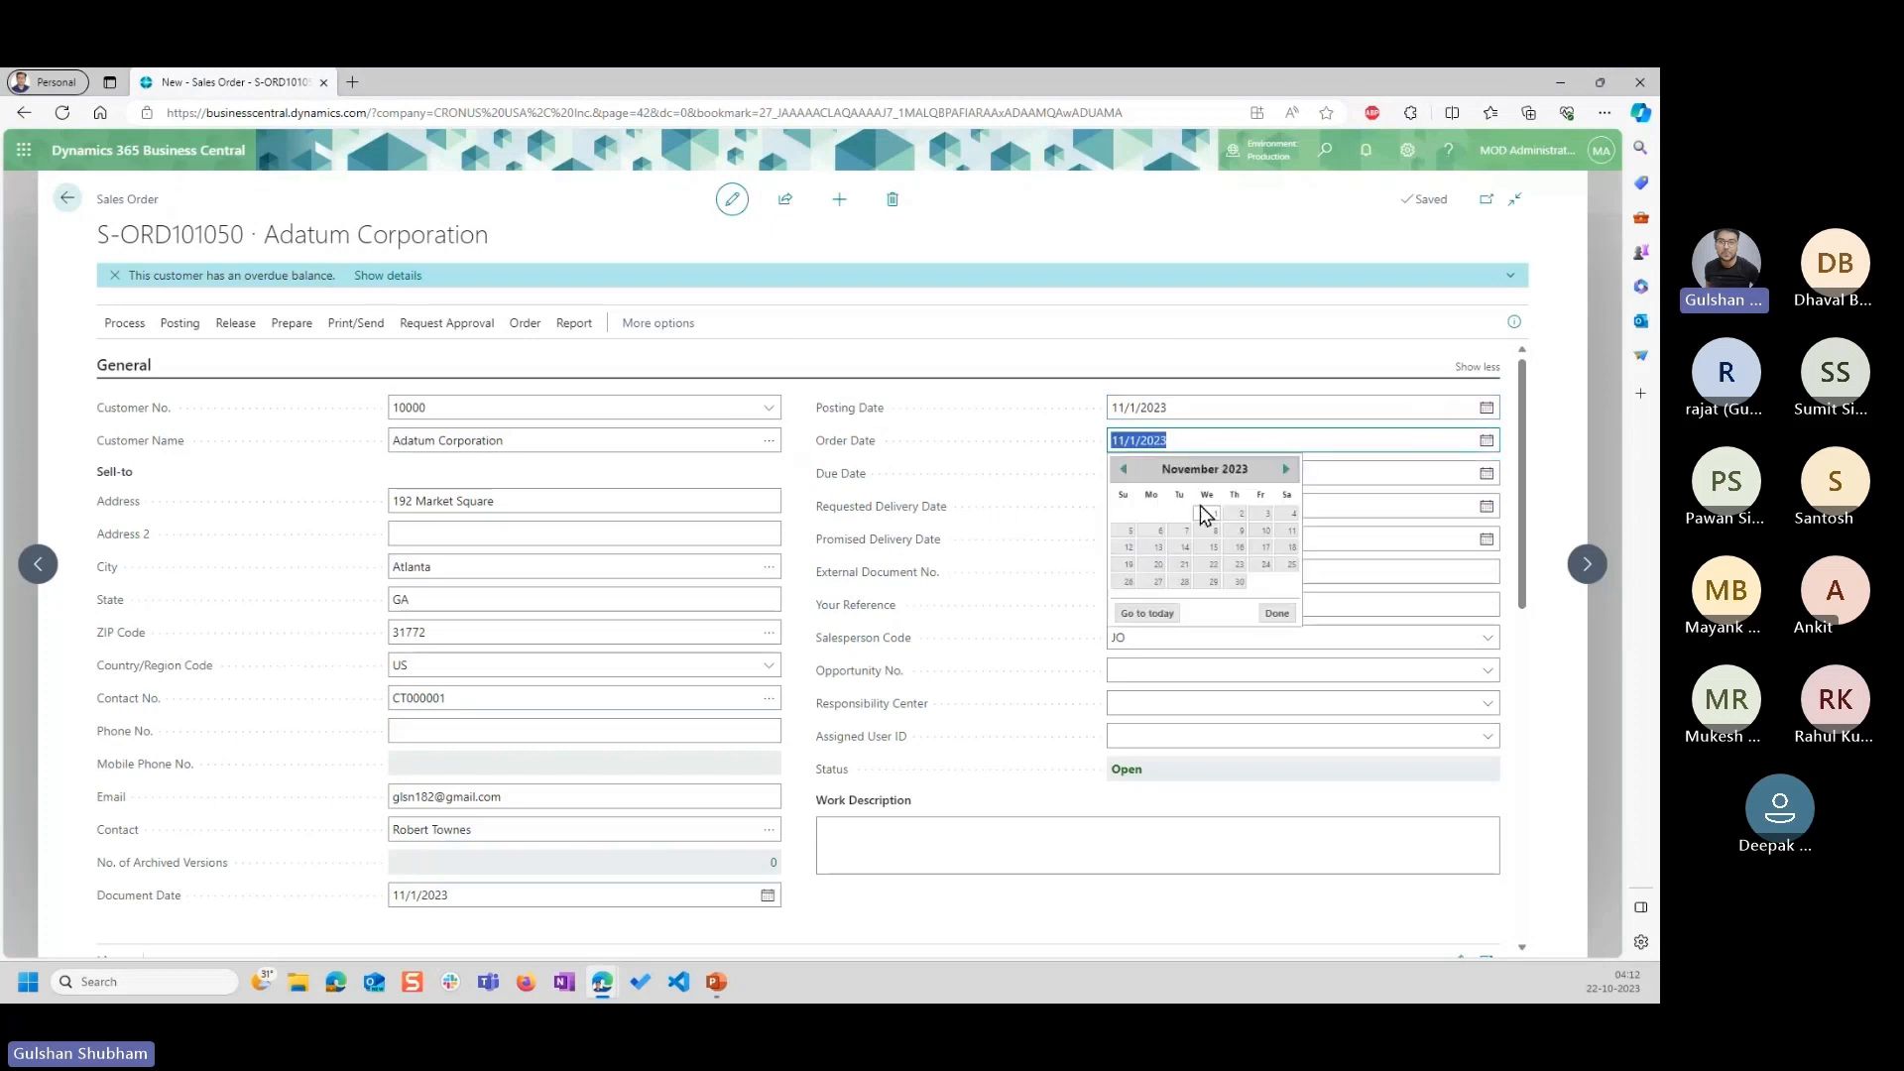
left_click(1239, 512)
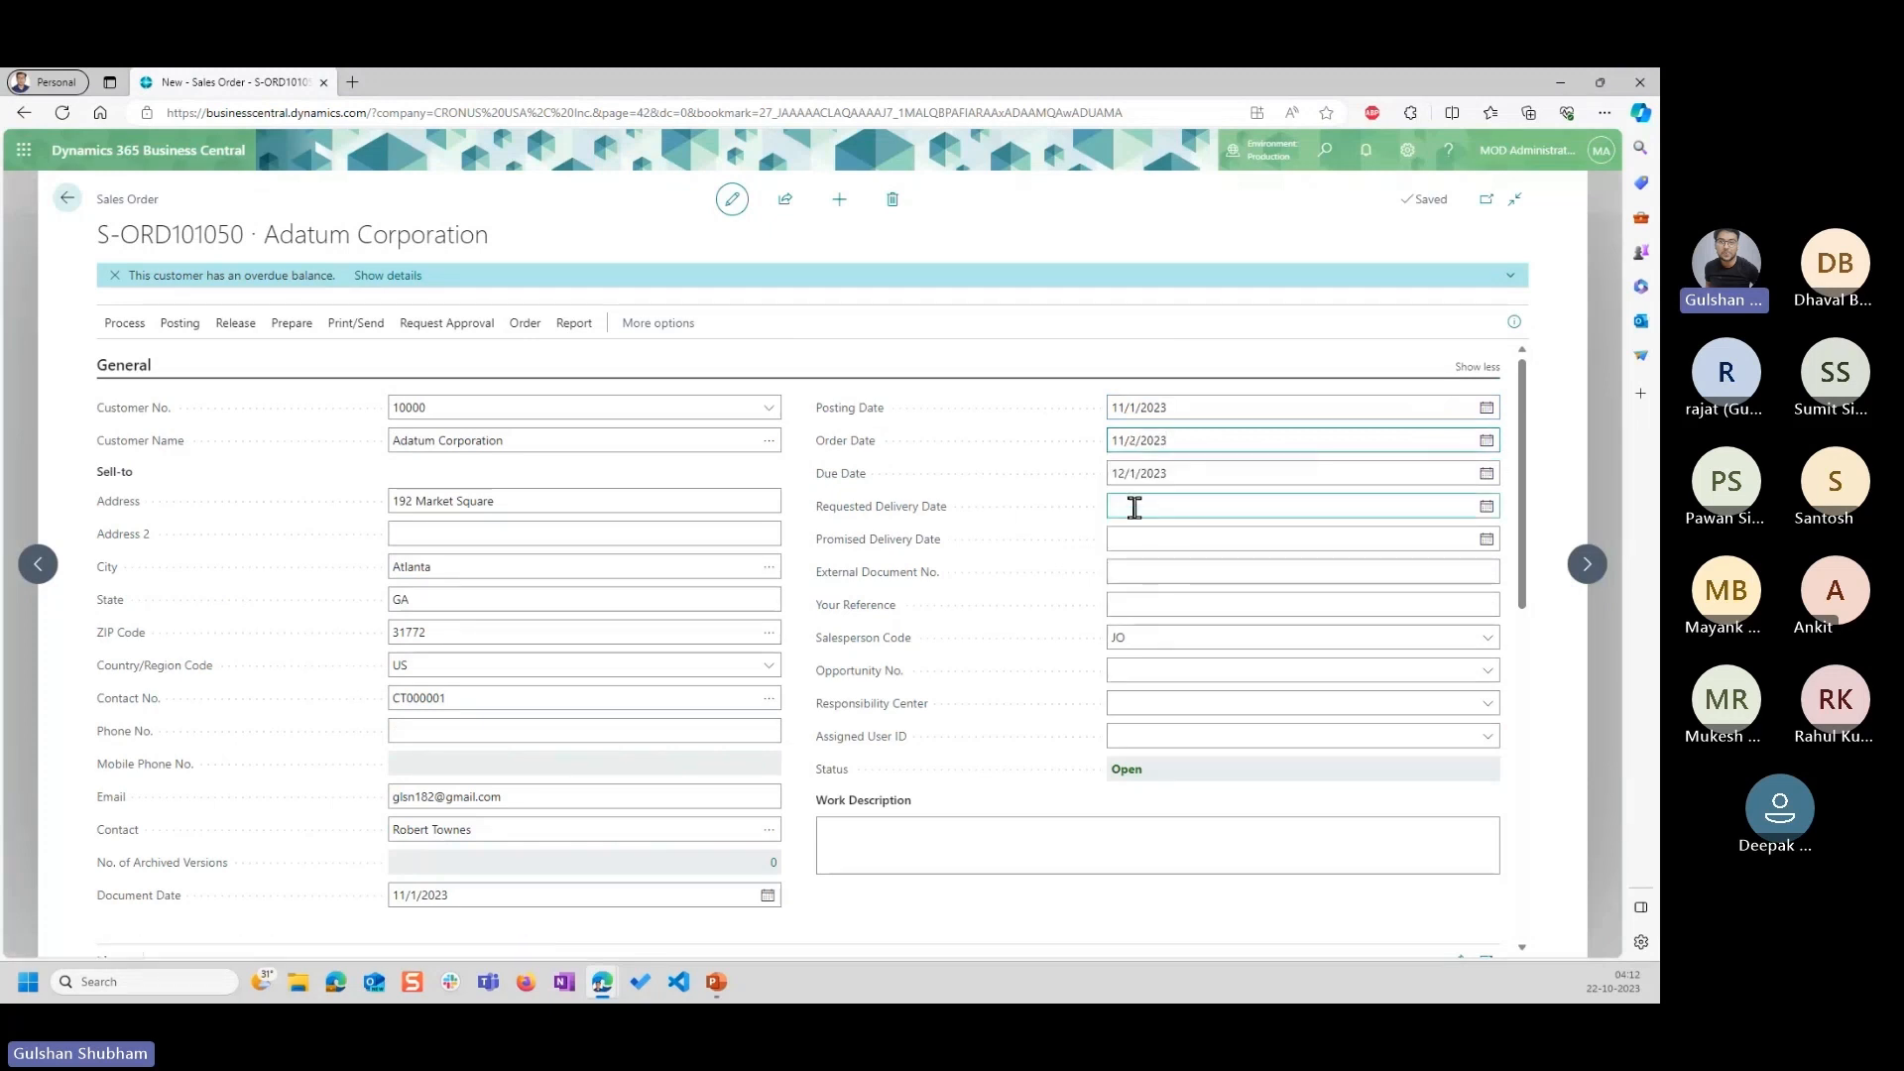
left_click(1134, 507)
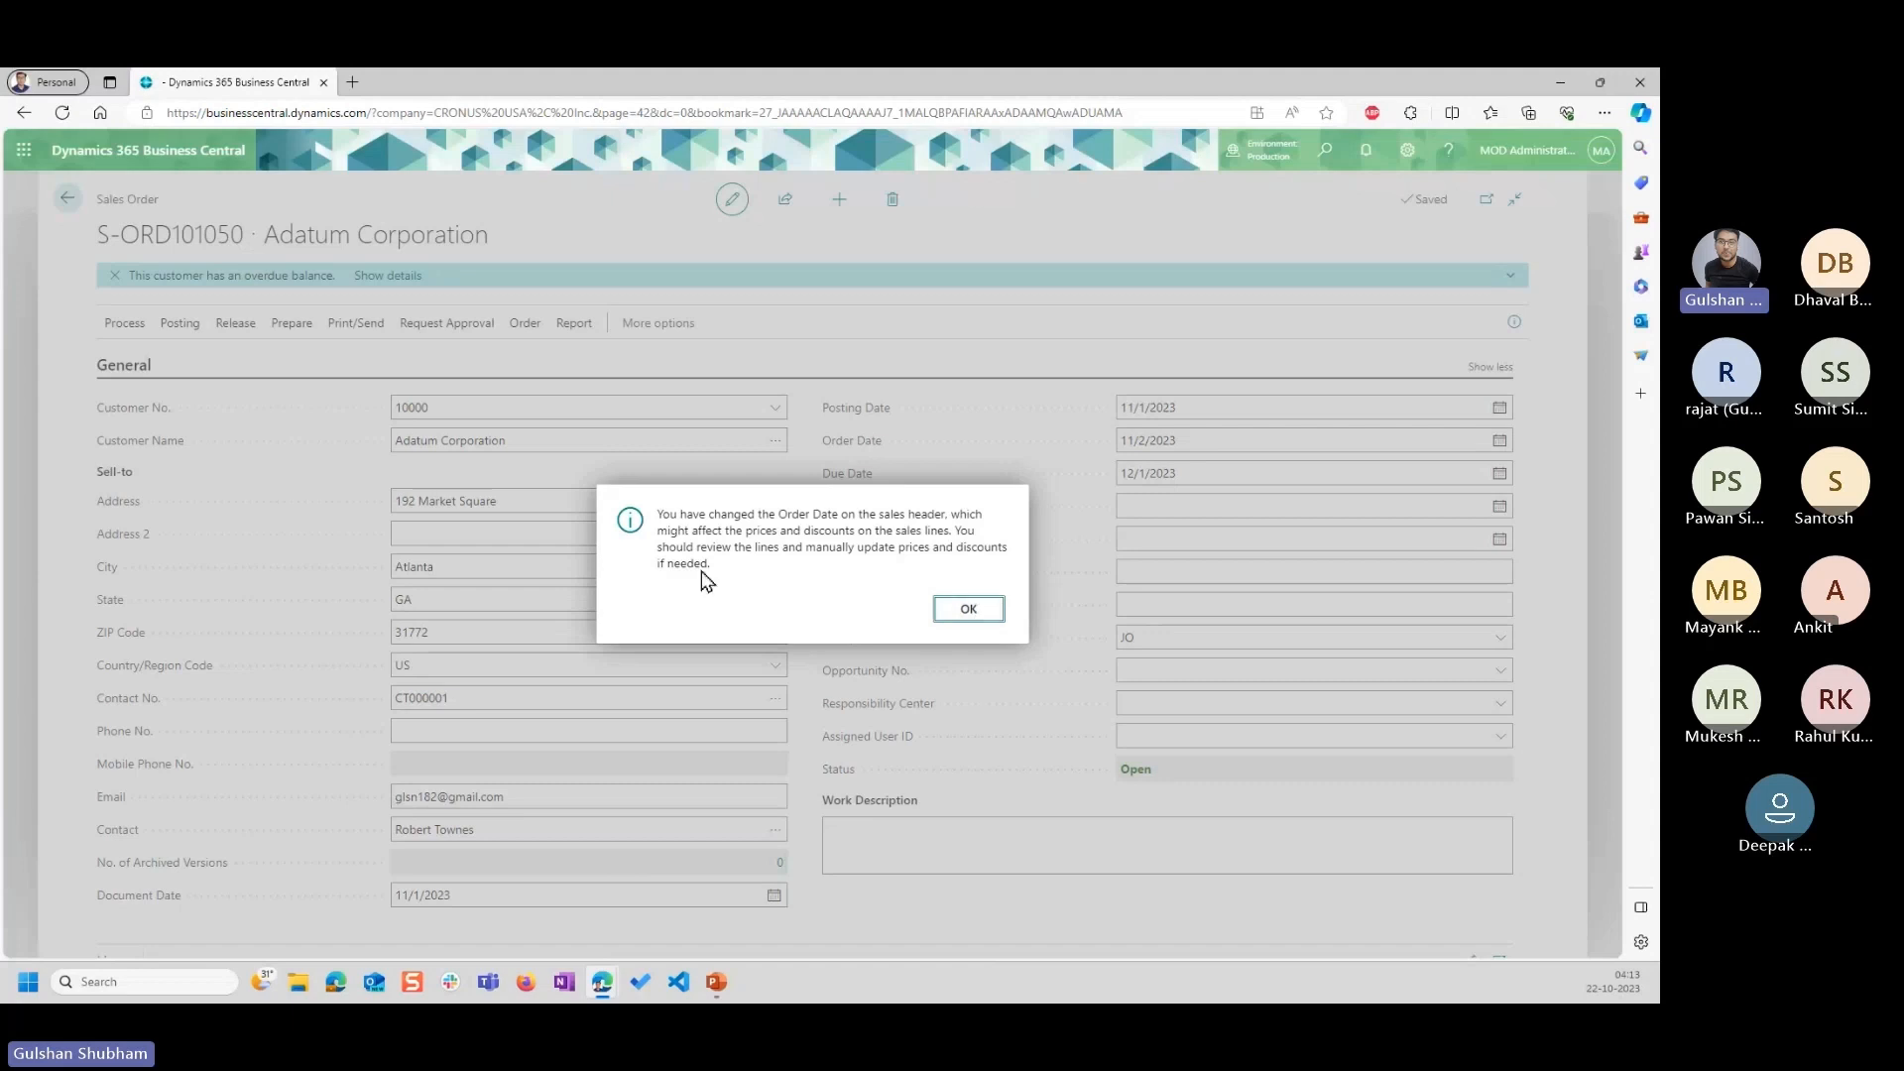
left_click(969, 610)
Delete the Chair line from the sales order and confirm the deletion.
scroll(553, 863, "down", 4)
left_click(302, 668)
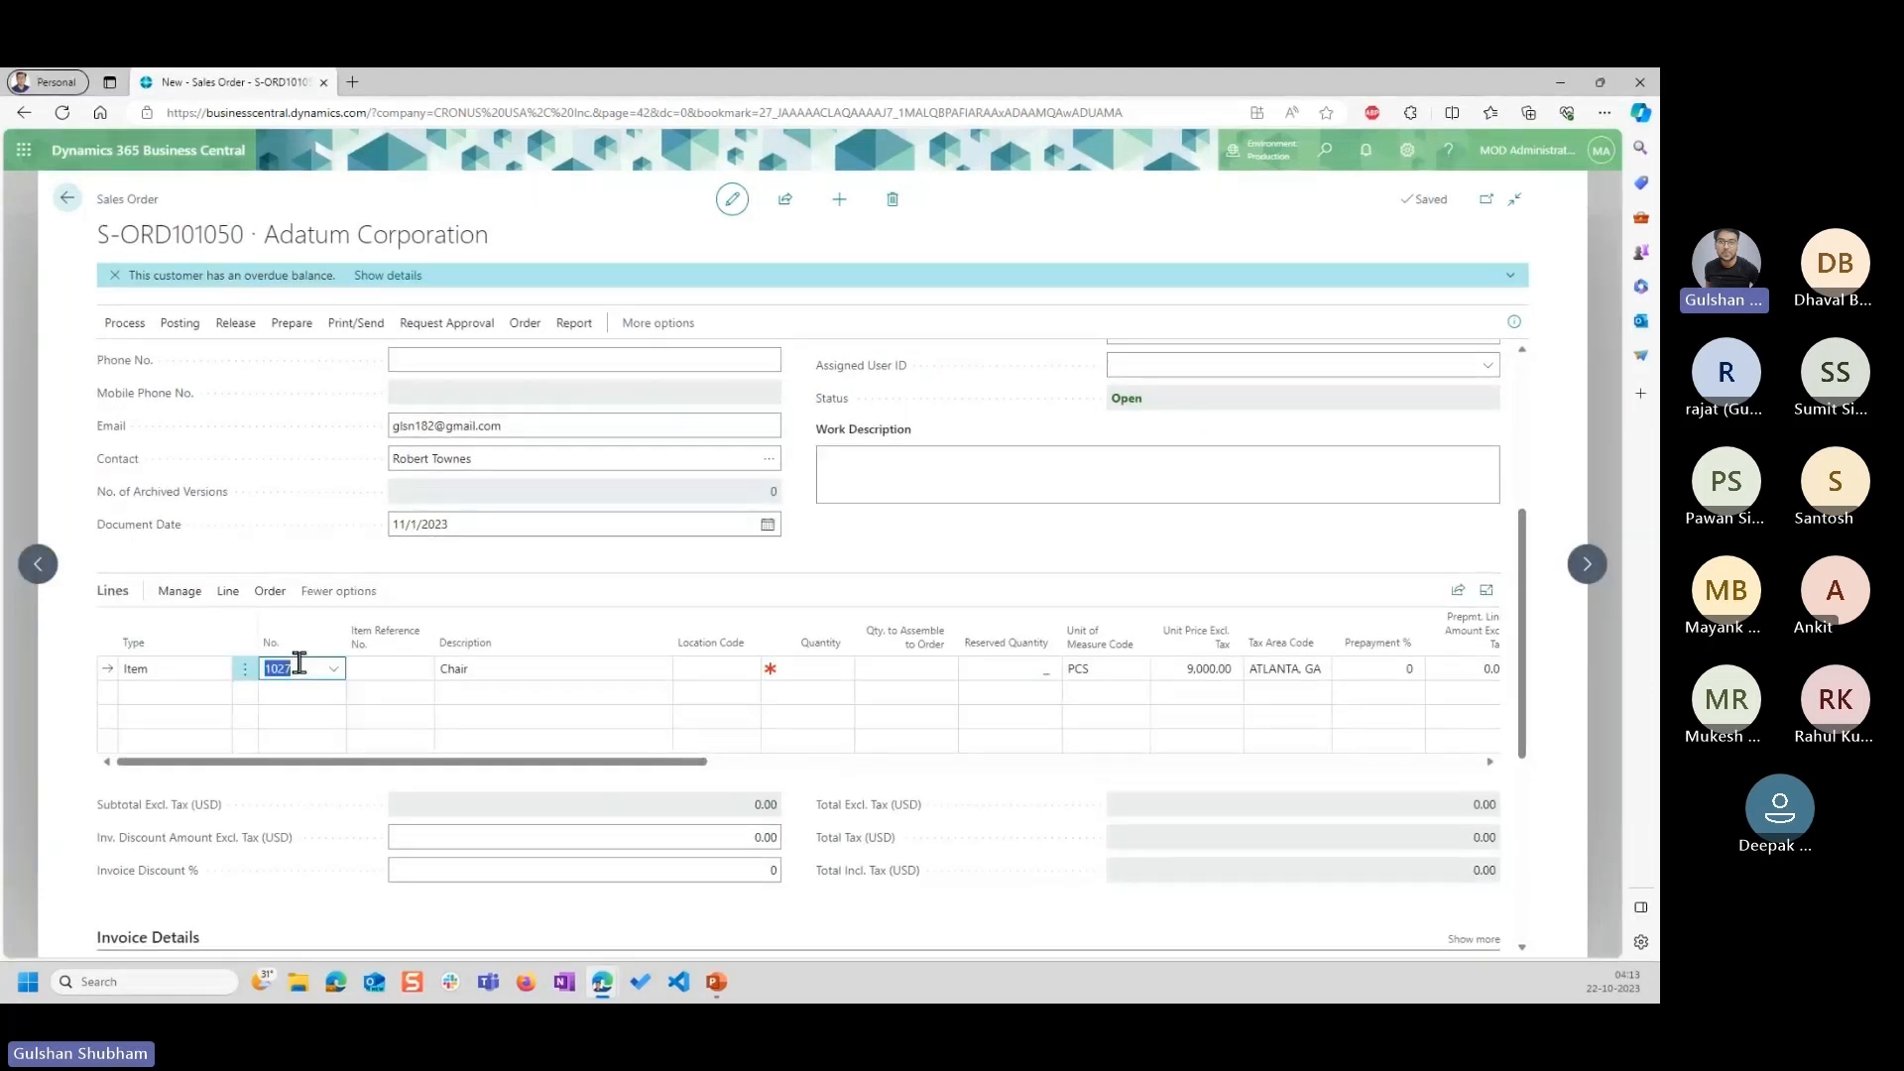
key("ctrl+Delete")
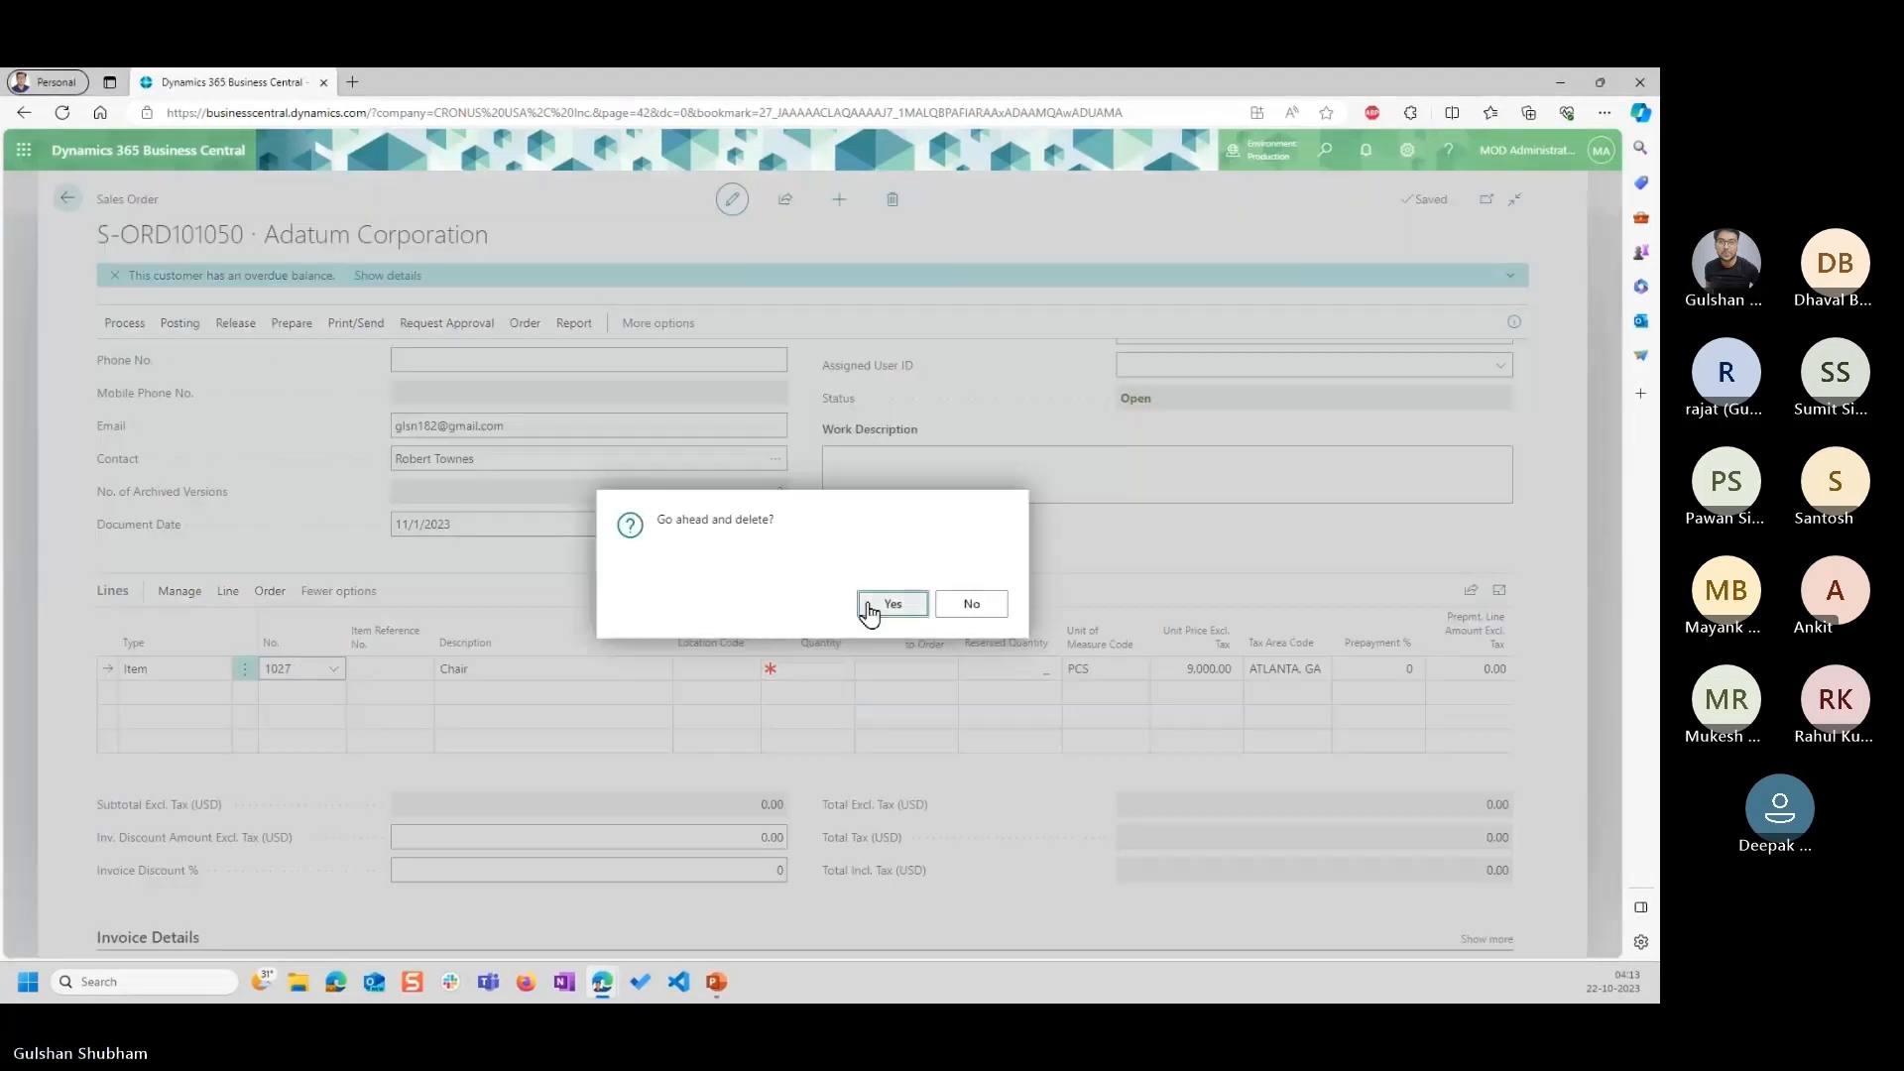
left_click(870, 605)
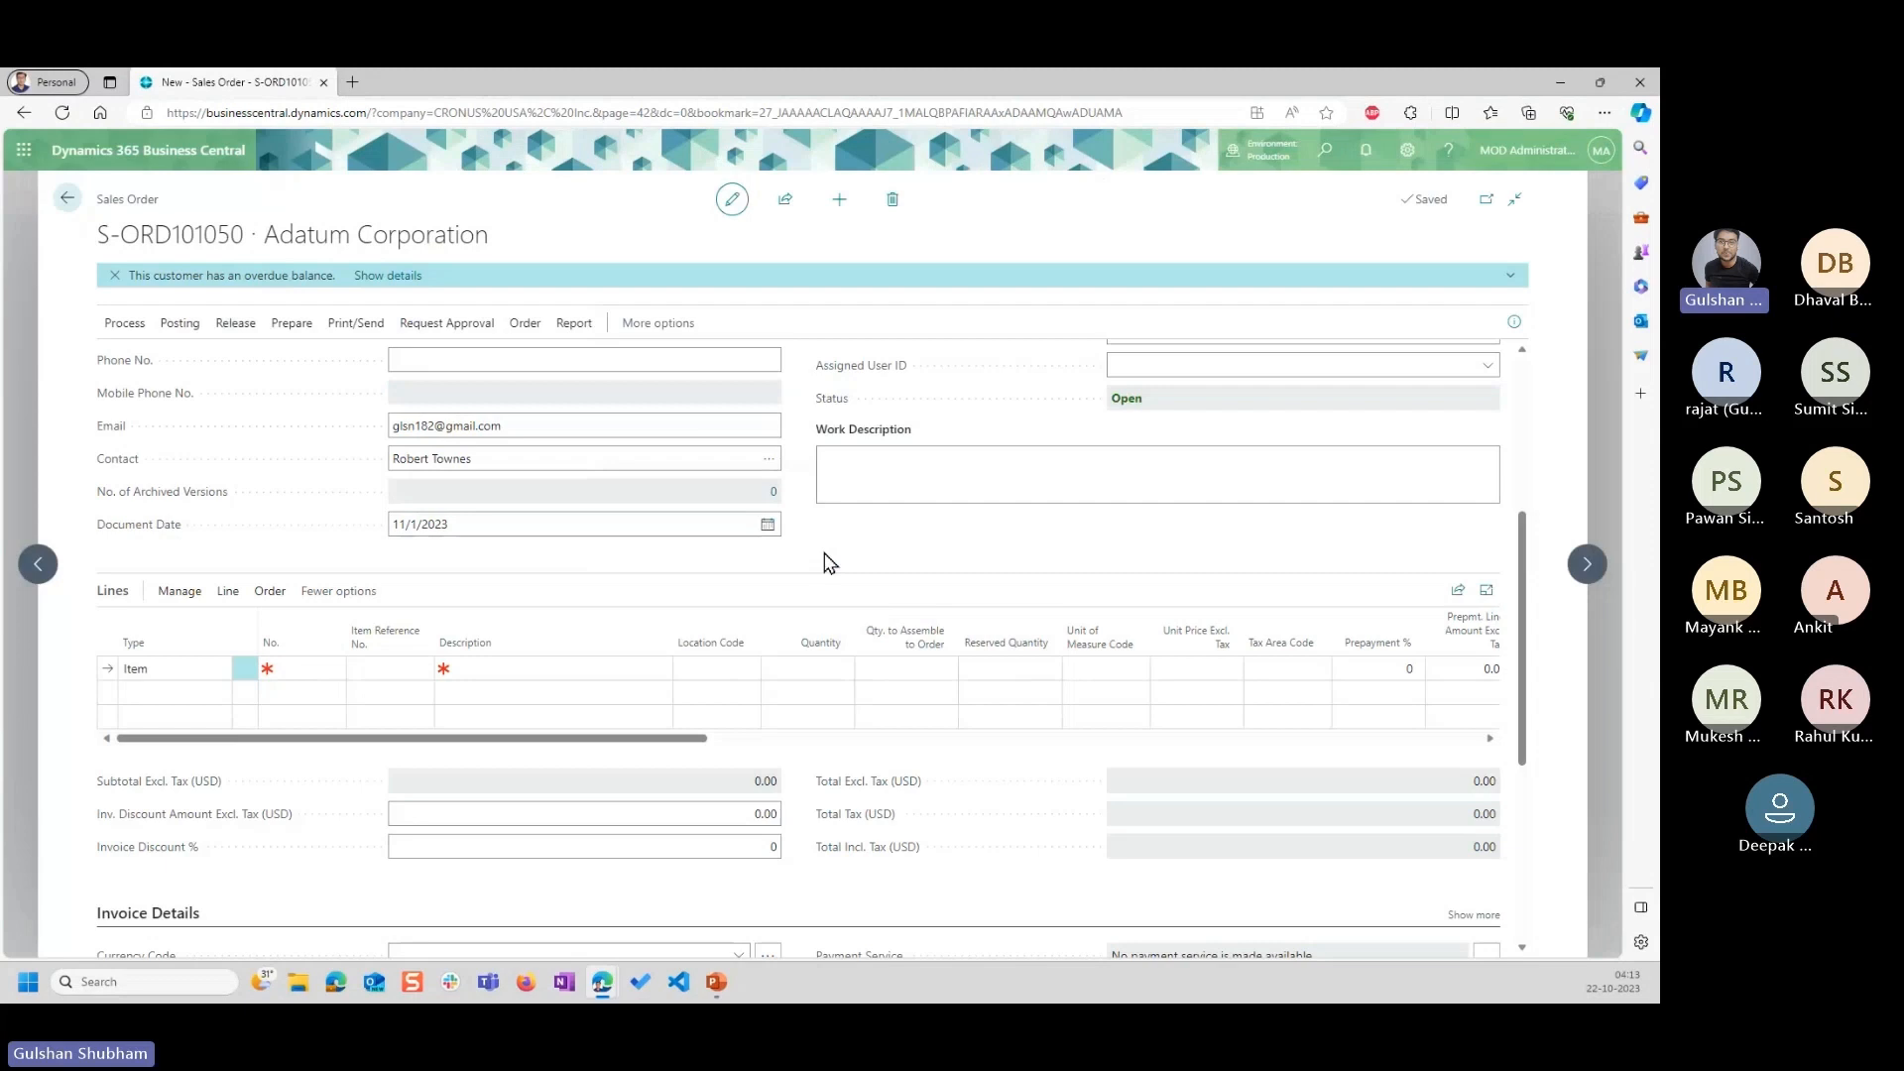
Set the document date of the sales order to 10/1/2023.
scroll(830, 562, "up", 3)
left_click(767, 803)
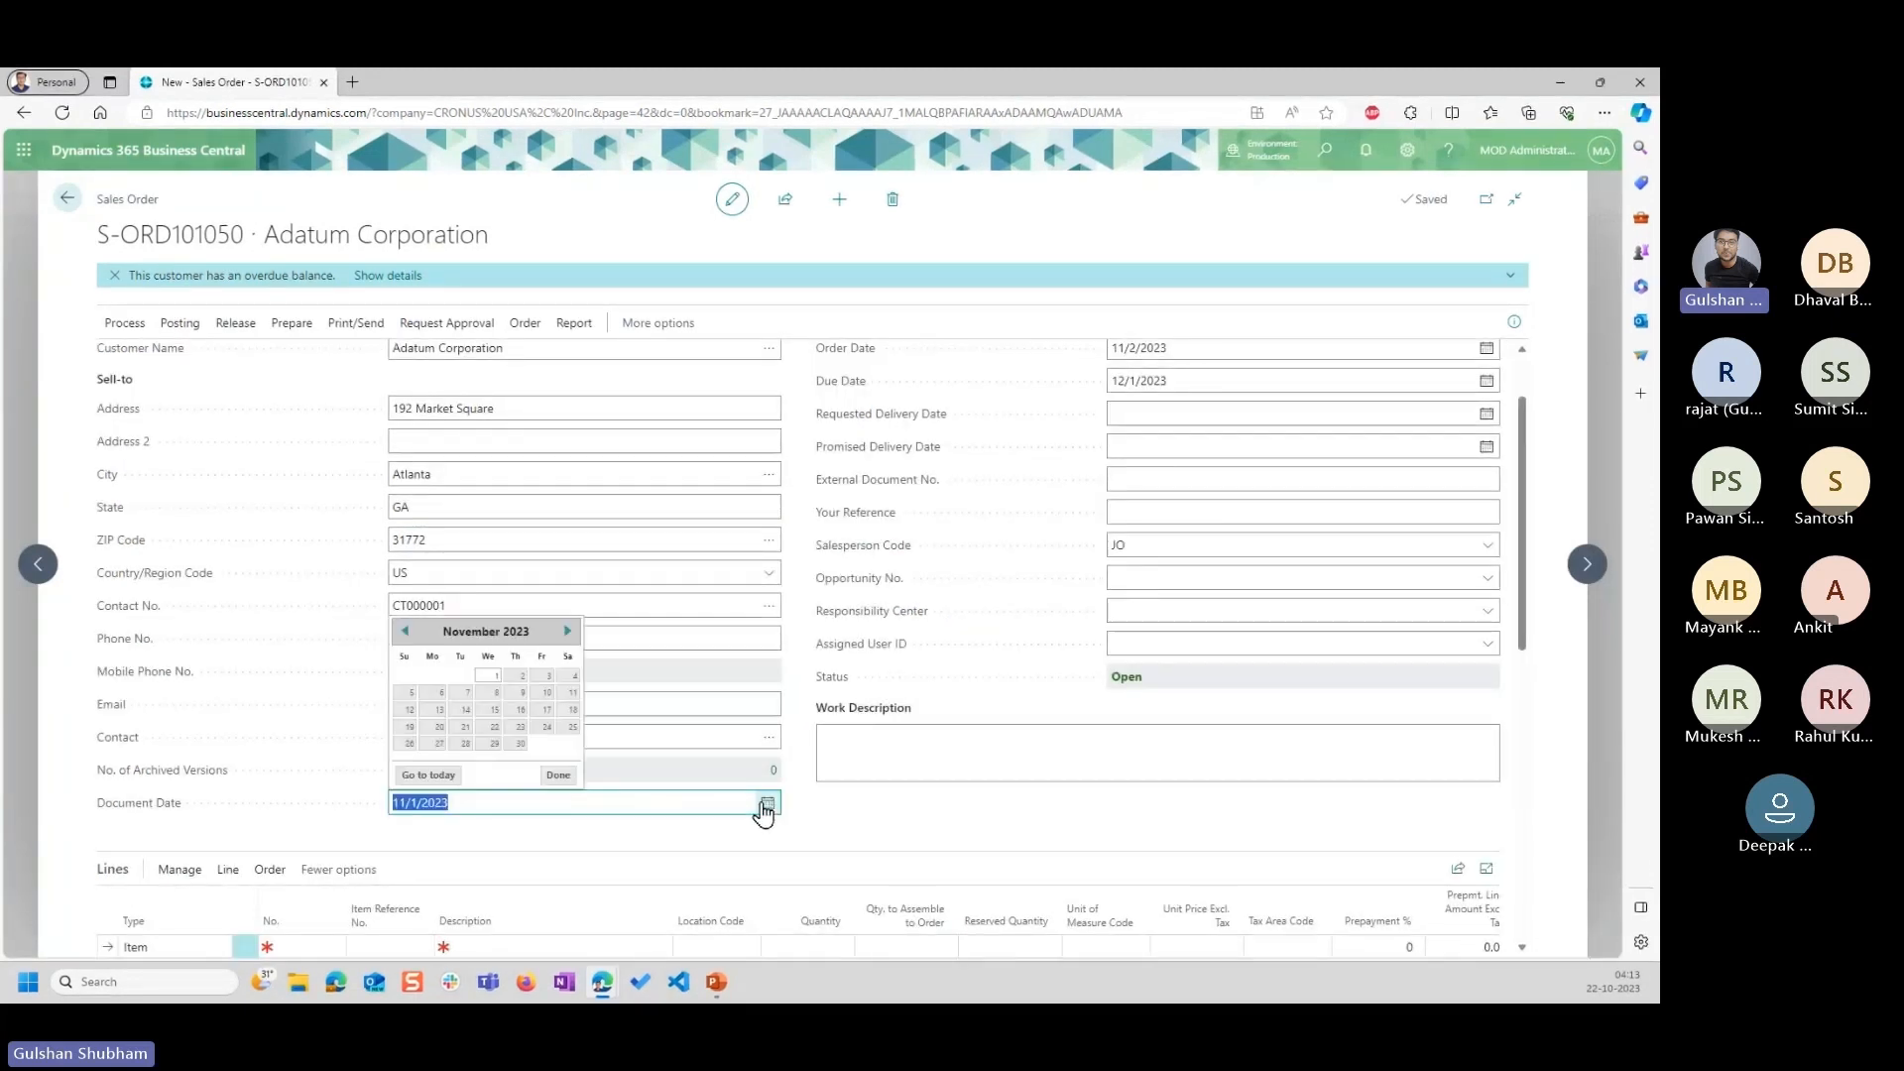
left_click(404, 631)
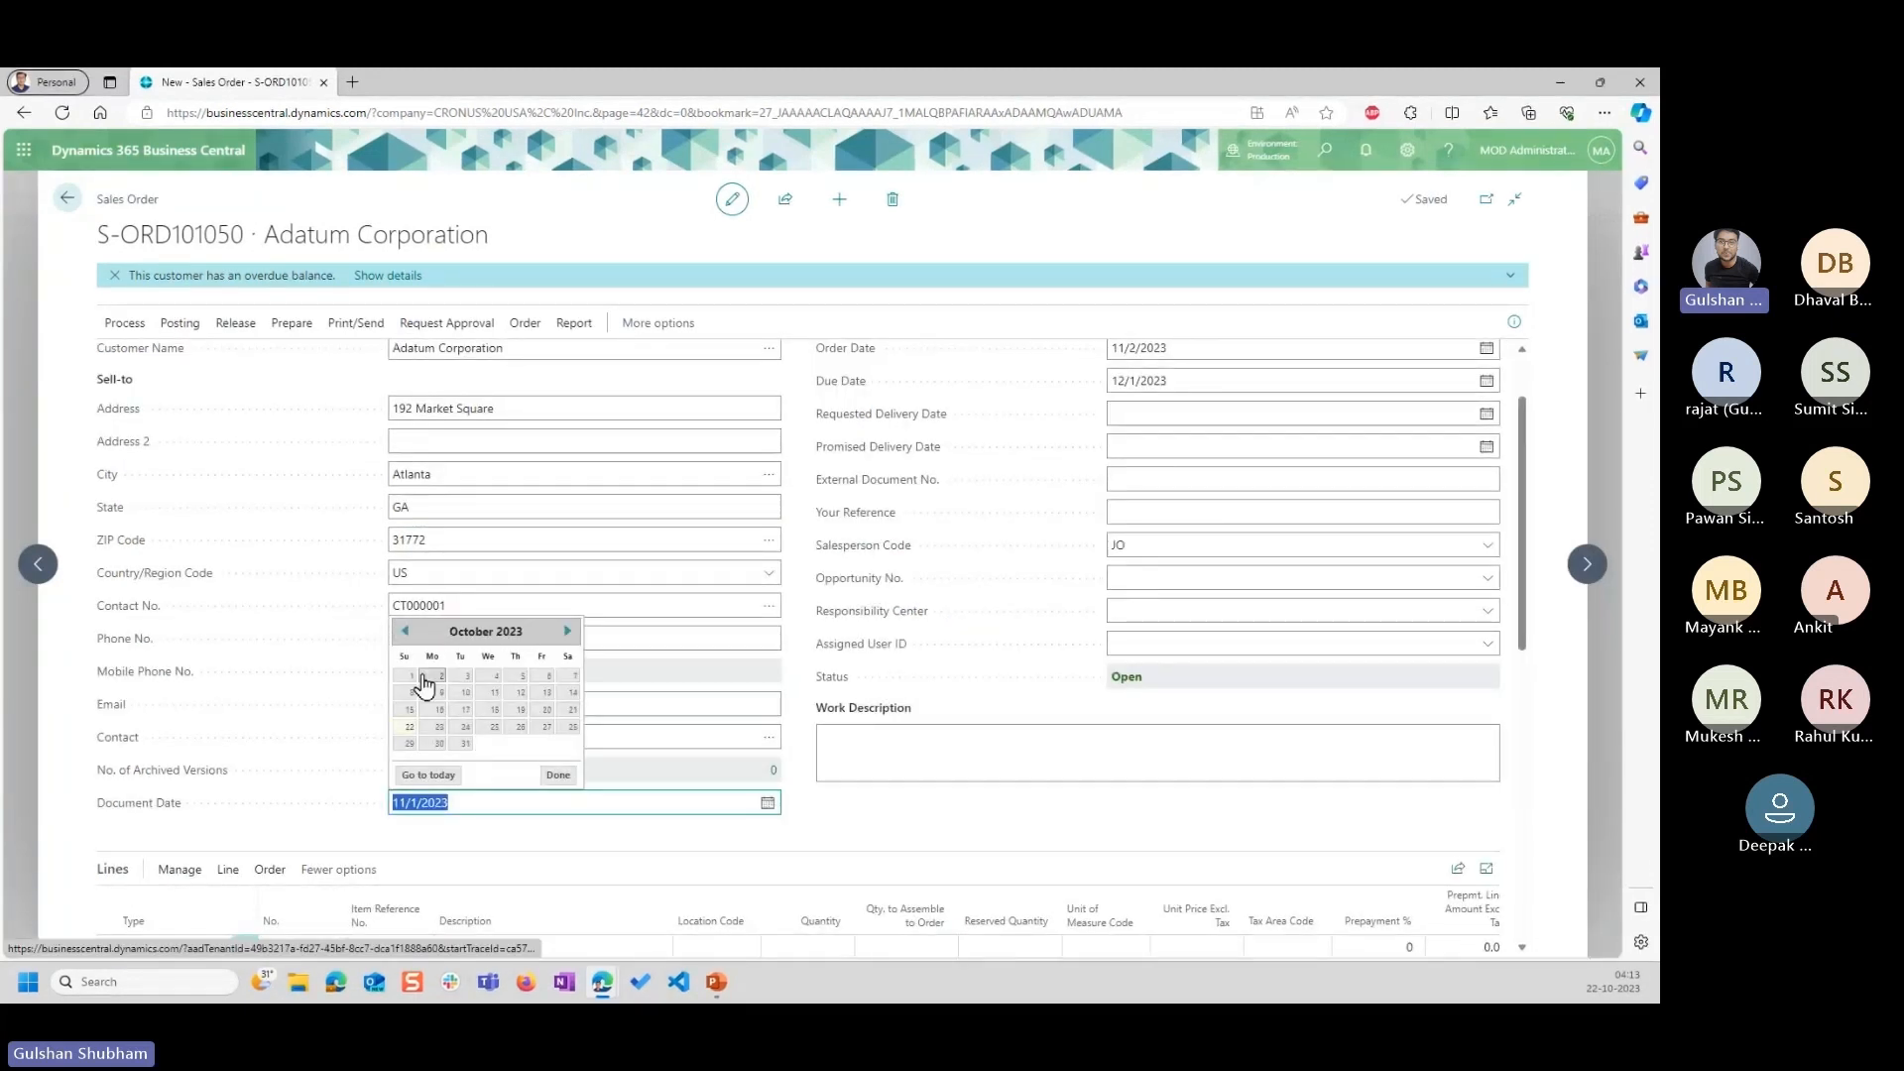
left_click(422, 676)
key("Tab")
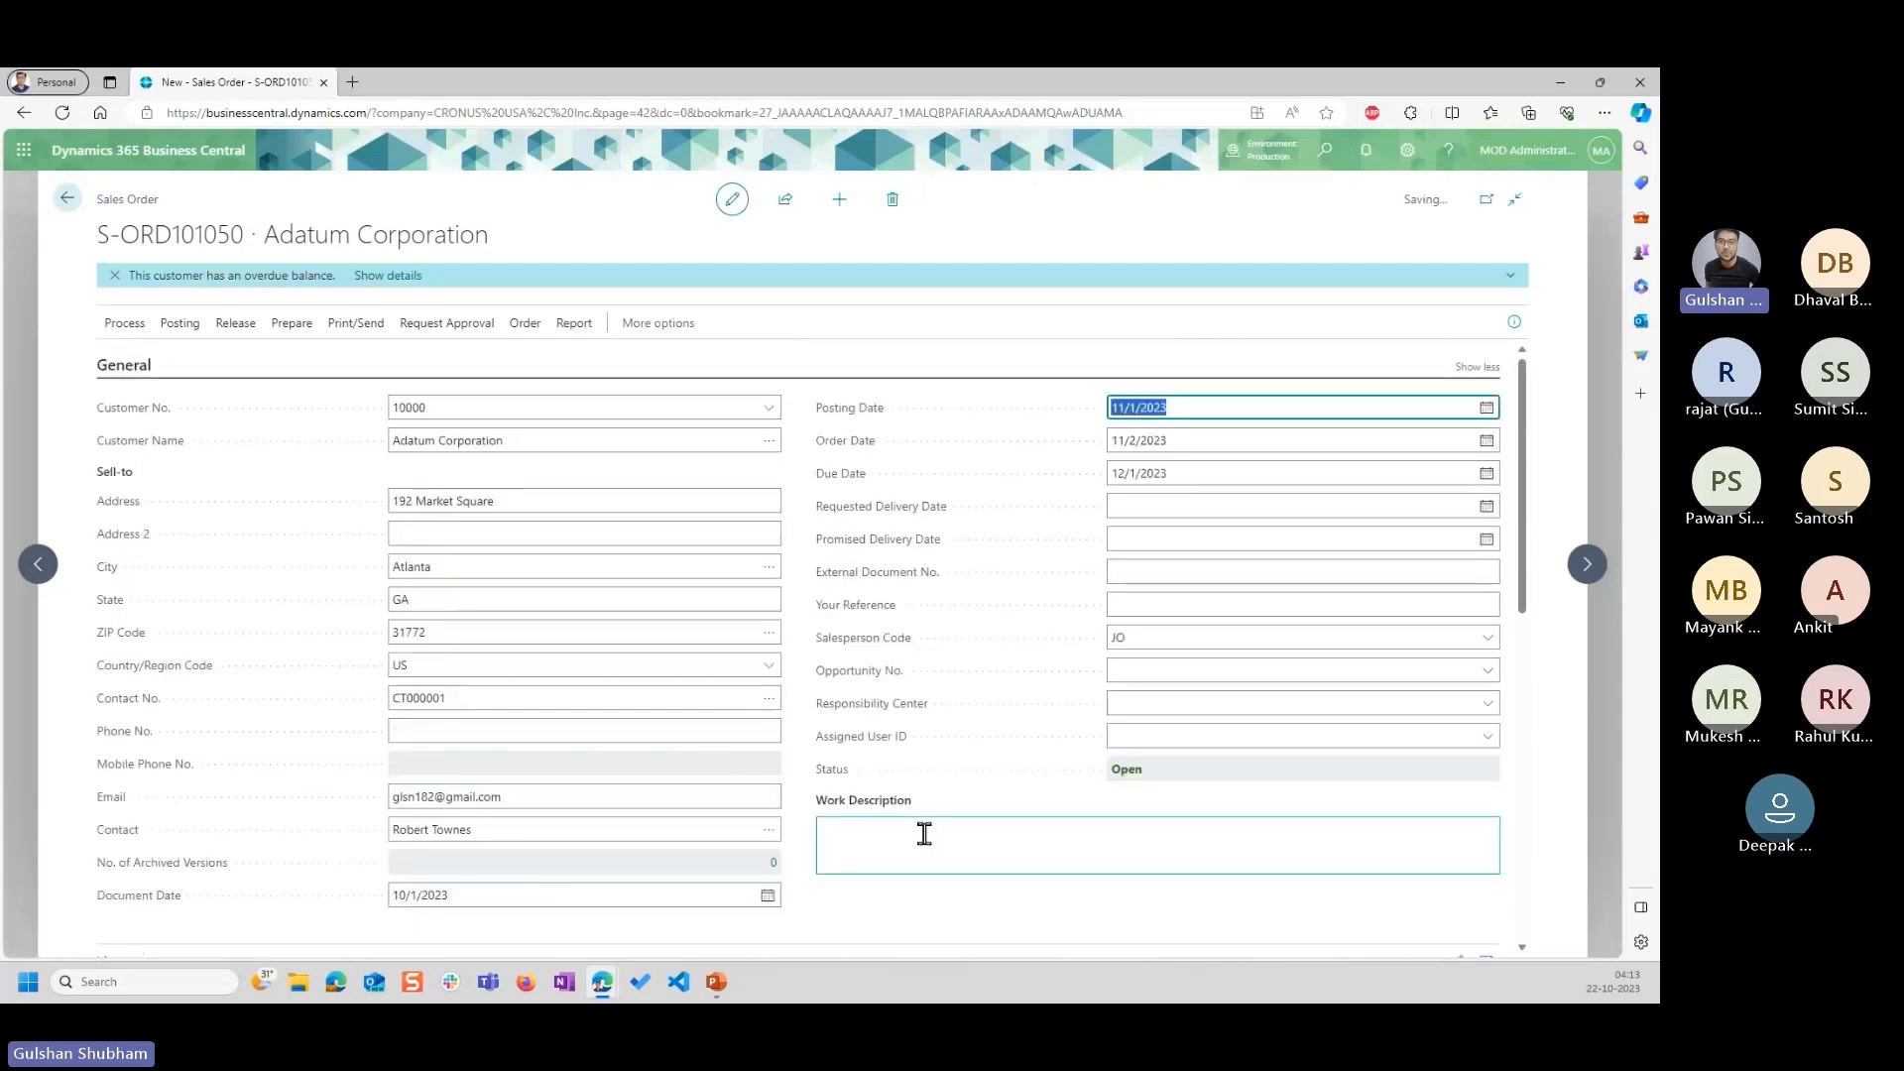
Set the posting date of the sales order to 10/1/2023.
left_click(1486, 407)
left_click(1123, 437)
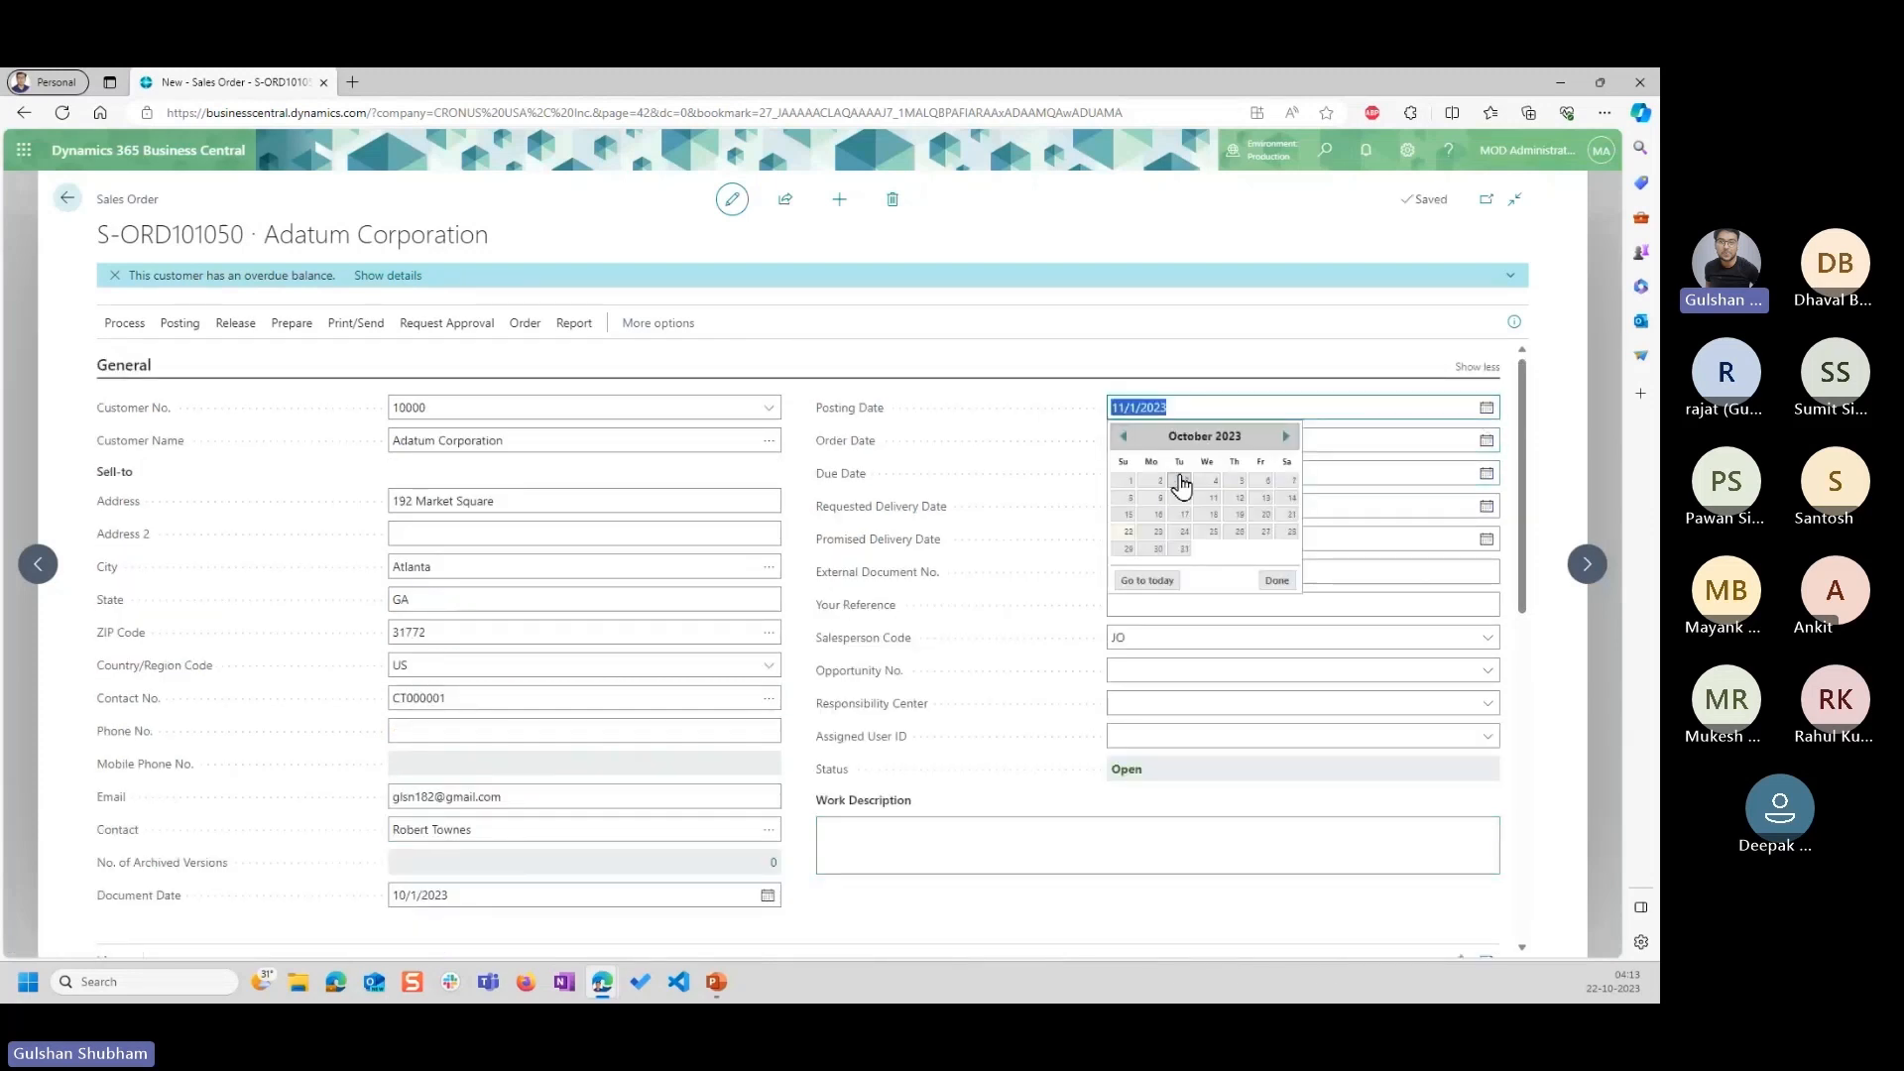
left_click(1126, 486)
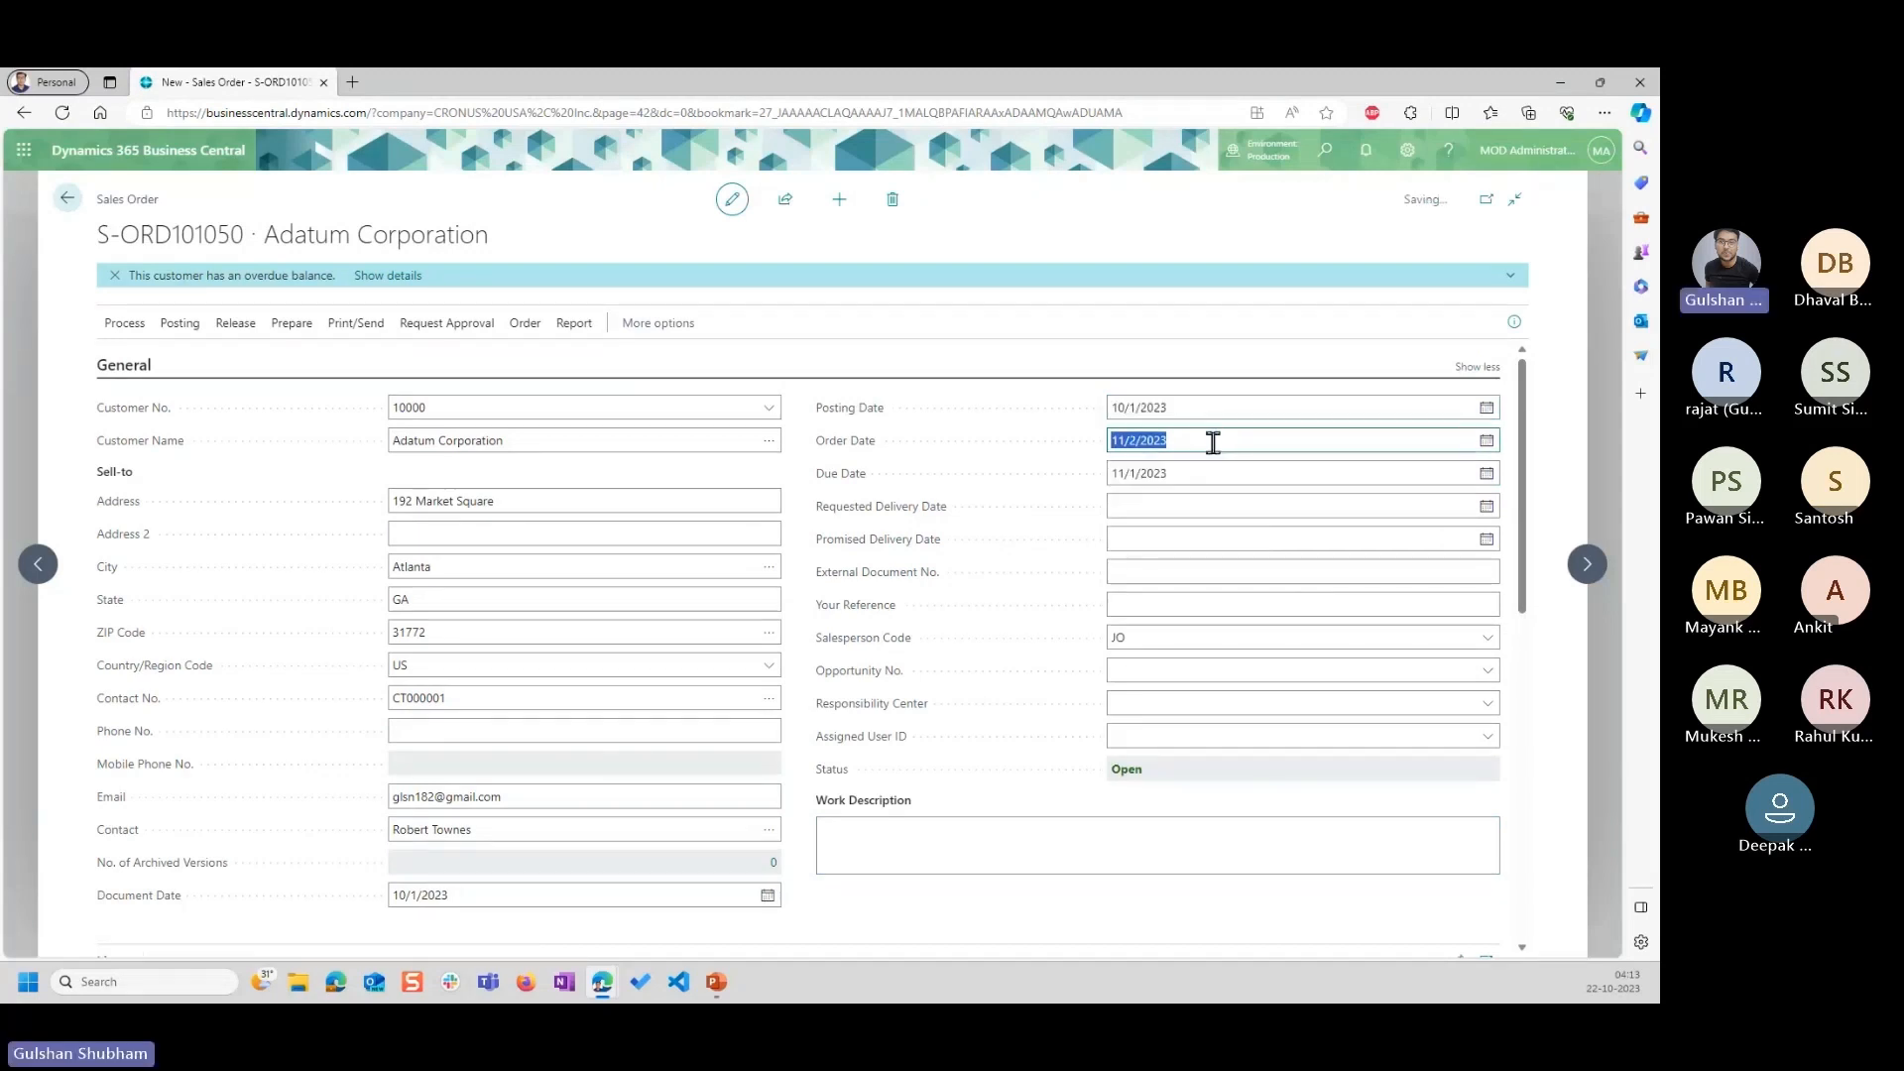
left_click(1311, 437)
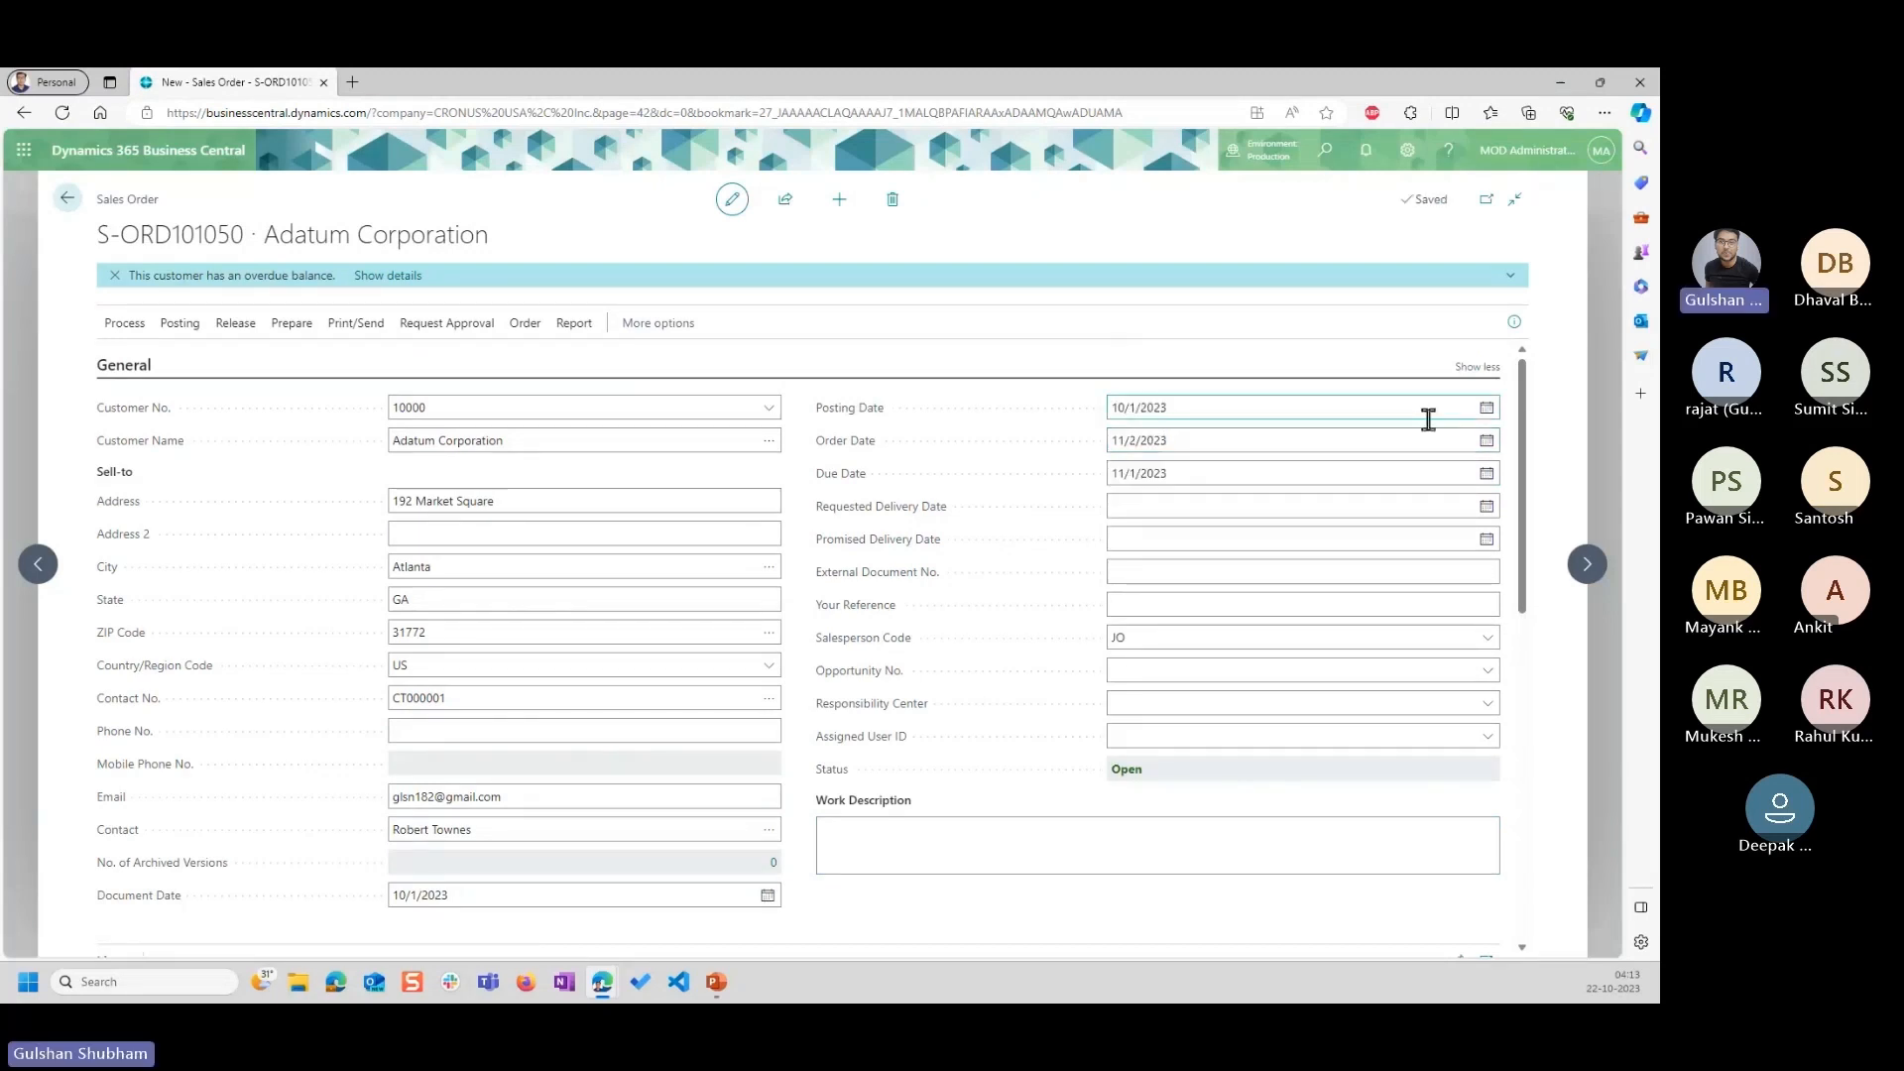
Set the order date of the sales order to 11/1/2023.
left_click(1485, 442)
left_click(1207, 514)
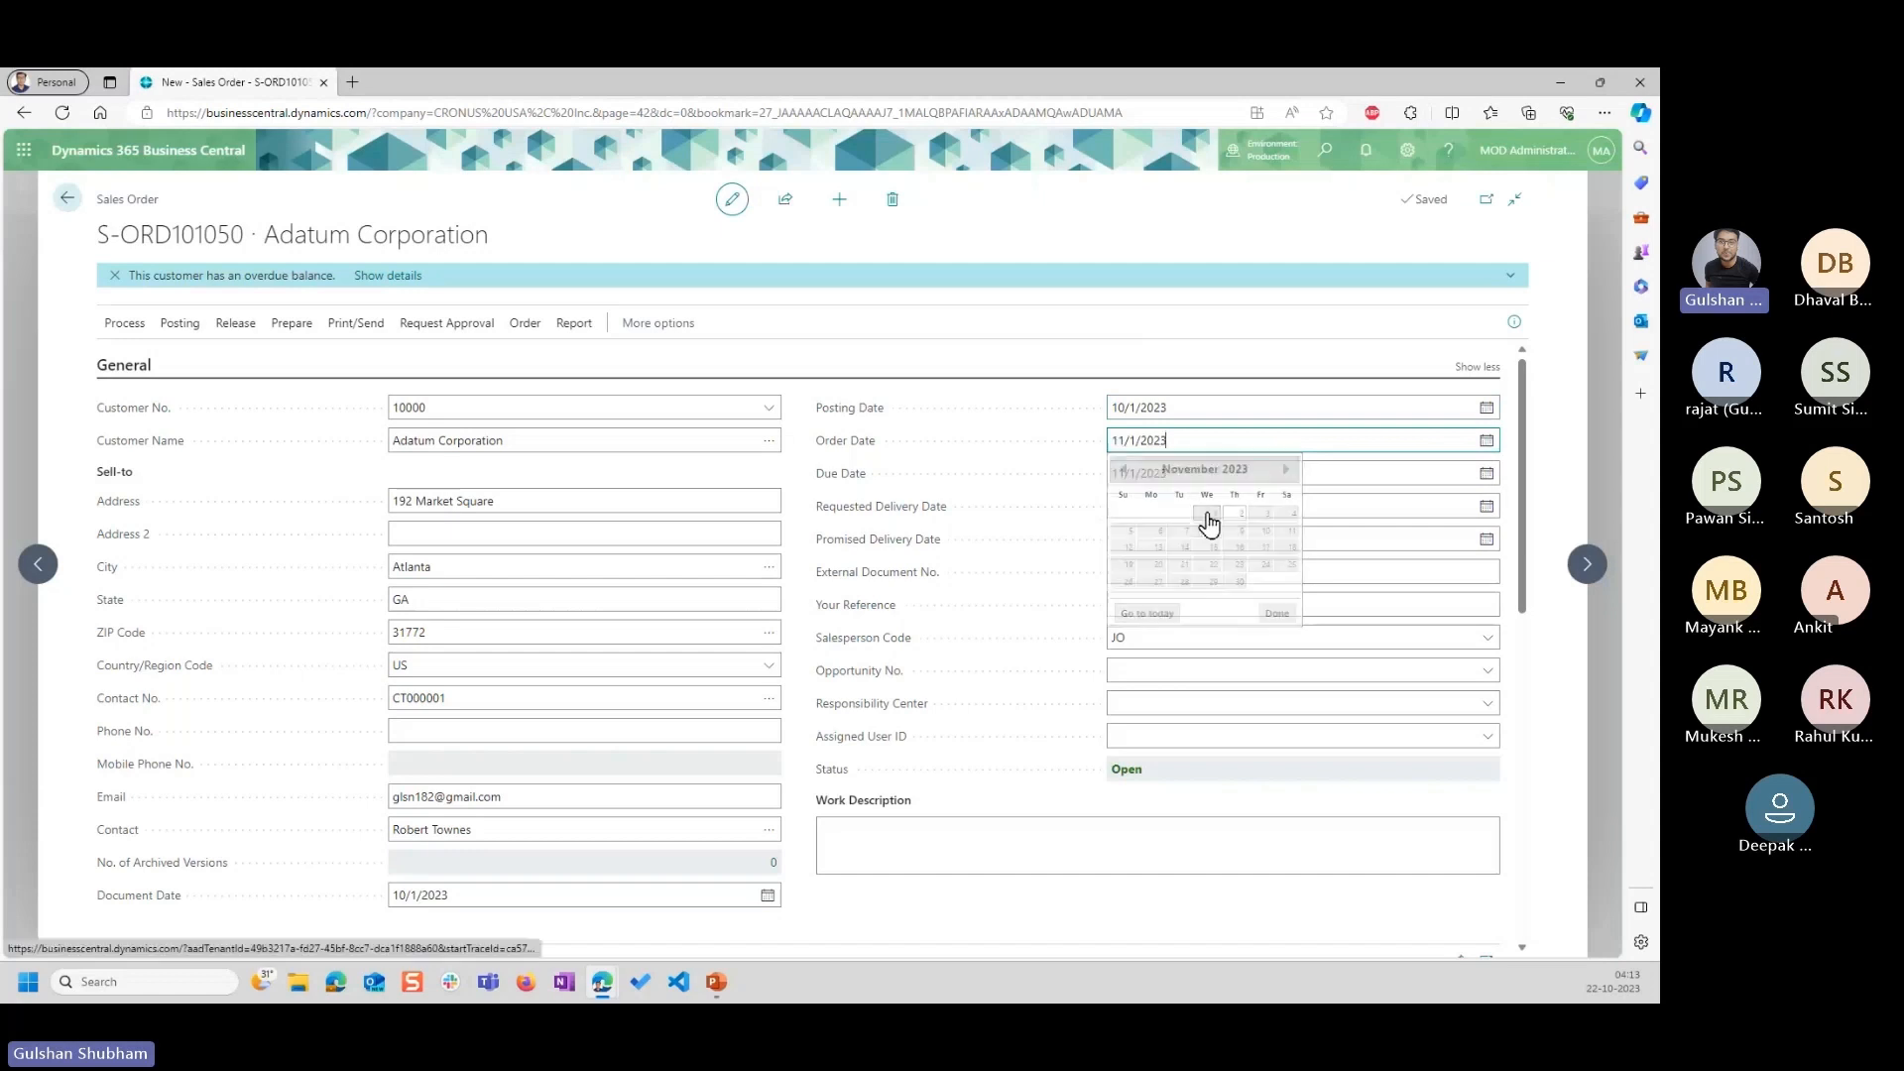
left_click(1023, 347)
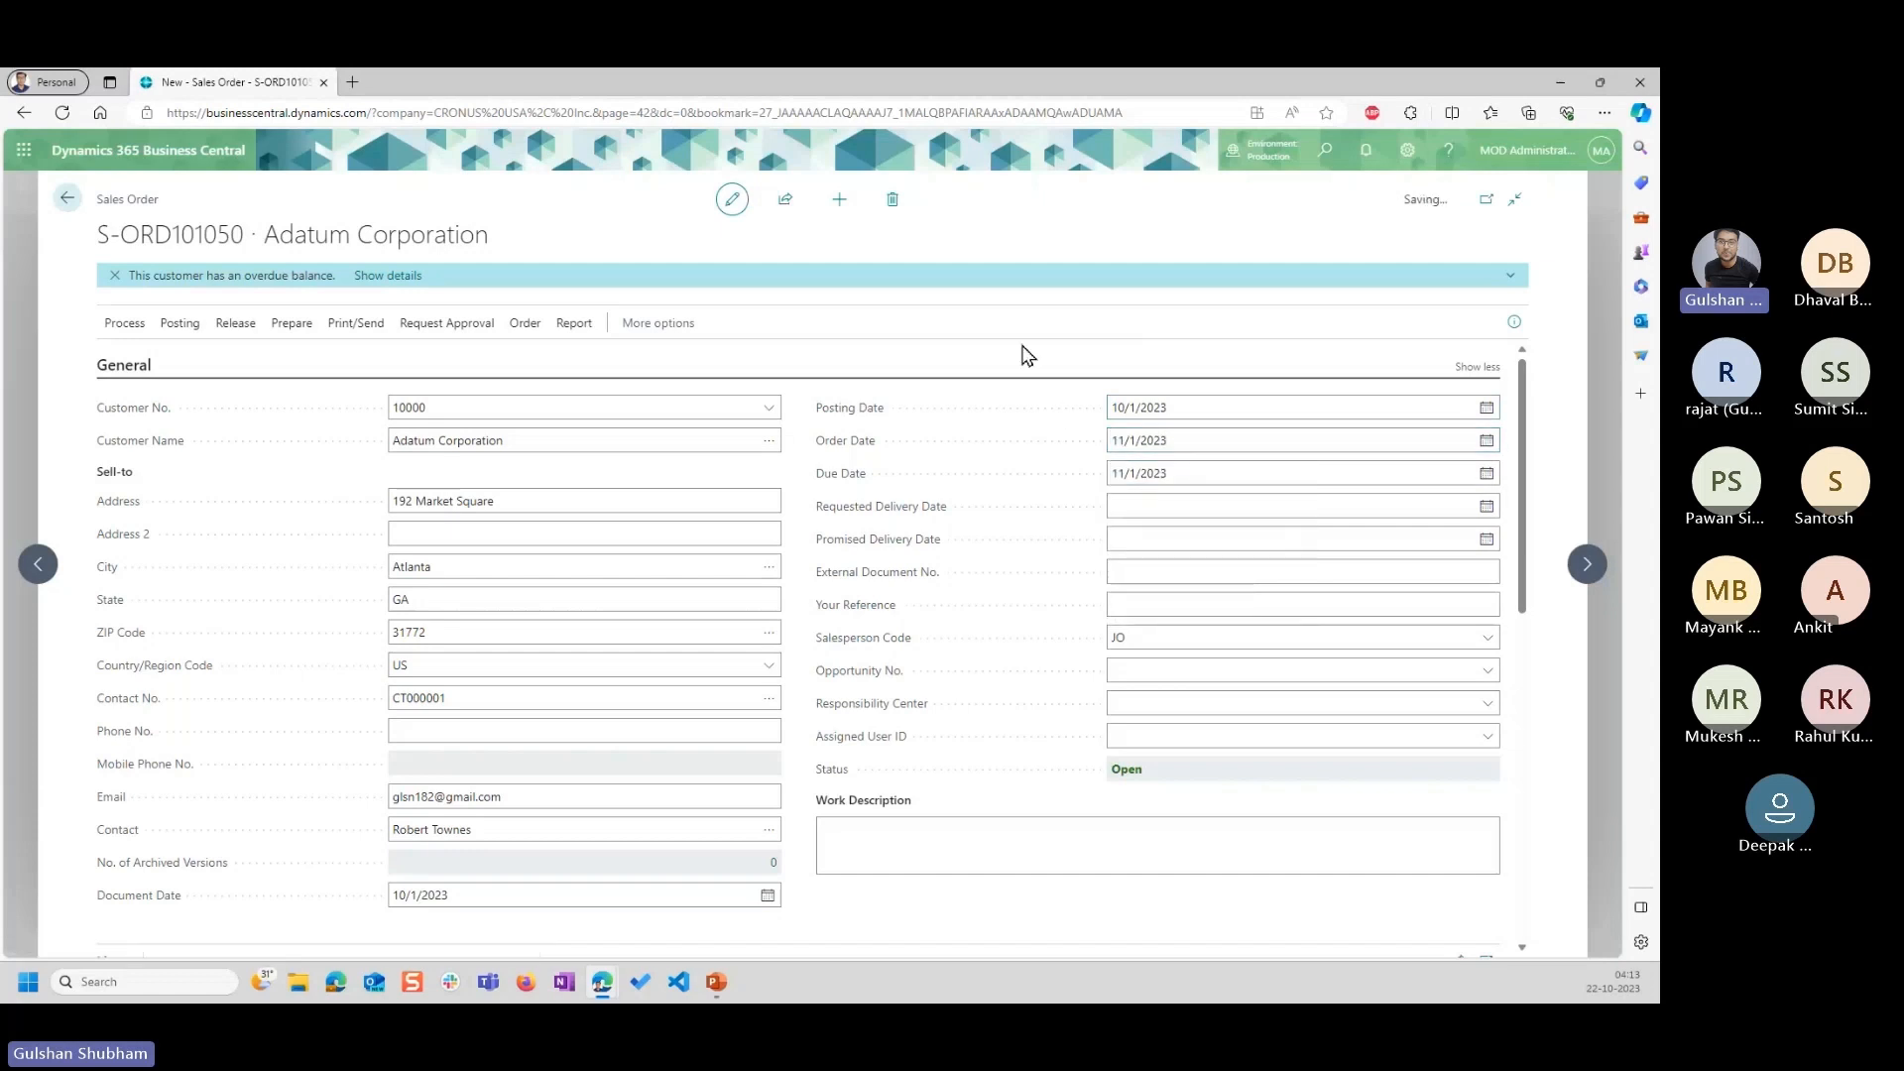
left_click(988, 828)
Add item 1027 Chair to the empty sales order line by searching for "chair".
scroll(988, 828, "down", 3)
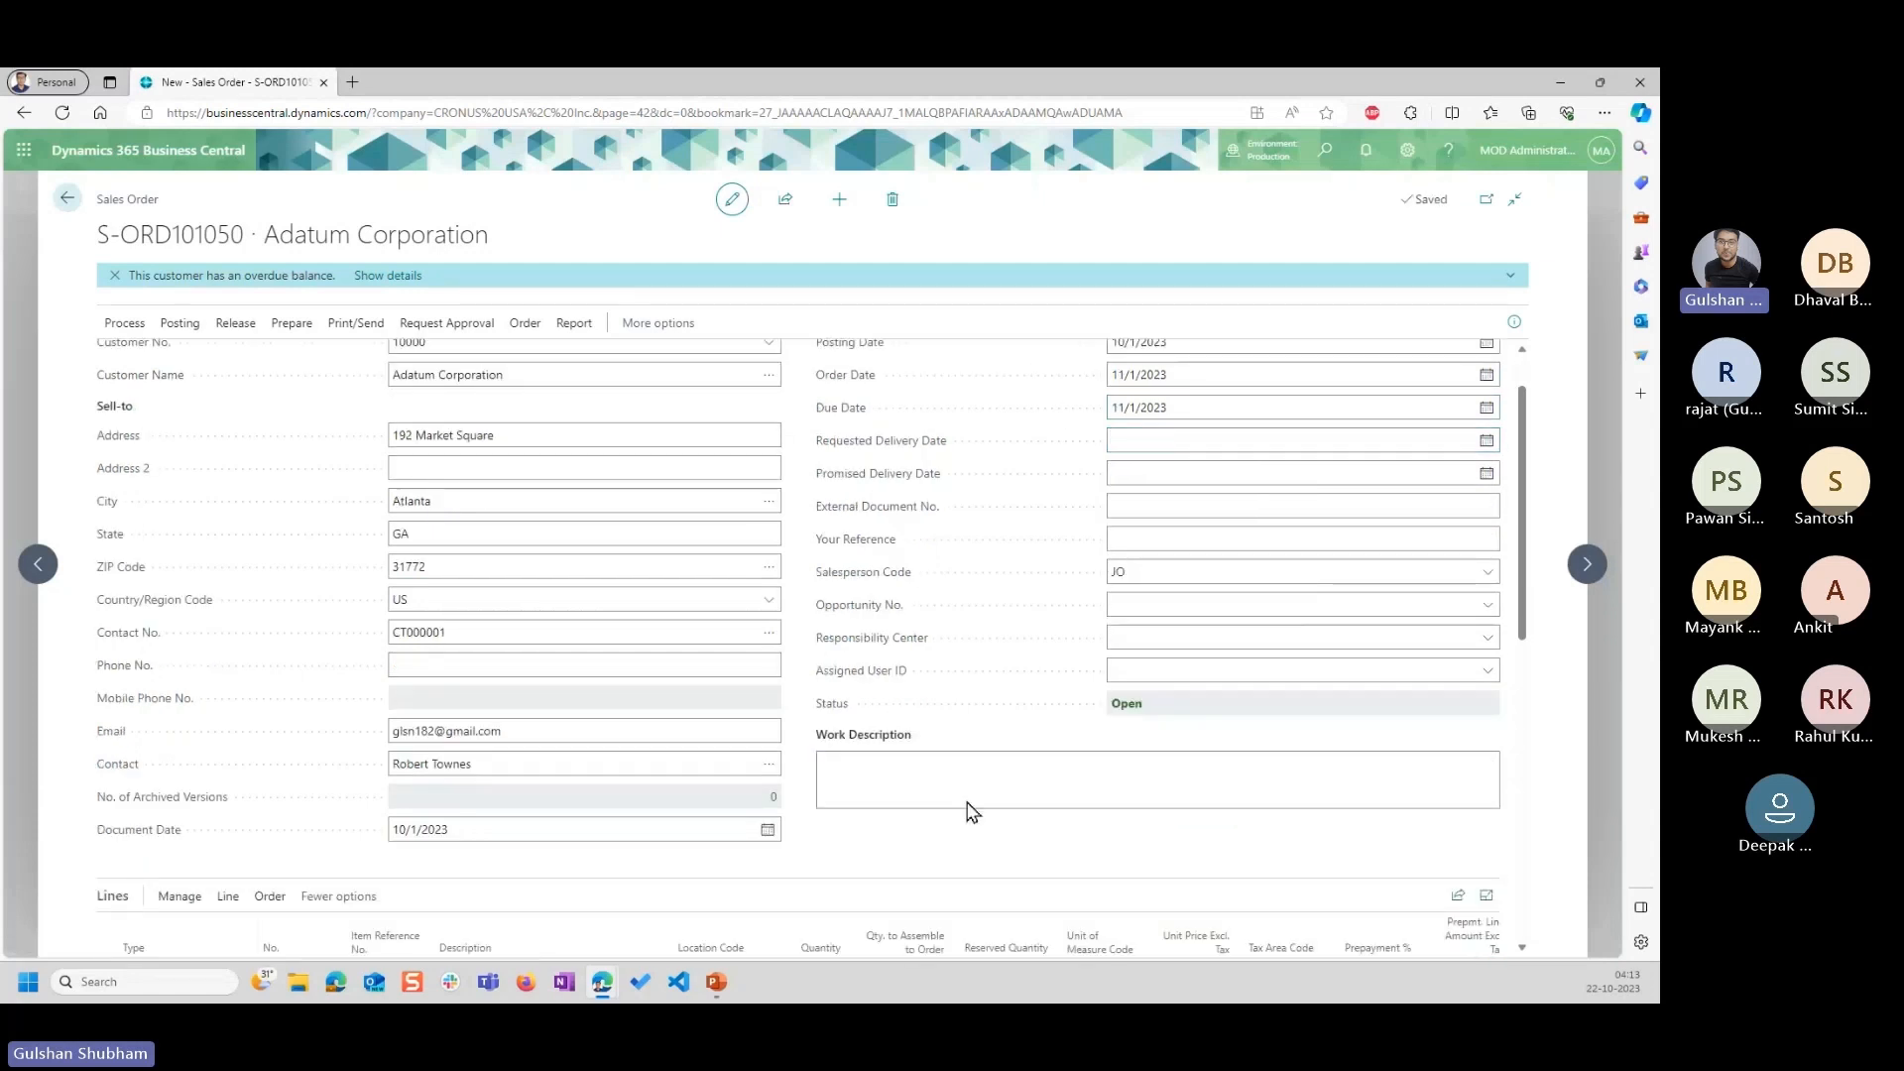
left_click(302, 763)
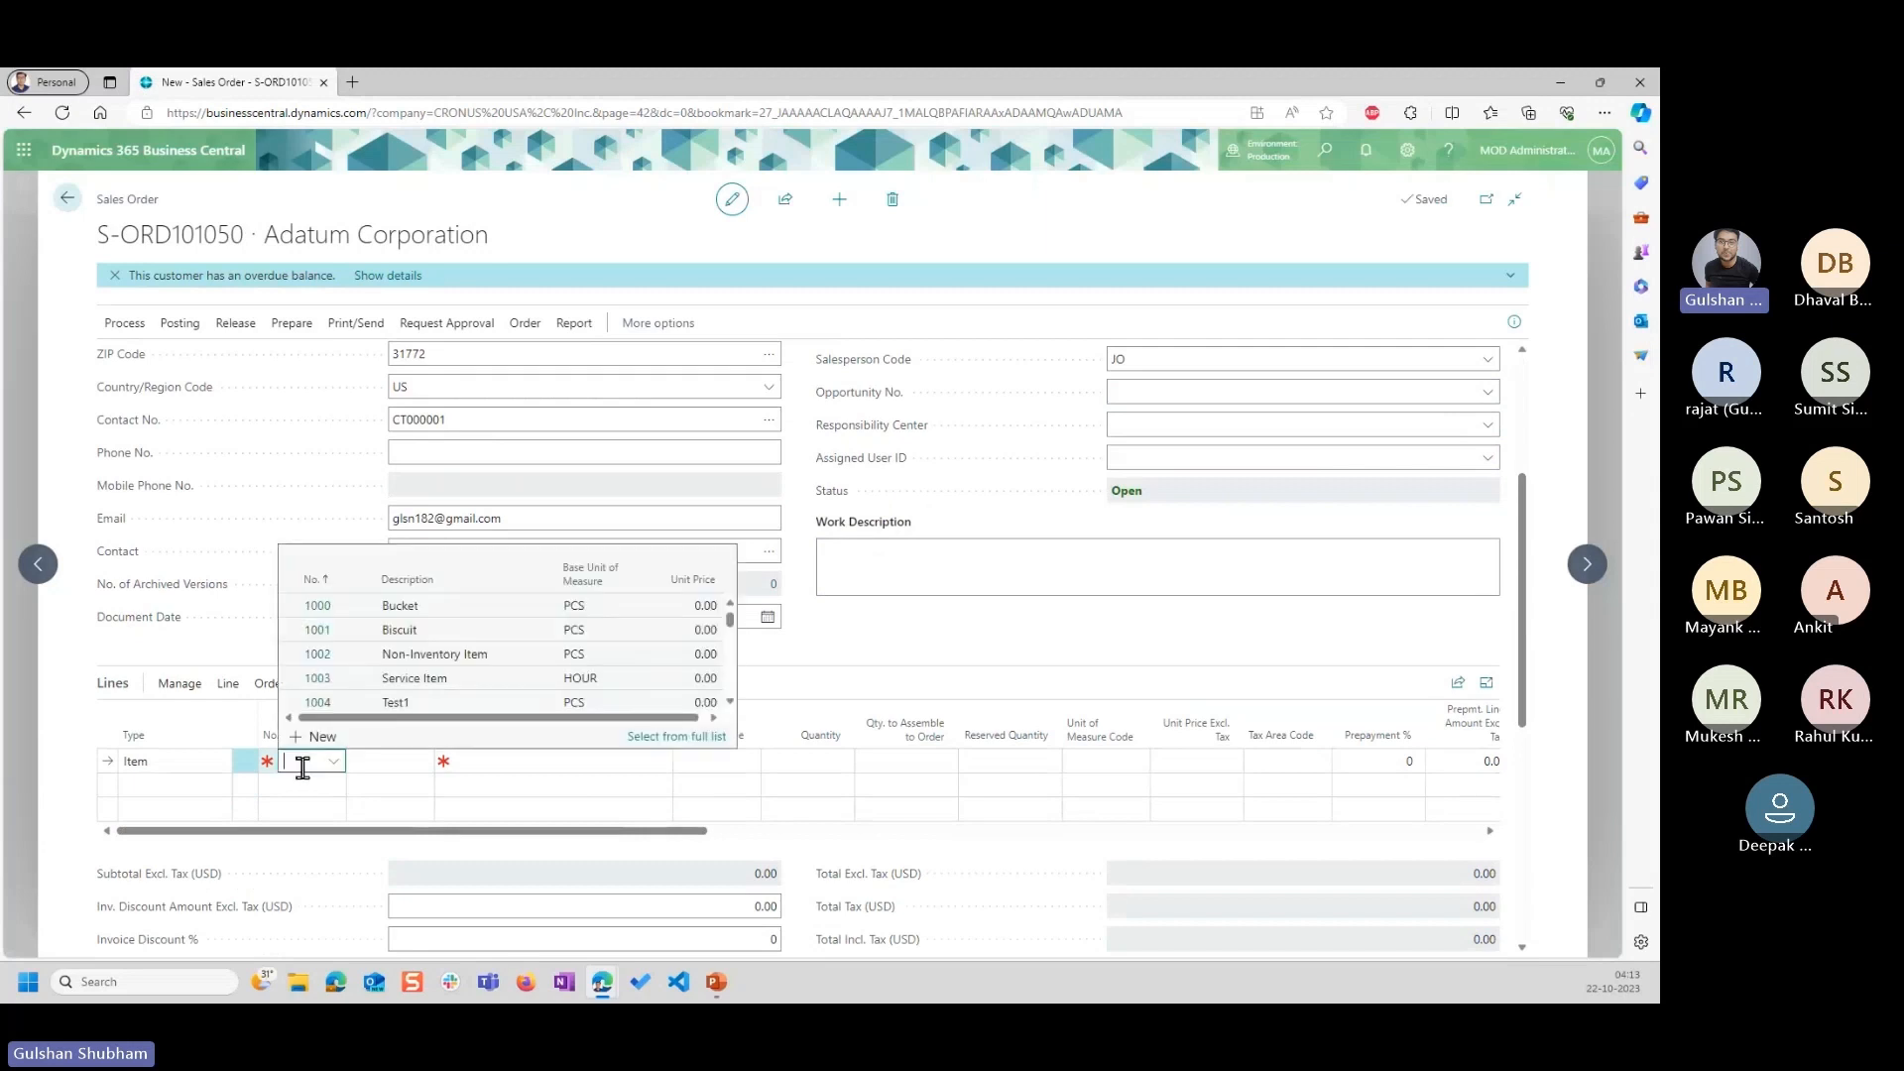
type("cha")
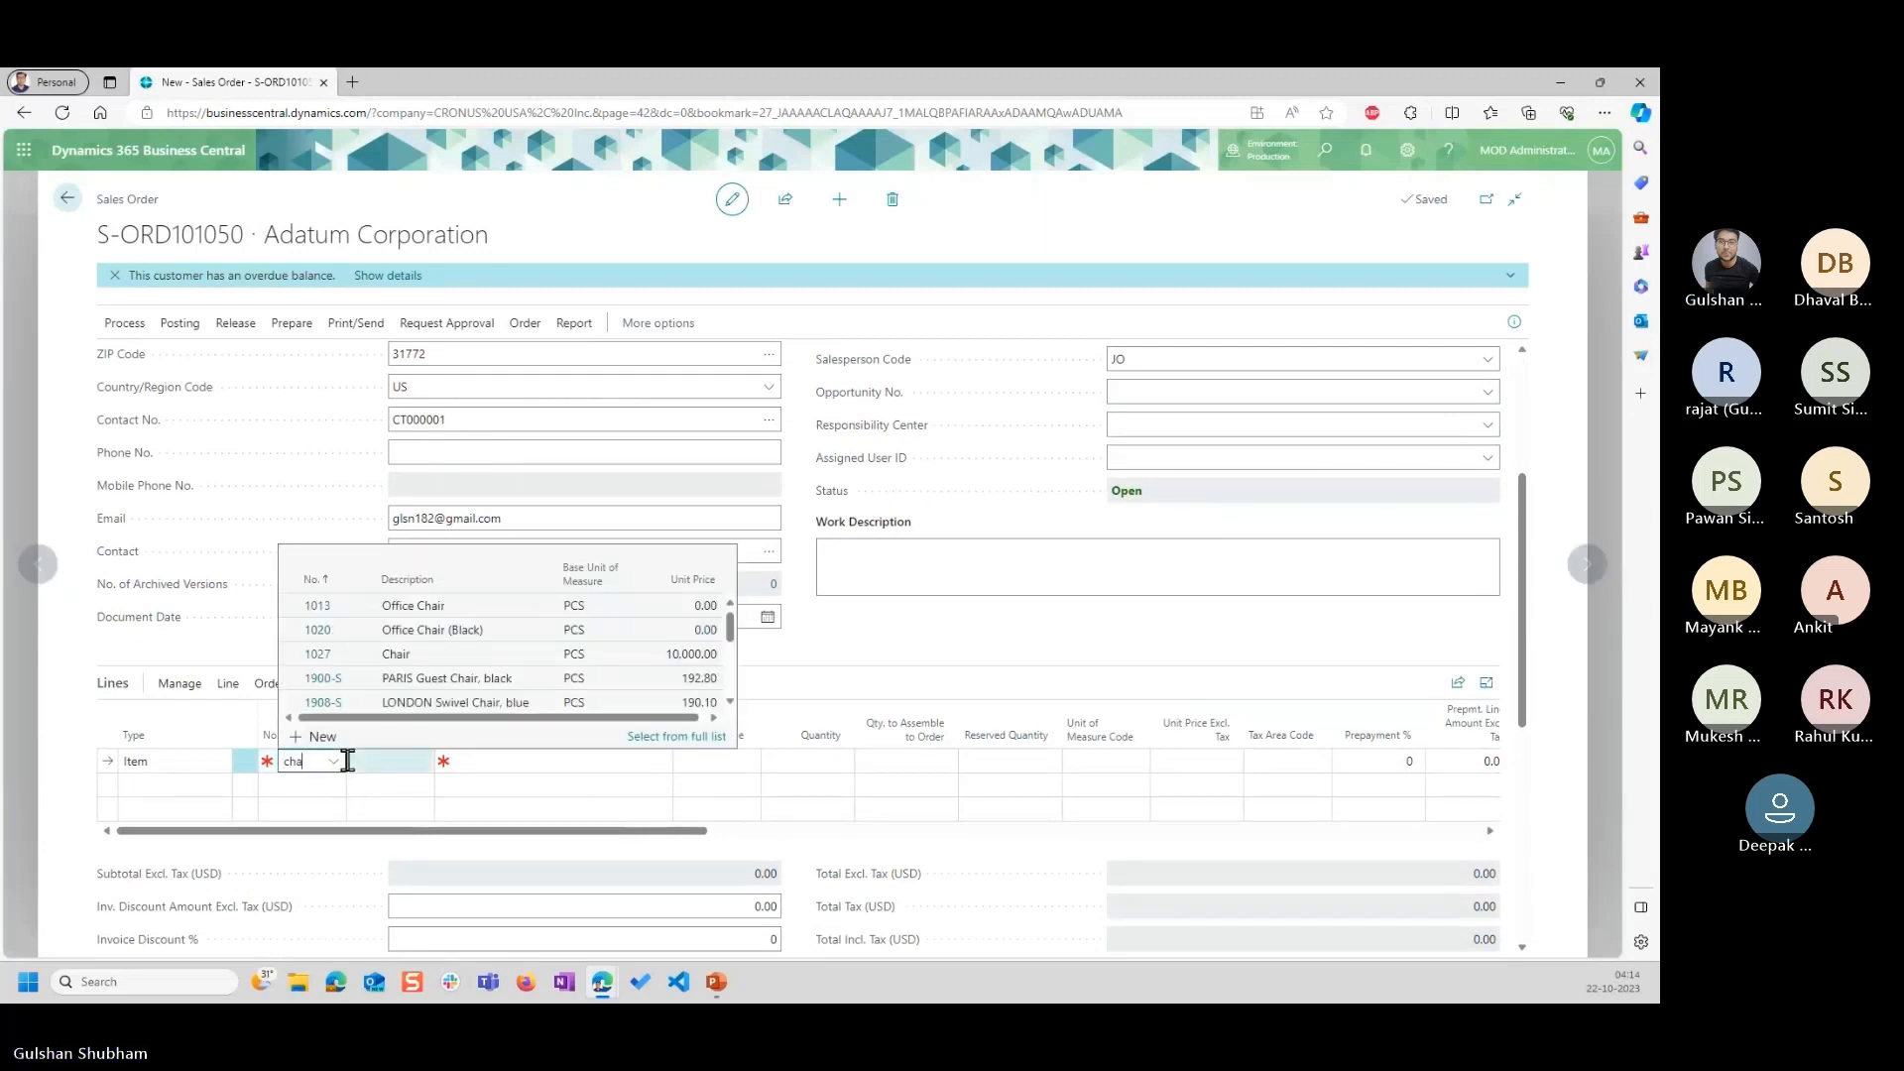
type("ir")
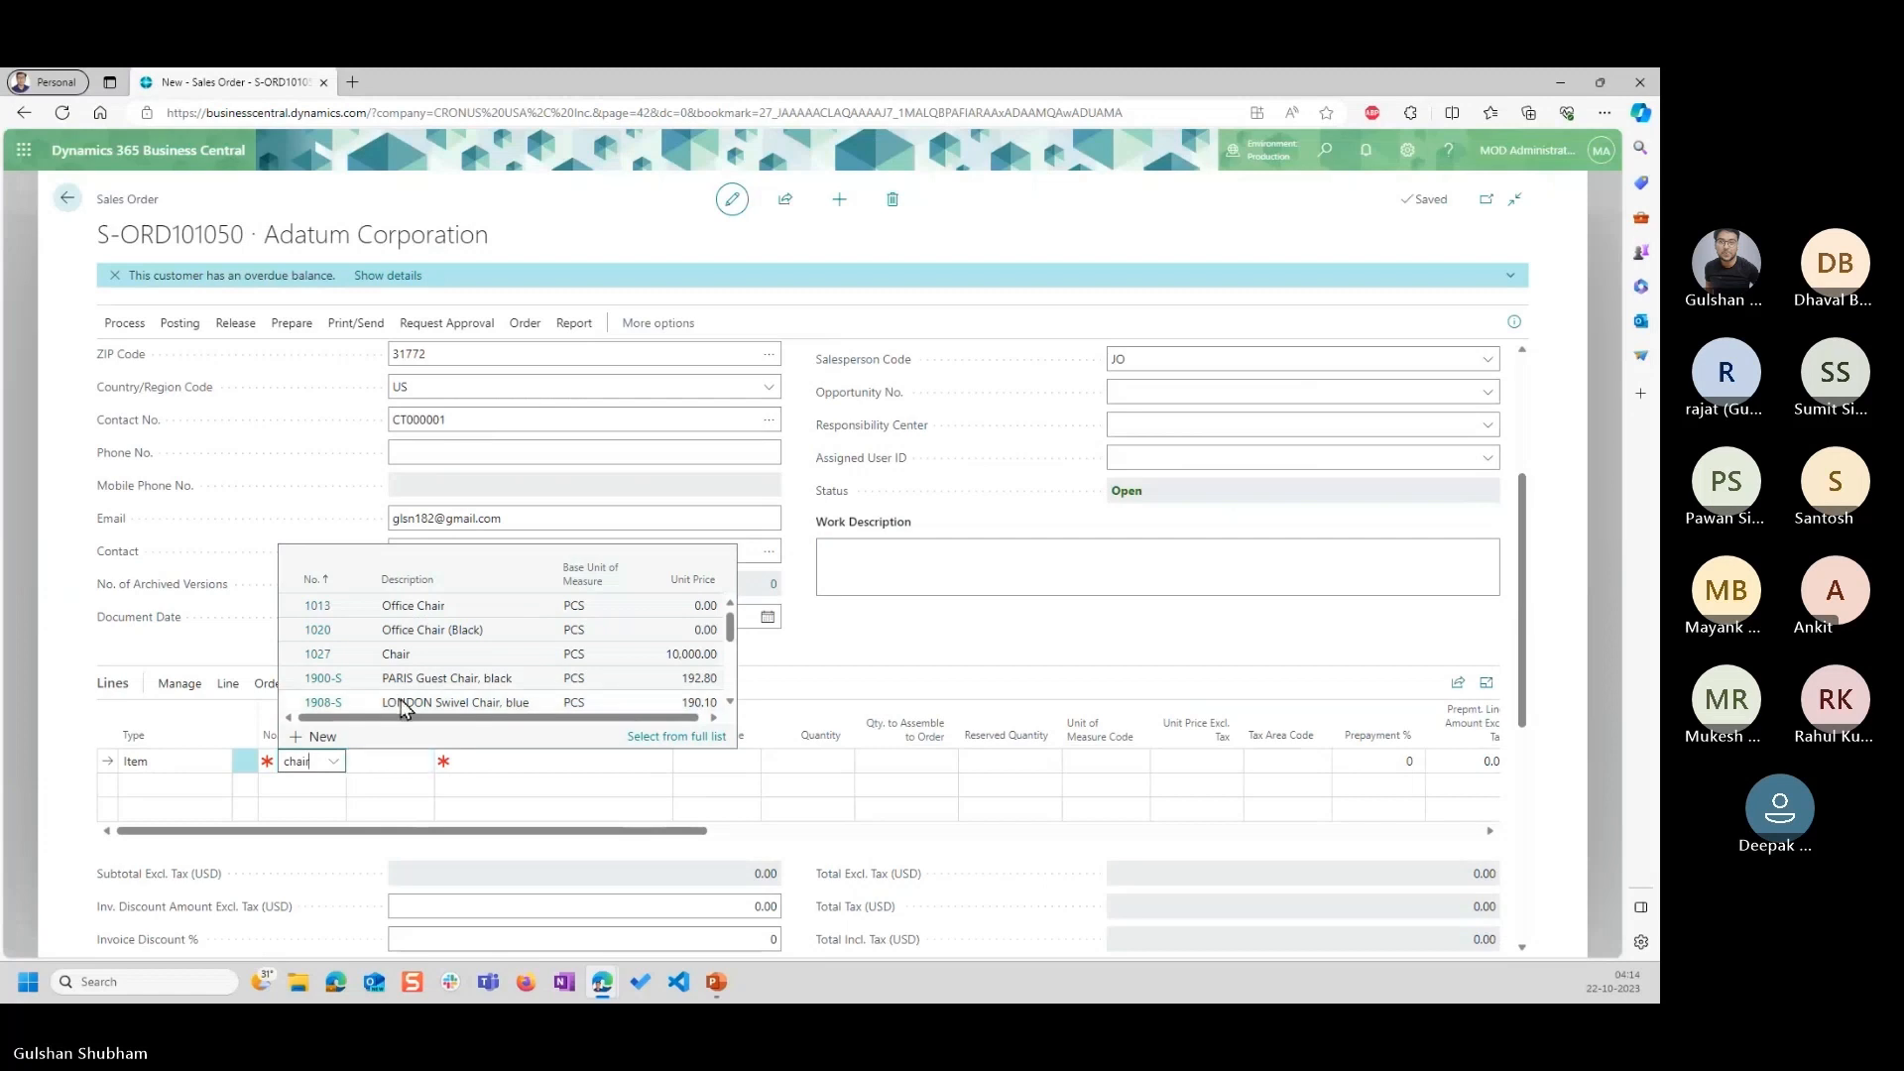
left_click(399, 659)
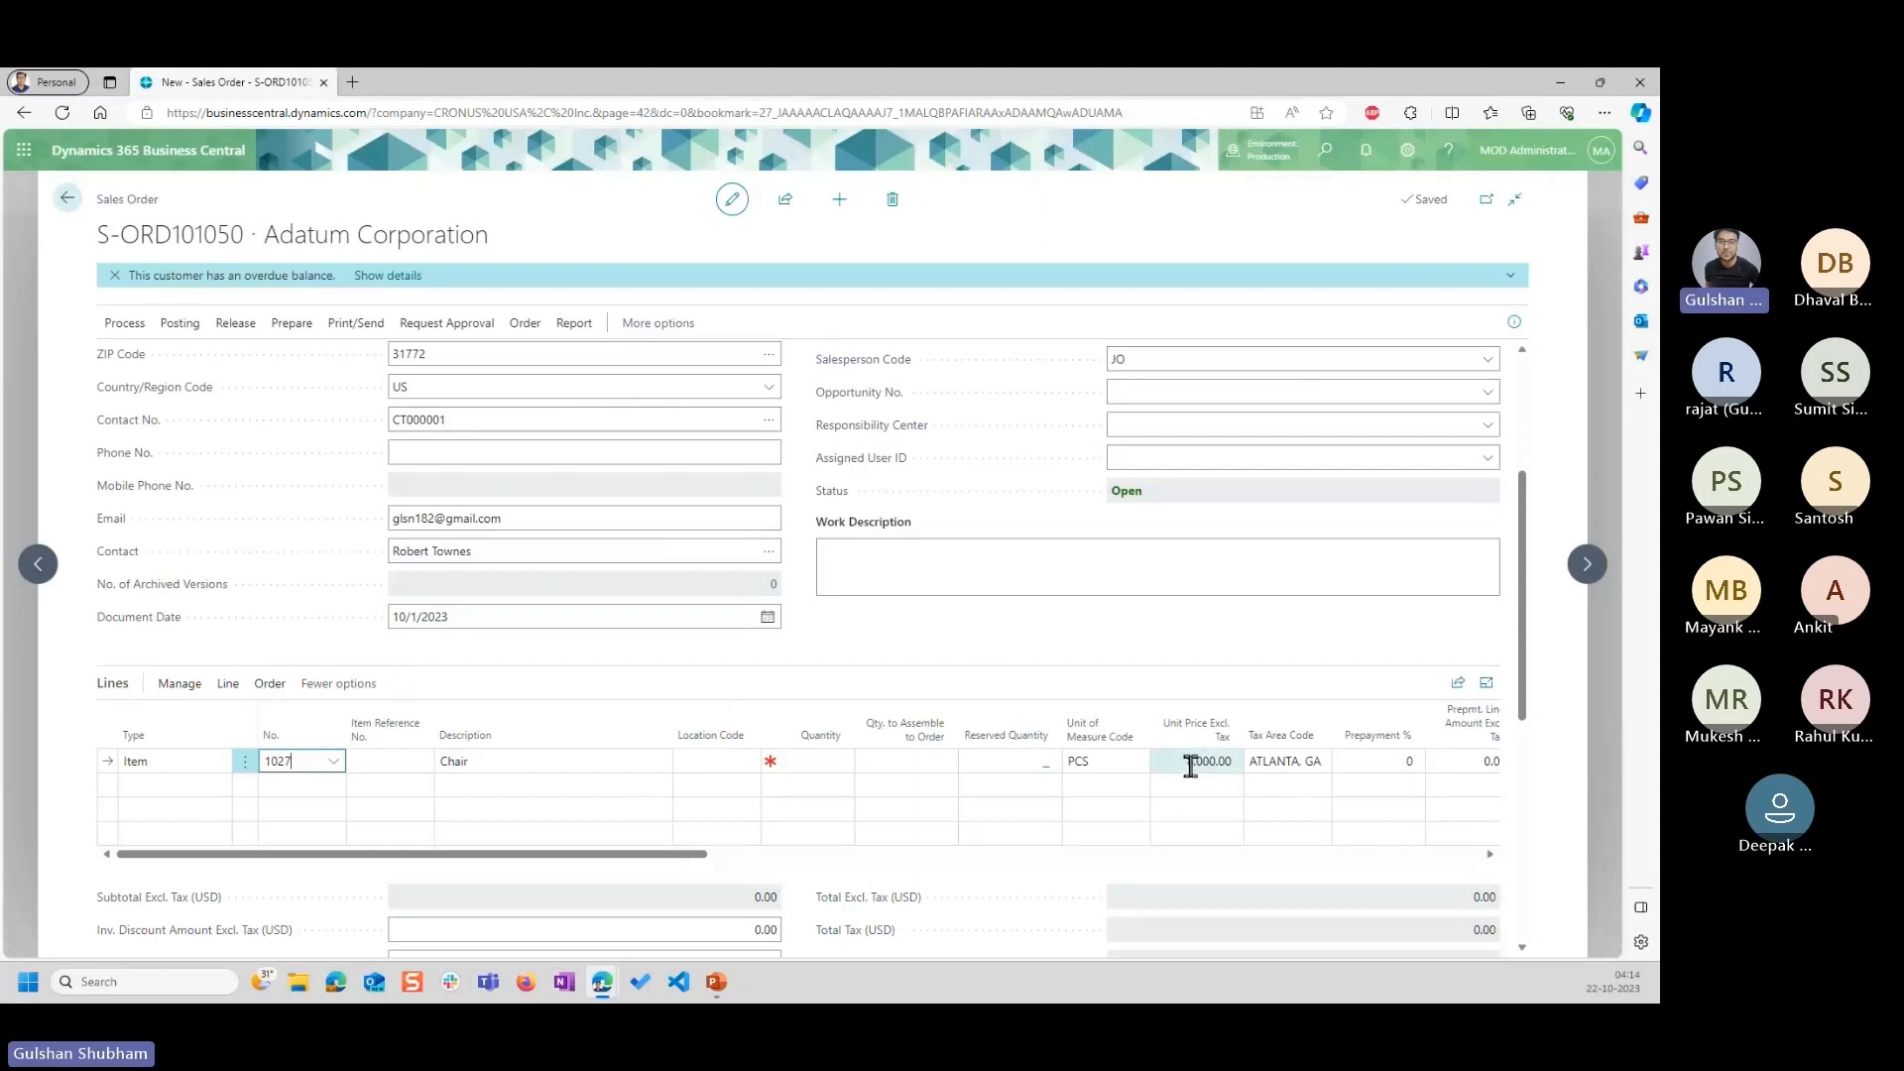
Compare the re-added Chair line's unit price with the posting, order and document dates in the header.
left_click(1183, 765)
scroll(1117, 682, "up", 3)
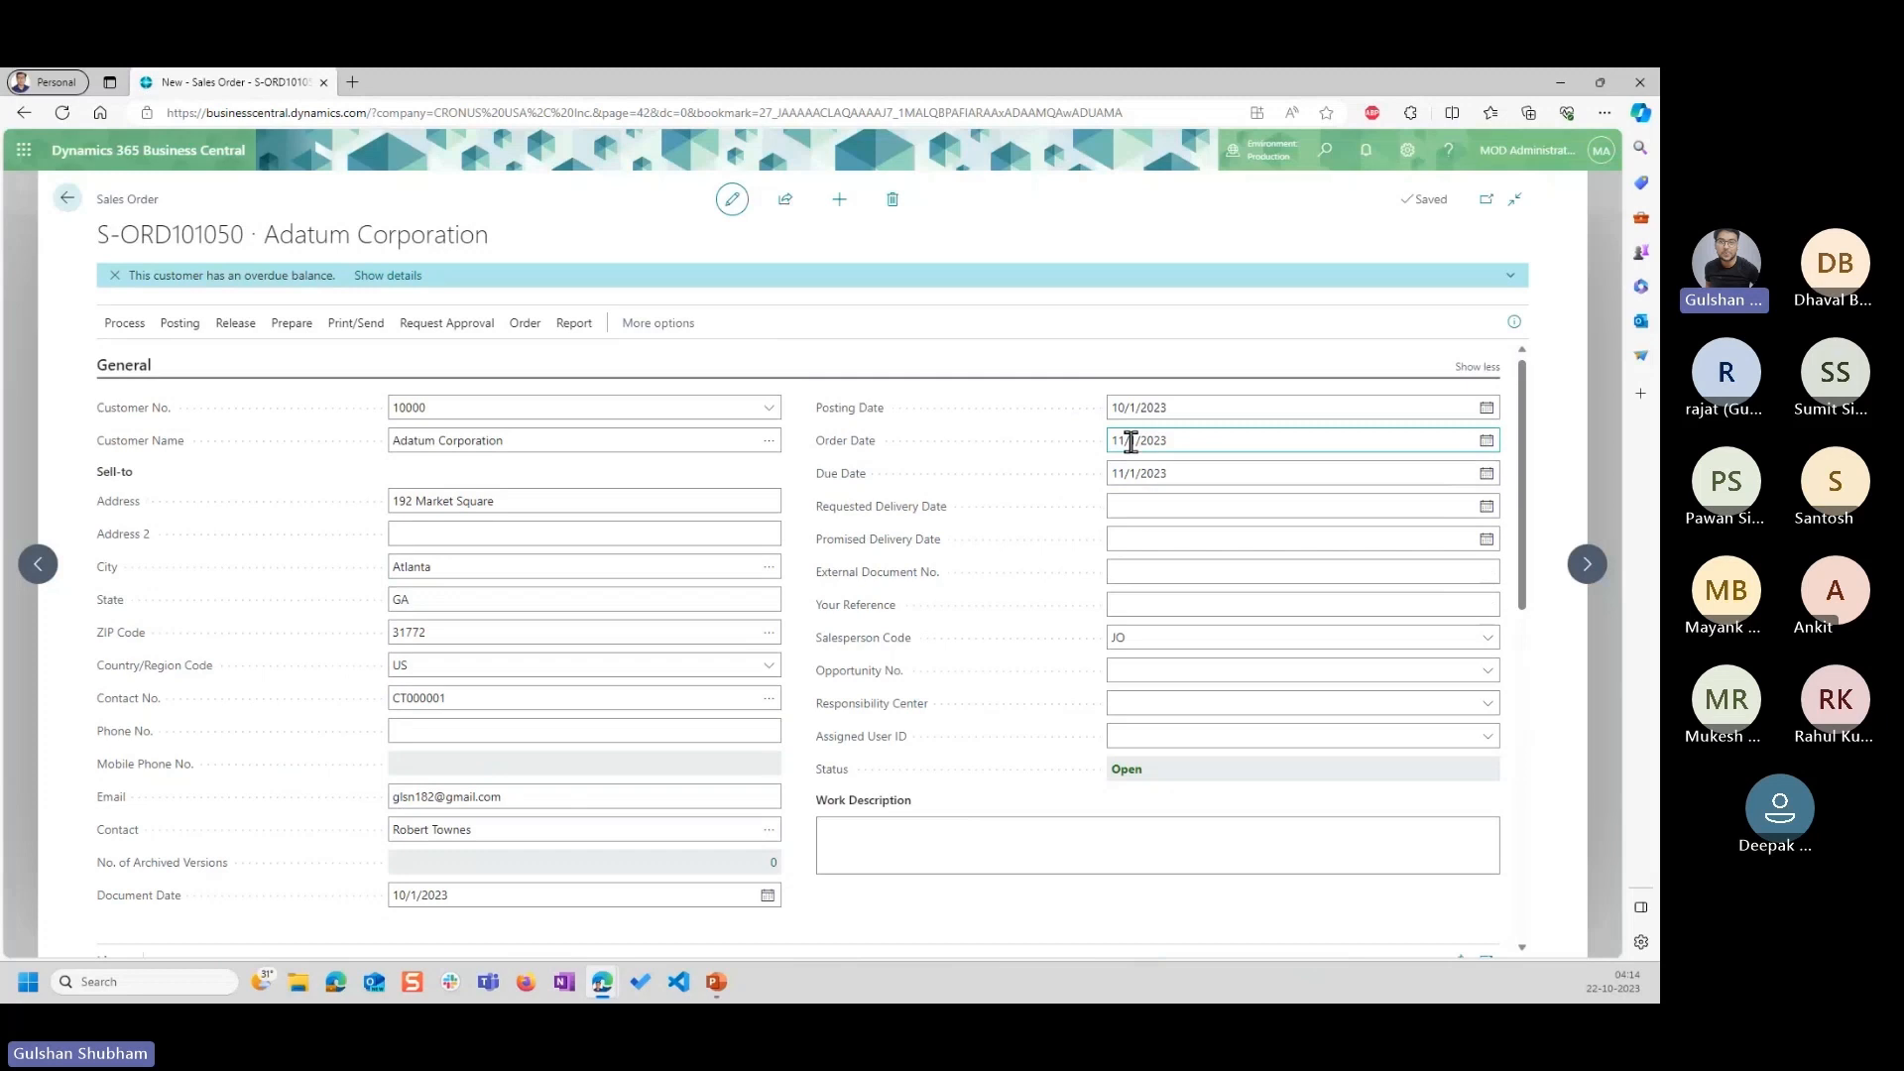
scroll(489, 710, "down", 2)
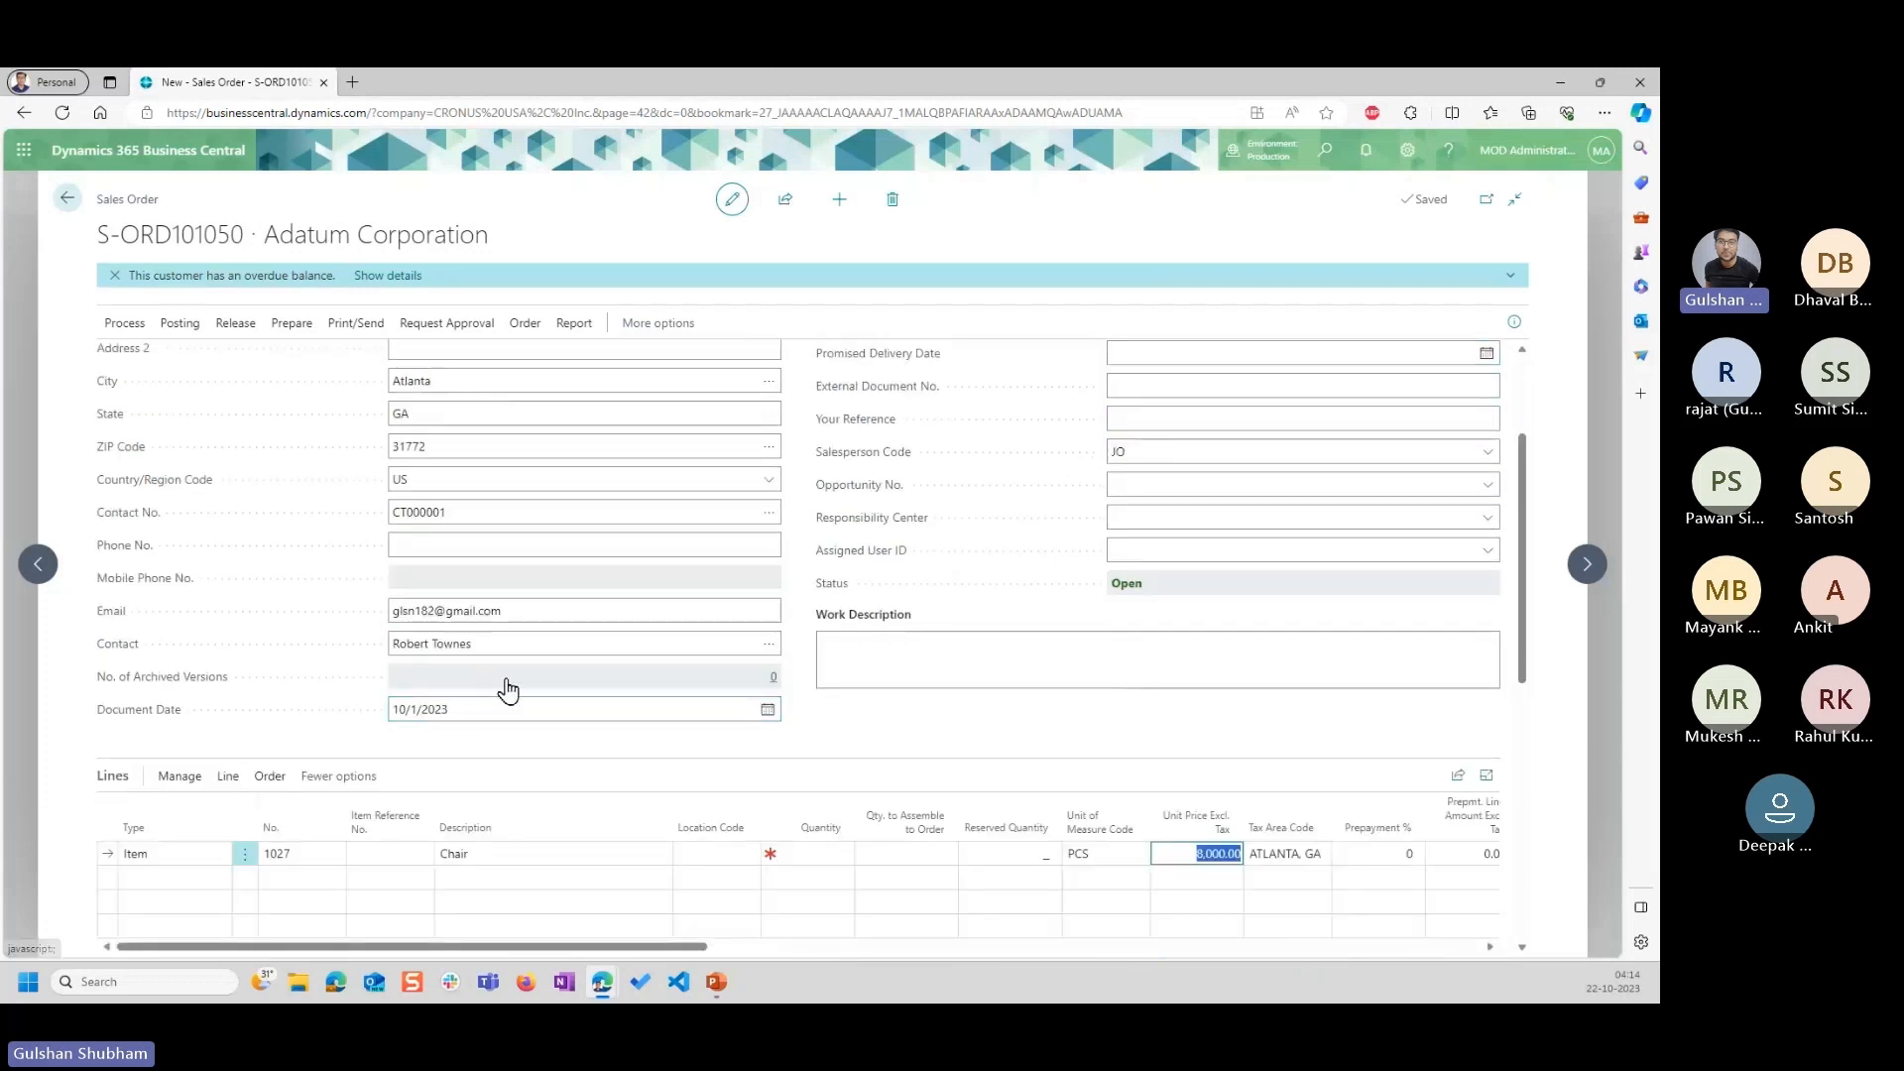
scroll(516, 684, "up", 2)
scroll(1180, 486, "down", 3)
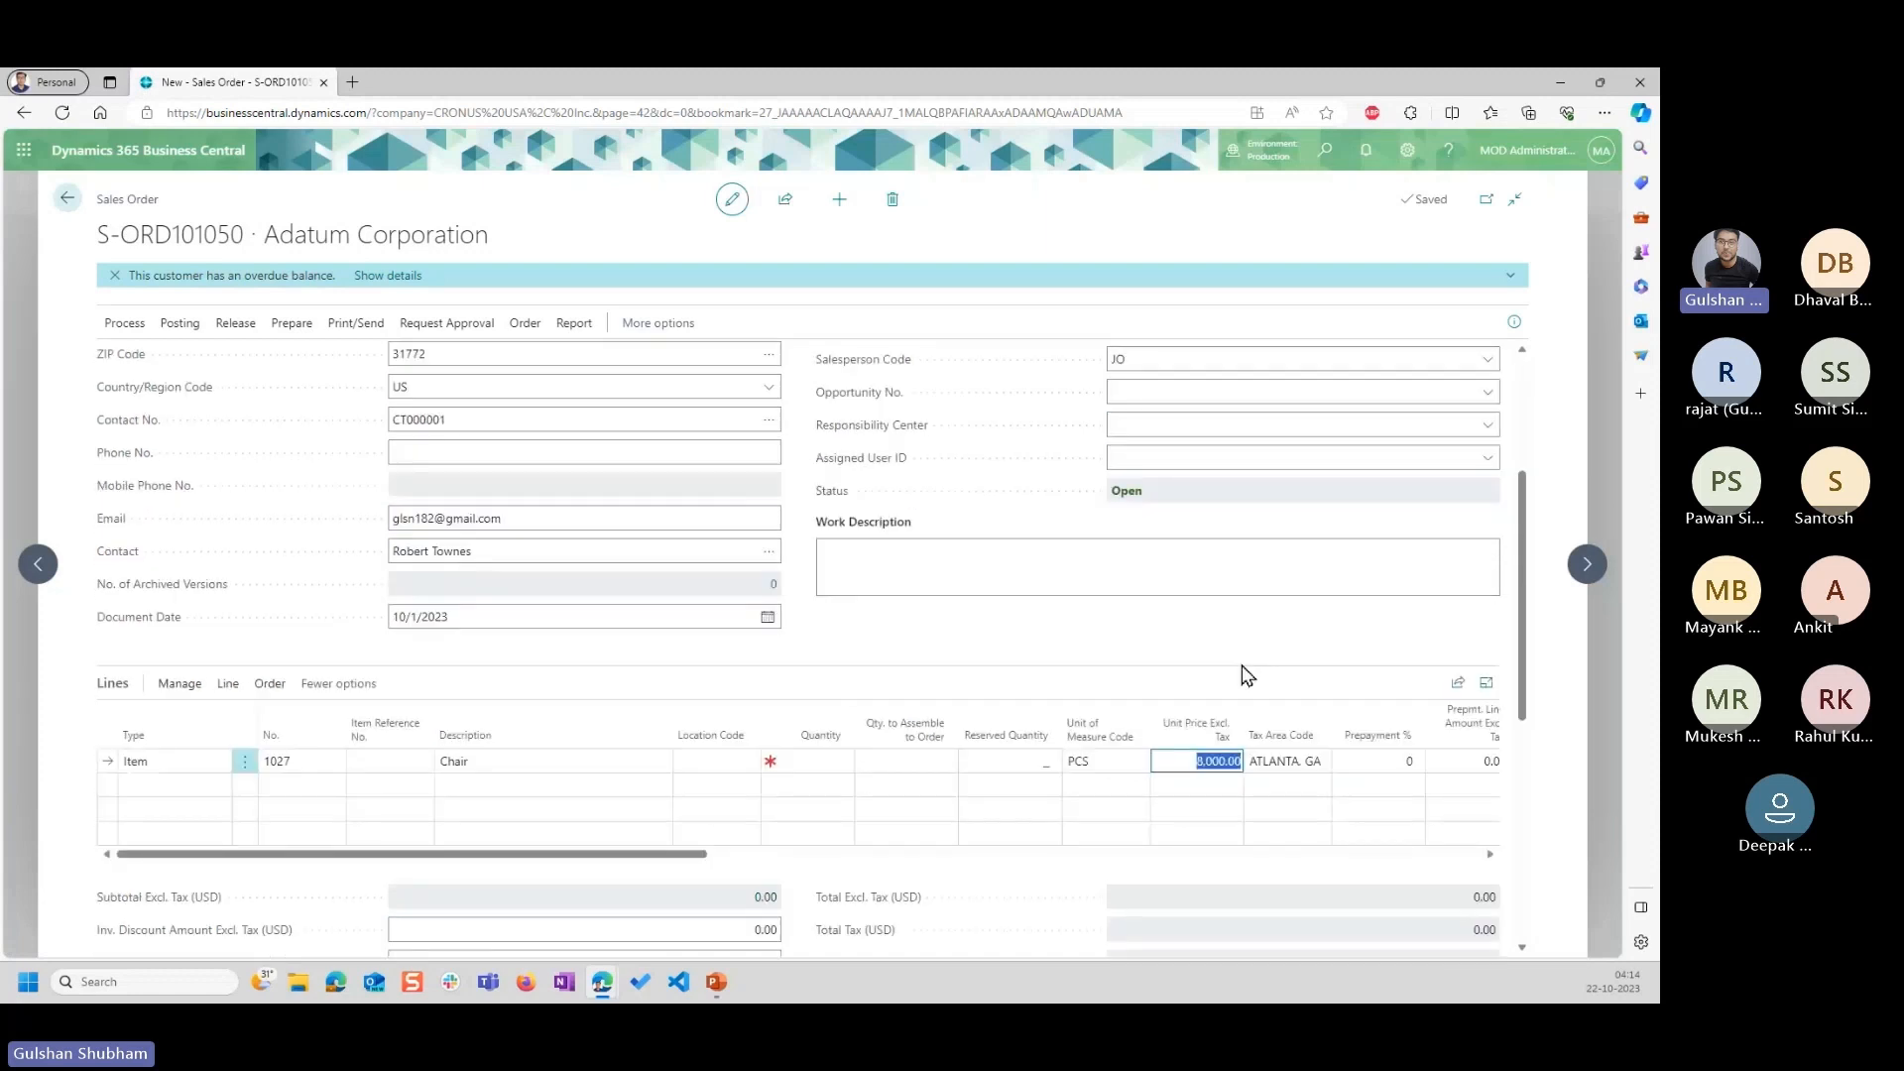
scroll(1130, 664, "up", 3)
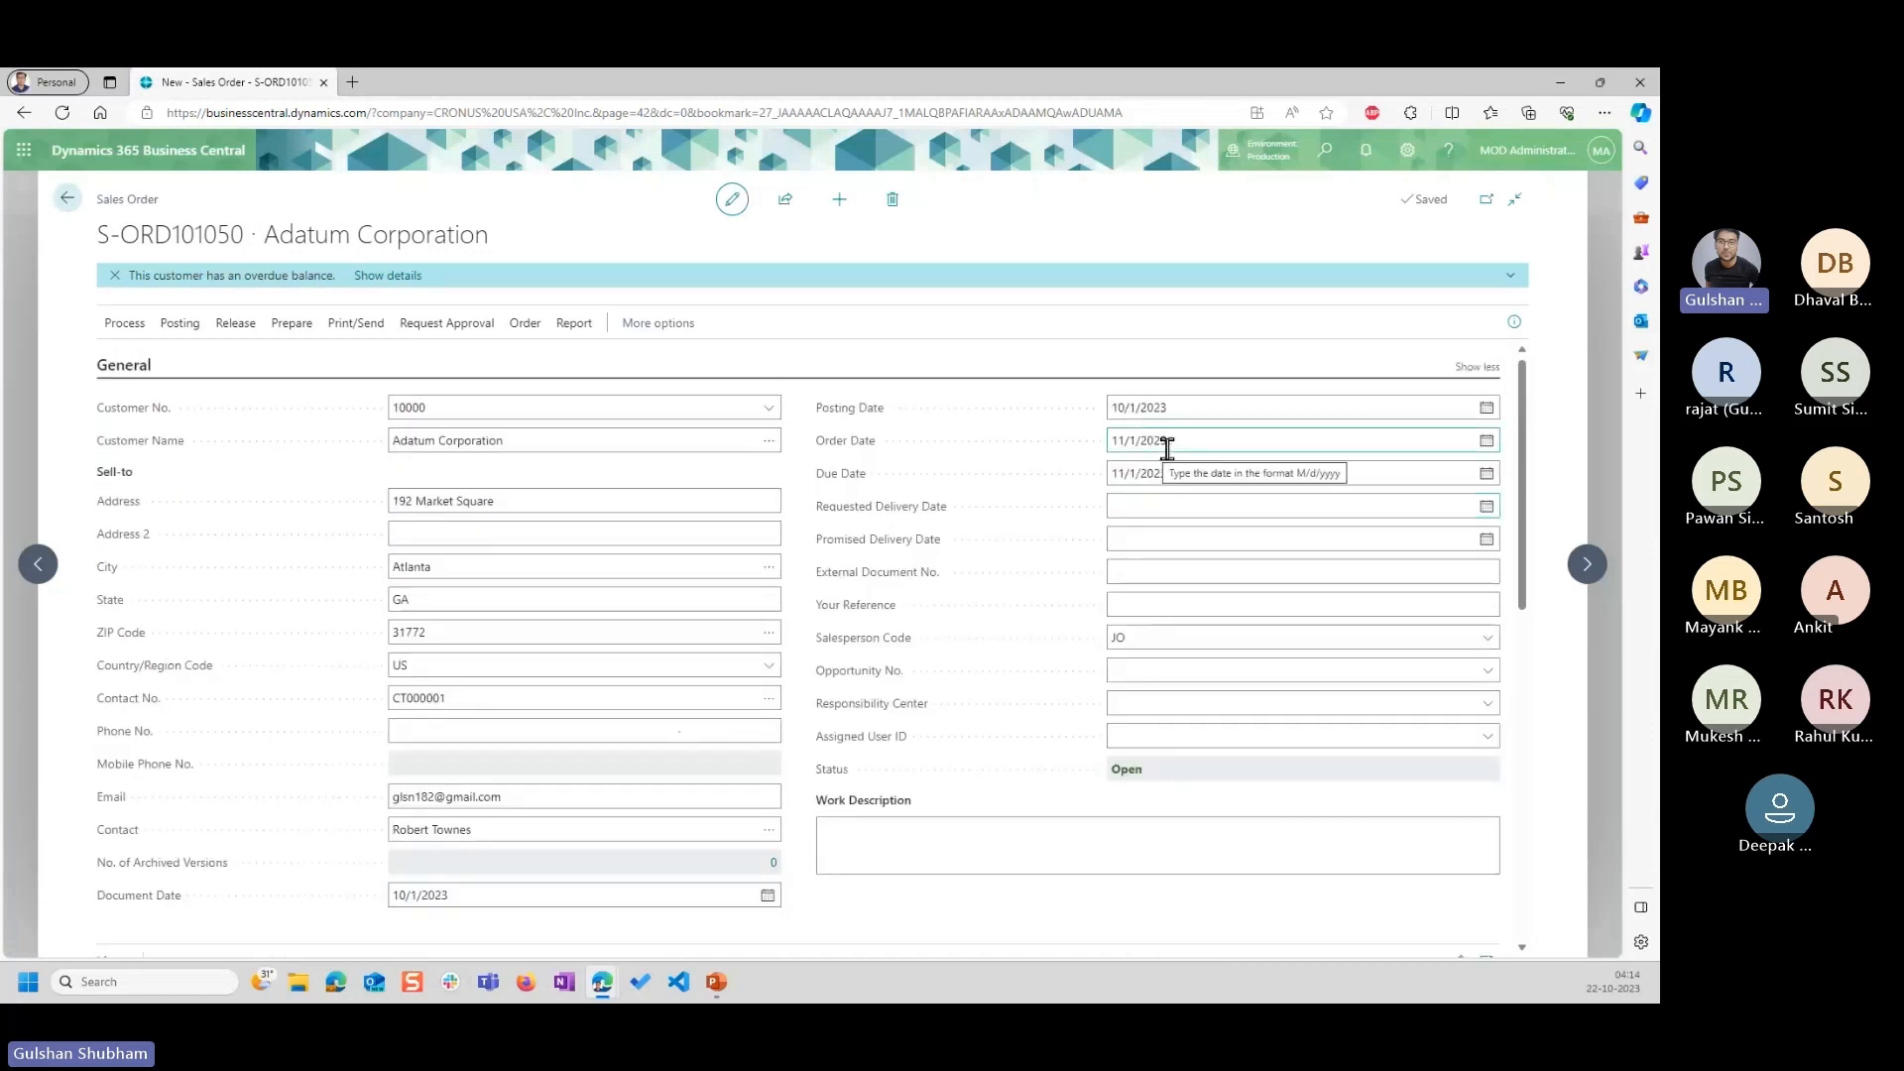
scroll(1187, 432, "down", 3)
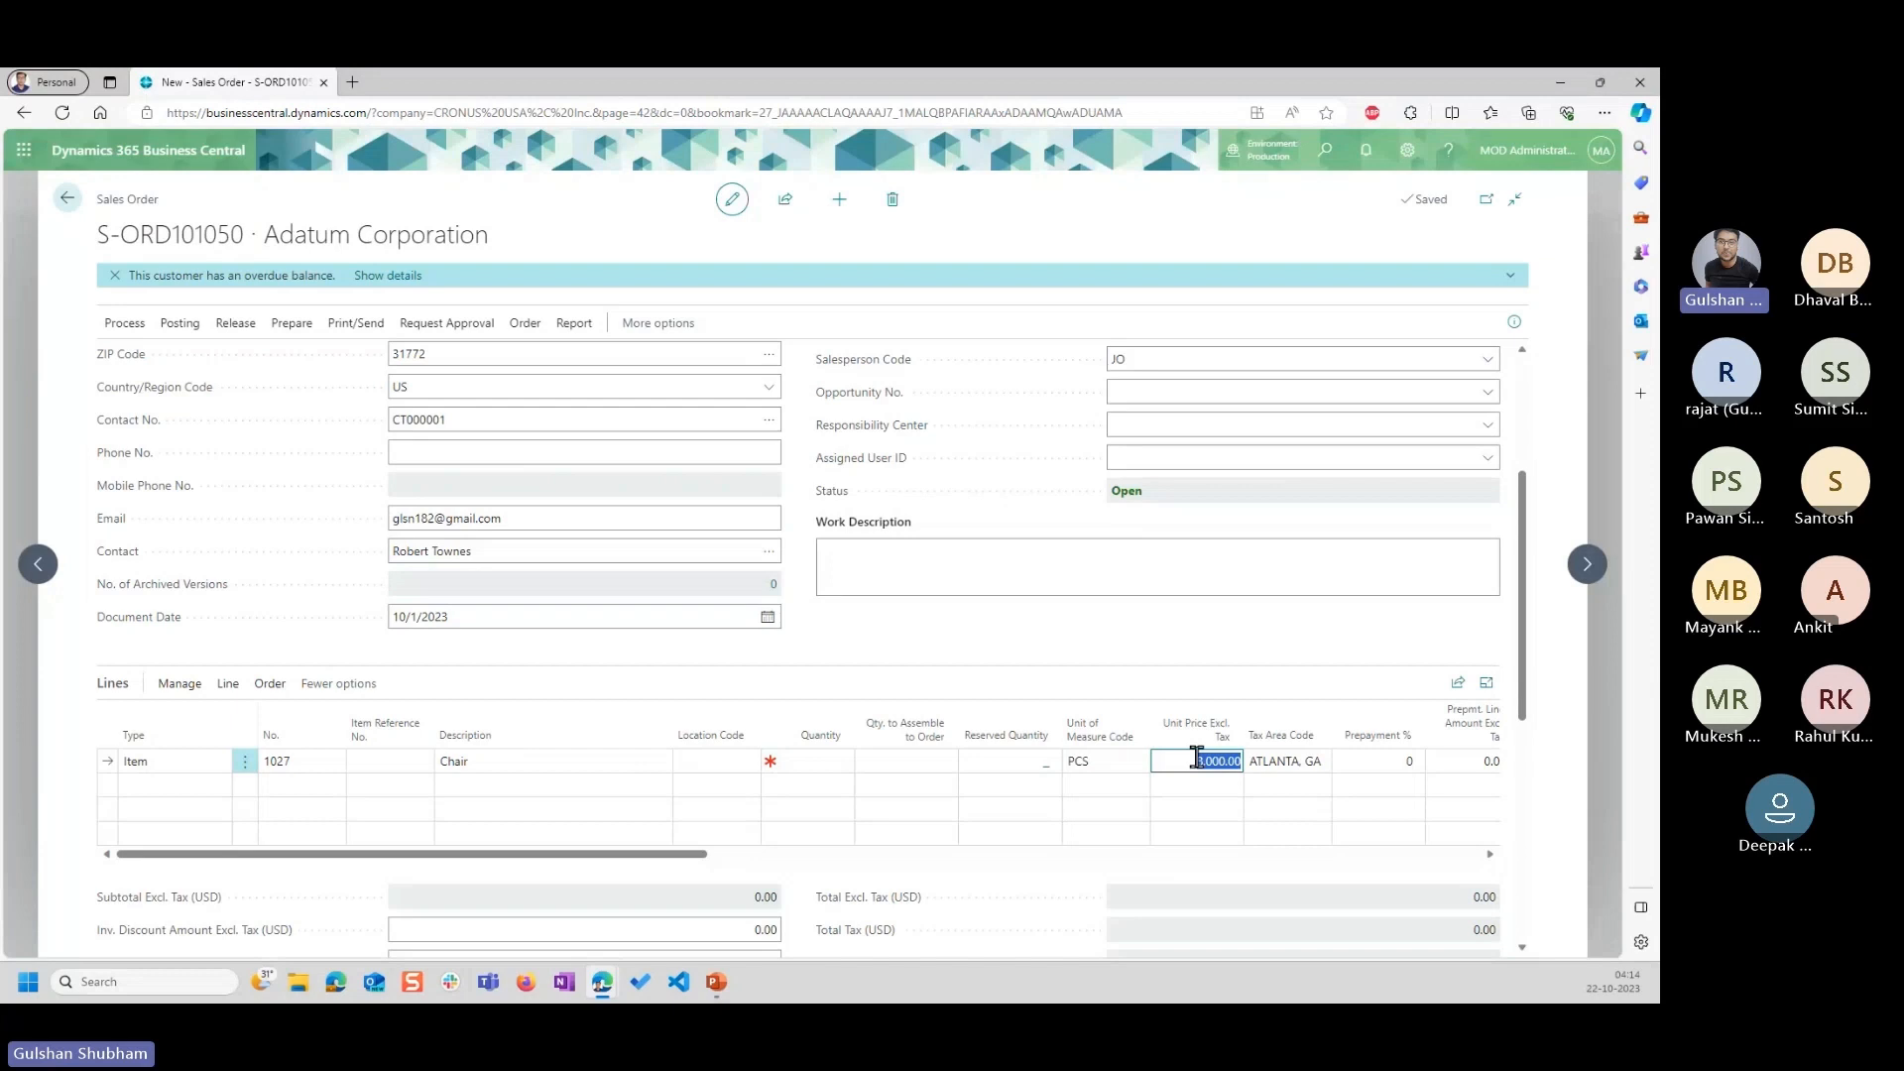
left_click(1078, 656)
Dismiss the overdue-balance notification, show the order's details pane and review the sales prices linked to the Chair line.
left_click(115, 274)
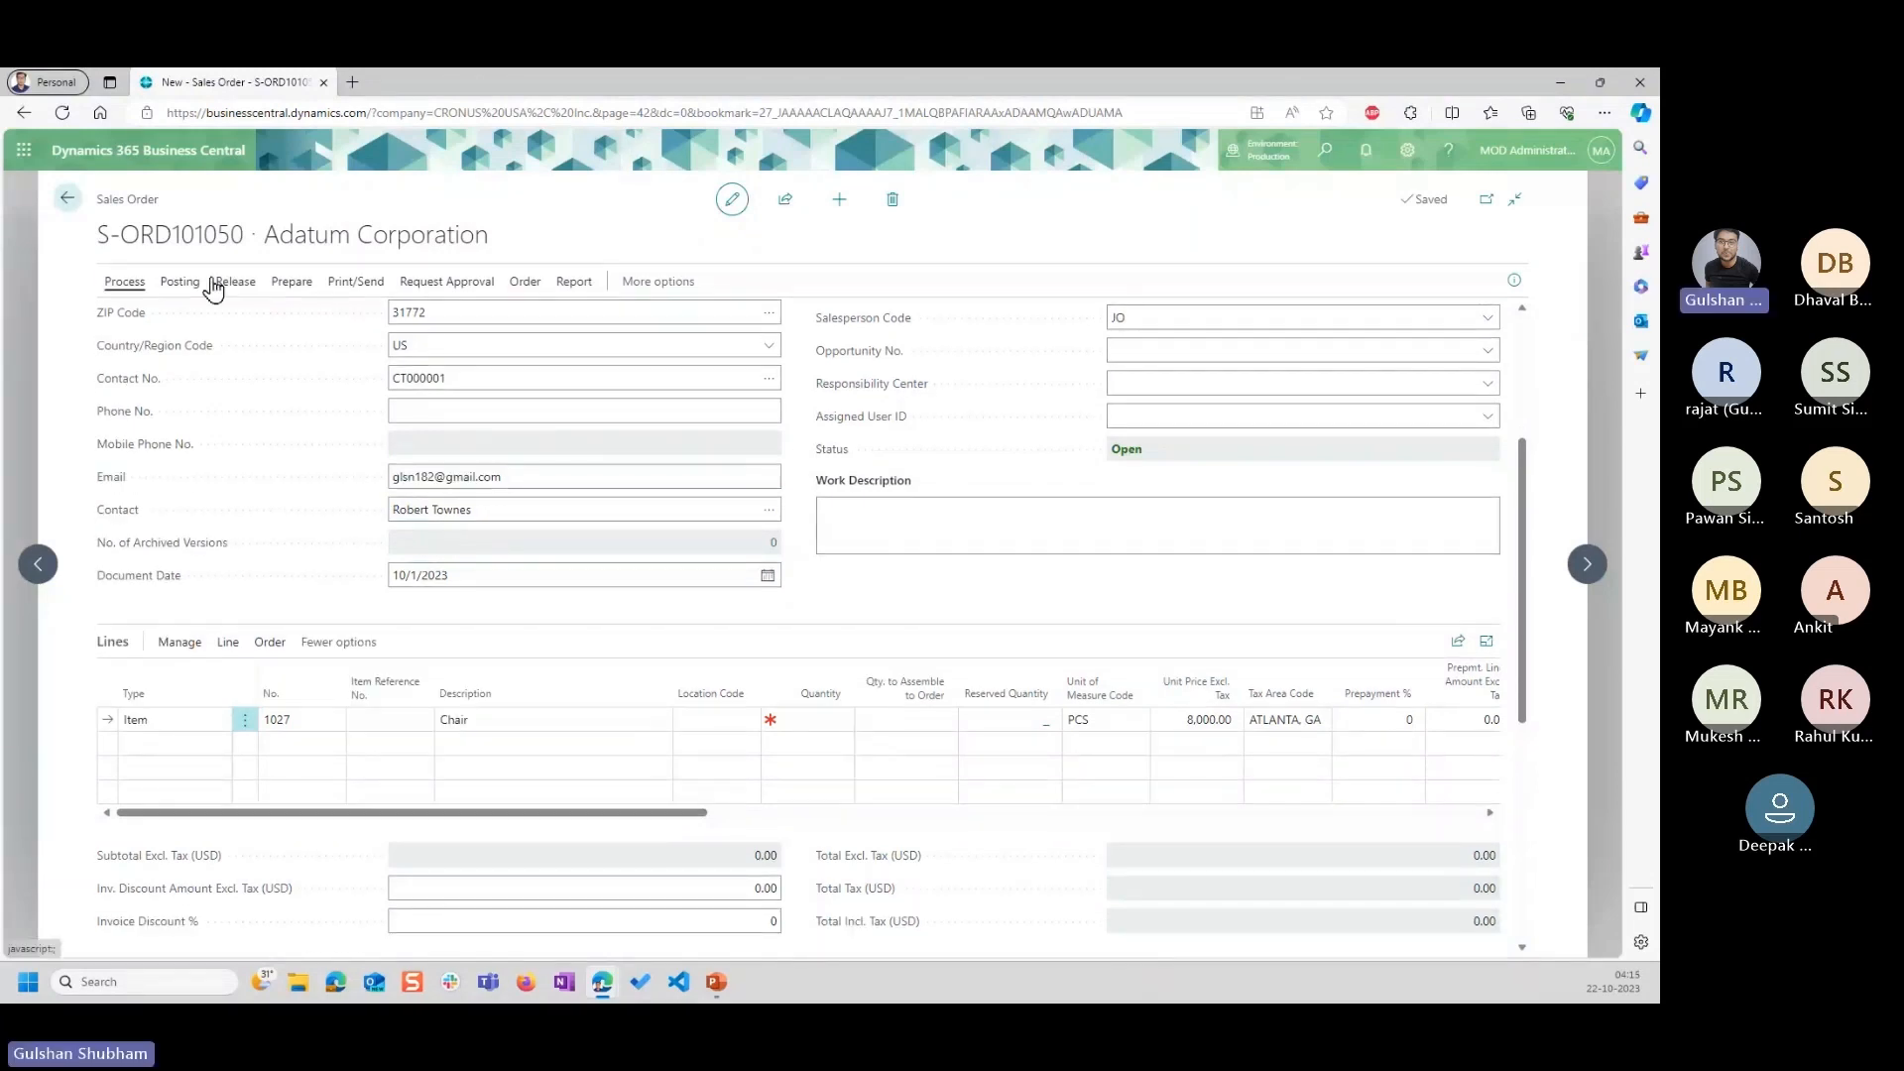
left_click(1514, 281)
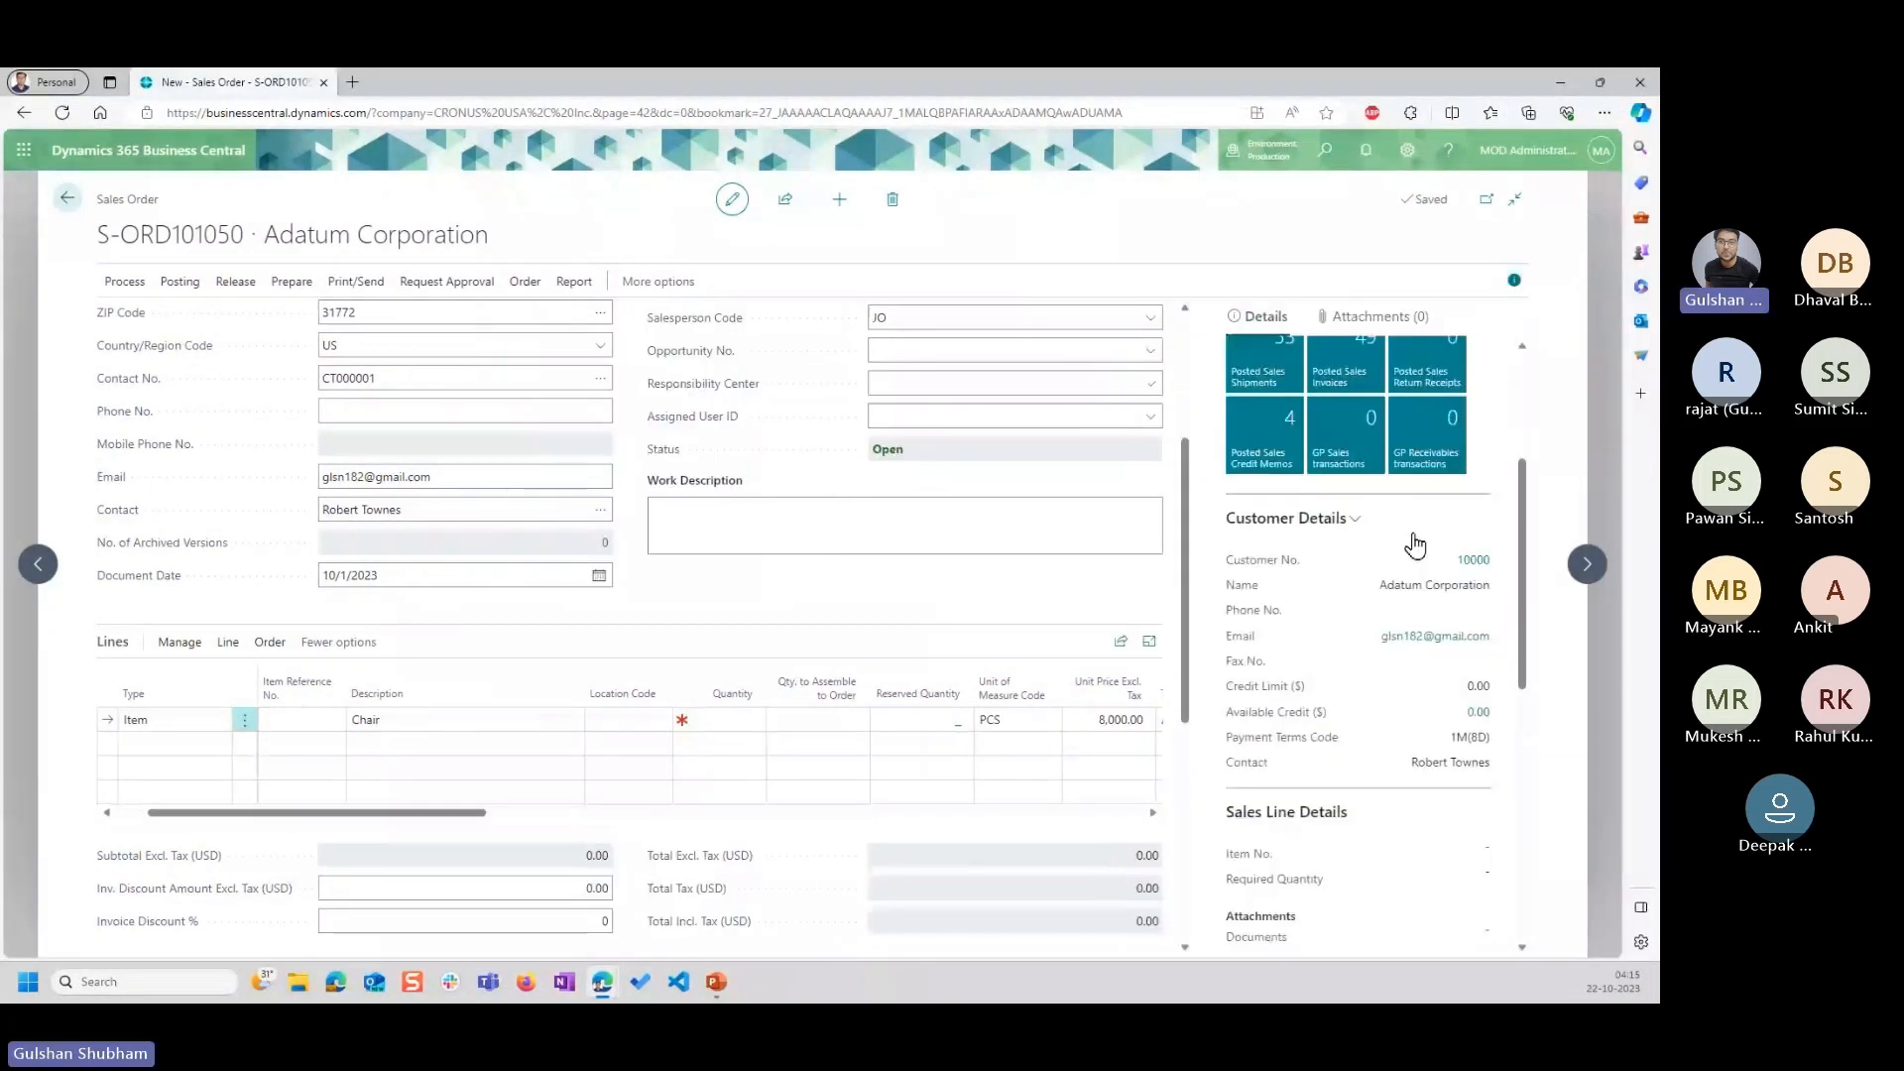
scroll(1330, 629, "down", 3)
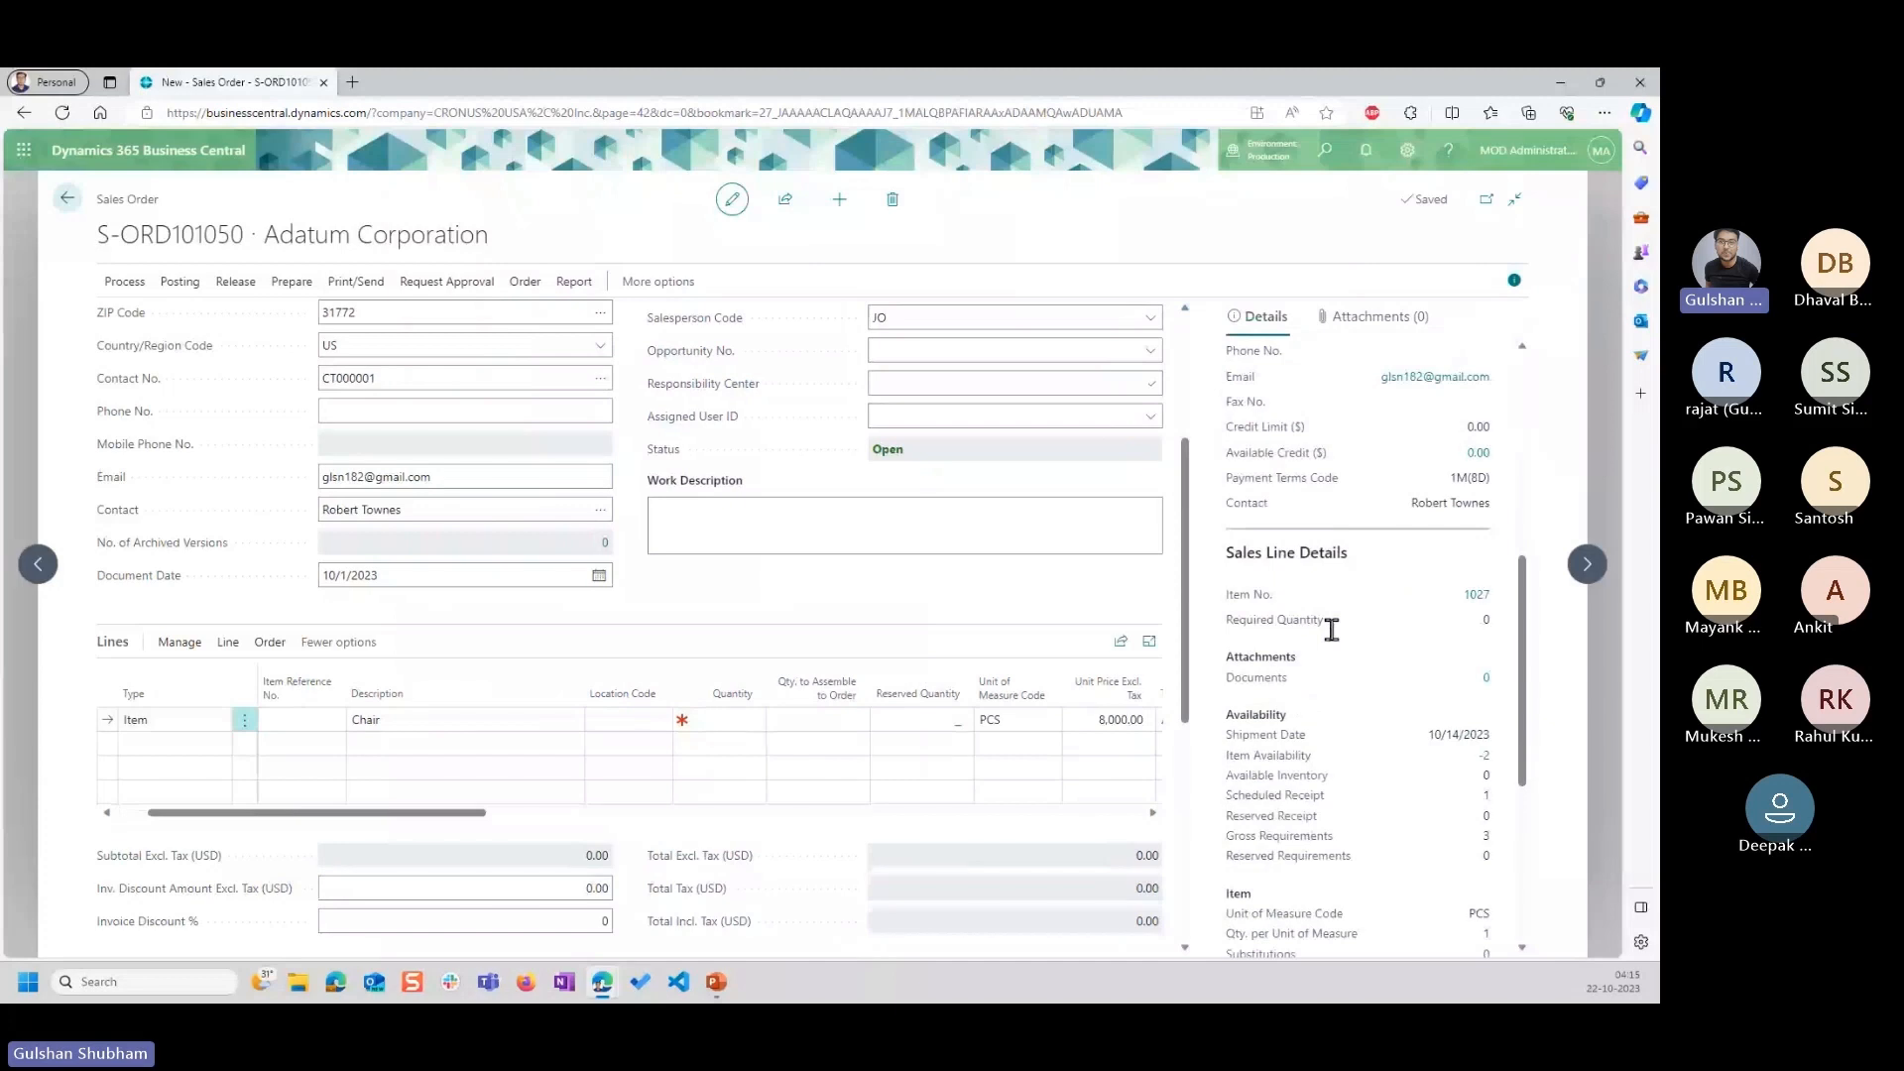
scroll(1331, 630, "down", 1)
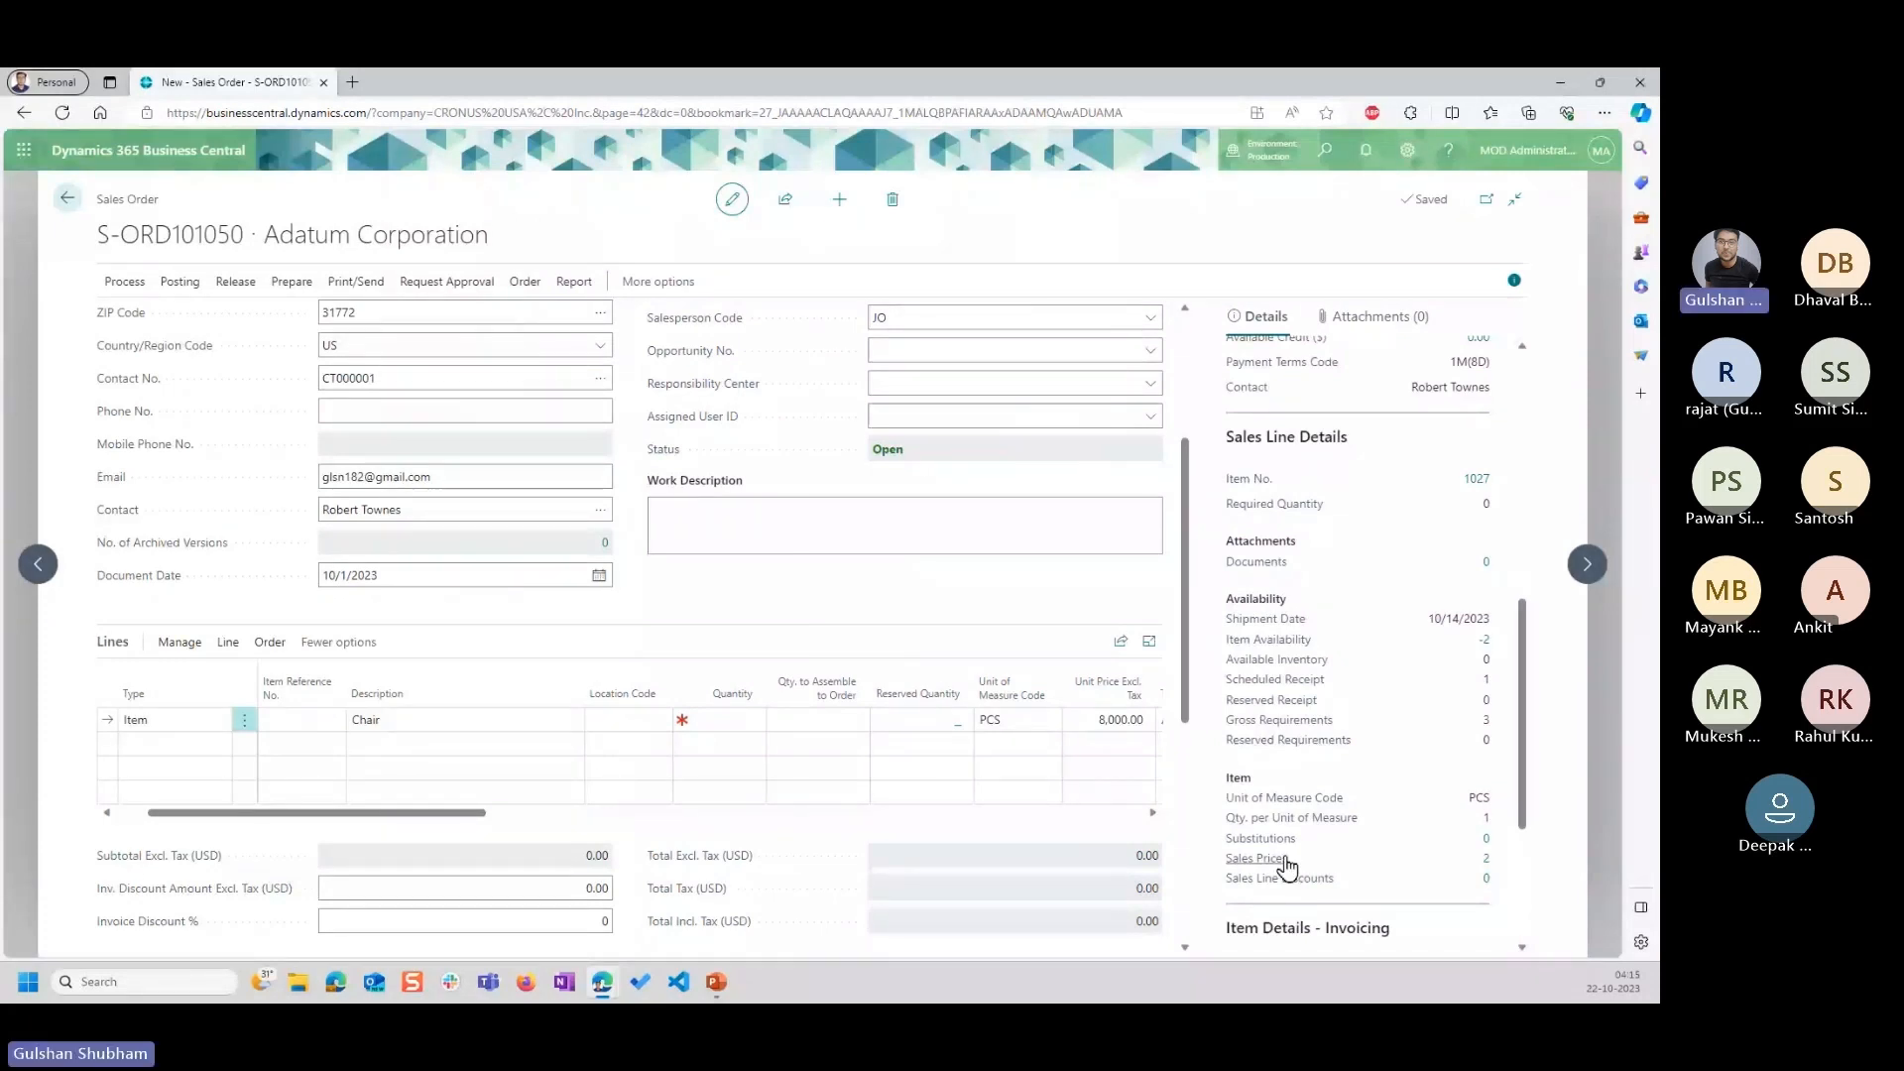
mouse_move(1286, 873)
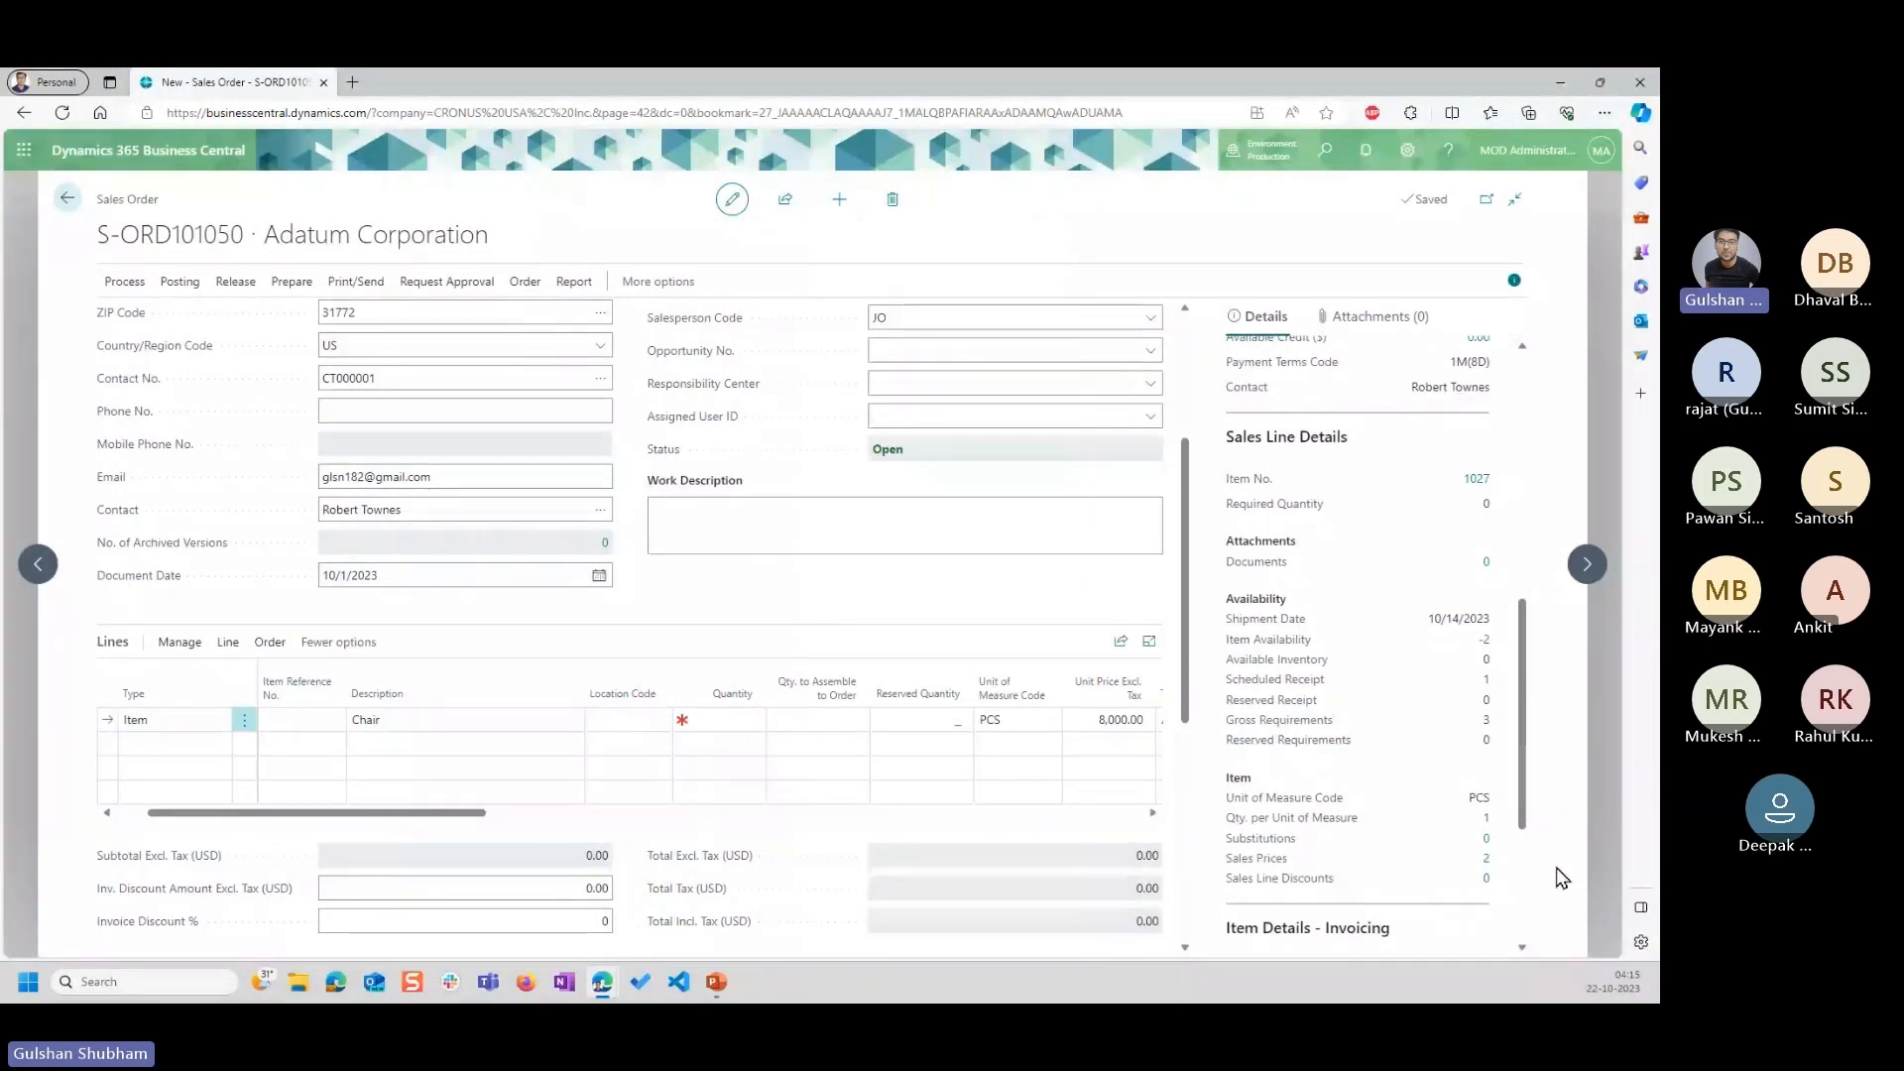
left_click(1485, 859)
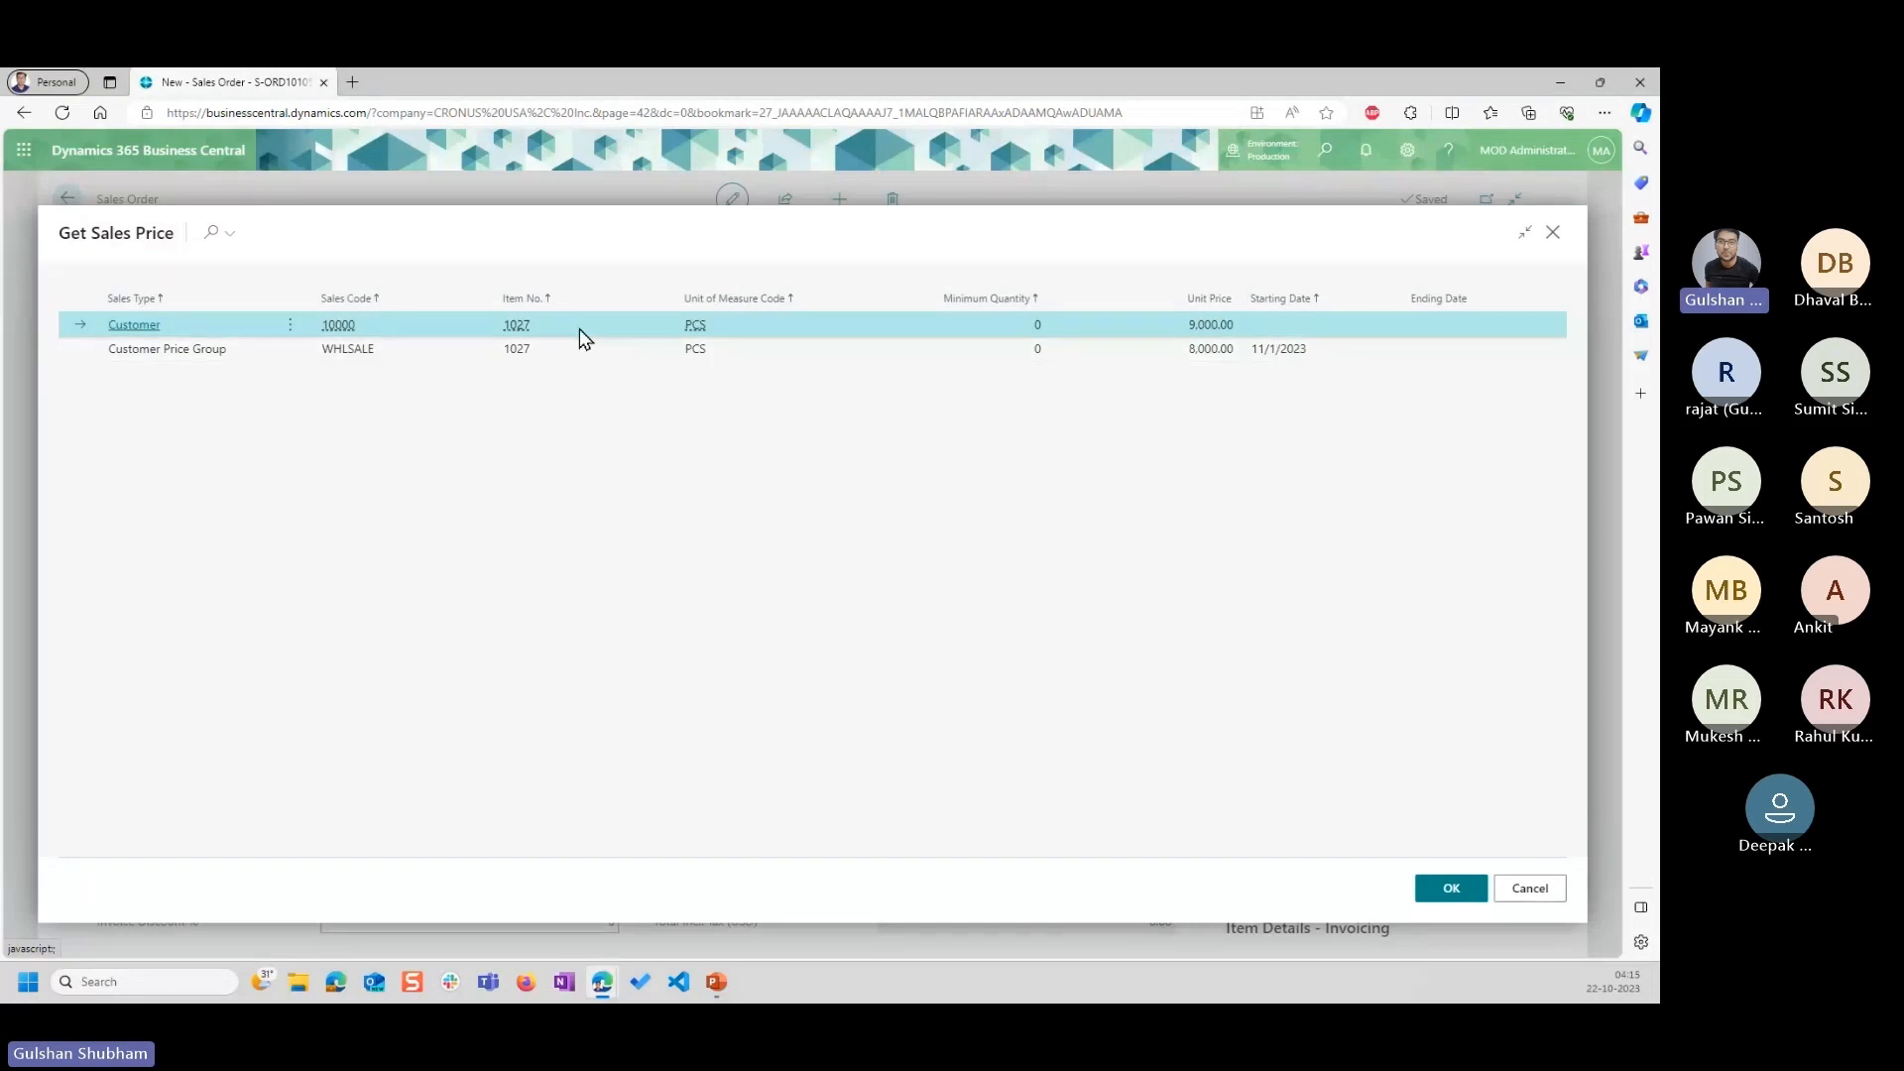
left_click(1536, 888)
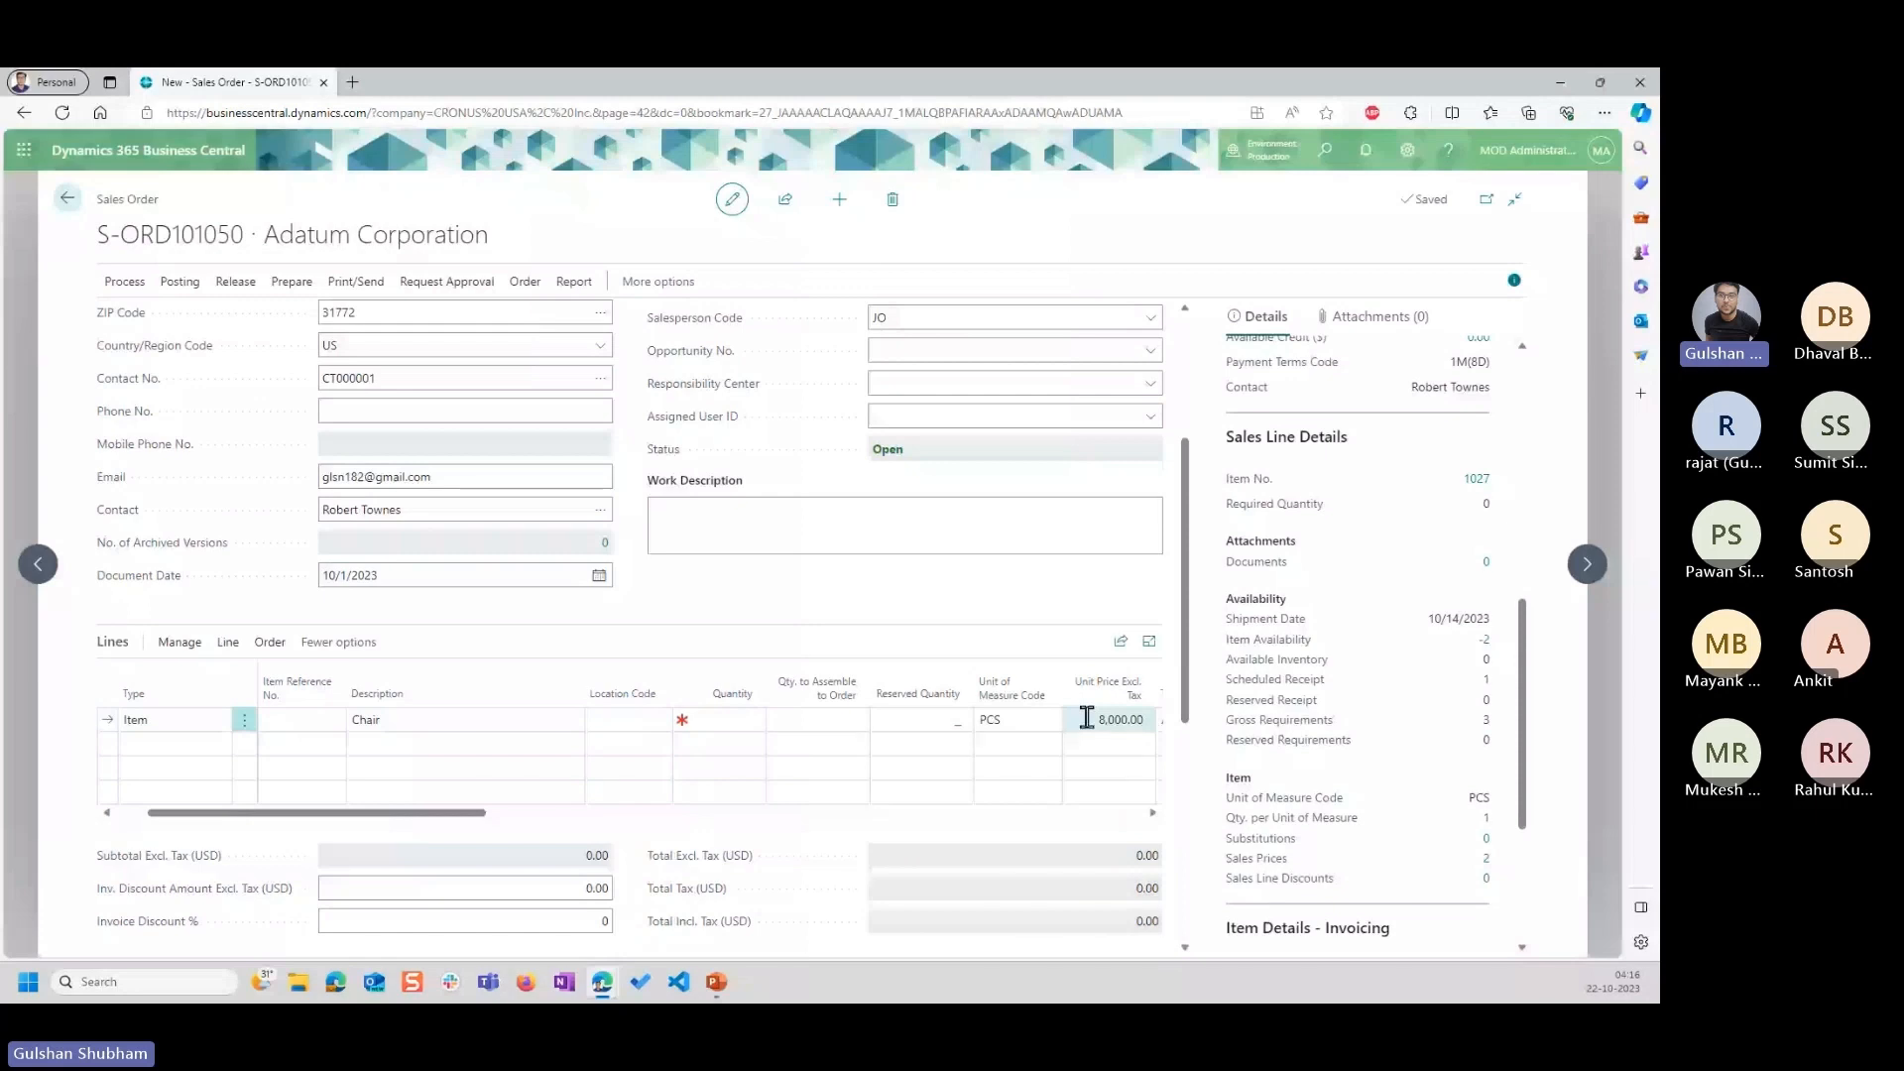
left_click(1487, 860)
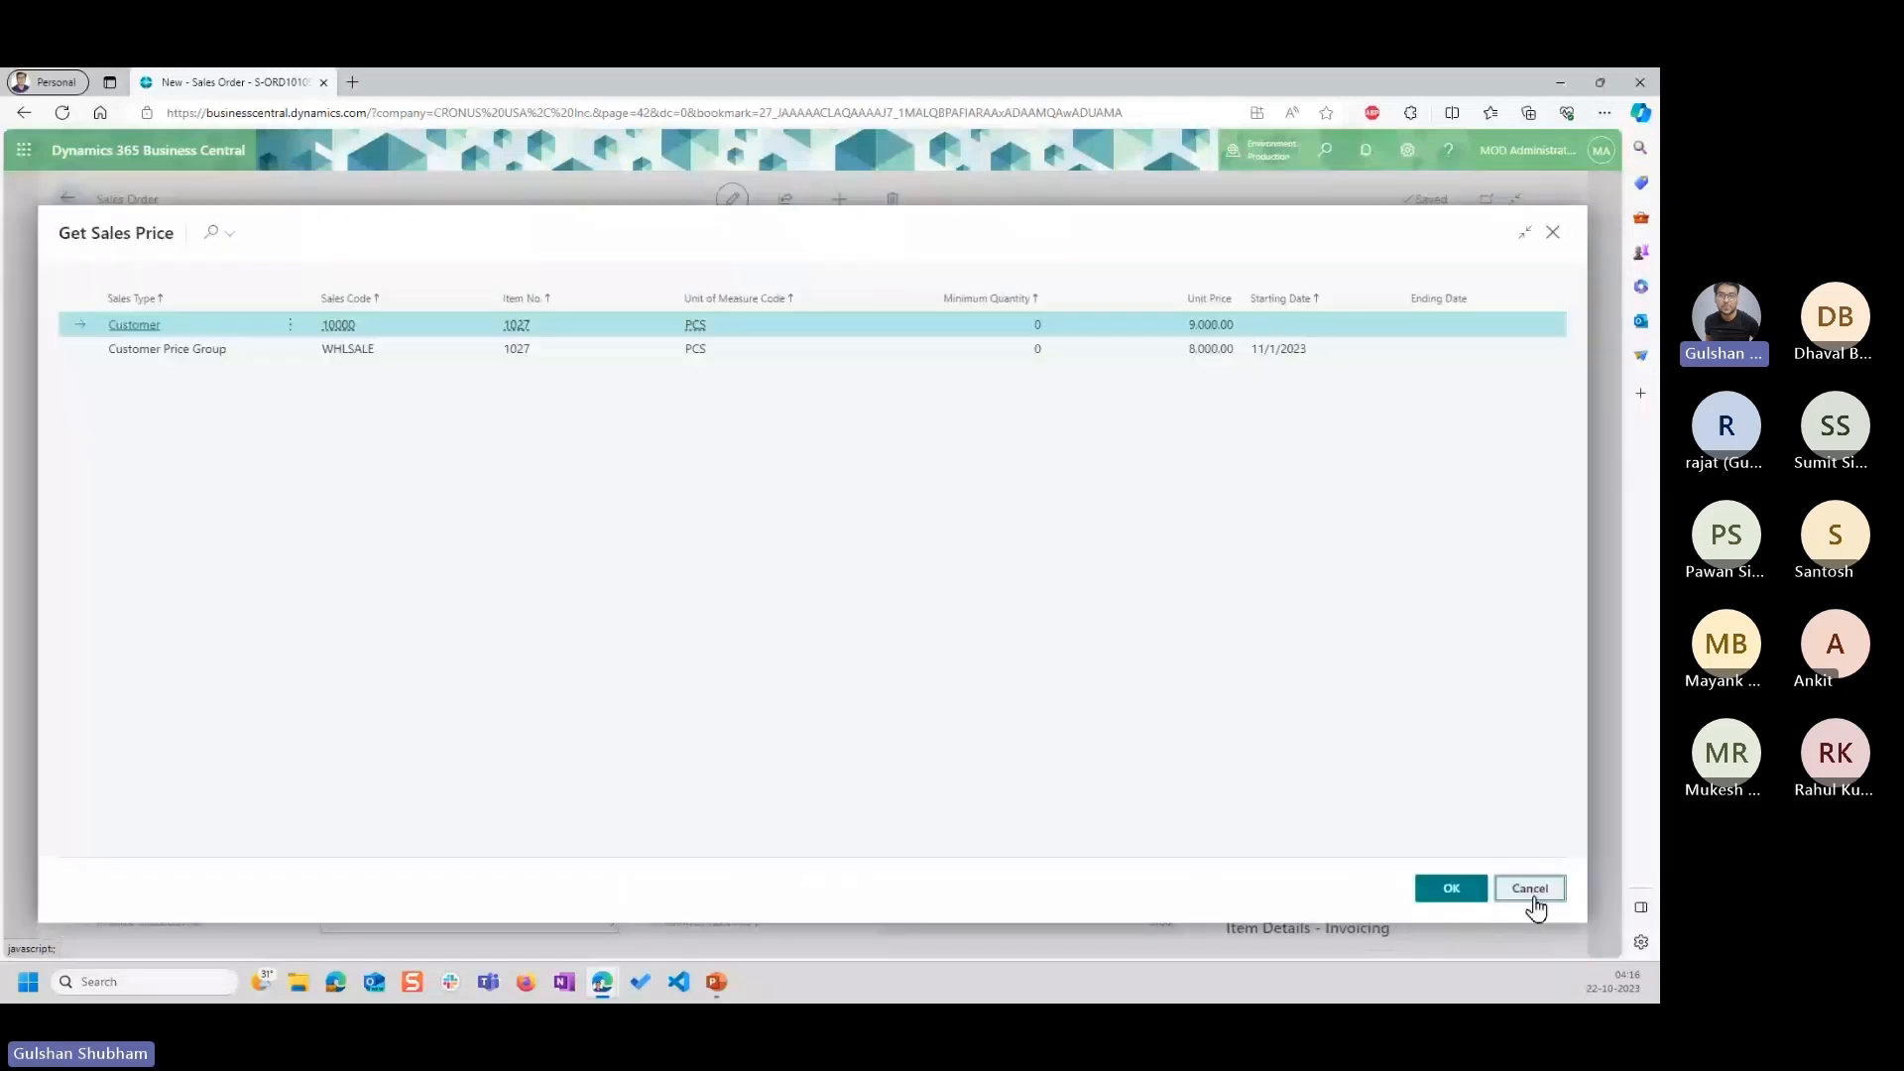
left_click(1533, 898)
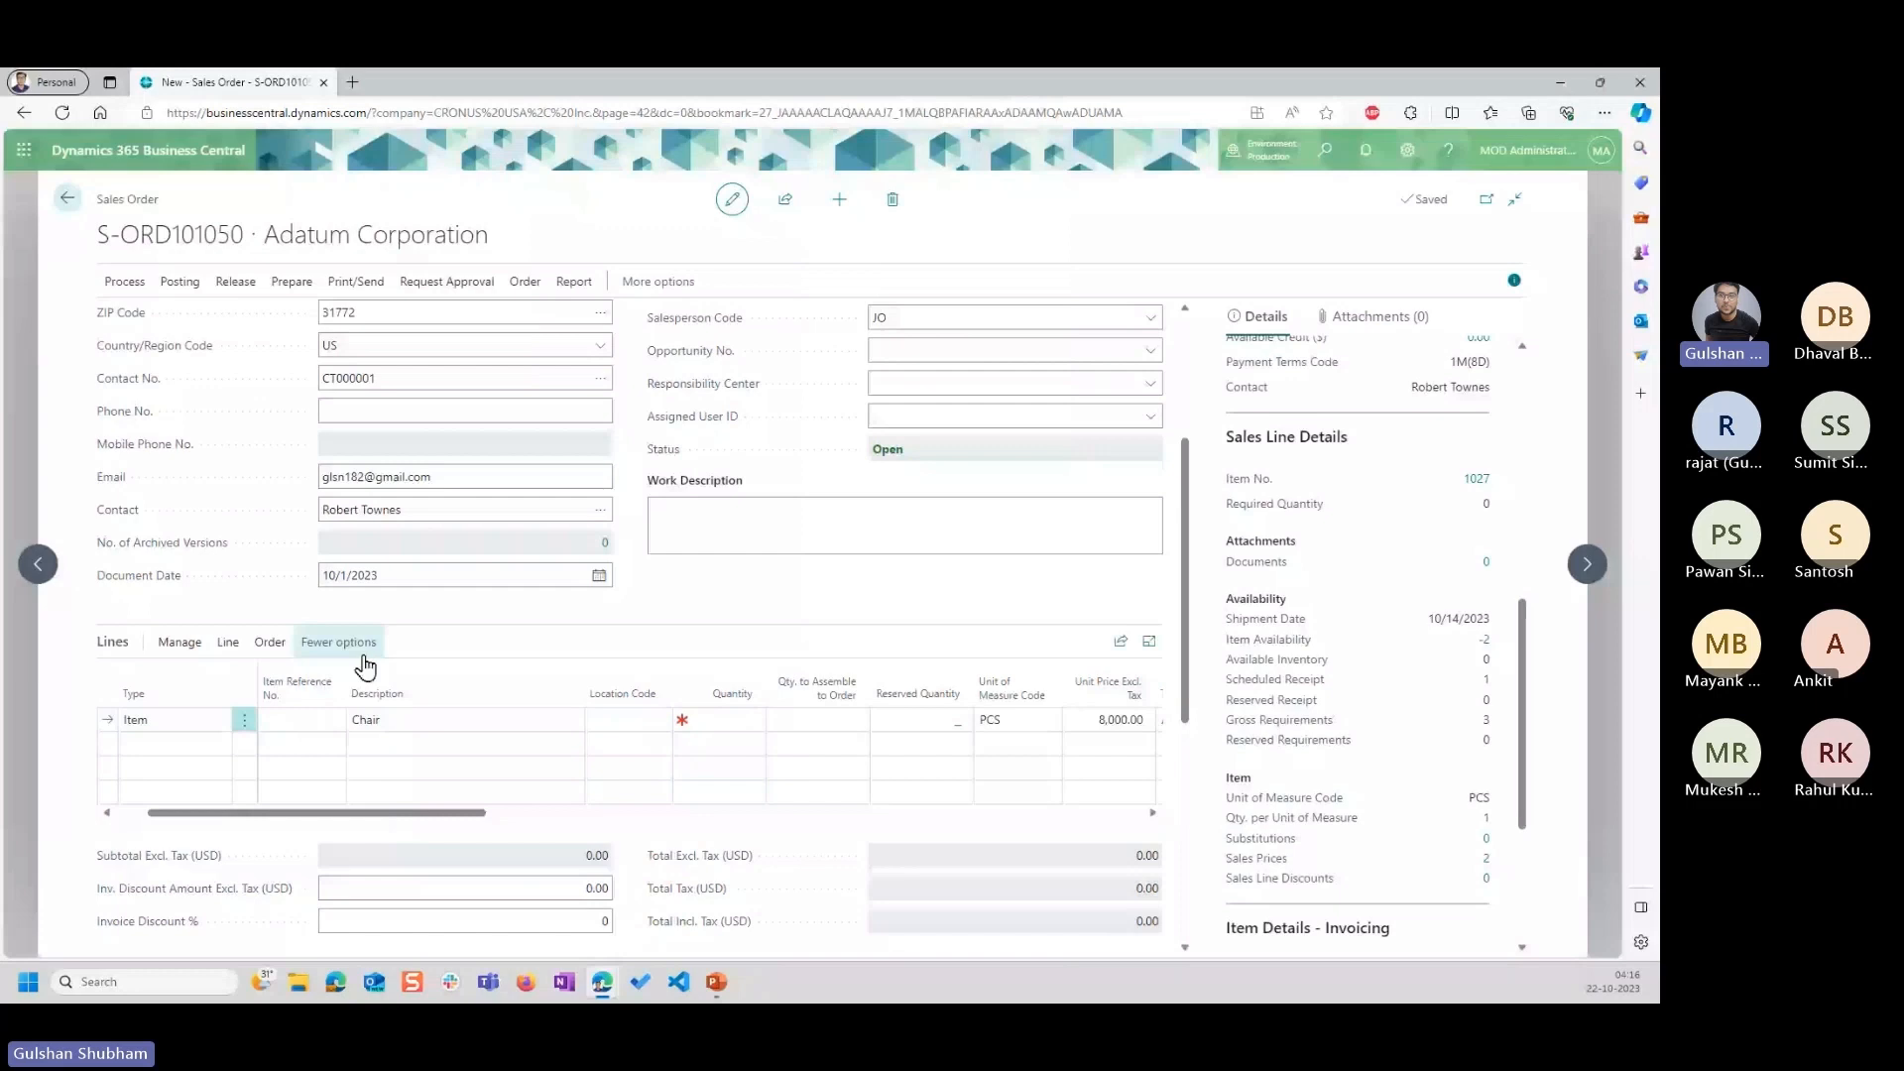
Use Get Price on the Chair line to apply the customer-specific unit price of 9,000.00.
left_click(228, 642)
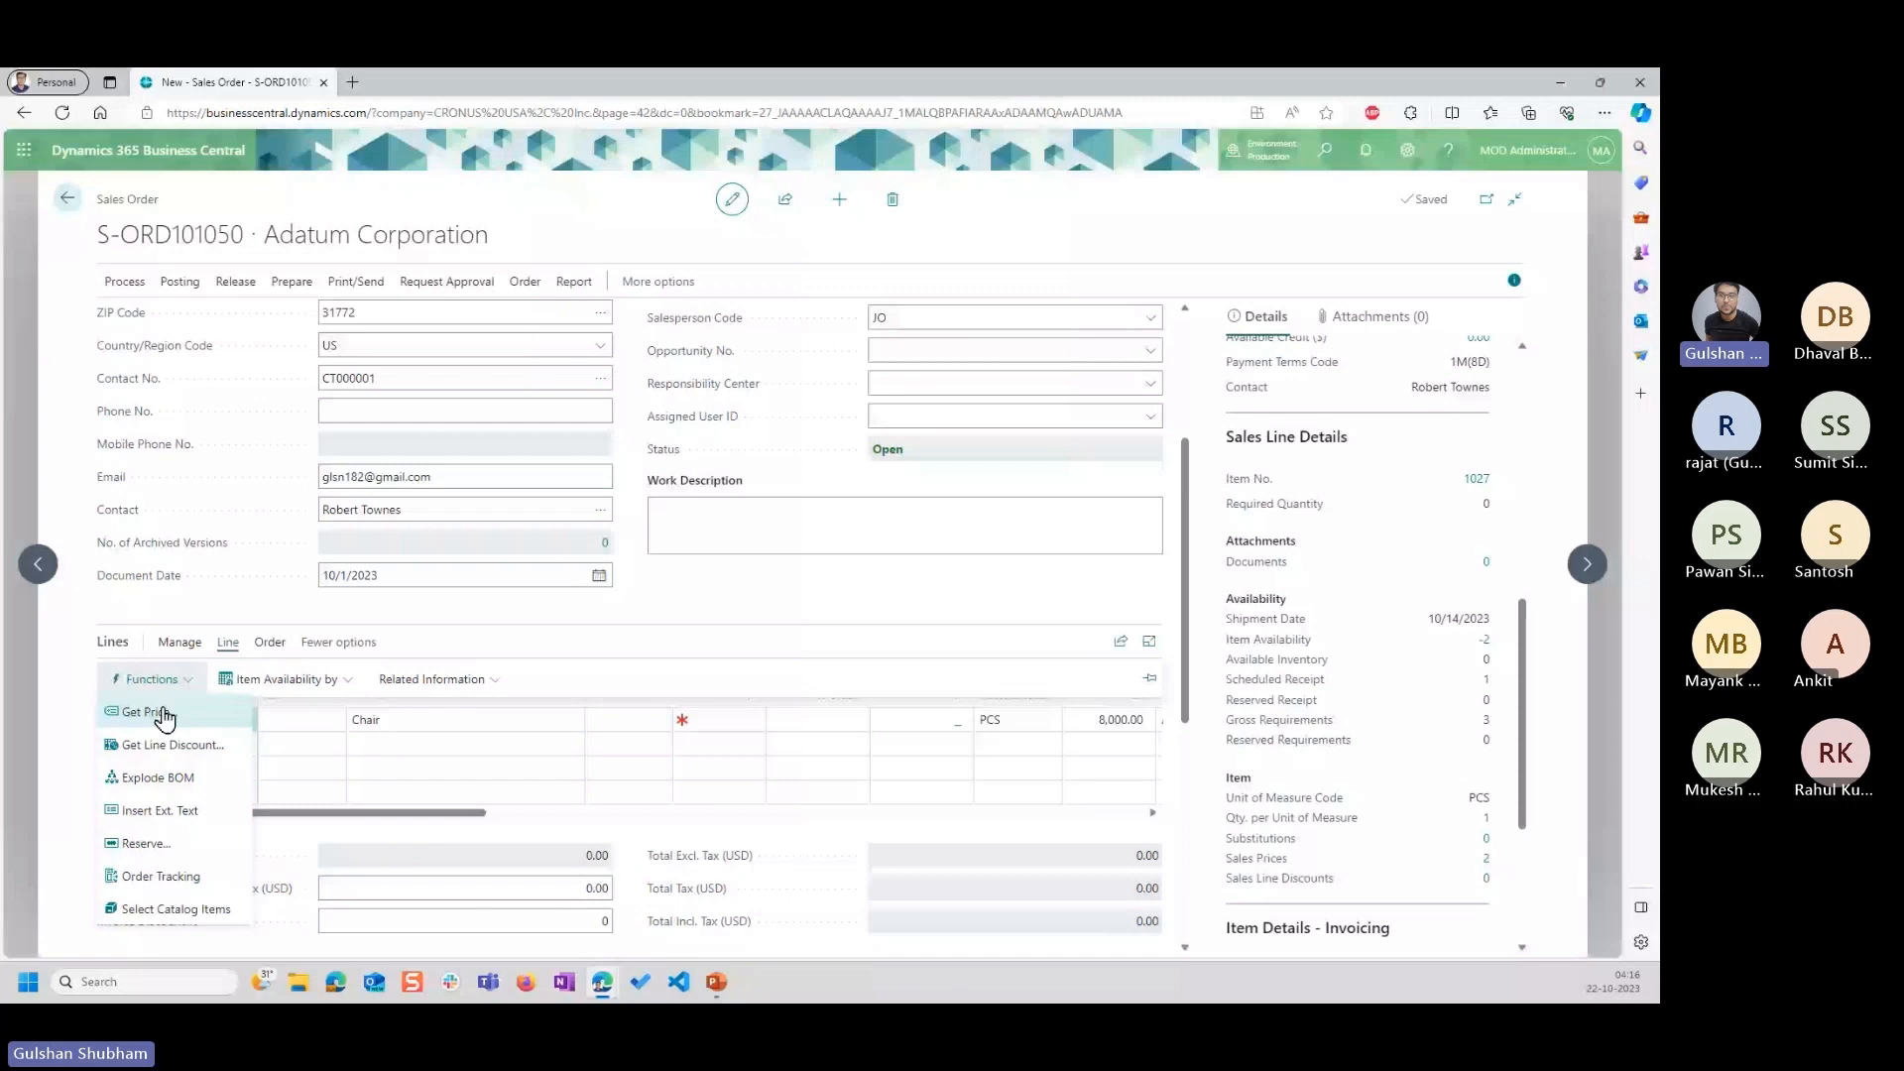
left_click(144, 712)
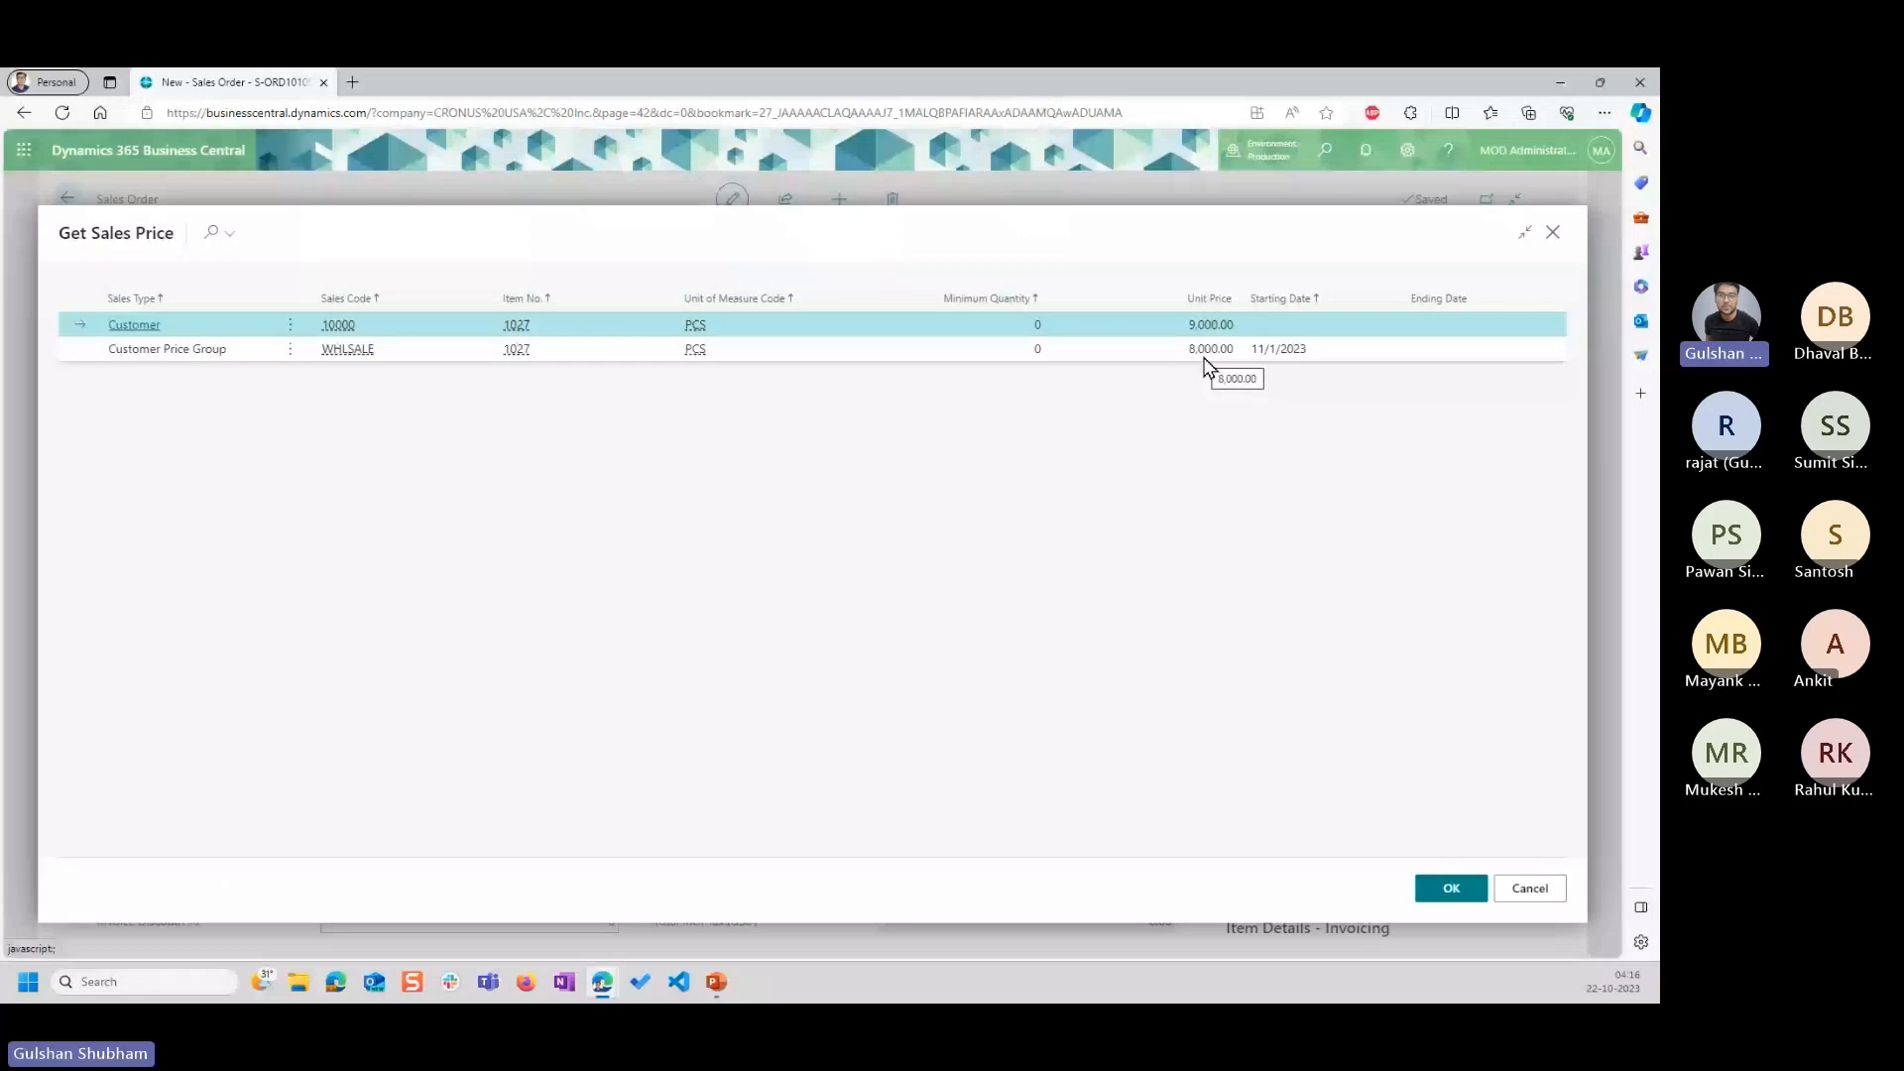
key("Escape")
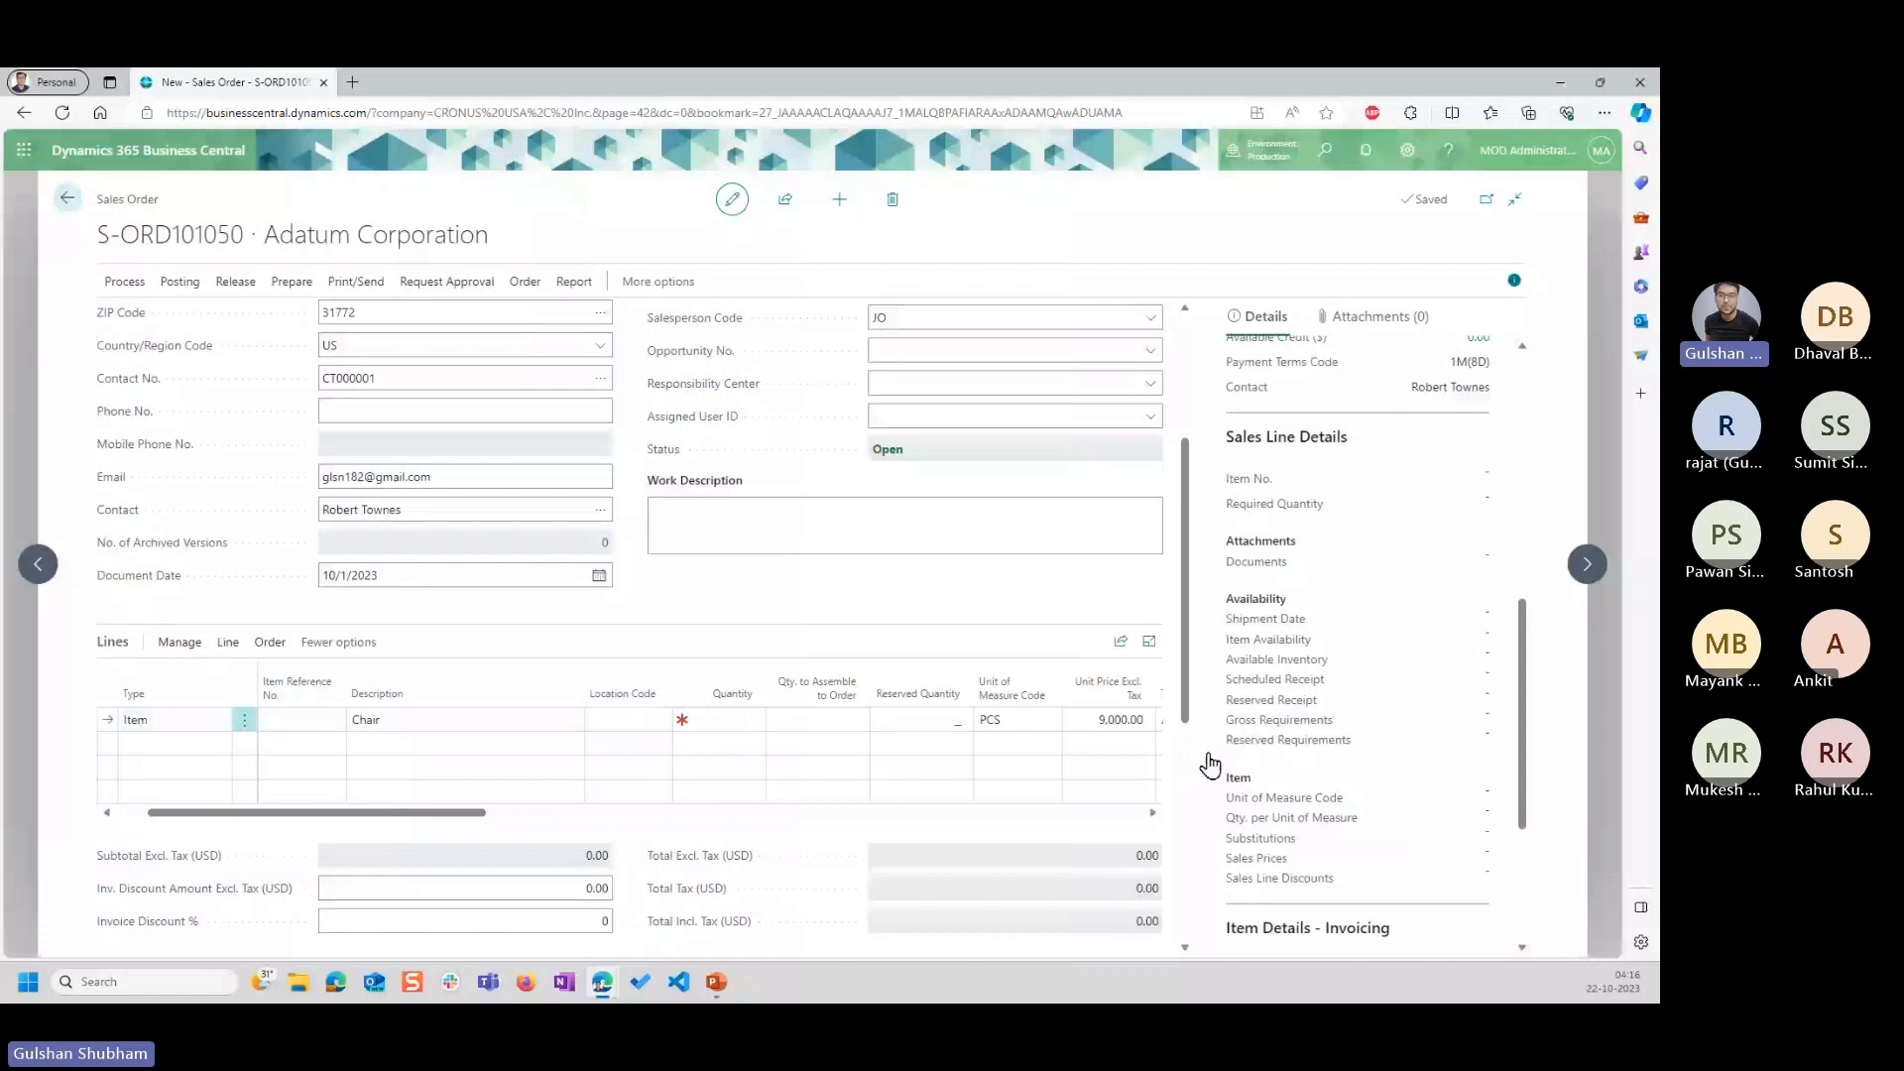
left_click(1088, 718)
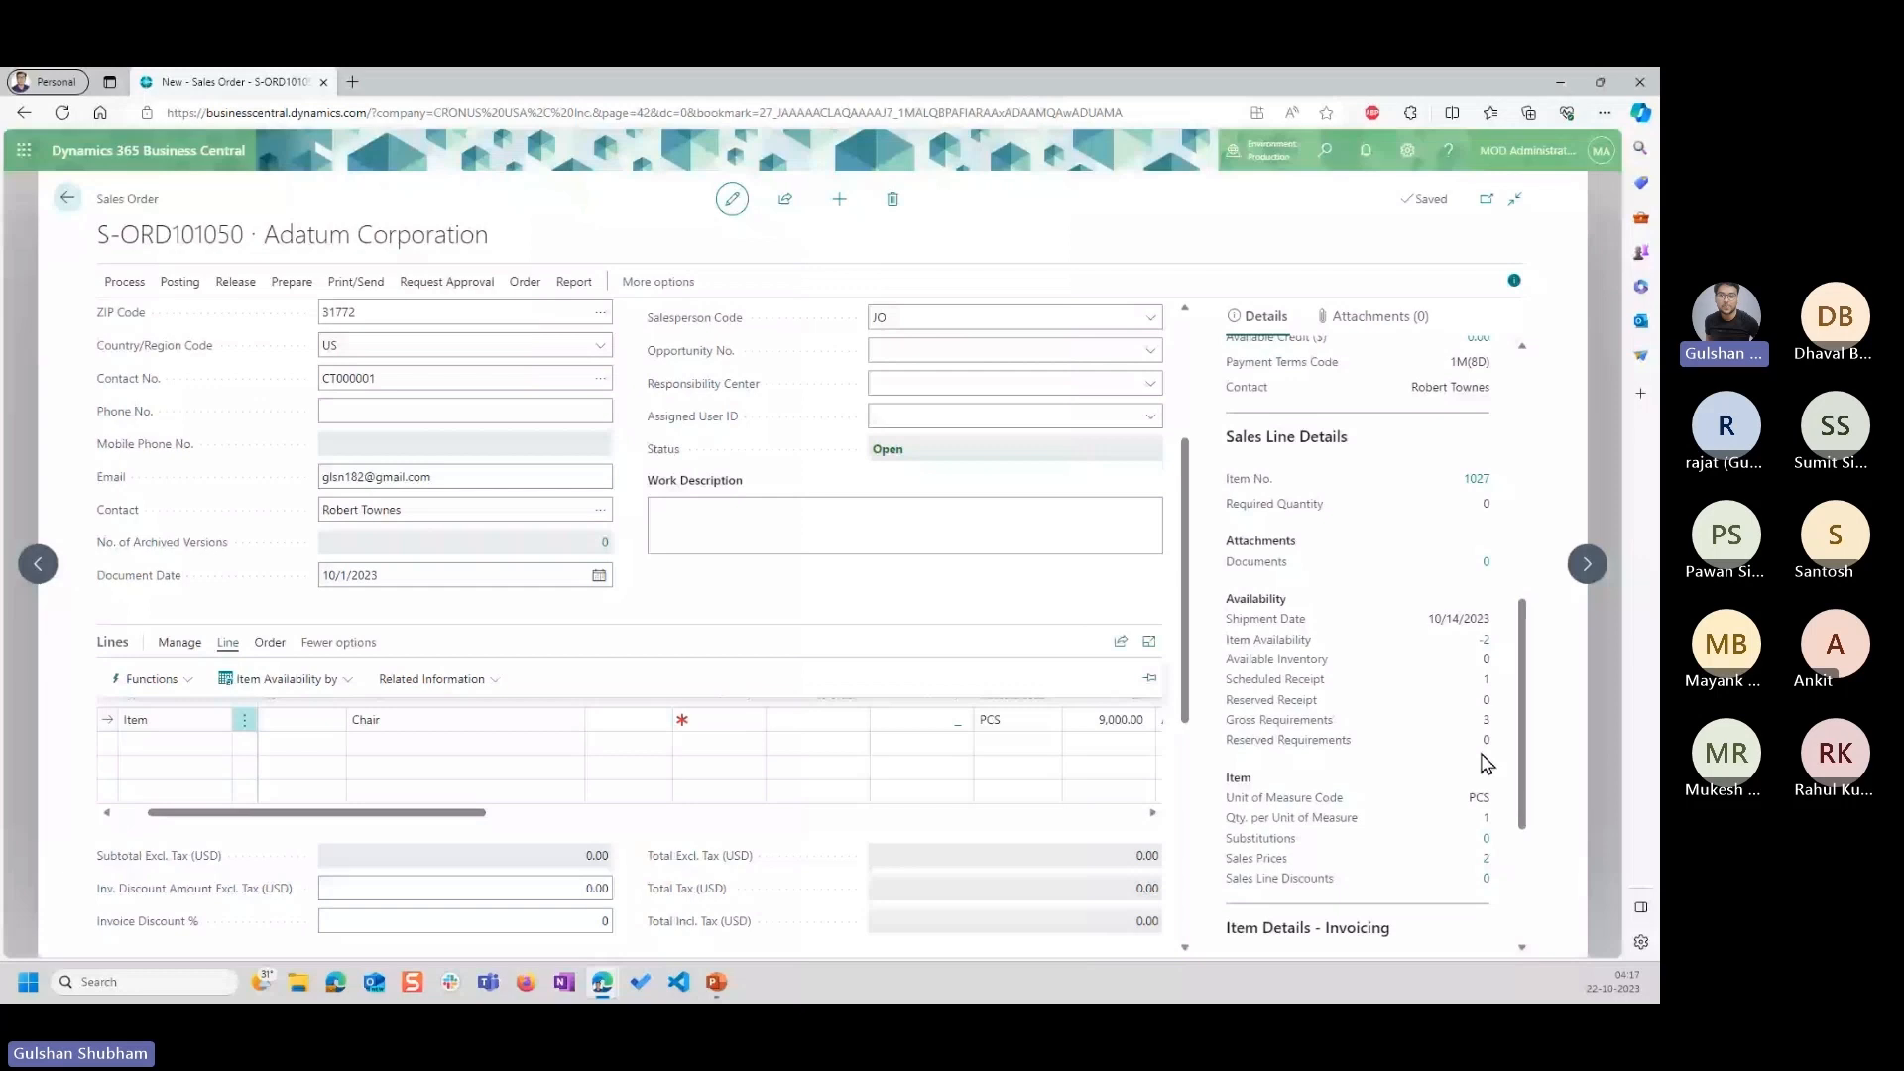
mouse_move(714, 986)
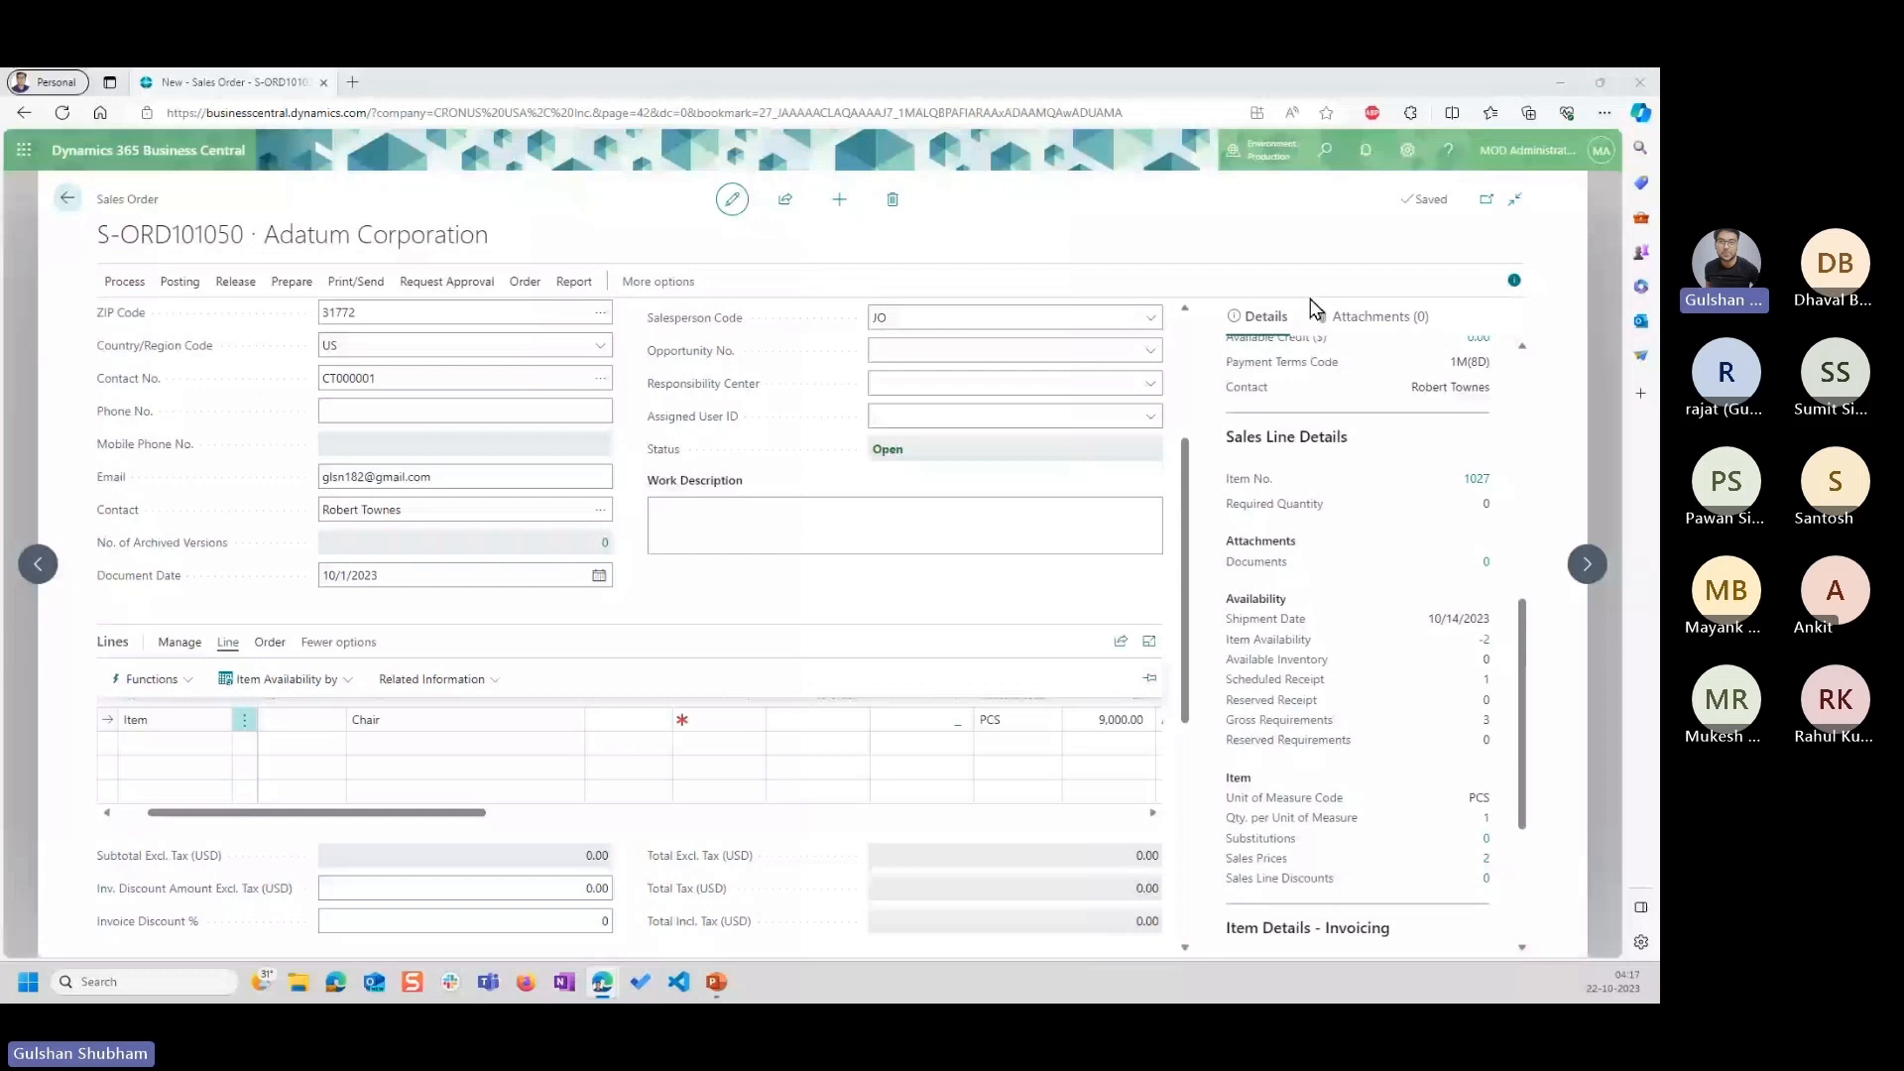
left_click(717, 581)
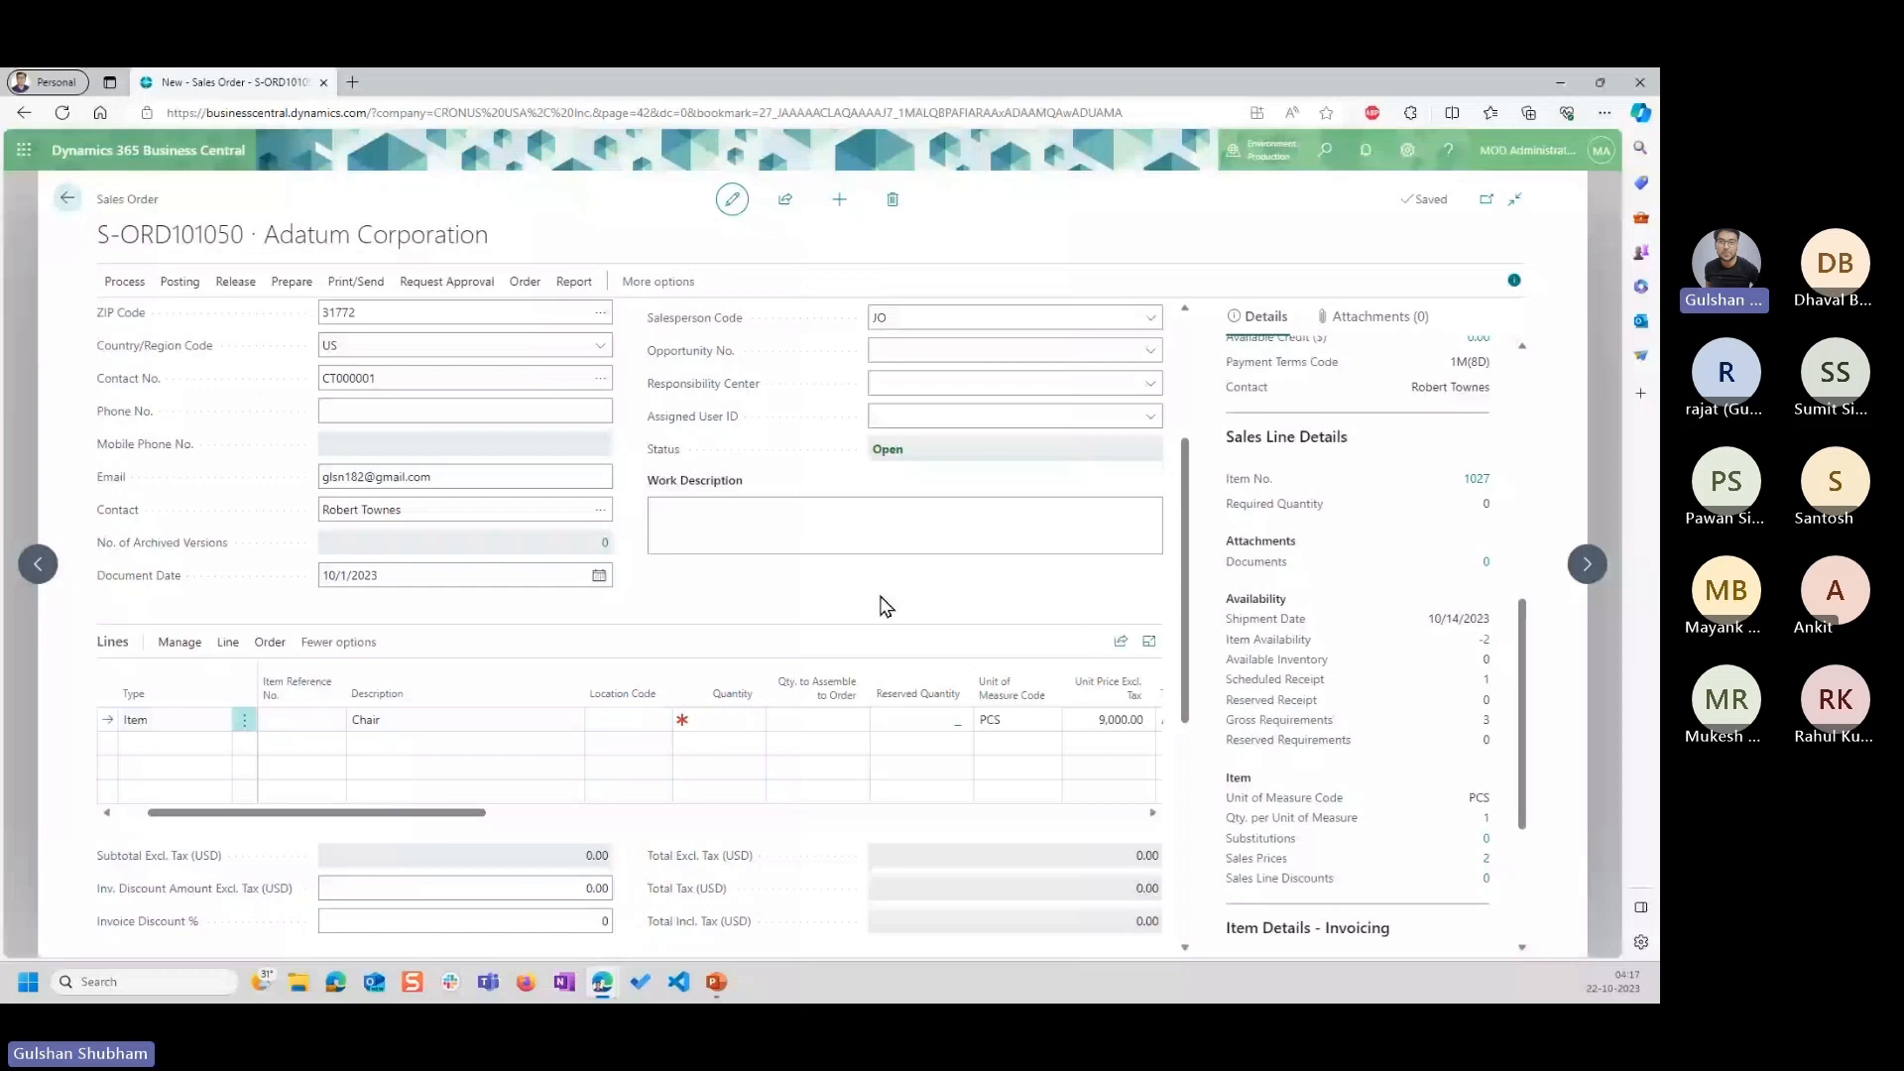
Switch to the Price Management presentation in PowerPoint and start the slide show on the "Thanks! Any Question?" slide.
scroll(884, 603, "down", 1)
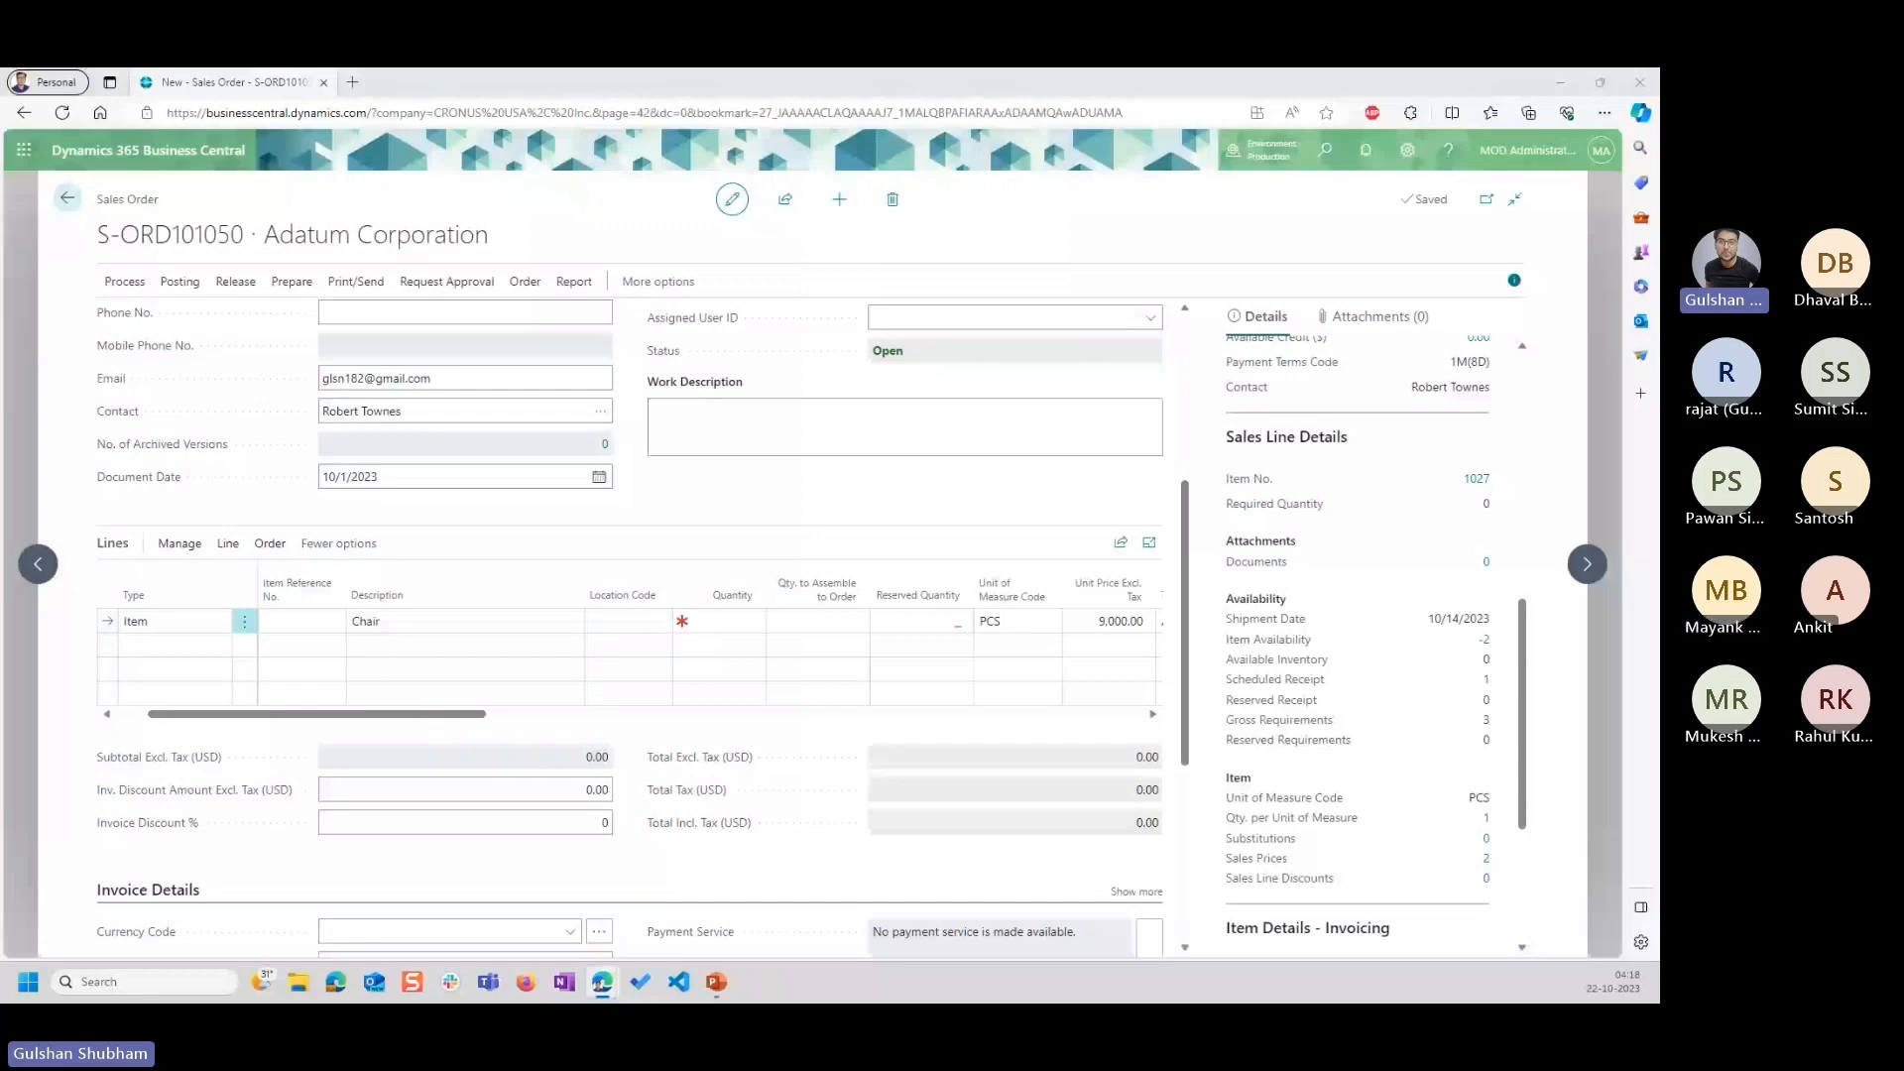
left_click(716, 982)
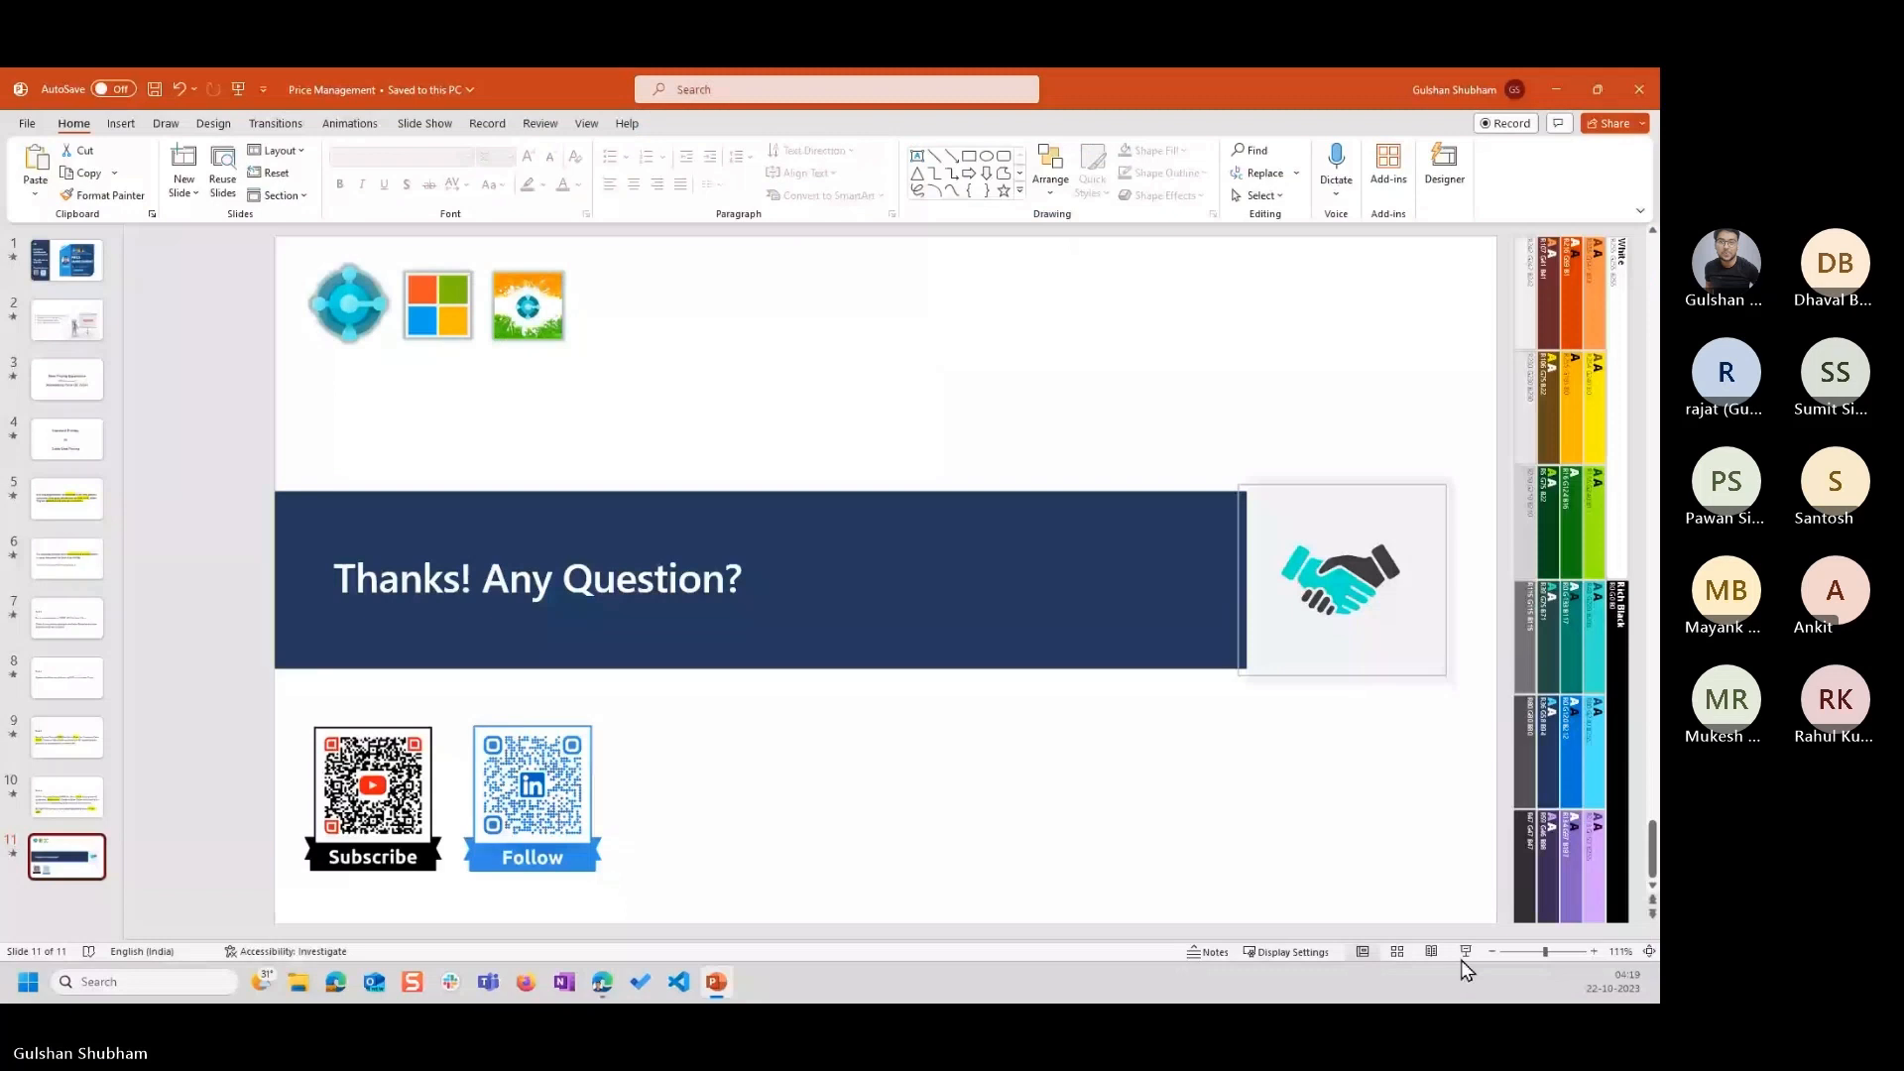
left_click(1466, 952)
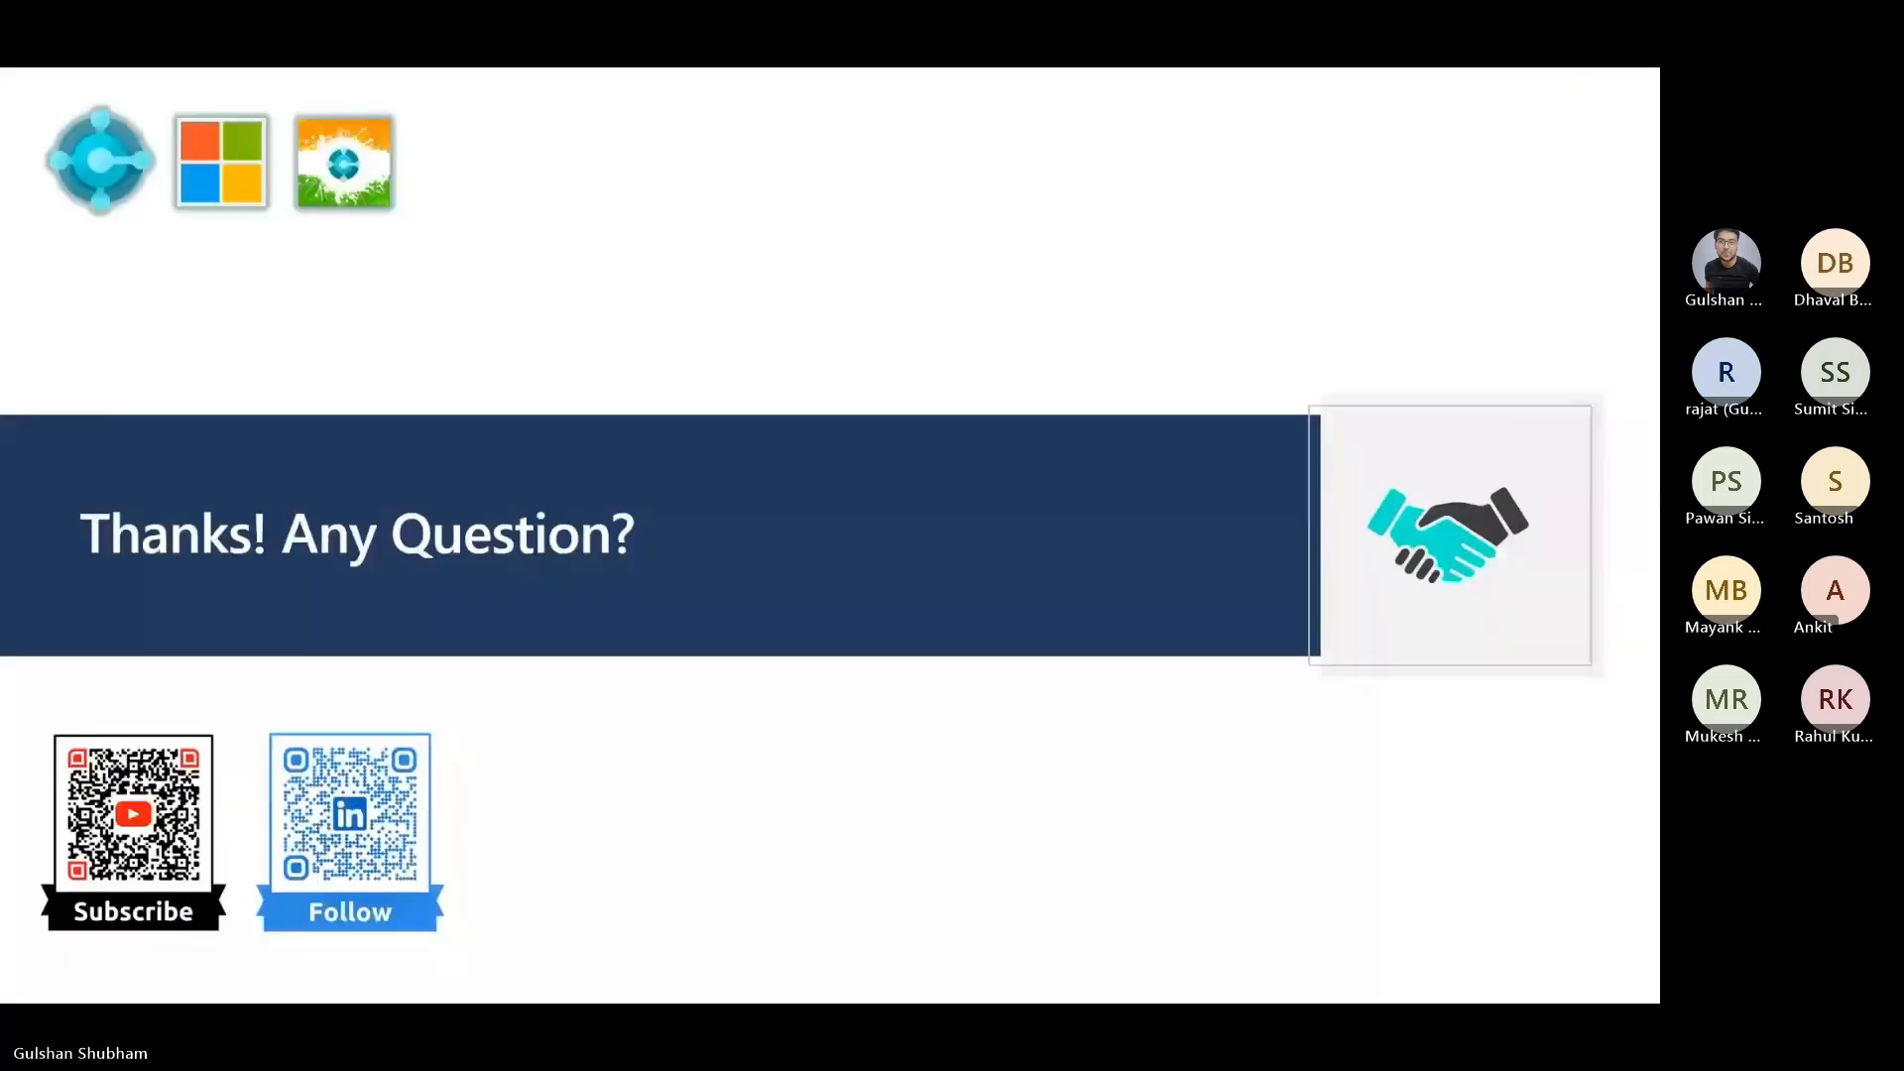